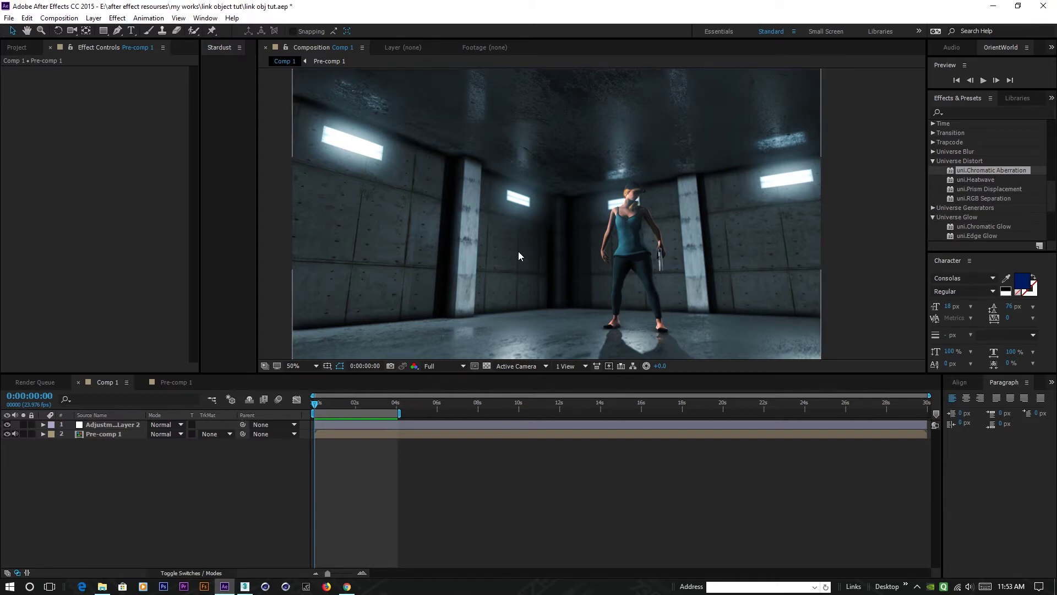
Preview the composition animation and stop playback.
scroll(517, 258, down, 2)
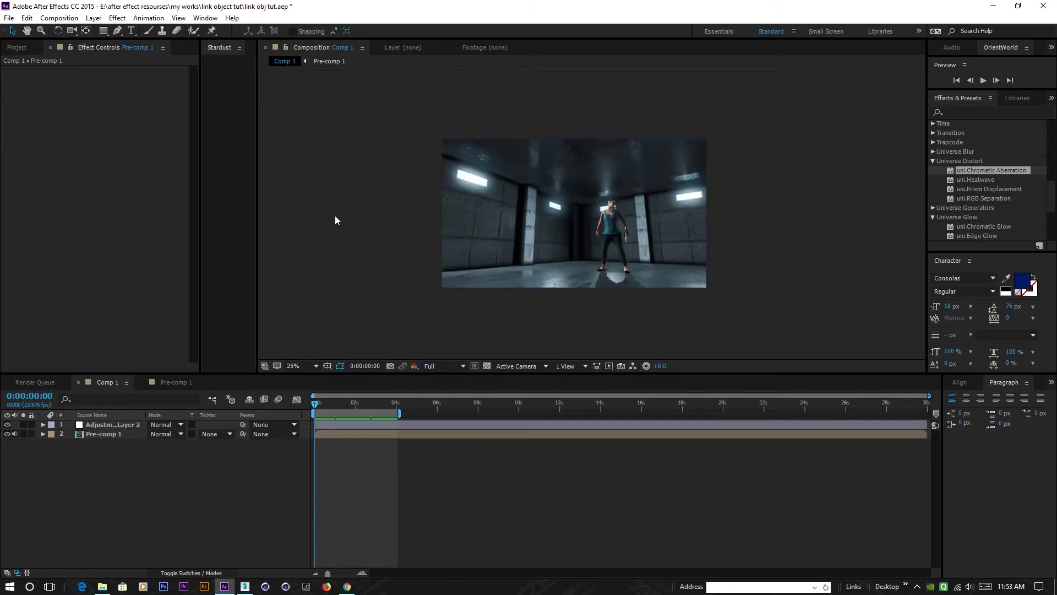
scroll(563, 259, up, 2)
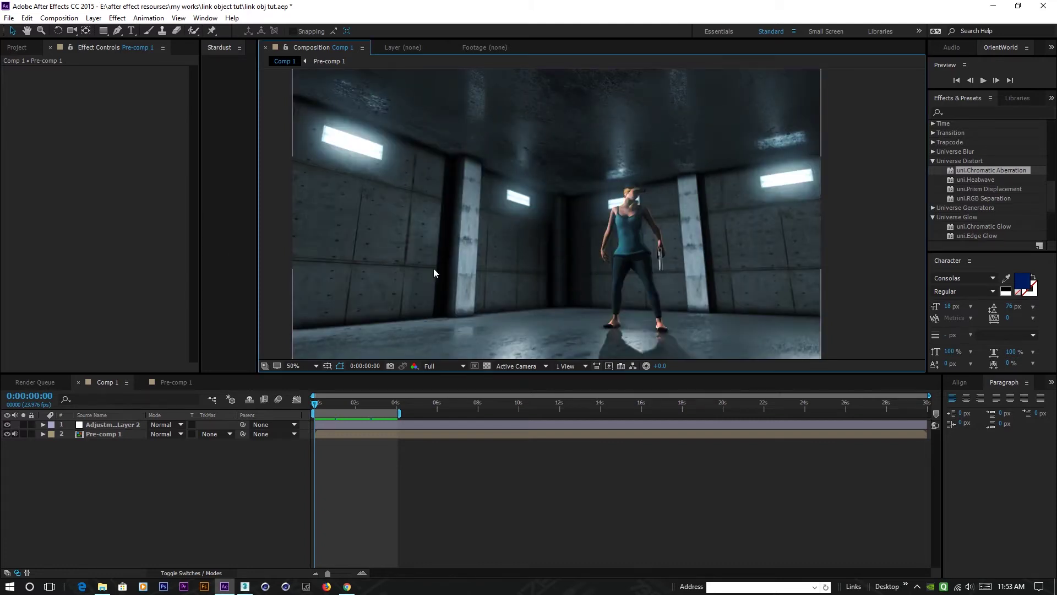
scroll(500, 238, down, 2)
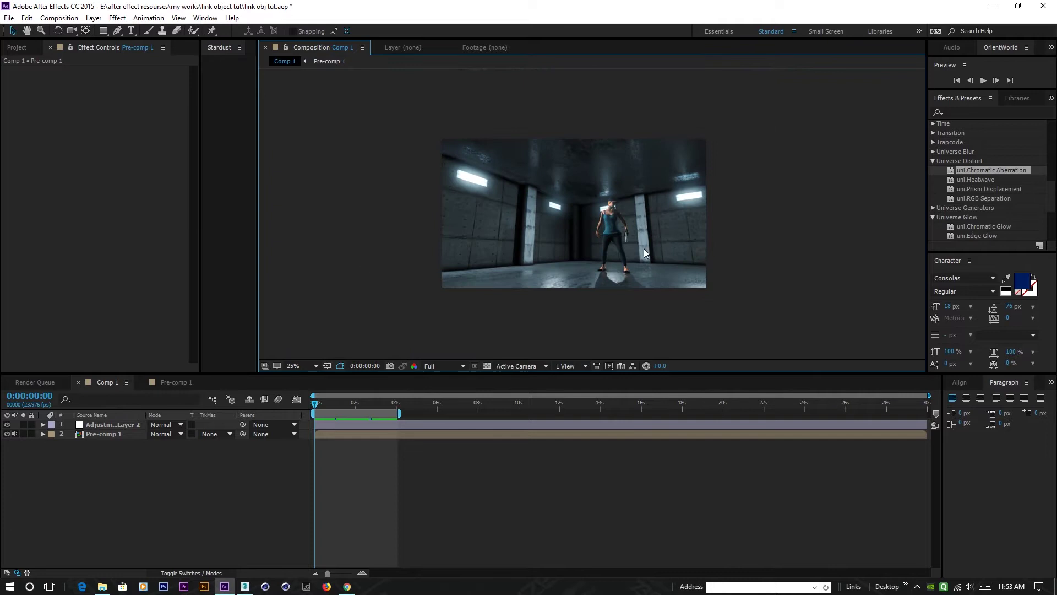
scroll(622, 268, up, 2)
scroll(622, 267, down, 2)
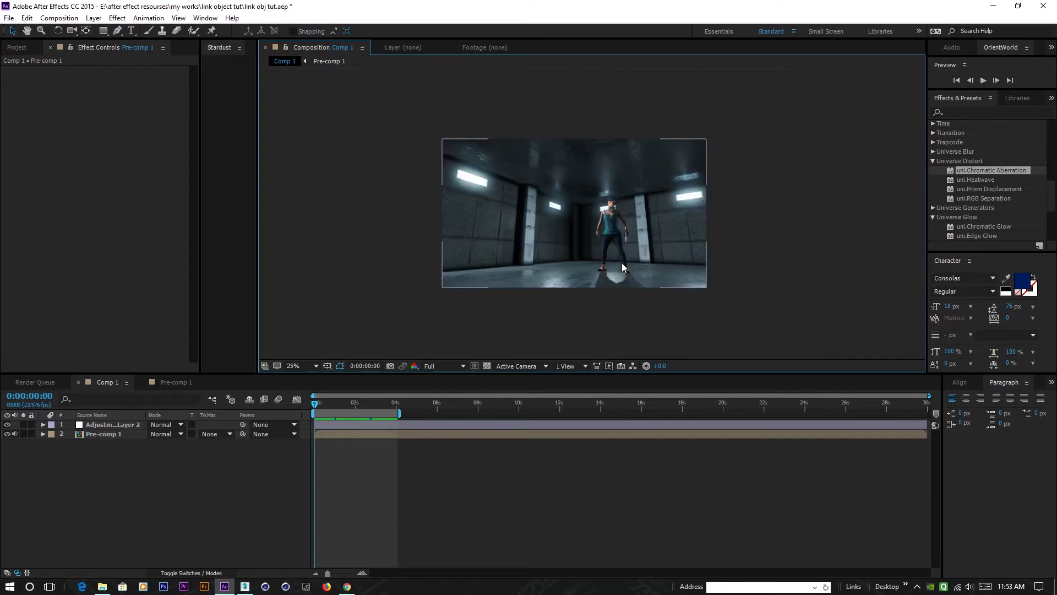
key(space)
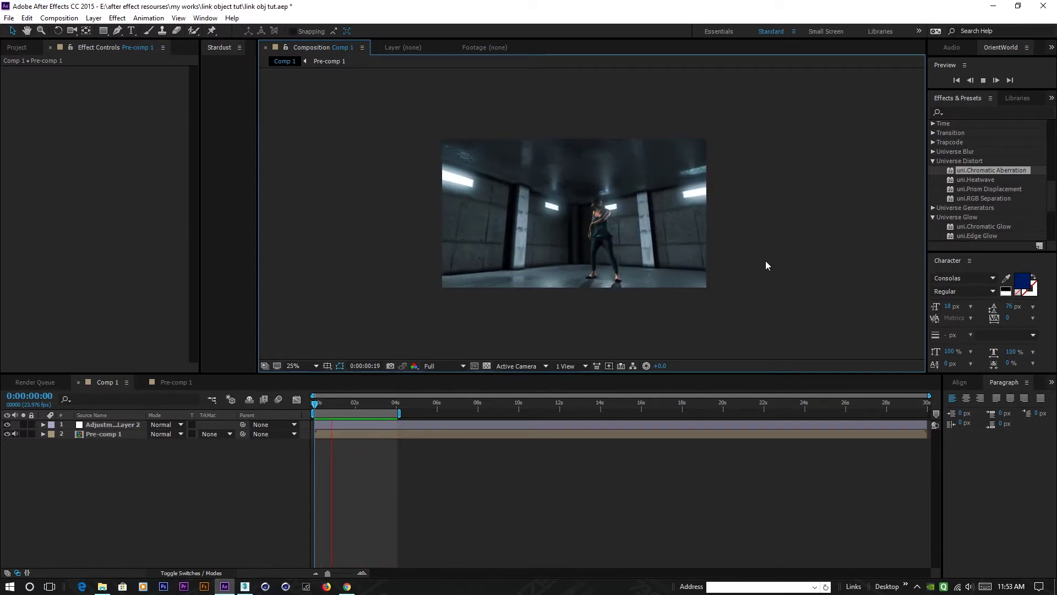
key(space)
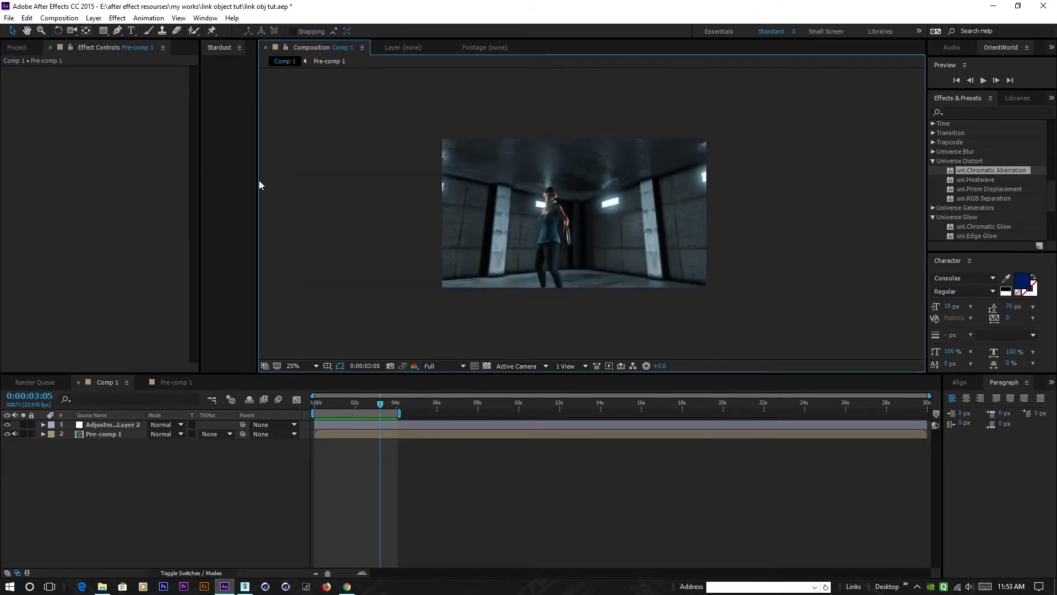
Return to the composition's first frame and replay the preview.
scroll(592, 212, up, 2)
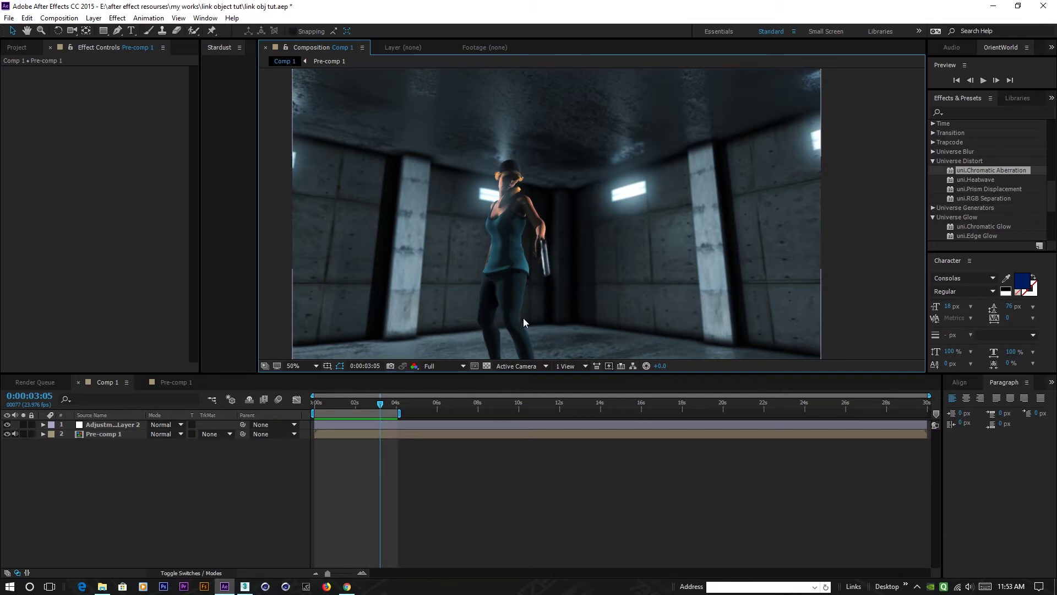
drag(380, 405, 357, 409)
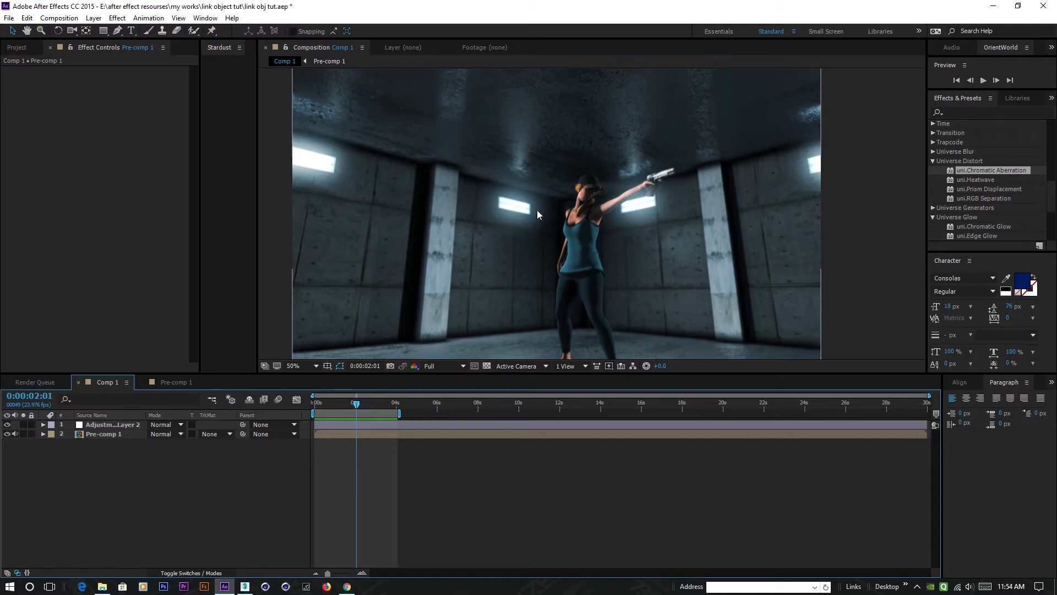
scroll(517, 263, down, 2)
scroll(517, 262, up, 2)
drag(354, 407, 312, 408)
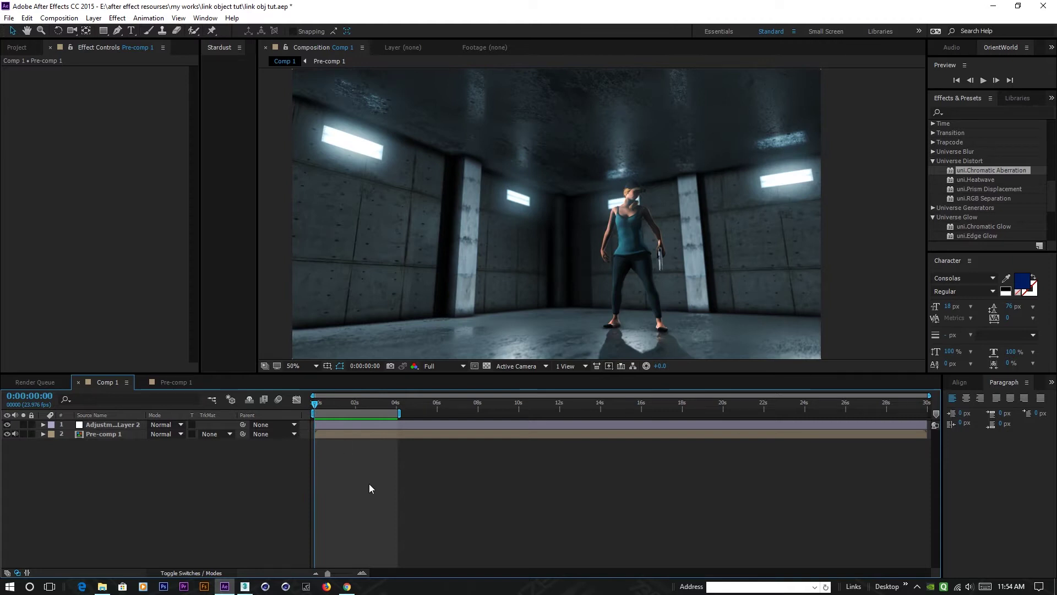
key(space)
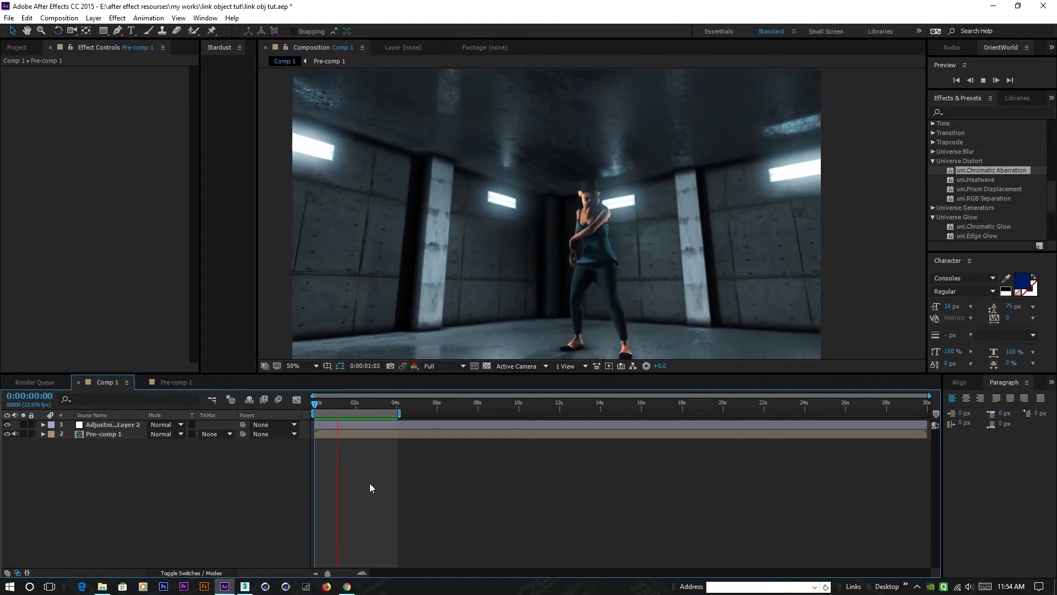
key(space)
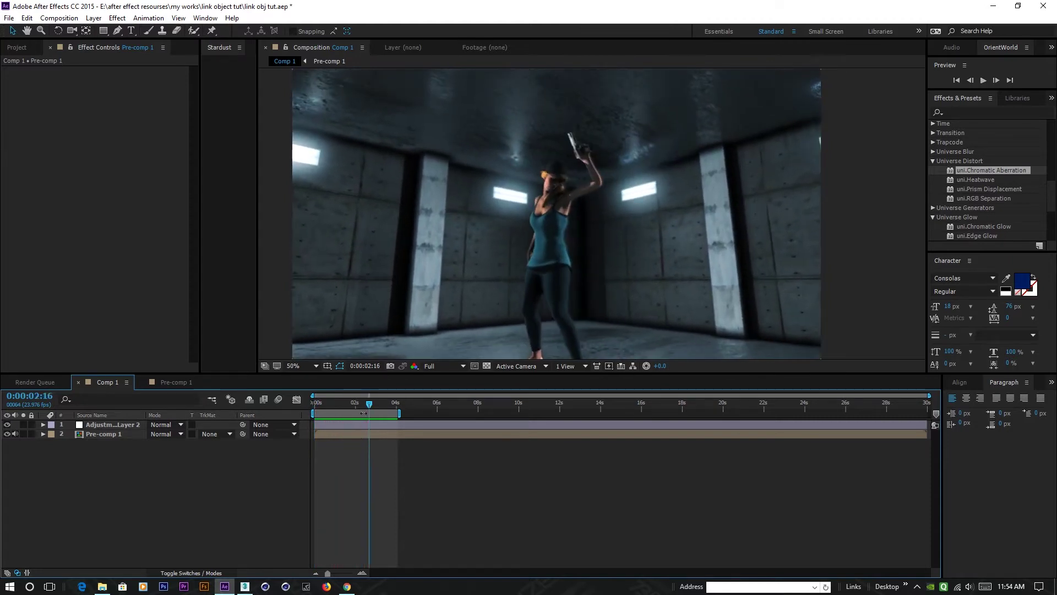
Scrub through the gun-pointing and muzzle-flash frames, then return to the composition start.
drag(366, 407, 355, 408)
scroll(695, 211, up, 2)
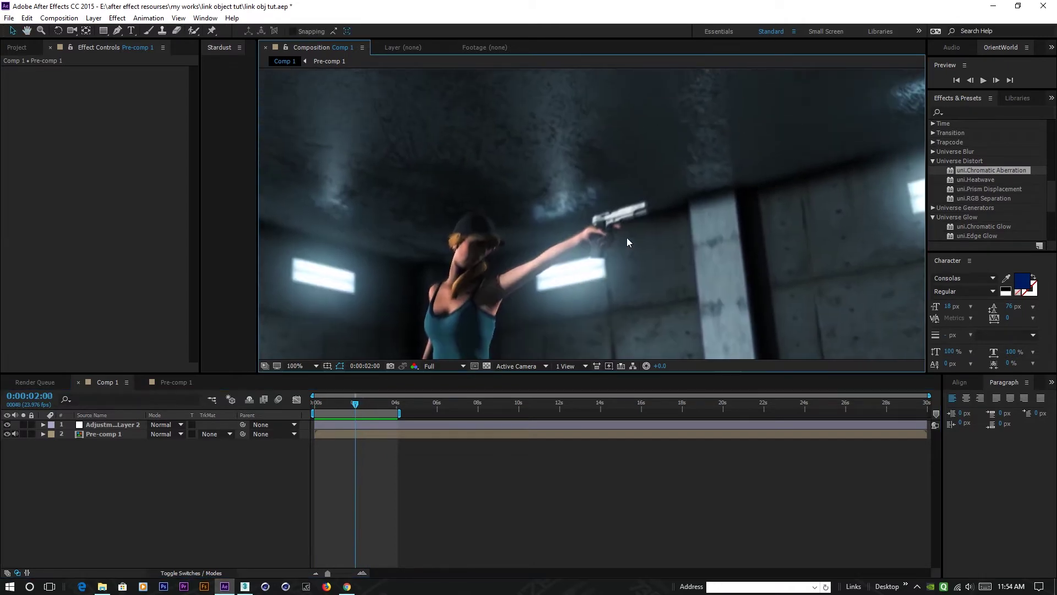
scroll(627, 237, up, 2)
drag(353, 406, 358, 404)
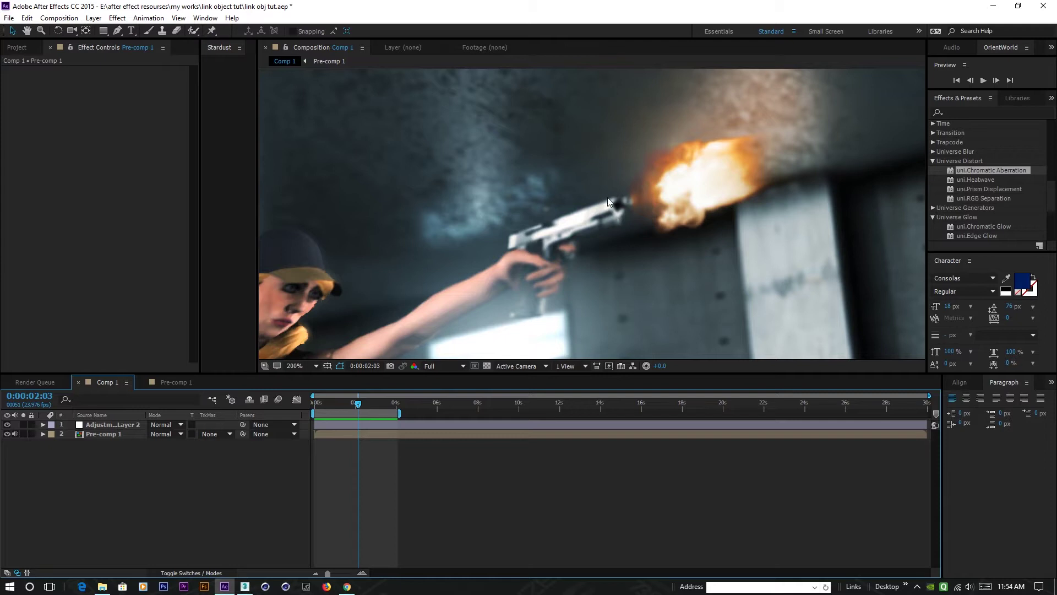
mouse_move(357, 407)
mouse_down()
mouse_move(368, 406)
mouse_move(353, 408)
mouse_up()
click(362, 407)
scroll(534, 236, down, 3)
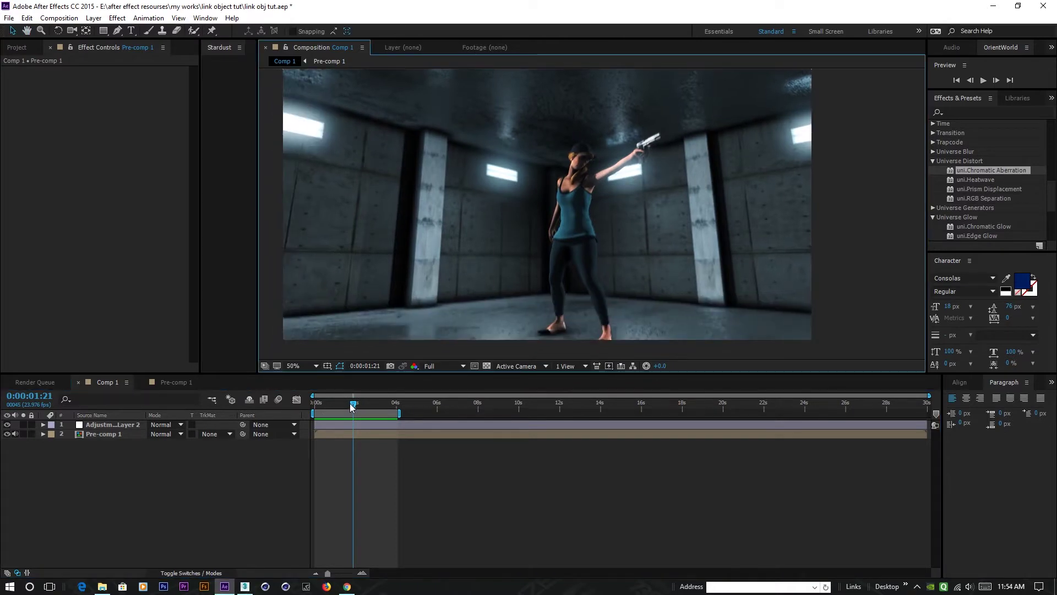
drag(353, 407, 315, 406)
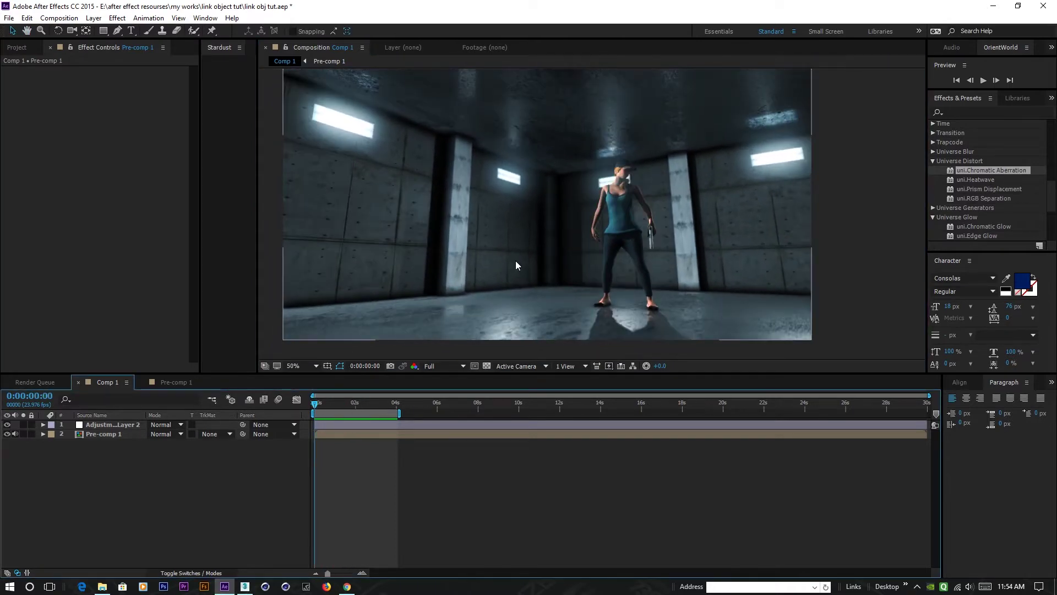
drag(506, 214, 533, 232)
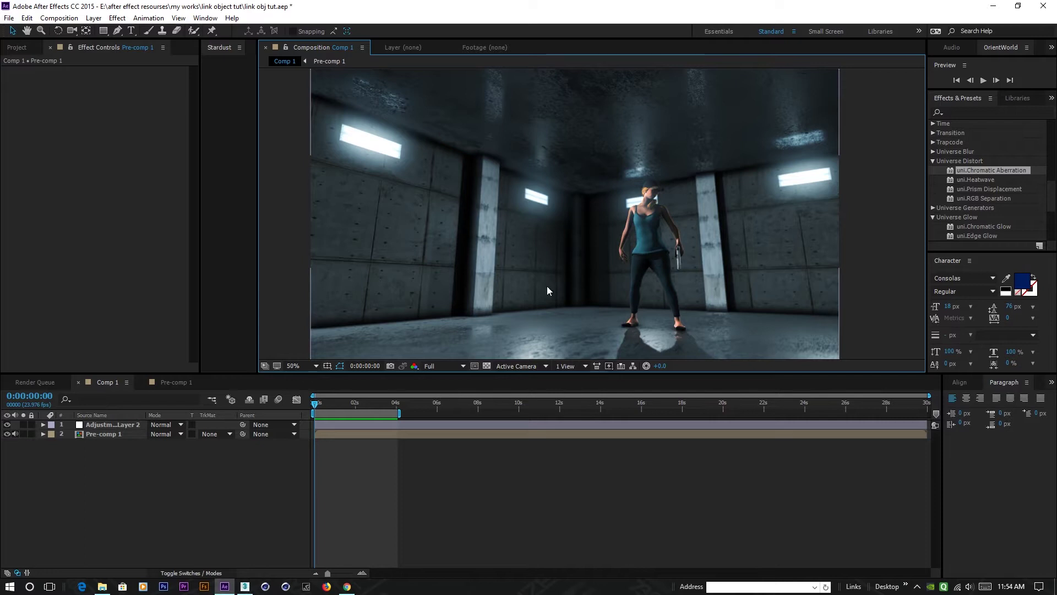
Check the tutorial video in the browser, then return to After Effects.
click(347, 587)
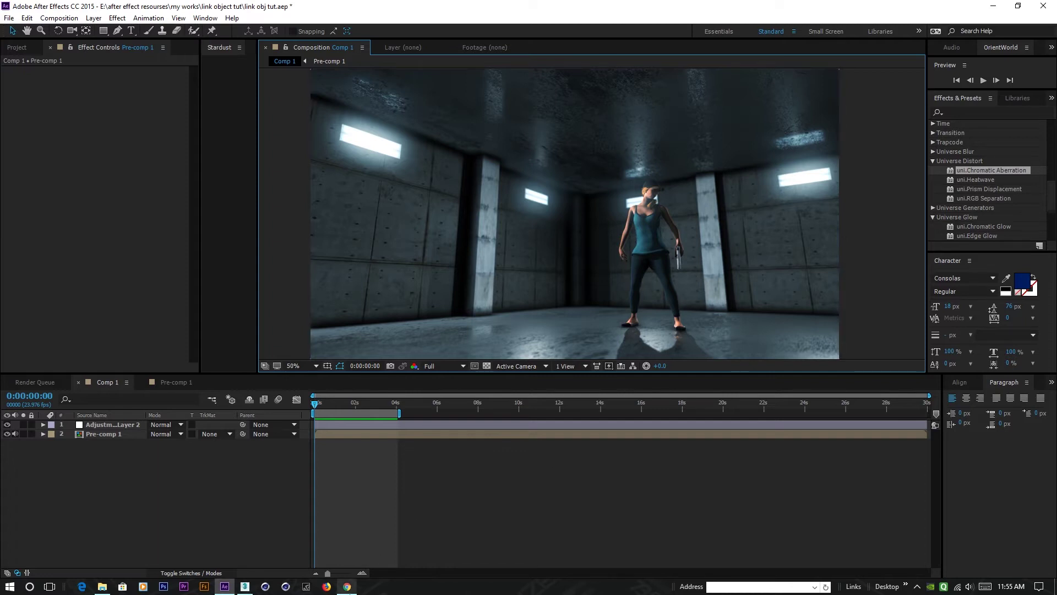
click(347, 586)
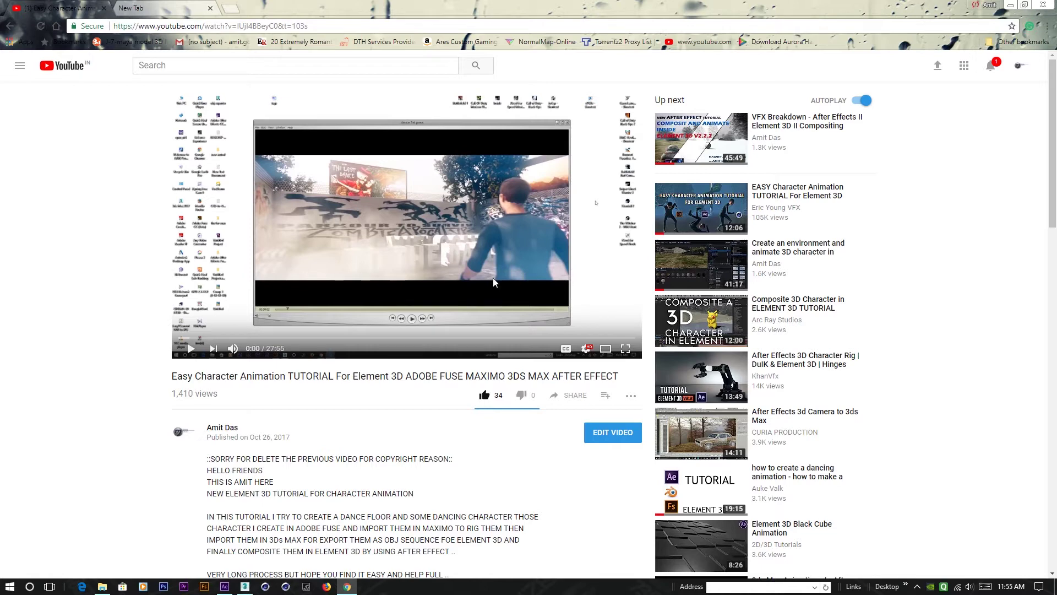
click(1011, 7)
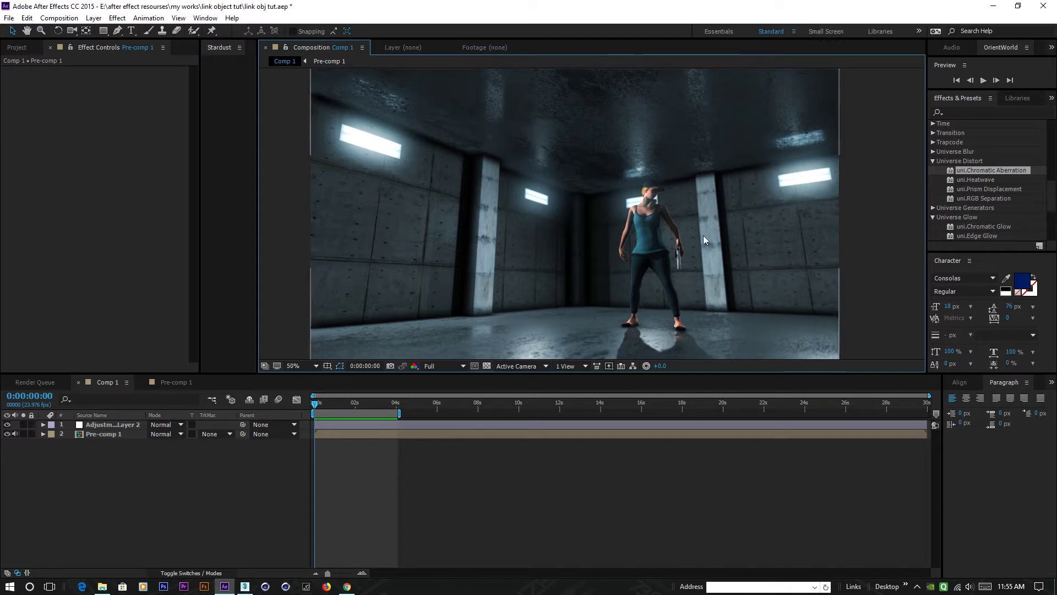
Play the composition preview again and stop it near the start.
key(space)
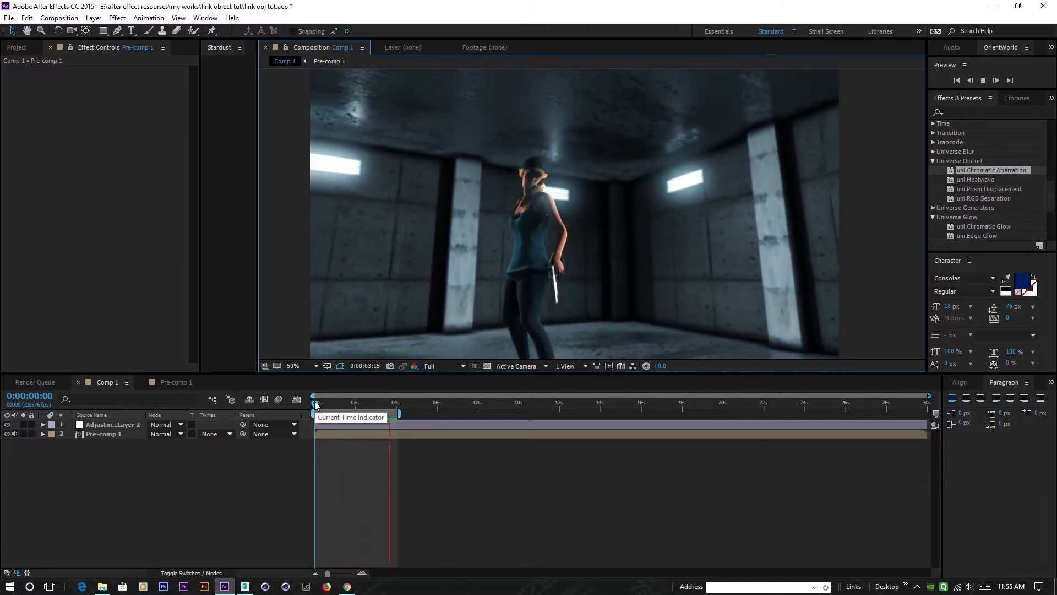
drag(314, 405, 322, 409)
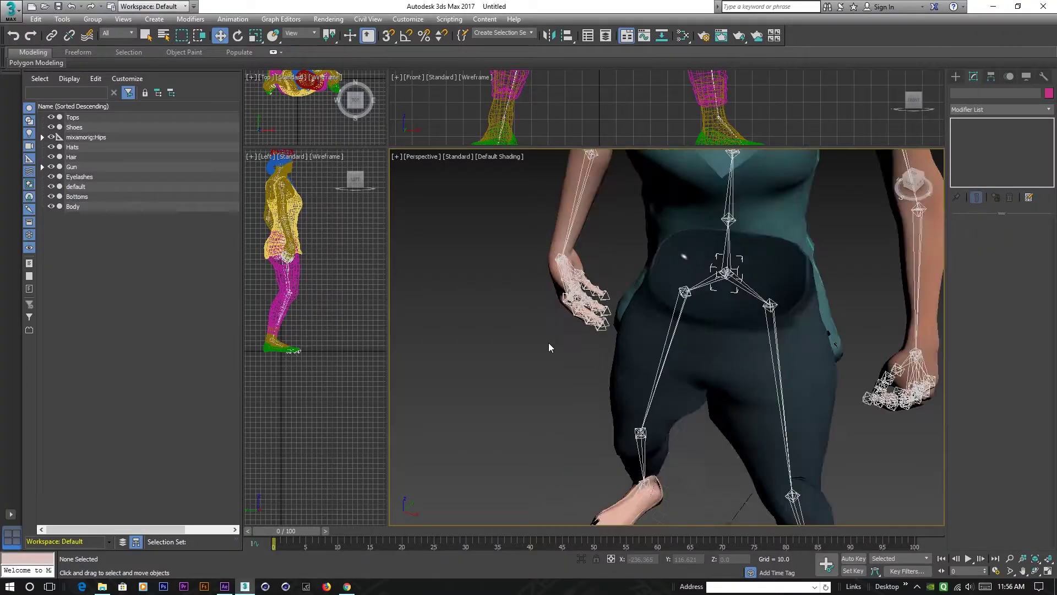
scroll(549, 343, down, 5)
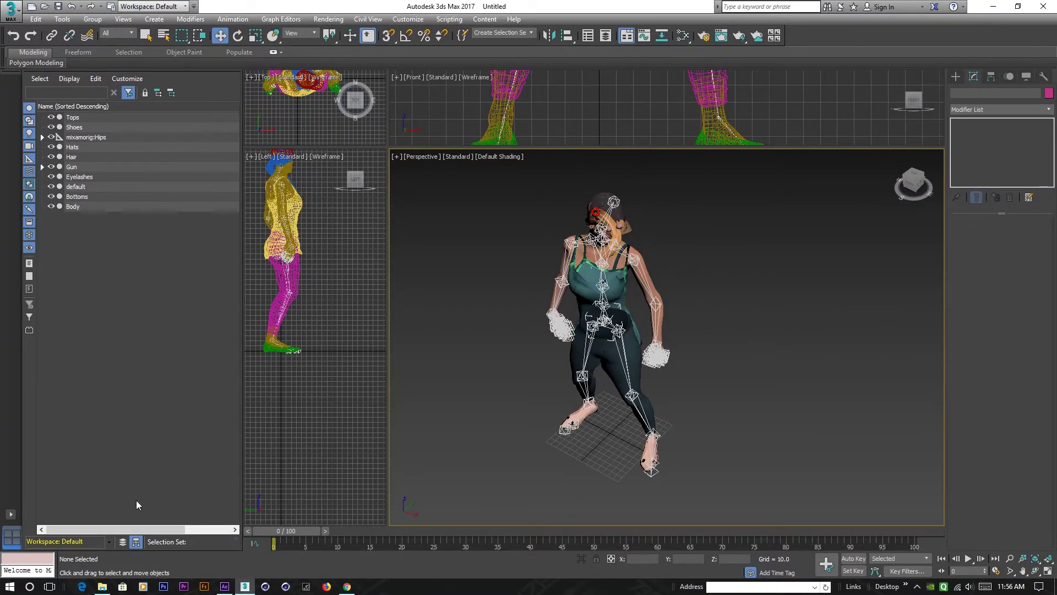
Box-select all 73 entities of the rigged character and scrub its animation to frame 69.
drag(545, 191, 755, 484)
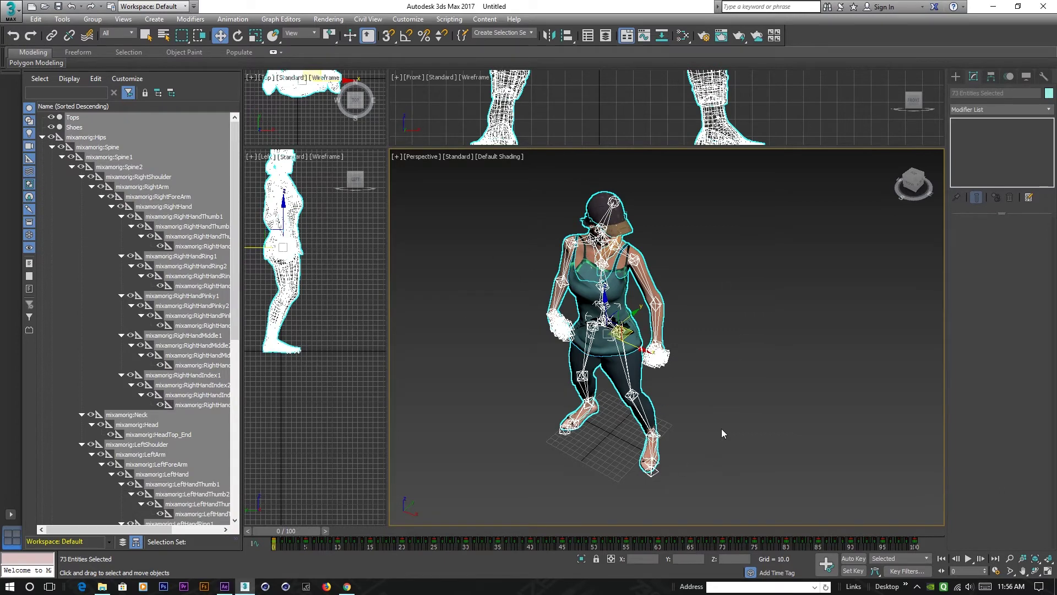
drag(283, 532, 704, 537)
key(w)
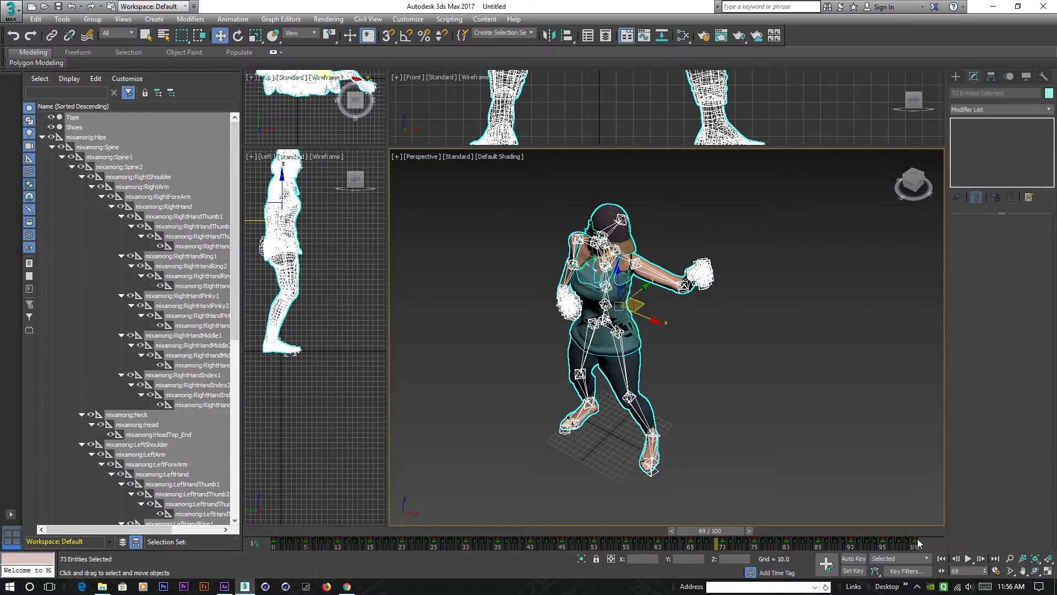
Change the animation Length to 160 frames in Time Configuration and scrub the extended timeline.
click(996, 571)
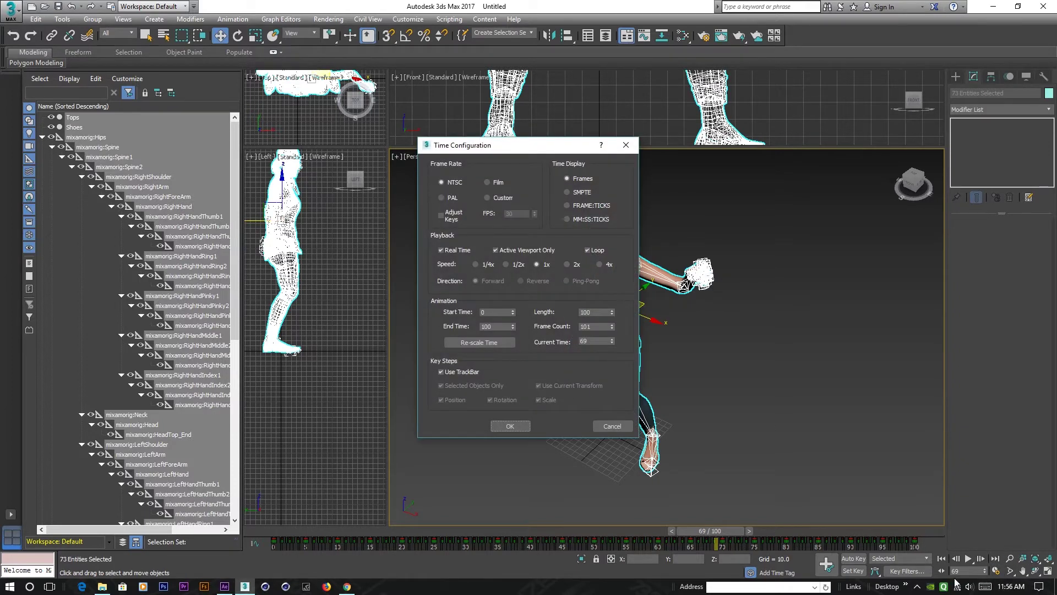
double_click(587, 312)
click(513, 427)
drag(575, 530, 267, 530)
key(w)
scroll(712, 382, down, 3)
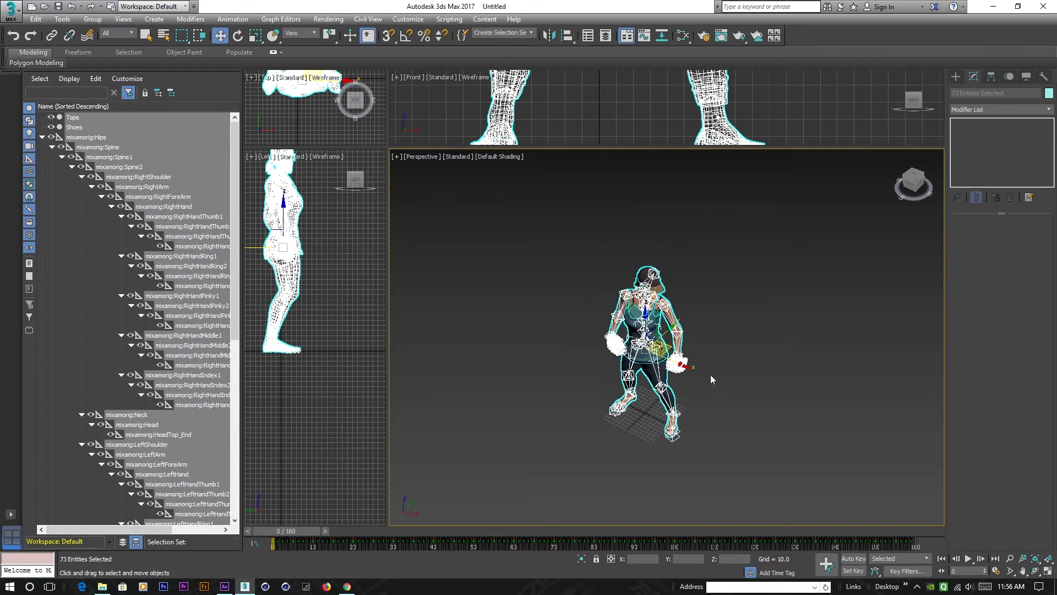
Frame the pistol in the viewport and render it from the perspective view.
drag(562, 464, 568, 282)
scroll(683, 441, up, 5)
scroll(699, 506, up, 3)
drag(569, 392, 637, 480)
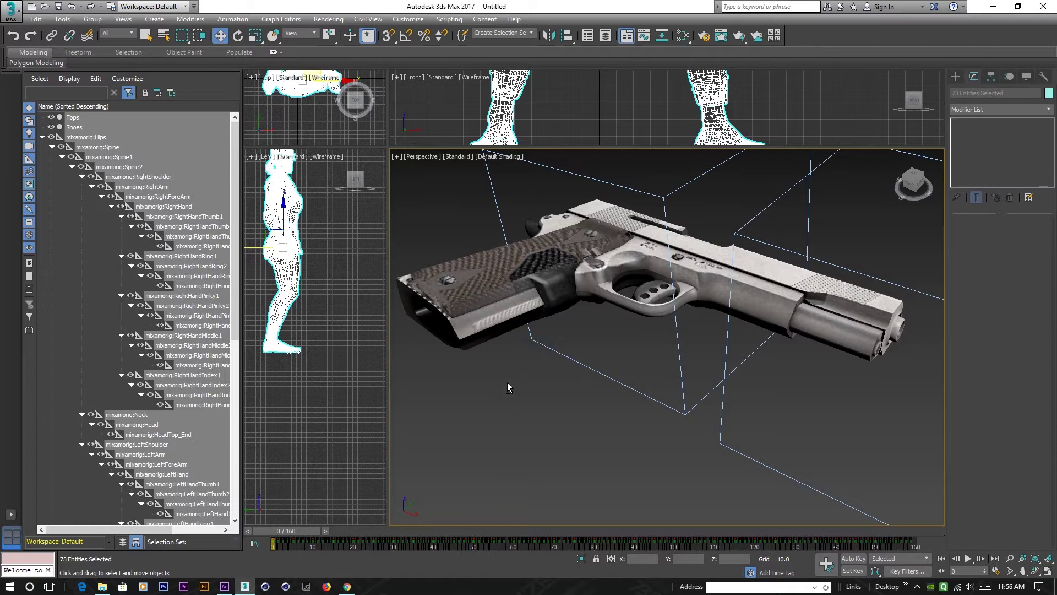
scroll(570, 376, down, 3)
drag(609, 359, 597, 330)
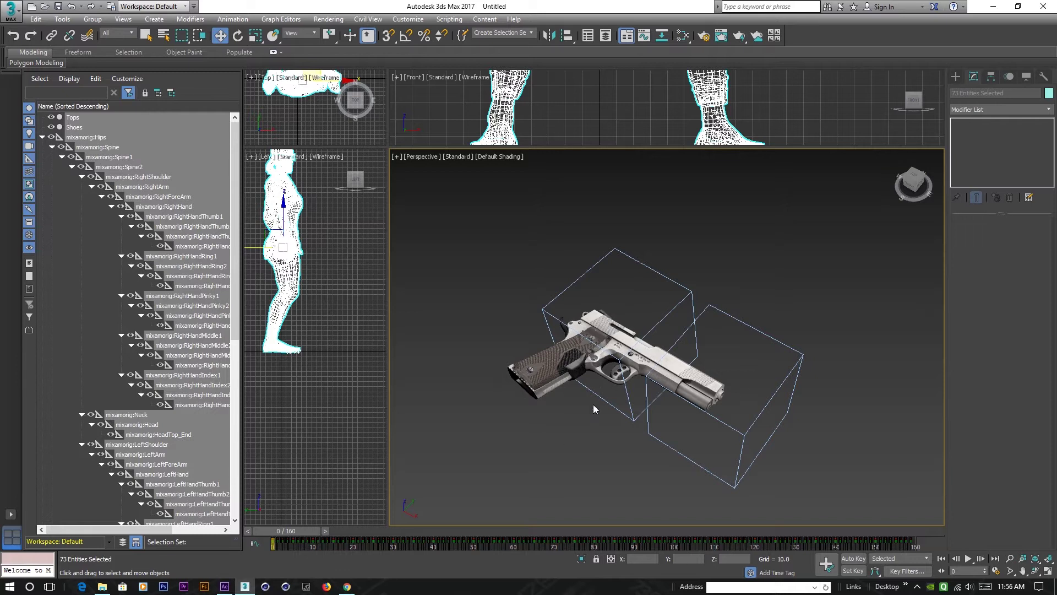
scroll(640, 431, up, 3)
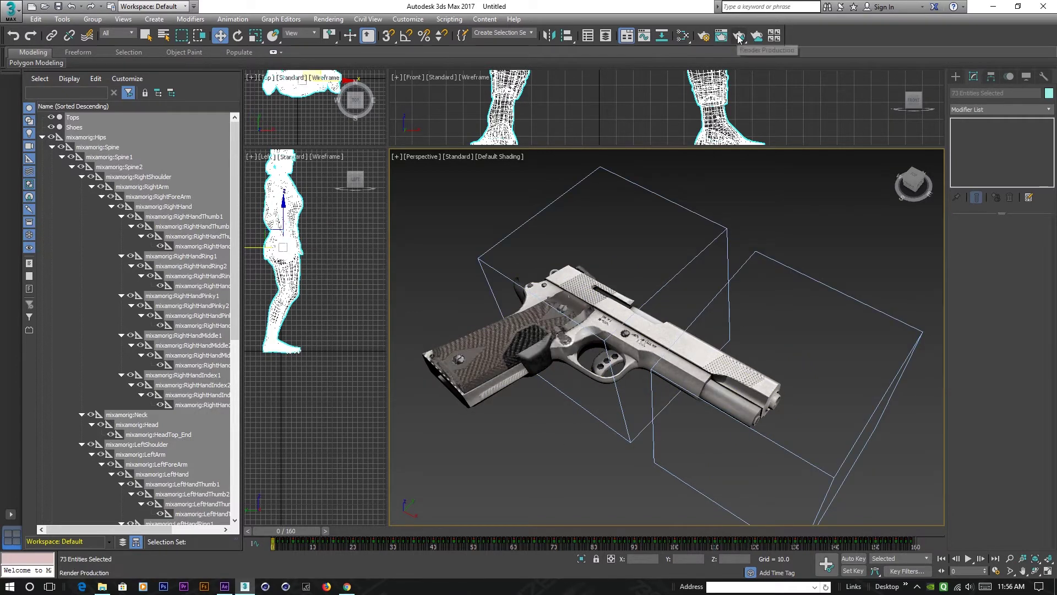
click(721, 36)
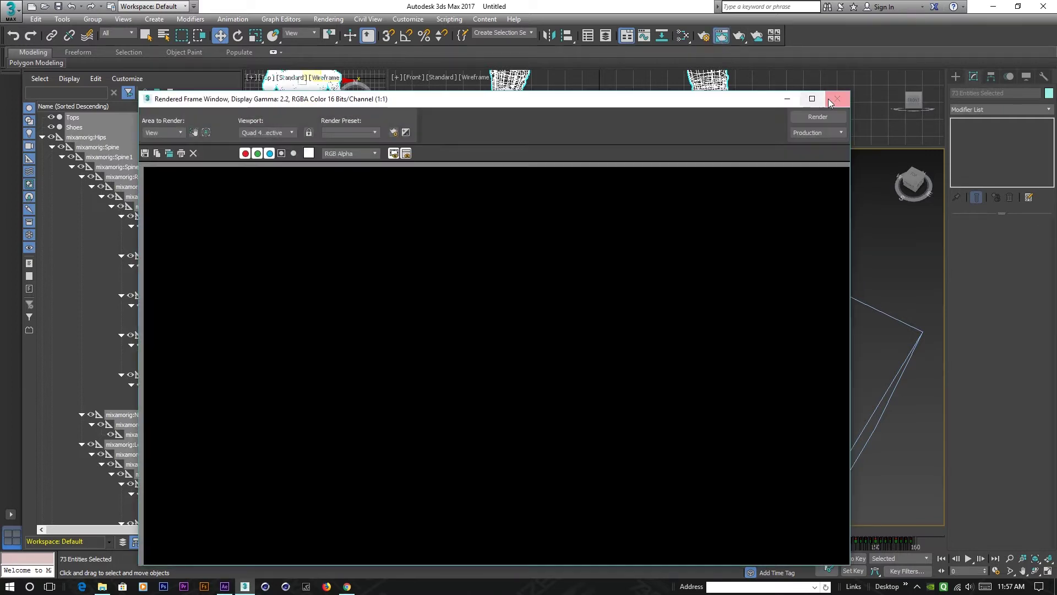
click(829, 99)
click(741, 37)
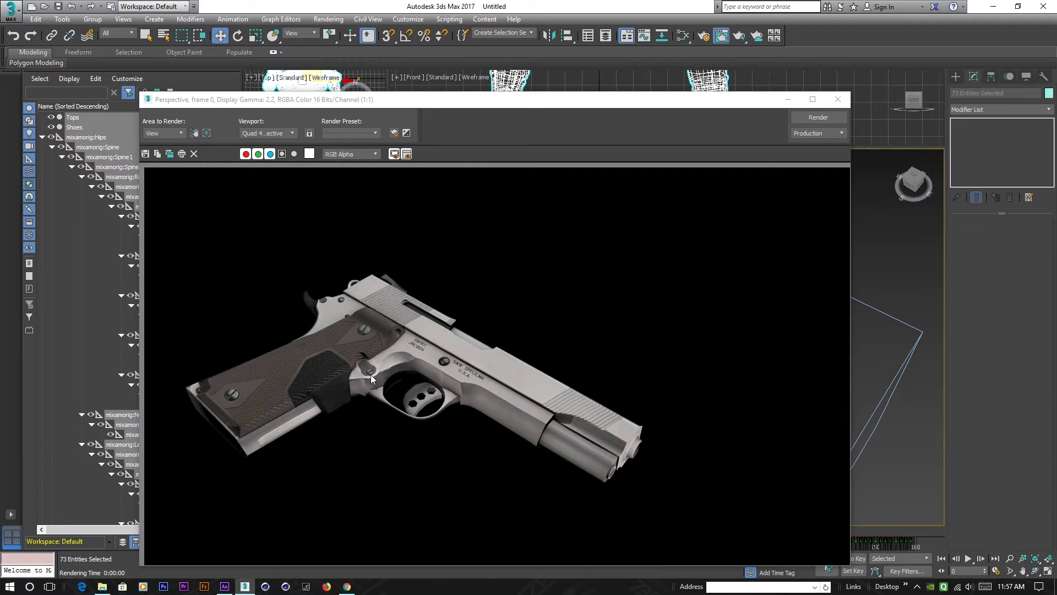
click(838, 100)
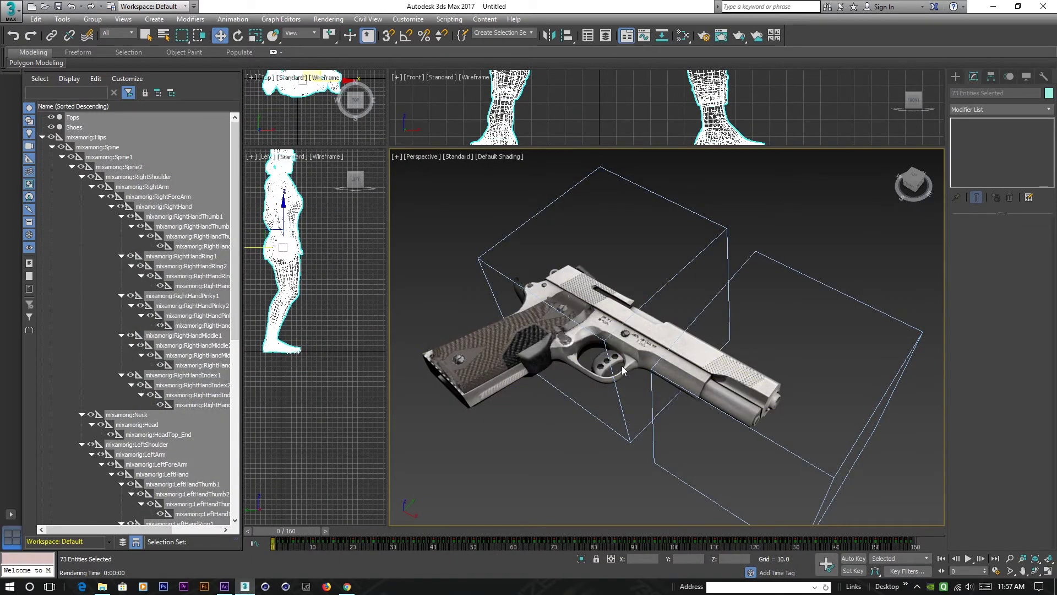
Collapse the mixamorig:Hips hierarchy in the Scene Explorer and deselect everything.
scroll(622, 366, down, 10)
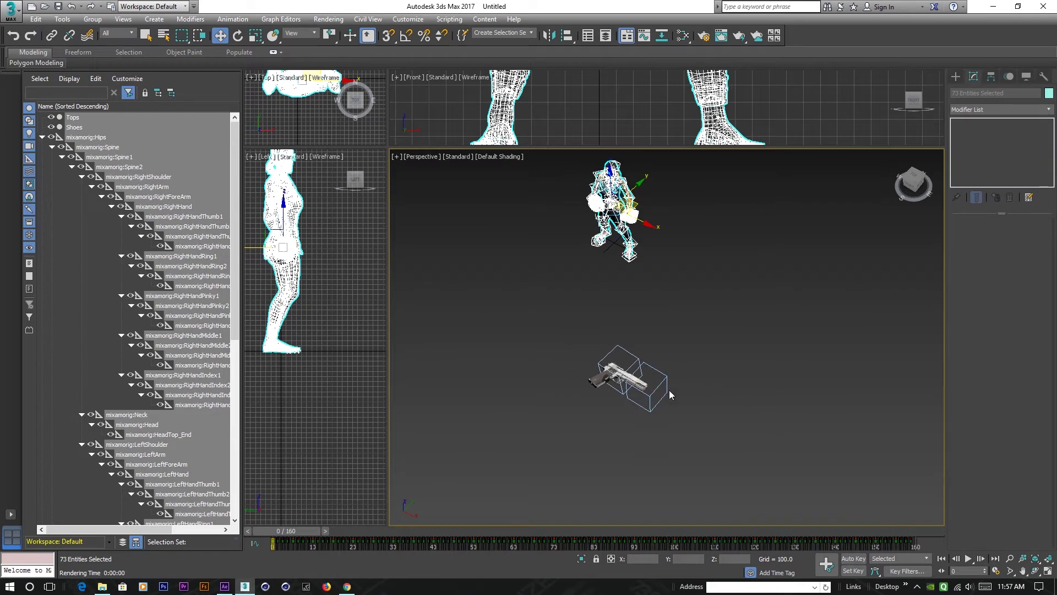
scroll(641, 403, up, 3)
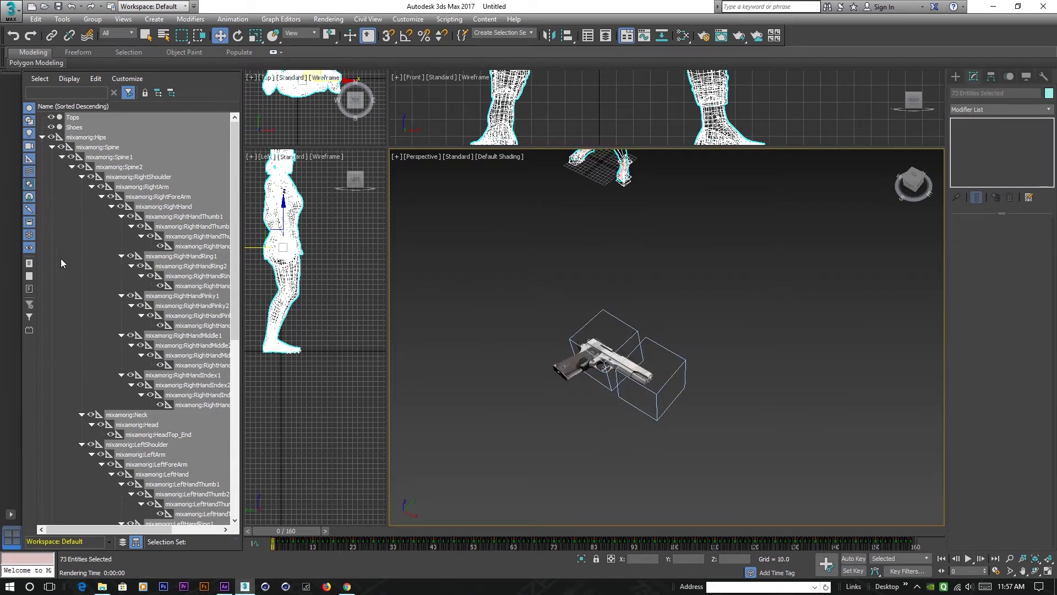
click(42, 136)
click(114, 251)
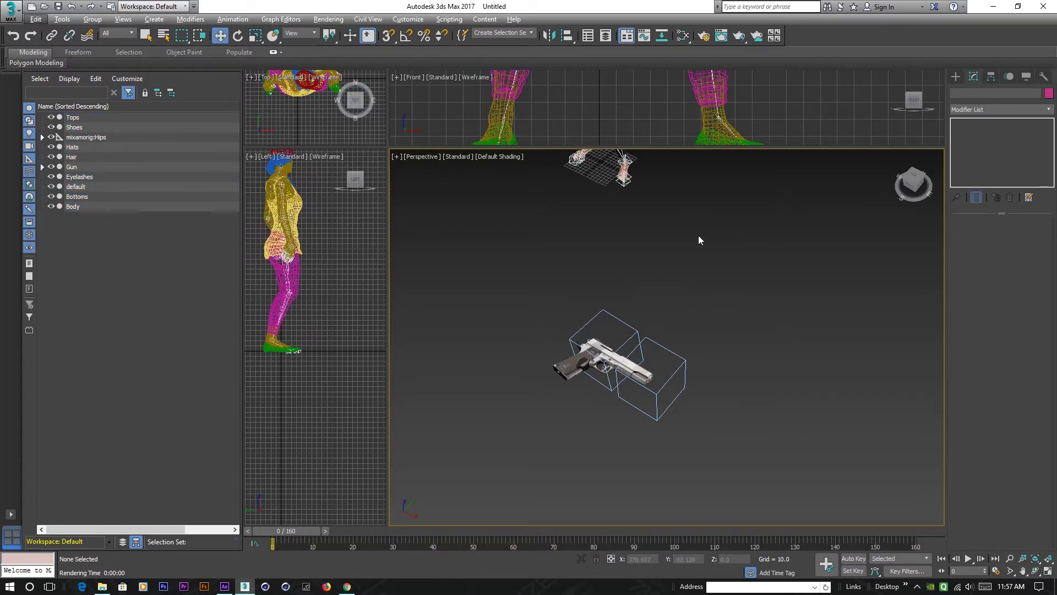
Inspect the Shoes, Hats, Hair, Eyelashes and default objects, then select mixamorig:Hips.
drag(699, 238, 724, 420)
scroll(716, 321, up, 2)
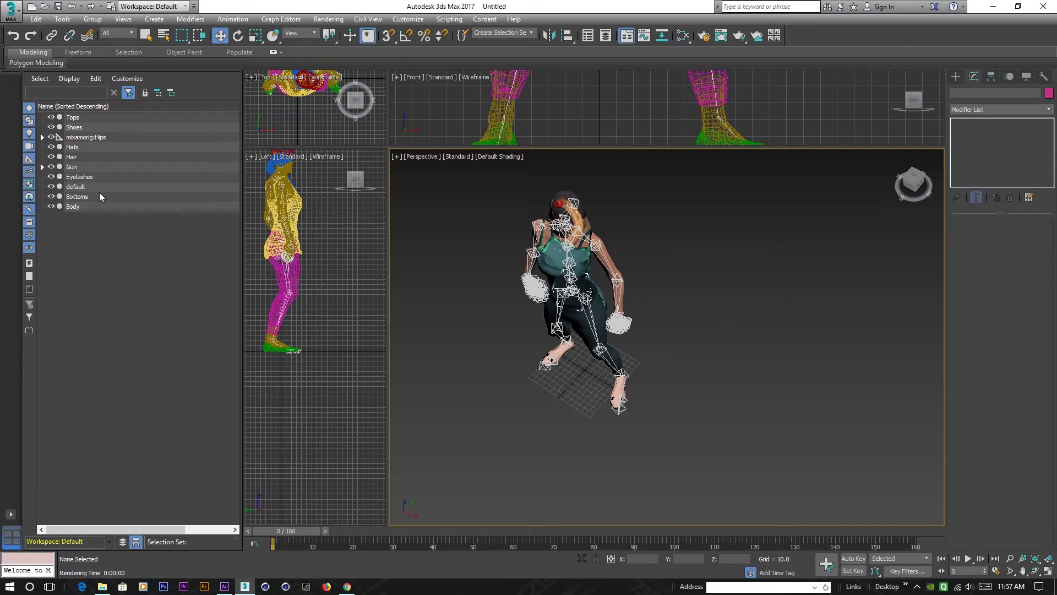
click(71, 127)
click(73, 137)
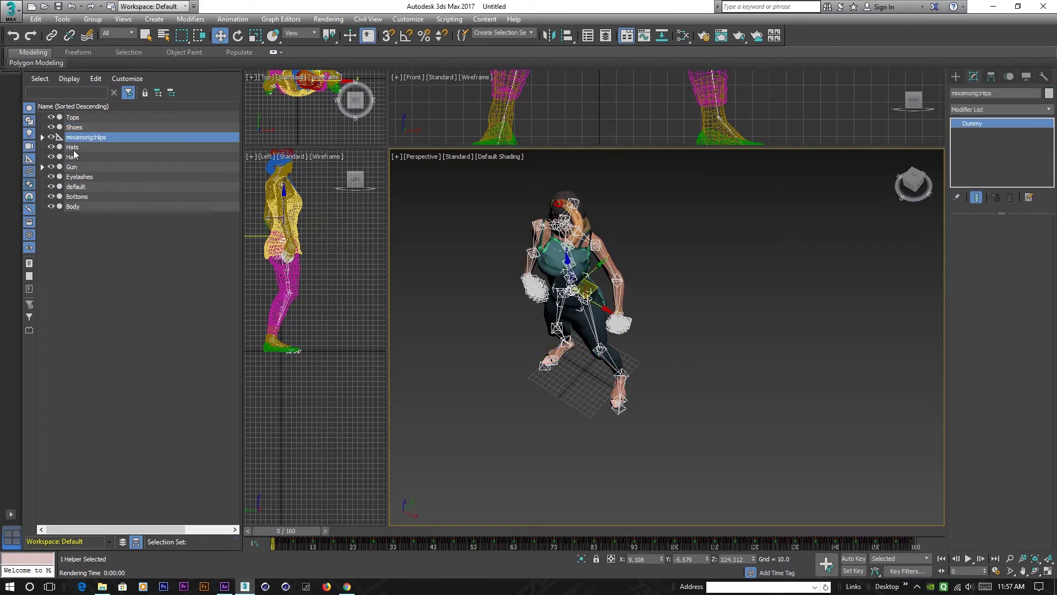
click(73, 147)
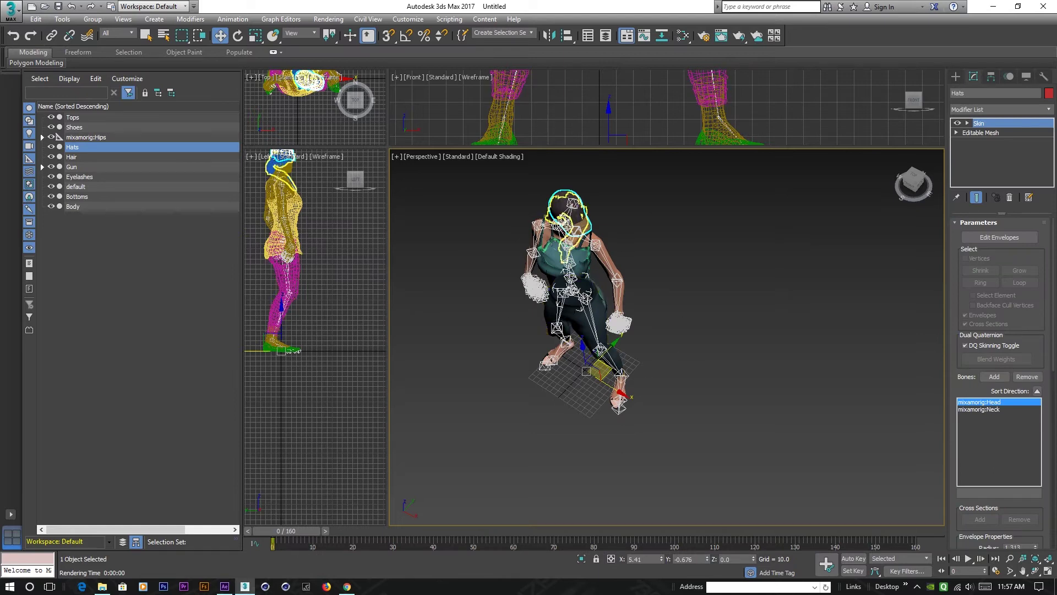
click(76, 157)
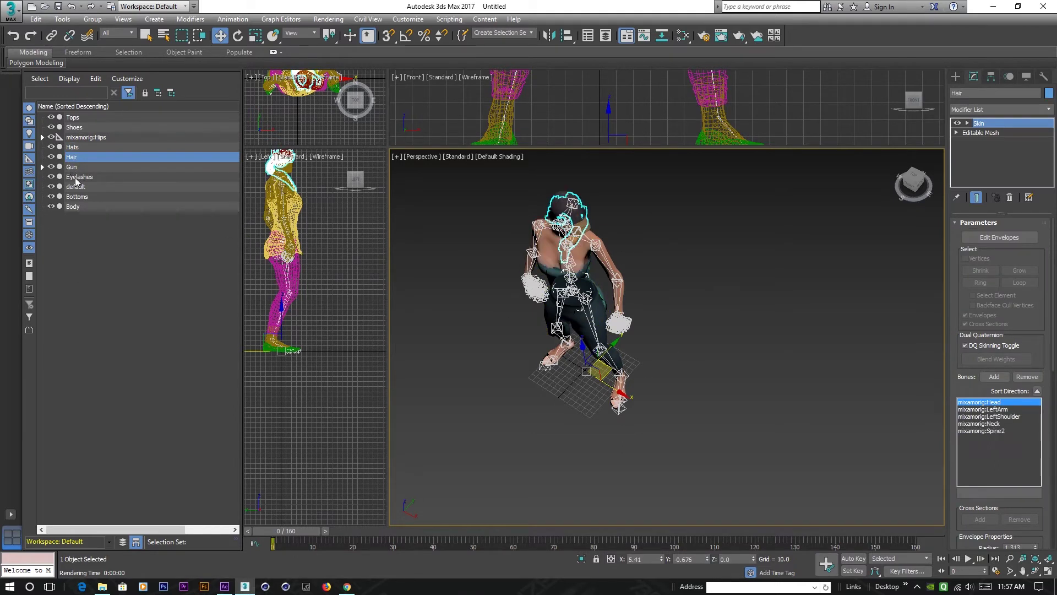
click(77, 178)
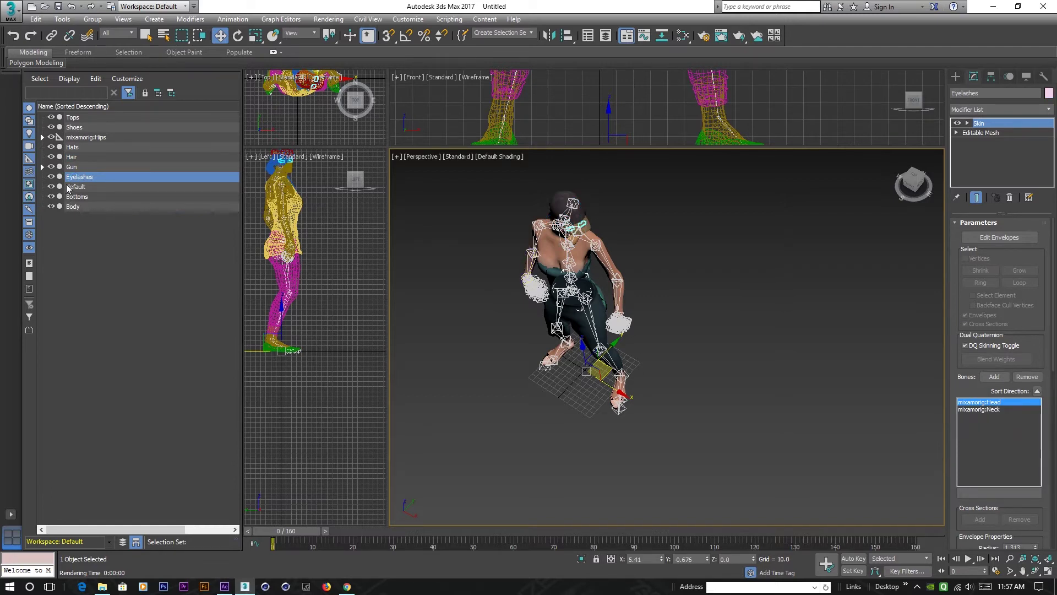
click(69, 187)
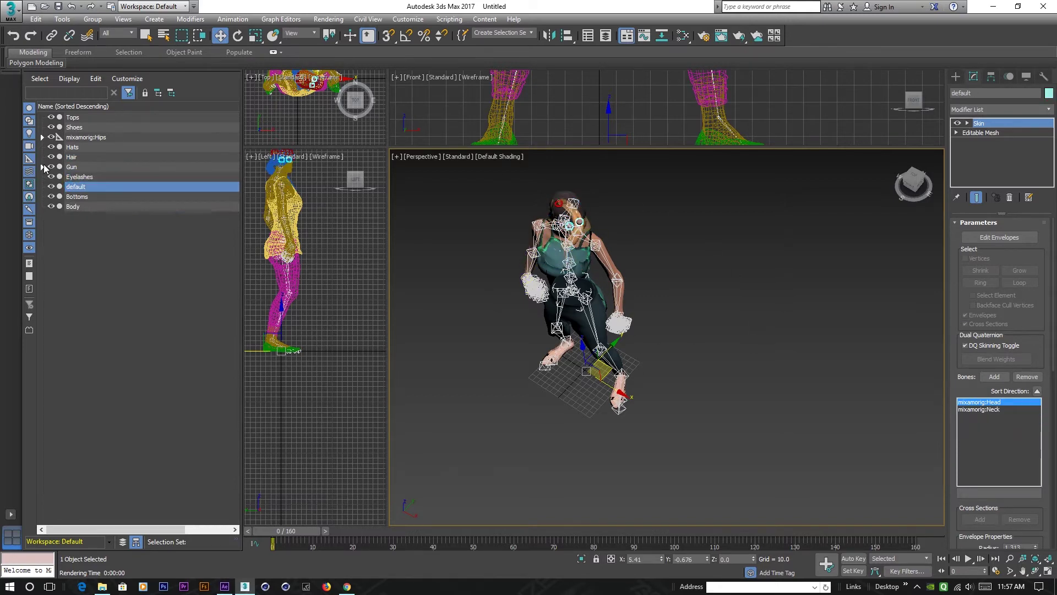
click(88, 138)
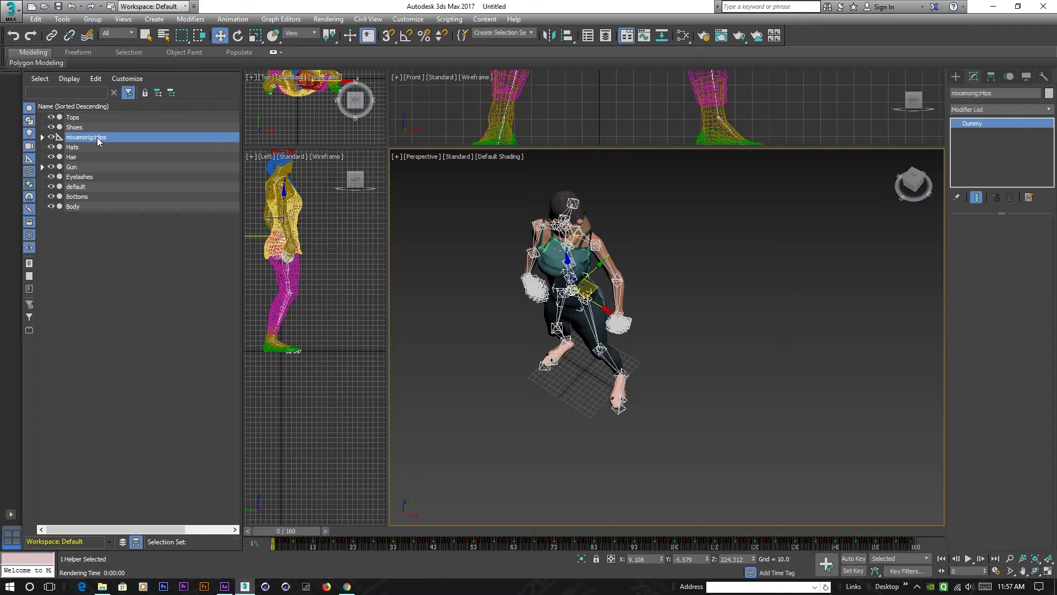
Expand mixamorig:Hips, widen the Scene Explorer, and collapse its Spine and leg branches.
click(42, 138)
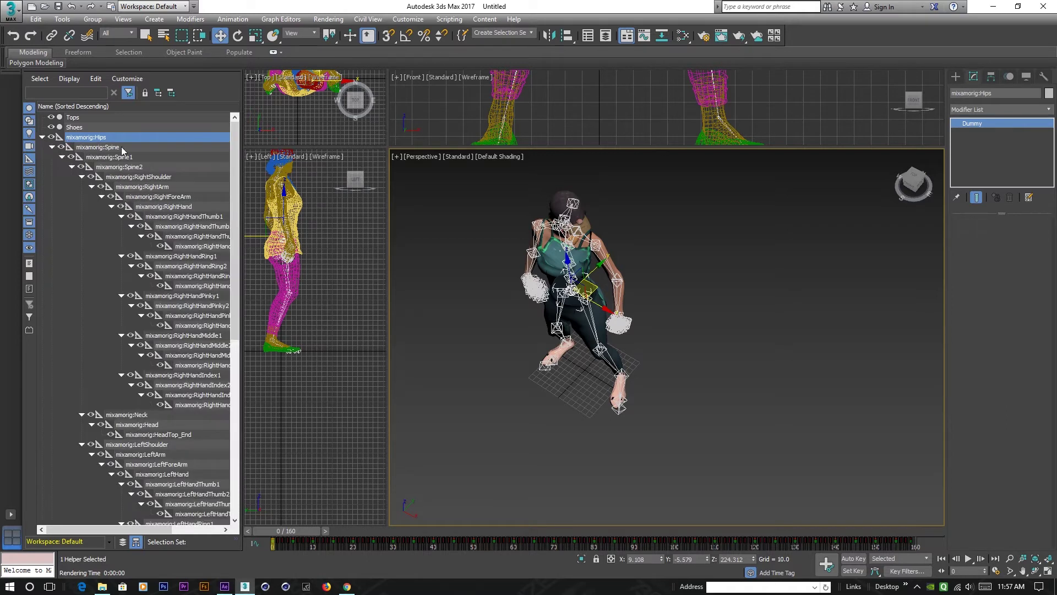
scroll(162, 350, down, 10)
scroll(168, 350, up, 10)
drag(246, 282, 329, 281)
scroll(136, 236, down, 5)
scroll(127, 221, up, 5)
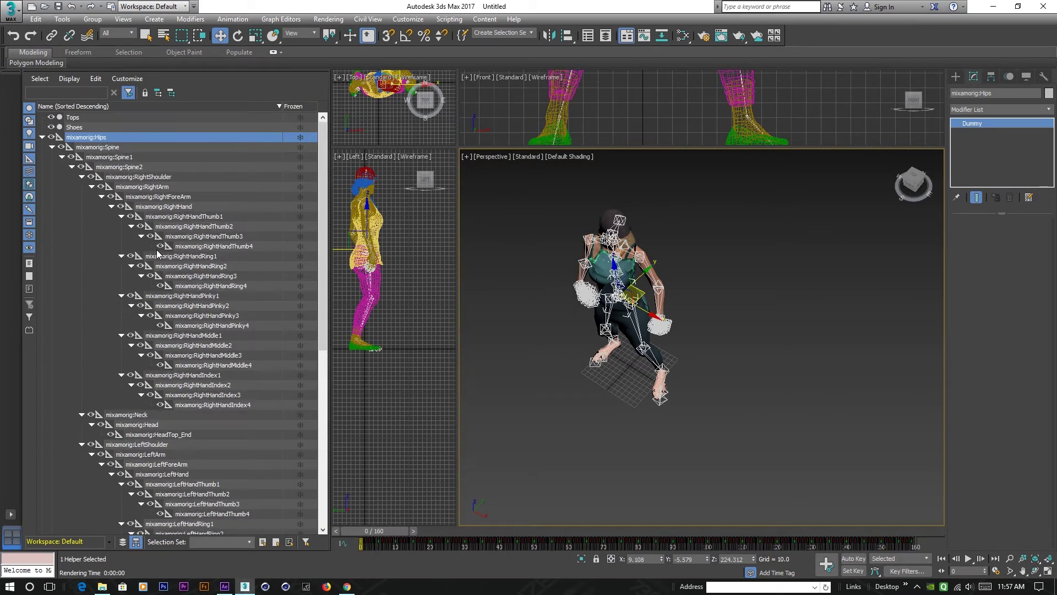
click(52, 147)
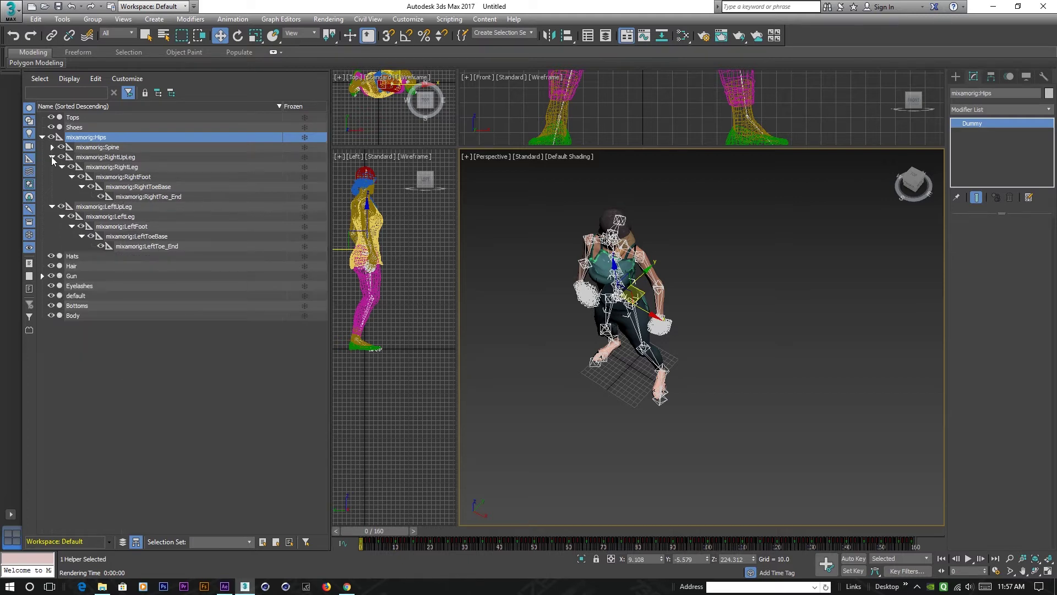
click(52, 157)
click(52, 167)
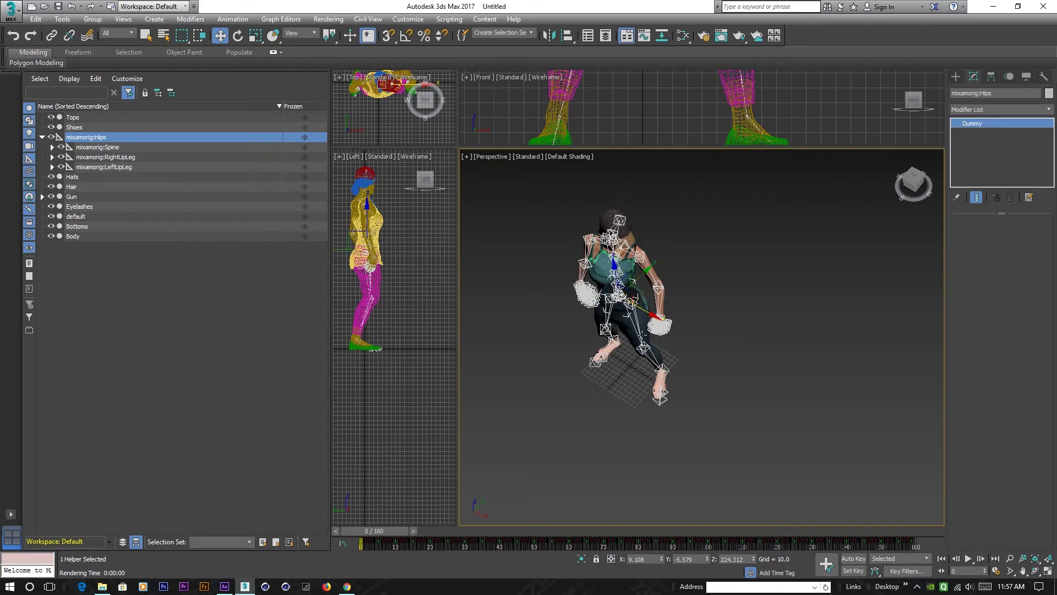
Scrub the animation to frame 49 and show the move gizmo on the hips bone.
drag(383, 532, 547, 550)
key(w)
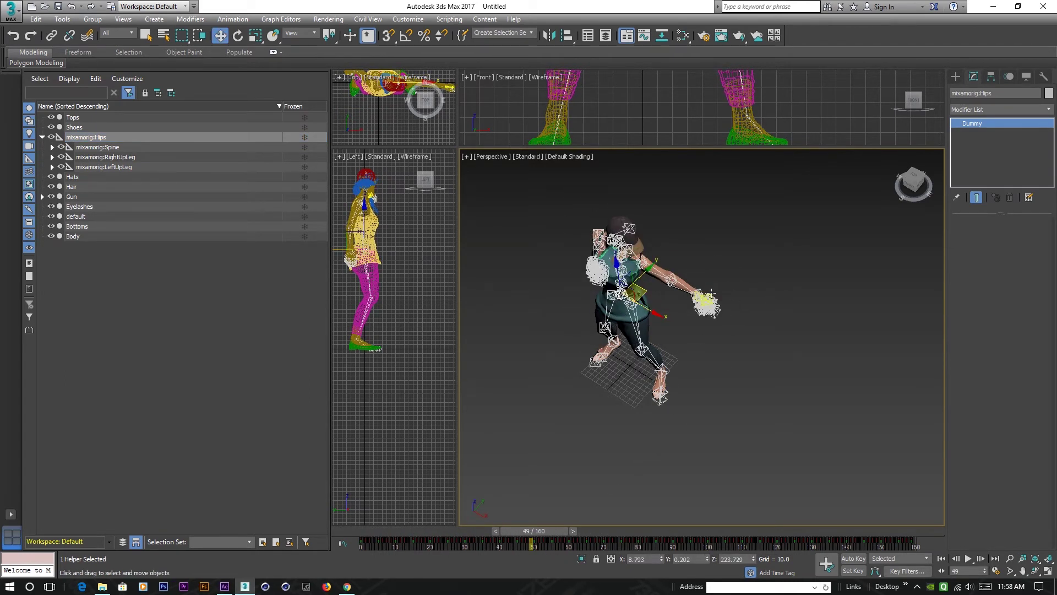
scroll(711, 292, up, 4)
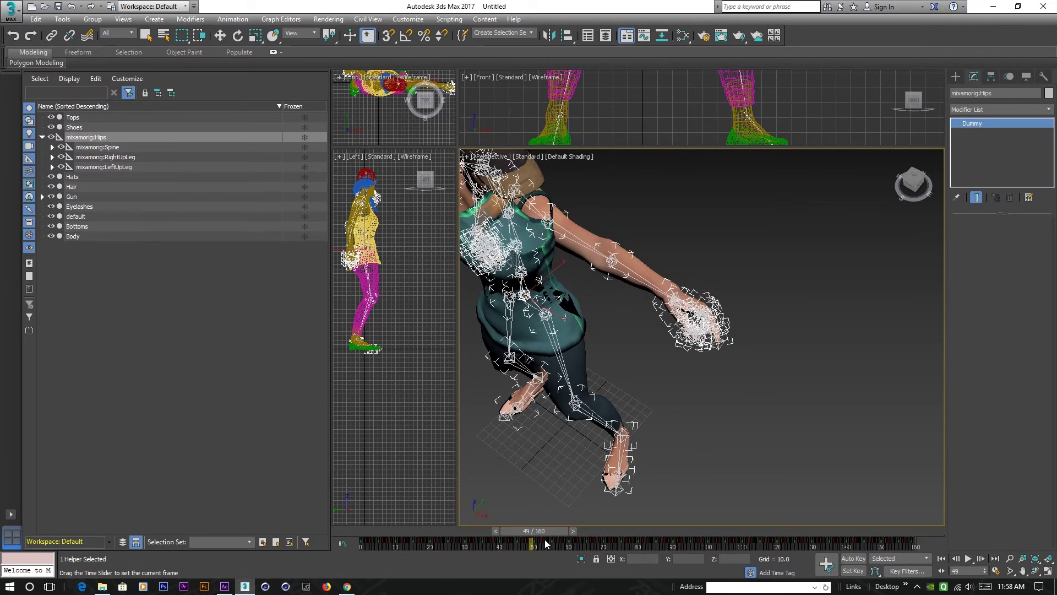
key(w)
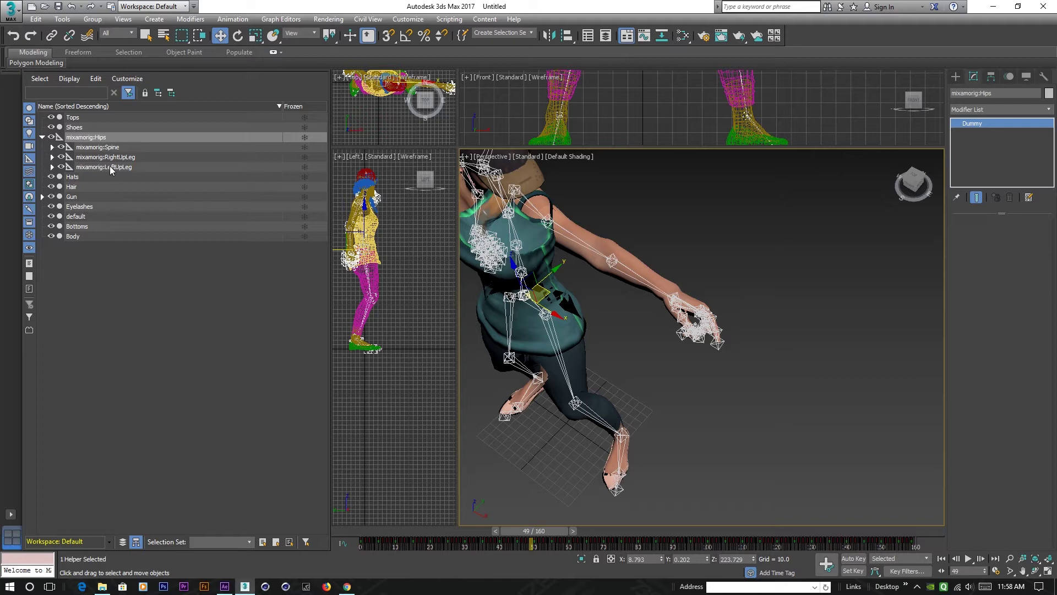
Expand mixamorig:Spine and step through the Spine1, Spine2, RightShoulder and RightArm bones.
click(86, 147)
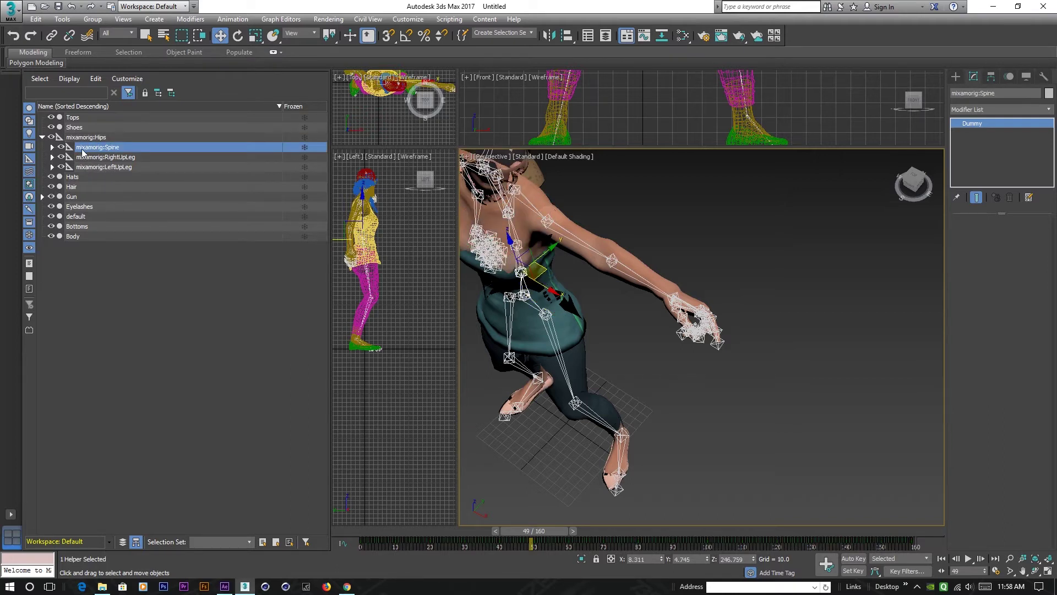
click(110, 157)
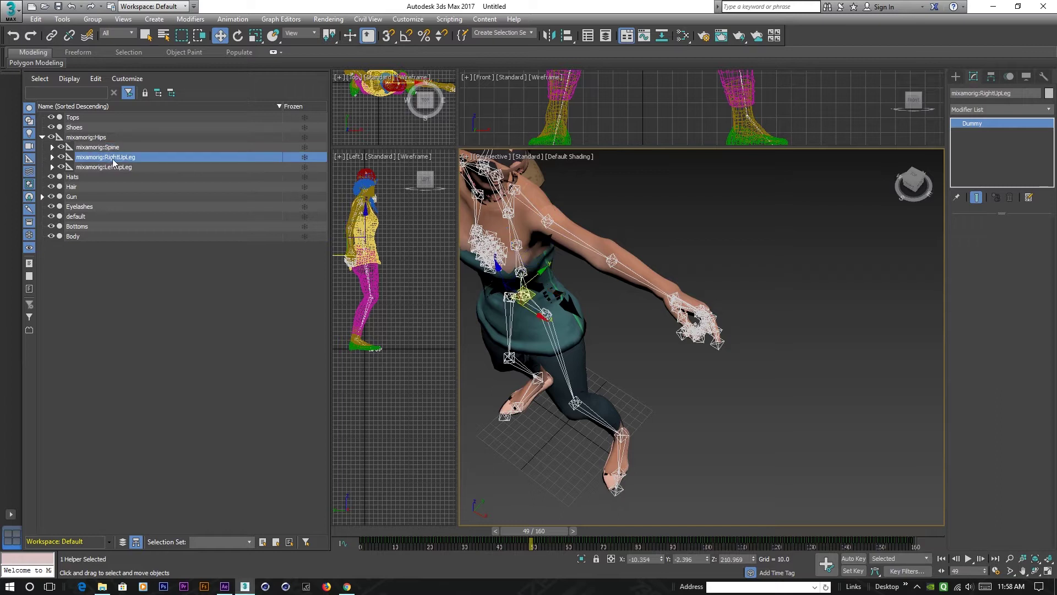
click(112, 168)
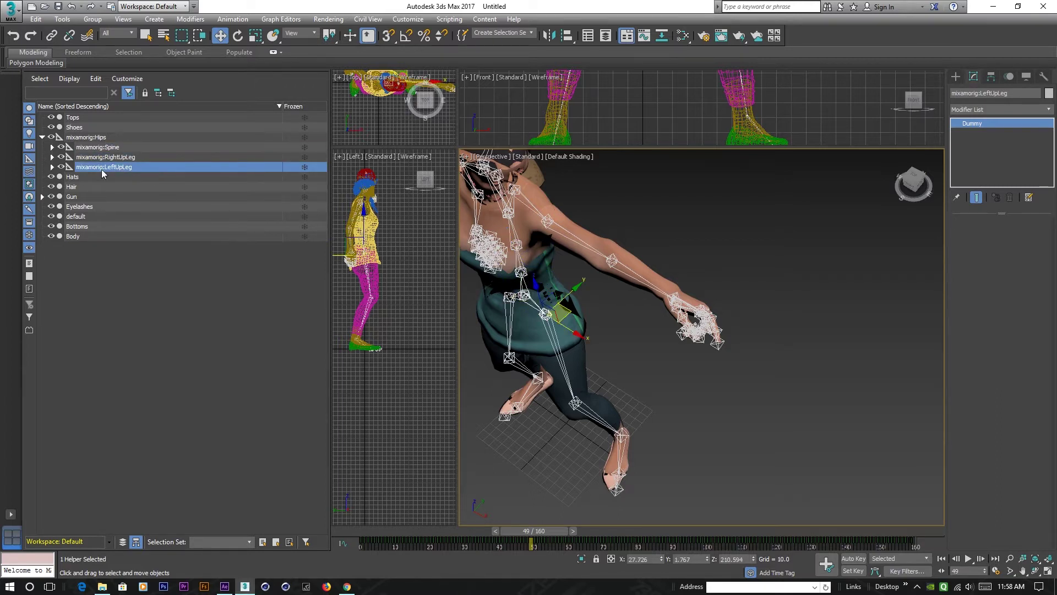
click(95, 148)
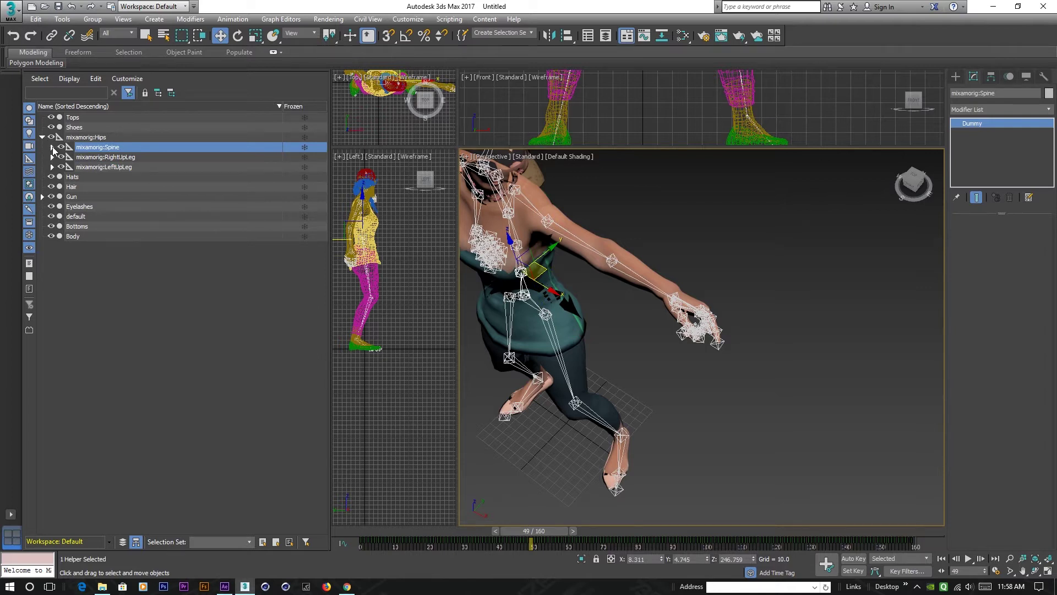
click(52, 147)
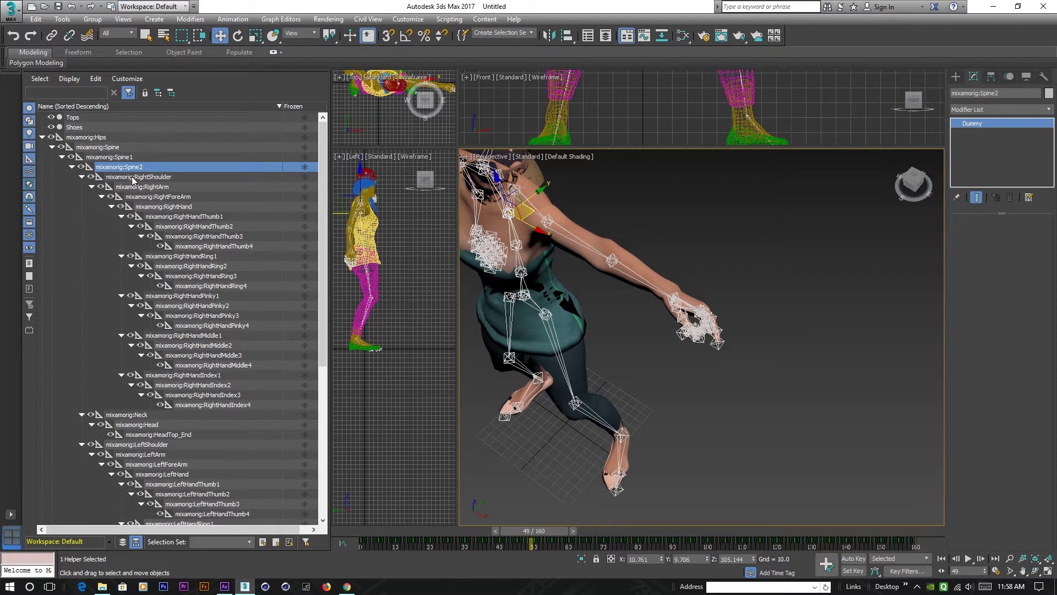
click(111, 159)
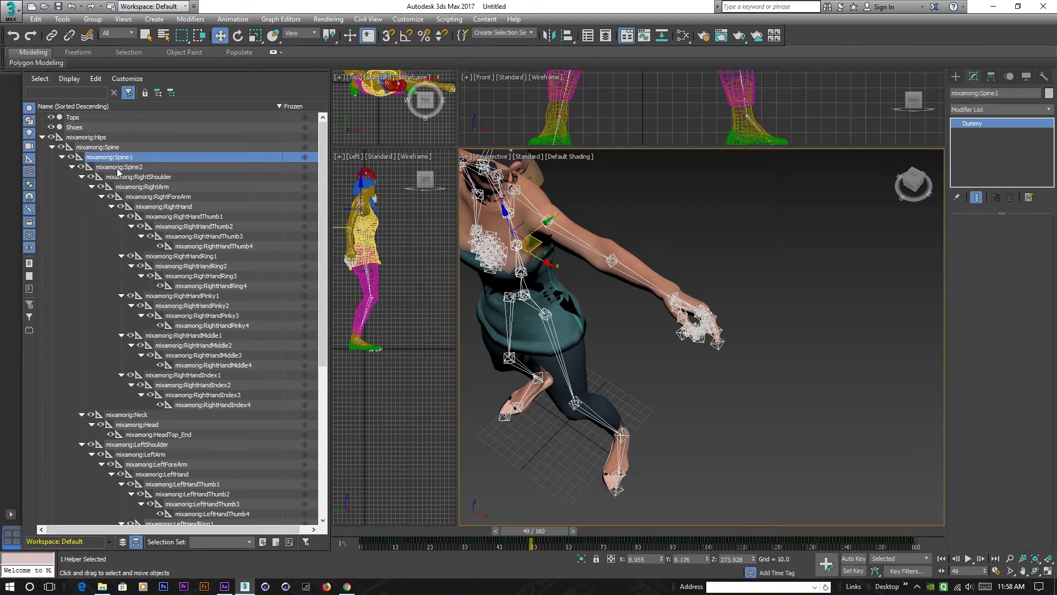
click(117, 168)
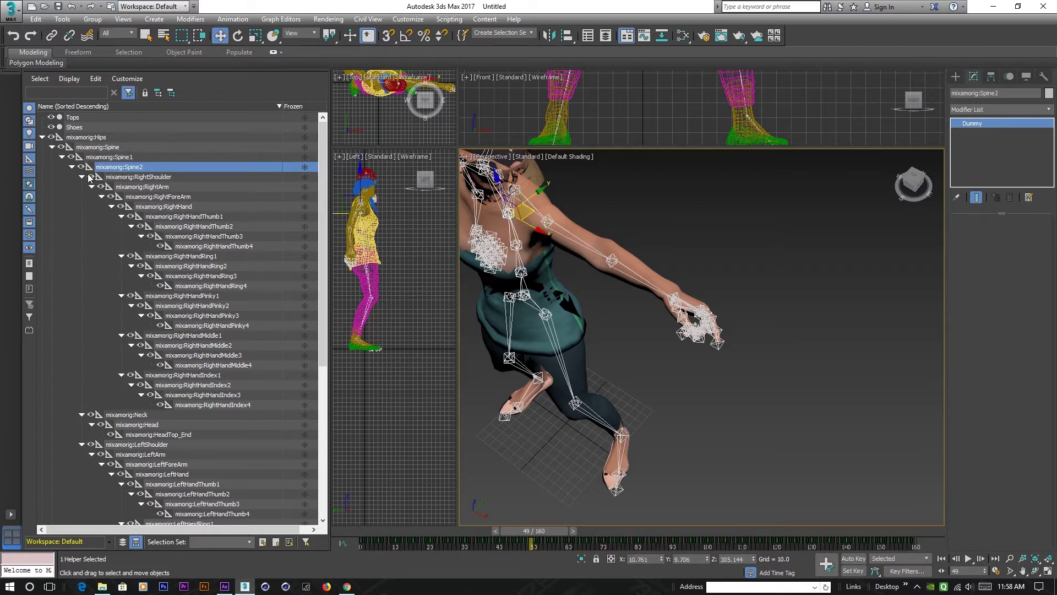
click(124, 180)
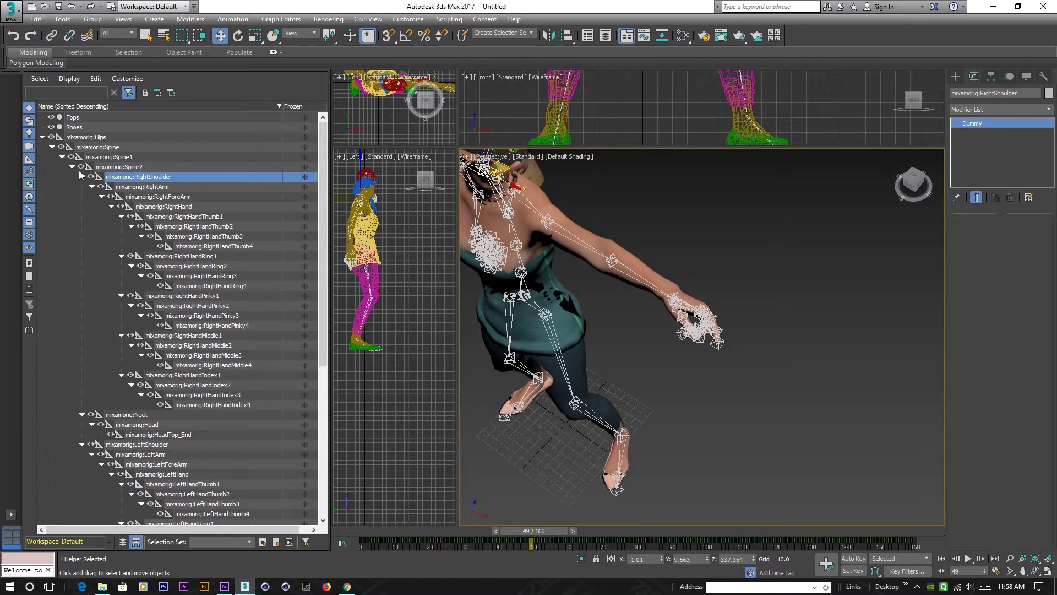
click(72, 168)
click(72, 168)
click(128, 188)
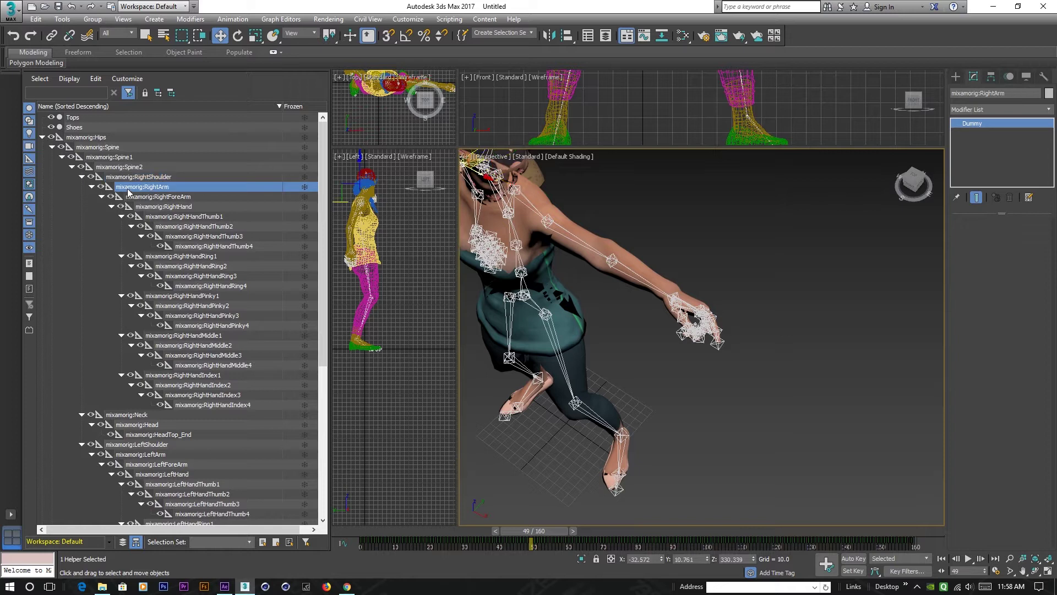
click(91, 188)
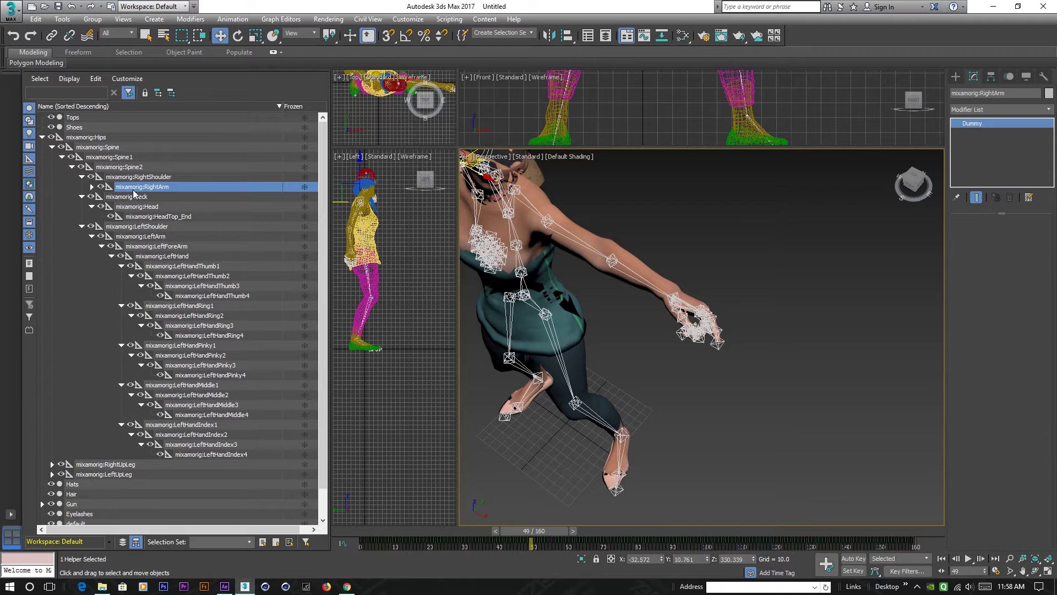
Follow the left arm chain from LeftShoulder through LeftArm and LeftForeArm to mixamorig:LeftHand.
click(127, 227)
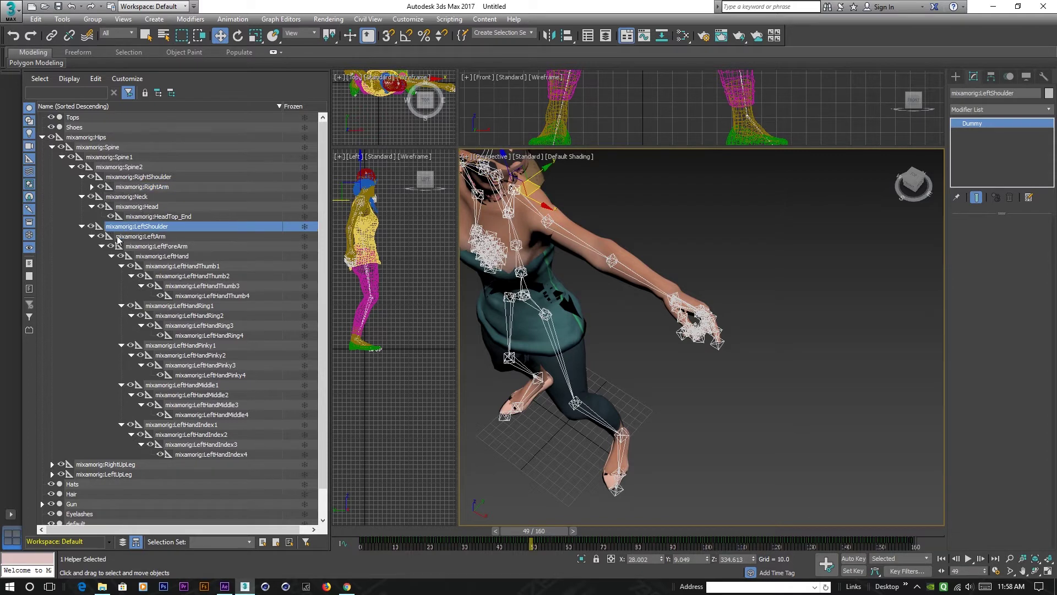
click(142, 237)
click(92, 237)
click(92, 236)
click(158, 248)
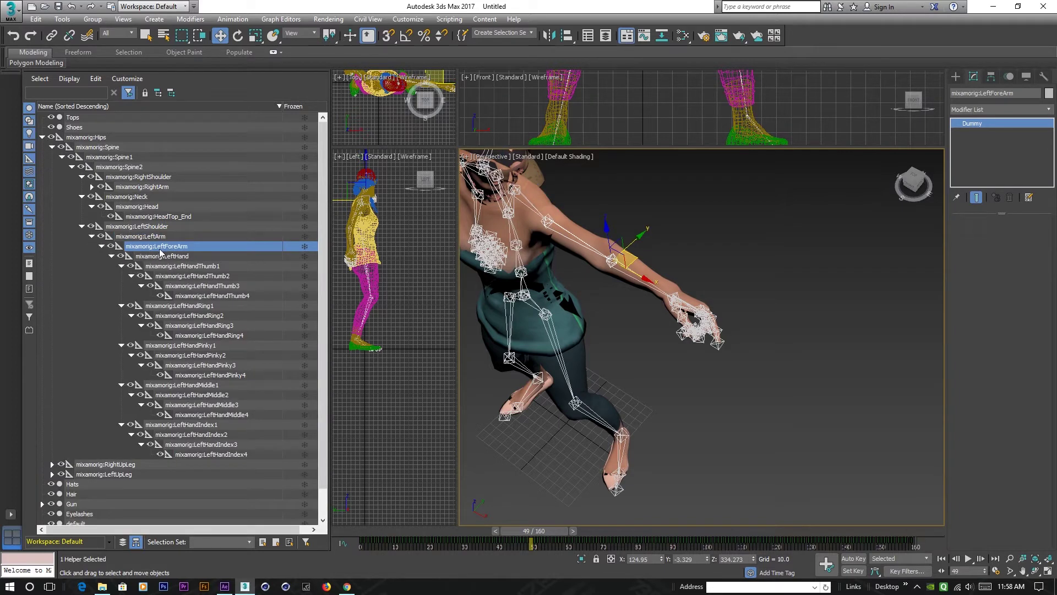
click(156, 257)
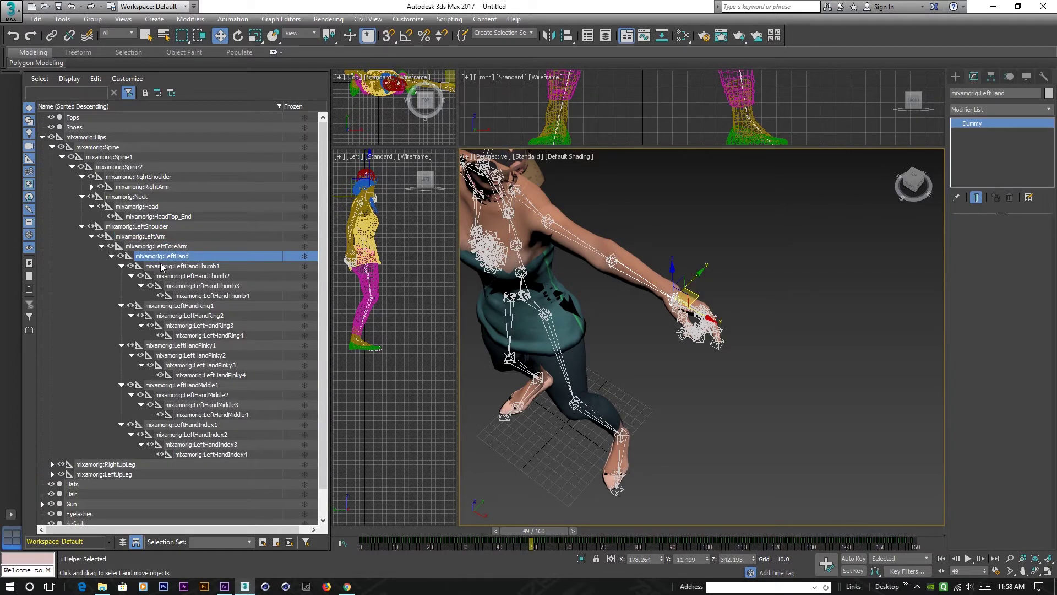
click(183, 267)
click(156, 258)
Zoom out from the LeftHand bone and frame the gun model in the Perspective view.
scroll(677, 255, up, 6)
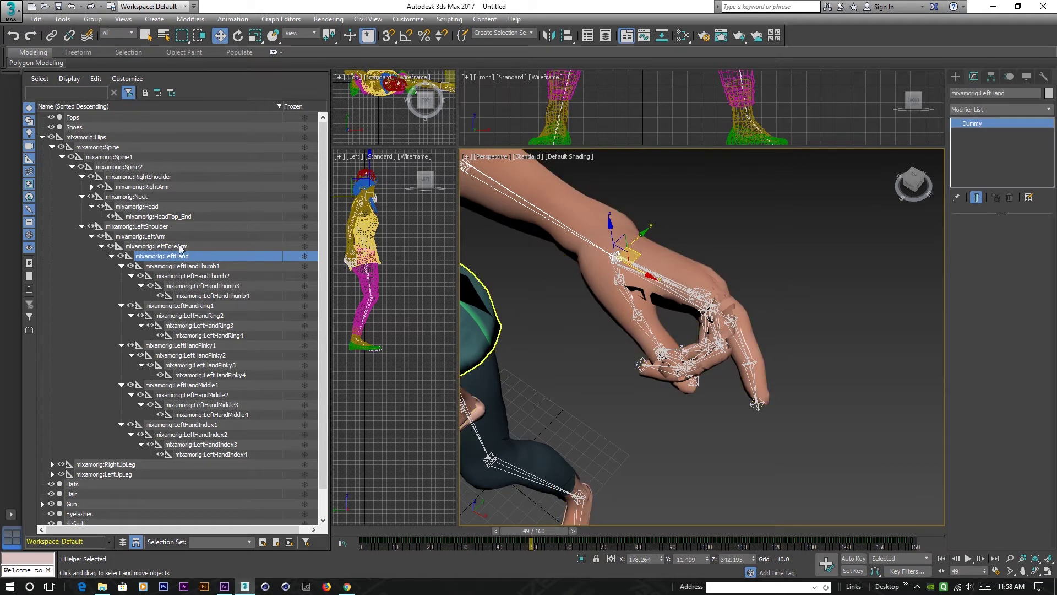
click(153, 261)
scroll(670, 364, down, 3)
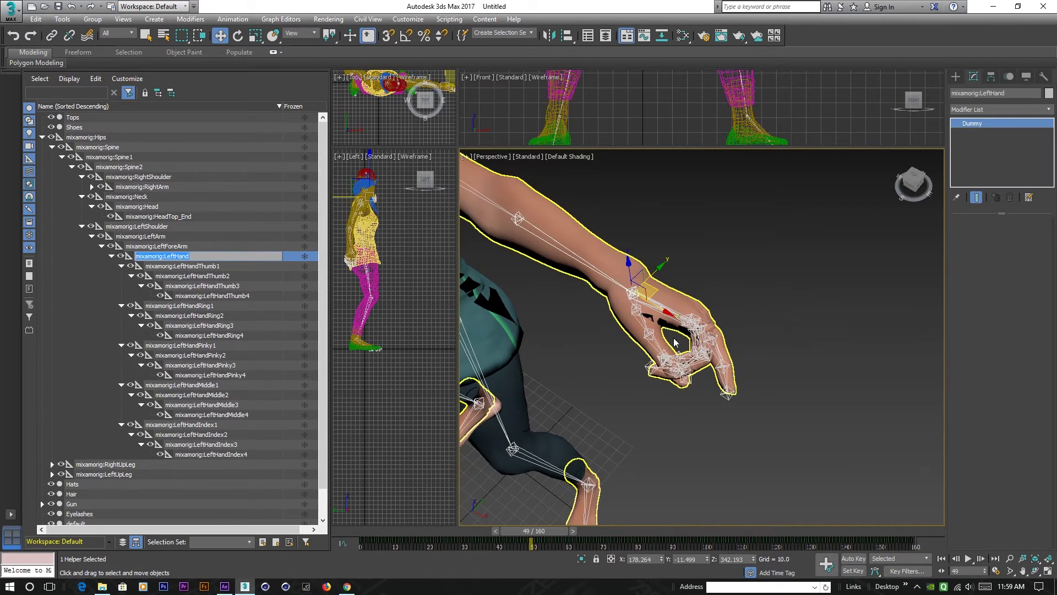
scroll(683, 328, down, 1)
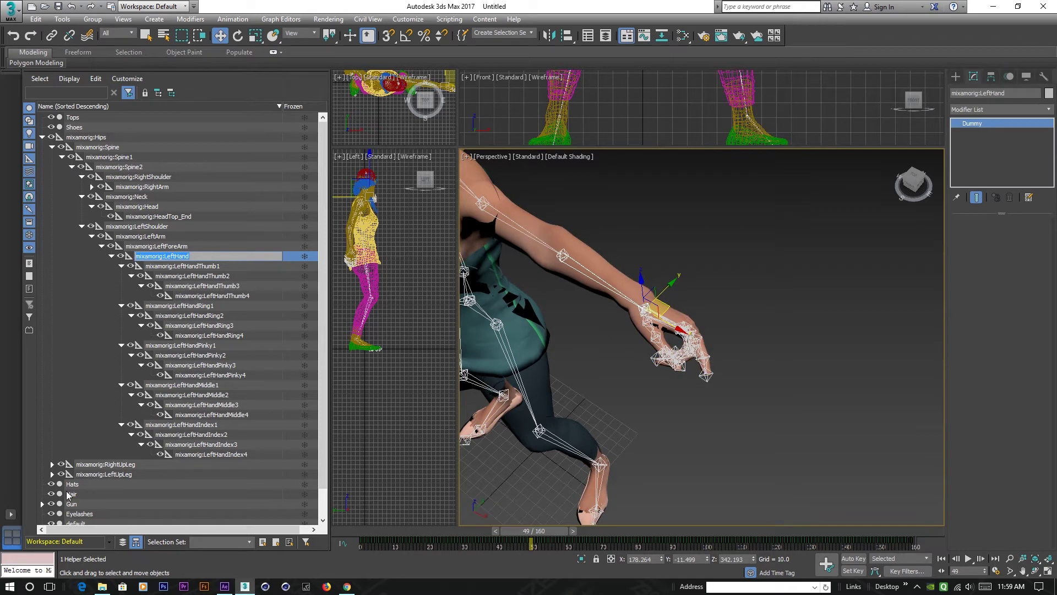
scroll(640, 413, down, 3)
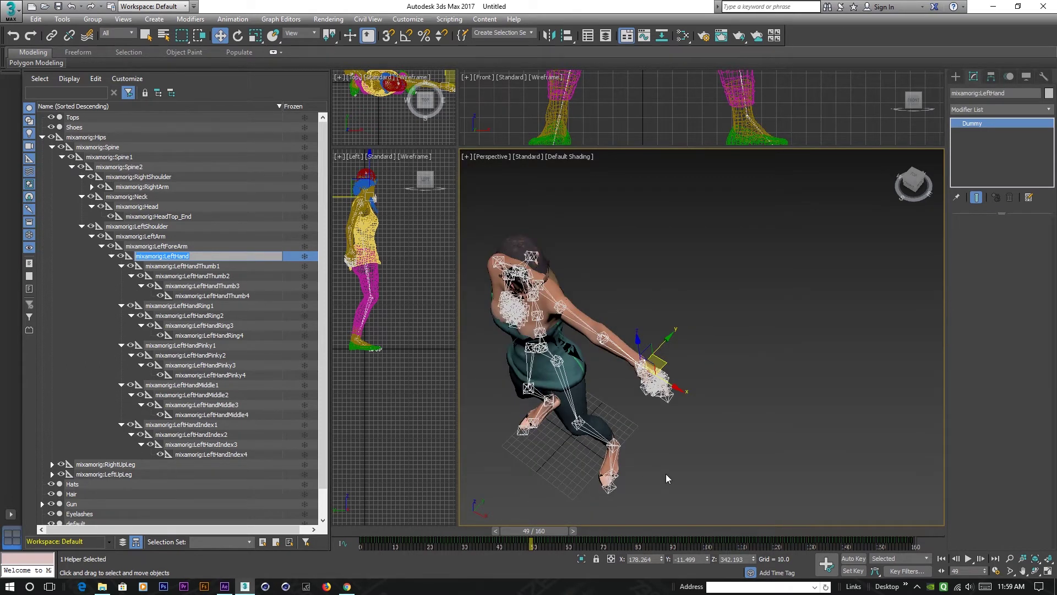
scroll(664, 477, up, 5)
scroll(661, 458, up, 6)
scroll(653, 408, down, 2)
drag(653, 407, 582, 490)
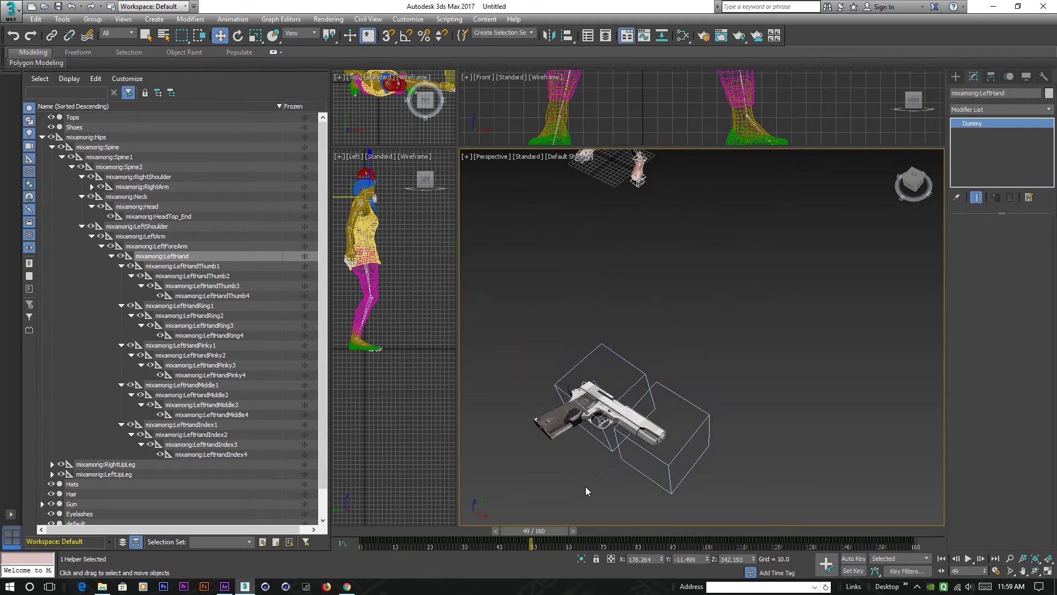
Select the gun with all its parts, raise it, and resize the layout into four equal views.
scroll(647, 482, down, 3)
drag(563, 410, 645, 480)
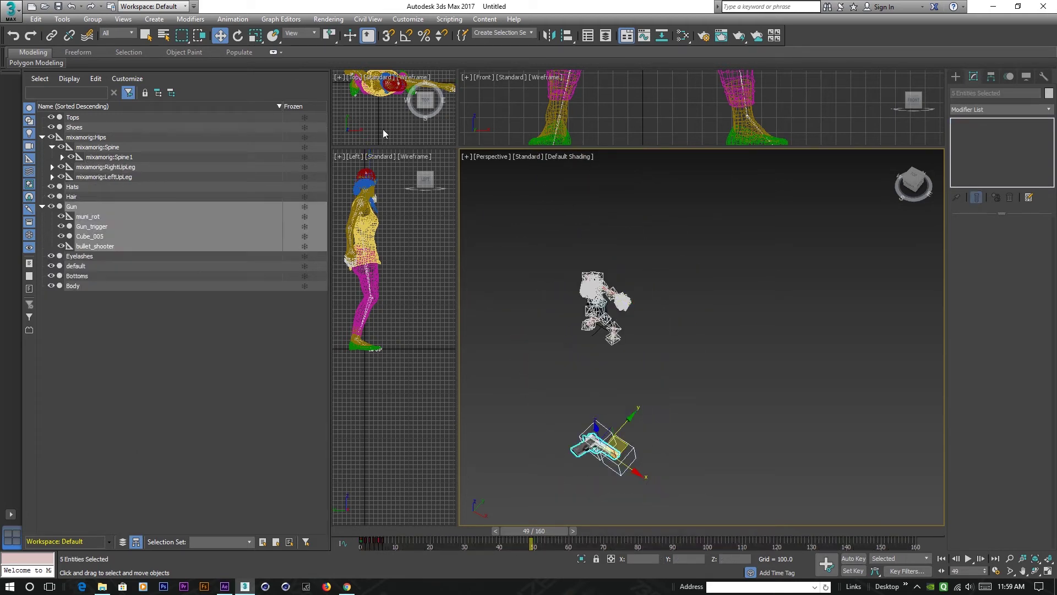
drag(633, 412, 685, 325)
drag(330, 165, 144, 165)
drag(309, 147, 528, 285)
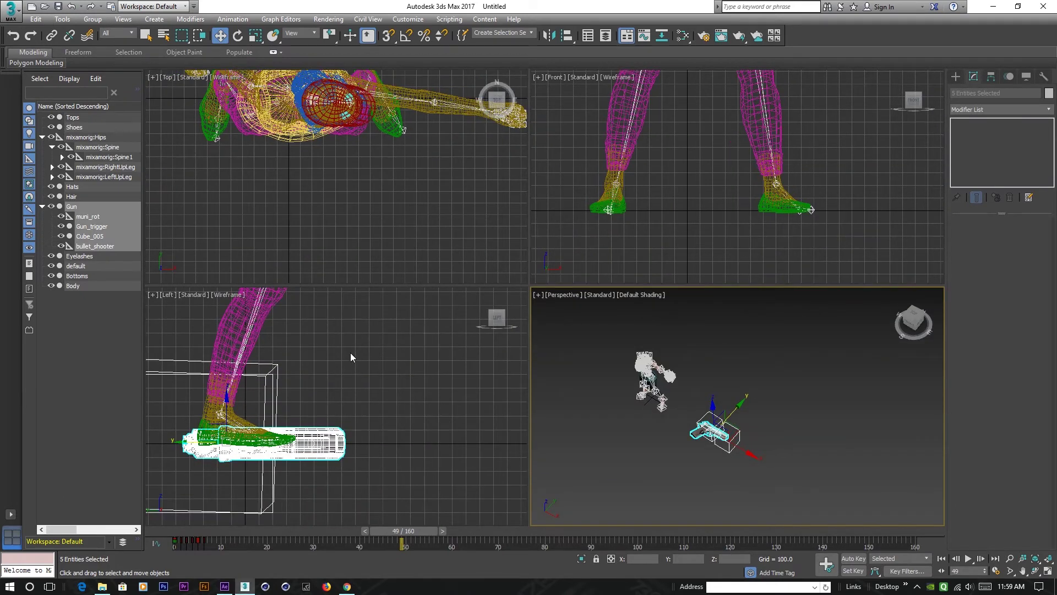
Lift the gun to chest height in the Left view and slide it toward the hand in Top view.
scroll(352, 375, down, 5)
drag(395, 341, 362, 442)
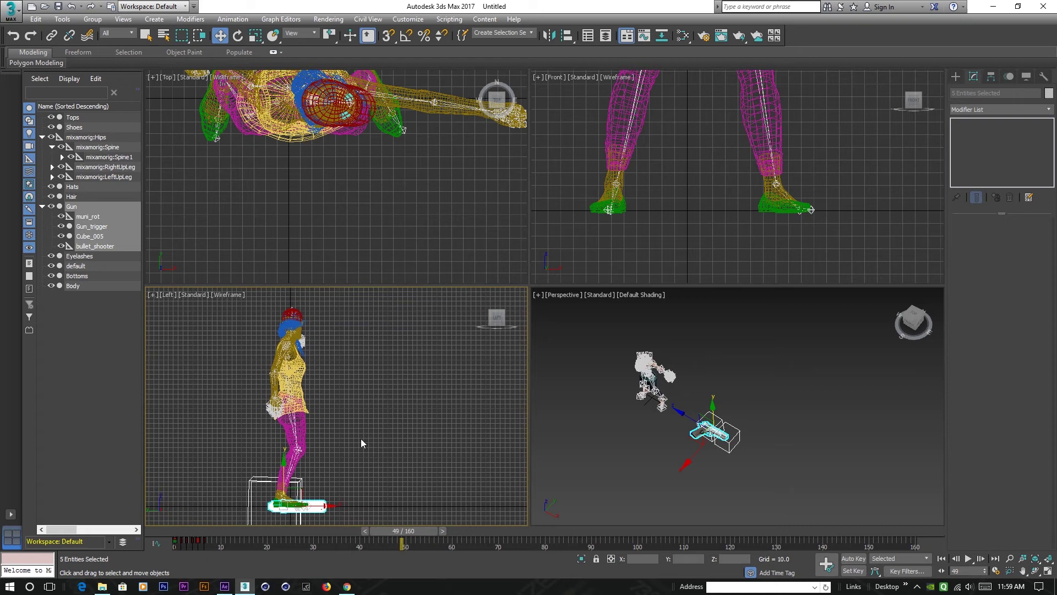
drag(286, 464, 287, 298)
scroll(395, 187, down, 6)
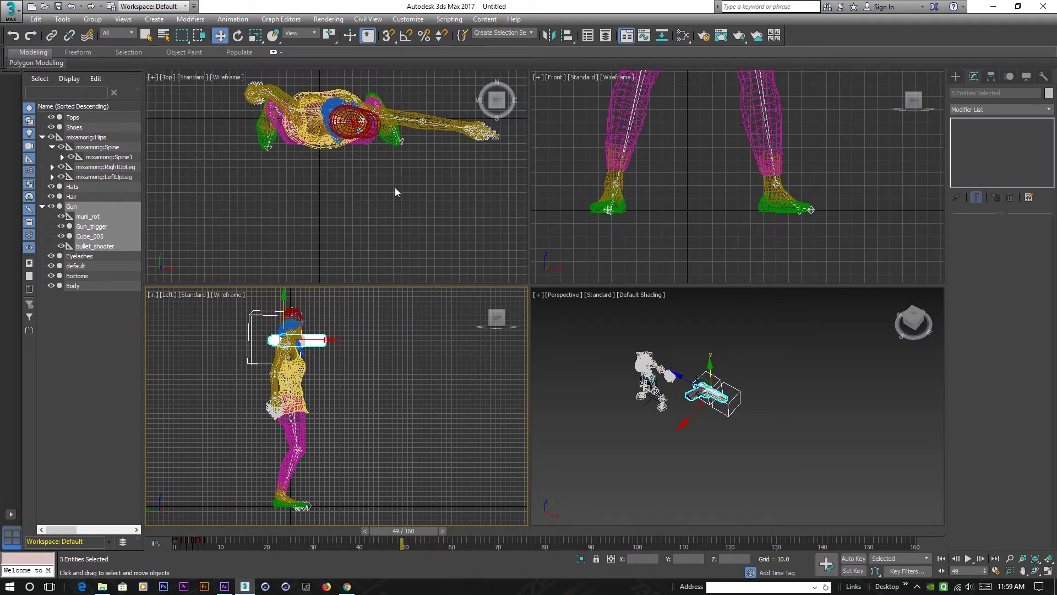
drag(486, 210, 426, 216)
drag(452, 156, 361, 170)
scroll(725, 198, down, 4)
scroll(716, 165, up, 5)
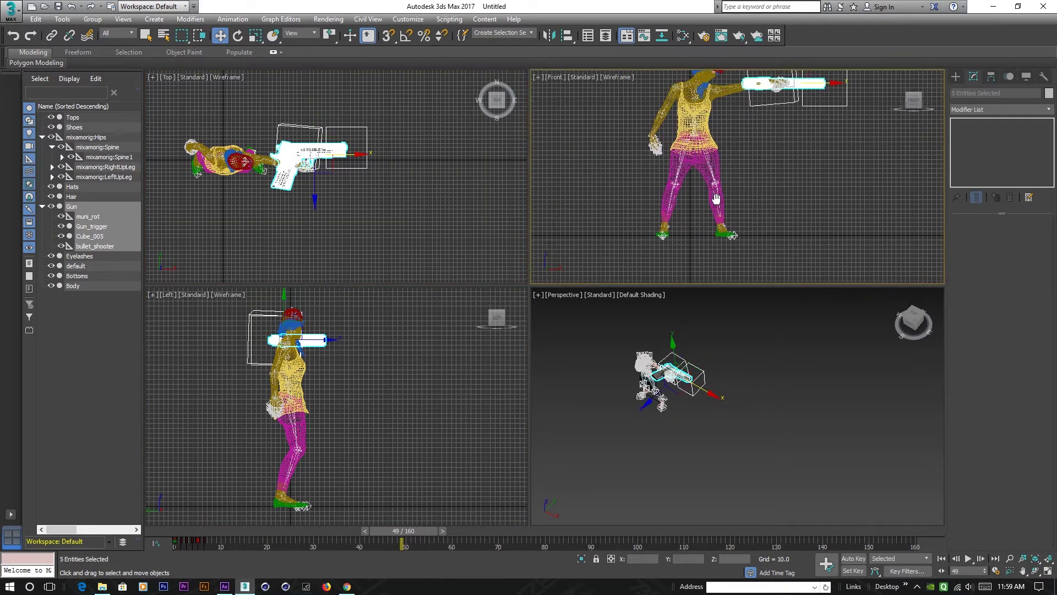
scroll(737, 229, up, 5)
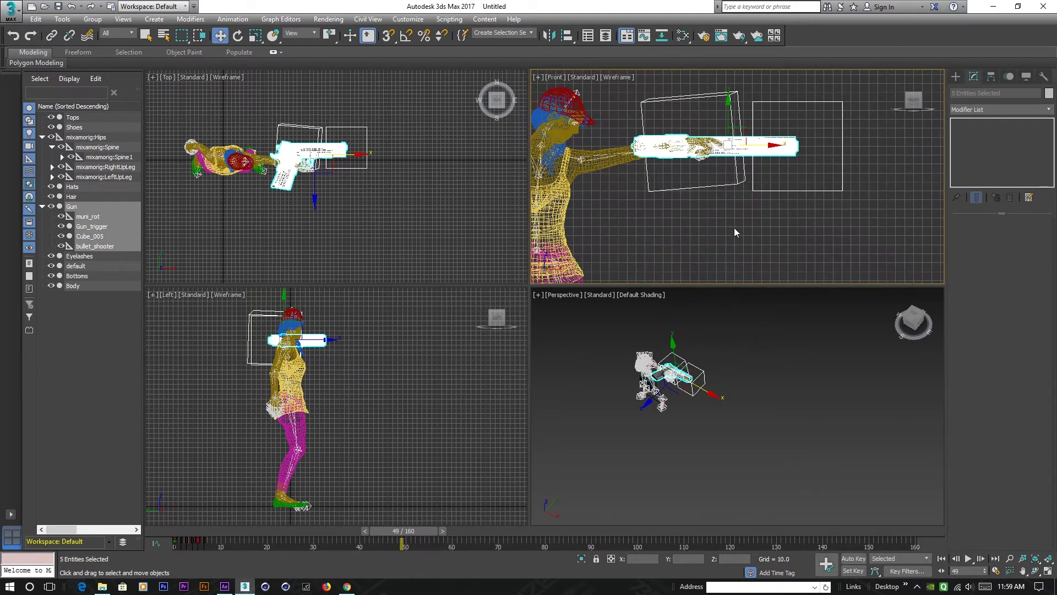
click(237, 36)
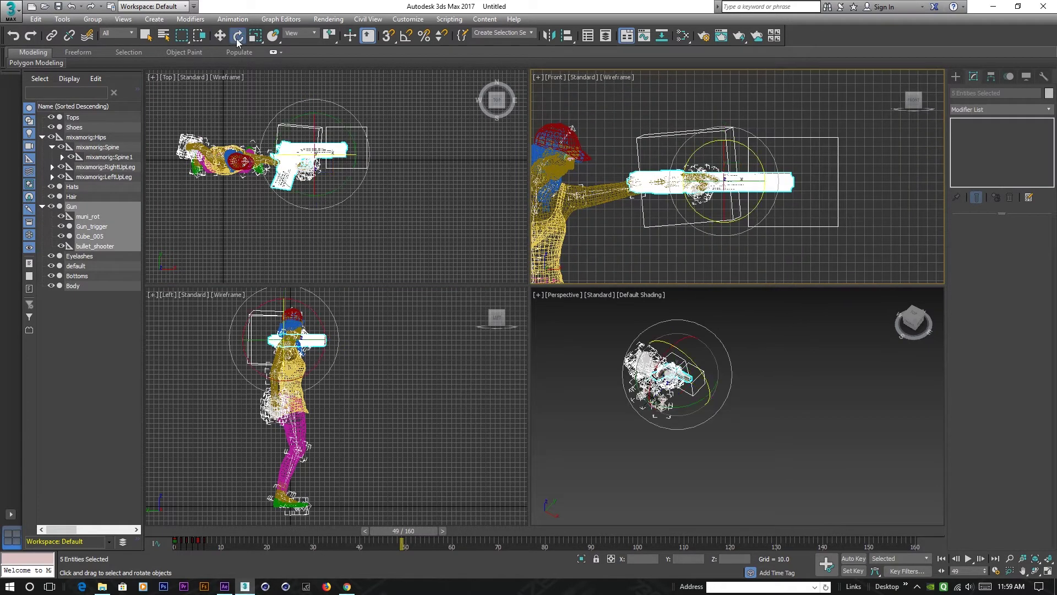
Rotate the gun 99° on X so it stands upright and nudge it toward the hand in Top view.
drag(718, 177, 775, 243)
scroll(322, 206, up, 4)
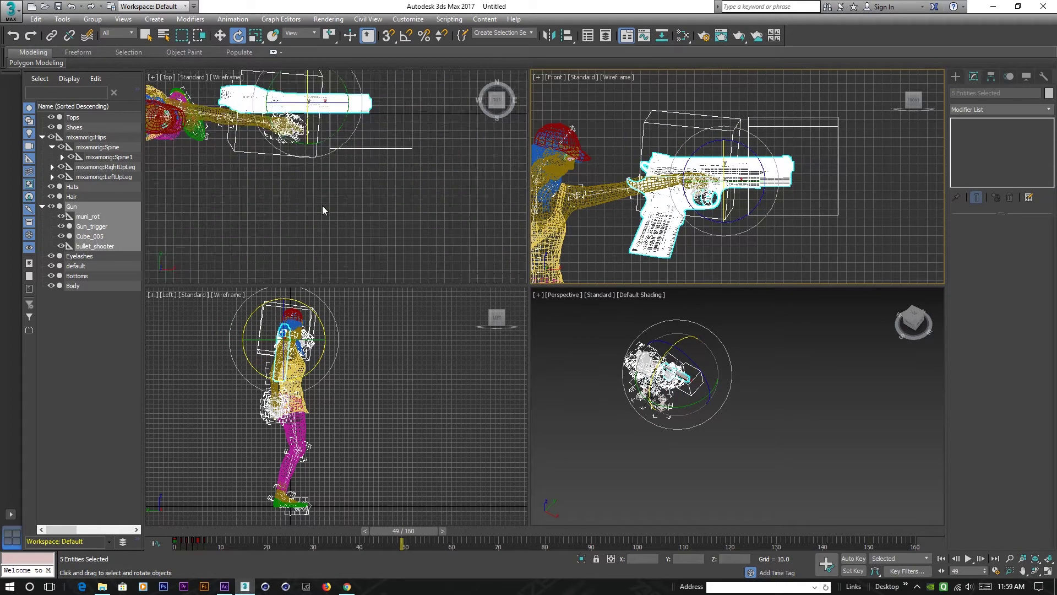
drag(349, 210, 363, 253)
scroll(361, 225, up, 2)
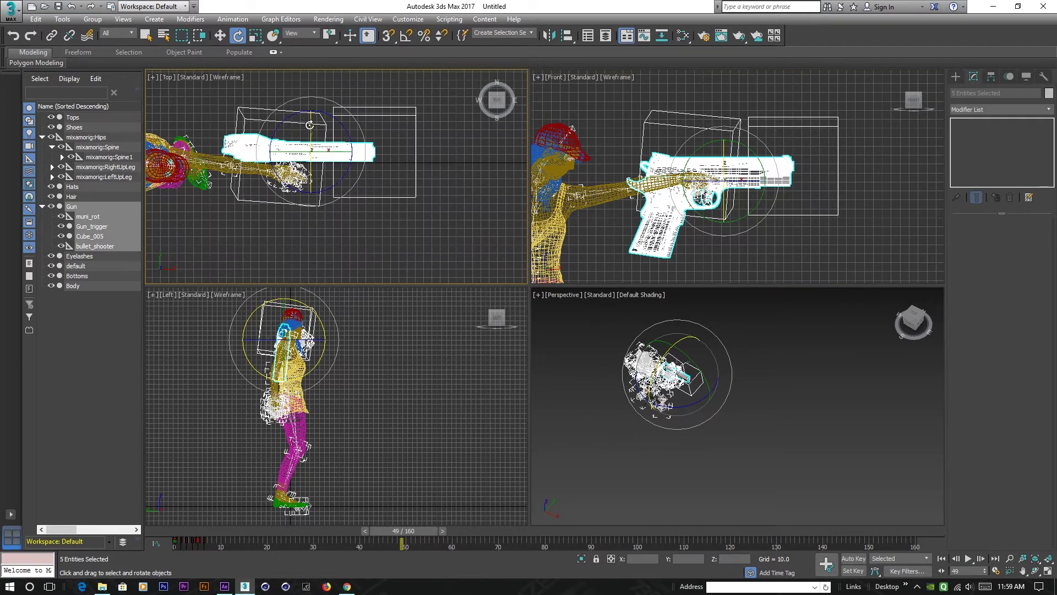
click(220, 36)
drag(312, 107, 398, 173)
Scale the gun uniformly to about 52% and slide it left into the outstretched hand.
scroll(751, 222, up, 2)
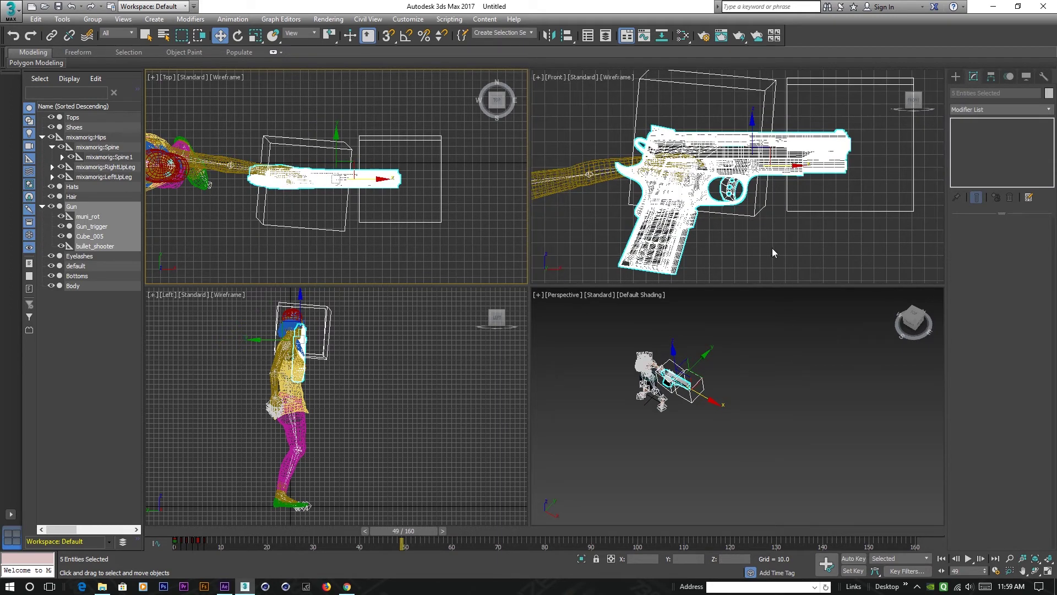
click(256, 36)
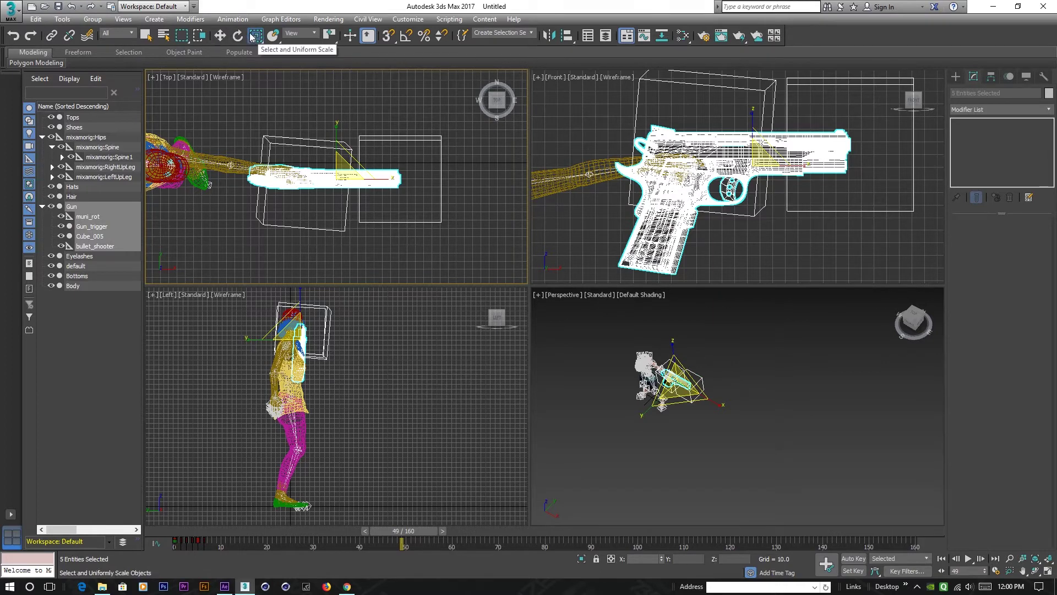
drag(759, 151, 759, 193)
scroll(759, 194, up, 4)
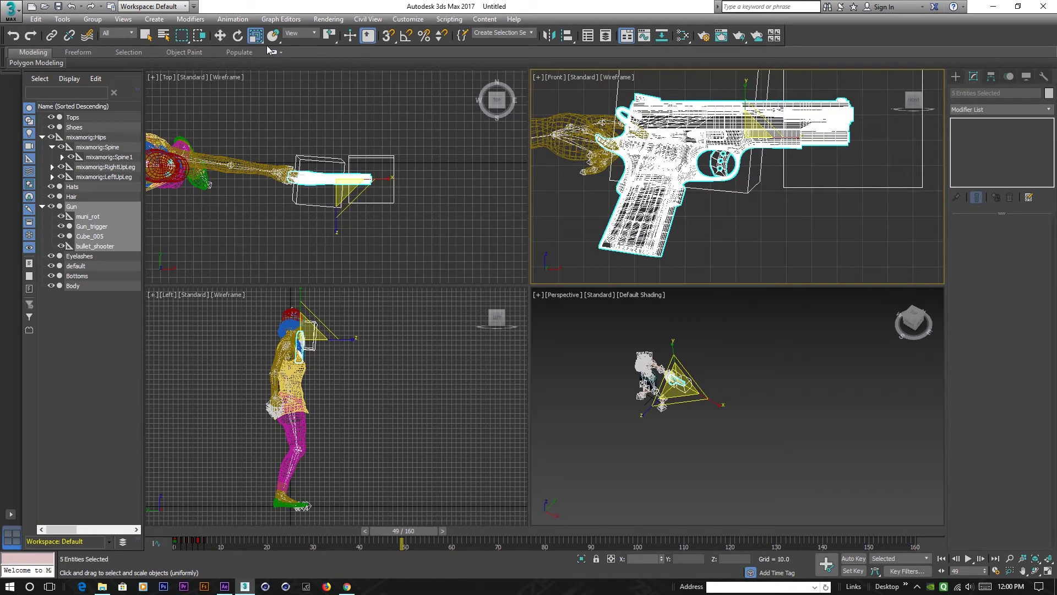
click(220, 37)
drag(791, 136, 699, 136)
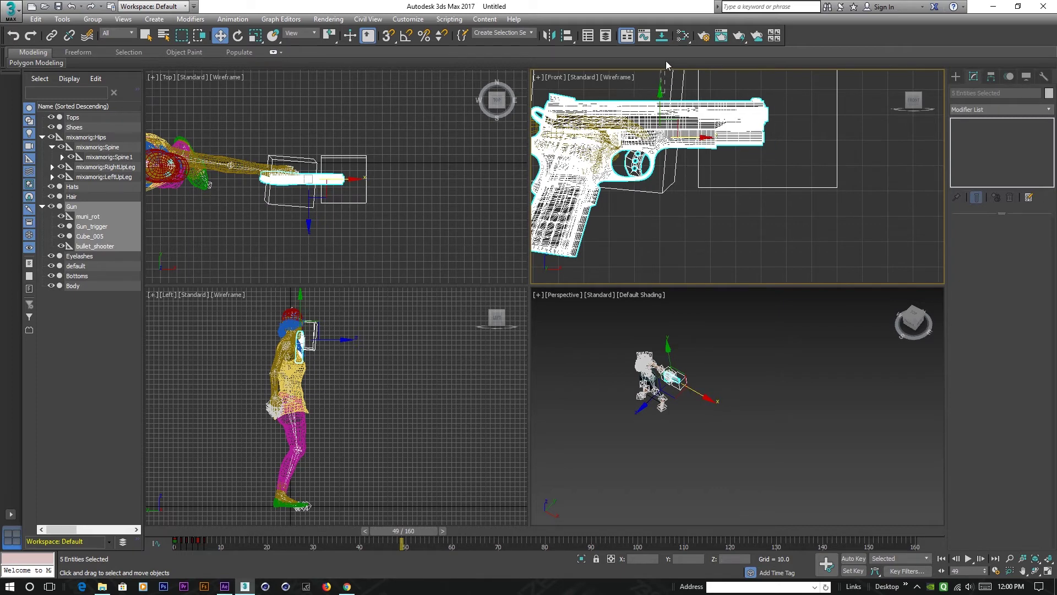
scroll(661, 138, down, 2)
click(633, 165)
scroll(651, 263, down, 1)
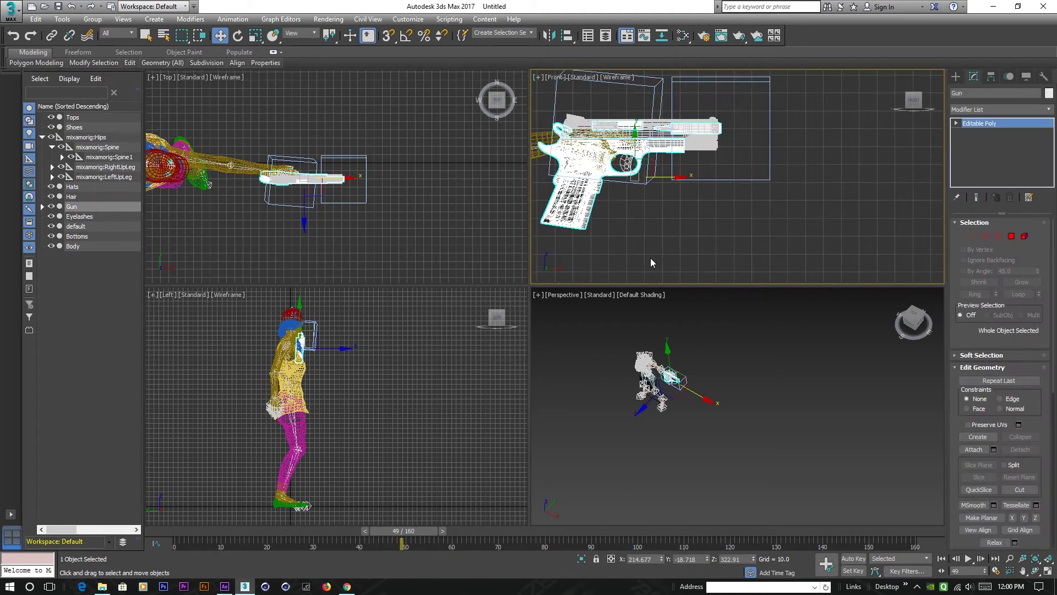
Adjust the Gun's Z position so it sits at the character's hand height.
drag(678, 165, 710, 123)
drag(668, 78, 668, 80)
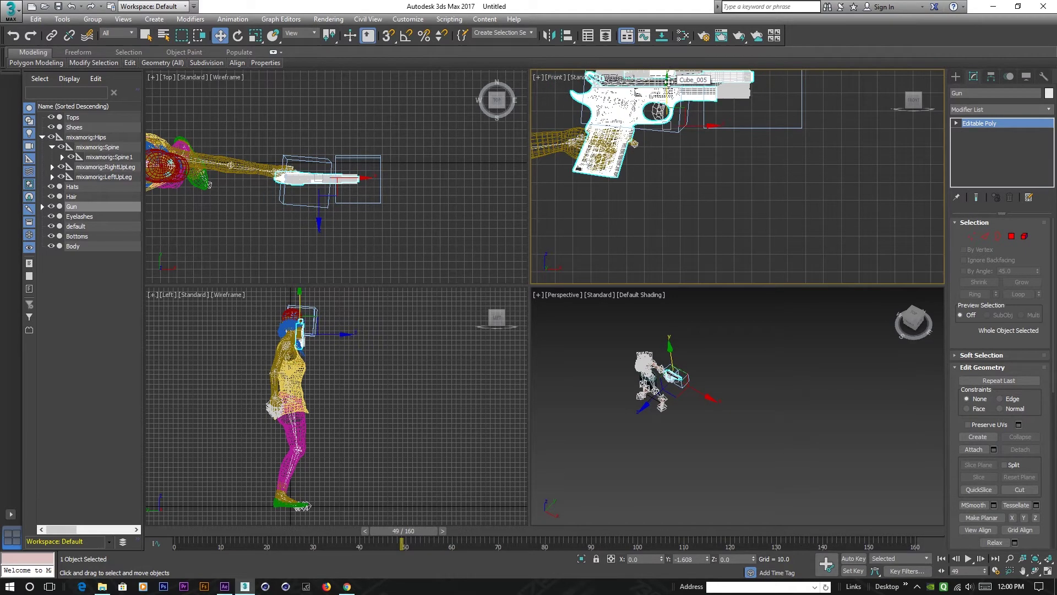
scroll(643, 144, up, 3)
scroll(654, 173, down, 2)
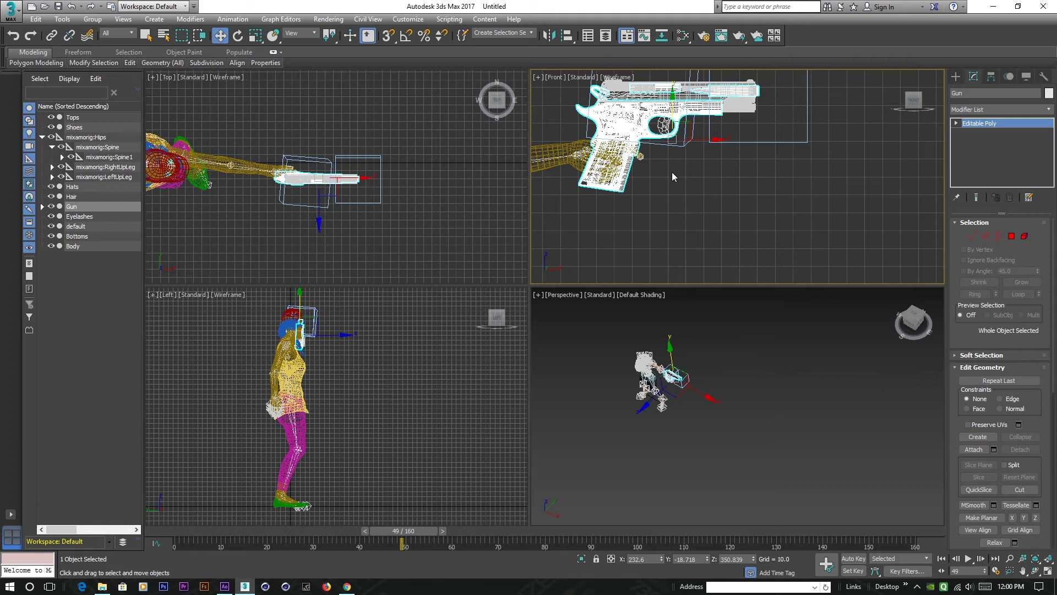
drag(688, 180, 749, 221)
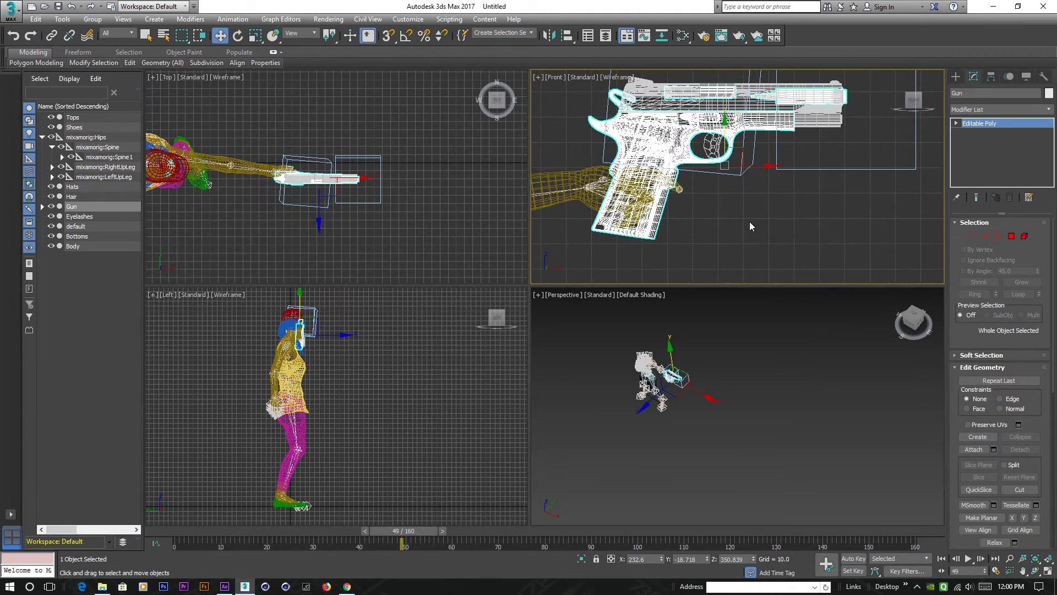
Rotate the Gun about Z to roughly -7° and render a preview of the view.
click(238, 36)
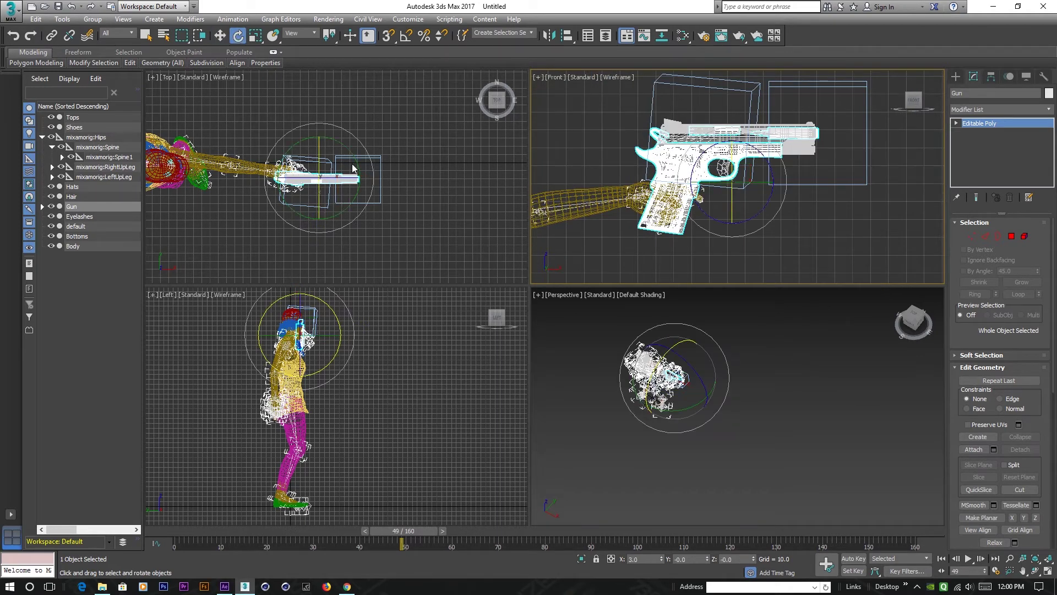
drag(355, 159, 363, 172)
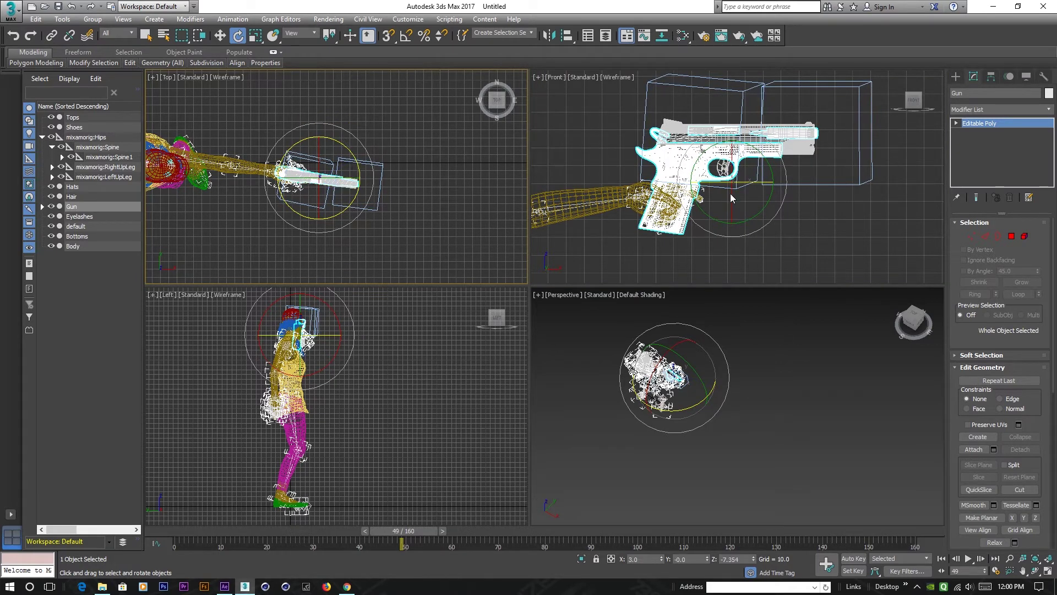
scroll(730, 194, up, 5)
scroll(730, 193, down, 2)
scroll(708, 199, up, 2)
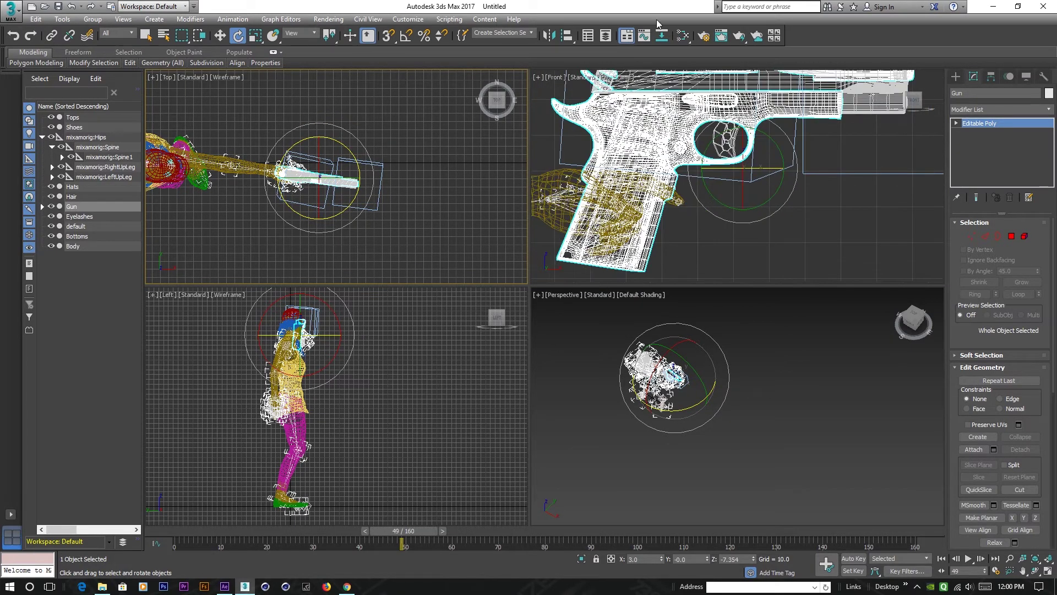
click(739, 37)
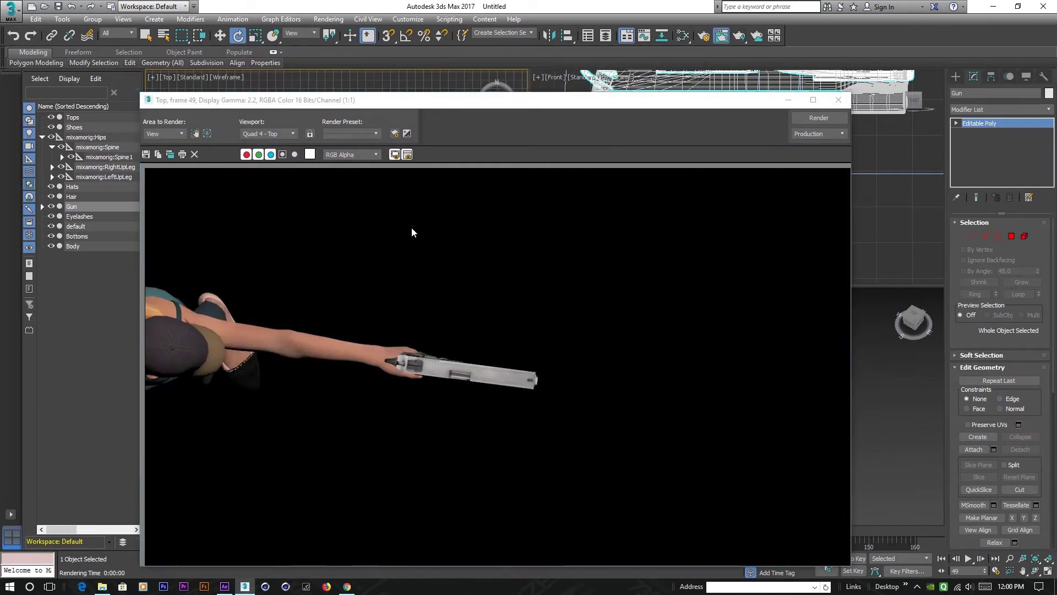
click(839, 99)
click(852, 233)
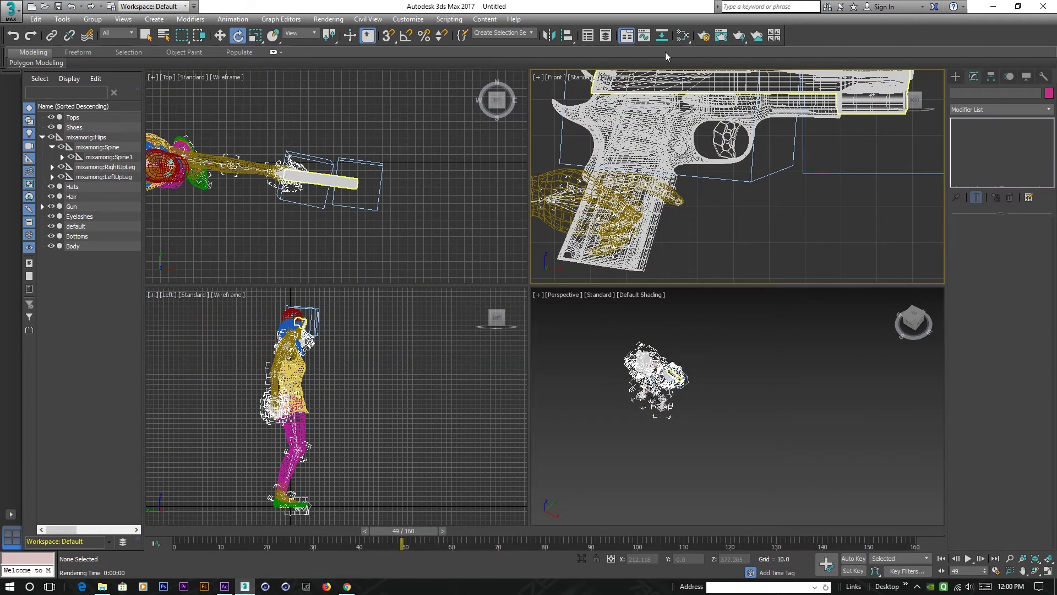
click(739, 37)
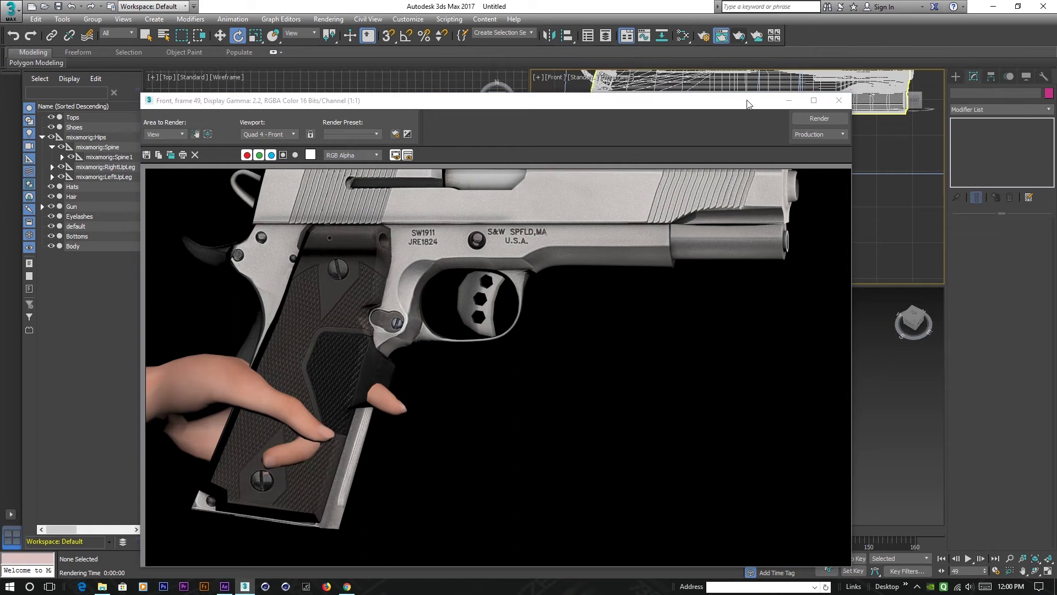
click(838, 100)
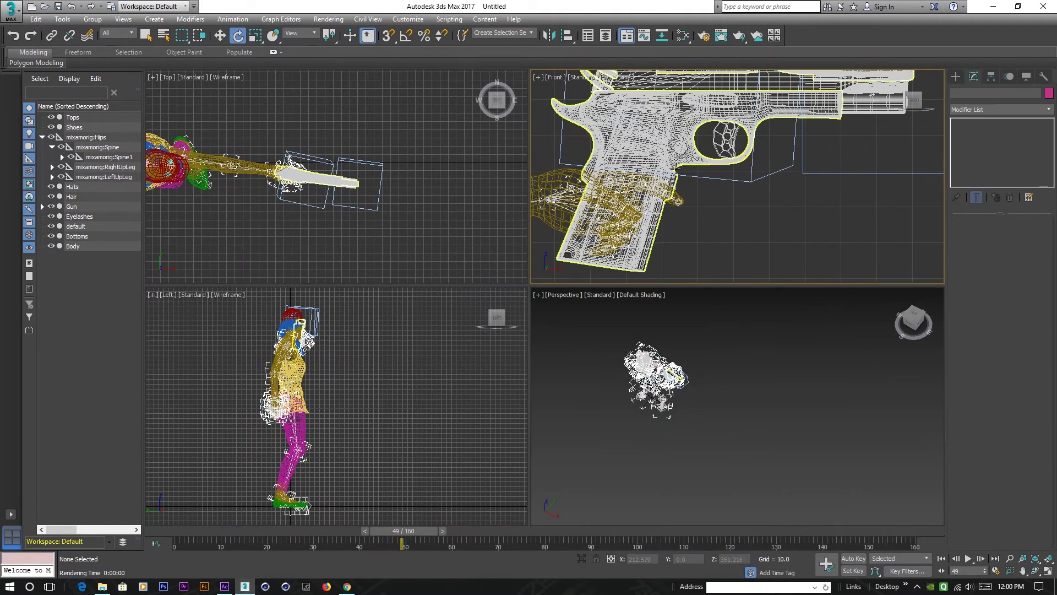
scroll(669, 95, down, 5)
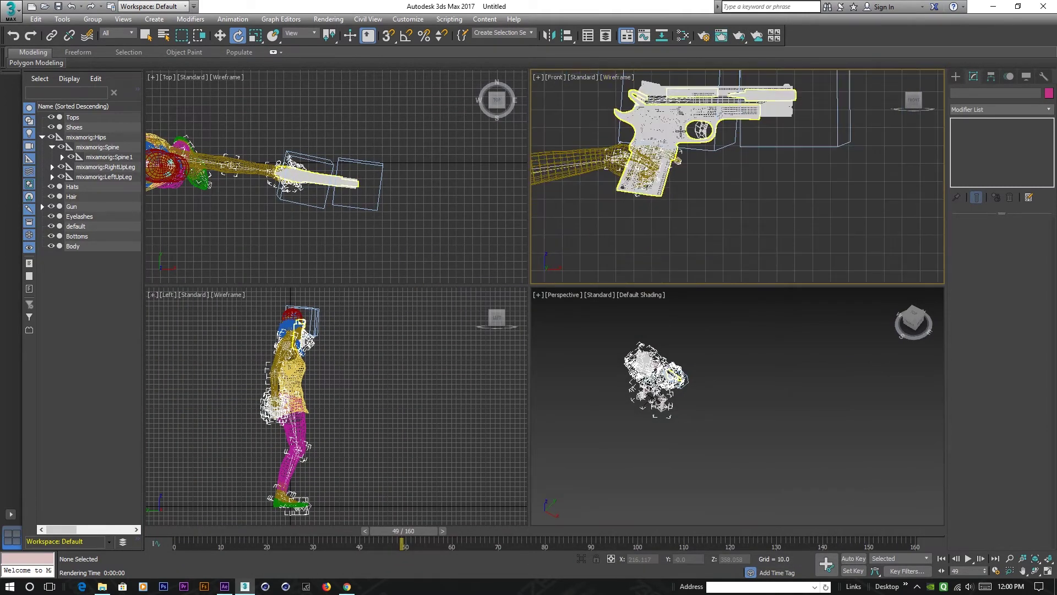
scroll(631, 93, down, 2)
click(617, 78)
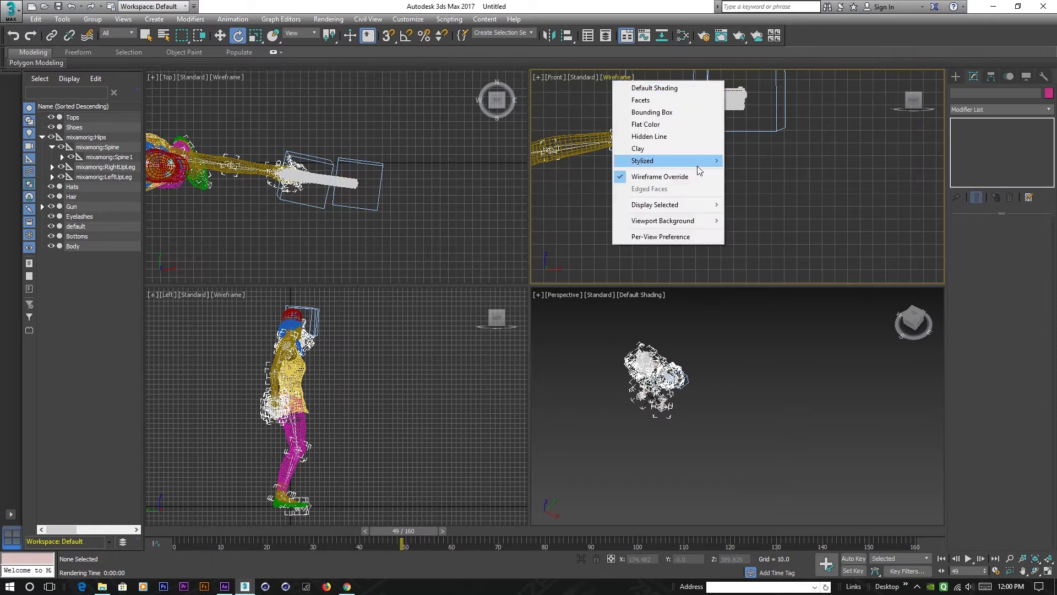
click(600, 105)
scroll(606, 93, down, 2)
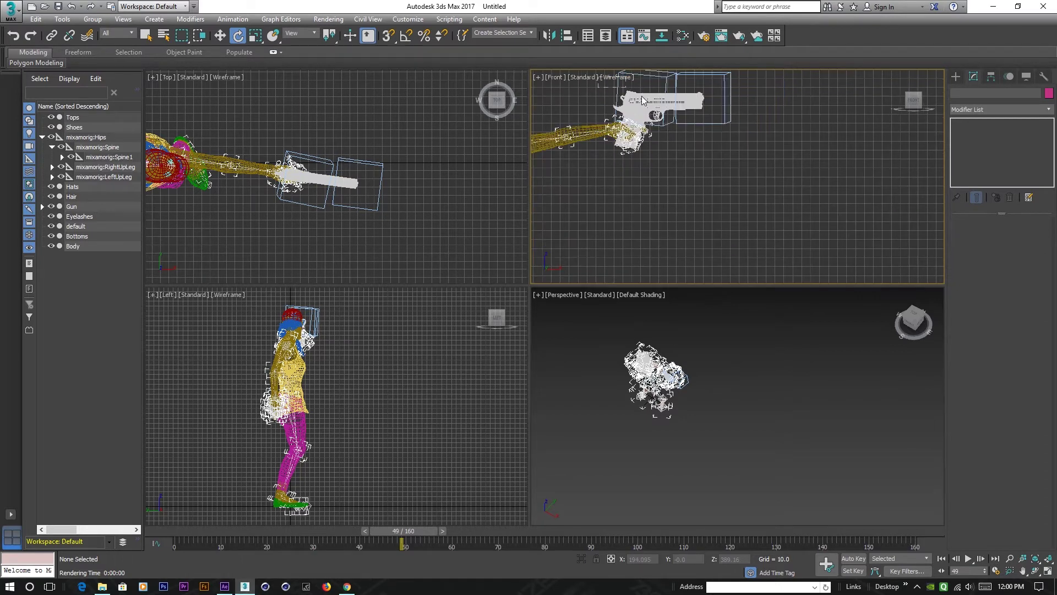
Select the whole Gun object and frame it large in the Front viewport.
drag(702, 157, 705, 118)
click(724, 184)
click(655, 127)
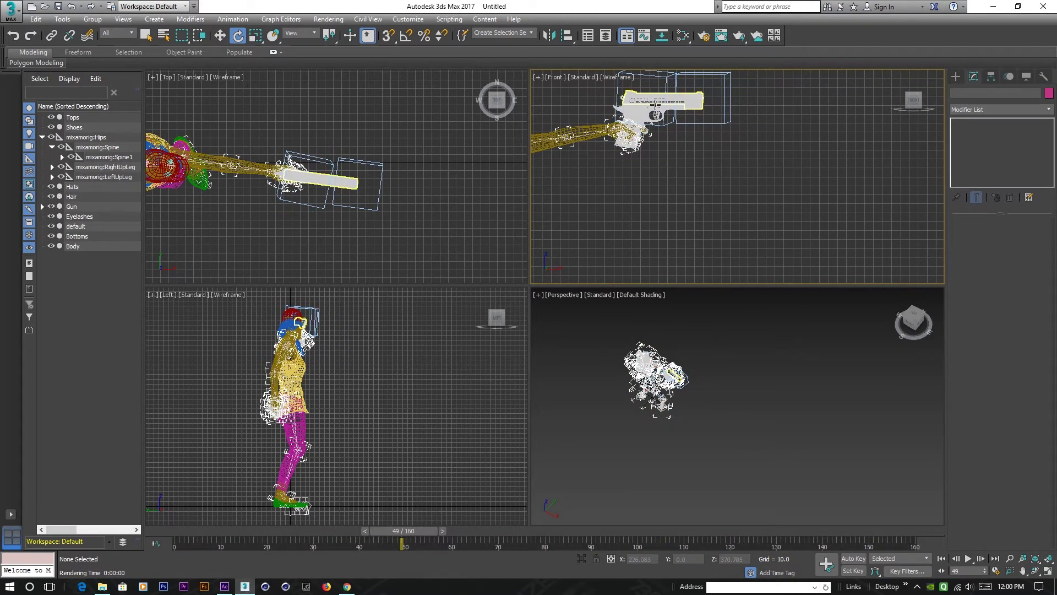
scroll(718, 395, up, 4)
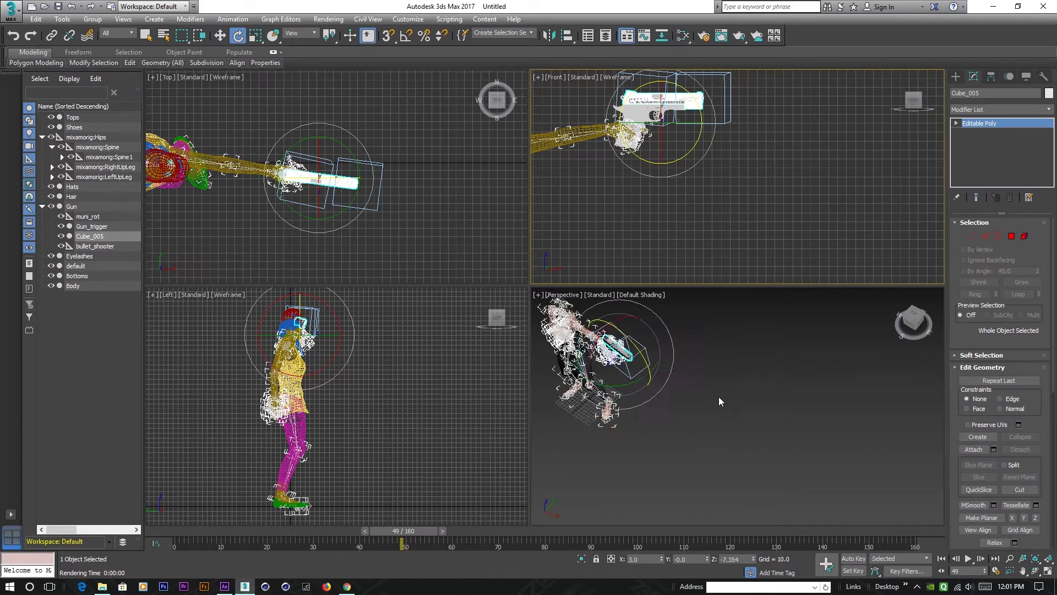
scroll(711, 390, down, 2)
click(72, 206)
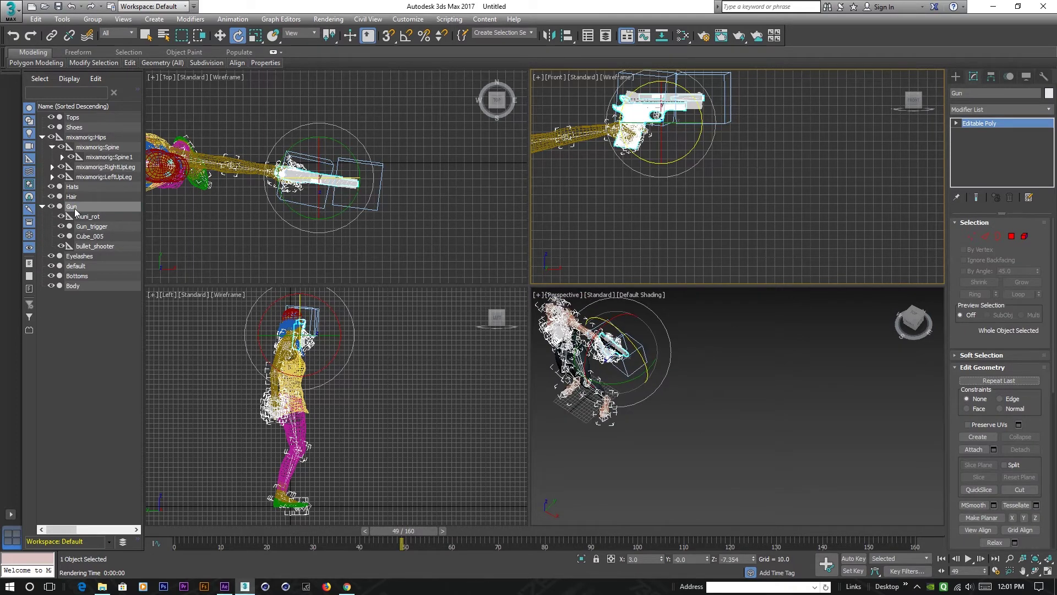
scroll(705, 181, up, 3)
drag(722, 147, 779, 239)
scroll(754, 210, up, 2)
drag(738, 203, 828, 237)
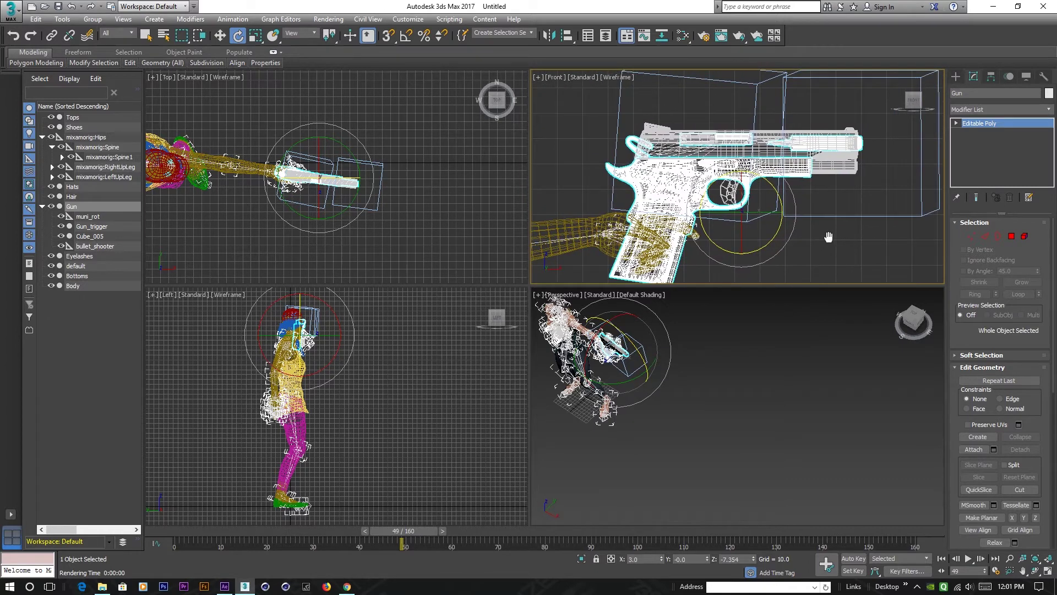
Scale the Gun uniformly to about 87%, then move it left and down into the hand.
click(255, 36)
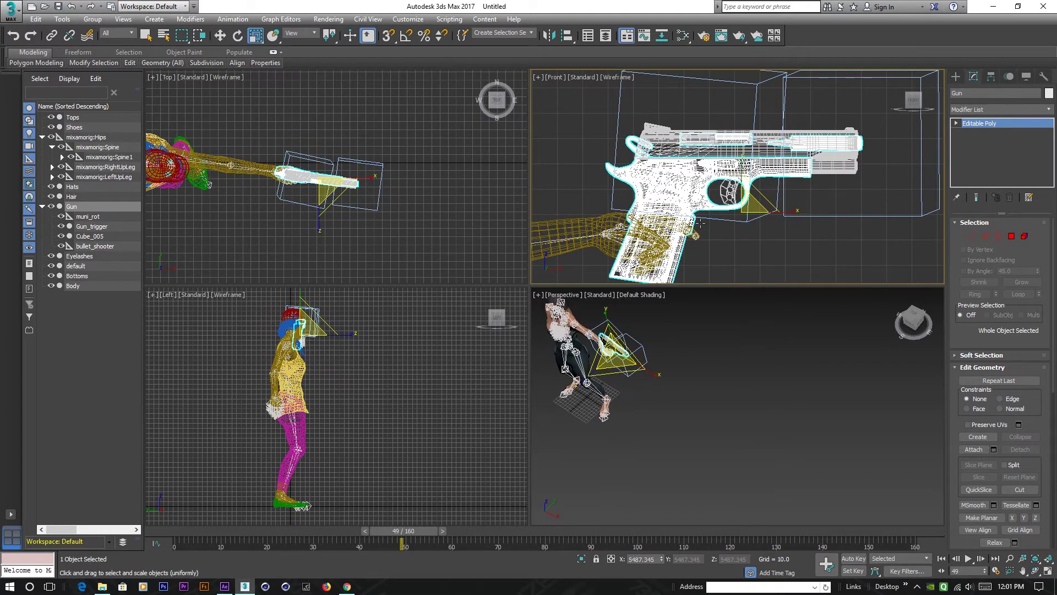
drag(750, 201, 749, 212)
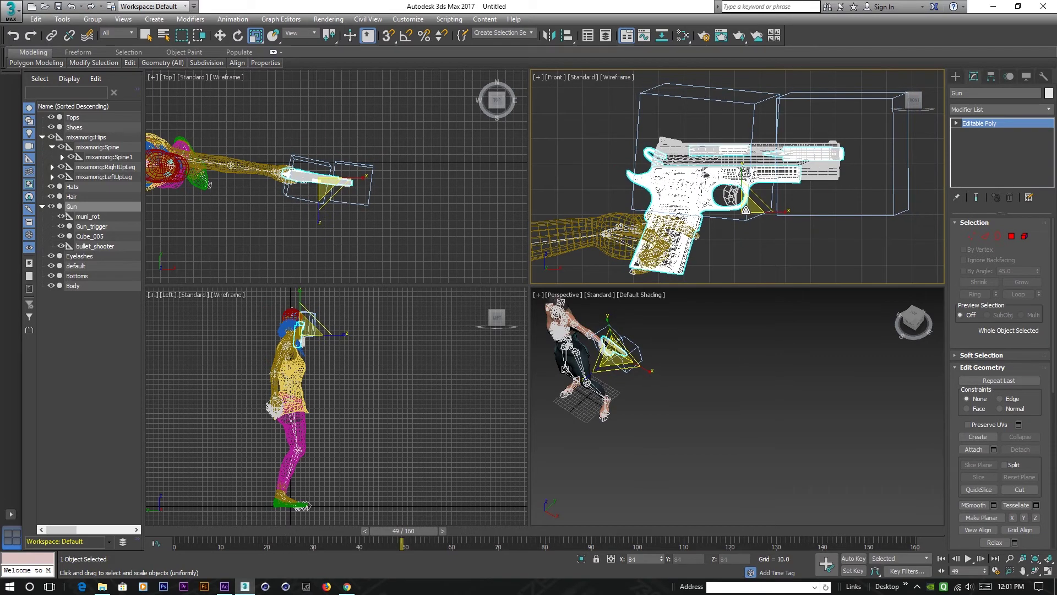
click(219, 36)
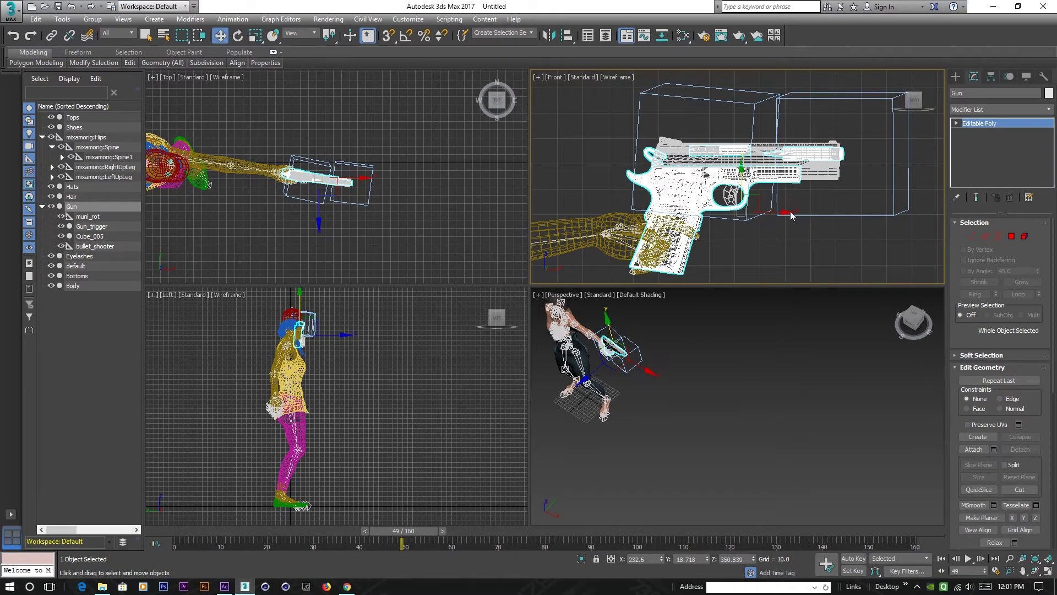
click(793, 217)
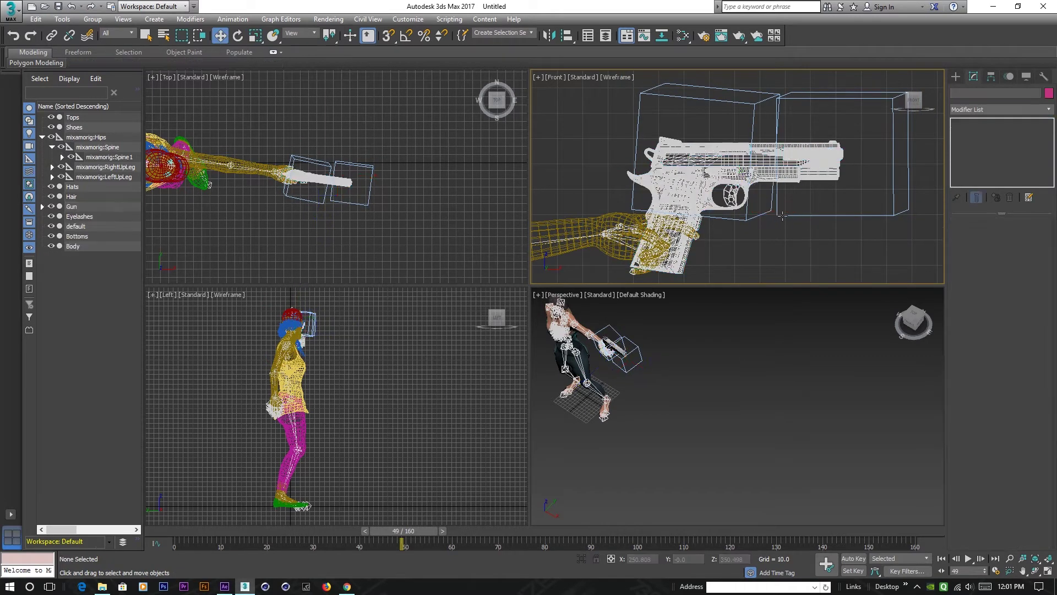
click(71, 207)
drag(787, 213, 746, 219)
drag(703, 175, 703, 211)
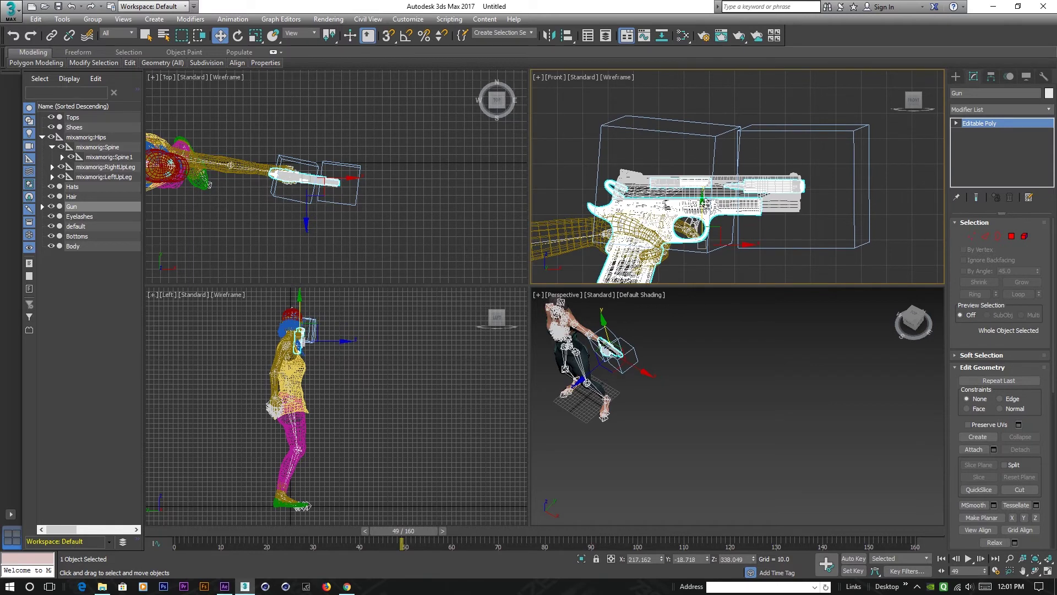
Rotate the Gun to about -11.6° on Z and render the Top view.
click(238, 35)
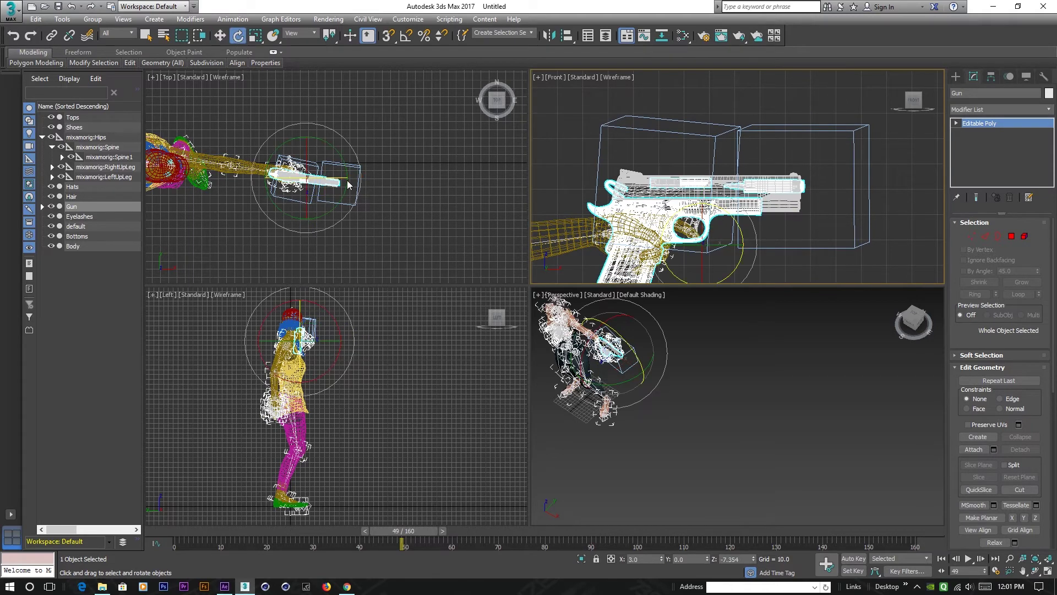
drag(344, 174, 347, 176)
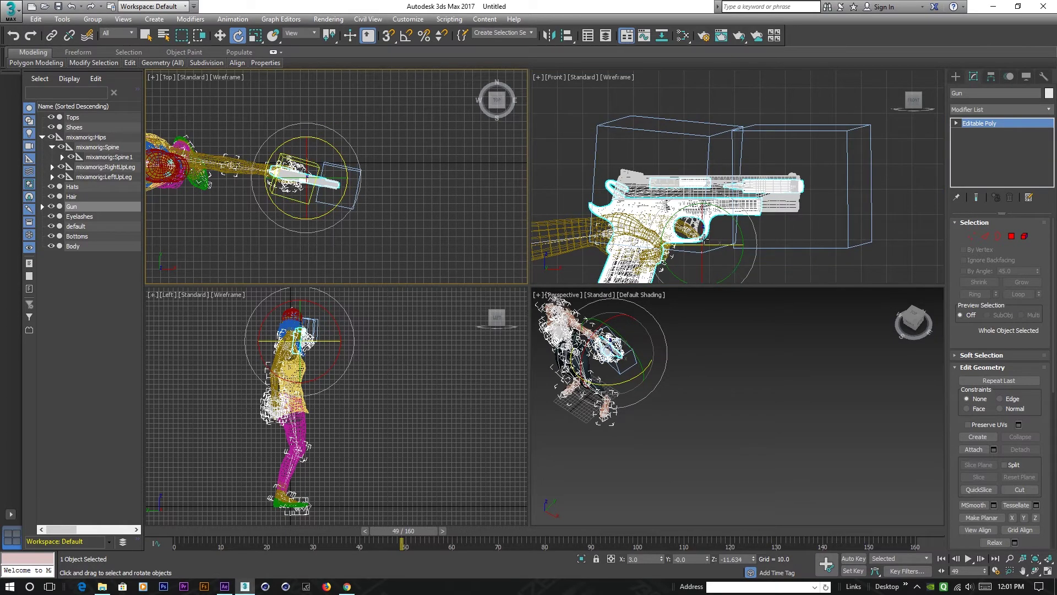
scroll(704, 238, up, 3)
scroll(703, 237, down, 2)
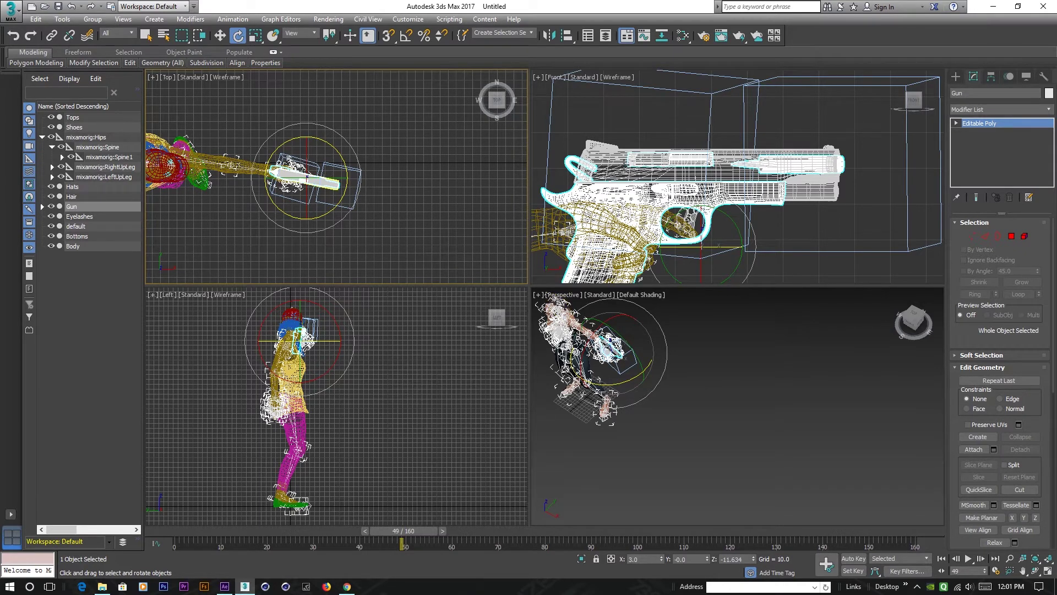
click(744, 36)
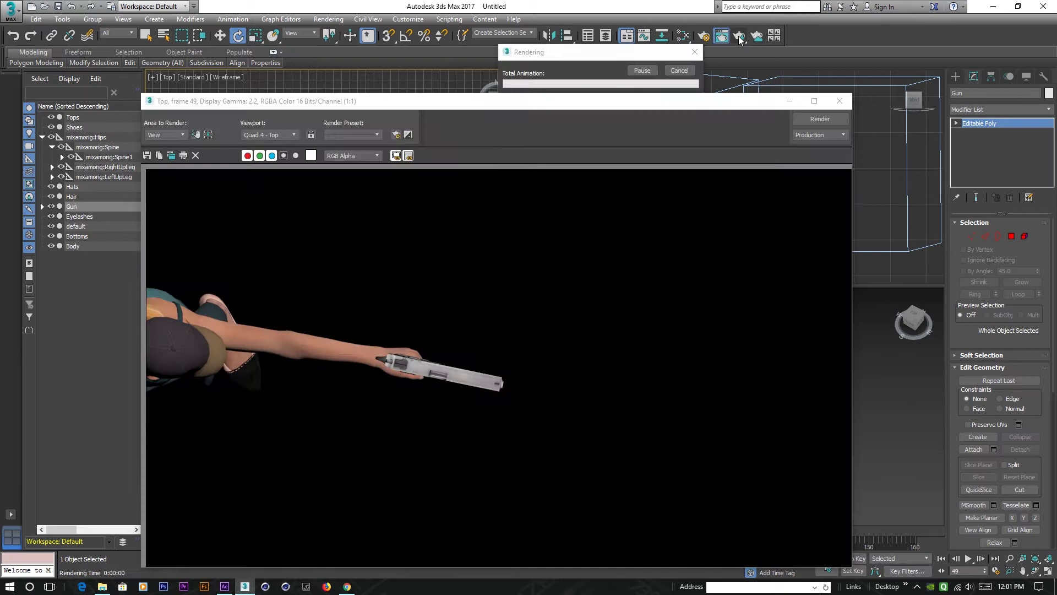
Render the Front view at frame 49 to inspect the fingers gripping the pistol, then close it.
click(839, 100)
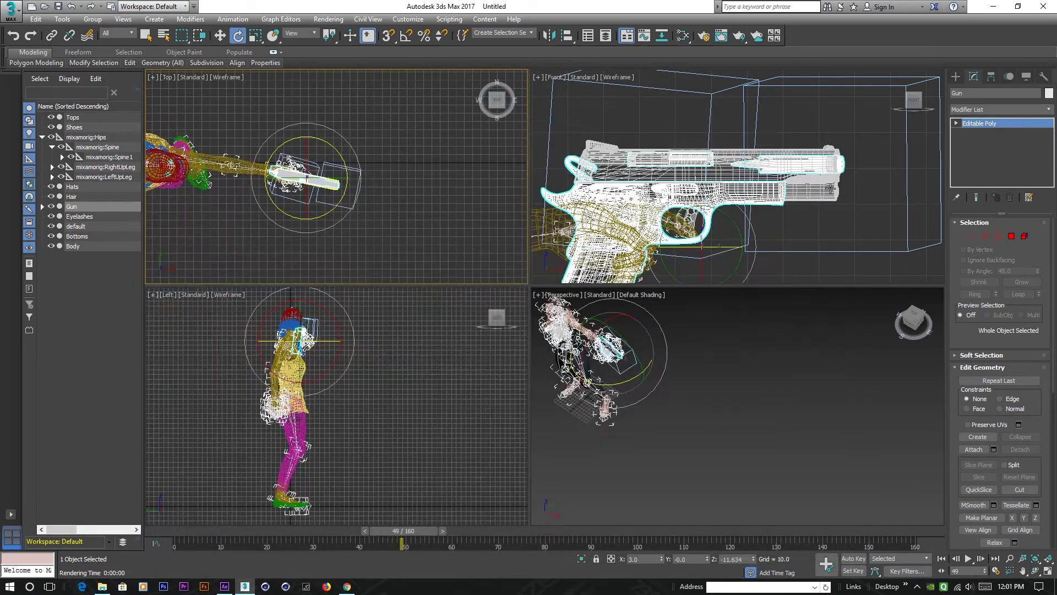
click(837, 105)
click(739, 36)
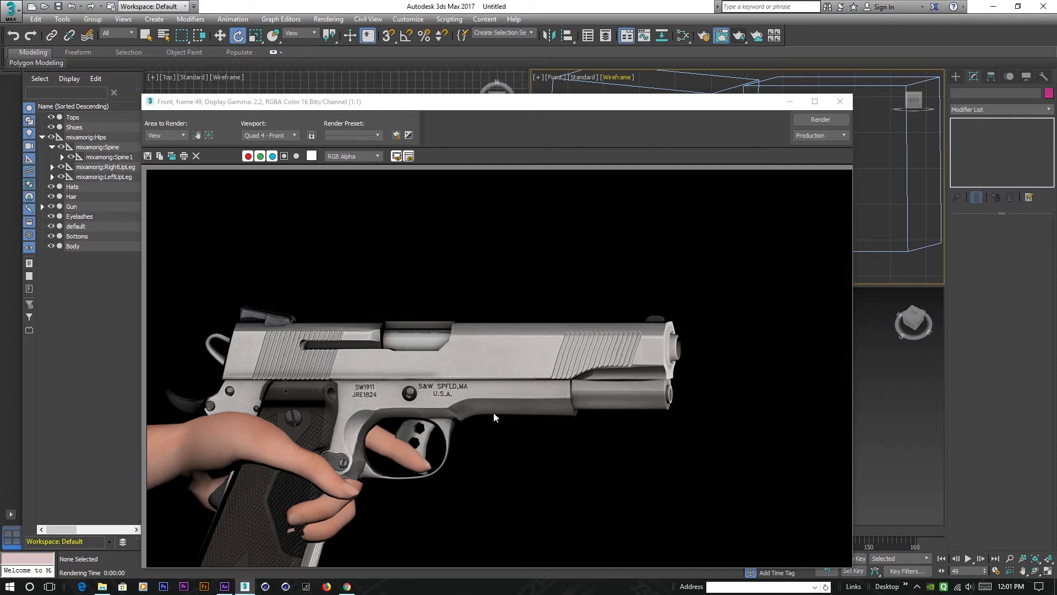
scroll(492, 412, down, 2)
scroll(471, 417, up, 1)
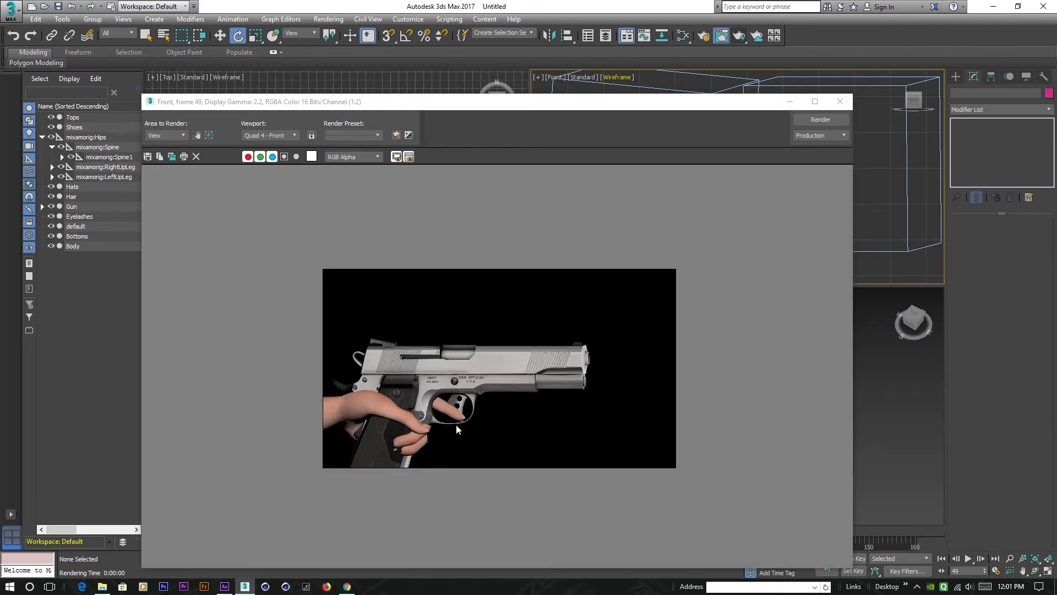
click(842, 102)
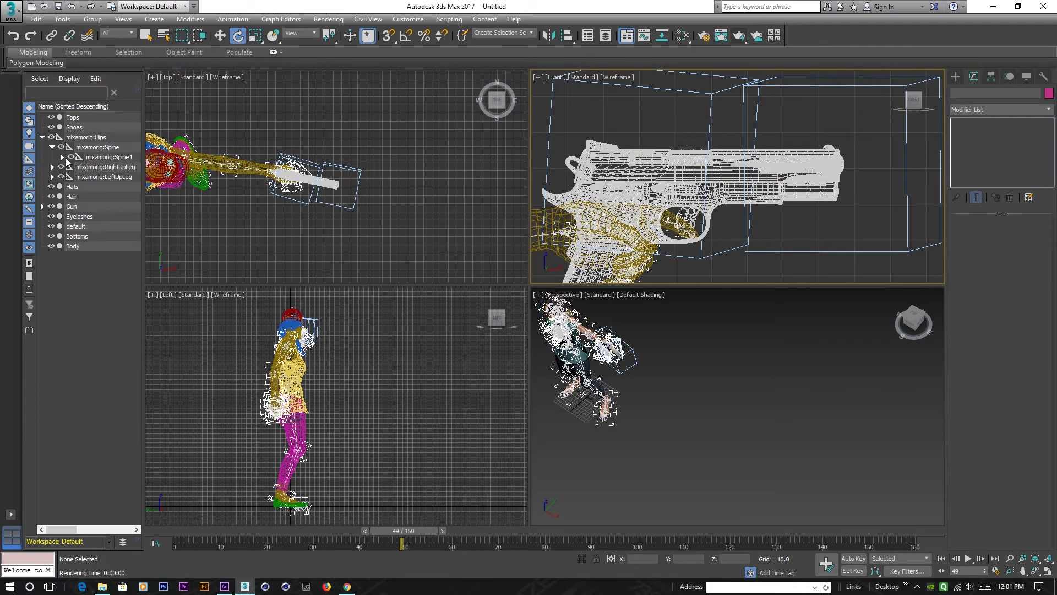
Widen the Scene Explorer and expand Spine1 > LeftShoulder > LeftForeArm > LeftHand to show finger bones.
drag(143, 151, 237, 152)
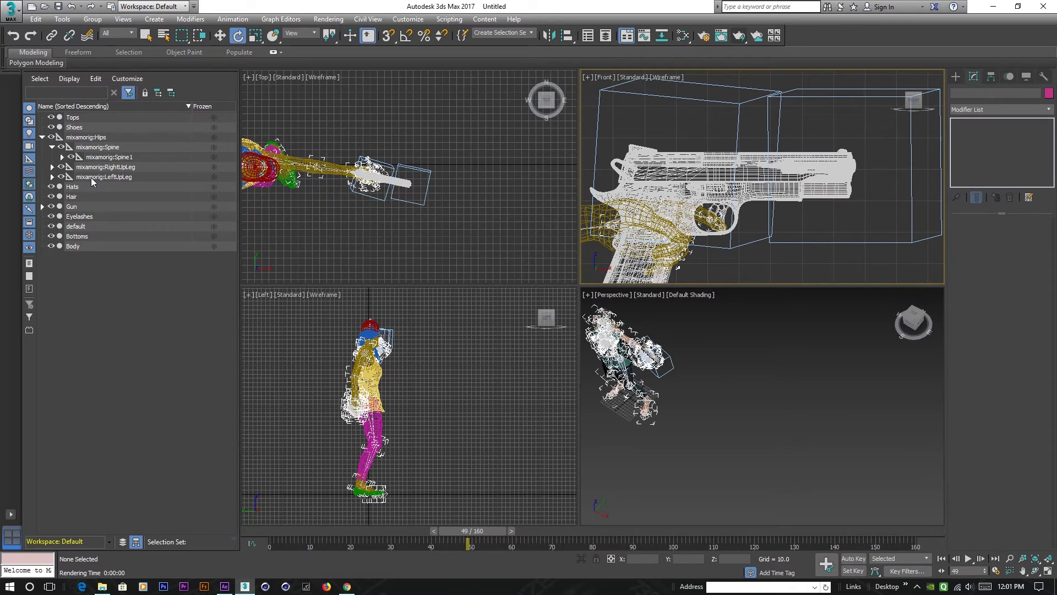
click(104, 177)
click(94, 157)
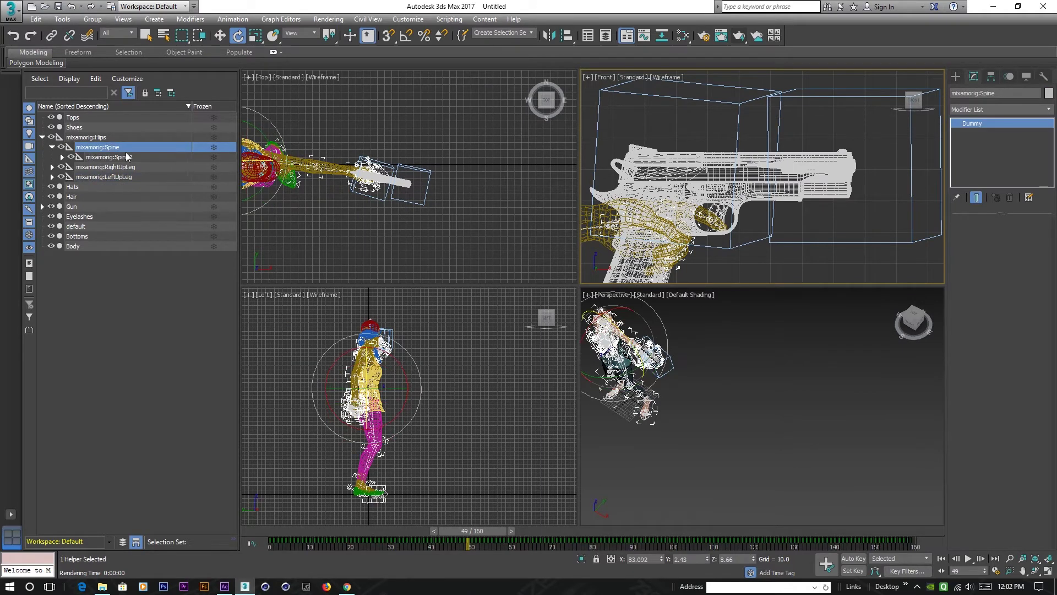
click(62, 157)
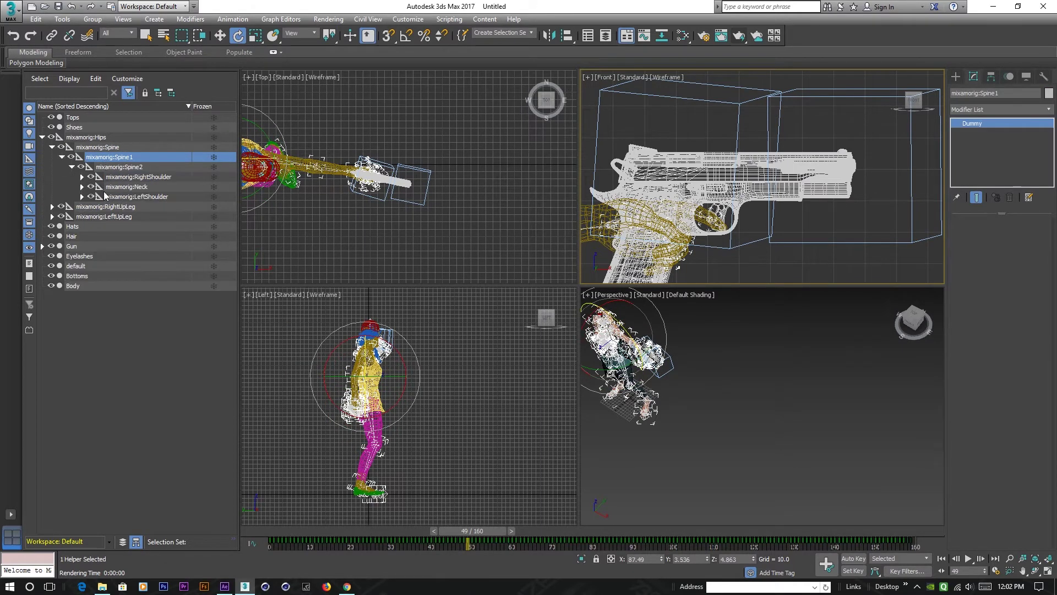
click(126, 197)
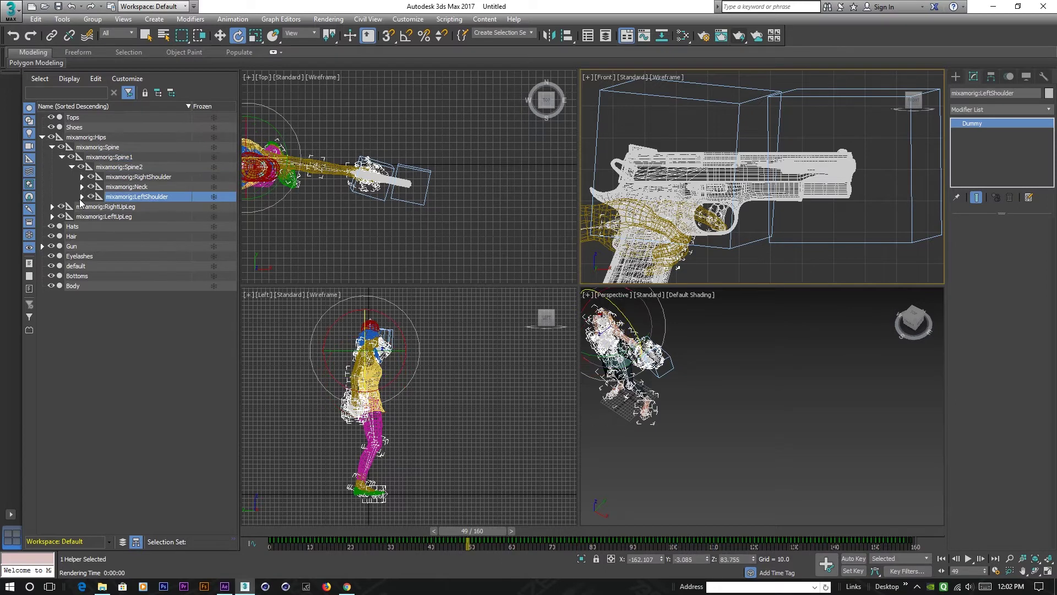
click(82, 196)
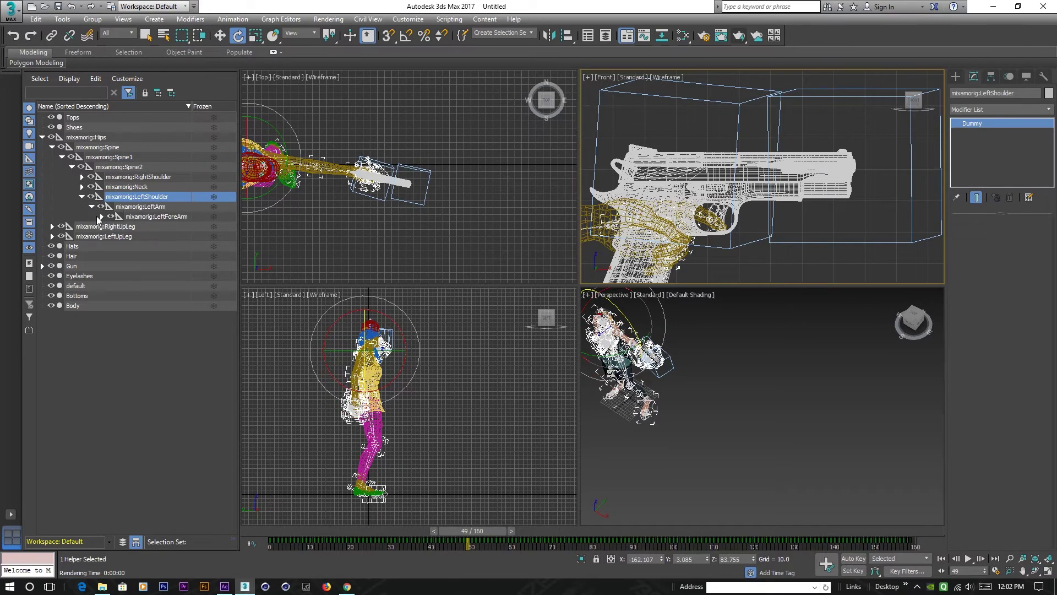
click(98, 218)
click(101, 216)
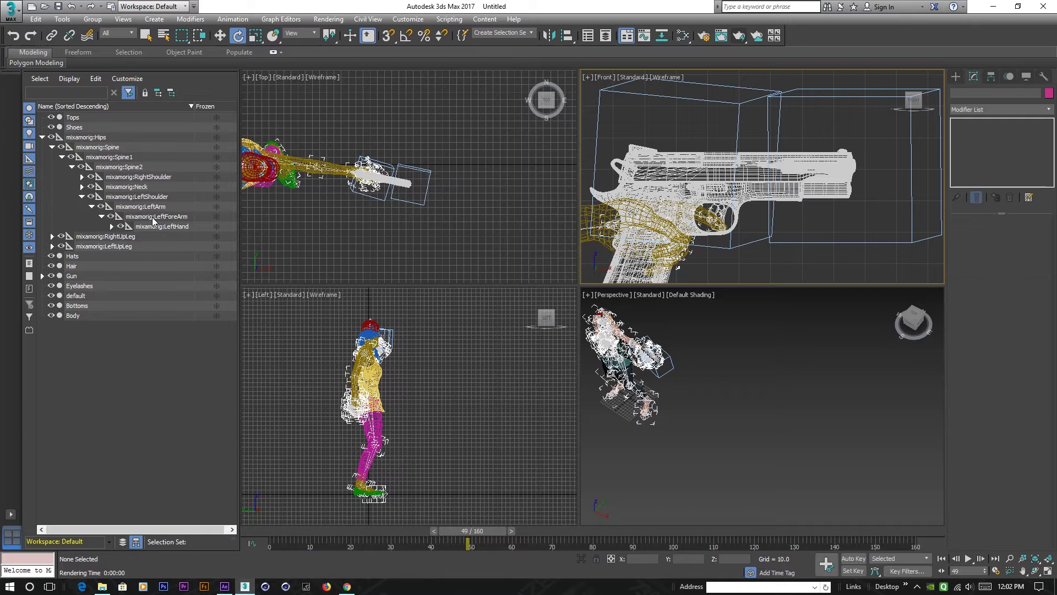
click(162, 226)
click(112, 226)
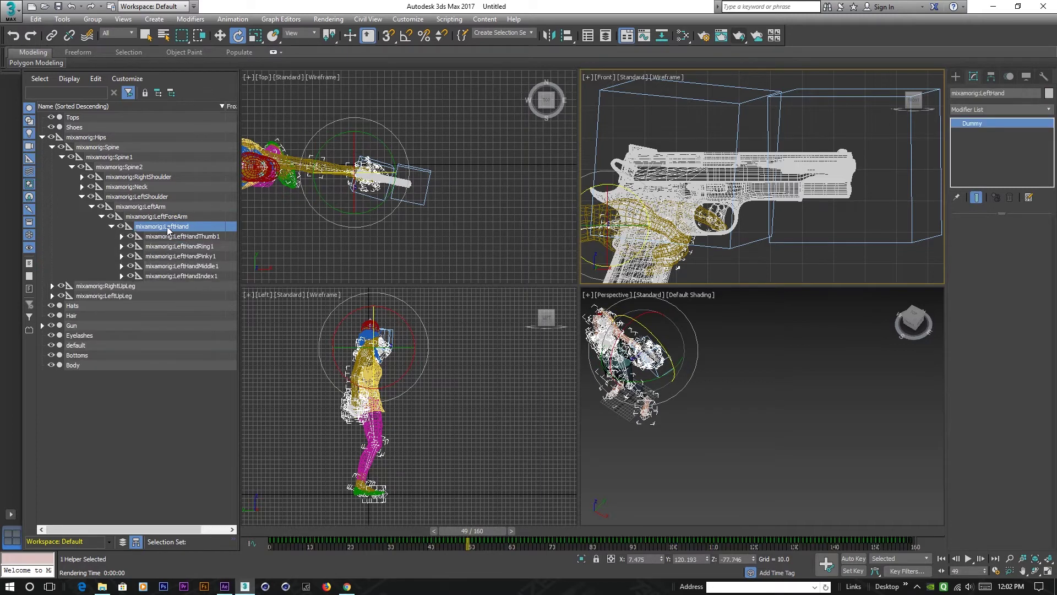
click(167, 228)
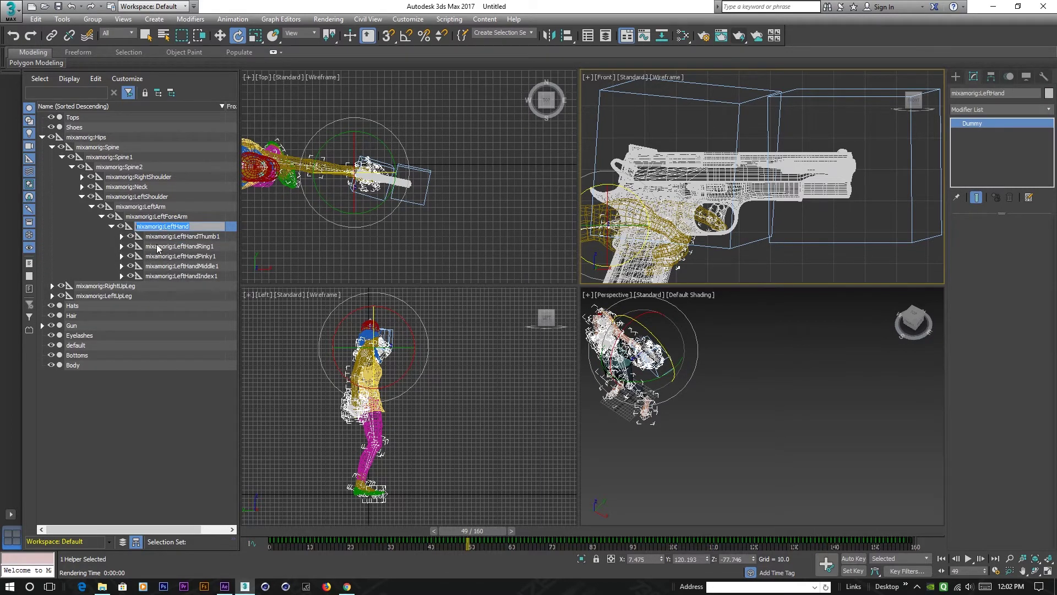
key(Escape)
Parent Gun to mixamorig:LeftHandThumb1 and scrub the timeline to confirm it follows the hand.
click(65, 325)
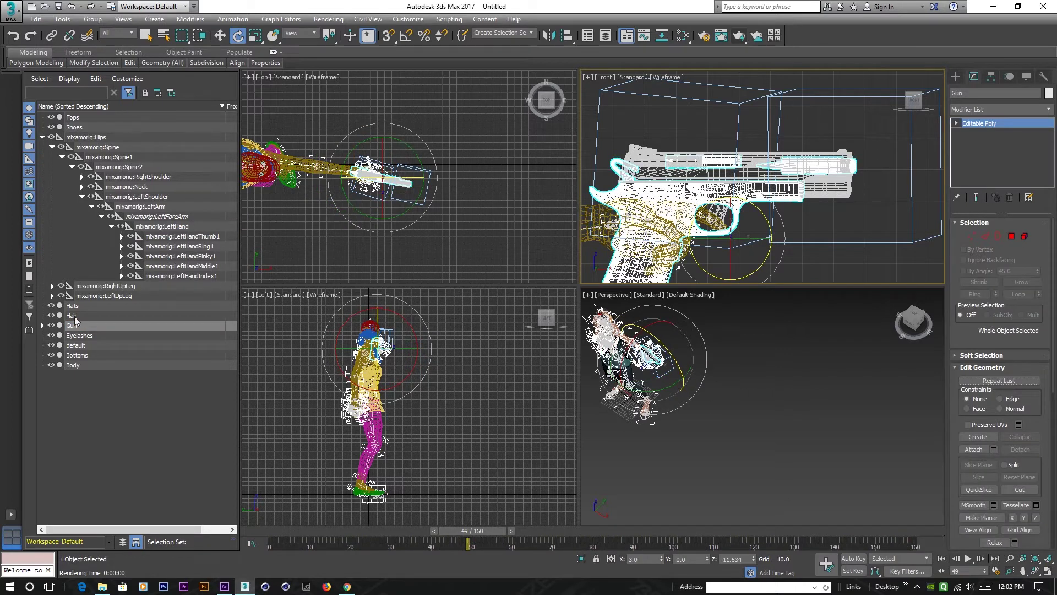
drag(142, 290, 173, 240)
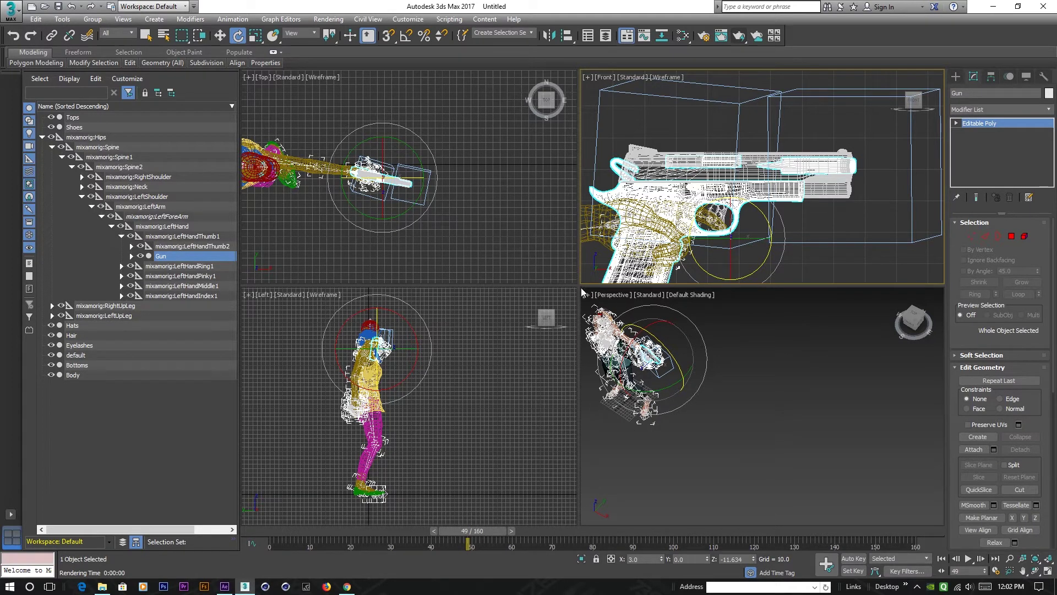
drag(581, 287, 398, 183)
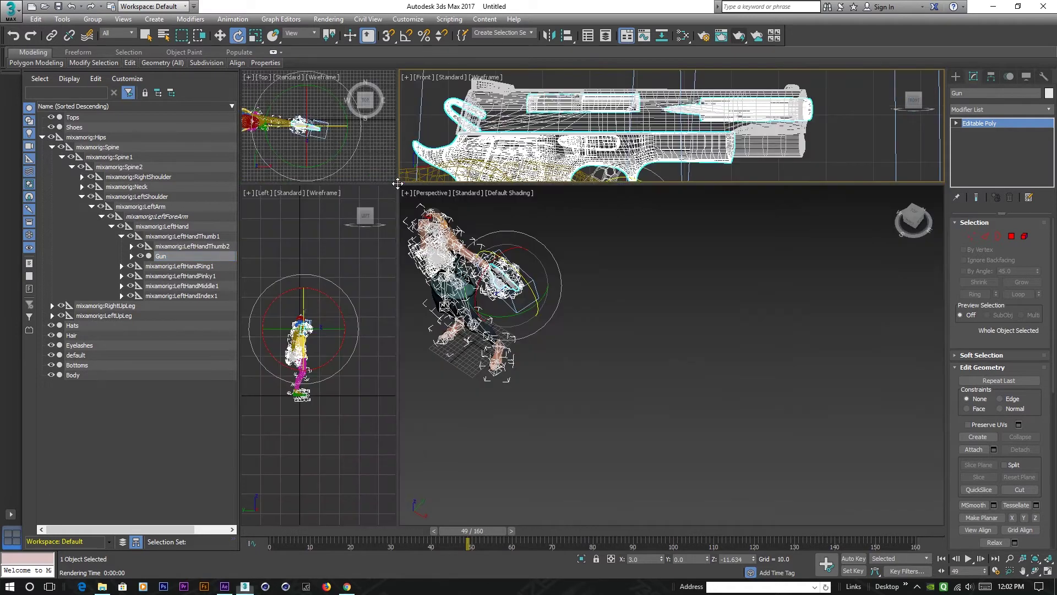
click(579, 456)
mouse_move(467, 530)
mouse_down()
mouse_move(503, 530)
mouse_move(346, 531)
mouse_move(461, 532)
mouse_move(469, 541)
mouse_up()
key(e)
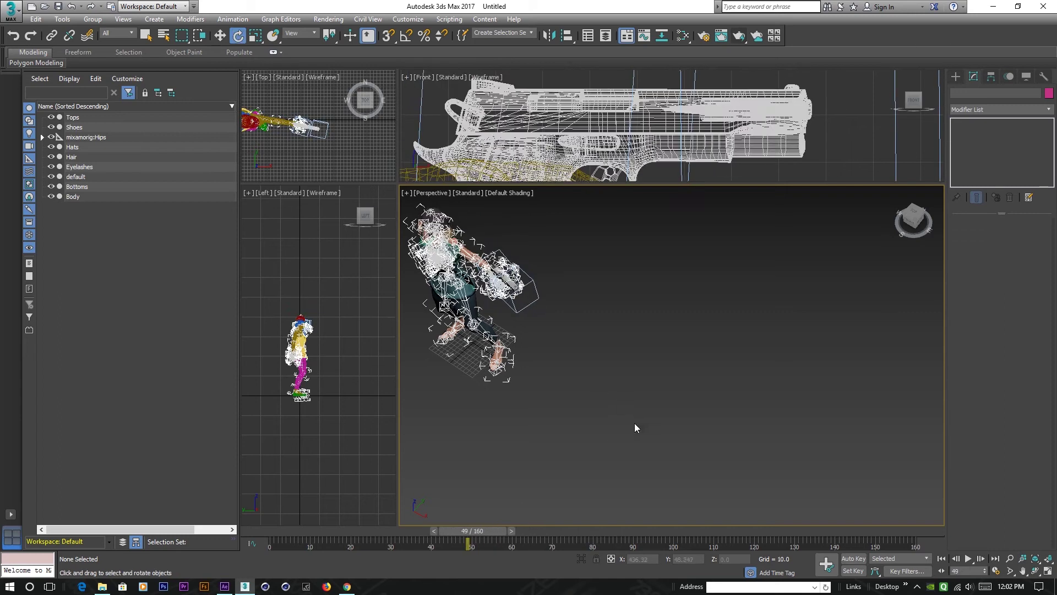
Pan, zoom and orbit the Perspective view to frame the character.
drag(586, 422, 587, 317)
drag(602, 355, 689, 424)
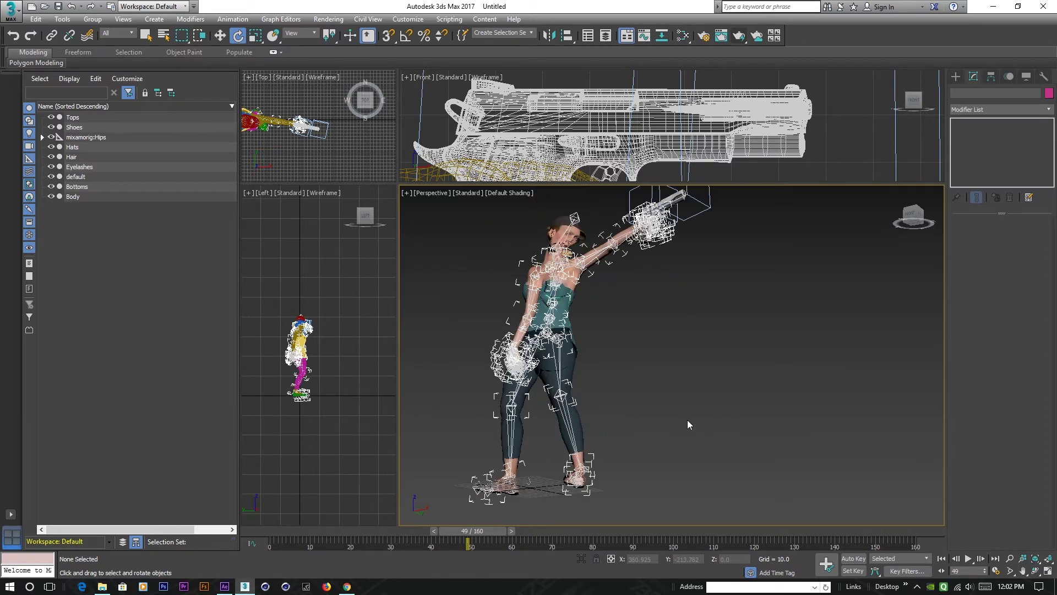
drag(643, 362, 751, 410)
click(648, 335)
drag(751, 371, 746, 418)
Scrub the animation forward to frame 76 and back to frame 49, watching the gun.
drag(479, 542, 577, 542)
key(e)
click(447, 401)
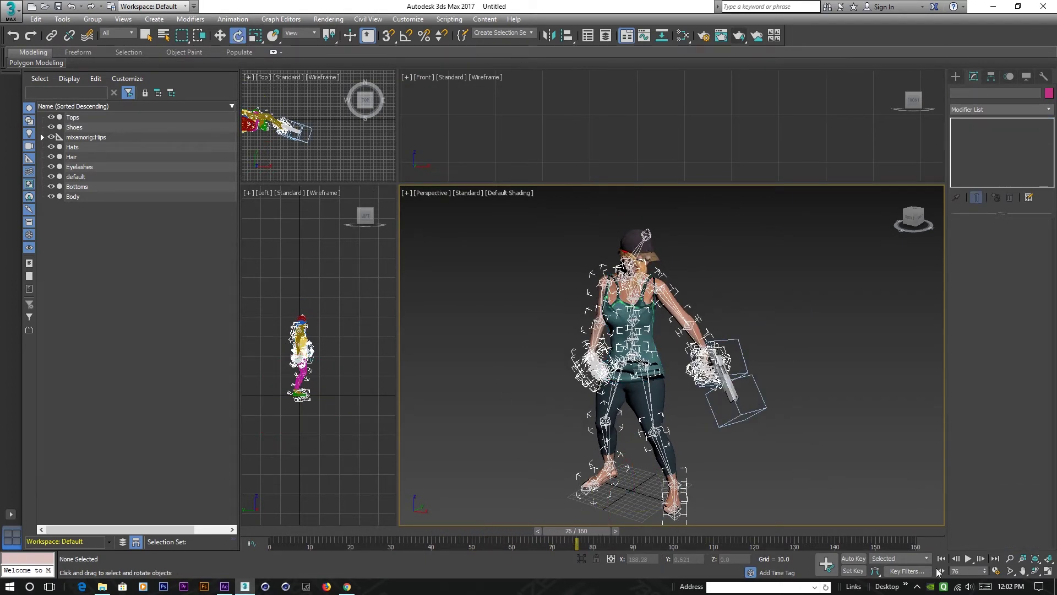
drag(583, 535, 479, 544)
key(e)
drag(488, 532, 513, 538)
Run the animation from frame 0 through the raised-gun poses and settle on frame 42.
key(Home)
key(e)
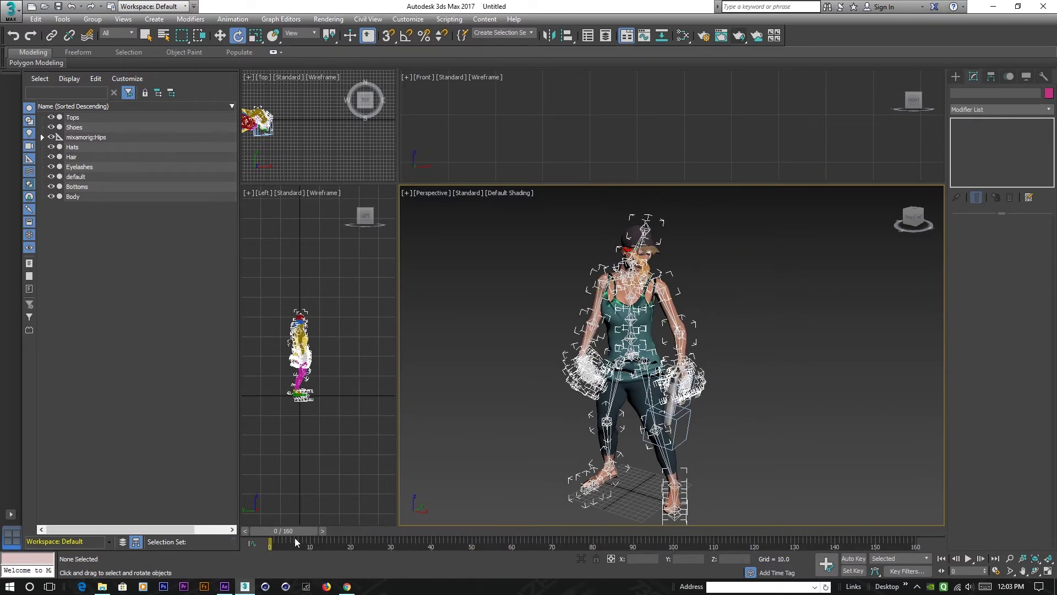
mouse_move(285, 532)
mouse_down()
mouse_move(325, 534)
mouse_move(283, 532)
mouse_up()
drag(280, 529, 493, 533)
key(e)
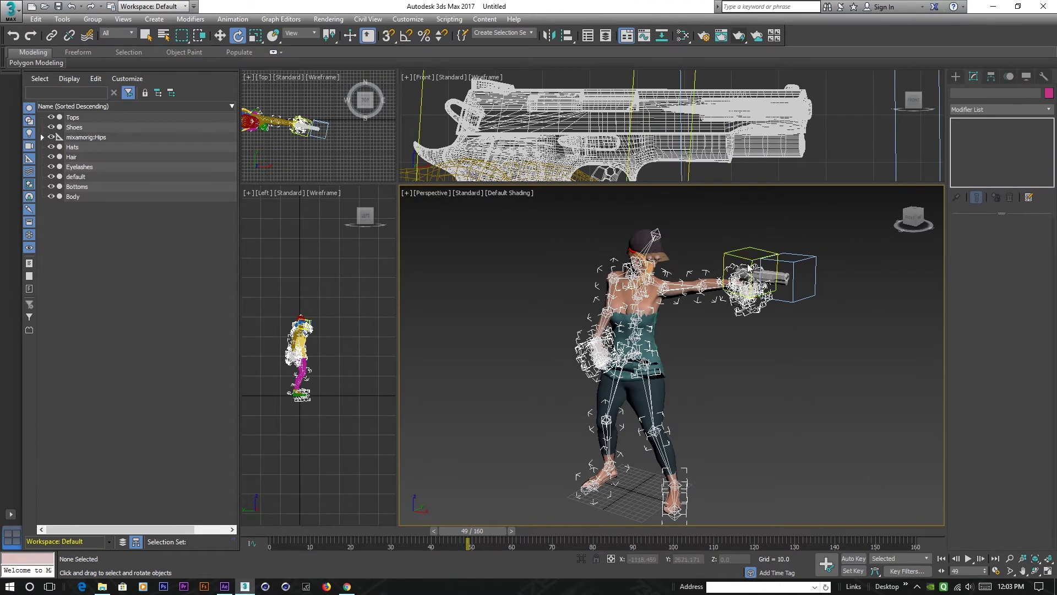
mouse_move(473, 531)
mouse_down()
mouse_move(273, 525)
mouse_move(523, 530)
mouse_move(484, 530)
mouse_up()
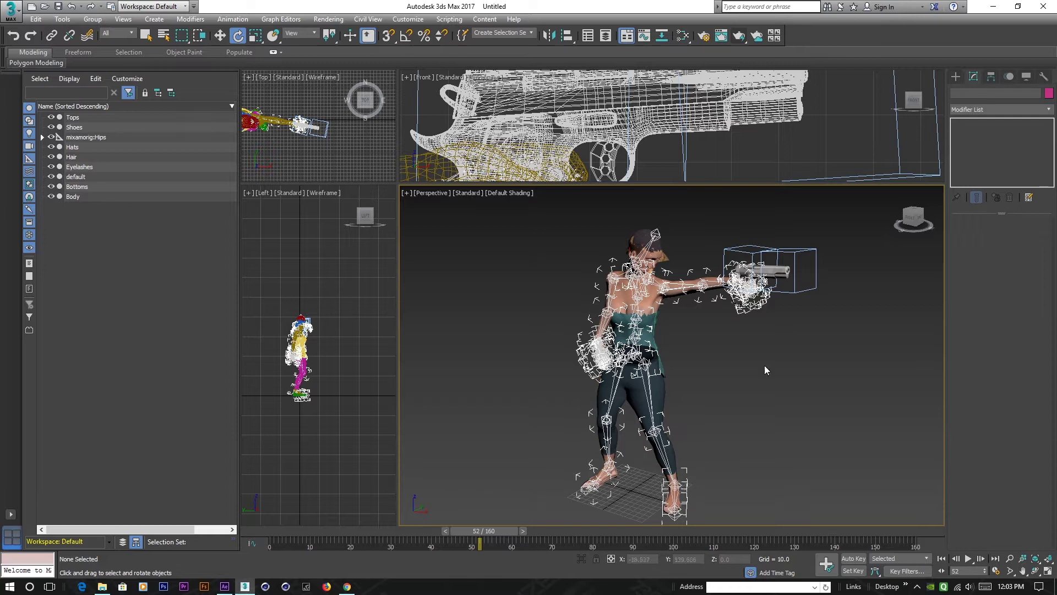
drag(485, 534, 443, 531)
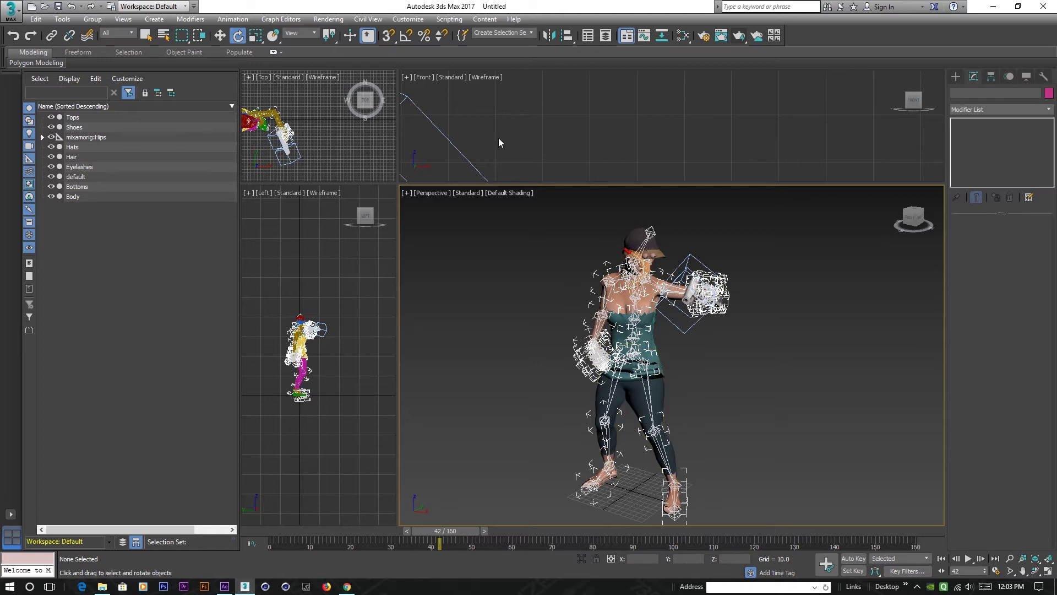
Open Scripting > Run Script and cancel the file dialog without running anything.
click(447, 20)
click(477, 113)
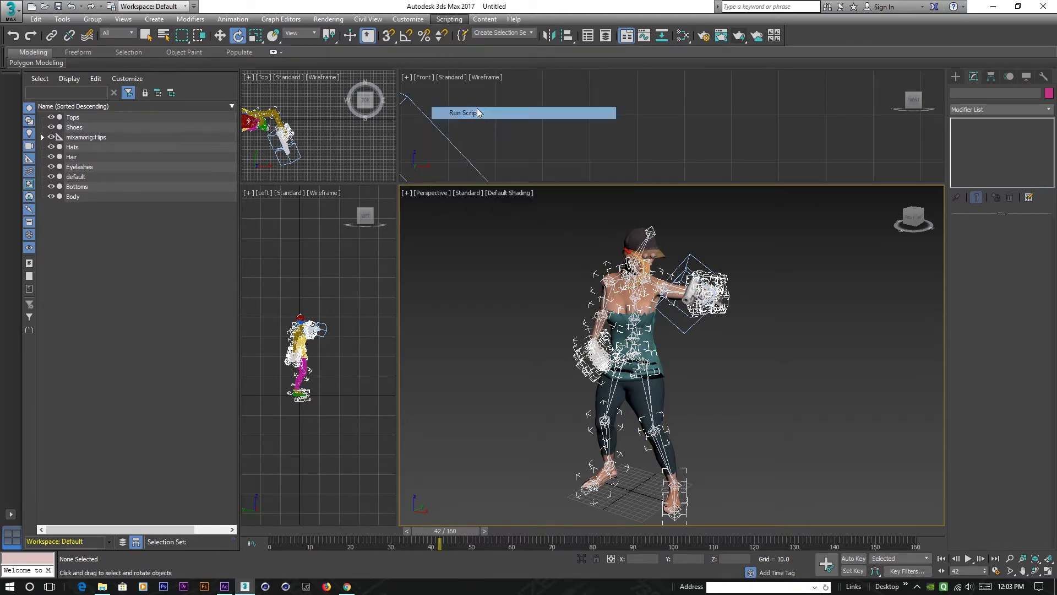
click(286, 113)
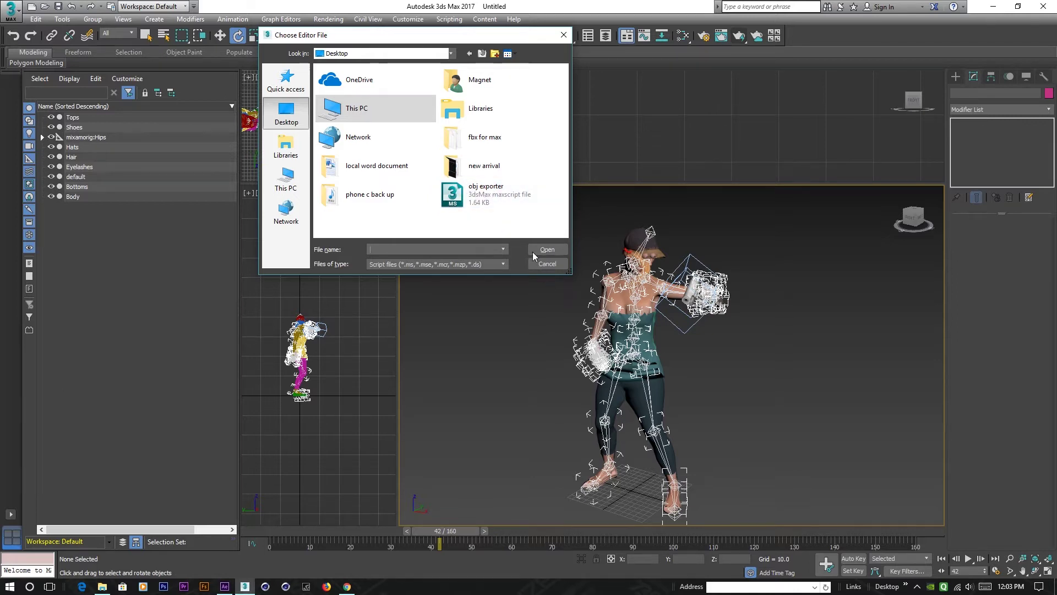
click(548, 263)
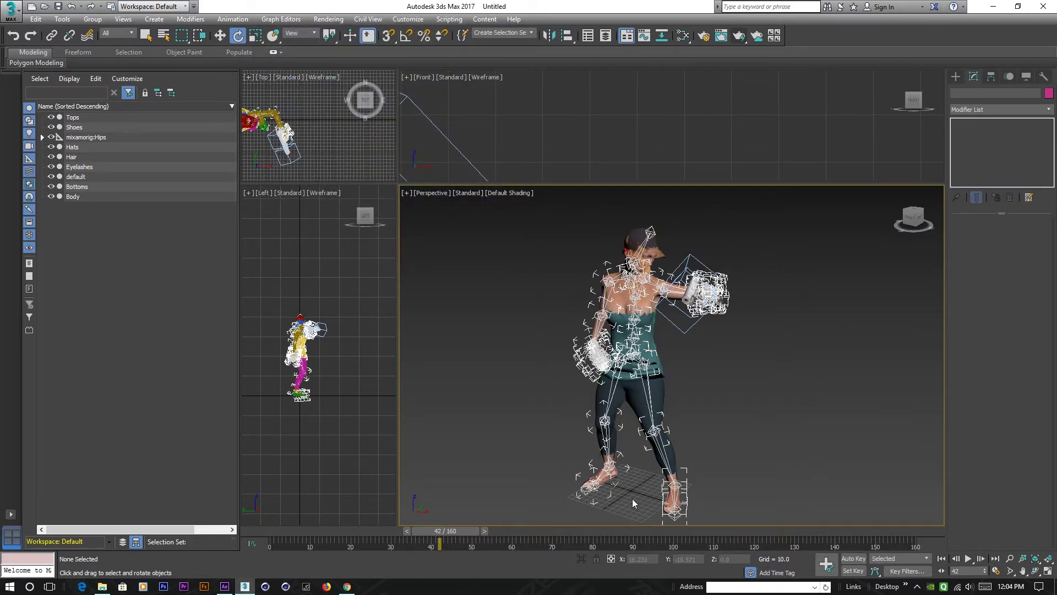
Scrub the animation forward, then minimize 3ds Max to show the desktop.
drag(445, 533, 511, 532)
key(e)
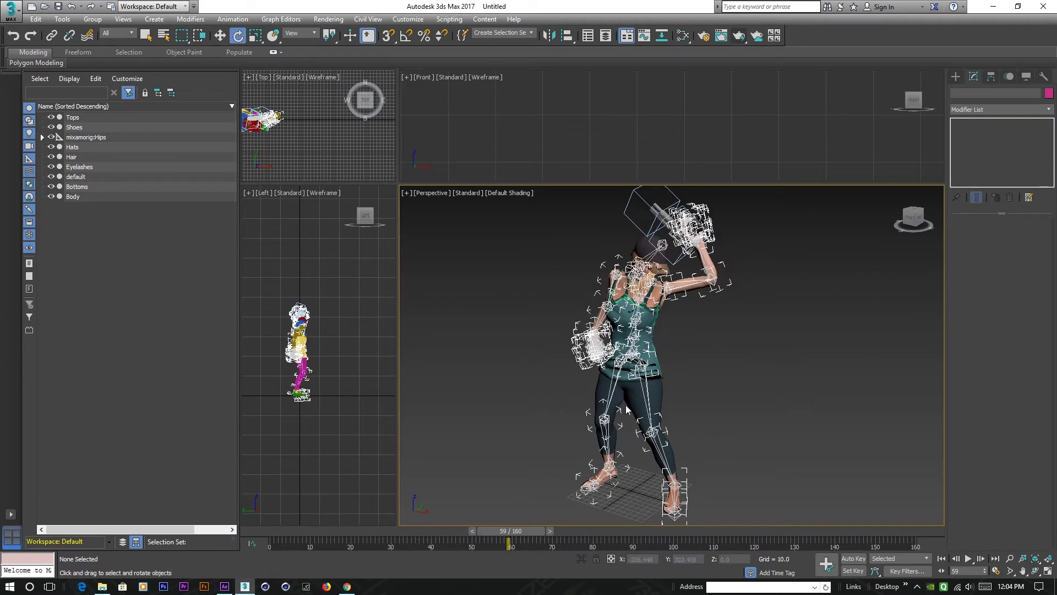
click(995, 7)
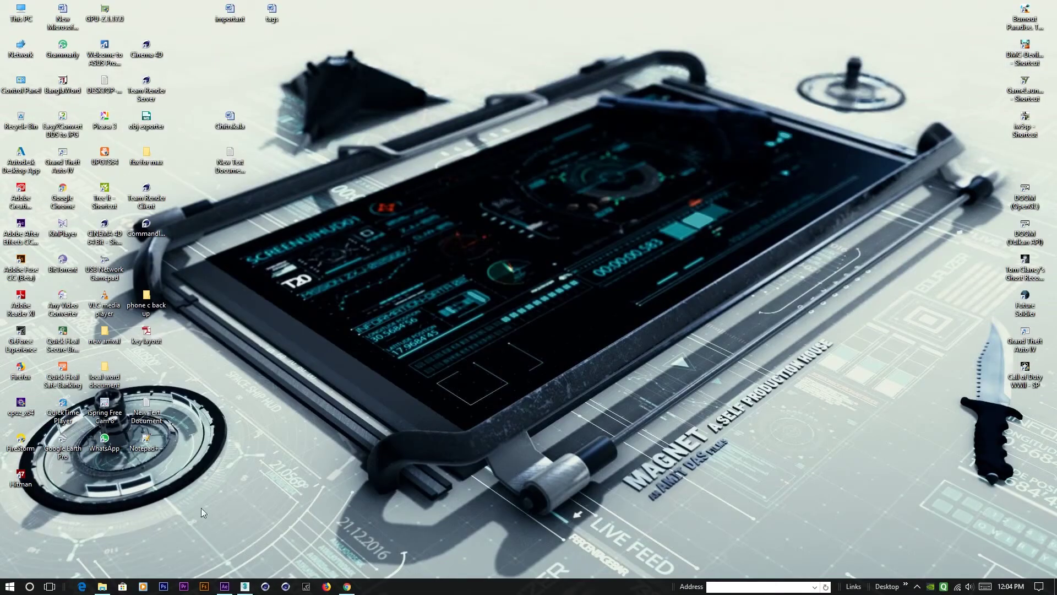
Restore After Effects and review Comp 1's composition settings without changing them.
click(232, 592)
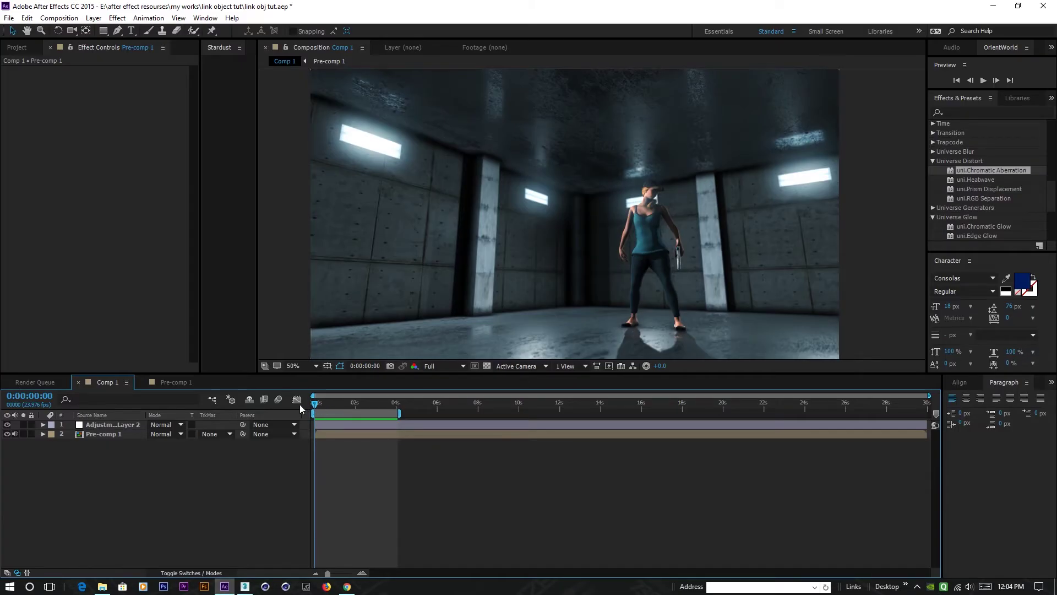
scroll(678, 232, down, 2)
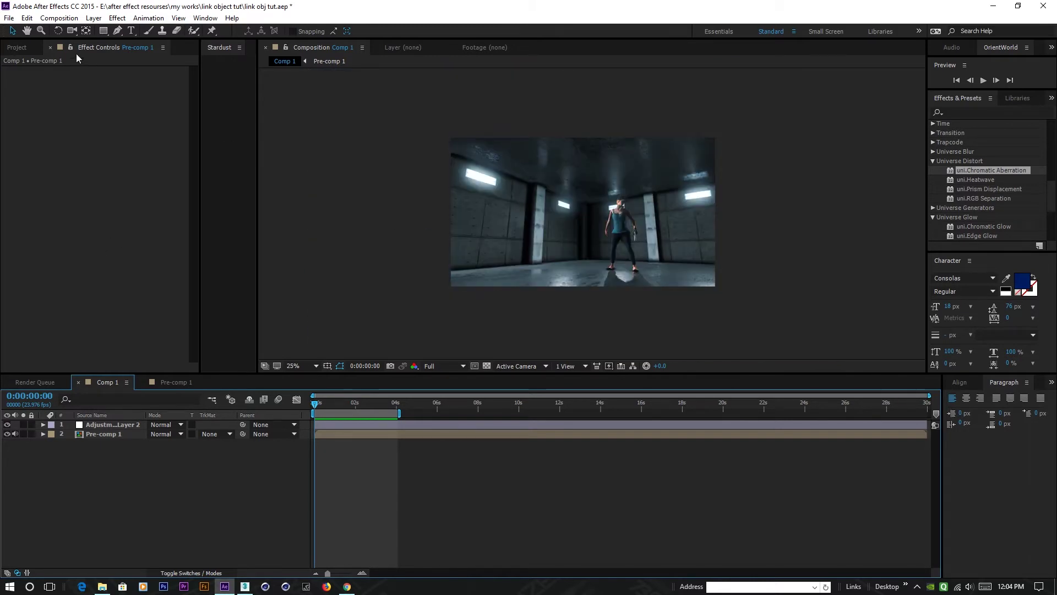
click(50, 19)
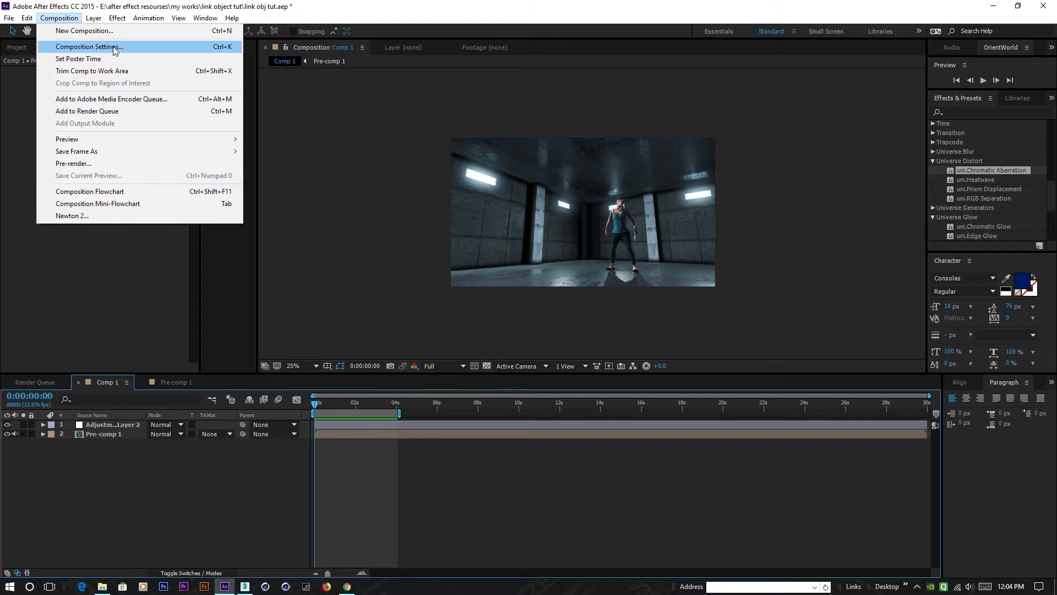
click(89, 47)
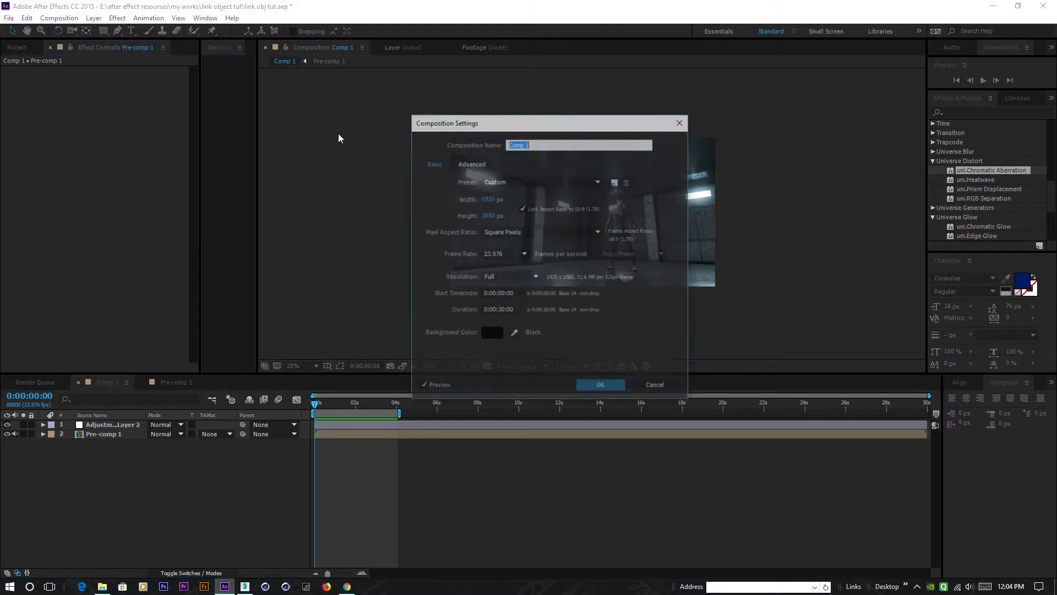
click(605, 387)
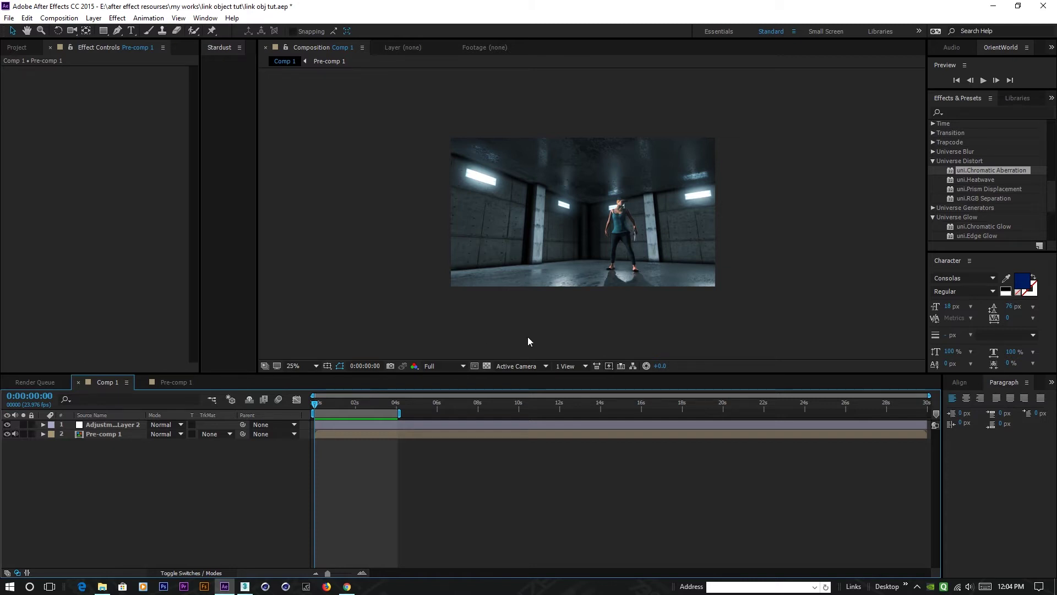
Create a new empty 1920×1080 composition, Comp 2, with default settings.
click(10, 20)
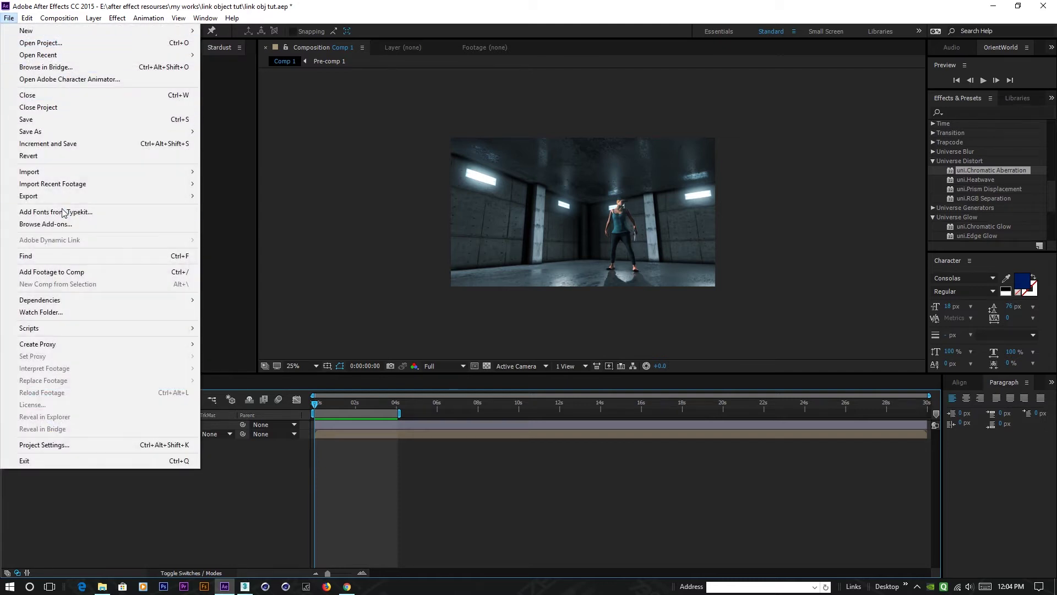
click(43, 20)
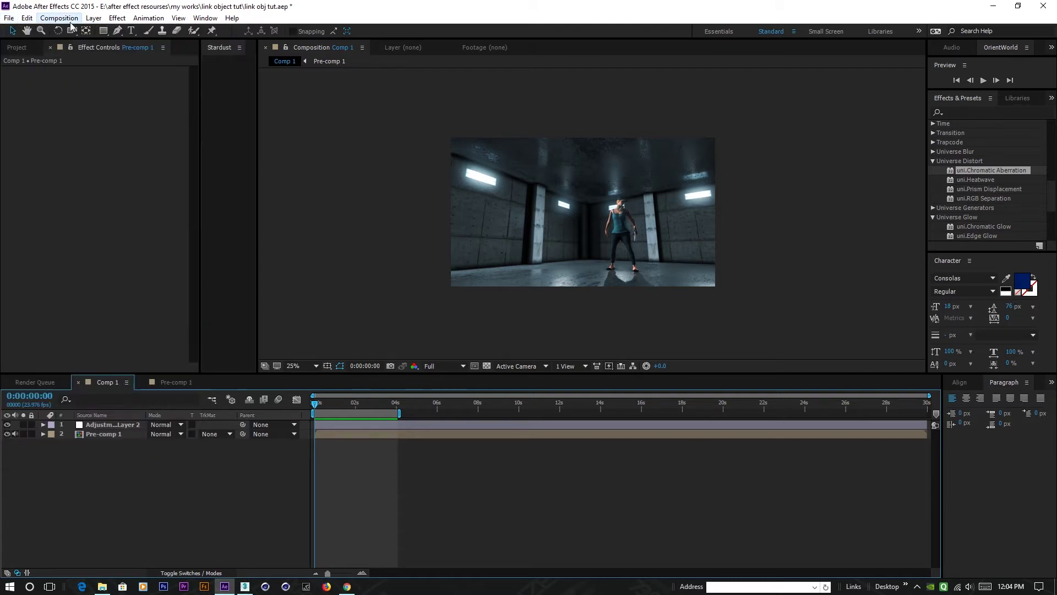
click(59, 18)
click(69, 31)
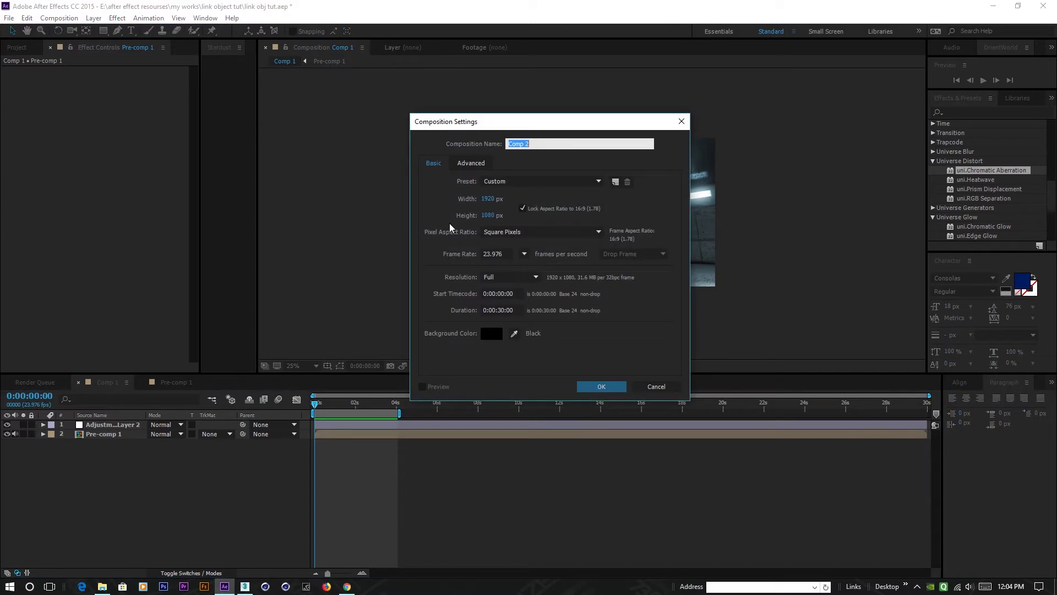
click(601, 388)
key(comma)
key(comma)
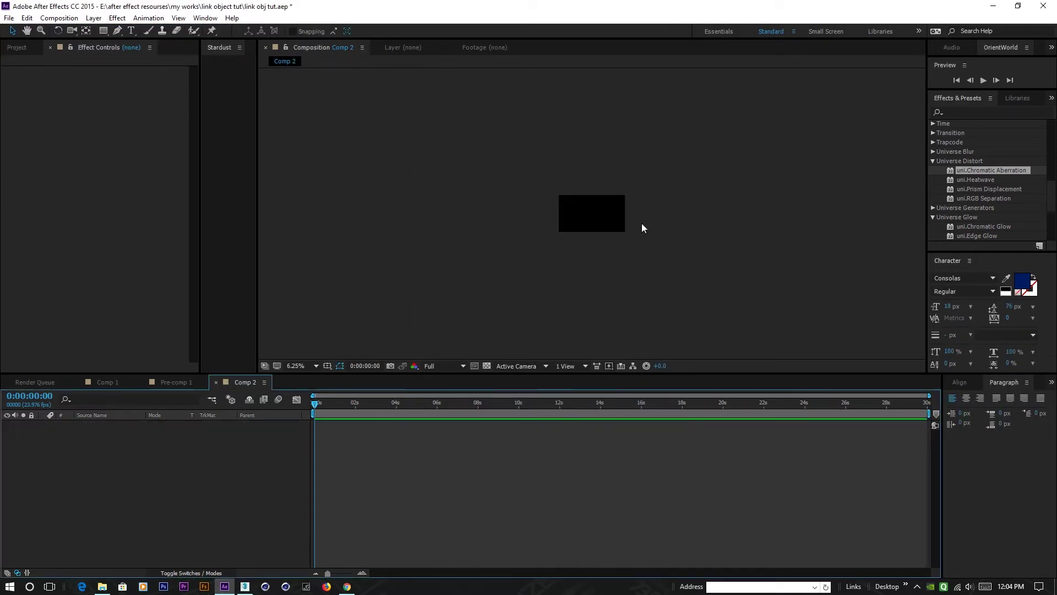
key(period)
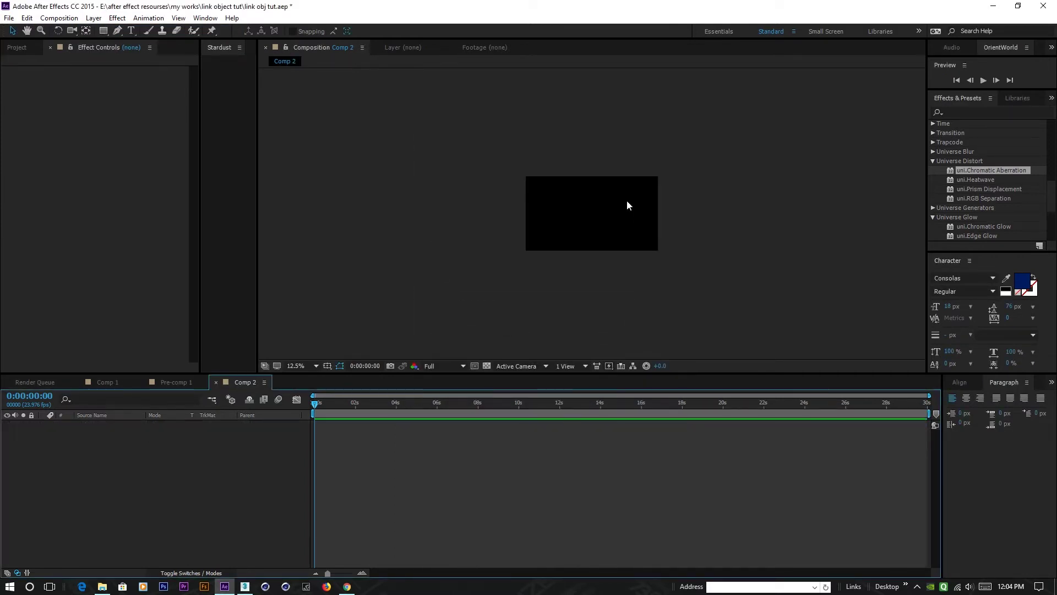
Purge all memory and the 5.3 GB disk cache, then zoom the view to 25%.
click(26, 19)
mouse_move(121, 253)
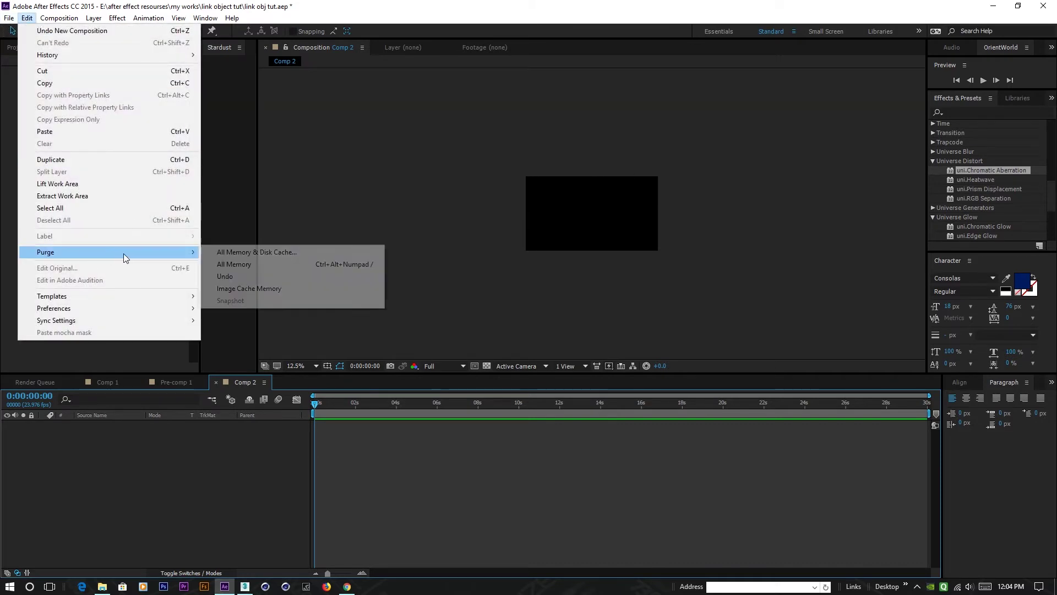
click(265, 252)
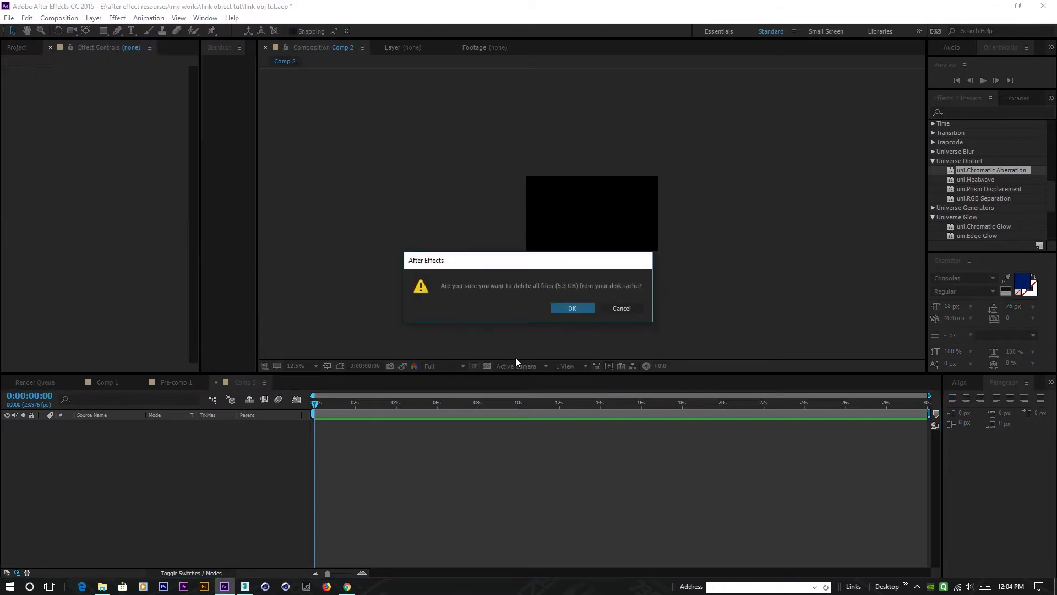
click(568, 309)
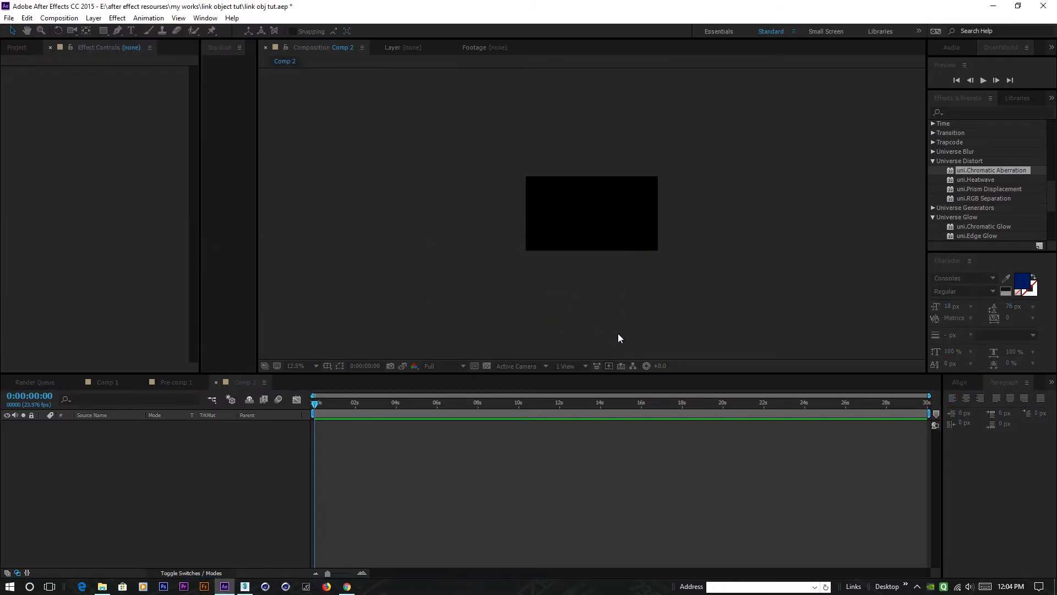
key(period)
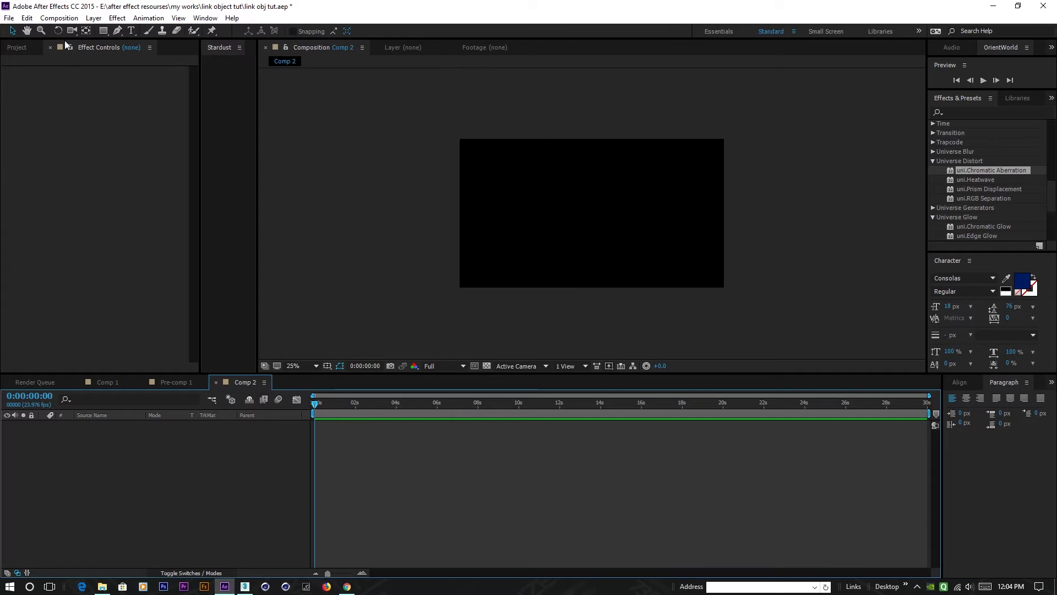
Add a new black solid, Black Solid 2, to Comp 2.
click(94, 18)
mouse_move(165, 32)
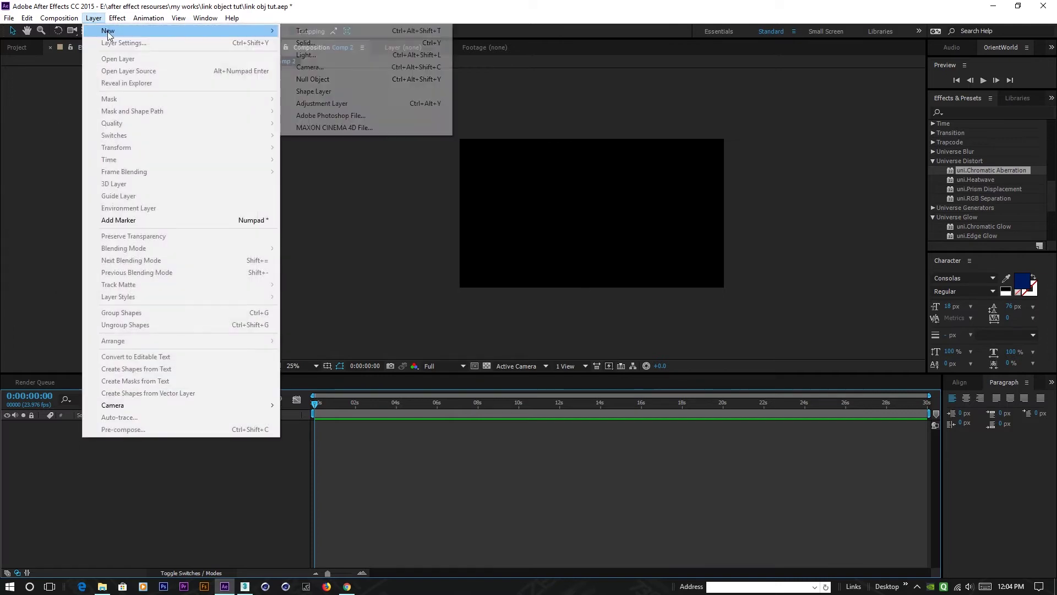
click(335, 44)
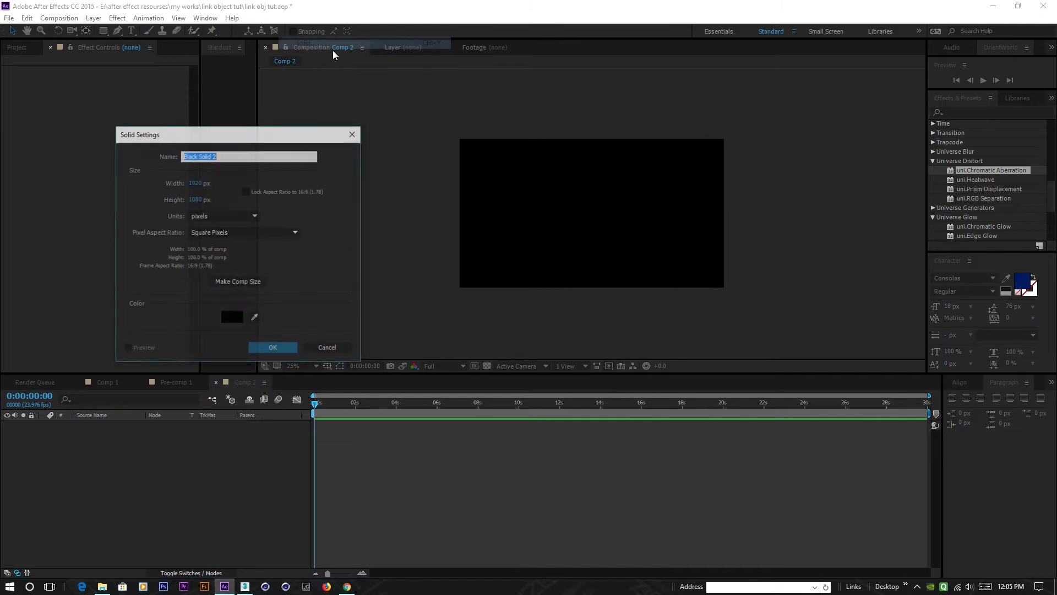
click(273, 347)
Apply Video Copilot's Element effect to Black Solid 2 and open its Scene Setup.
scroll(984, 156, down, 4)
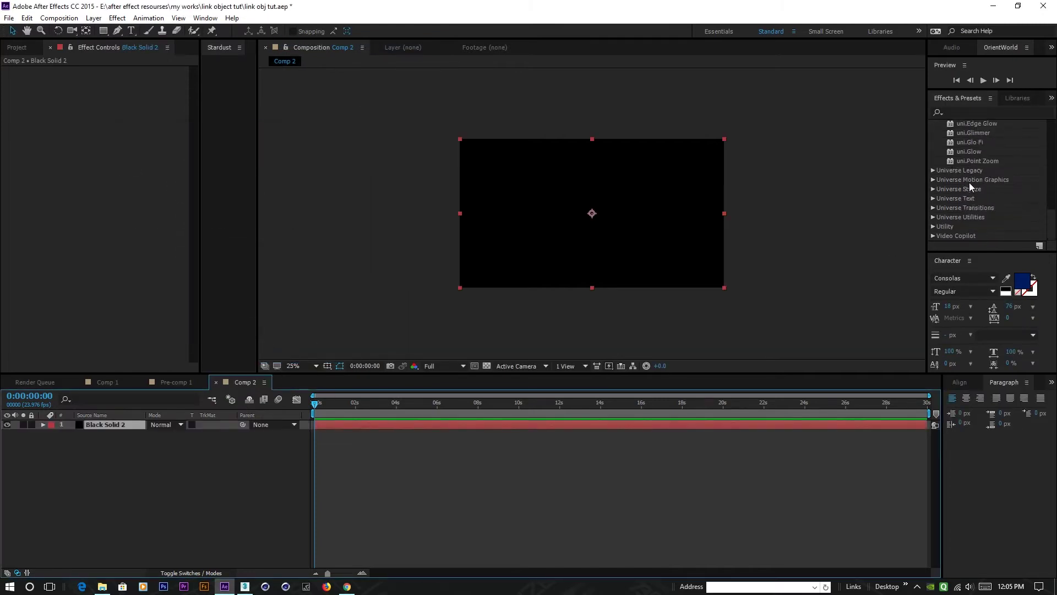
click(933, 236)
drag(968, 171, 579, 241)
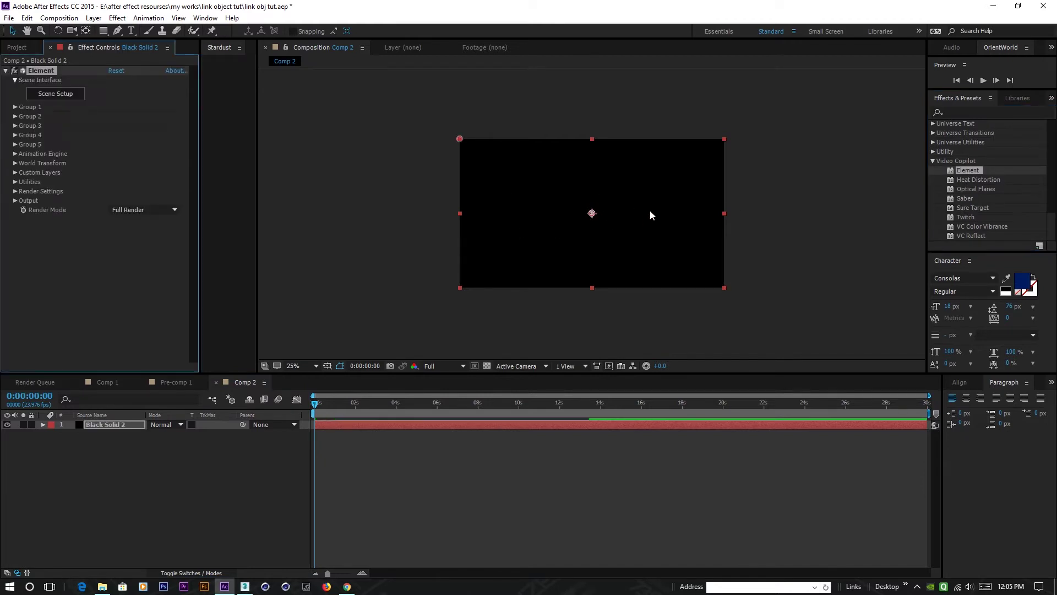
click(53, 100)
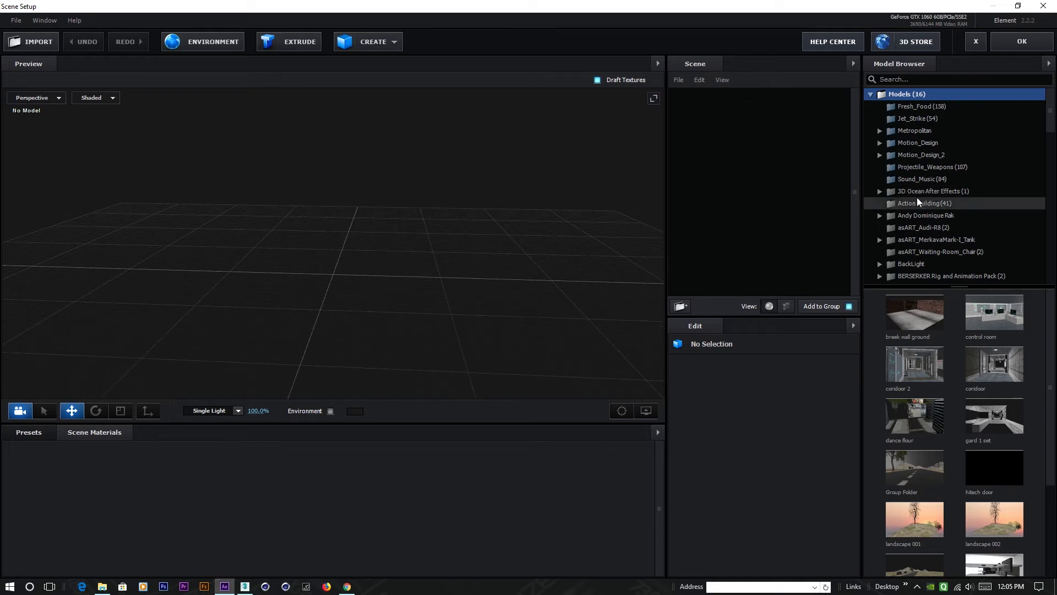
Check Element's File menu and dismiss it without importing anything.
click(16, 21)
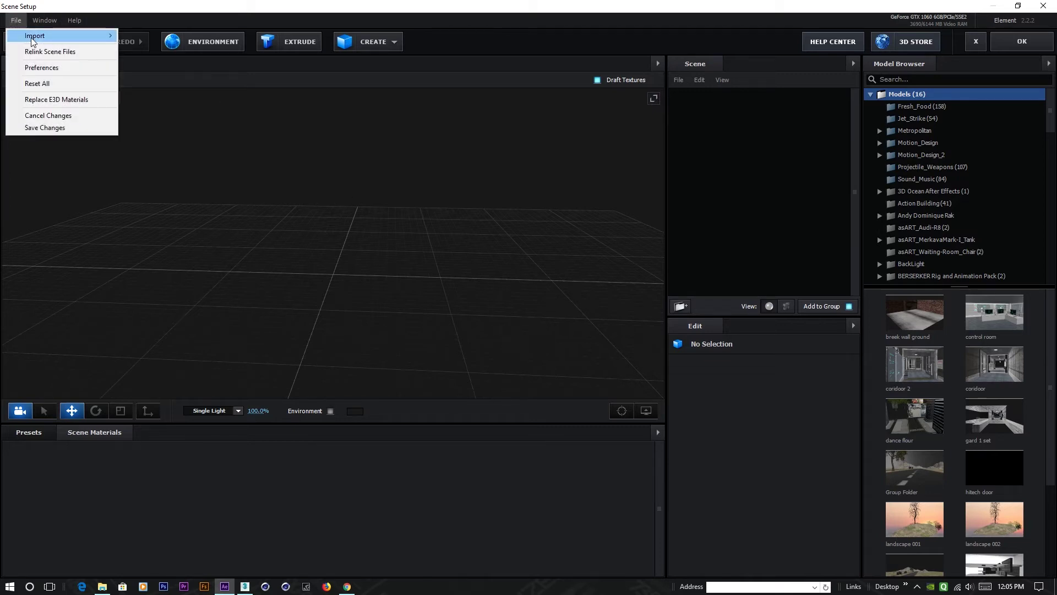
mouse_move(34, 37)
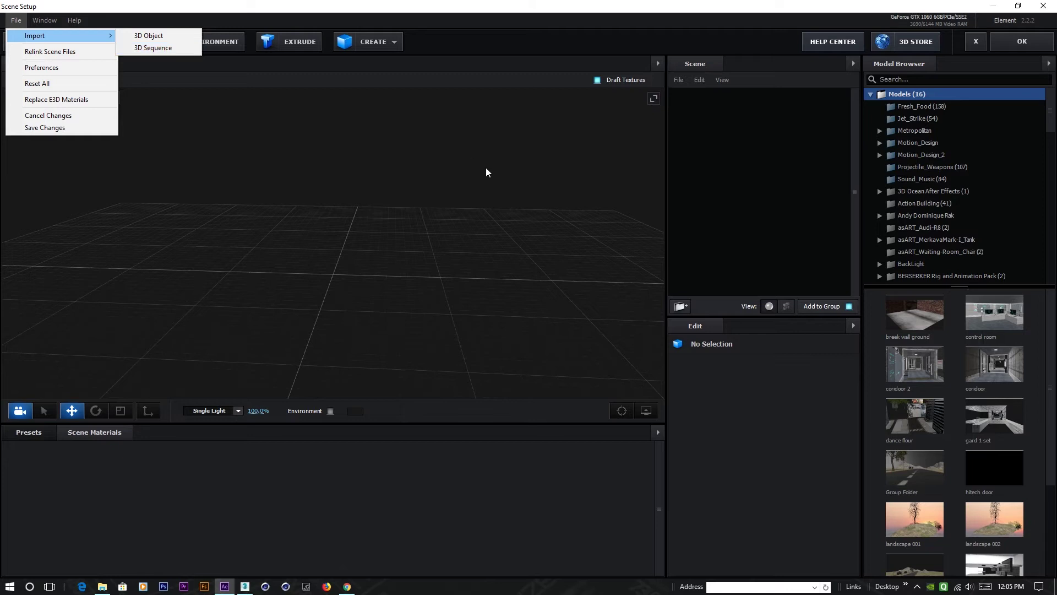
click(804, 211)
Scroll the Model Browser to the obj_sequence folder and show its girl with gun sequences.
scroll(921, 174, down, 2)
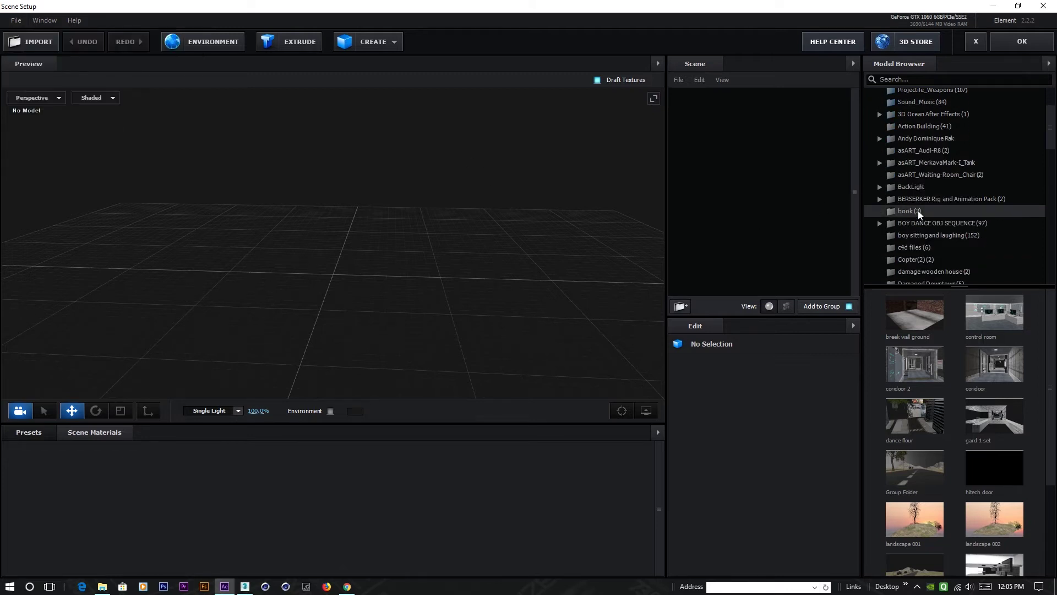
scroll(917, 210, up, 2)
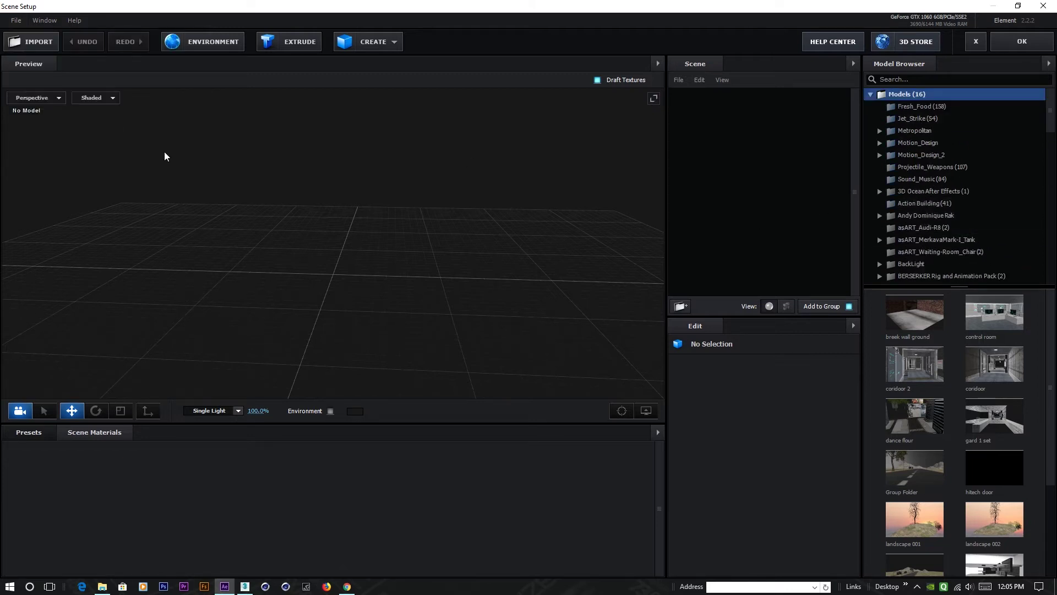
scroll(930, 217, down, 2)
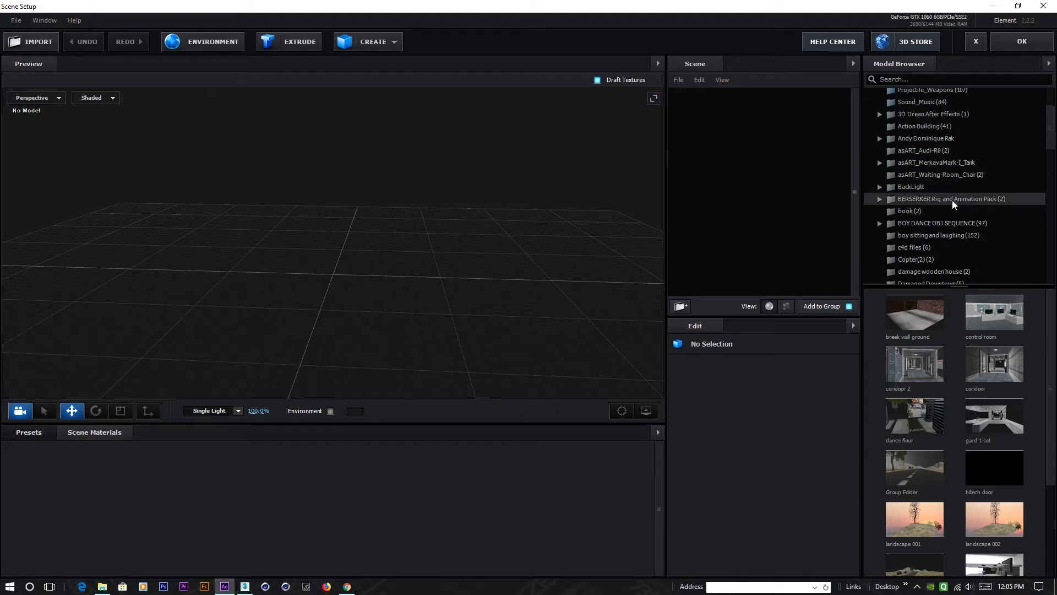
scroll(897, 187, up, 1)
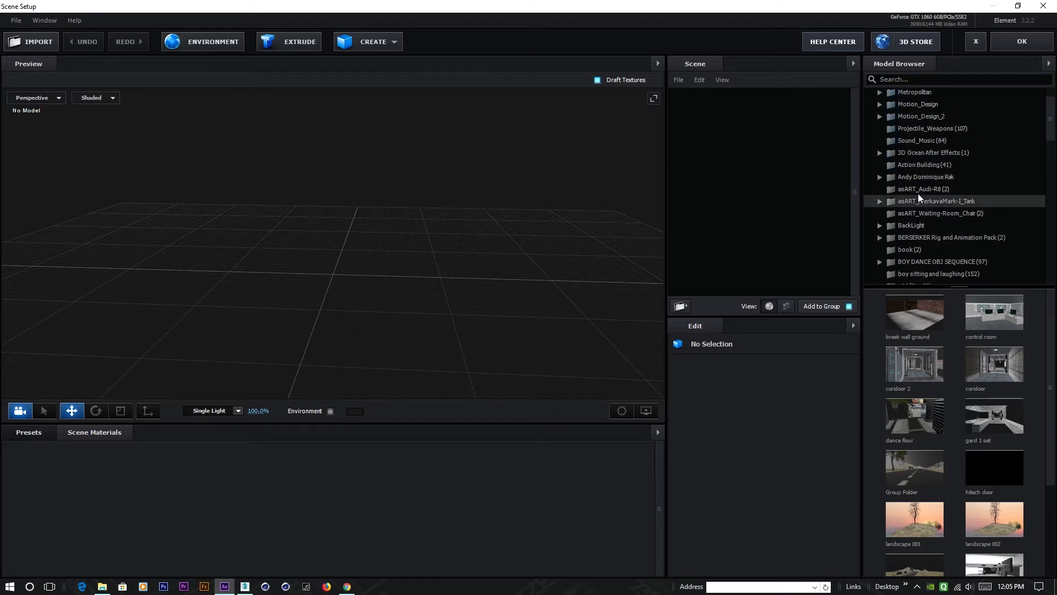
scroll(917, 193, down, 4)
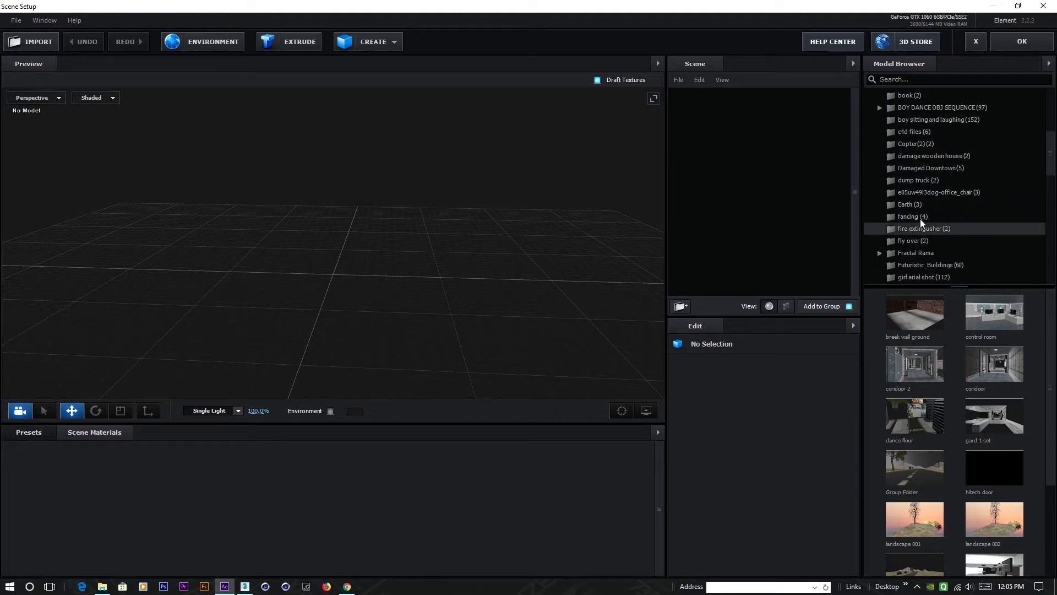
scroll(918, 195, down, 3)
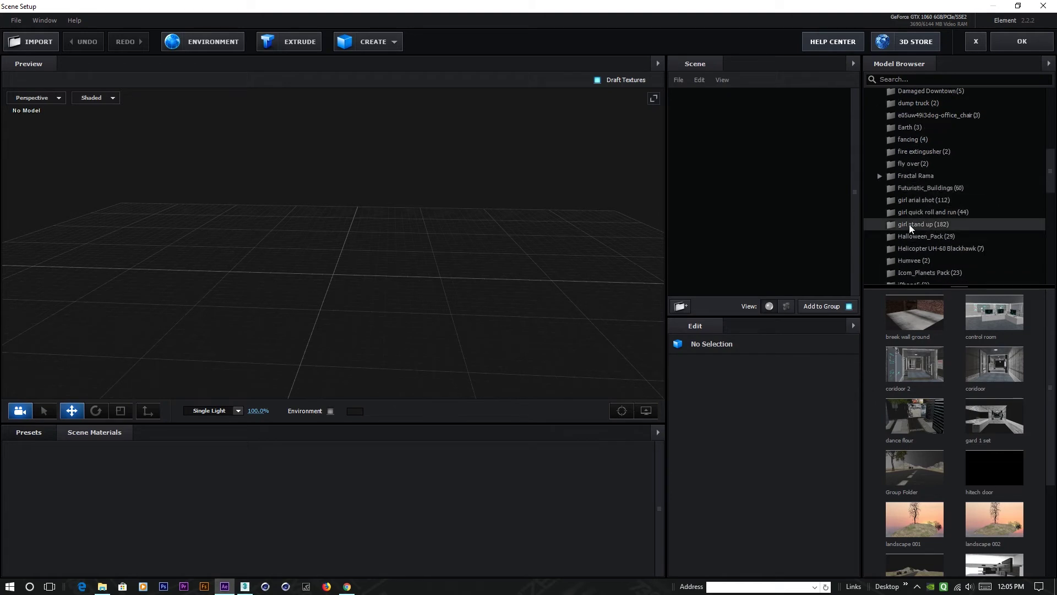
scroll(912, 259, down, 2)
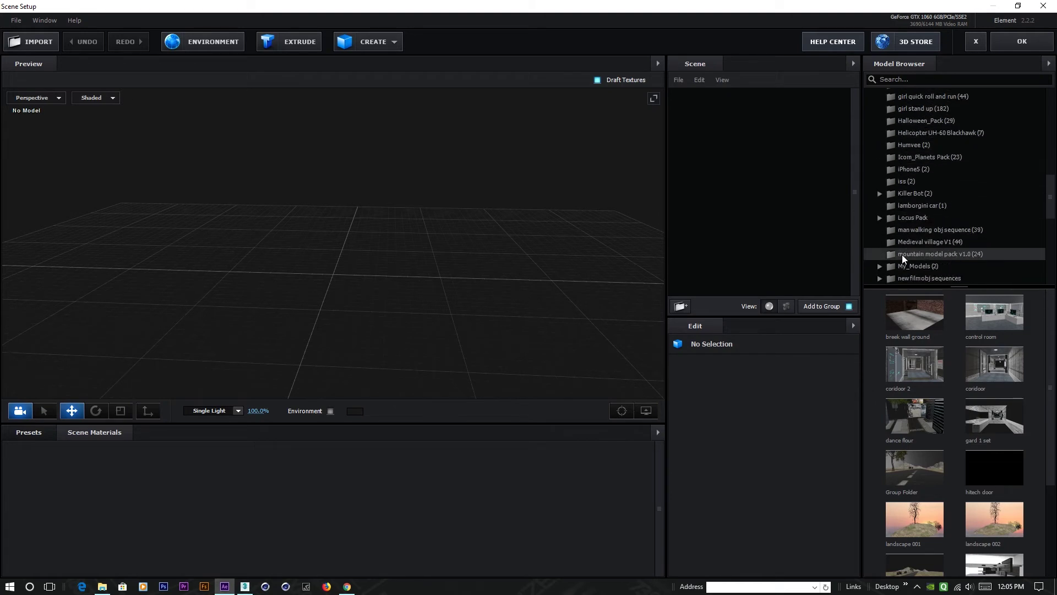
scroll(916, 246, down, 2)
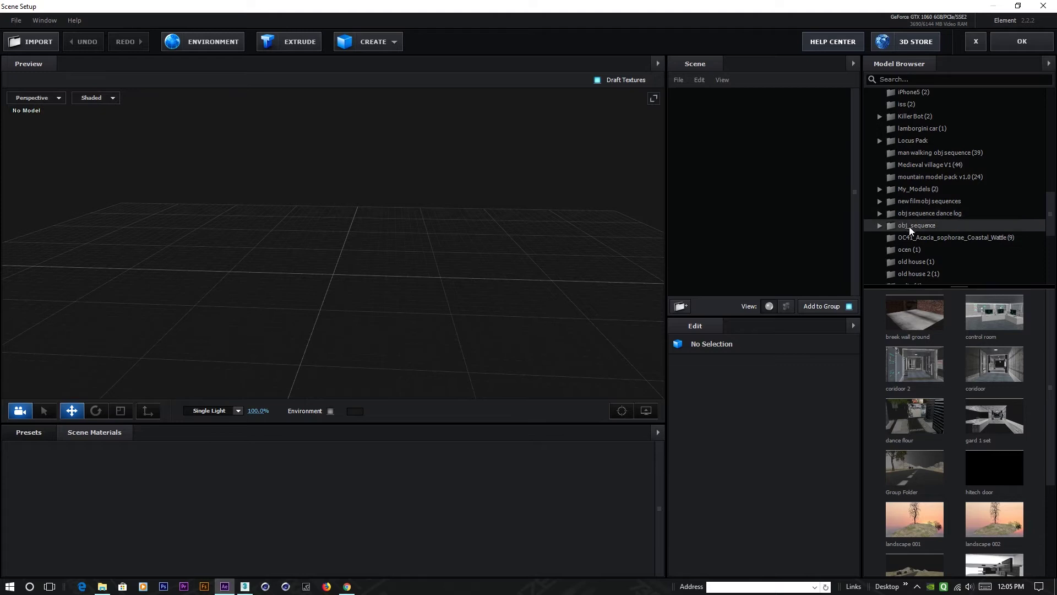
click(914, 226)
scroll(916, 221, down, 1)
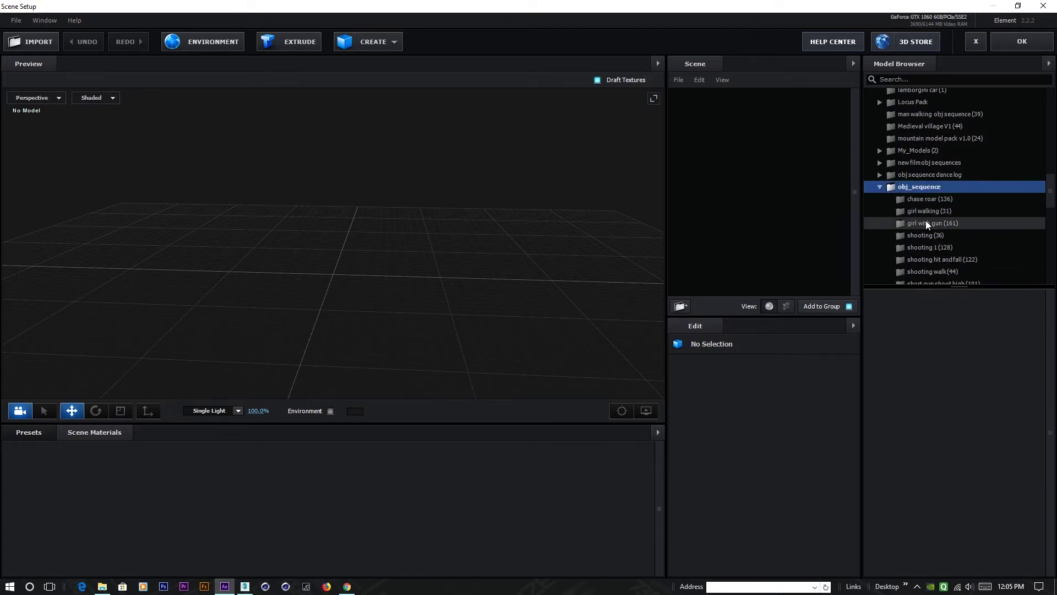
click(926, 223)
Load the girl_w_gun0 sequence, orbit around the girl, and set Baked Animation Start Frame to 193.
click(923, 311)
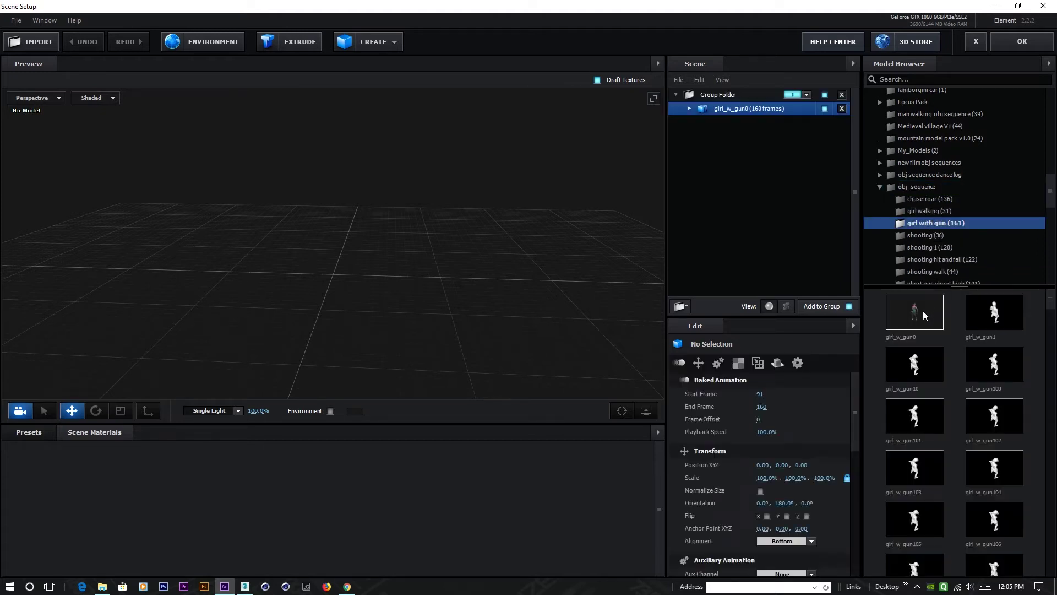
scroll(299, 245, down, 5)
drag(289, 261, 321, 275)
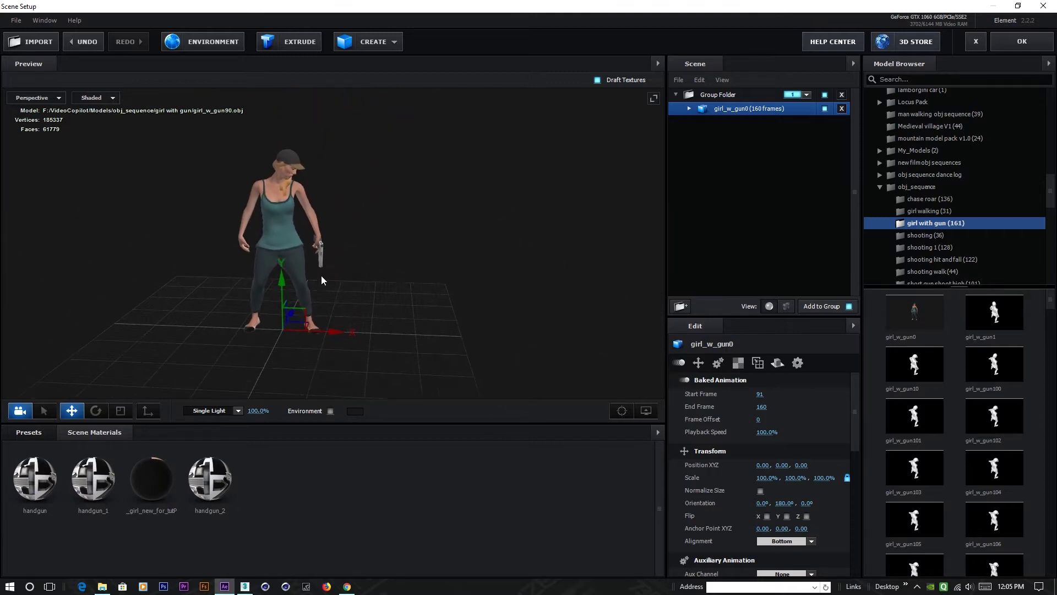
scroll(322, 267, up, 3)
scroll(322, 266, down, 1)
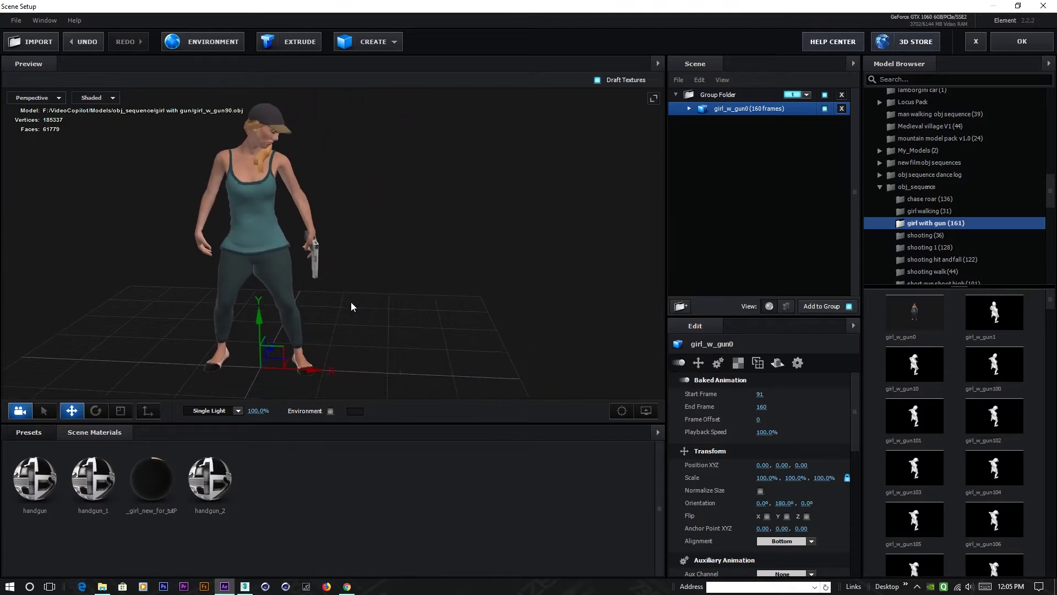
scroll(263, 262, down, 2)
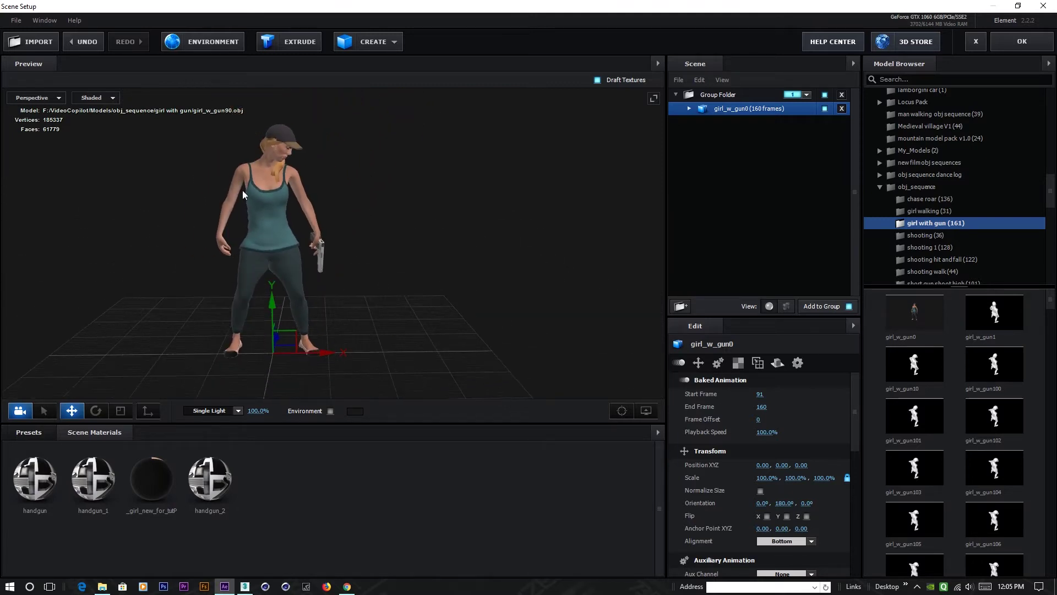
drag(406, 318, 373, 329)
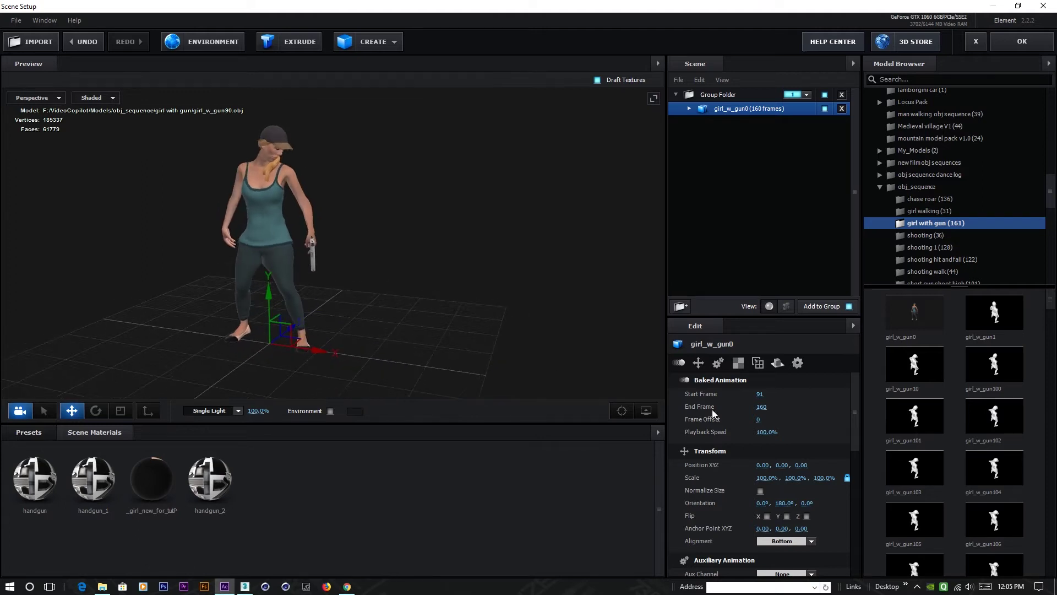
drag(760, 394, 860, 404)
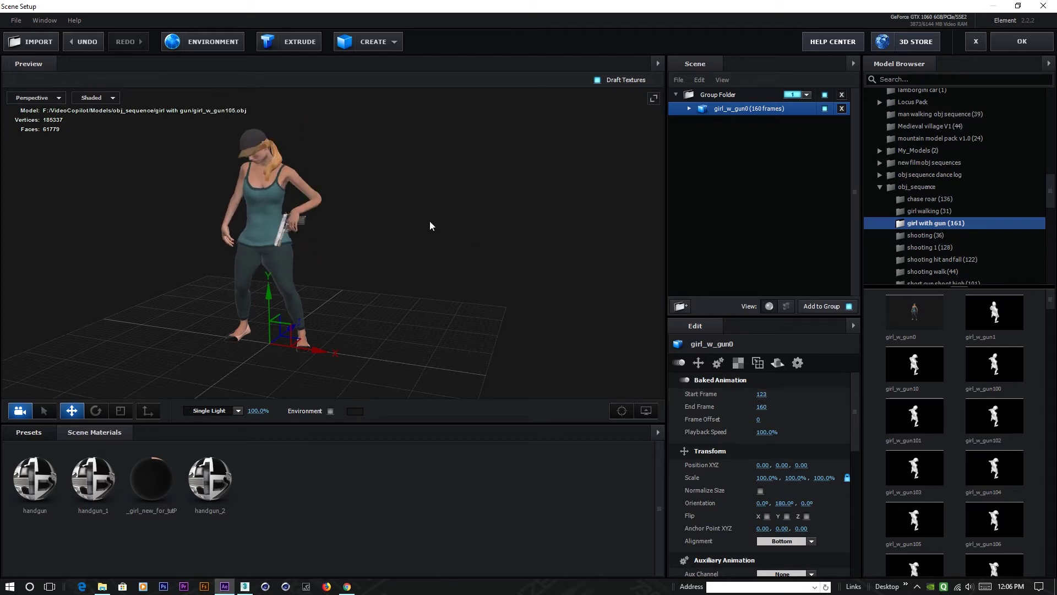
Expand the model and compare the handgun, handgun_1 and handgun_2 materials, then reselect girl_w_gun0.
scroll(222, 247, up, 2)
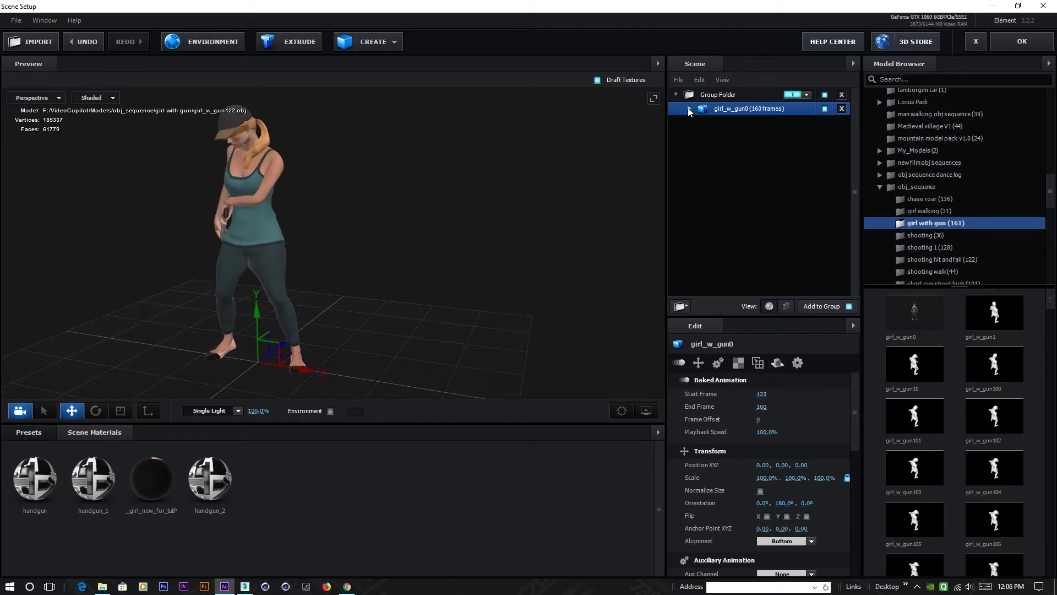
click(689, 109)
click(747, 138)
click(743, 150)
click(743, 163)
click(742, 154)
click(742, 136)
click(742, 151)
click(745, 163)
click(745, 150)
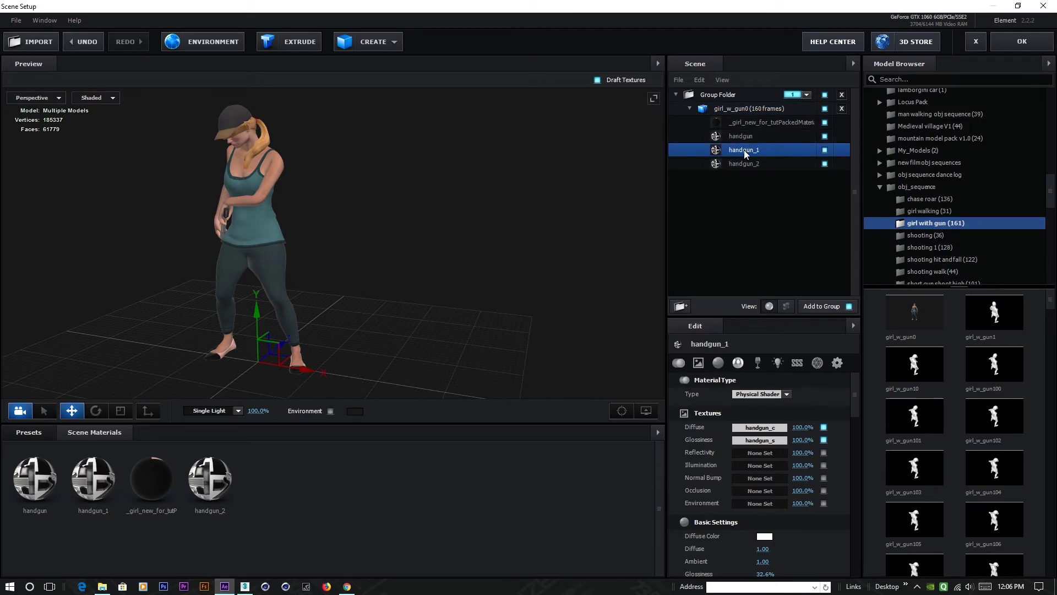
click(751, 137)
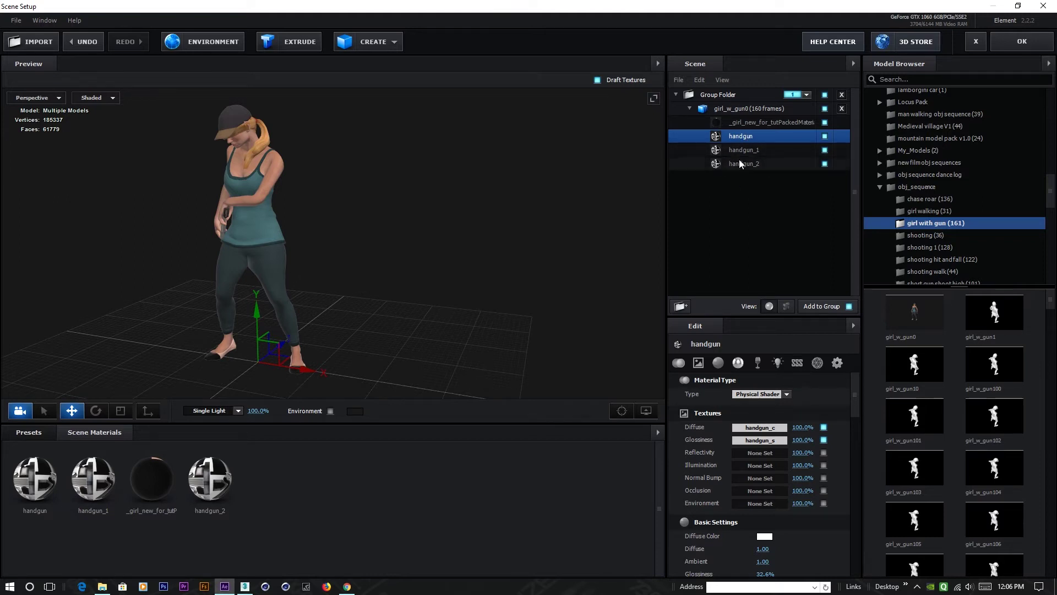
click(749, 113)
Scrub the girl animation's Baked Animation Start Frame back to 1.
drag(726, 398, 965, 405)
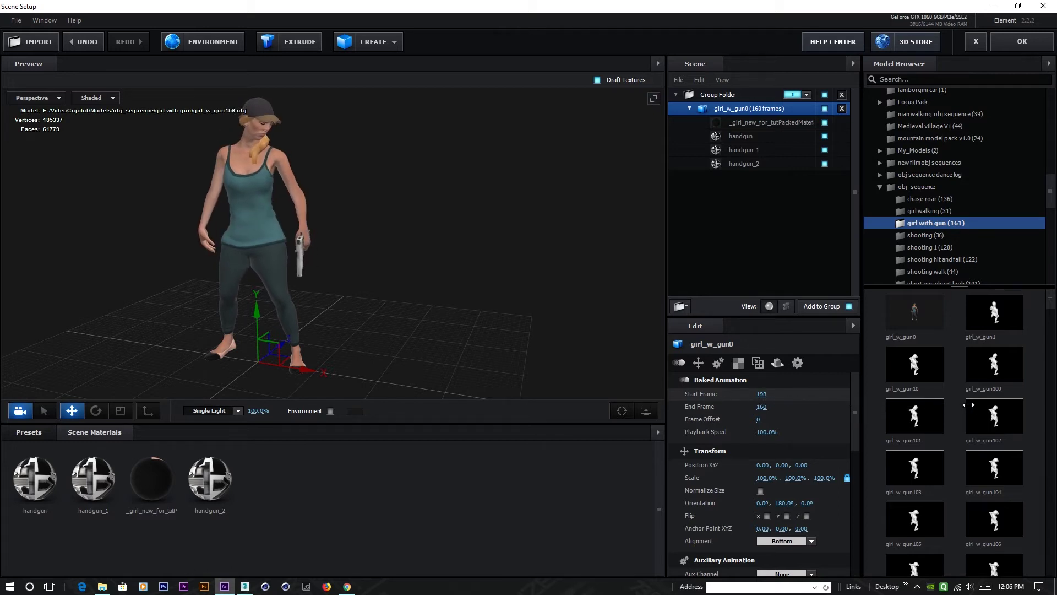
drag(810, 407, 379, 394)
drag(812, 395, 747, 397)
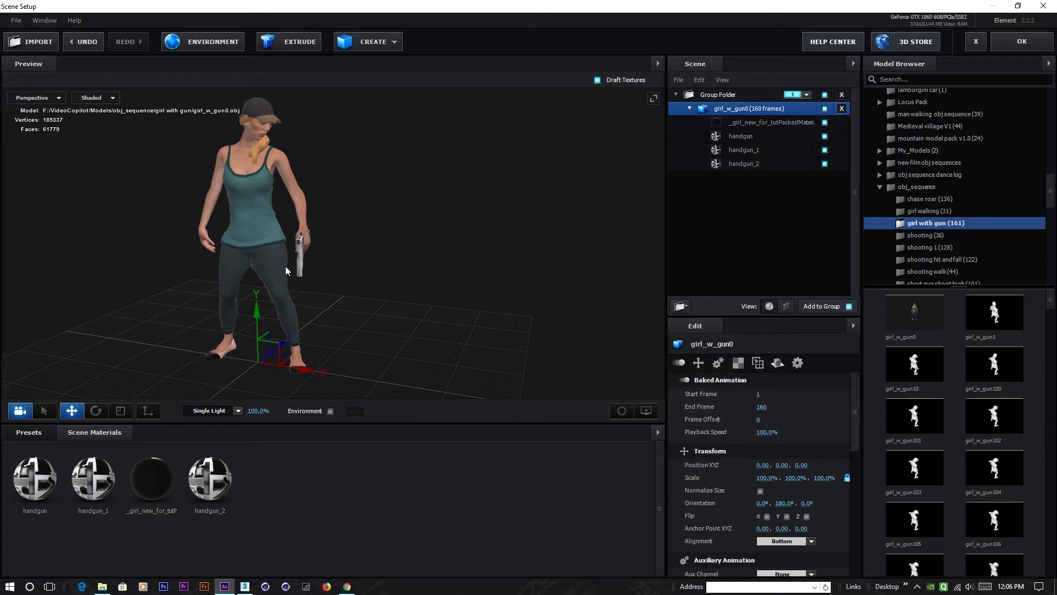
scroll(338, 312, down, 3)
drag(344, 322, 358, 308)
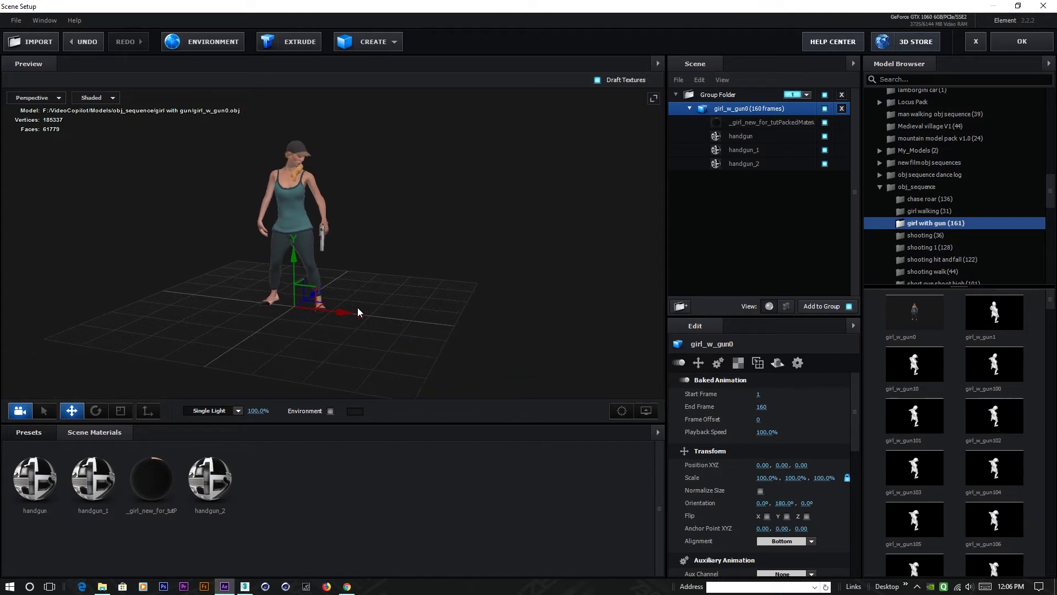
Collapse the model's material list and scale the girl model uniformly to 62%.
click(689, 108)
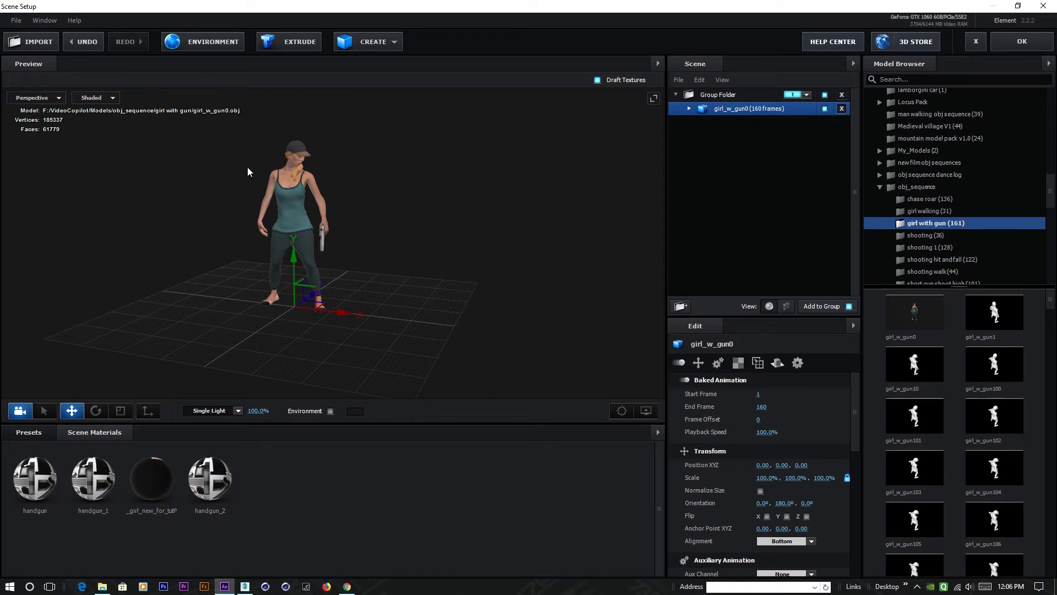
drag(335, 318, 333, 285)
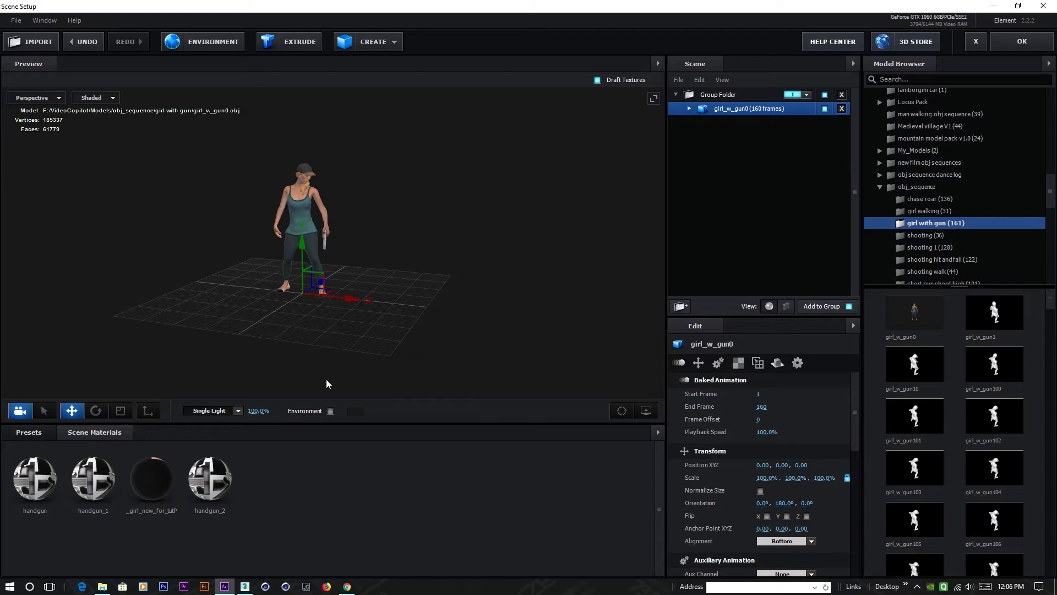
scroll(377, 274, up, 2)
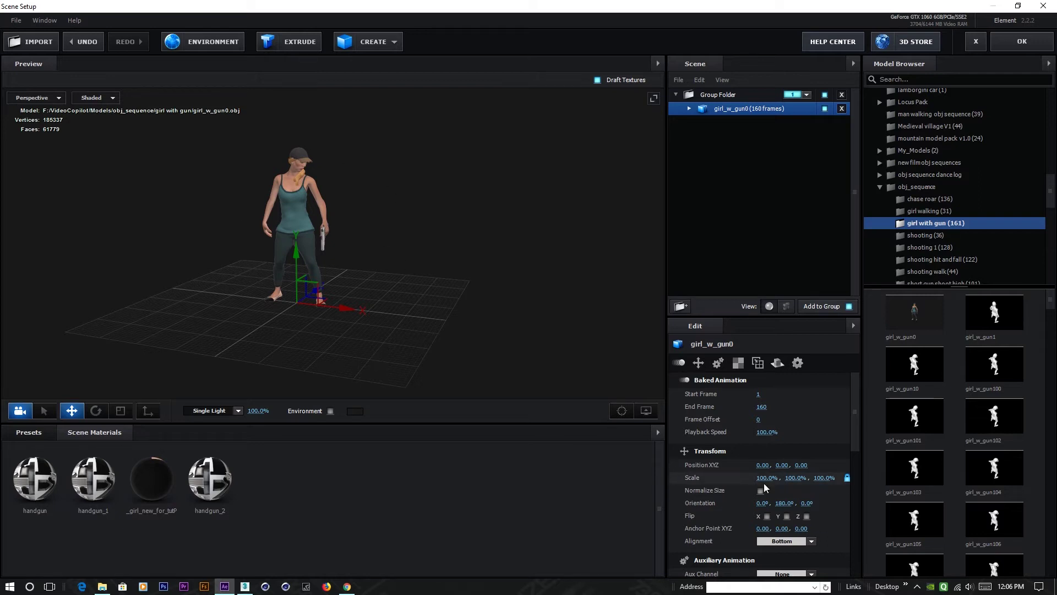
drag(761, 478, 752, 482)
drag(734, 486, 743, 486)
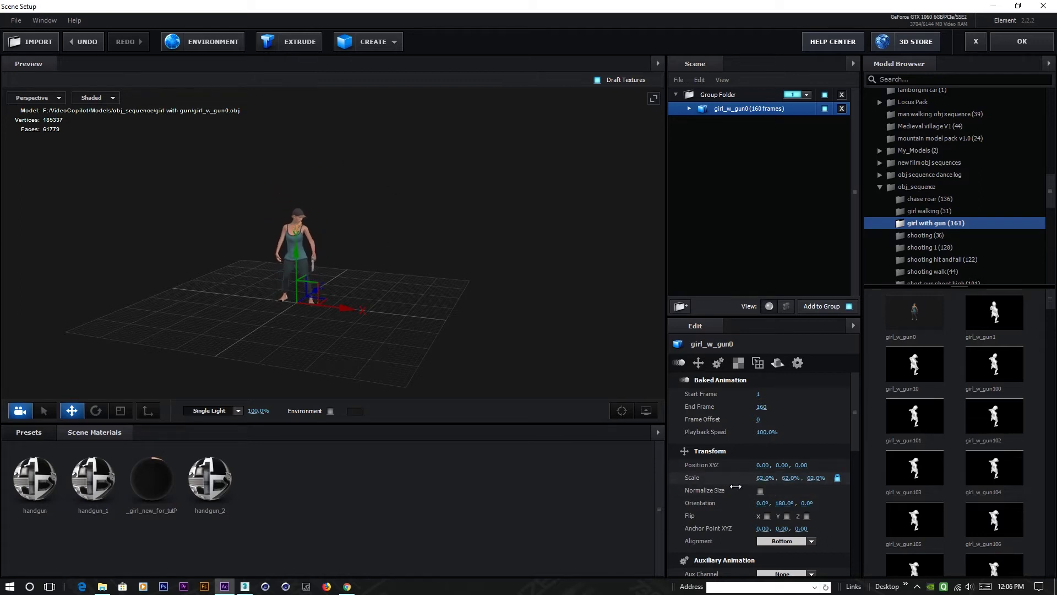
scroll(275, 296, up, 3)
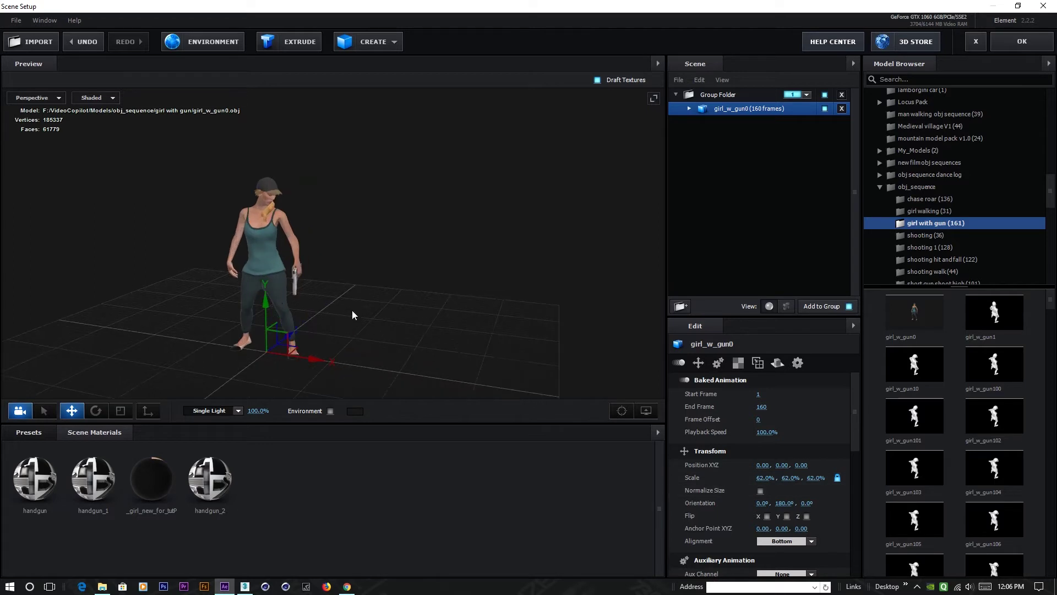
drag(352, 310, 380, 155)
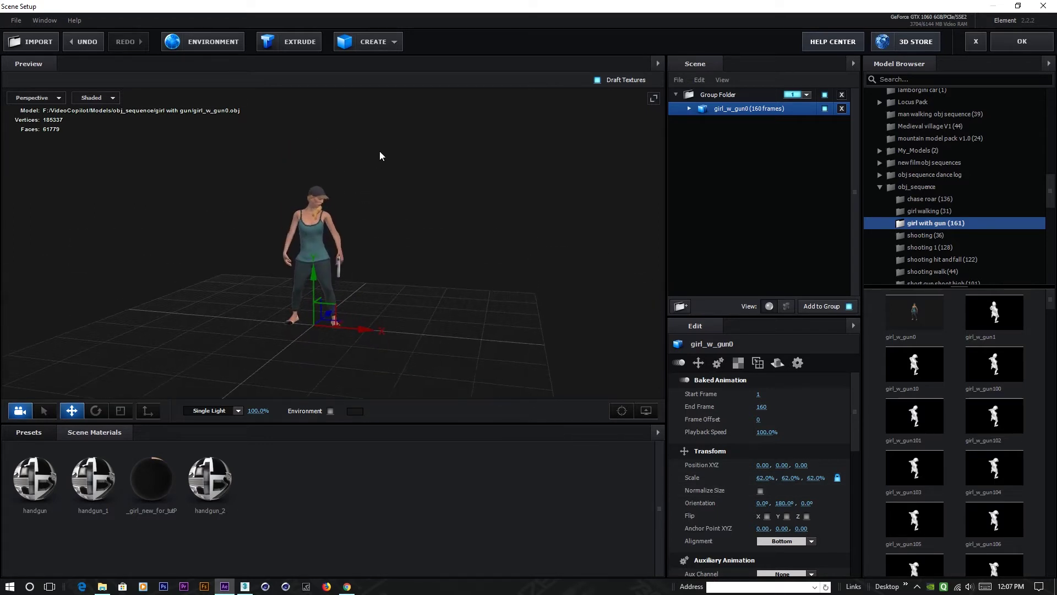
click(395, 44)
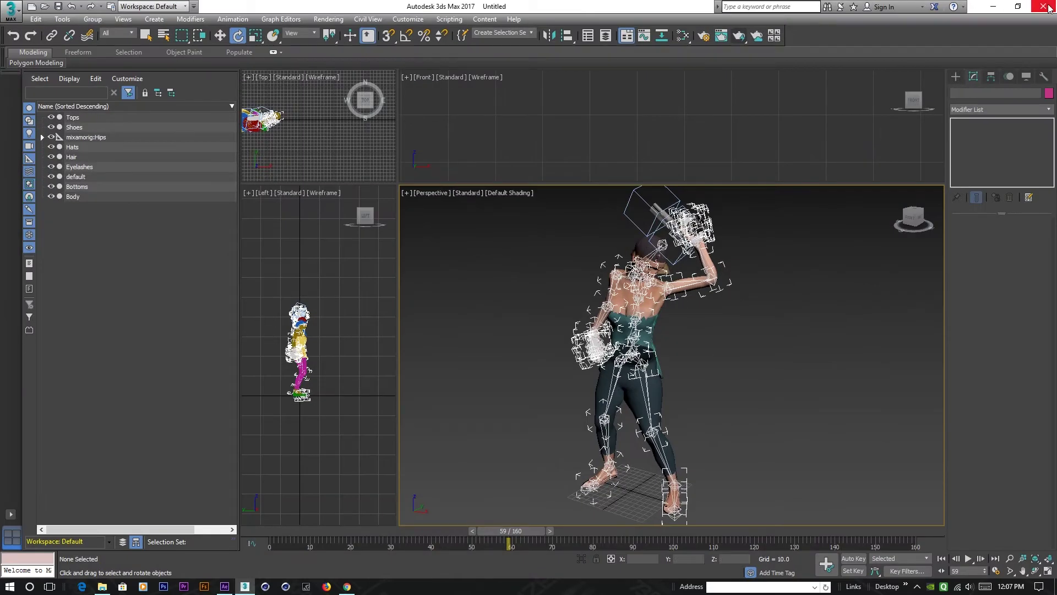
Close 3ds Max, dismiss its save-changes prompt, and return to After Effects.
click(1046, 7)
click(527, 312)
click(224, 586)
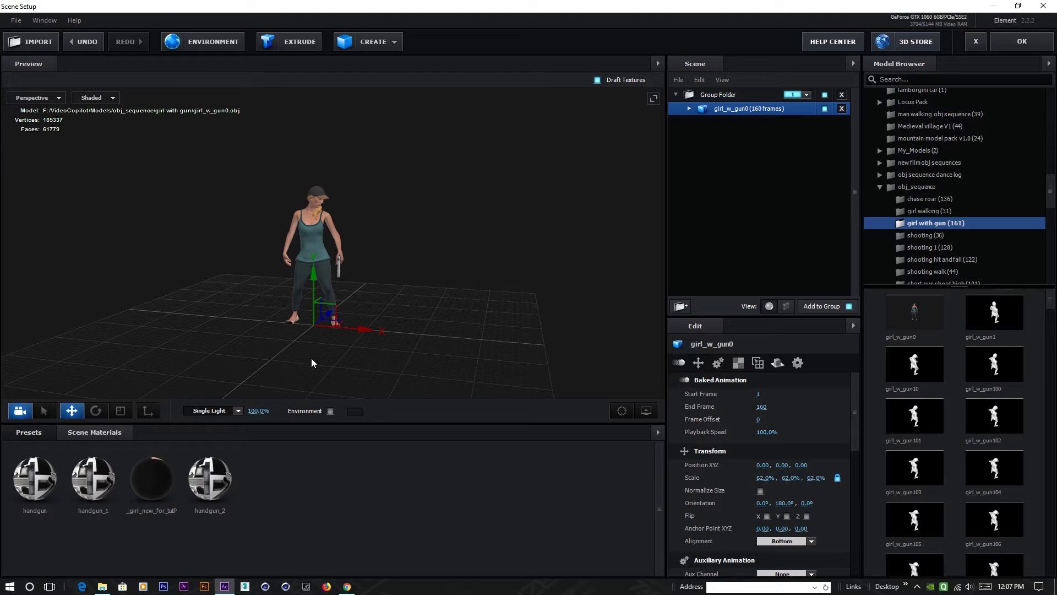
Add a Plane primitive and scale it up to about 1331.5% as a wide floor.
scroll(312, 362, down, 1)
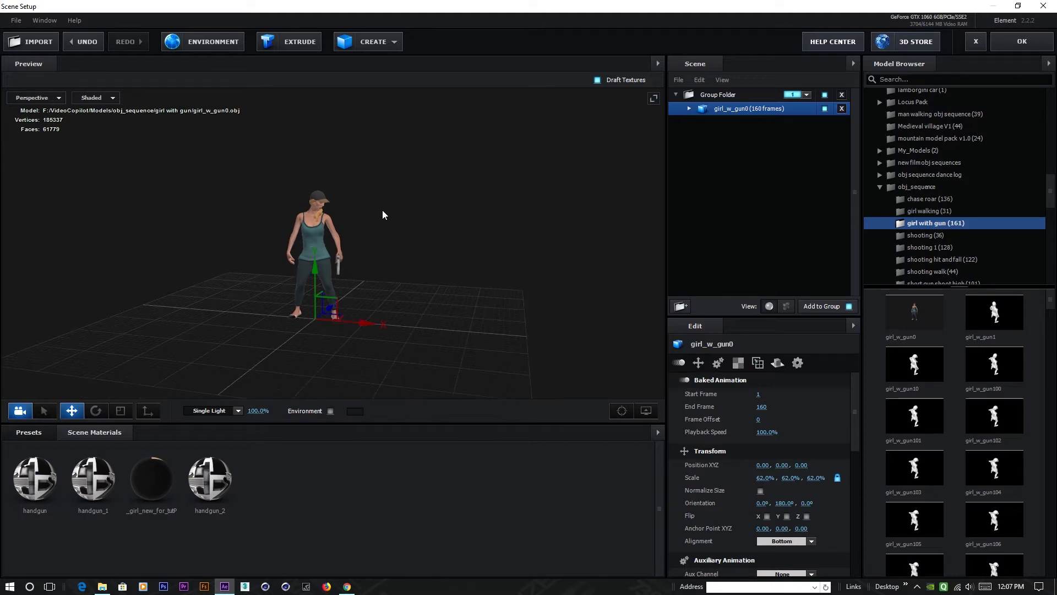
click(395, 44)
click(509, 69)
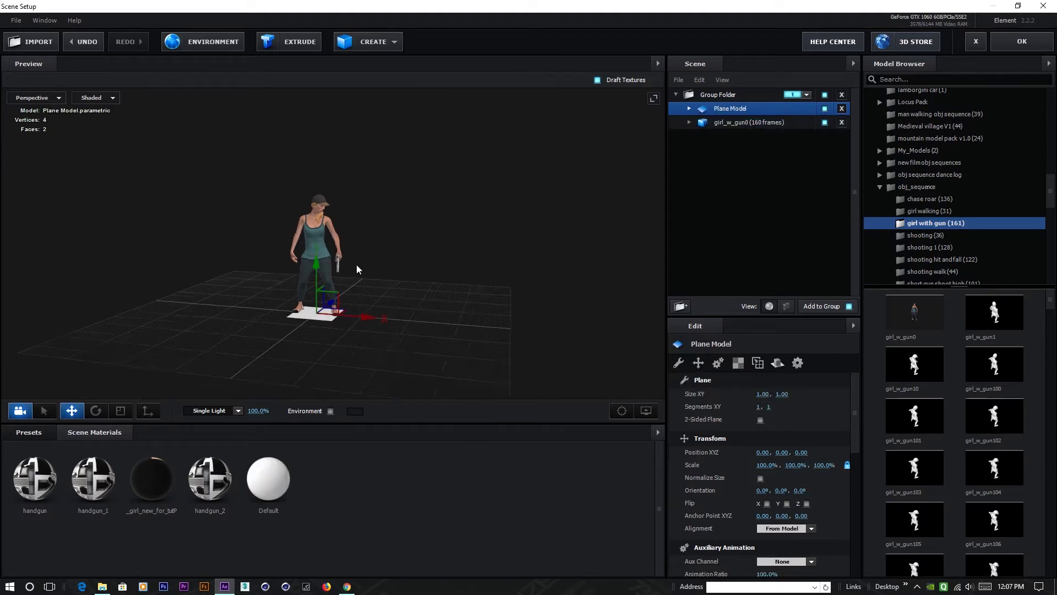
scroll(435, 300, up, 1)
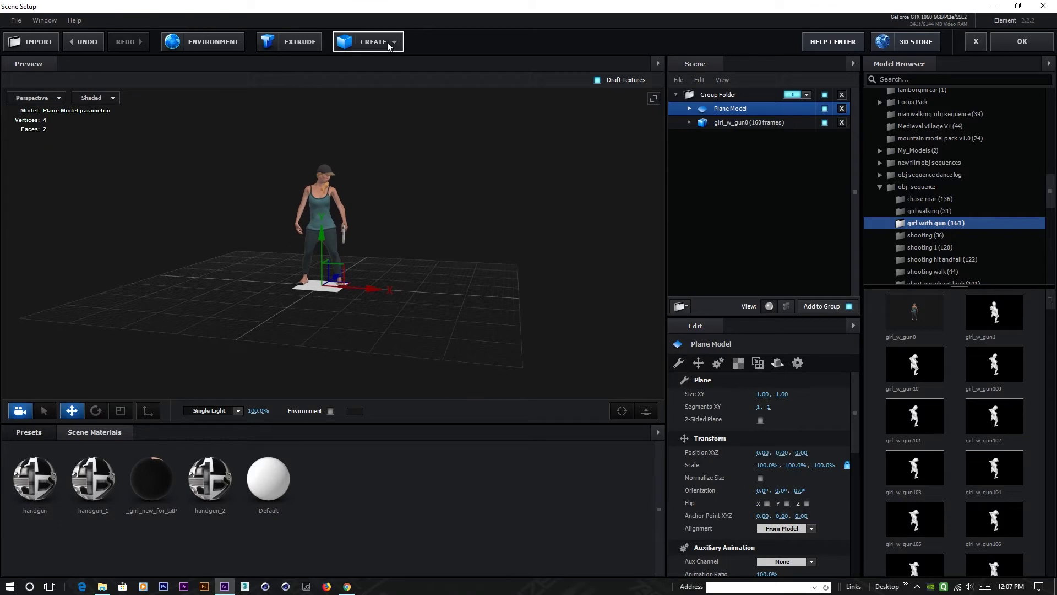
drag(764, 467, 1045, 478)
drag(761, 465, 881, 480)
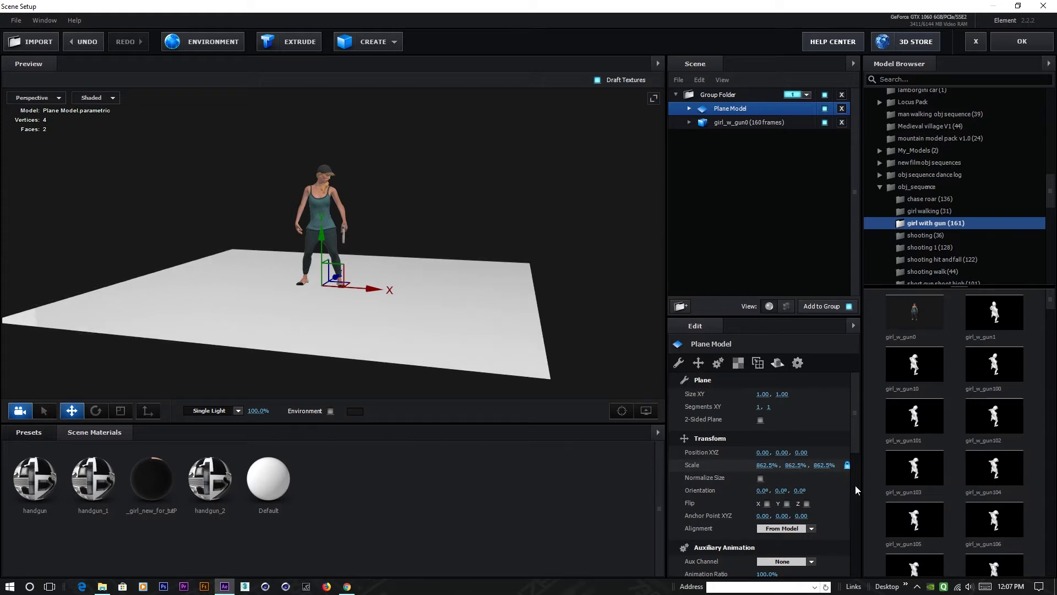
drag(765, 465, 812, 466)
Apply the metal_black_chips preset from Pro_Shaders_2 Metal to the floor plane.
drag(237, 304, 311, 309)
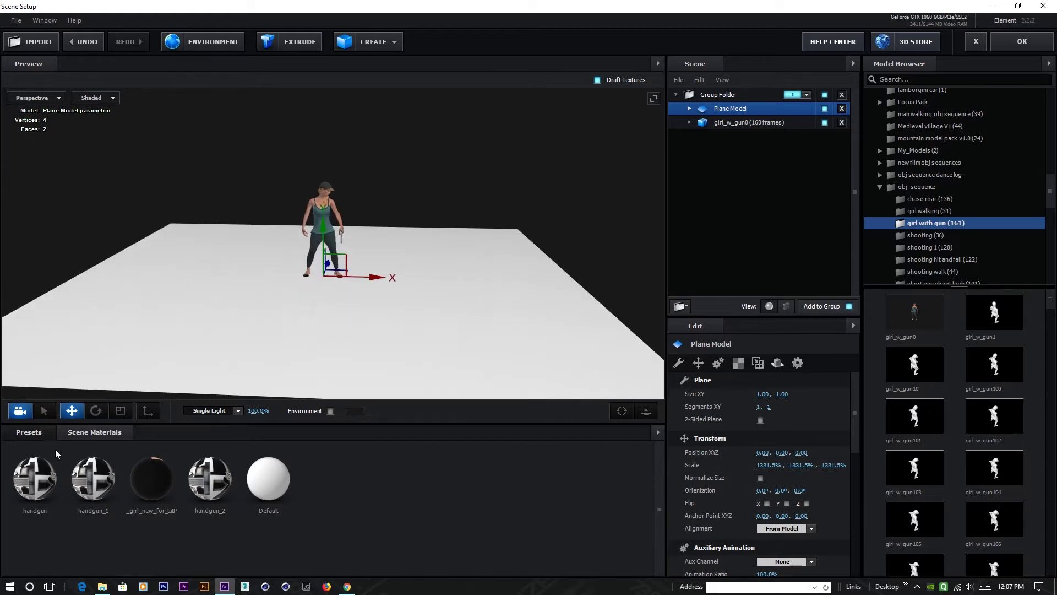
click(42, 436)
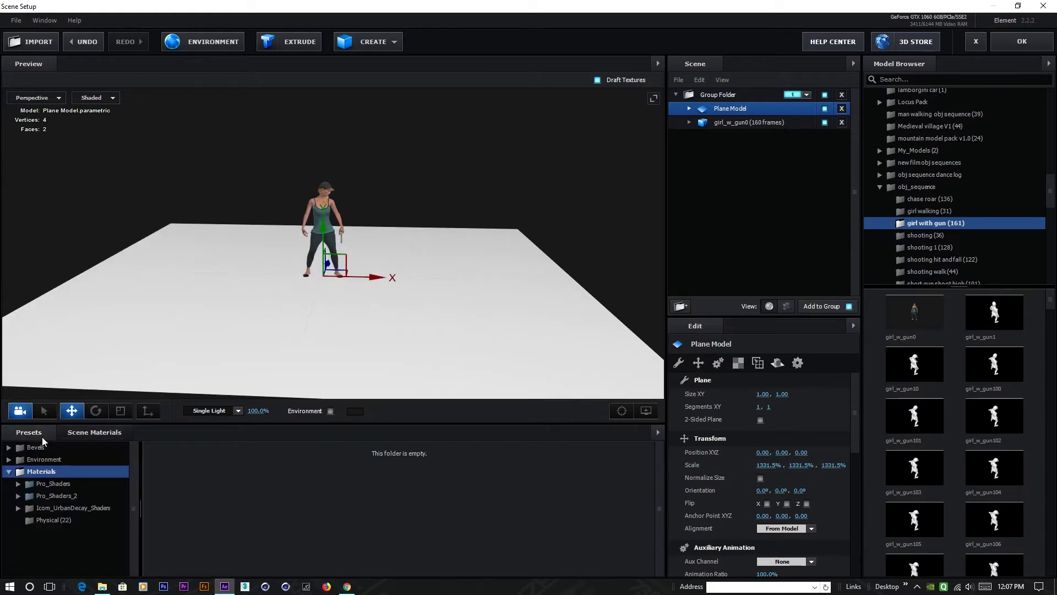
double_click(34, 497)
scroll(58, 518, down, 1)
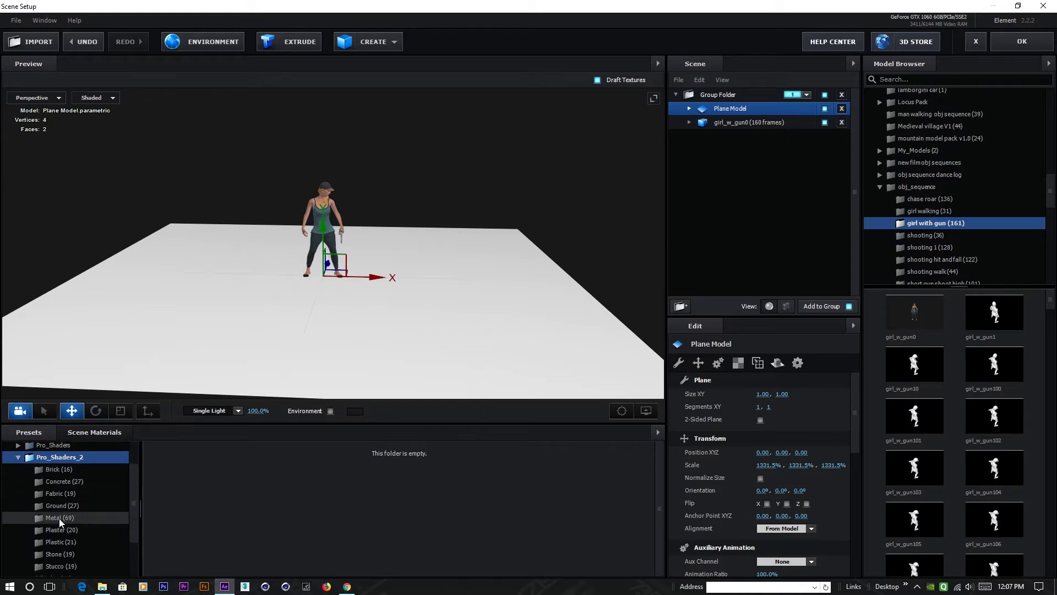
click(61, 519)
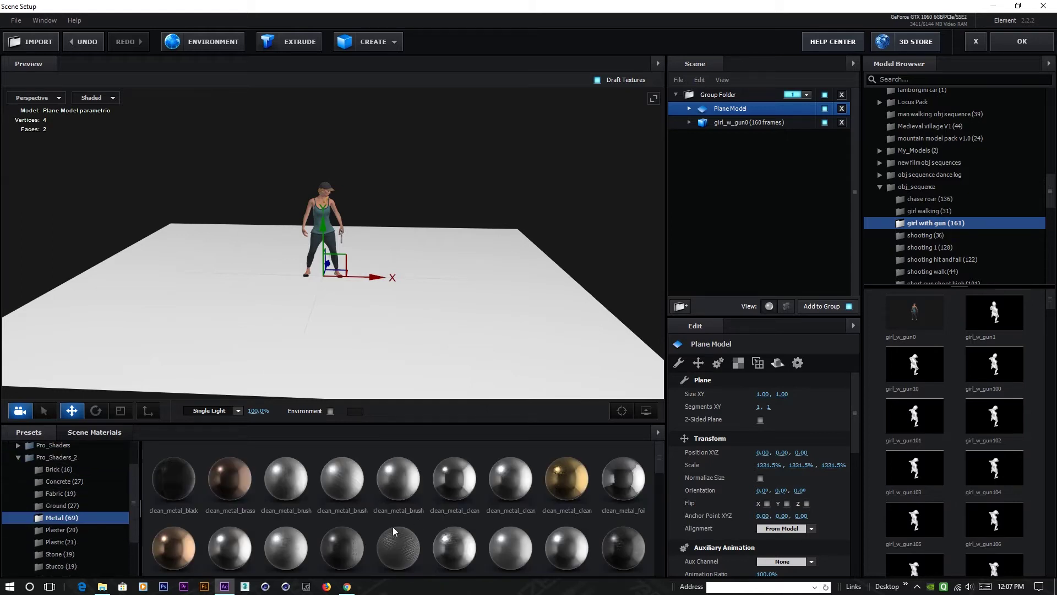
scroll(355, 513, down, 1)
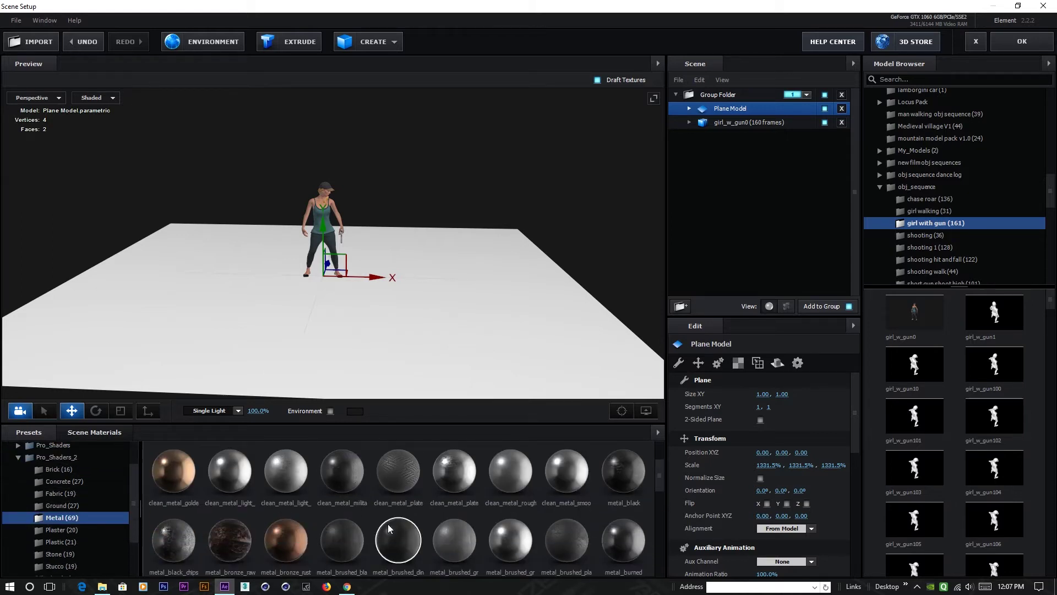
drag(170, 546, 229, 384)
drag(289, 326, 282, 338)
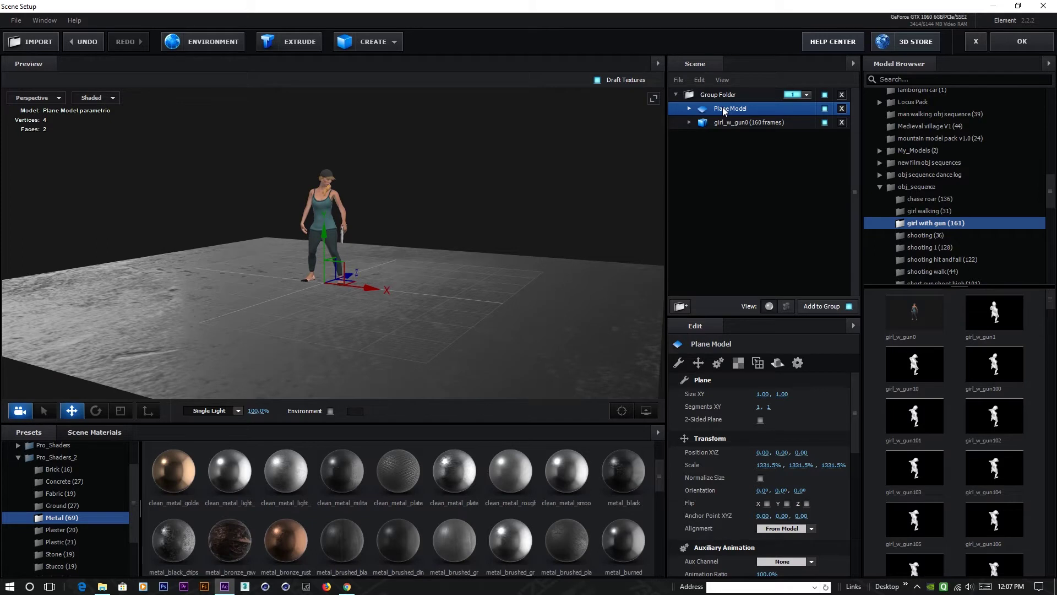
Set the floor's UV Repeat to 2 by 2.
scroll(746, 494, down, 5)
click(762, 465)
text(2)
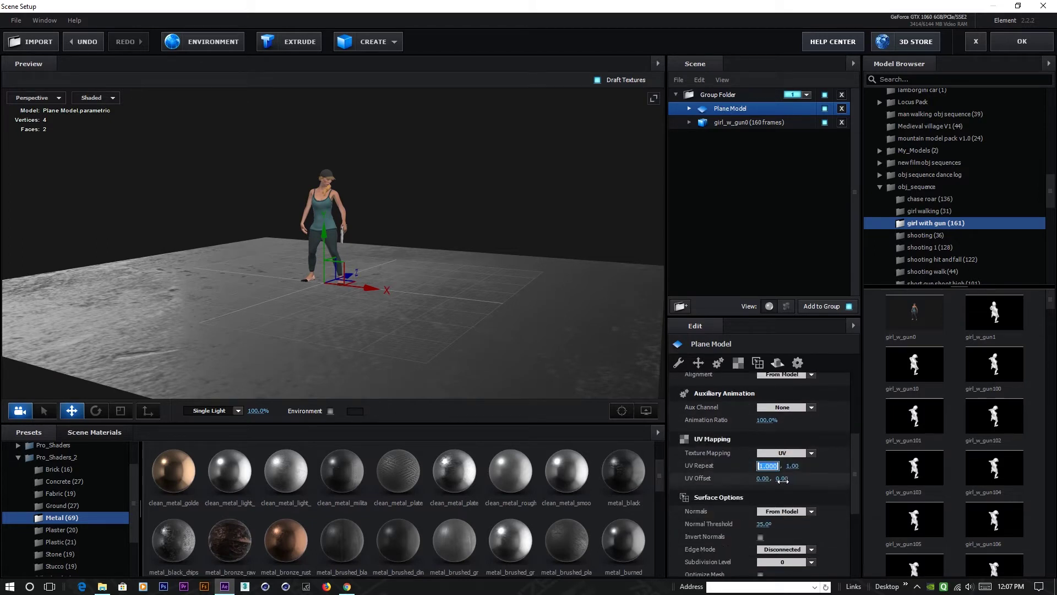
key(Return)
click(782, 465)
text(2)
key(Return)
Expand the floor plane and select its metal_black_chips material.
mouse_move(382, 337)
mouse_down()
mouse_move(340, 344)
mouse_move(379, 347)
mouse_up()
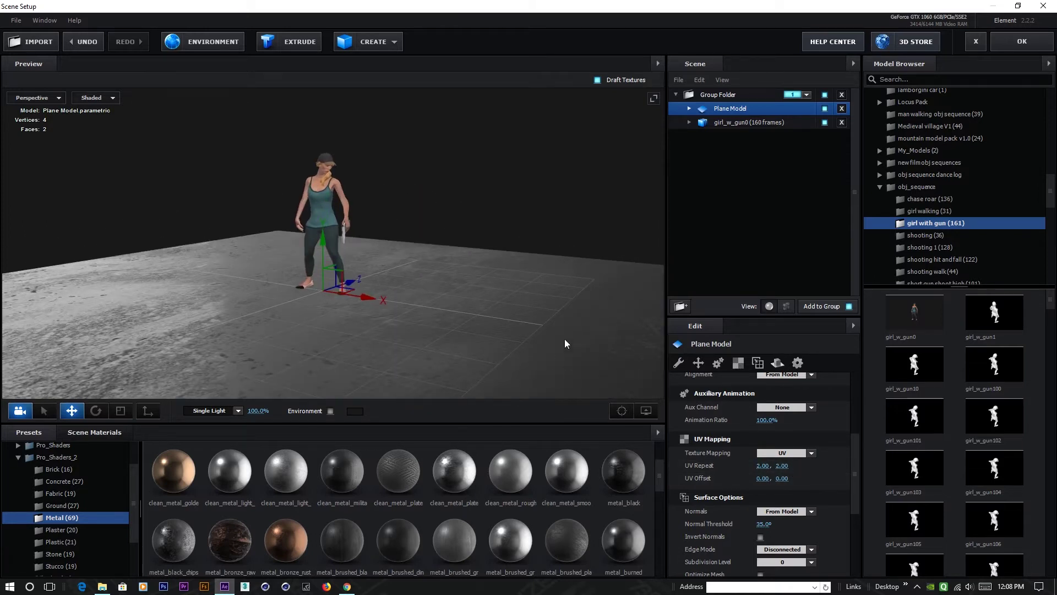
scroll(696, 443, up, 3)
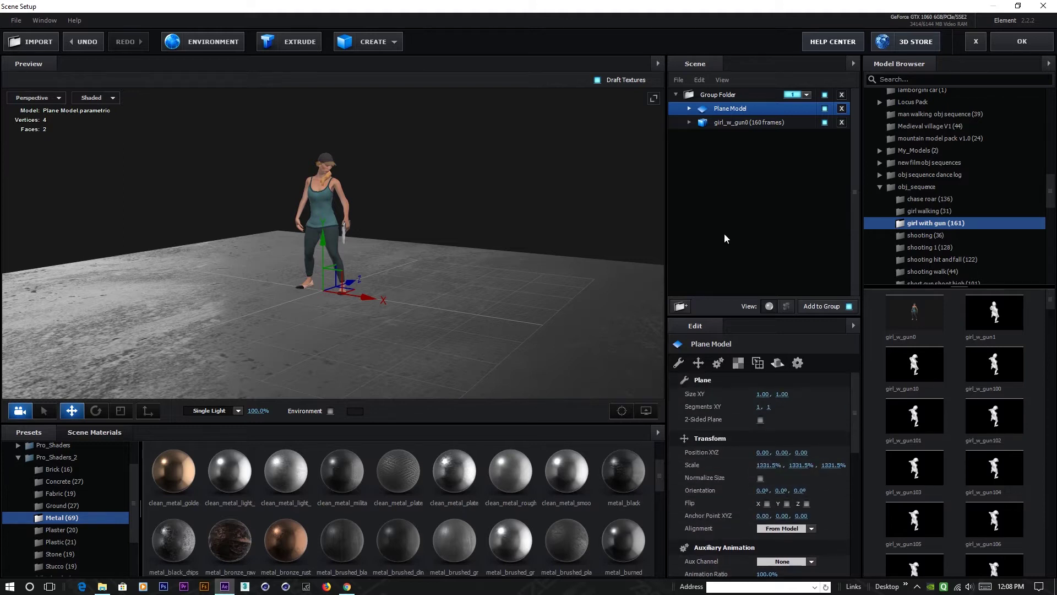
click(689, 110)
click(749, 121)
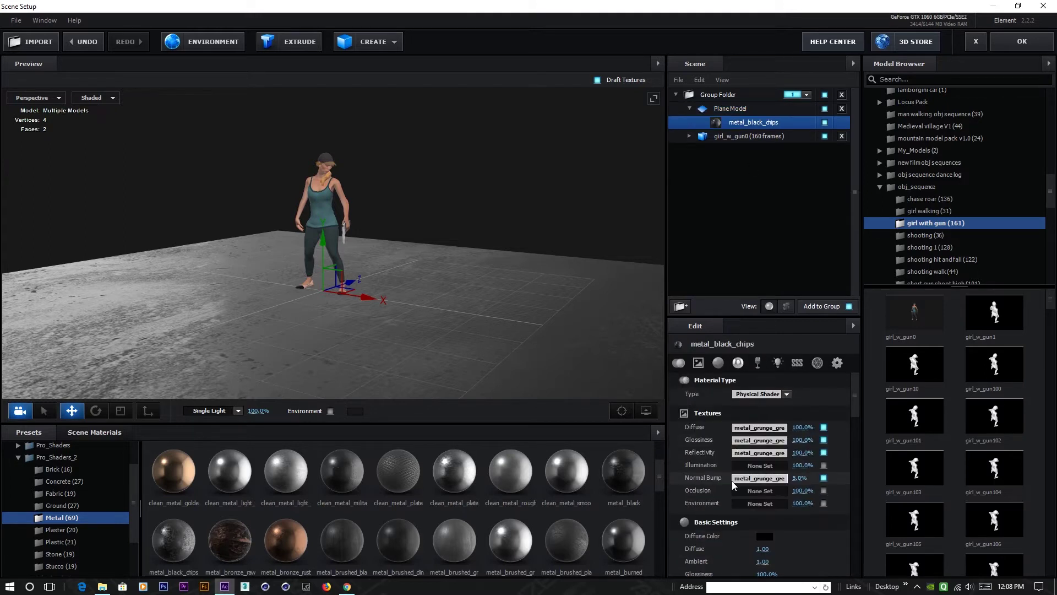
Select Plane Model and set its Reflect Mode to Mirror Surface.
scroll(732, 481, down, 3)
scroll(765, 508, down, 1)
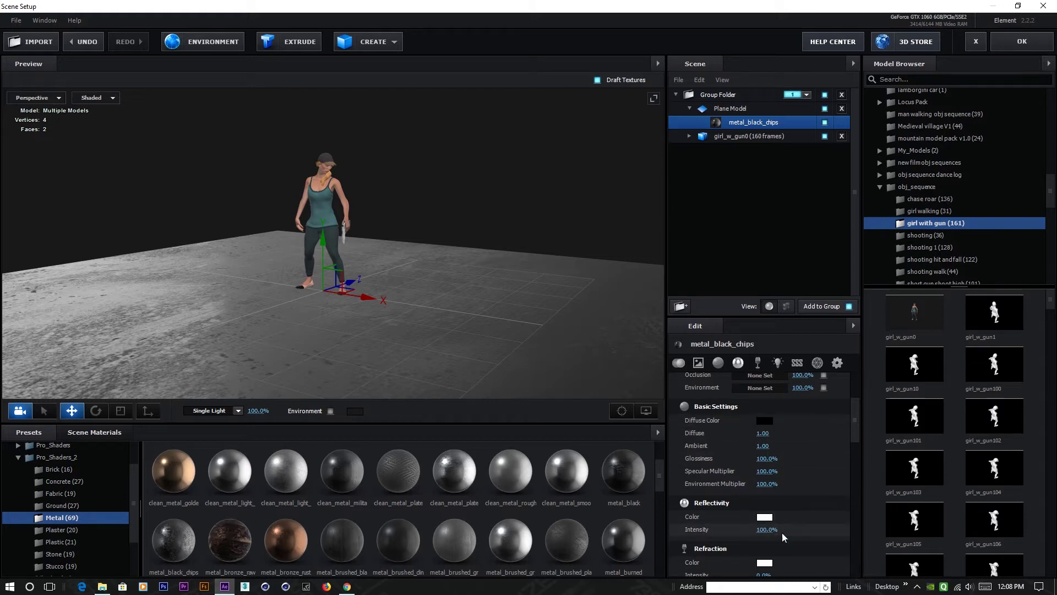
click(733, 113)
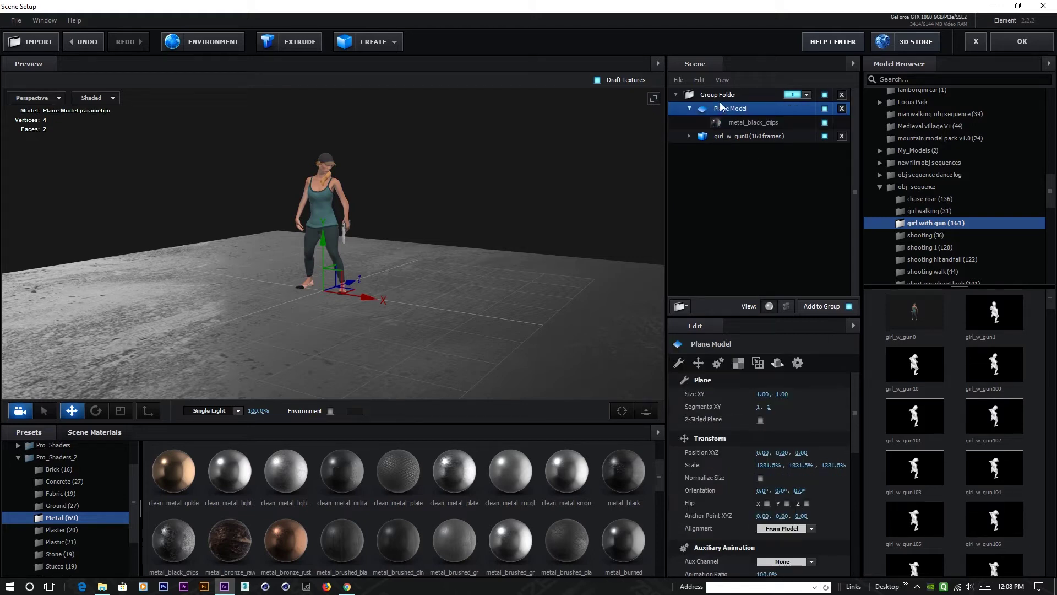
click(777, 363)
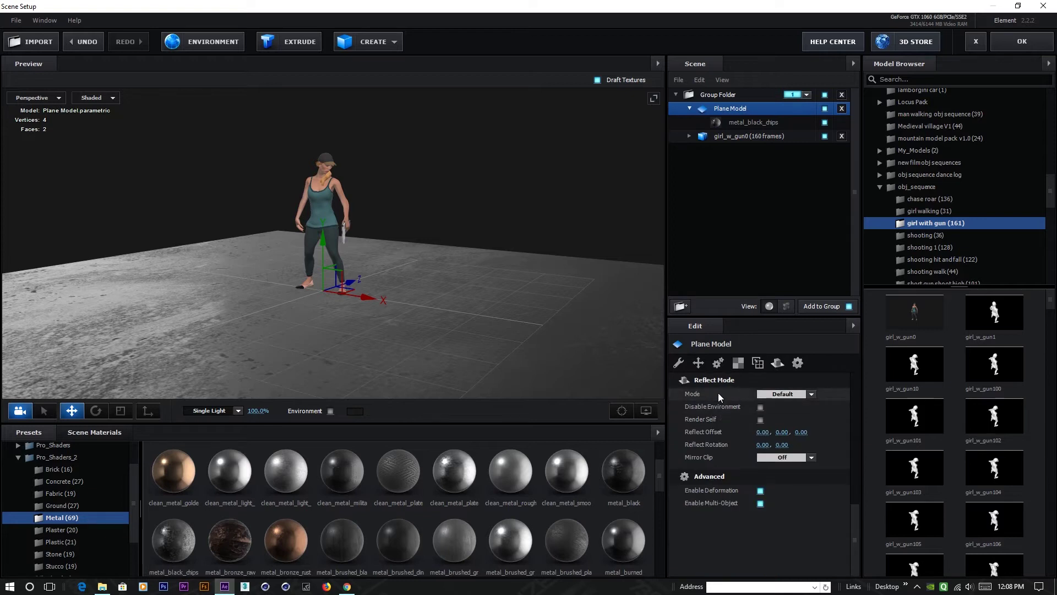
click(813, 394)
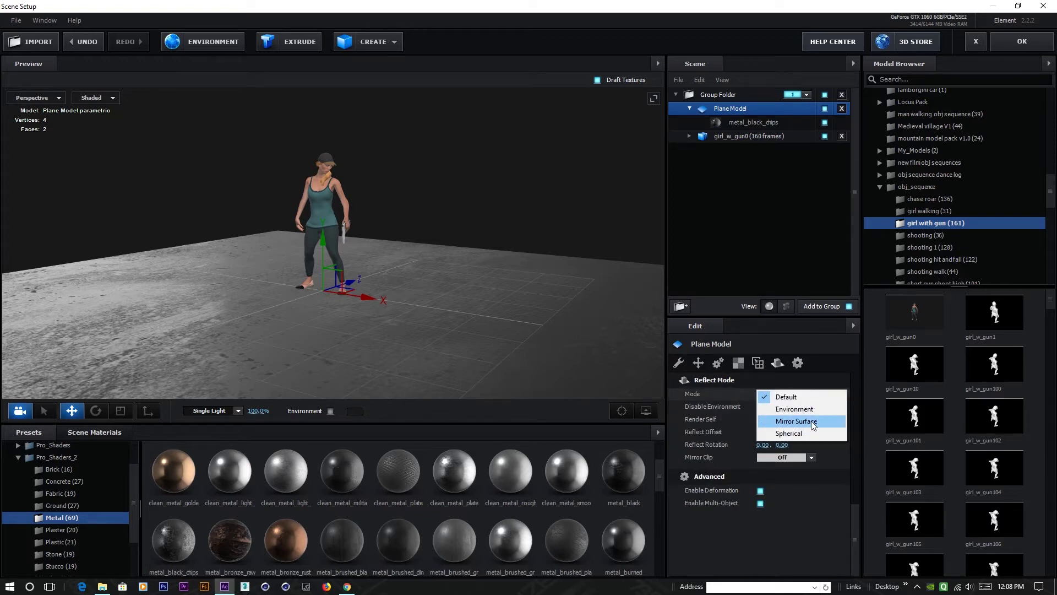
click(811, 421)
drag(467, 312, 350, 352)
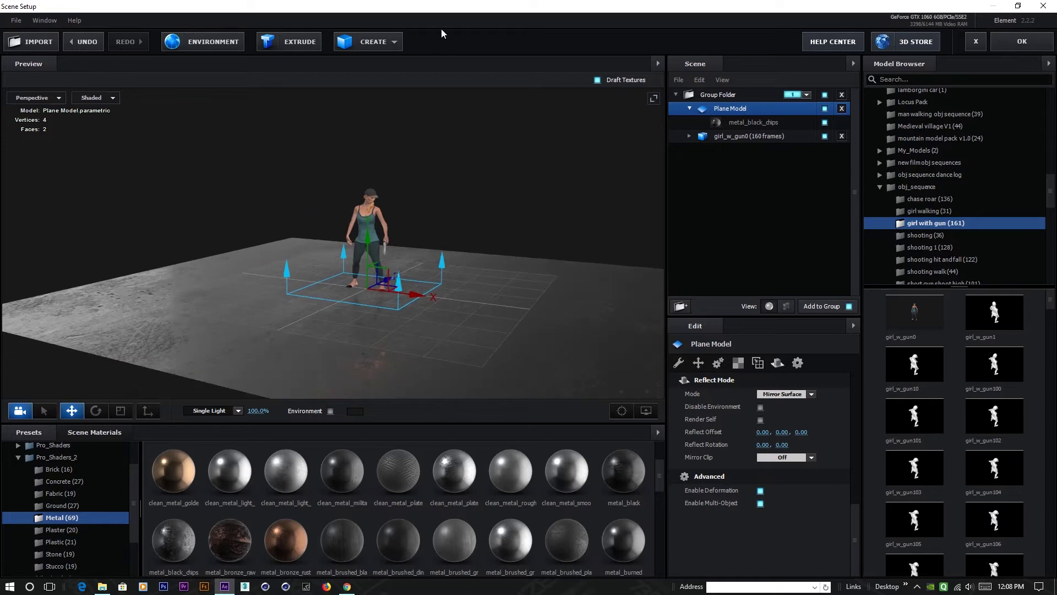
click(398, 42)
Add a box, move it to X -6.80, scale it to 100/539/1351%, raise to Y 2.54.
click(347, 66)
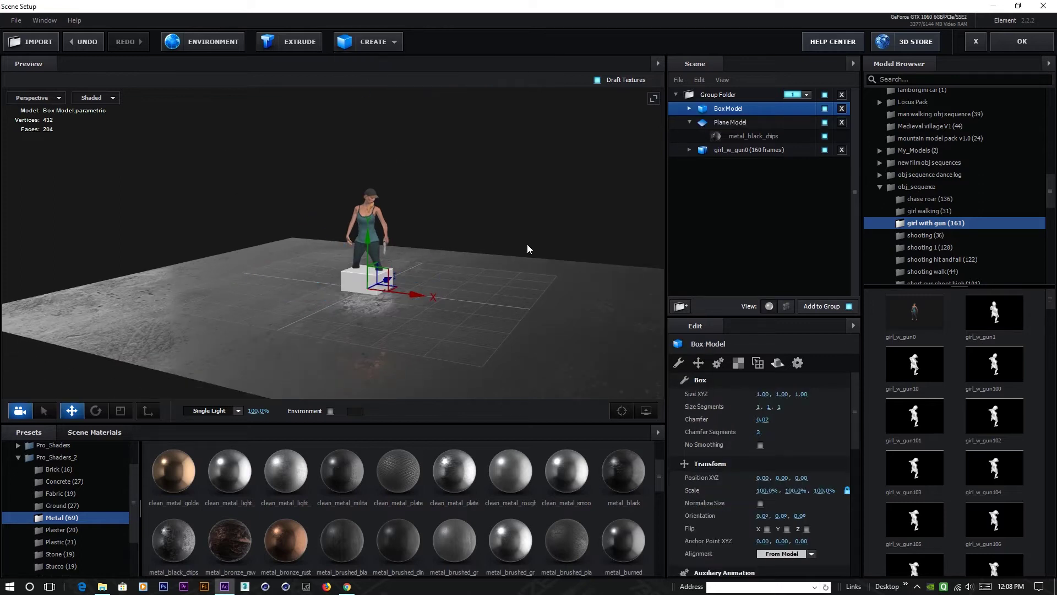
drag(418, 302, 209, 252)
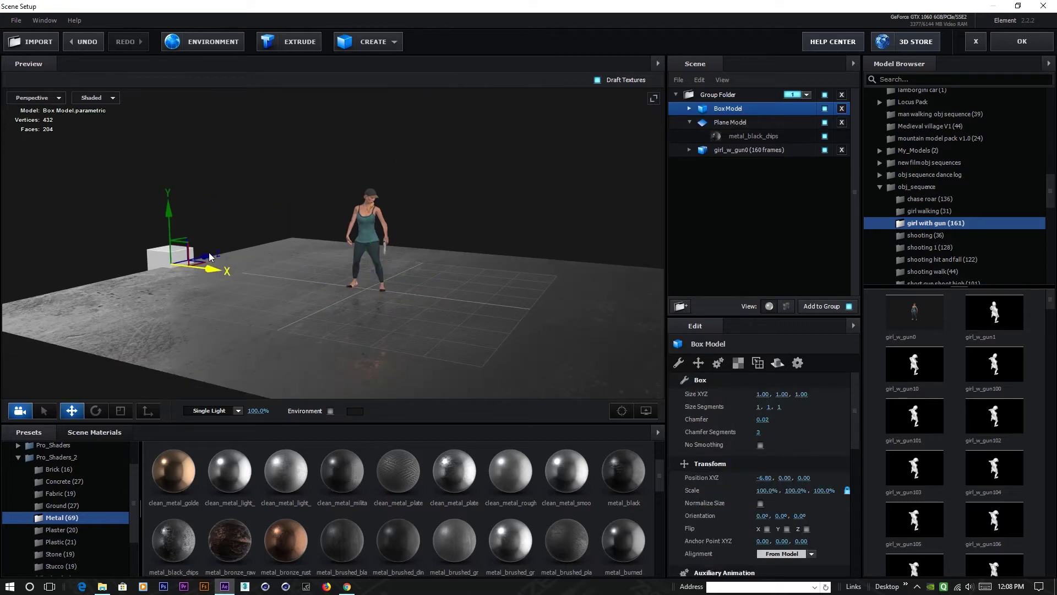
click(121, 413)
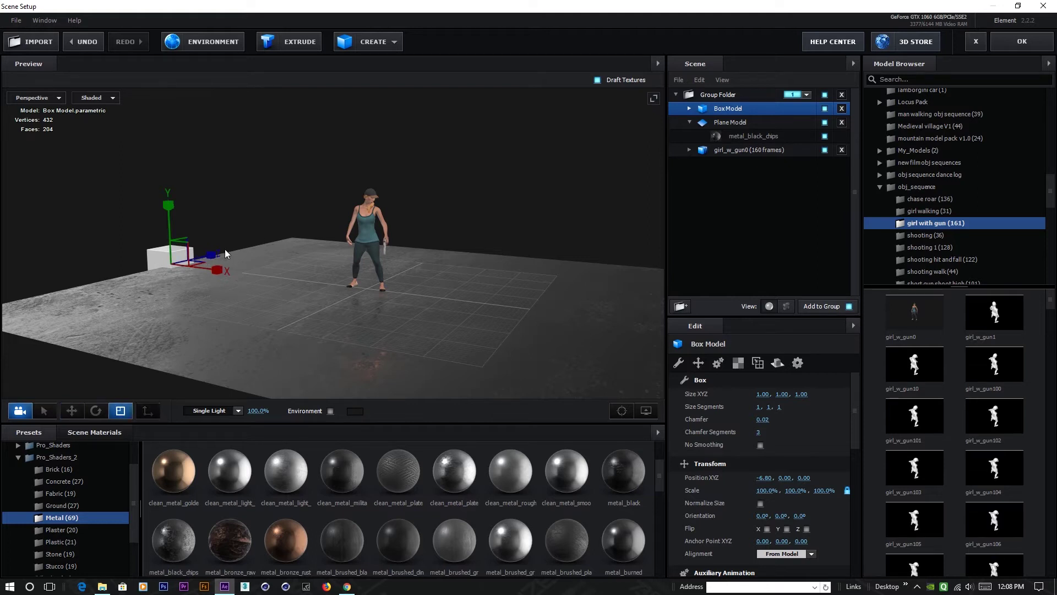
drag(213, 254, 309, 238)
drag(168, 205, 163, 137)
click(72, 411)
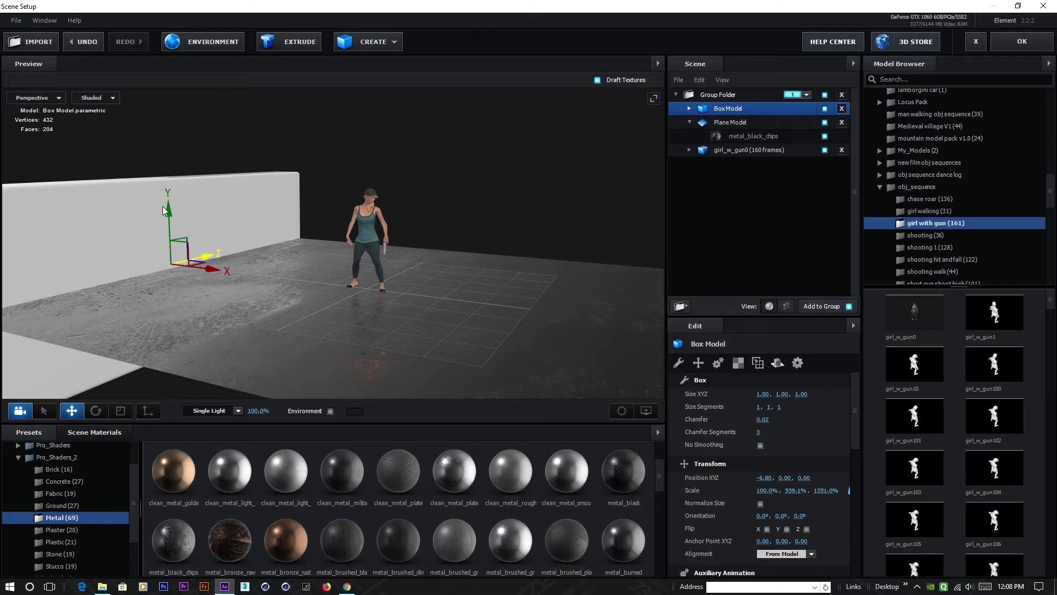
drag(168, 206, 167, 125)
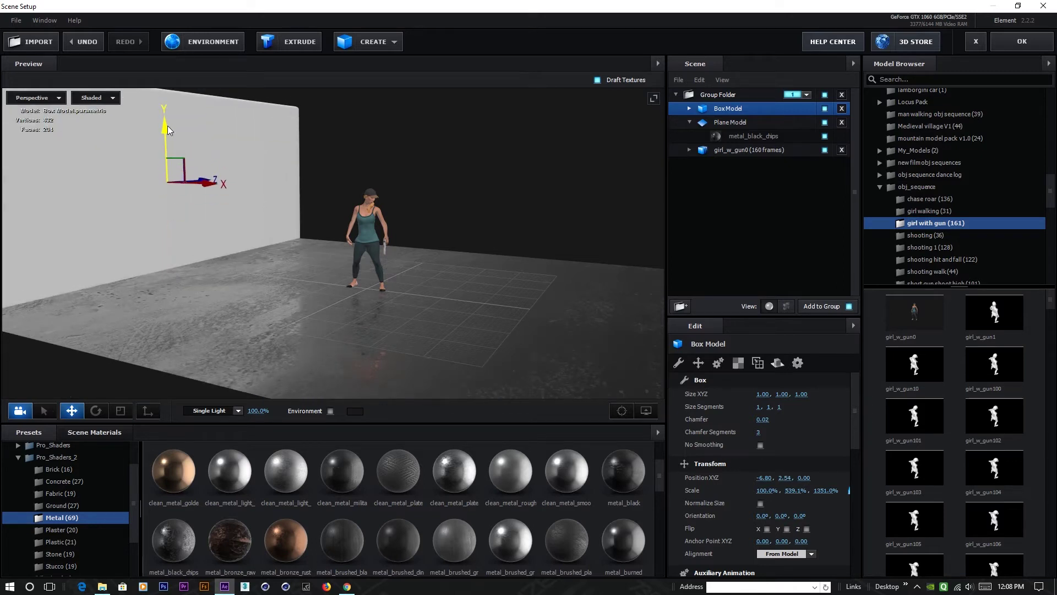
Apply a Concrete panel preset material to the wall.
drag(196, 358, 165, 385)
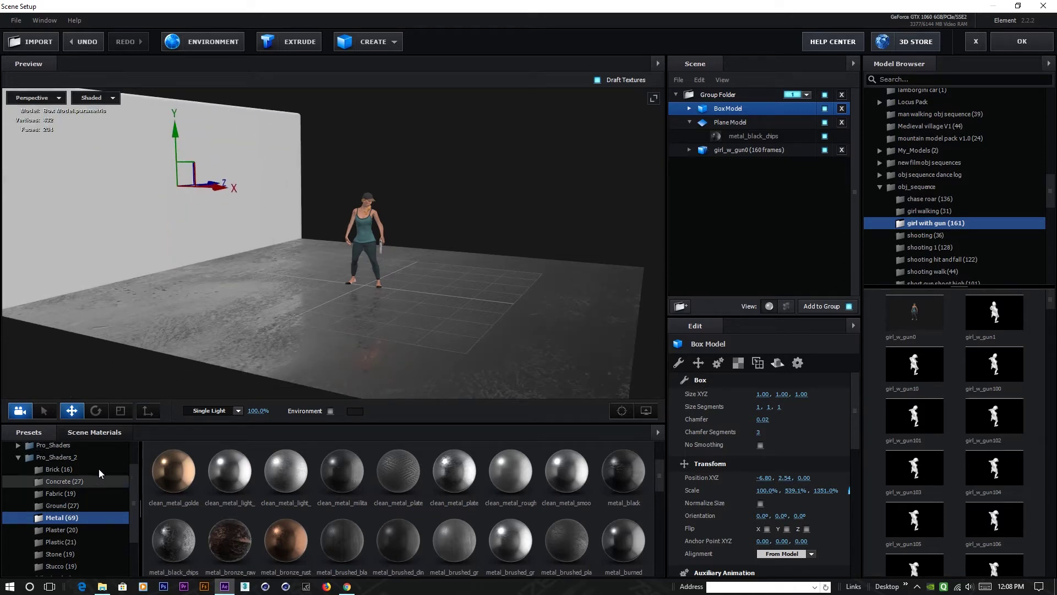
drag(232, 261, 194, 332)
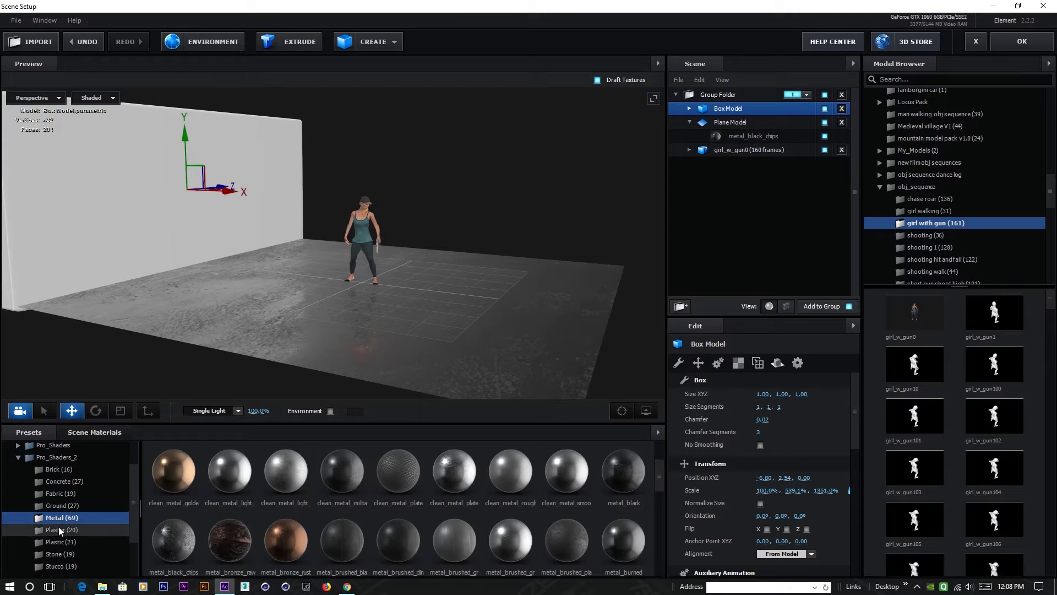
scroll(60, 514, up, 3)
scroll(50, 494, down, 3)
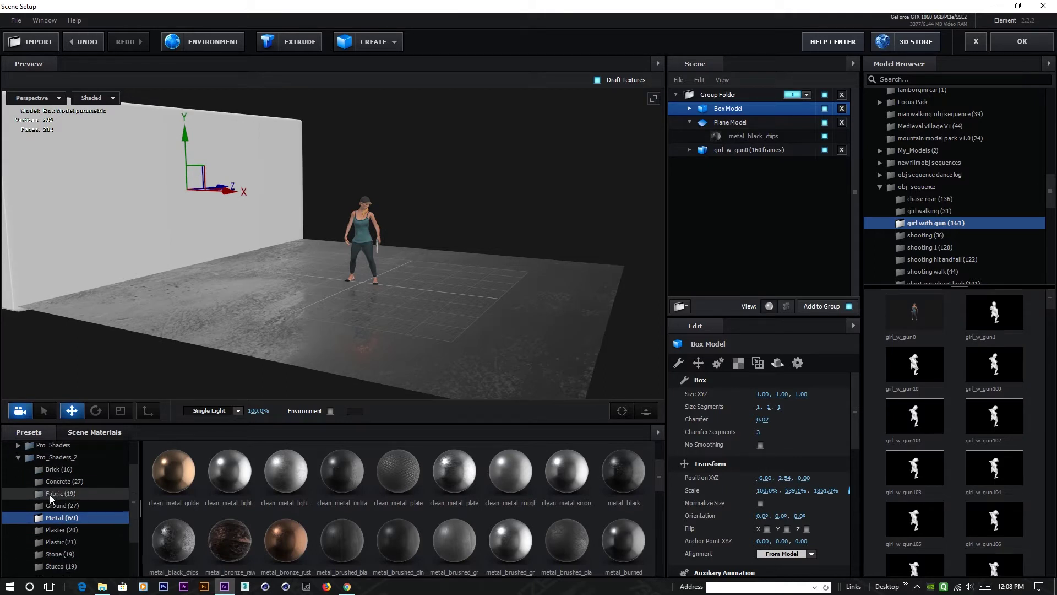
click(56, 480)
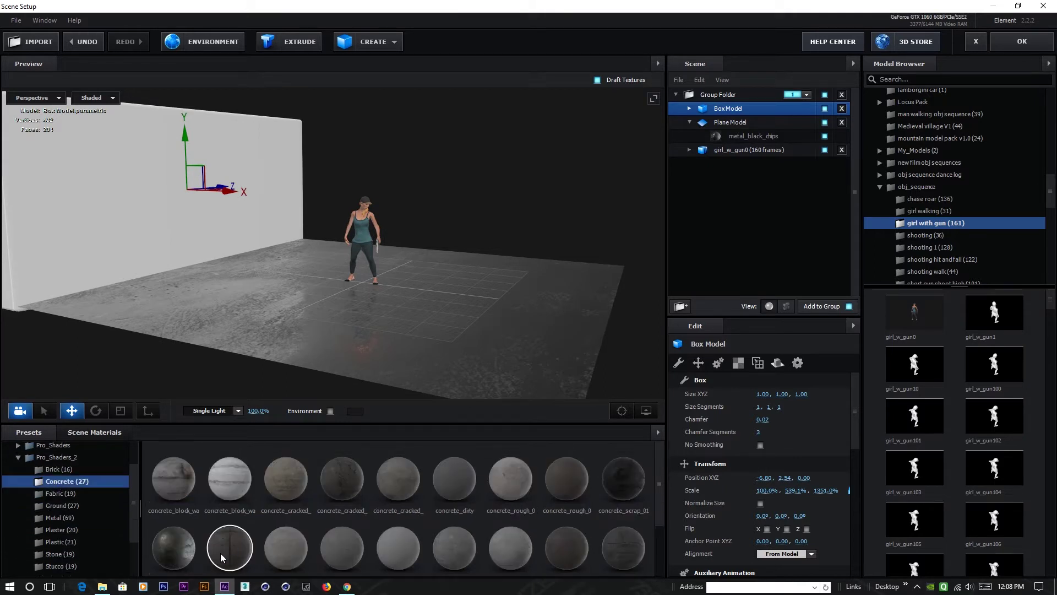
drag(232, 551, 131, 244)
drag(231, 246, 184, 184)
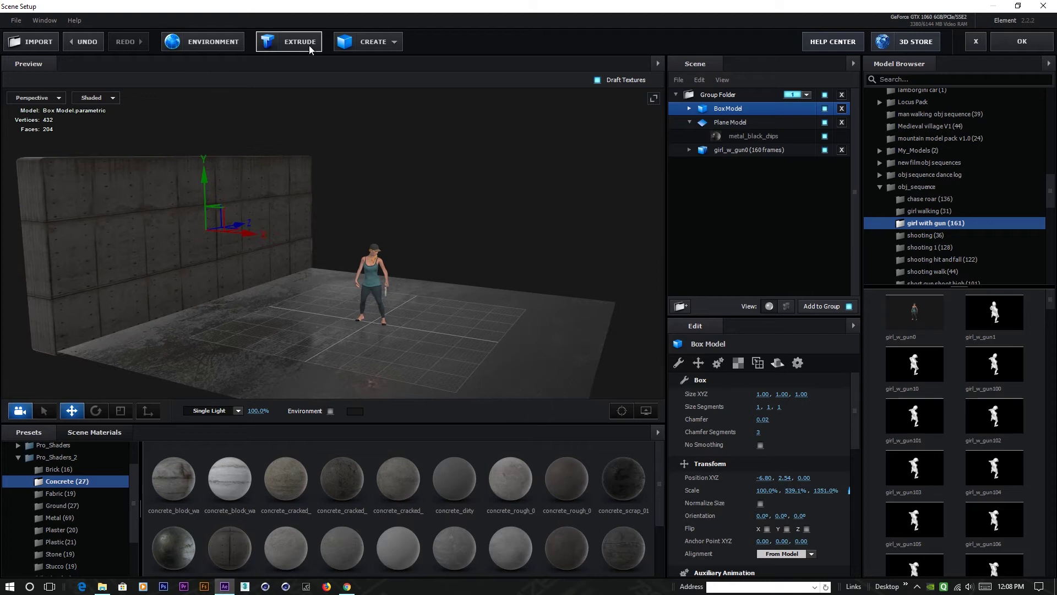
Duplicate the concrete wall and rotate the copy to 270° around Y.
click(94, 411)
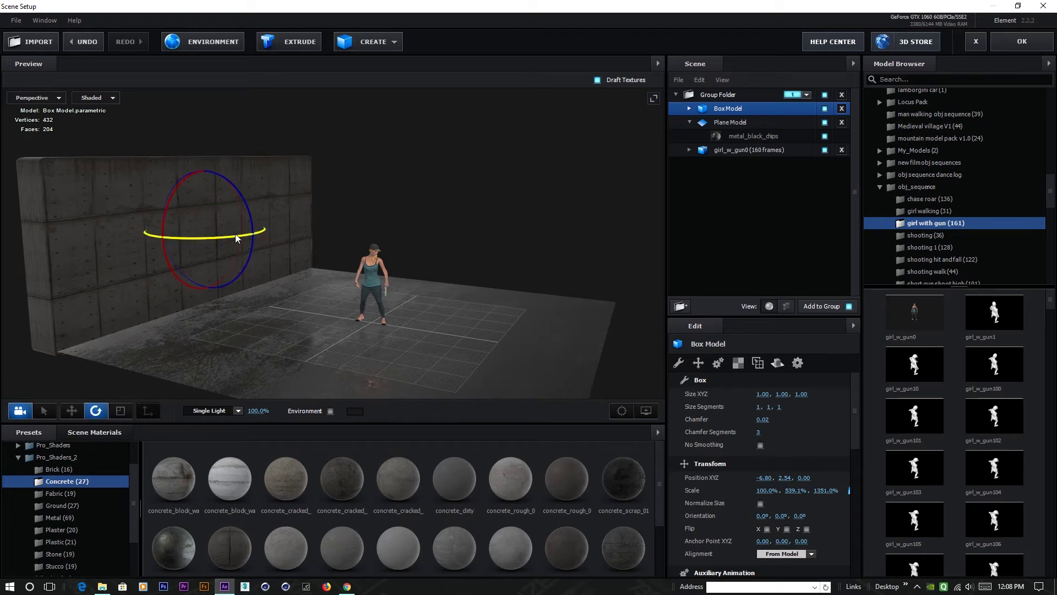
key(ctrl+d)
drag(229, 237, 176, 253)
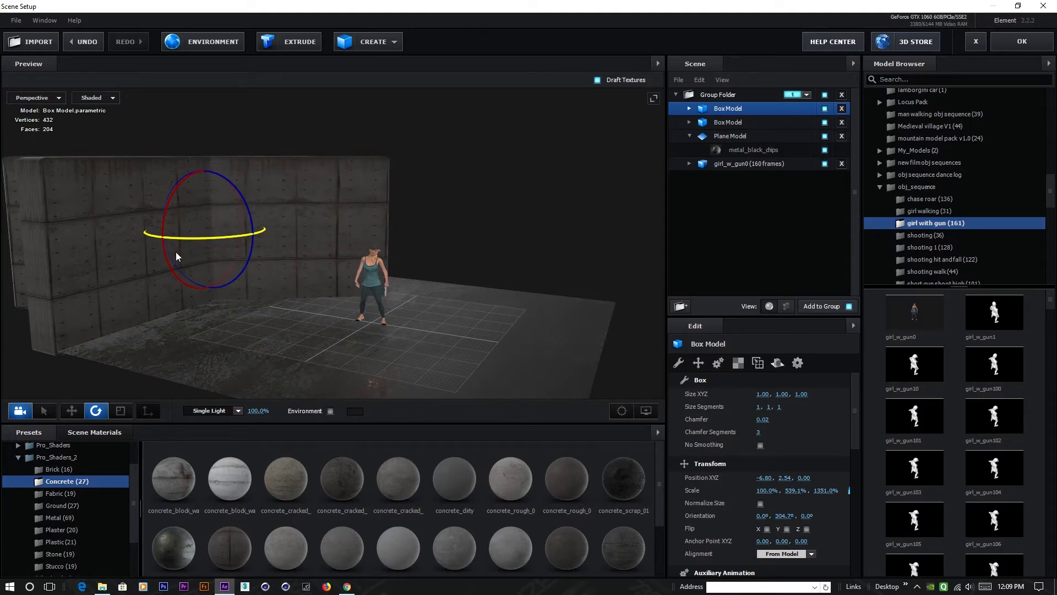
drag(176, 252, 117, 263)
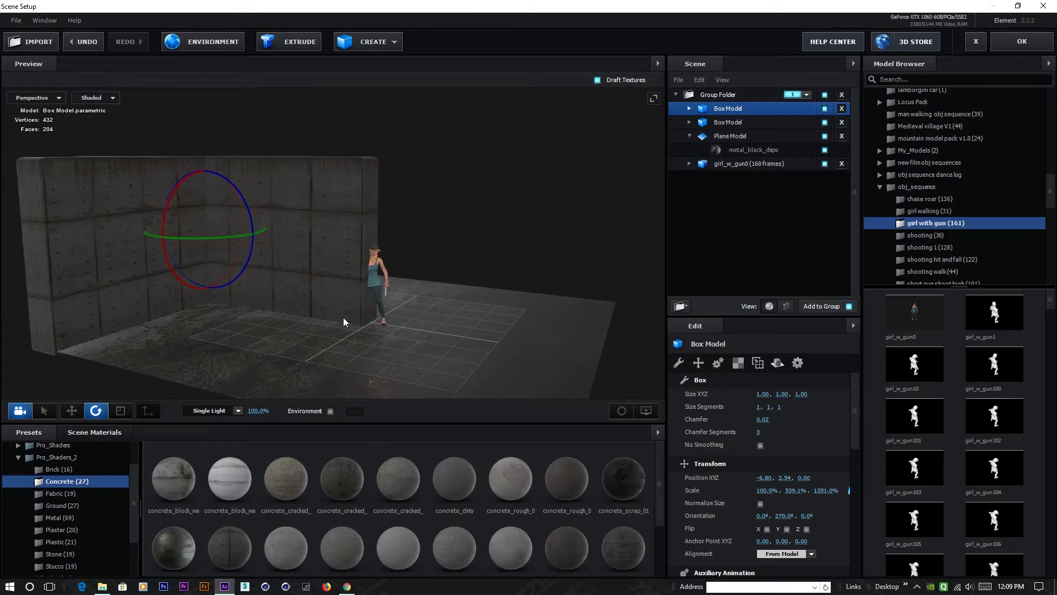
drag(421, 302, 257, 363)
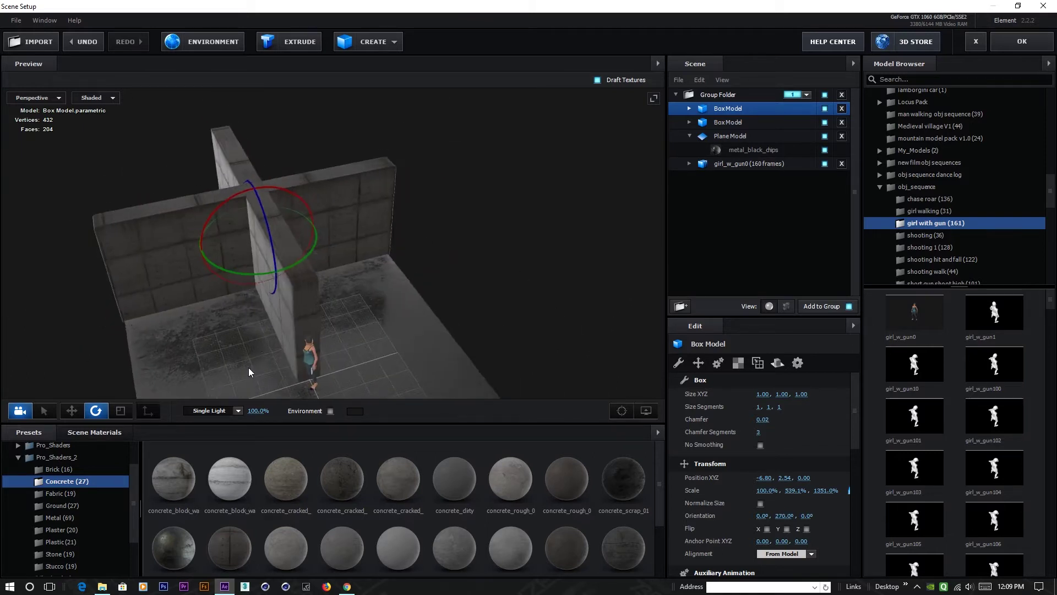
Move the duplicate wall to Z 6.94 so it meets the side wall.
click(71, 411)
drag(292, 246, 424, 234)
drag(255, 296, 276, 236)
drag(347, 182, 221, 243)
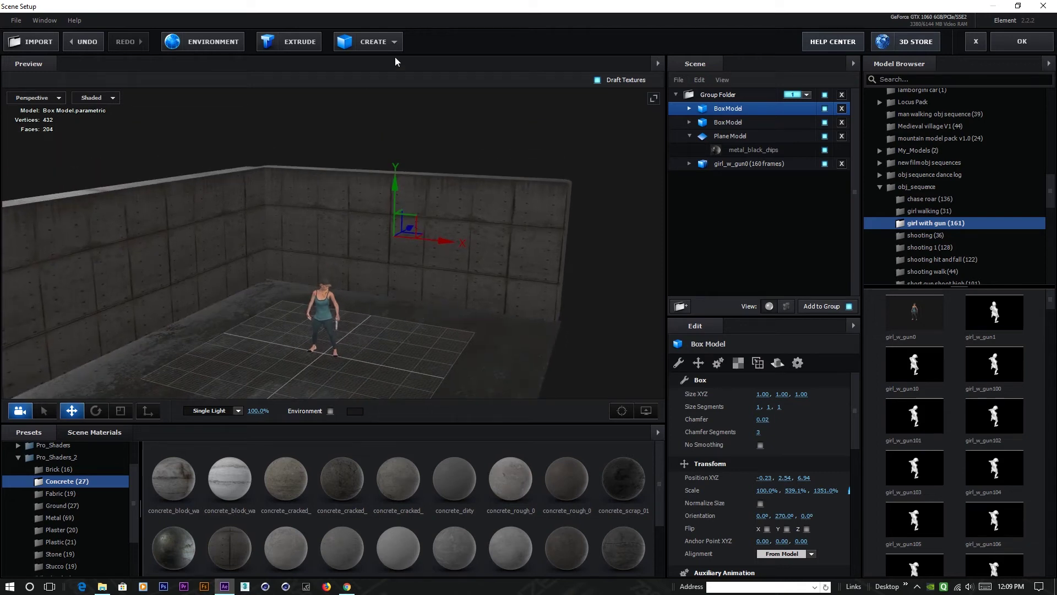
Add another box and apply the concrete_block_wall_02 material to it.
click(368, 42)
click(348, 68)
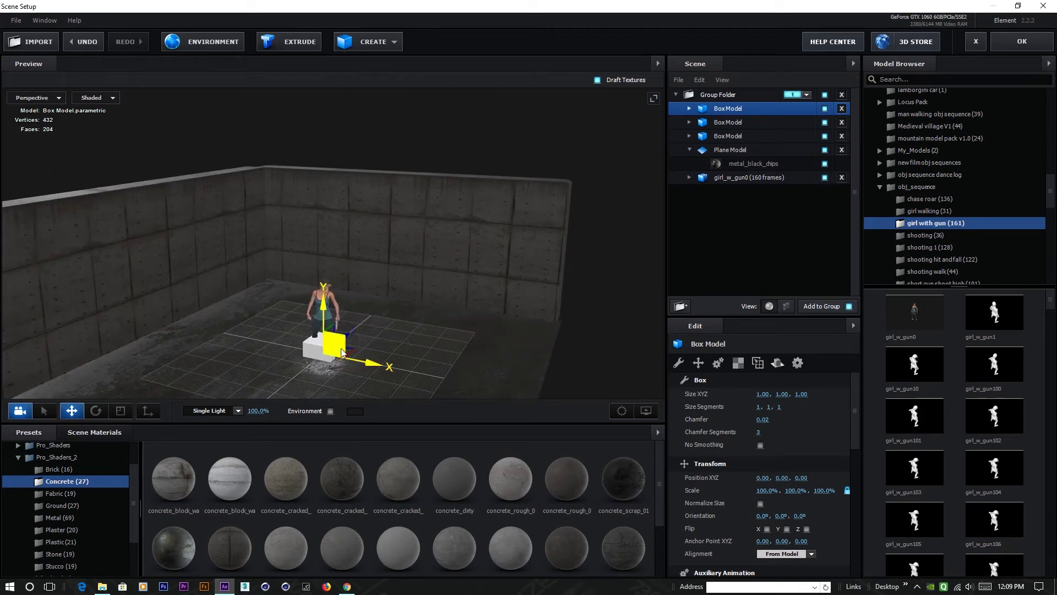
drag(411, 328, 289, 342)
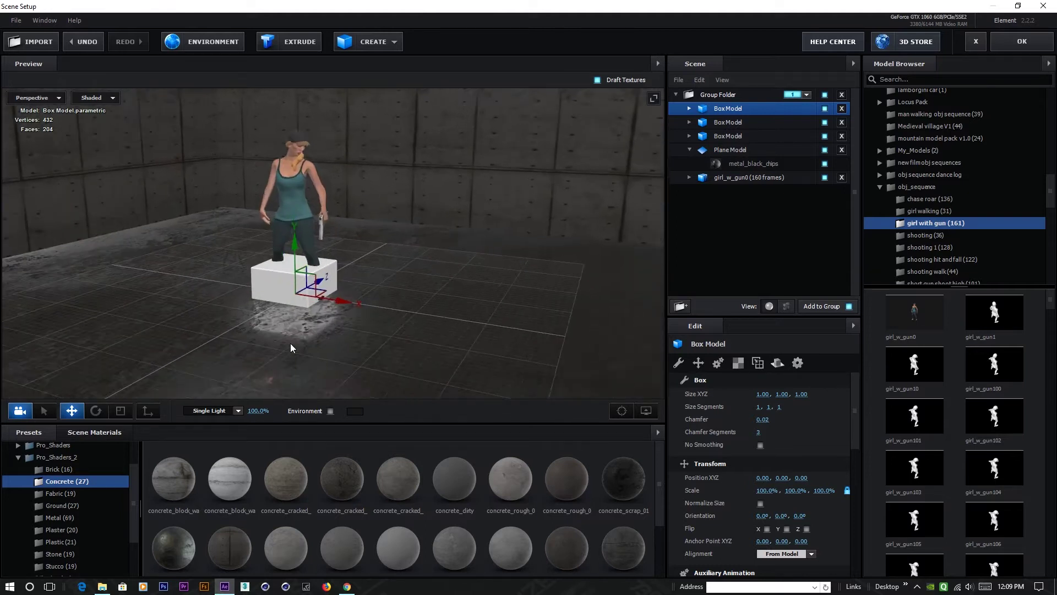
drag(230, 478, 330, 342)
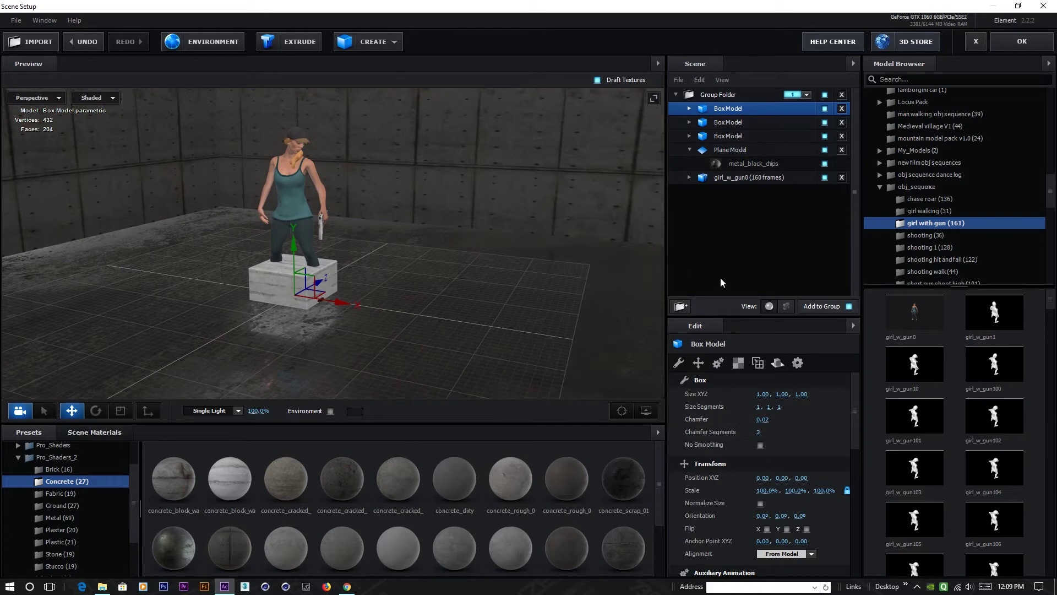
Darken the concrete_block_wall_02 diffuse colour to grey 979797.
click(689, 108)
click(746, 124)
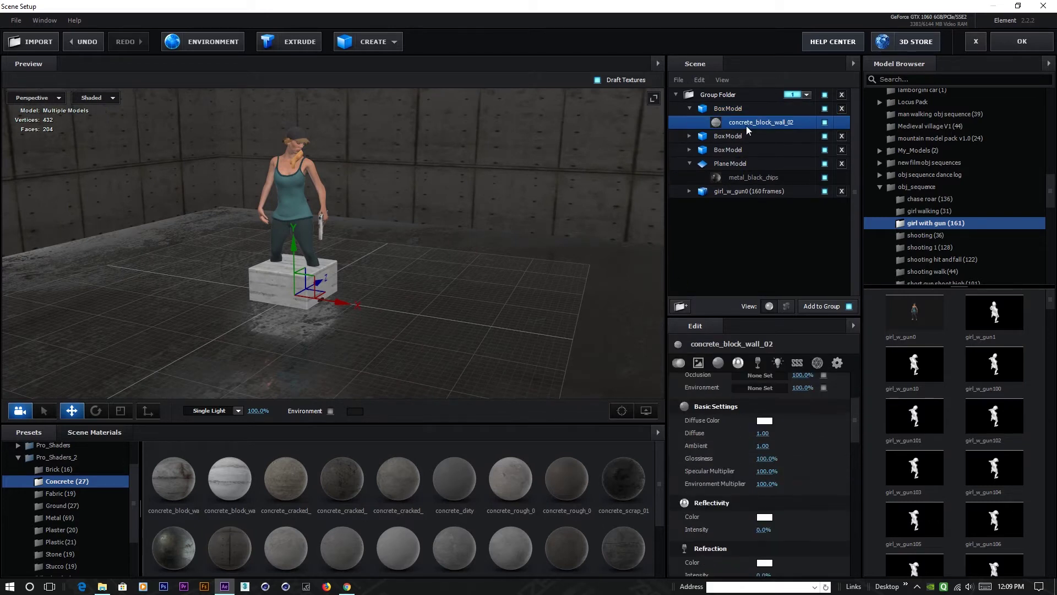
click(764, 421)
mouse_move(682, 421)
mouse_down()
mouse_move(668, 440)
mouse_move(668, 428)
mouse_up()
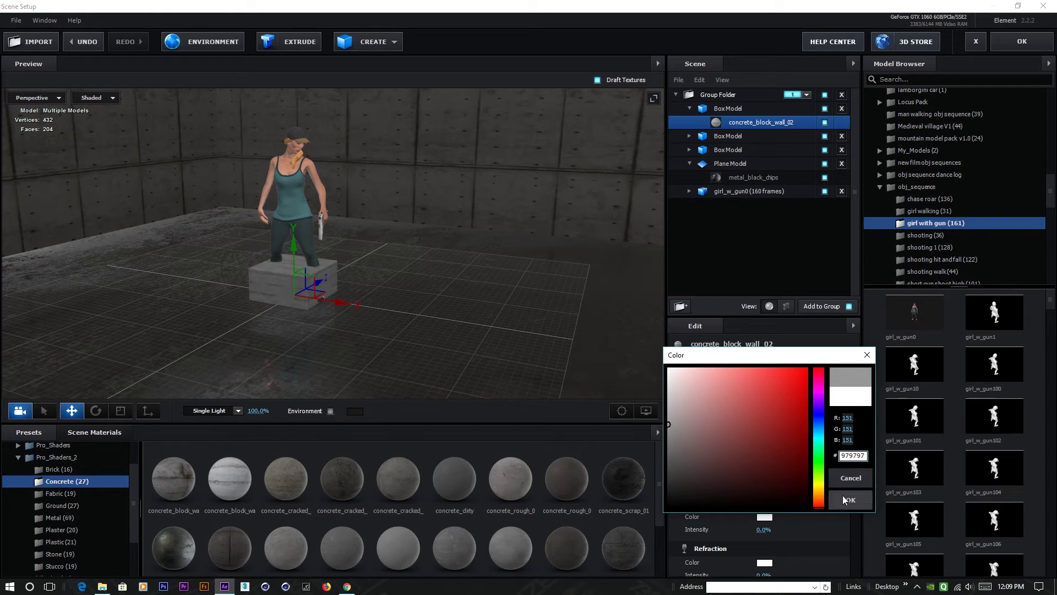
click(851, 499)
Move the small box to the left side of the floor.
scroll(400, 332, down, 2)
drag(401, 332, 464, 374)
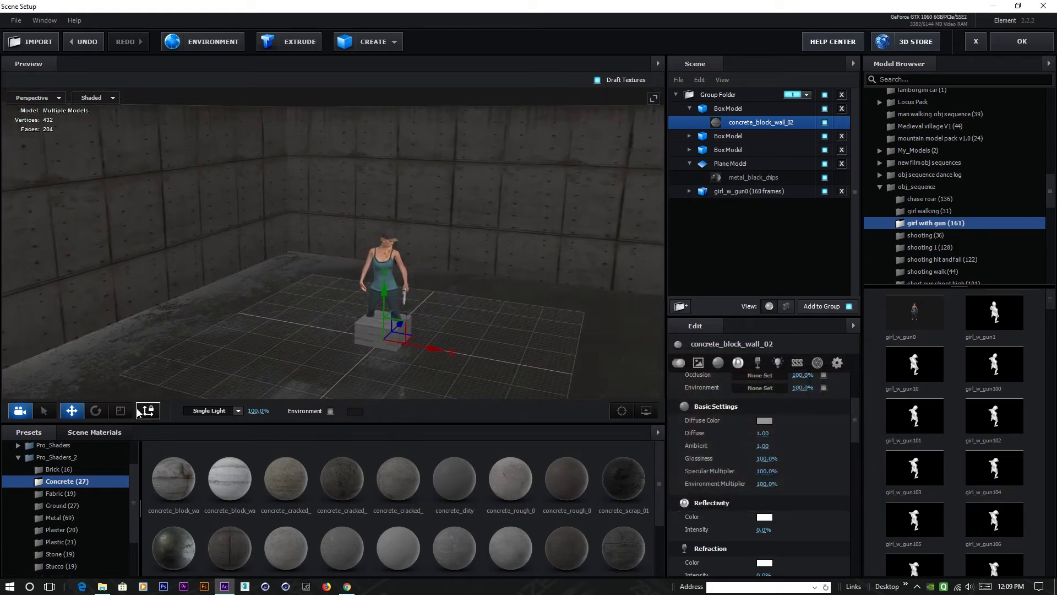
click(120, 411)
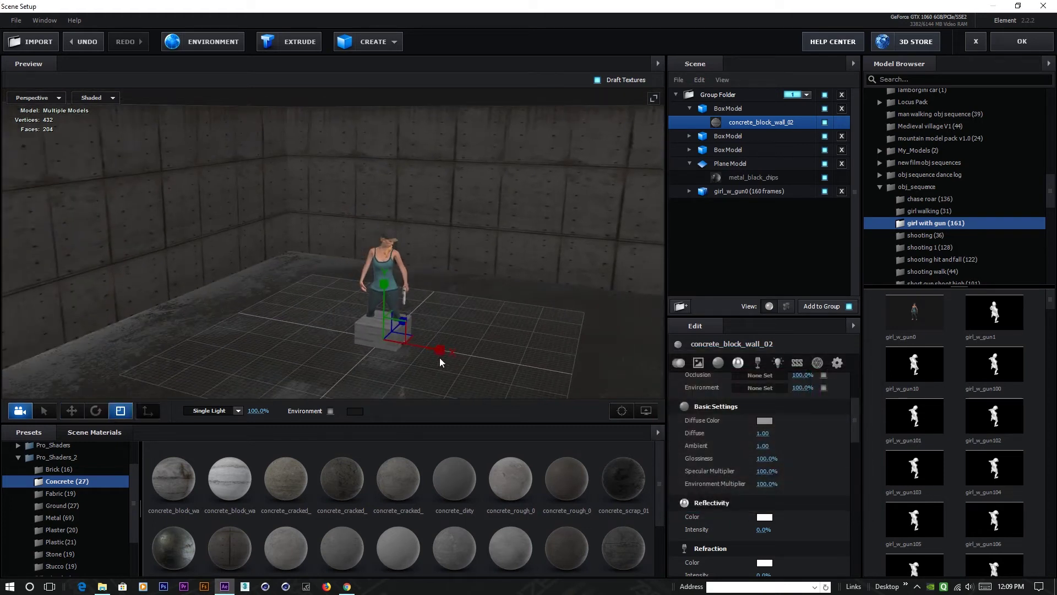
click(72, 411)
drag(436, 348, 200, 314)
scroll(190, 344, up, 5)
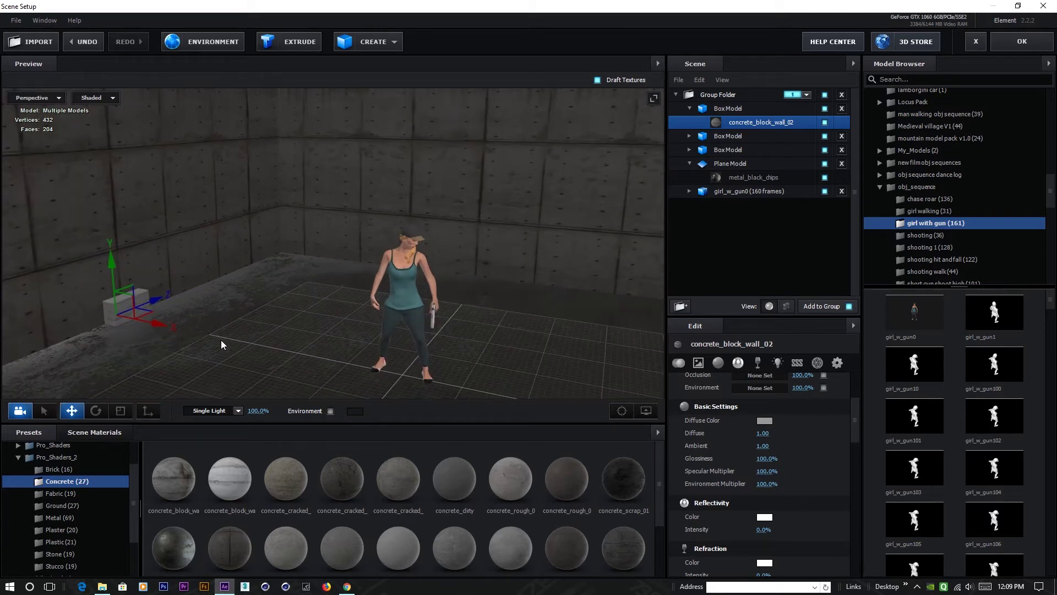
Scale and move the box into a thin, wall-height pillar against the wall.
click(120, 411)
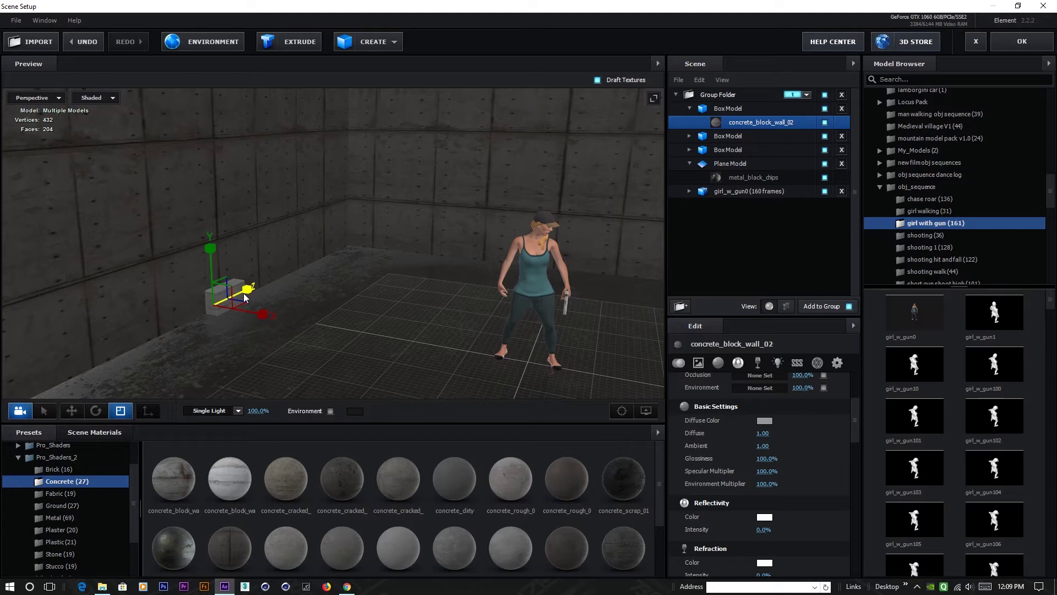
drag(243, 293, 249, 291)
click(71, 411)
drag(209, 267, 208, 165)
scroll(311, 275, down, 2)
scroll(213, 317, up, 2)
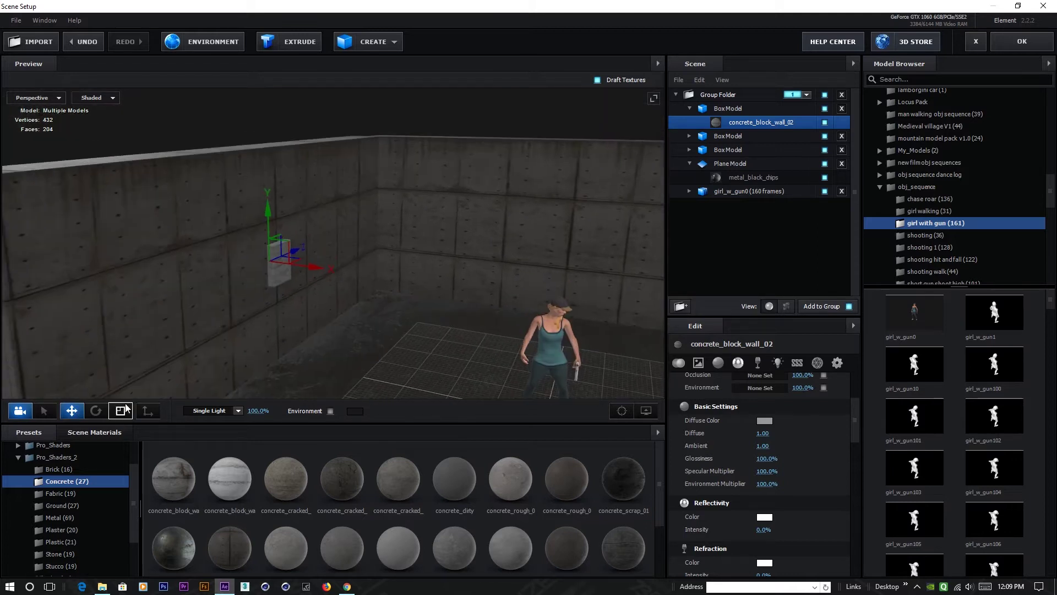
click(120, 411)
drag(267, 212, 259, 113)
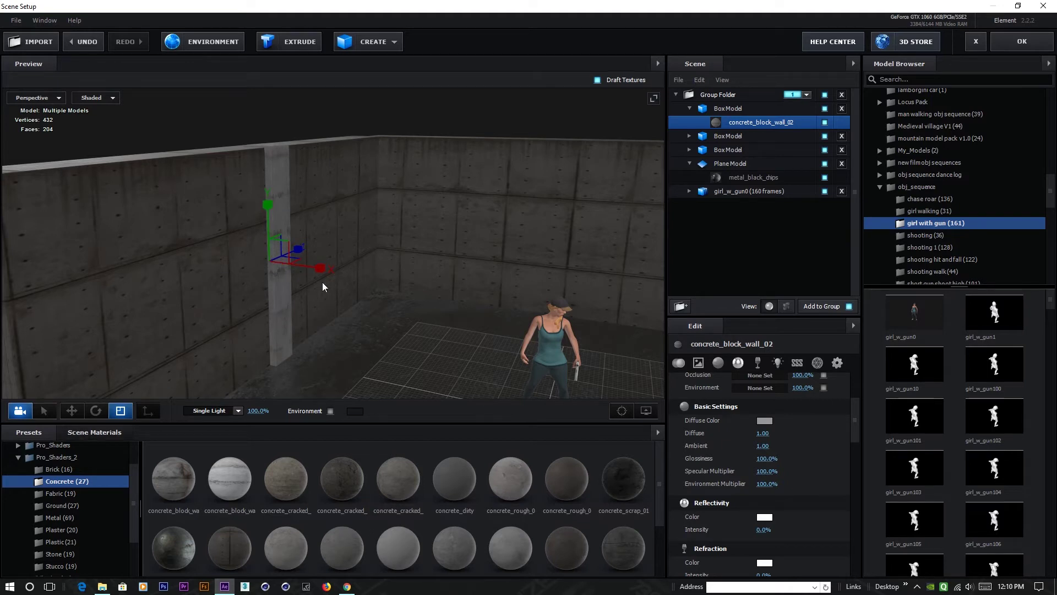
drag(321, 268, 329, 269)
drag(366, 316, 300, 331)
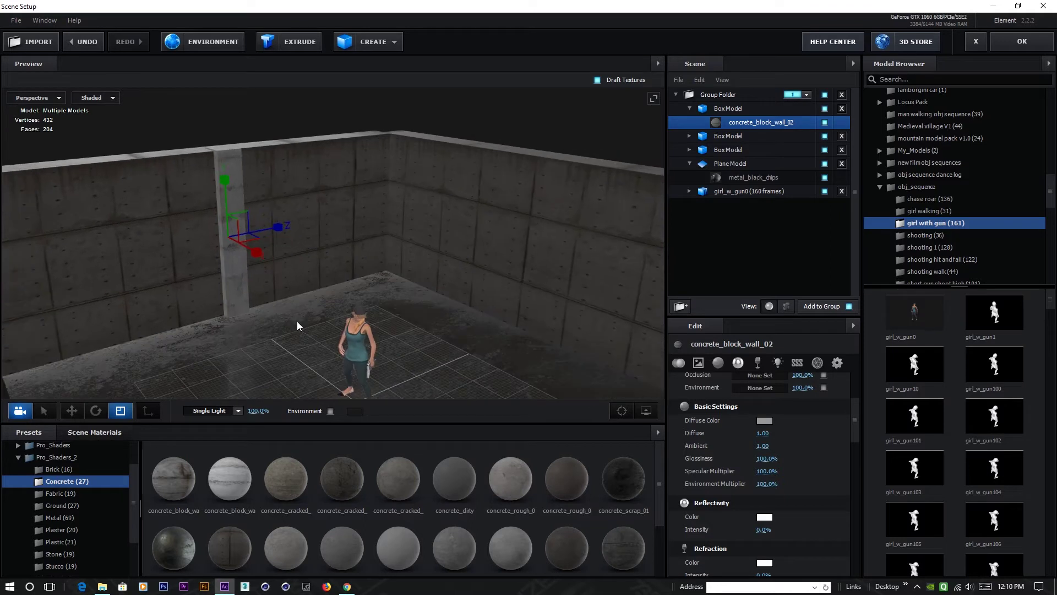
click(75, 411)
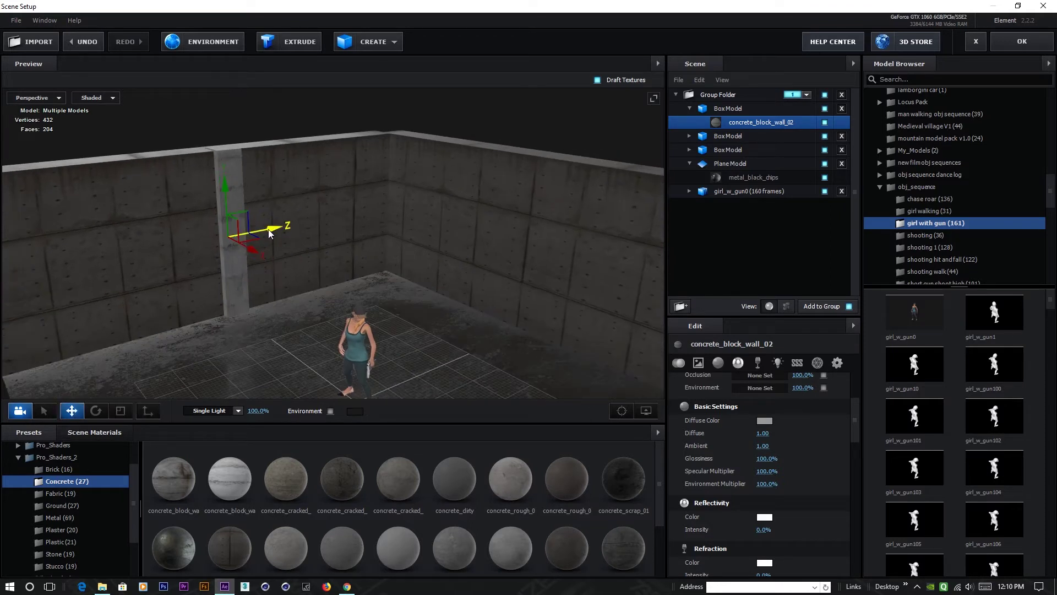
Duplicate the pillar and slide the copies along the walls.
key(ctrl+d)
drag(274, 231, 416, 211)
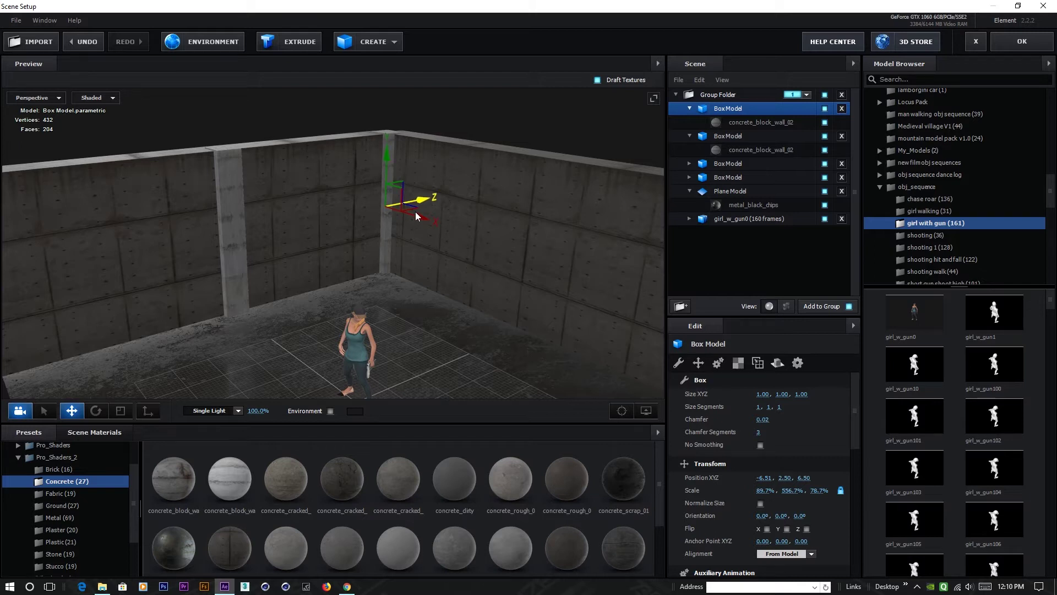
drag(450, 284, 392, 263)
key(ctrl+d)
drag(418, 304, 331, 340)
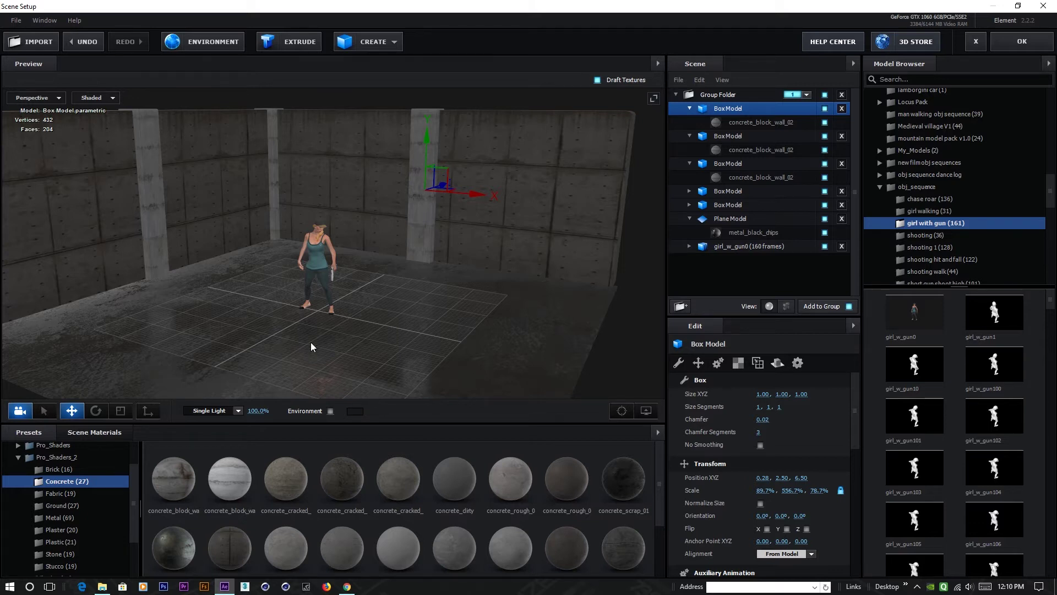
click(285, 322)
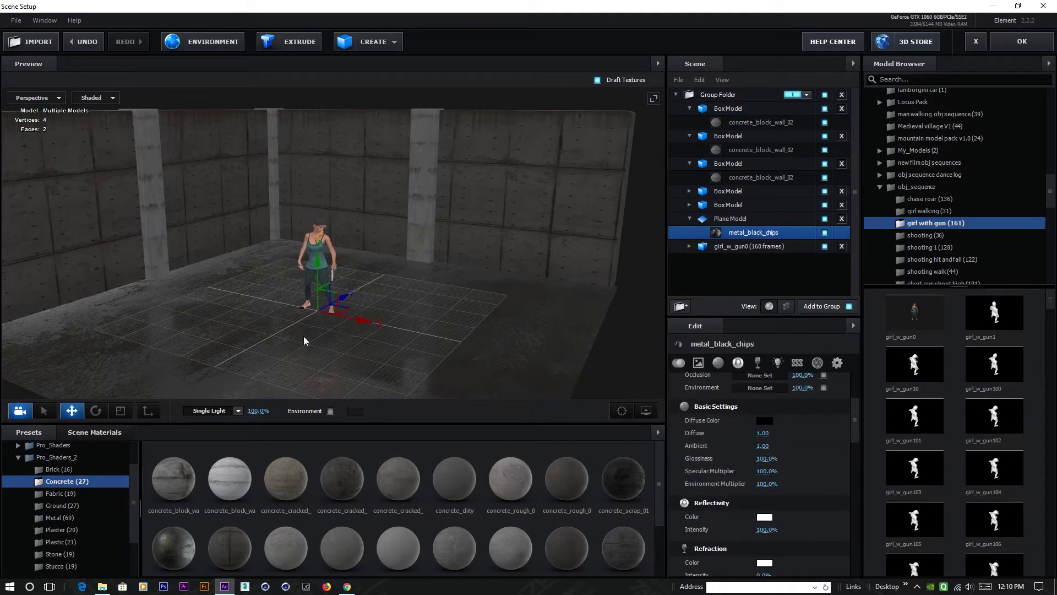
mouse_move(358, 347)
mouse_down()
mouse_move(381, 342)
mouse_move(402, 365)
mouse_move(365, 349)
mouse_up()
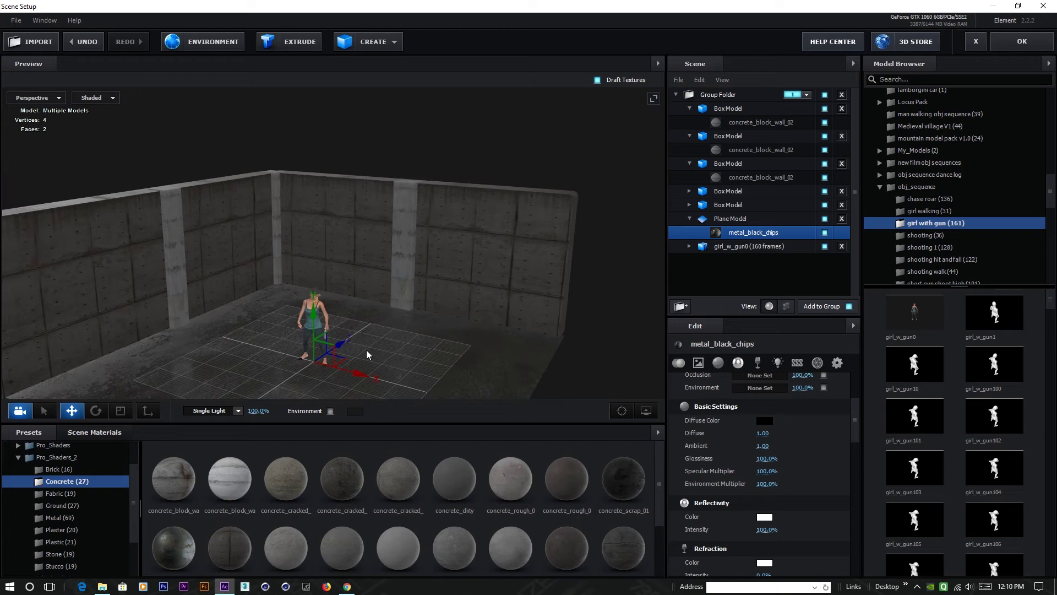
Duplicate the floor Plane Model and raise the copy on Y to form a ceiling.
drag(313, 320, 304, 157)
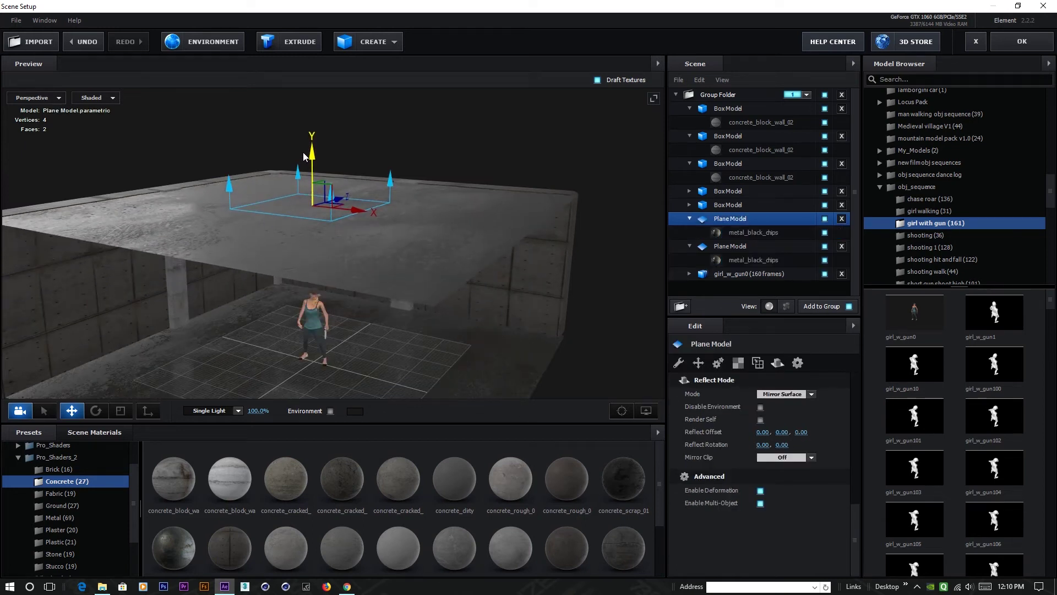
drag(300, 345, 251, 320)
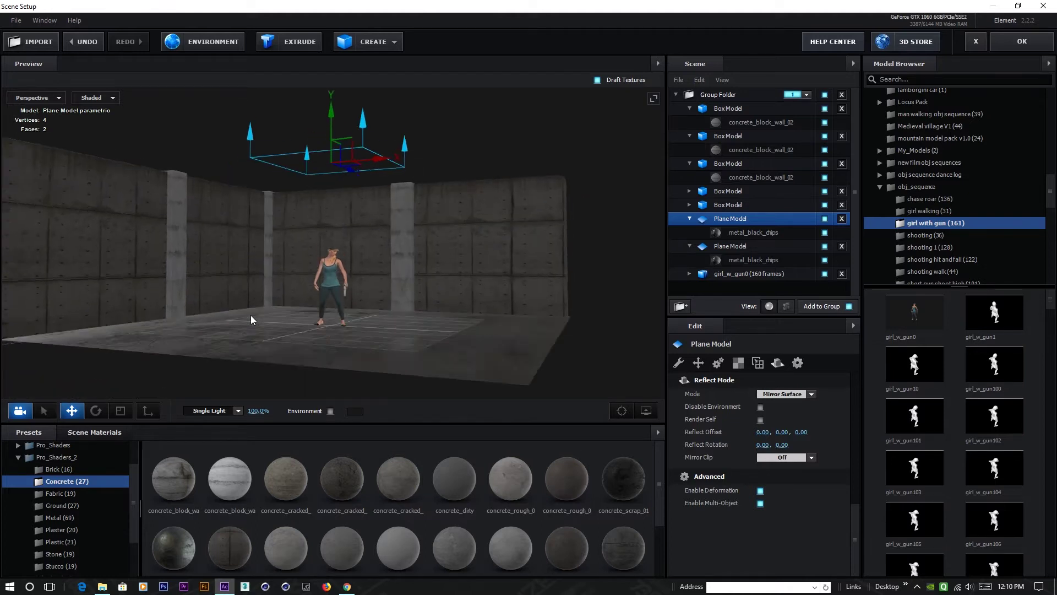
drag(319, 252, 270, 255)
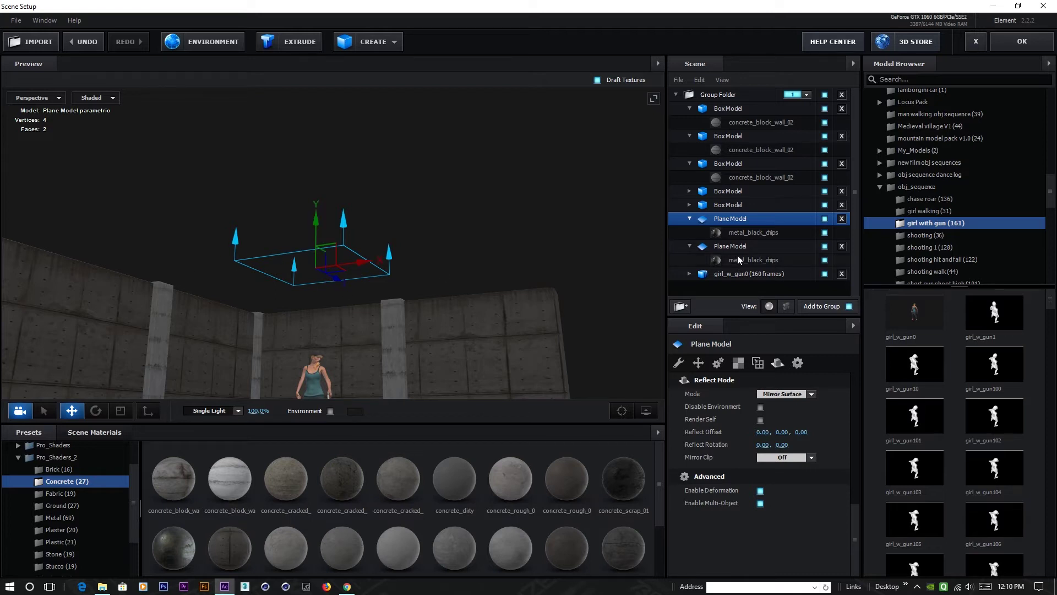
Enable Draw Backfaces on the ceiling plane's material so its underside renders from inside.
click(747, 232)
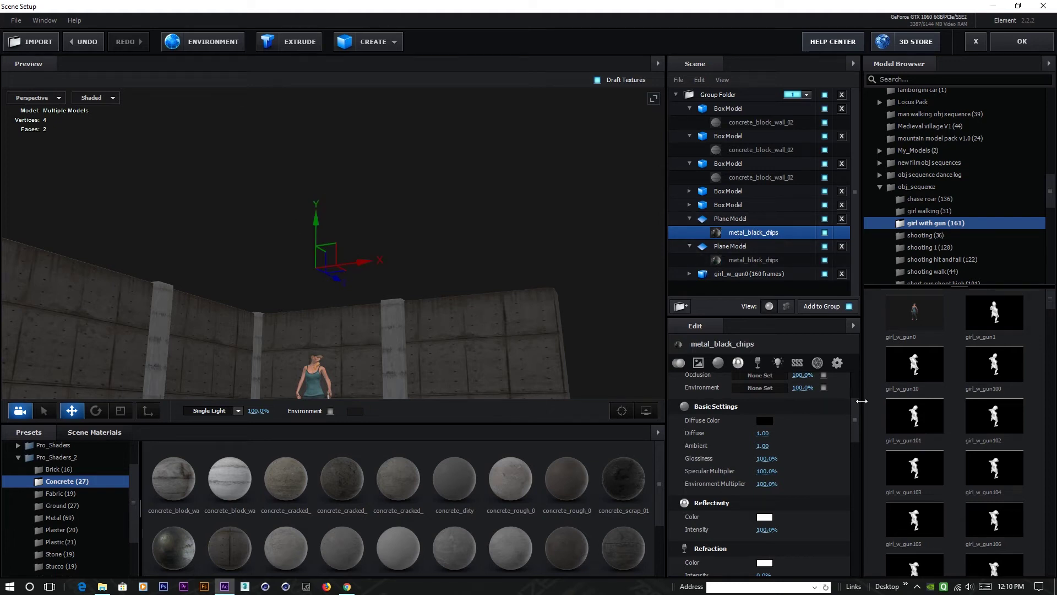
click(836, 365)
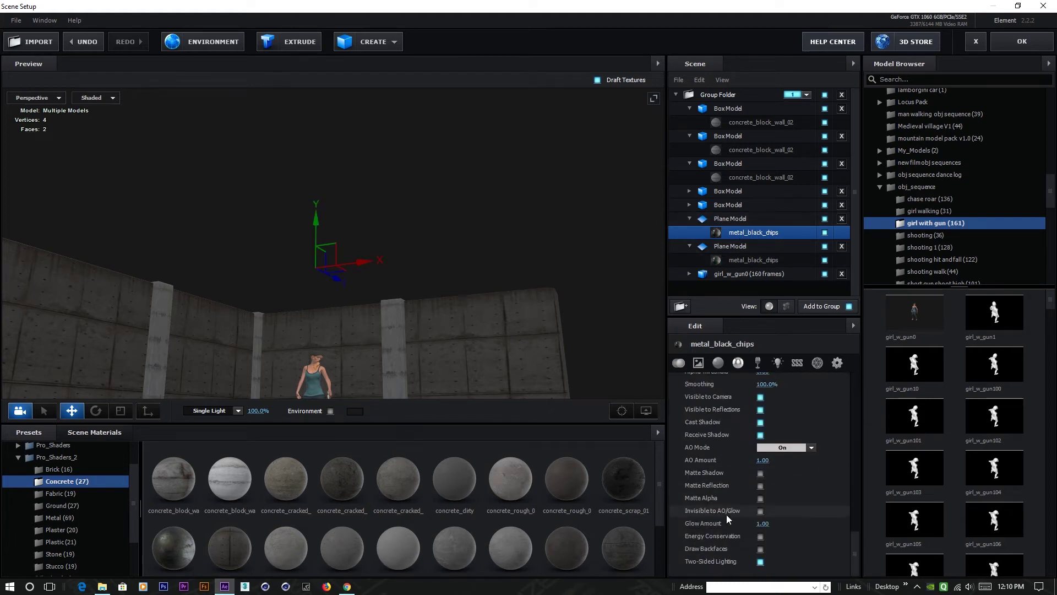
click(760, 549)
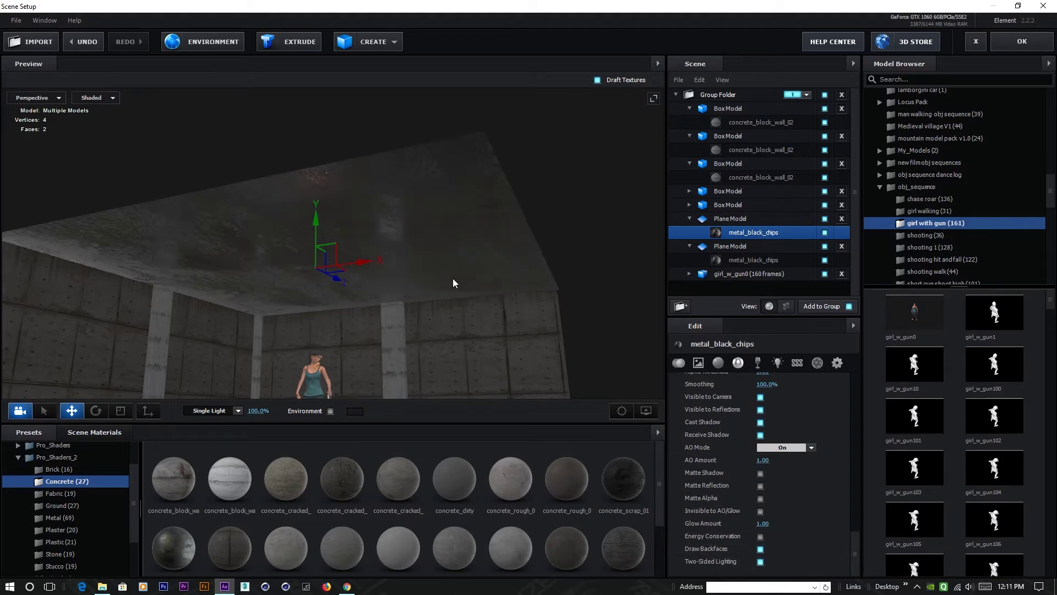
mouse_move(464, 294)
mouse_down()
mouse_move(440, 303)
mouse_move(458, 287)
mouse_move(355, 345)
mouse_move(386, 302)
mouse_move(365, 299)
mouse_move(394, 299)
mouse_move(378, 338)
mouse_move(389, 268)
mouse_move(339, 295)
mouse_move(362, 276)
mouse_move(393, 276)
mouse_move(246, 306)
mouse_move(265, 307)
mouse_up()
drag(397, 315, 364, 320)
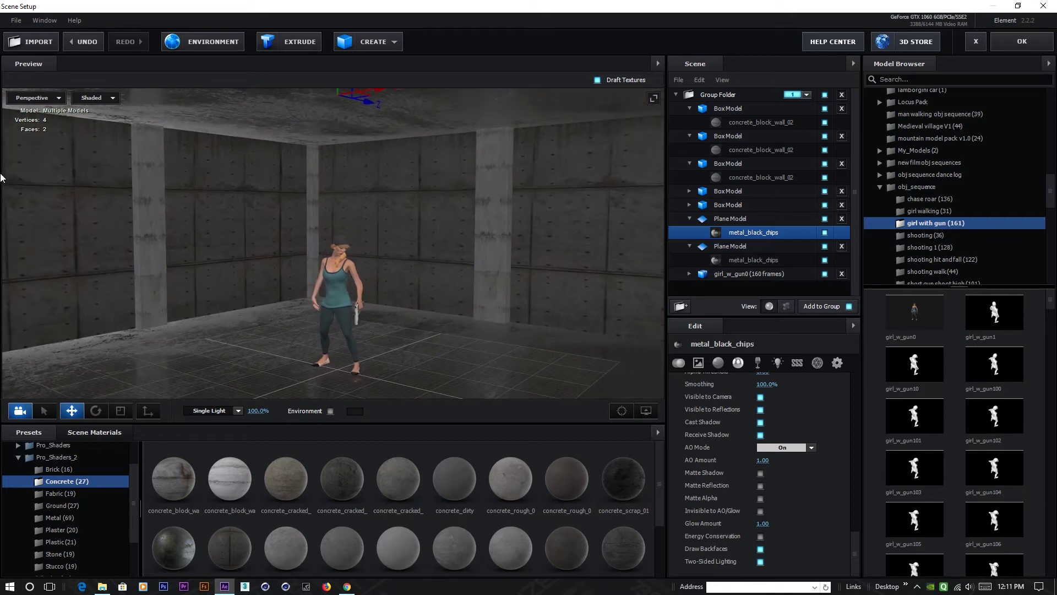
drag(210, 258, 276, 259)
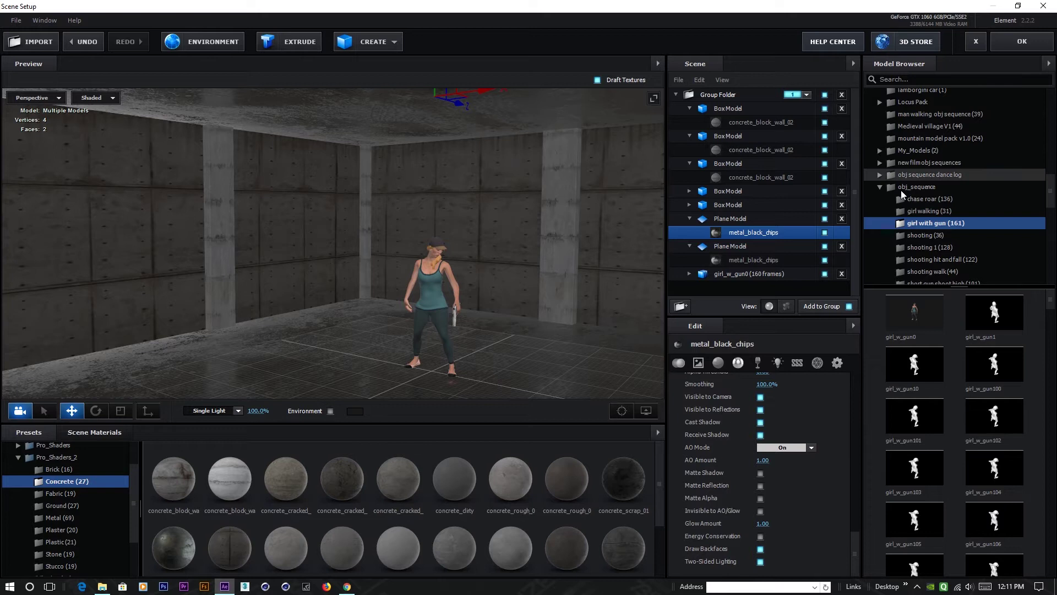
Add the Single_Lights_2K_10 panel from the BackLight > Single_Lights_2K models.
scroll(901, 190, up, 4)
scroll(903, 186, up, 10)
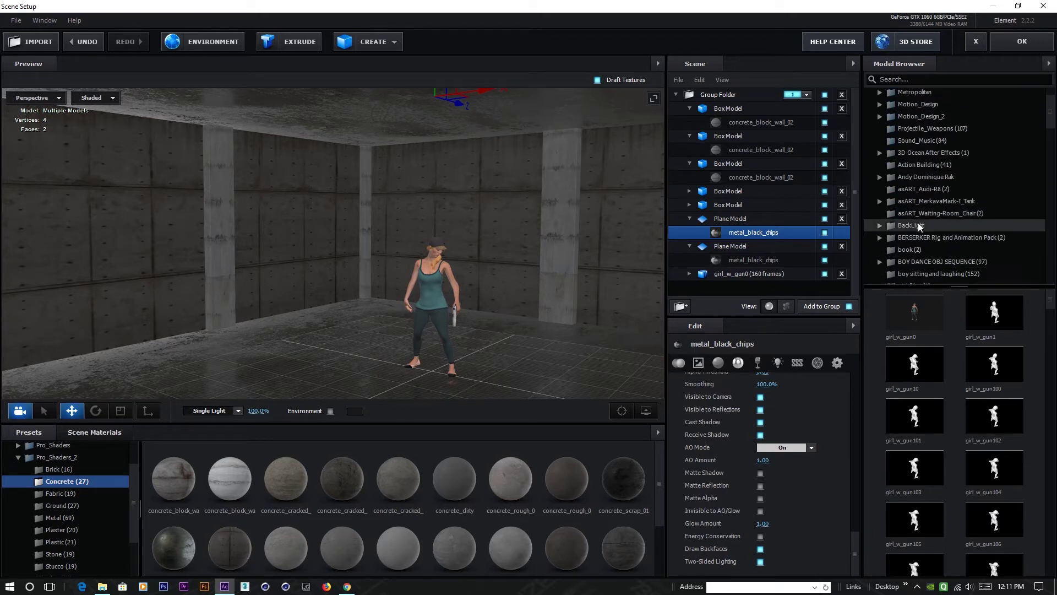
scroll(926, 181, down, 2)
double_click(909, 148)
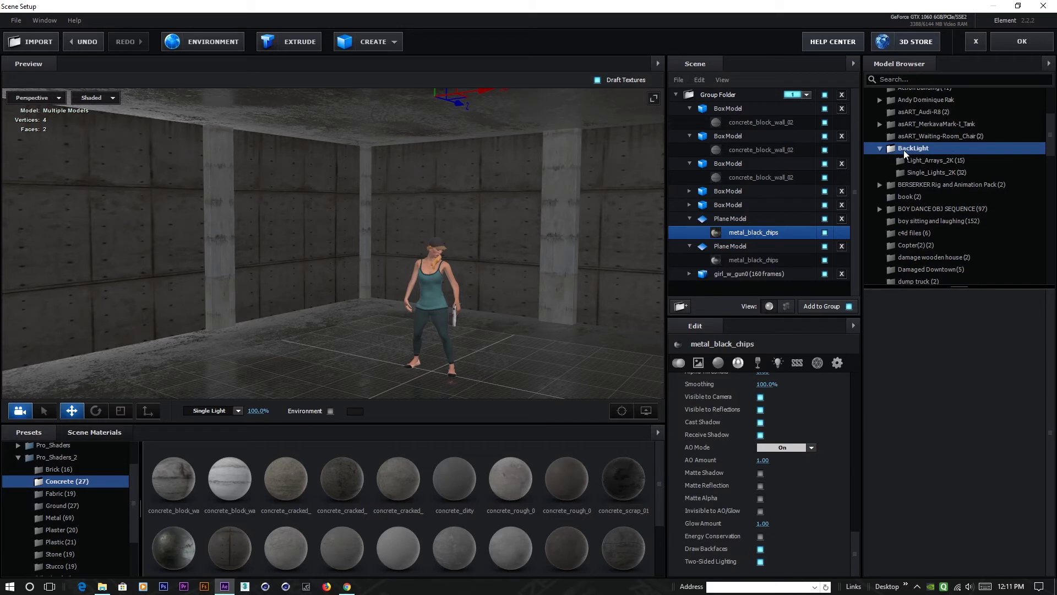
click(926, 173)
scroll(935, 467, down, 1)
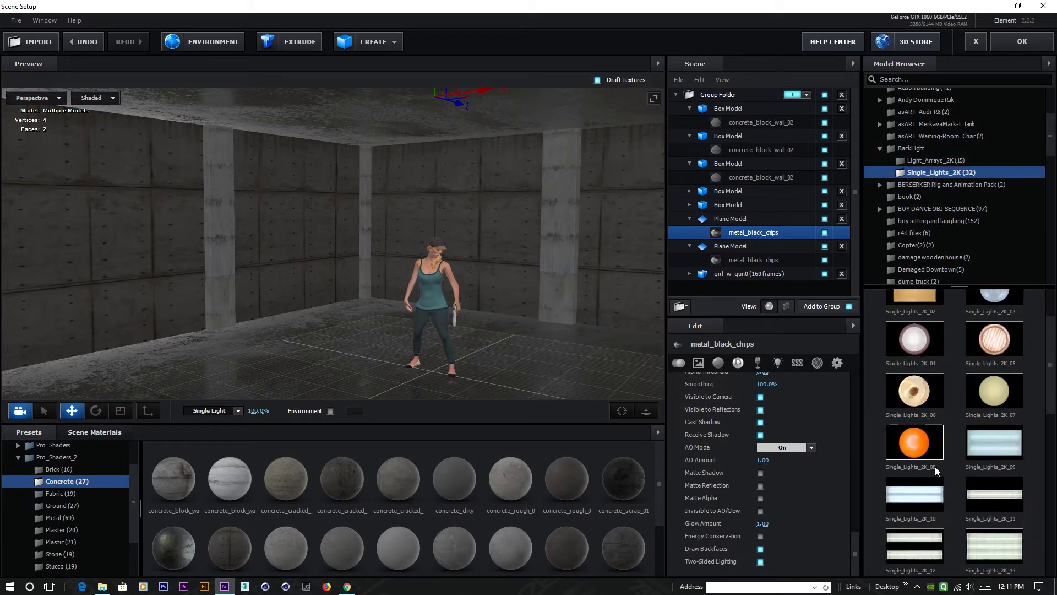
click(915, 495)
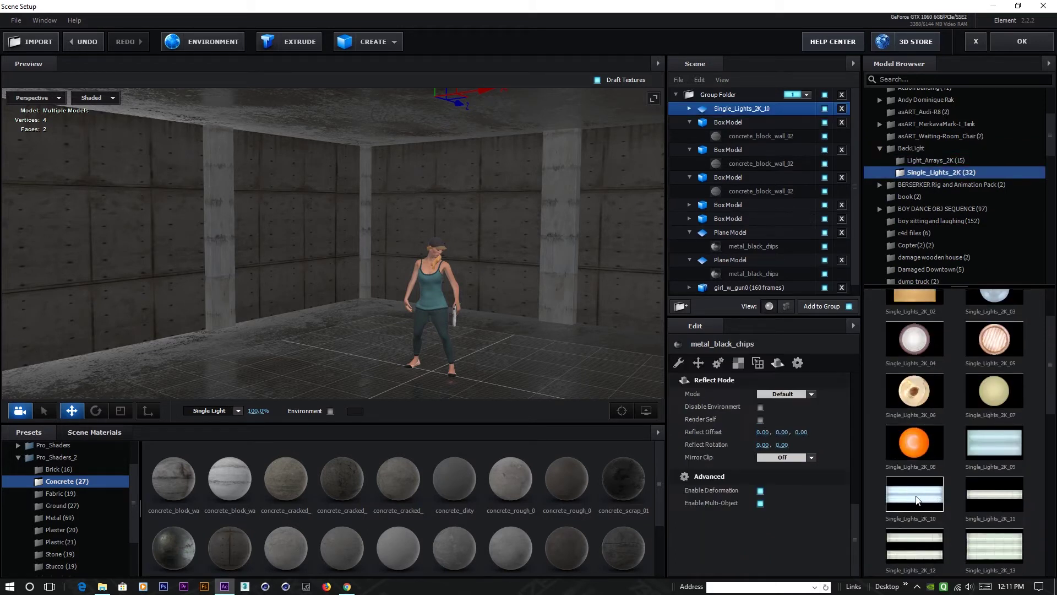
Move the light panel beside the wall and rotate it to stand upright.
drag(432, 325, 418, 195)
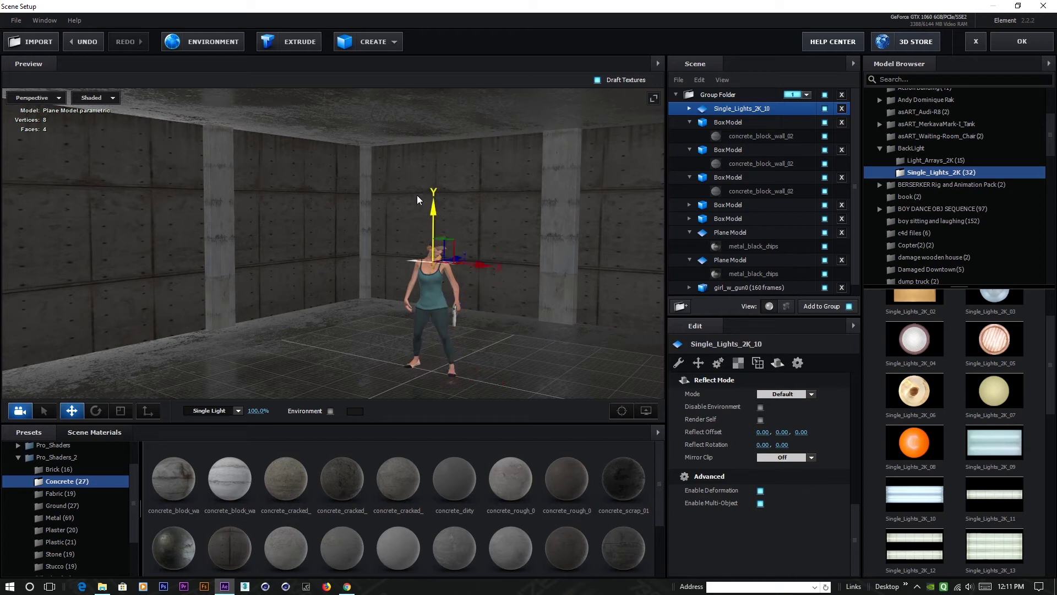
drag(410, 236, 348, 238)
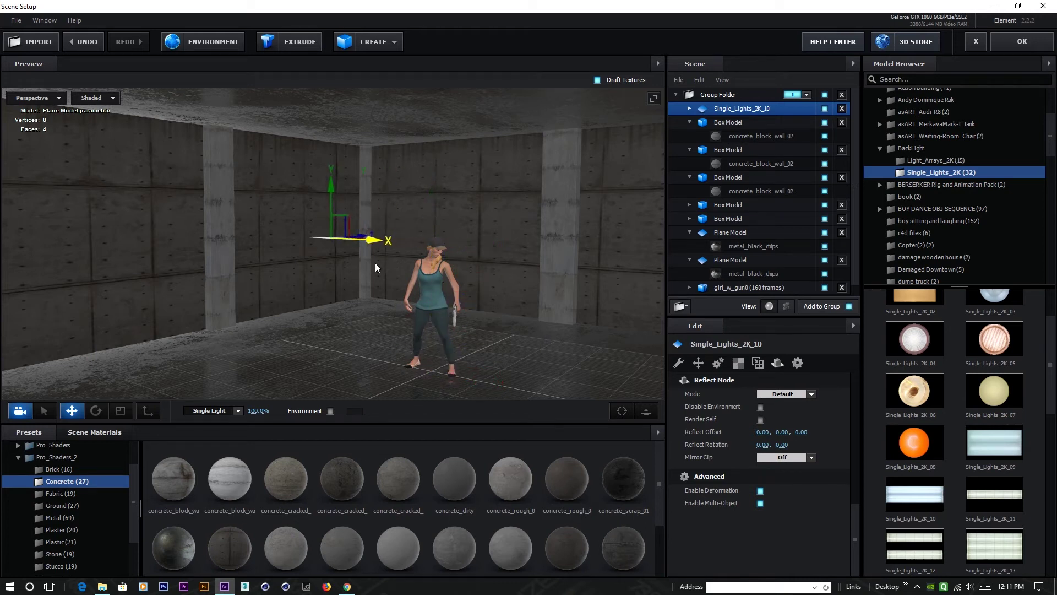
drag(345, 201, 349, 238)
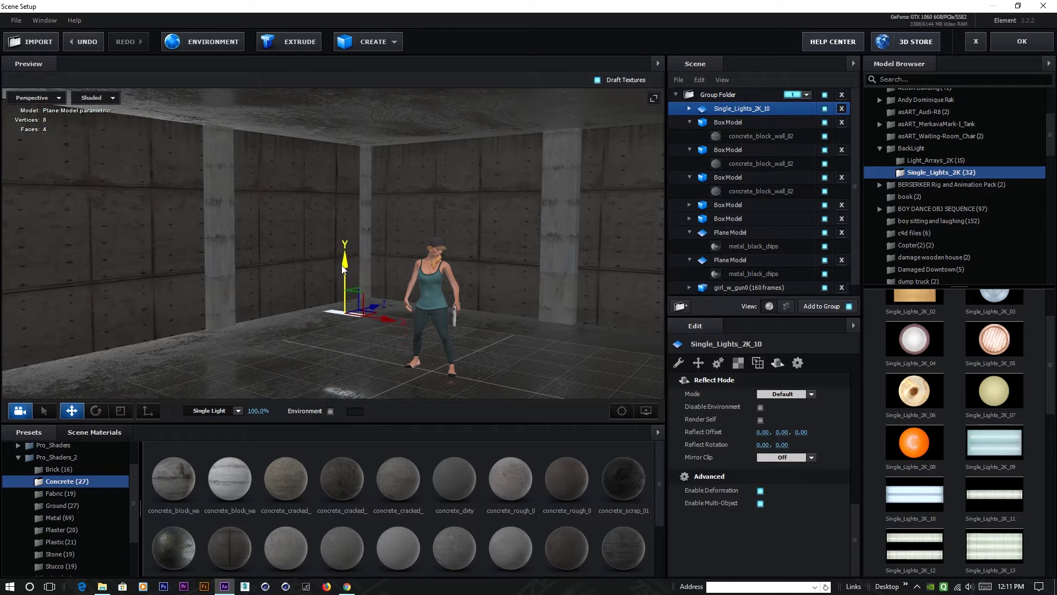
drag(324, 332, 165, 396)
click(97, 411)
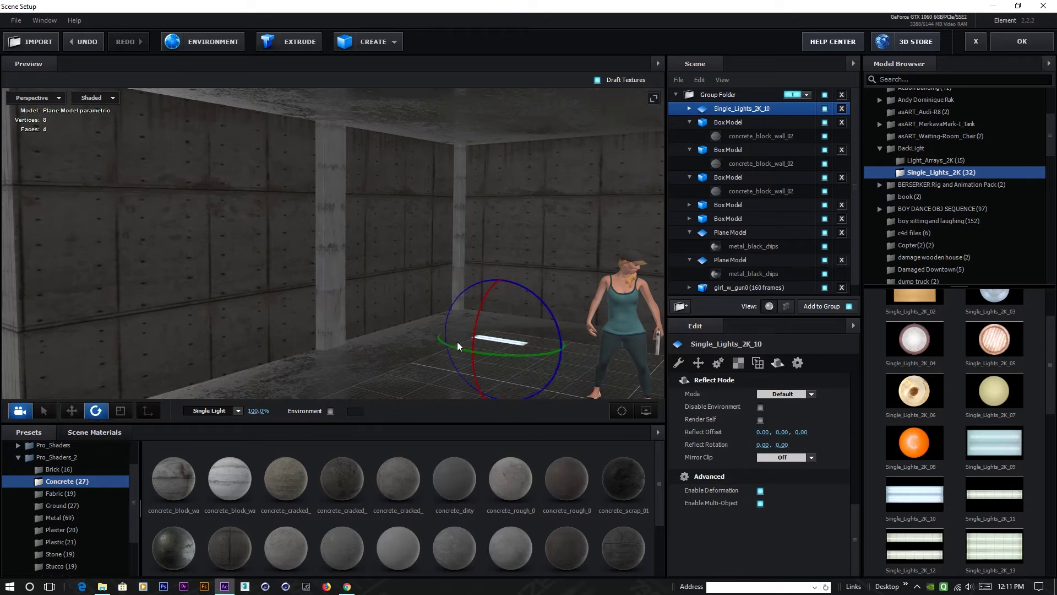
drag(527, 356, 633, 325)
drag(560, 323, 494, 313)
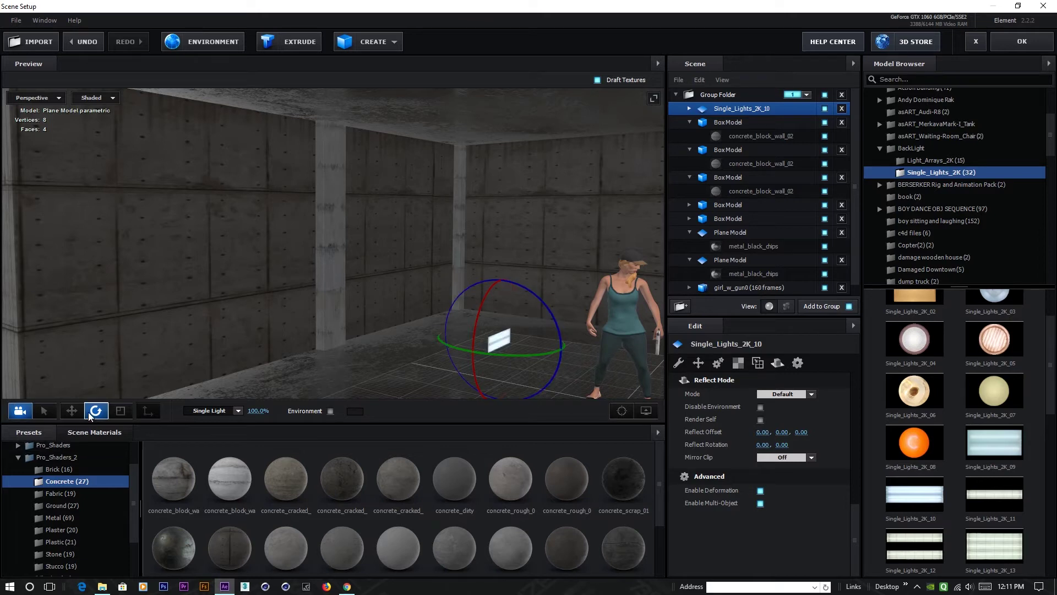
click(70, 411)
Slide the light panel along X until it sits flat against the wall.
drag(562, 351, 195, 127)
drag(239, 172, 354, 281)
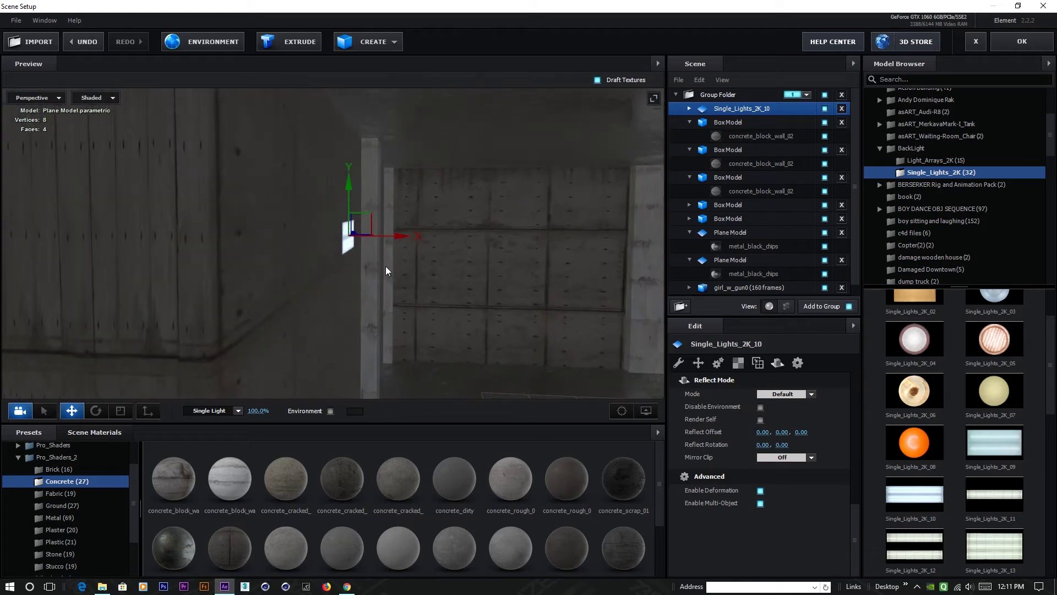
mouse_move(395, 239)
mouse_down()
mouse_move(378, 237)
mouse_move(387, 238)
mouse_up()
drag(413, 288, 301, 294)
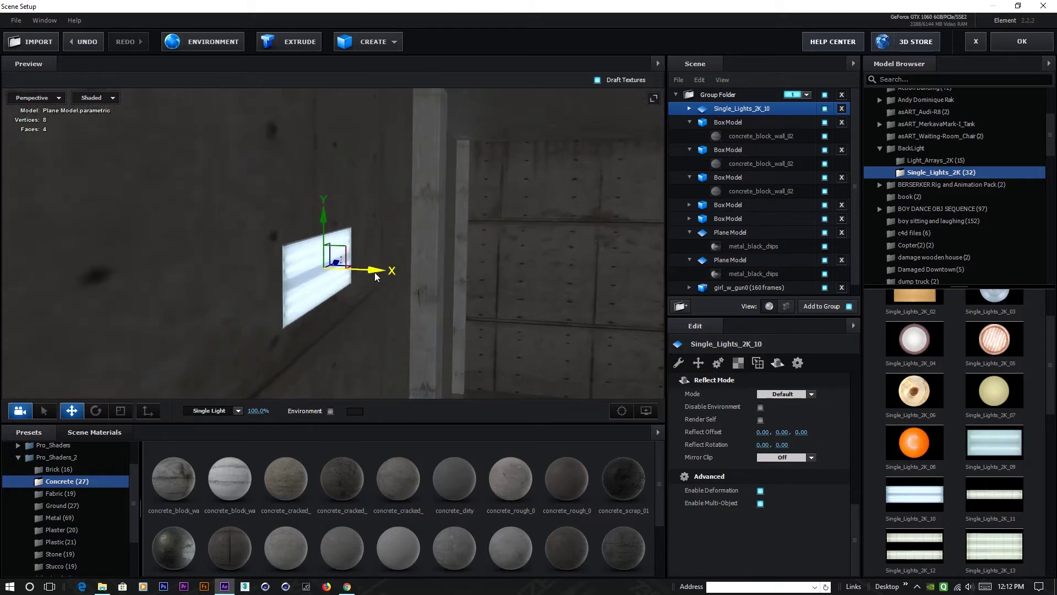
drag(373, 272, 400, 324)
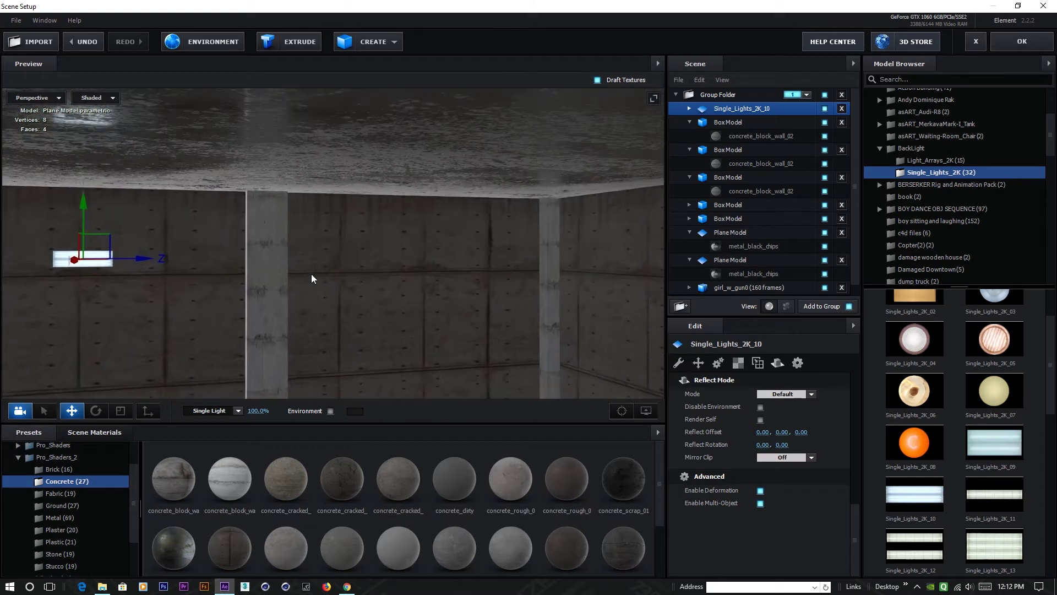
Place a duplicate of the light panel further along the same wall.
drag(150, 256, 477, 271)
drag(501, 304, 341, 304)
drag(418, 287, 168, 274)
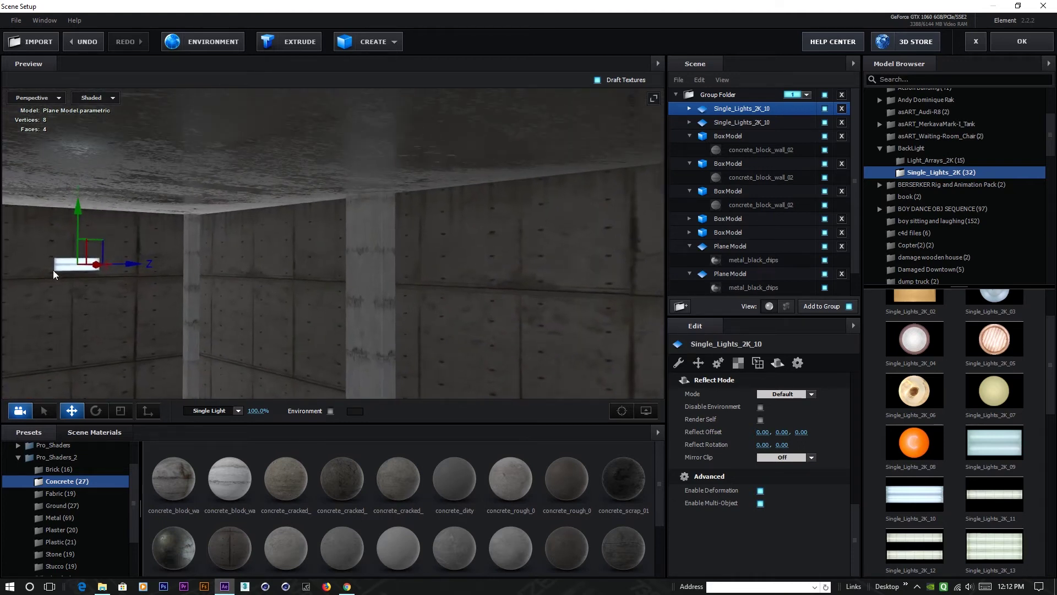
Add a third light panel copy and move it along Z to the pillar.
drag(96, 269, 340, 305)
key(e)
click(71, 411)
drag(172, 275, 185, 310)
scroll(298, 318, up, 3)
scroll(307, 325, down, 3)
mouse_move(168, 350)
mouse_down()
mouse_move(206, 332)
mouse_move(205, 342)
mouse_move(156, 347)
mouse_up()
scroll(241, 330, down, 5)
Place a fourth light copy high on the right wall and accept the scene.
drag(207, 270, 480, 276)
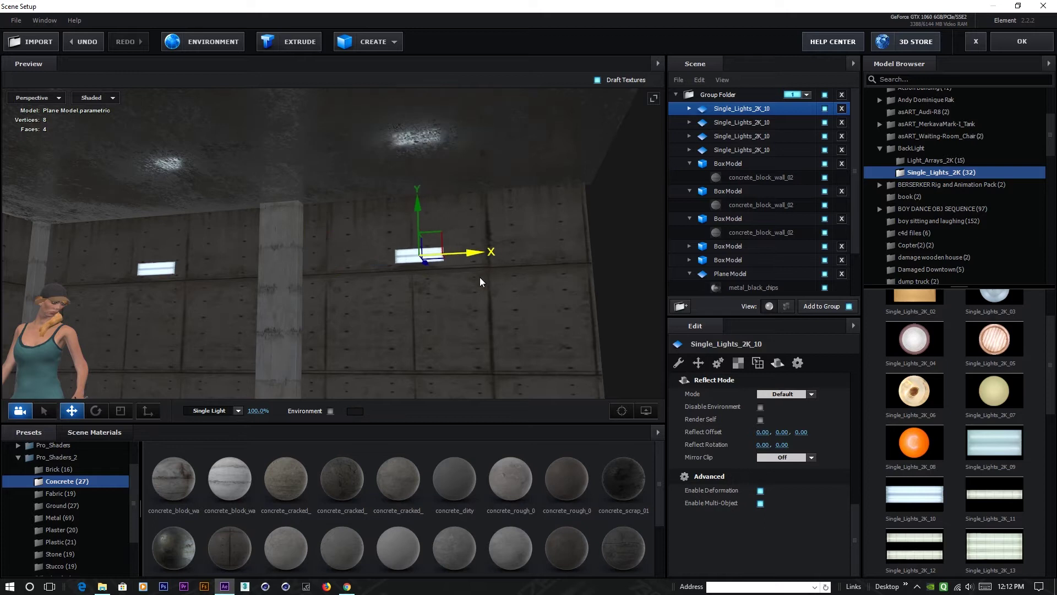
scroll(240, 312, down, 5)
drag(219, 306, 267, 312)
scroll(236, 328, up, 3)
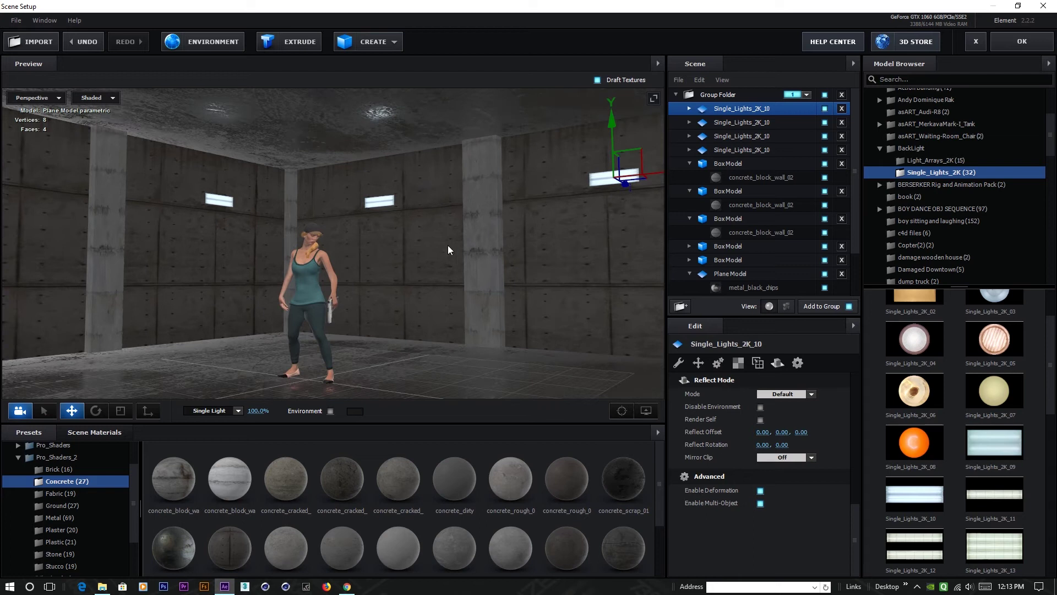
drag(298, 297, 278, 298)
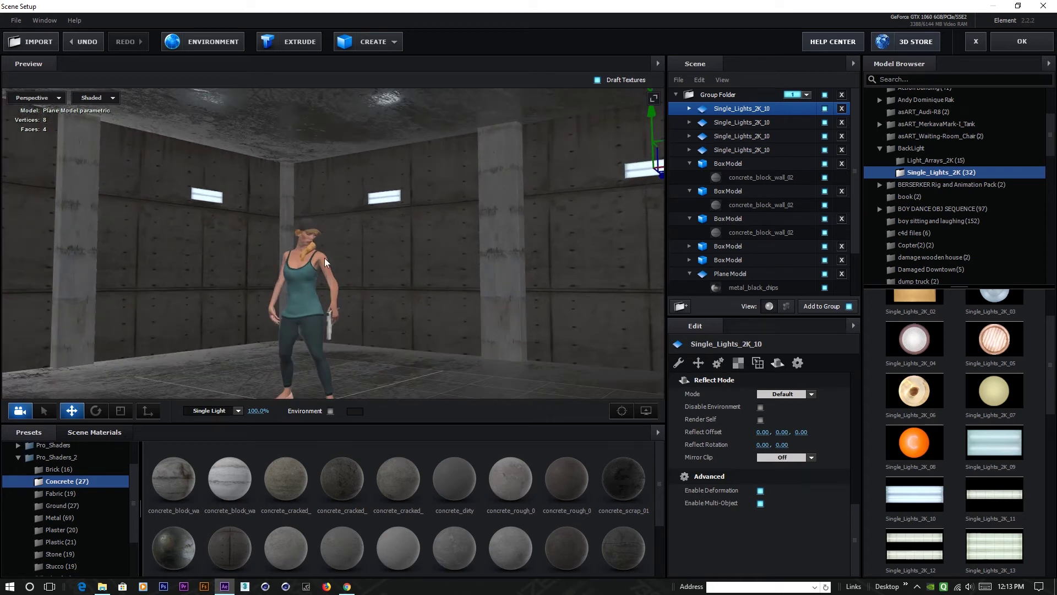
drag(325, 258, 282, 264)
drag(272, 303, 280, 298)
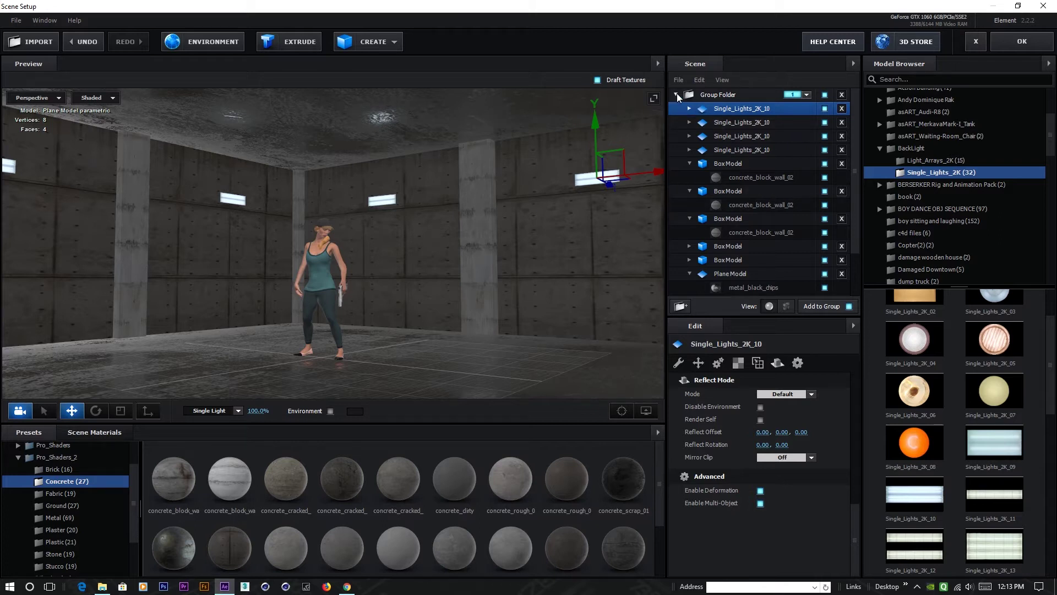
click(1027, 42)
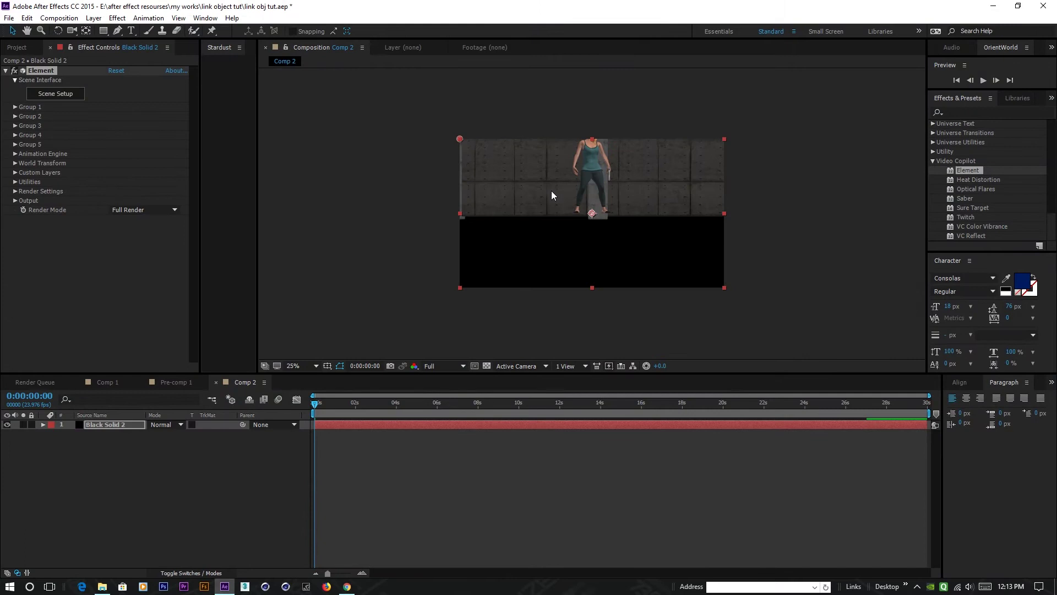
Add a new Camera 1 layer with the 20mm lens preset.
click(93, 17)
mouse_move(113, 33)
click(320, 70)
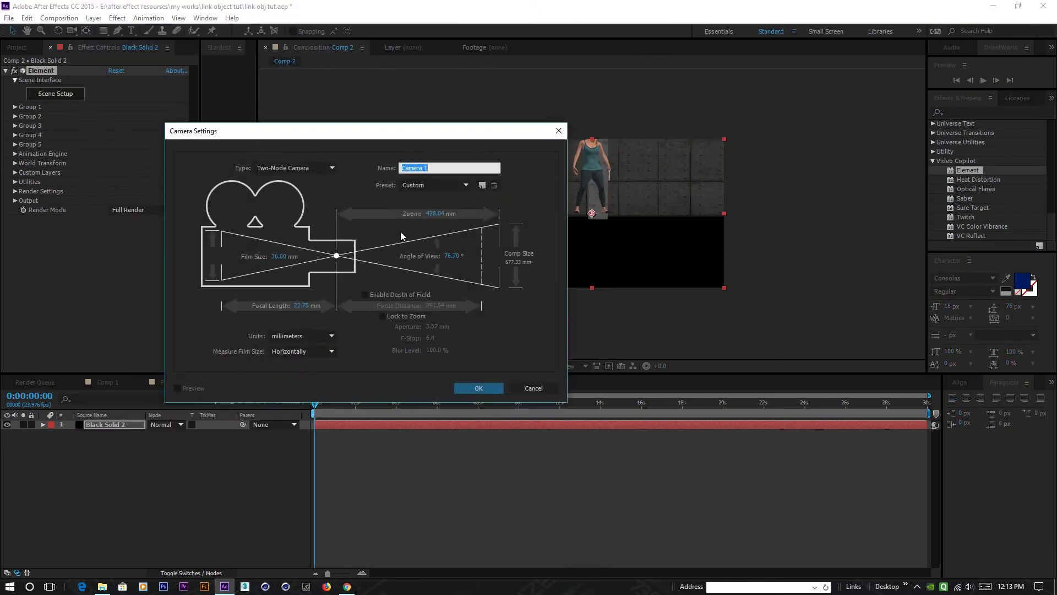
click(466, 186)
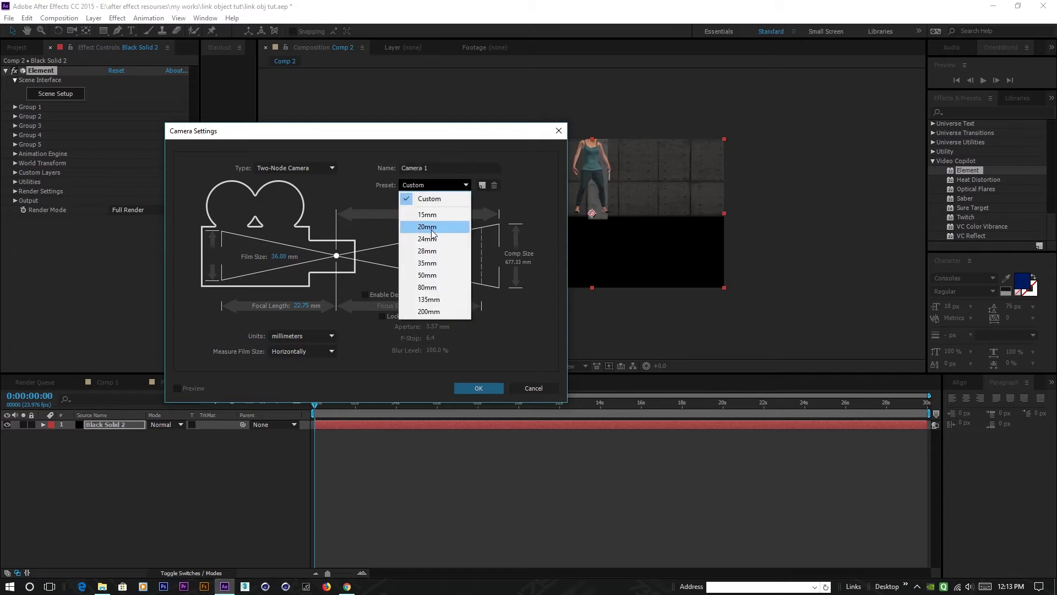
click(428, 223)
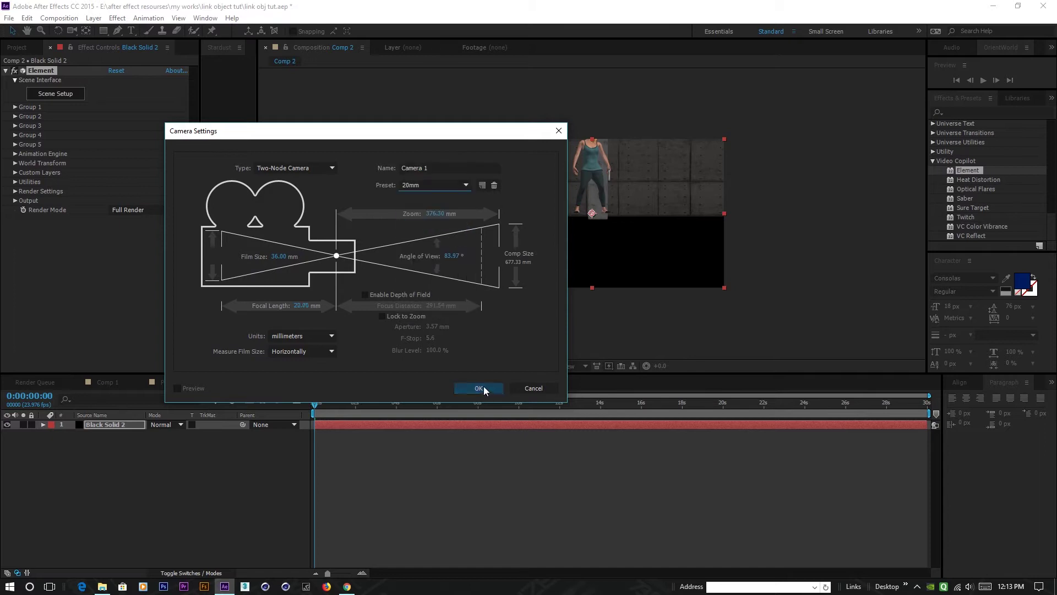
click(484, 386)
Orbit Camera 1 around the room to a new angle on the character.
key(c)
drag(559, 212, 602, 240)
scroll(594, 237, up, 1)
scroll(594, 236, down, 1)
scroll(592, 243, up, 1)
scroll(588, 249, down, 2)
scroll(588, 248, up, 4)
drag(595, 289, 472, 182)
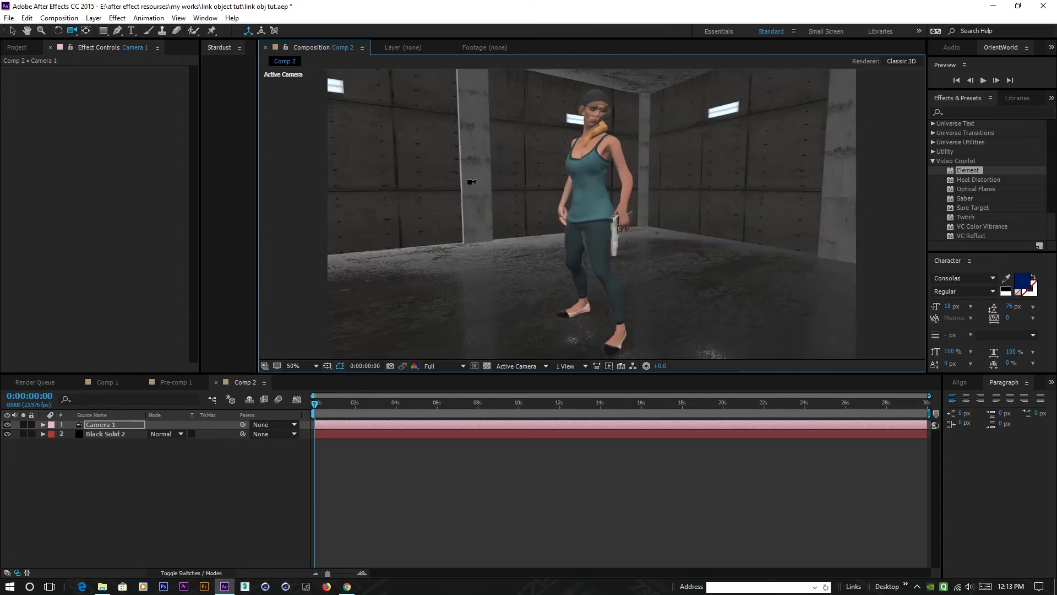
drag(577, 243, 733, 117)
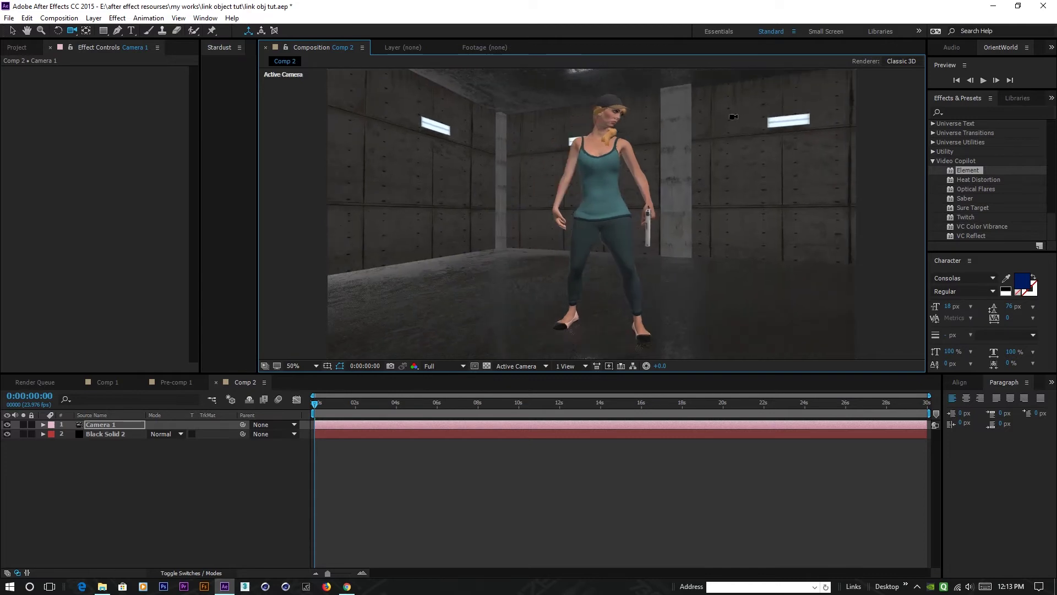
drag(594, 277, 545, 275)
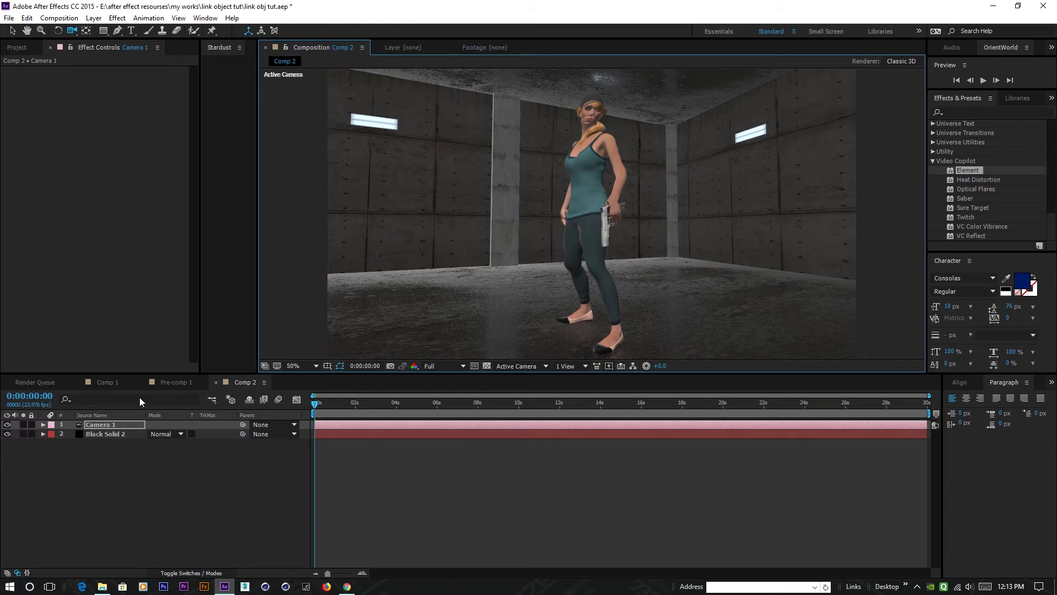
click(107, 433)
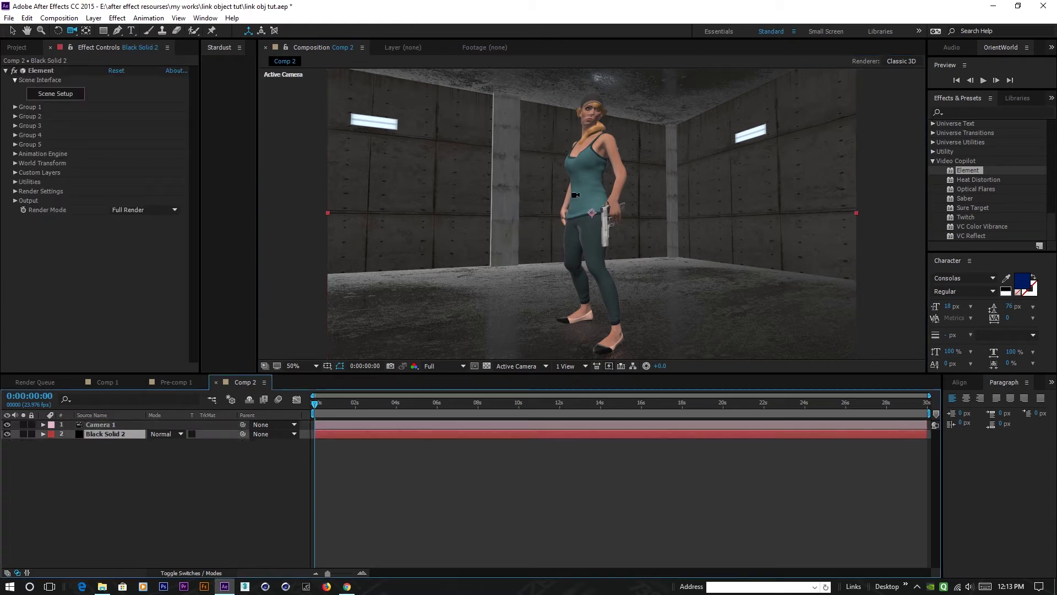
Generate a 3D null at the left wall light using Select 2D Position.
click(15, 182)
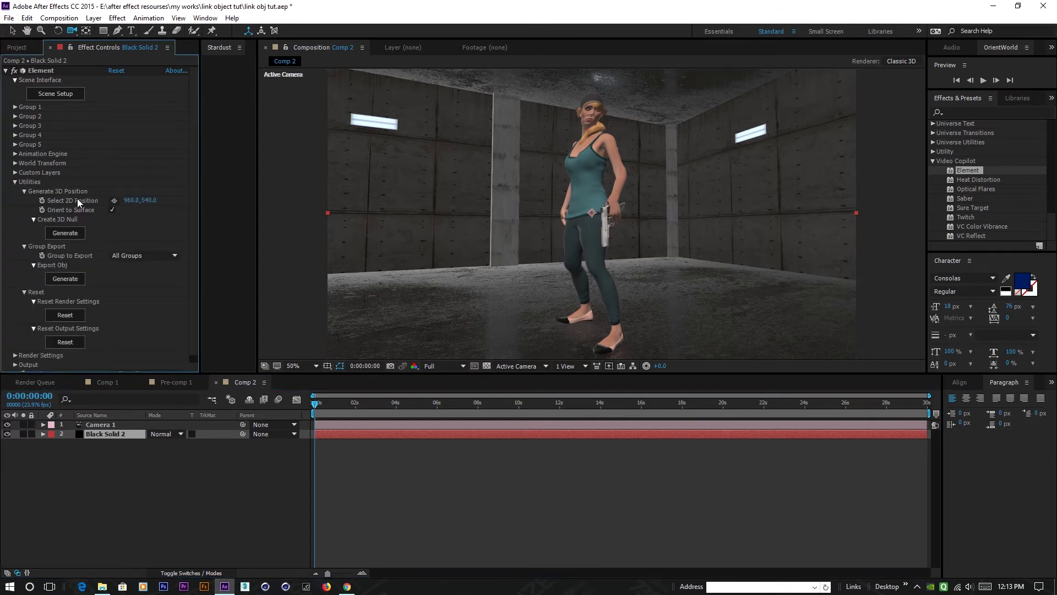
click(113, 200)
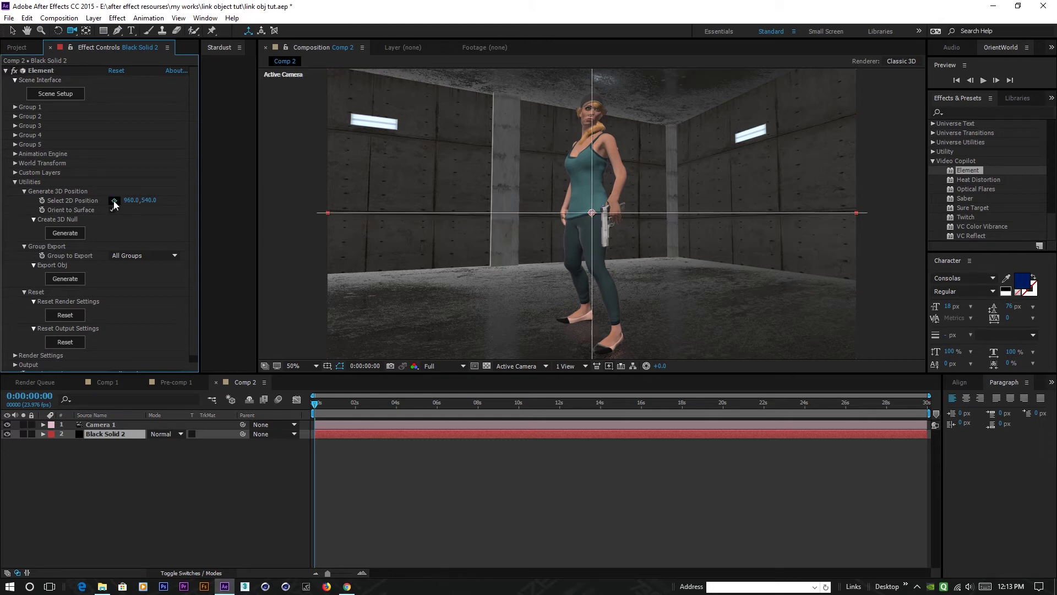
click(374, 121)
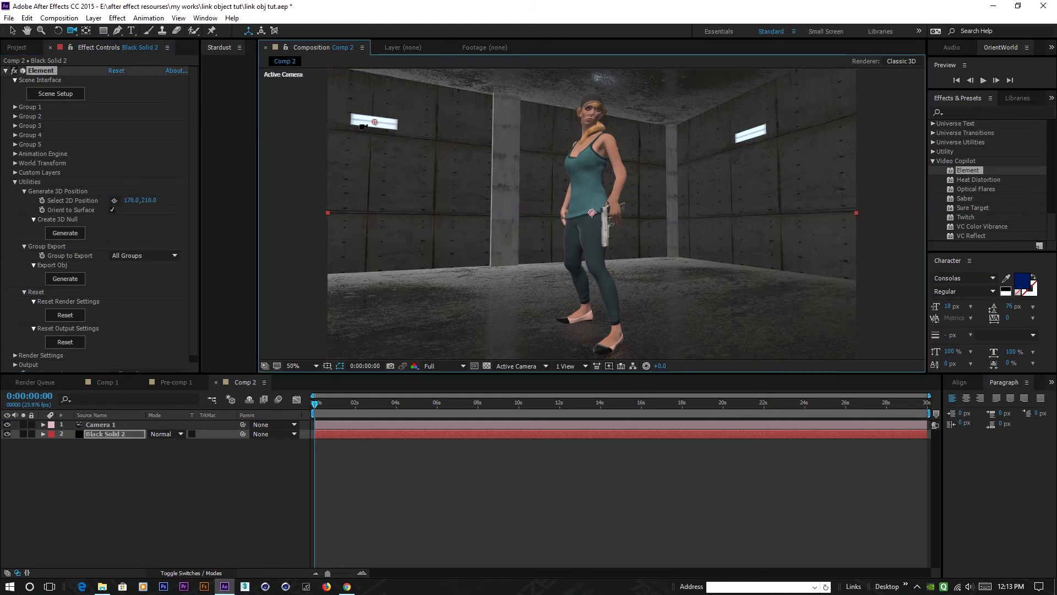
click(65, 233)
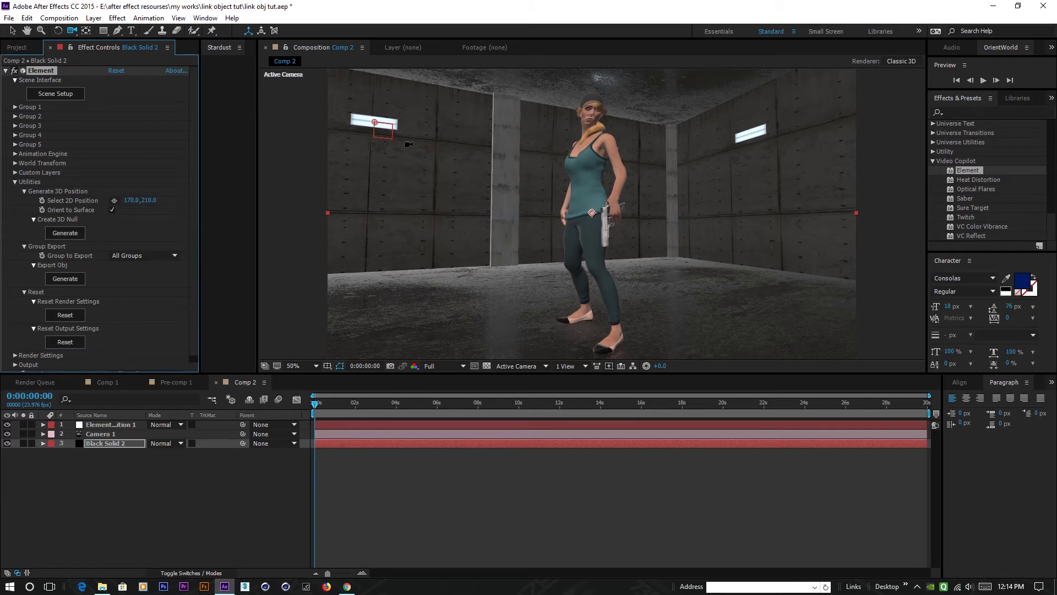
Set preview resolution to Half and generate a 3D null at the next light panel.
drag(487, 302, 538, 245)
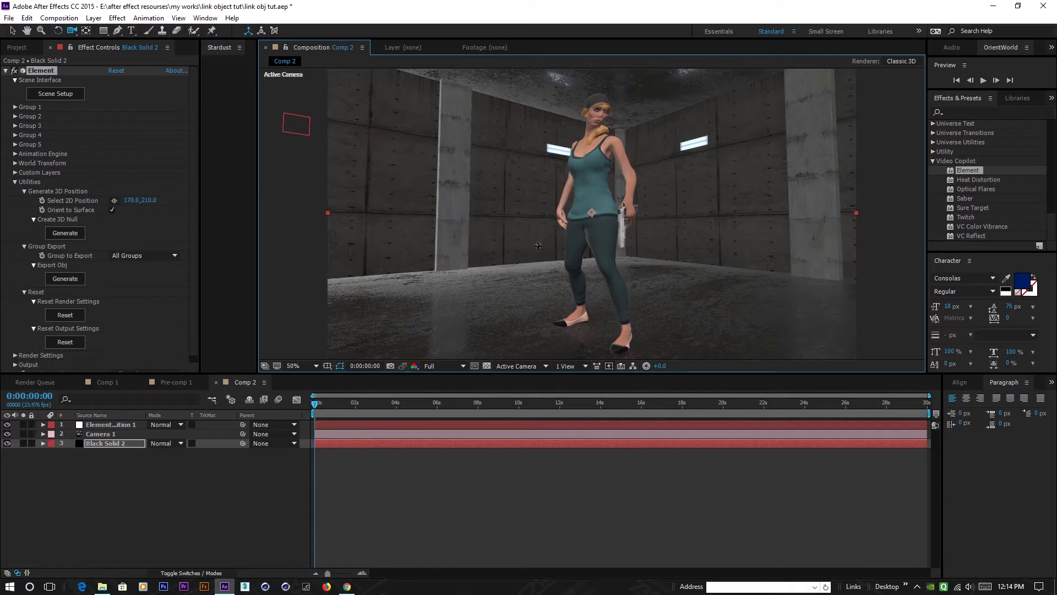
click(444, 365)
click(446, 407)
scroll(593, 216, up, 5)
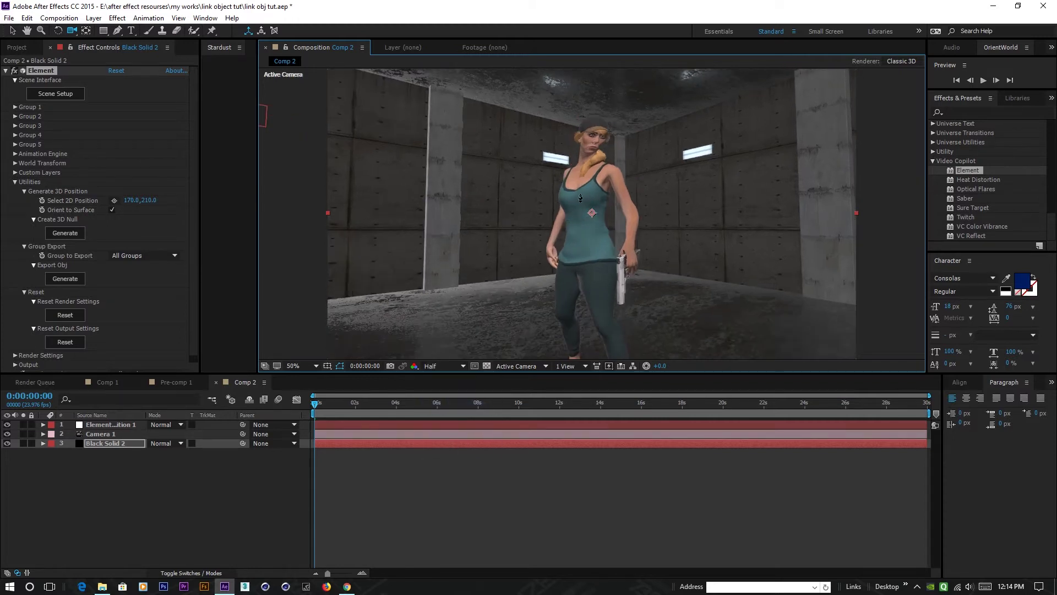
scroll(593, 216, up, 3)
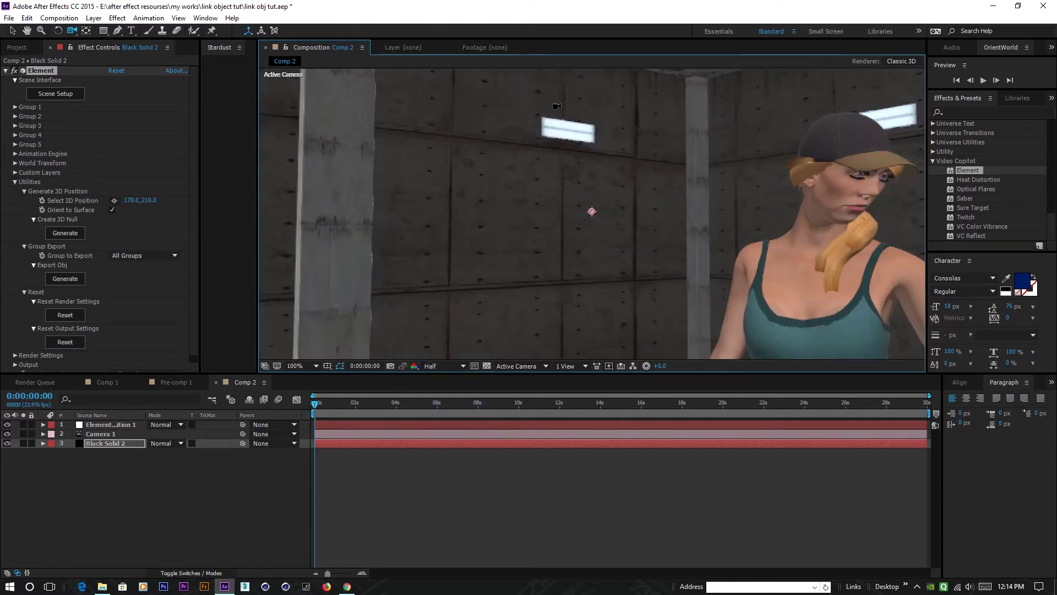
click(114, 200)
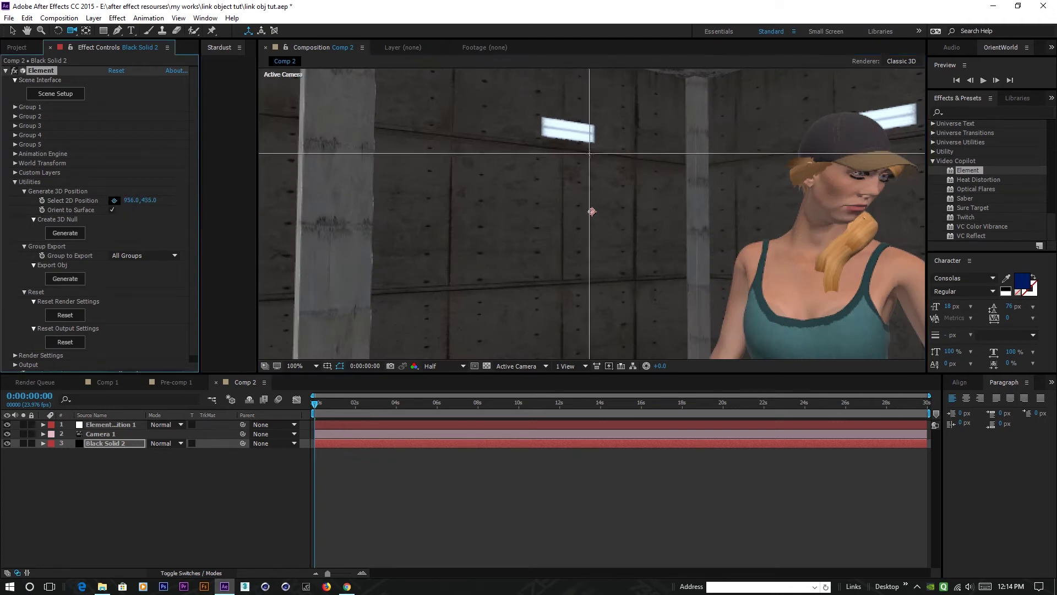
click(567, 130)
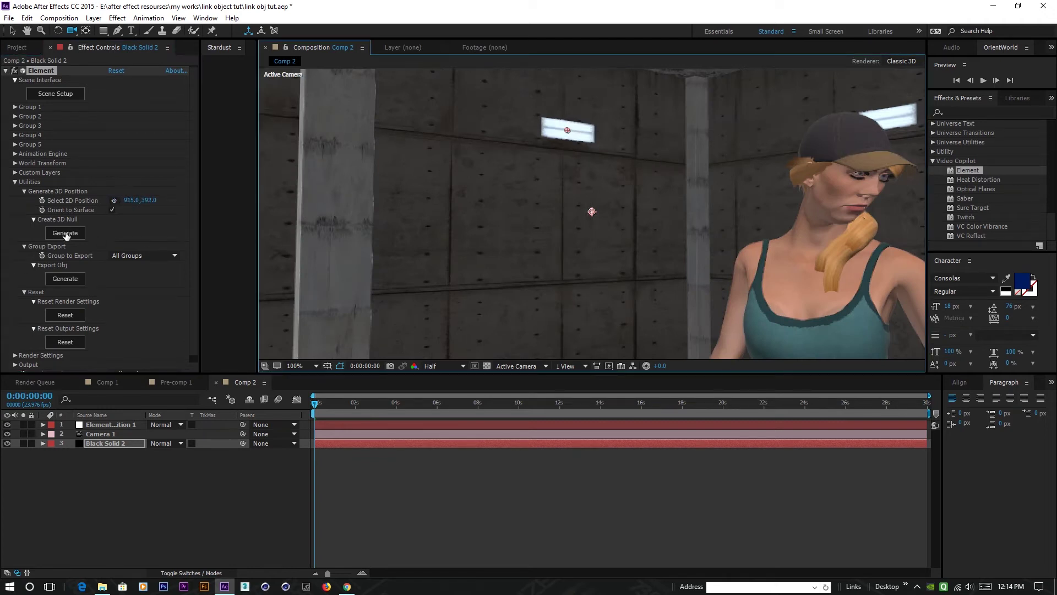
click(65, 233)
Generate a 3D null at the right wall light.
key(comma)
drag(686, 258, 628, 260)
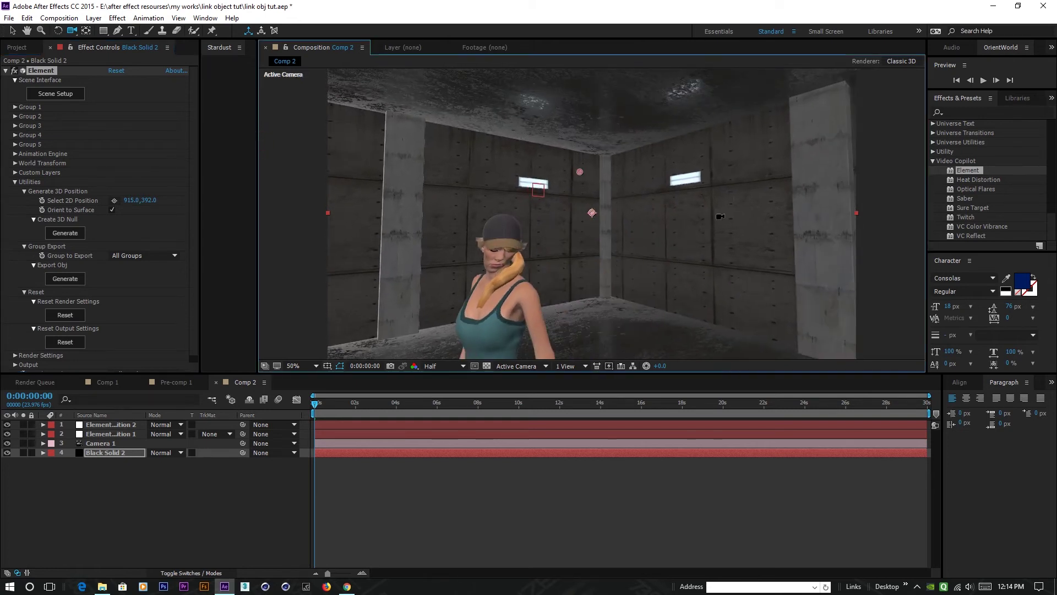
click(115, 200)
click(684, 178)
click(65, 232)
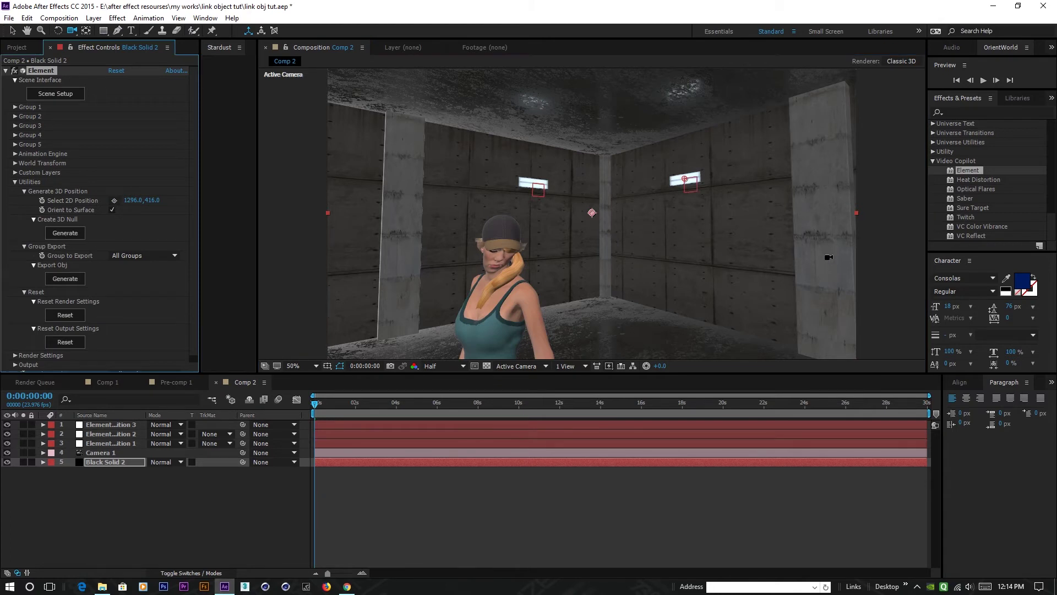
Pick the far right wall light panel's position for another null.
drag(829, 257, 586, 265)
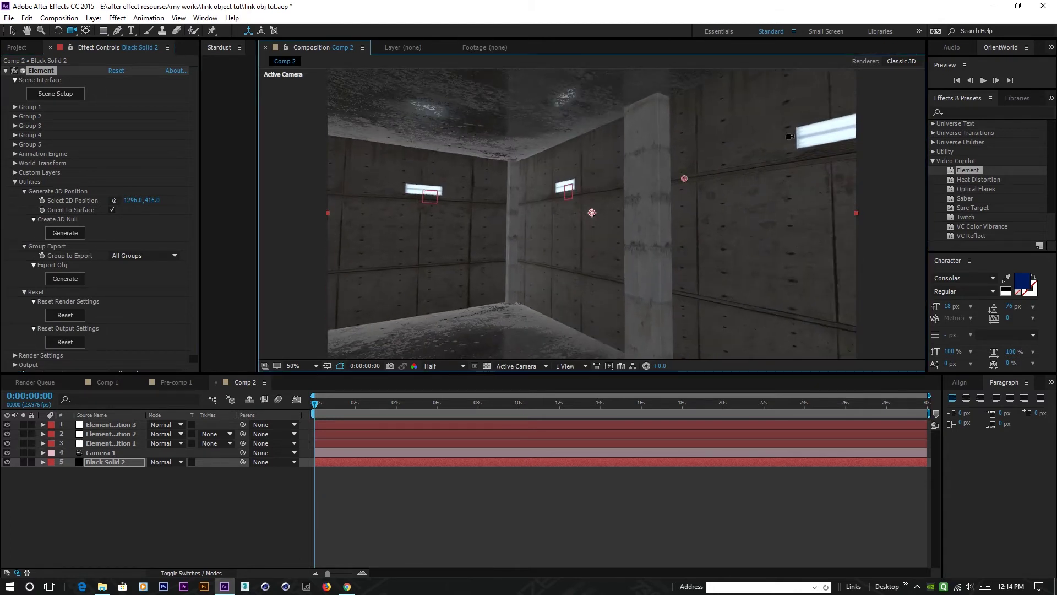
click(115, 201)
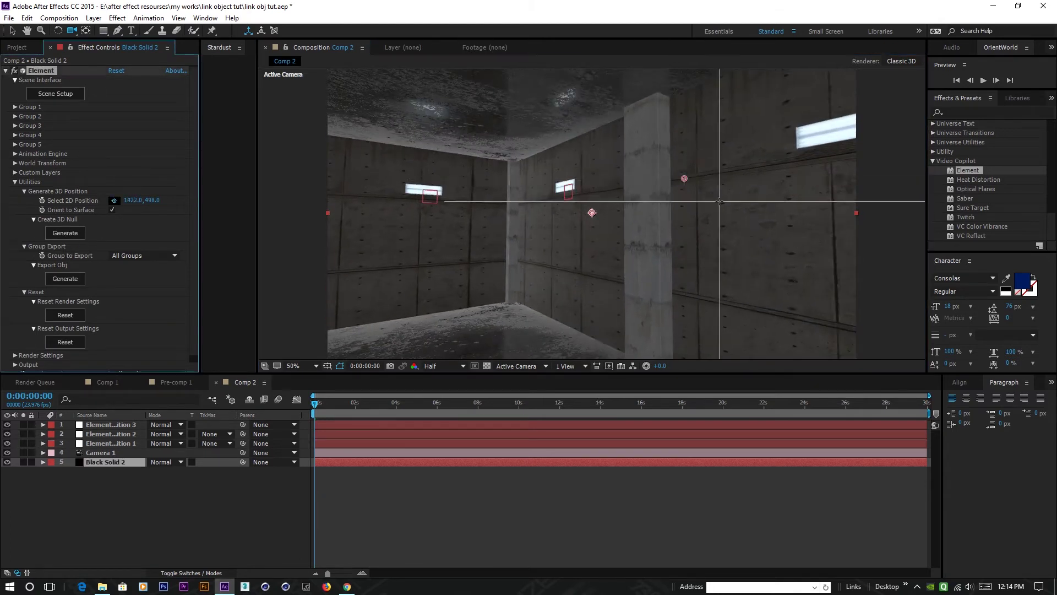
click(833, 130)
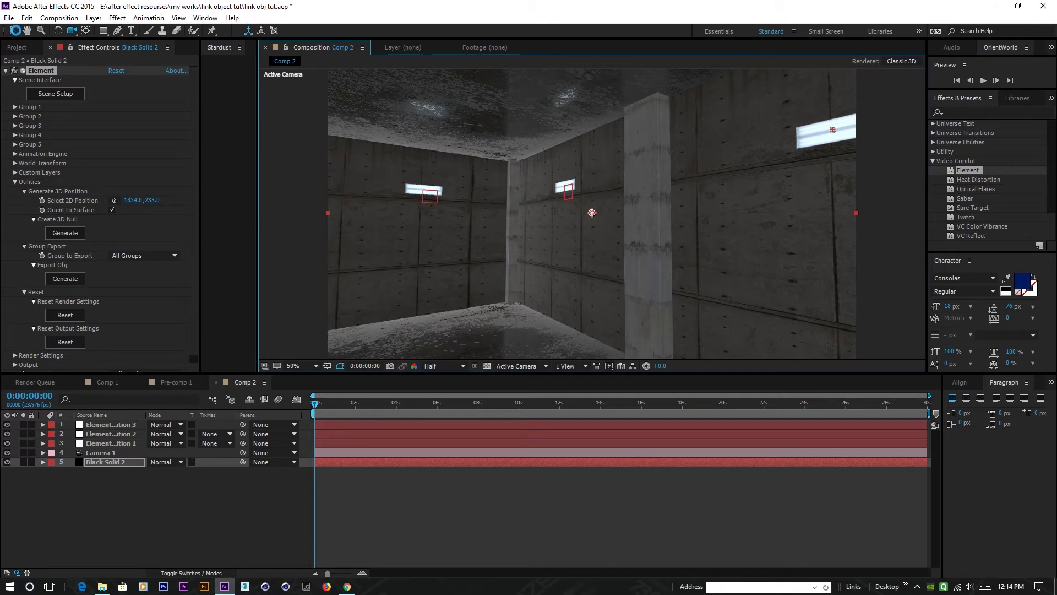
Generate another Element 3D position null at a ceiling light and orbit the camera to show the woman.
click(68, 236)
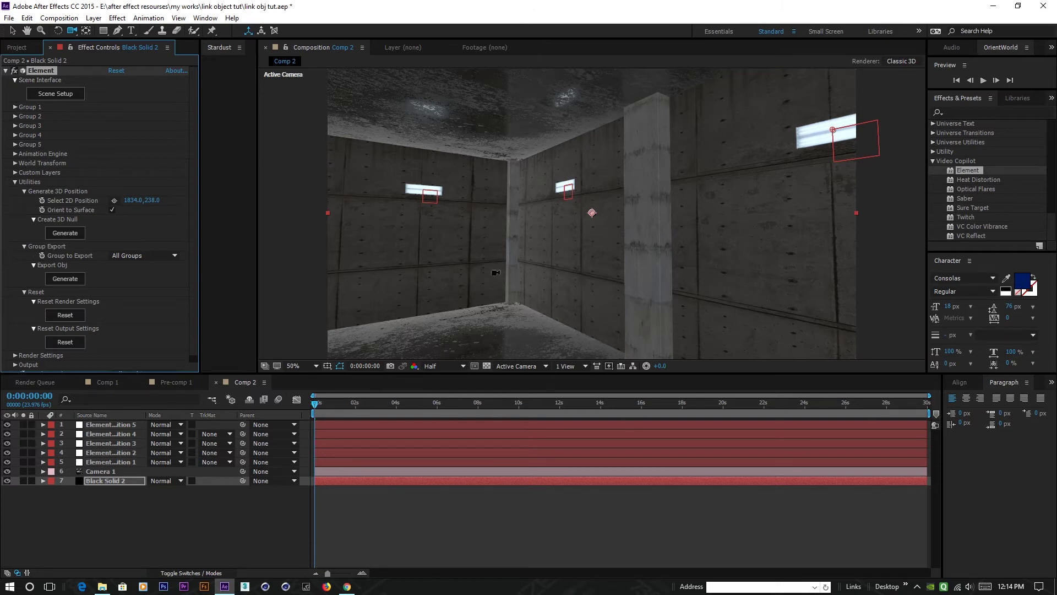
drag(492, 203, 489, 260)
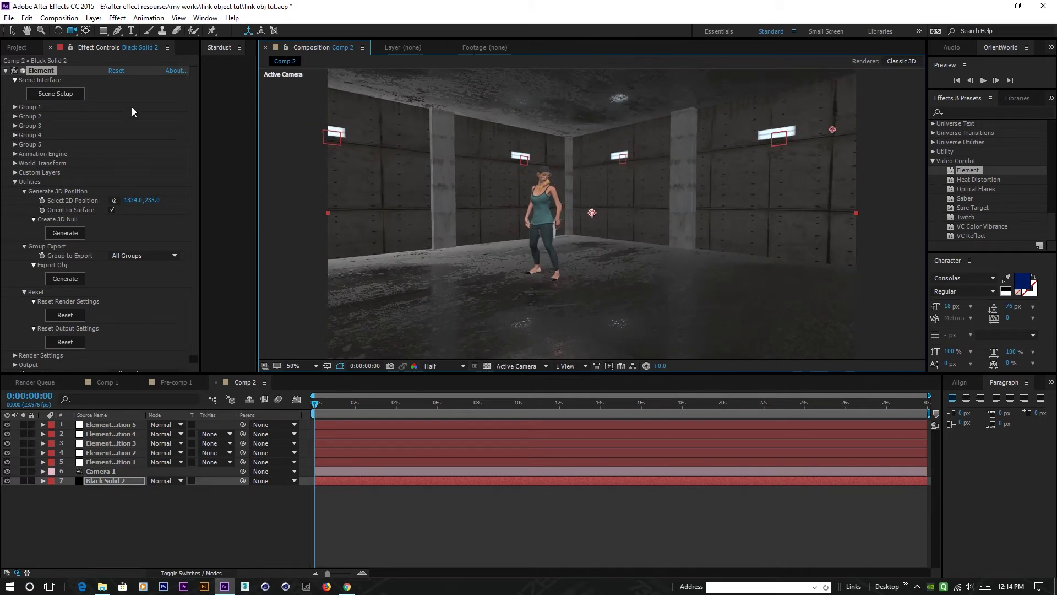
click(93, 17)
Add Light 1 as a white spot light and move it above Camera 1.
mouse_move(126, 31)
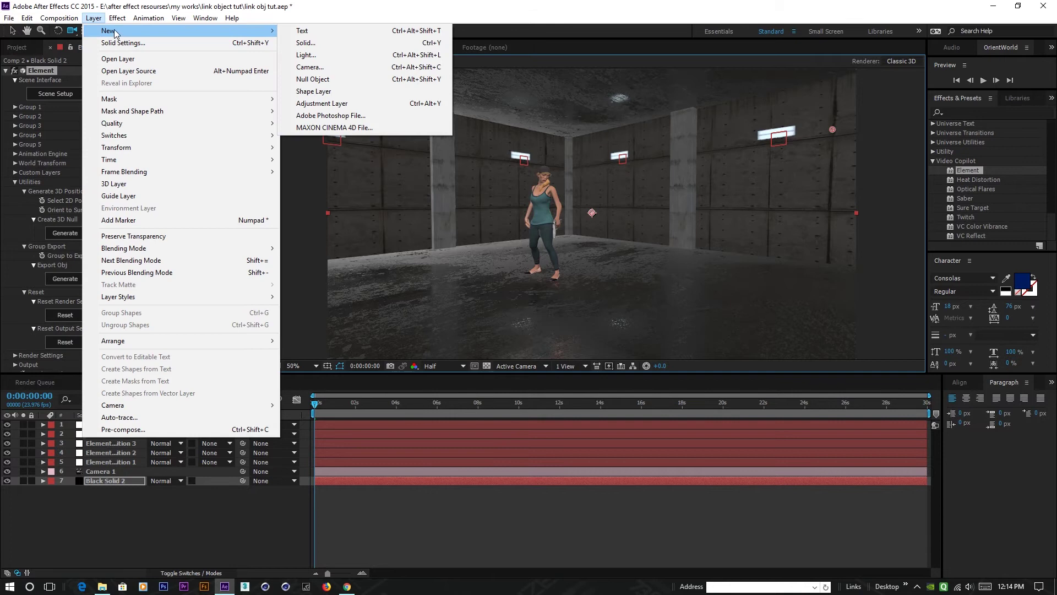
click(325, 55)
click(215, 143)
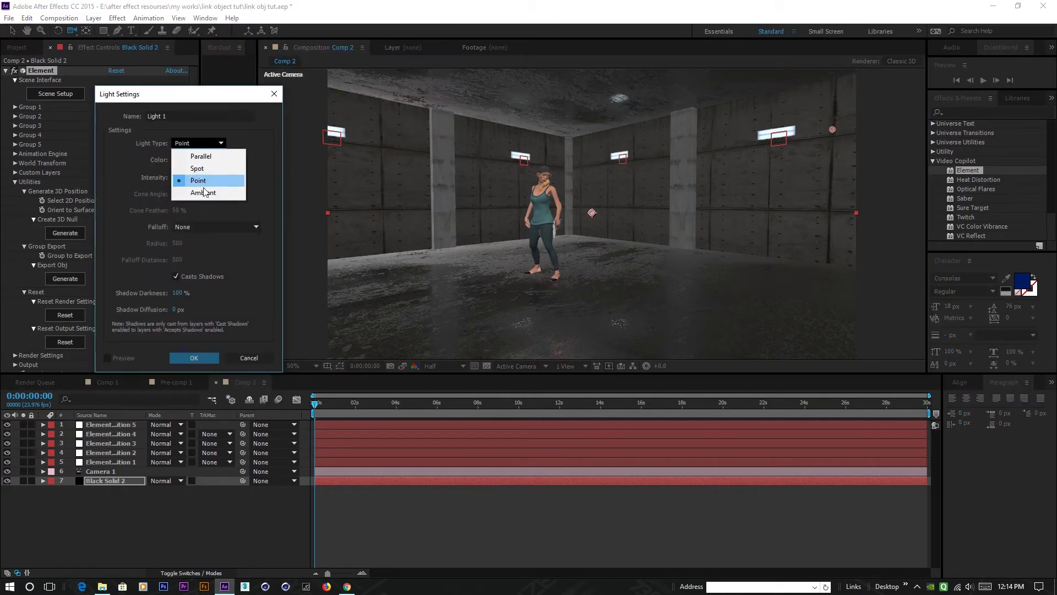
click(208, 168)
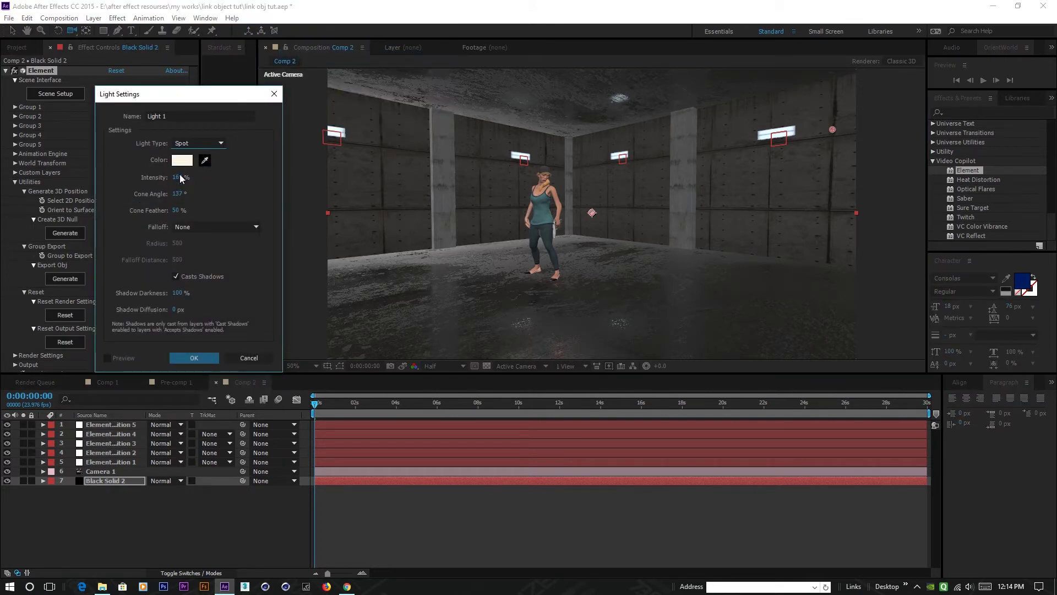
click(182, 159)
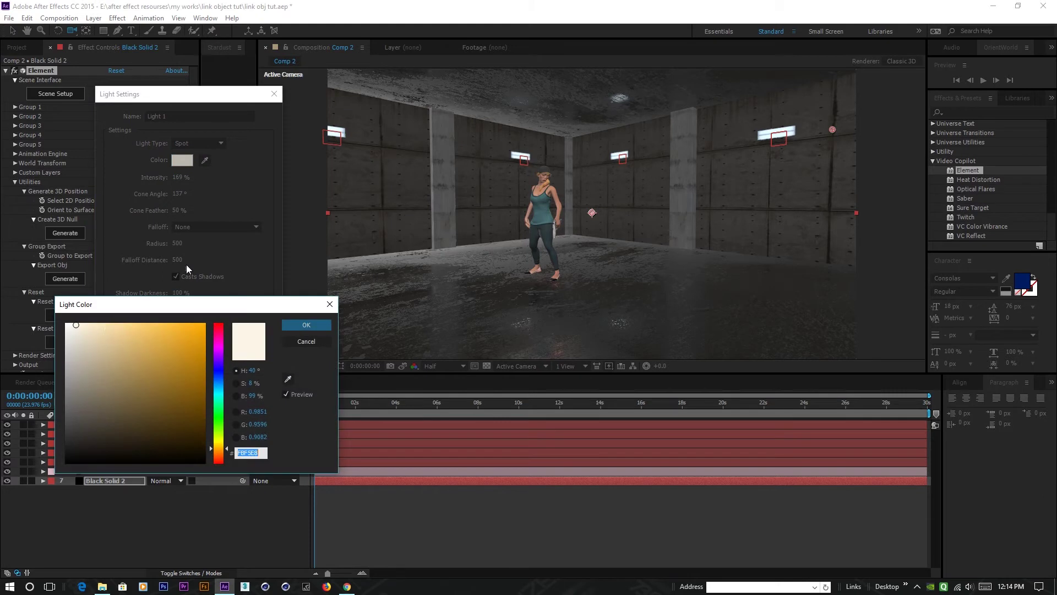
click(305, 328)
click(194, 358)
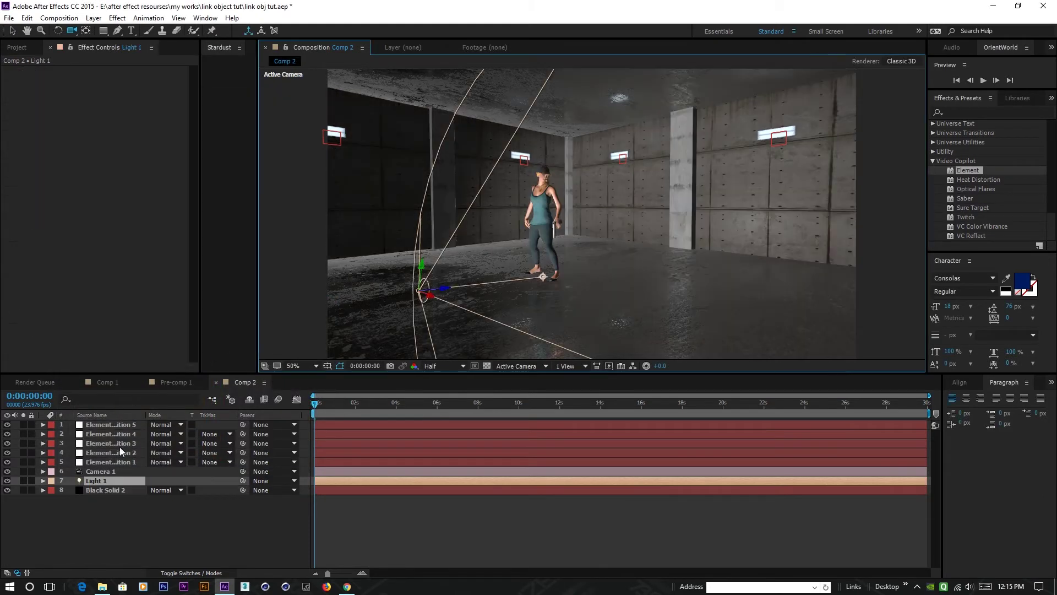
drag(92, 479, 93, 468)
Copy Element Position 1's position into Light 1, placing it at -607.4, -424.3, -825.7.
click(98, 462)
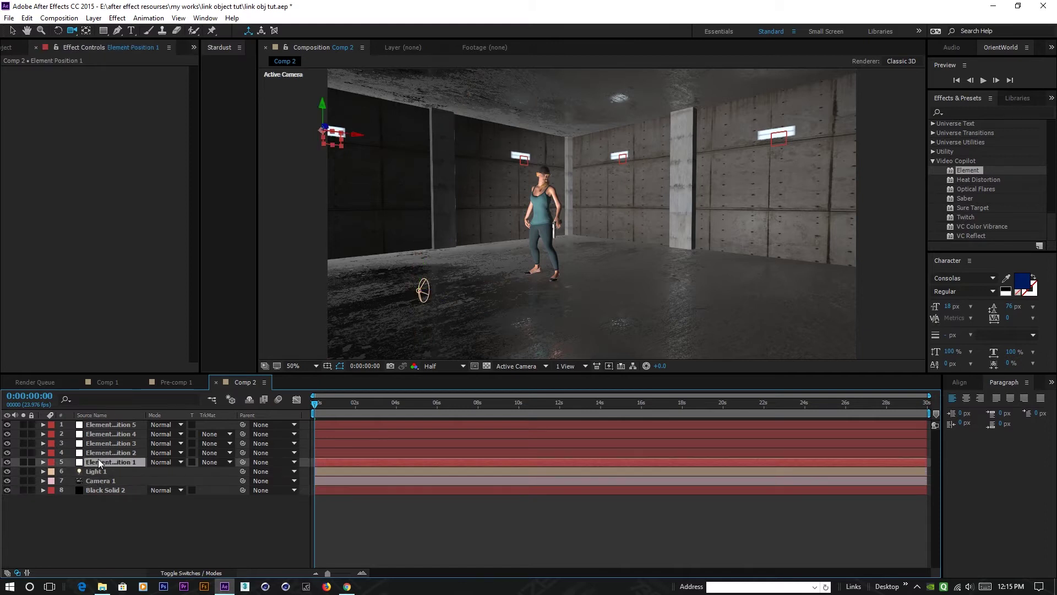
key(p)
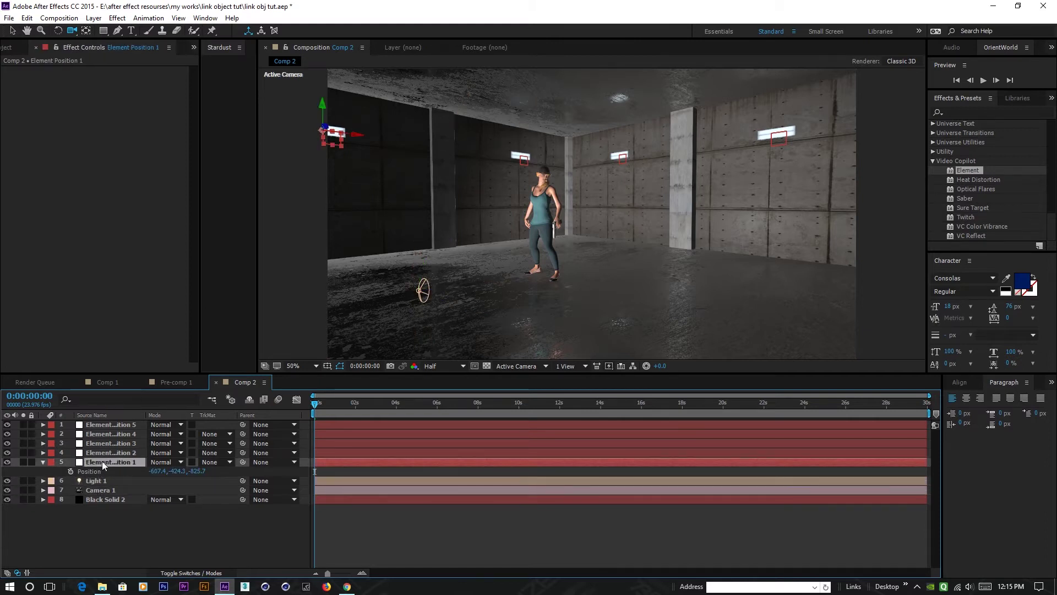
click(86, 472)
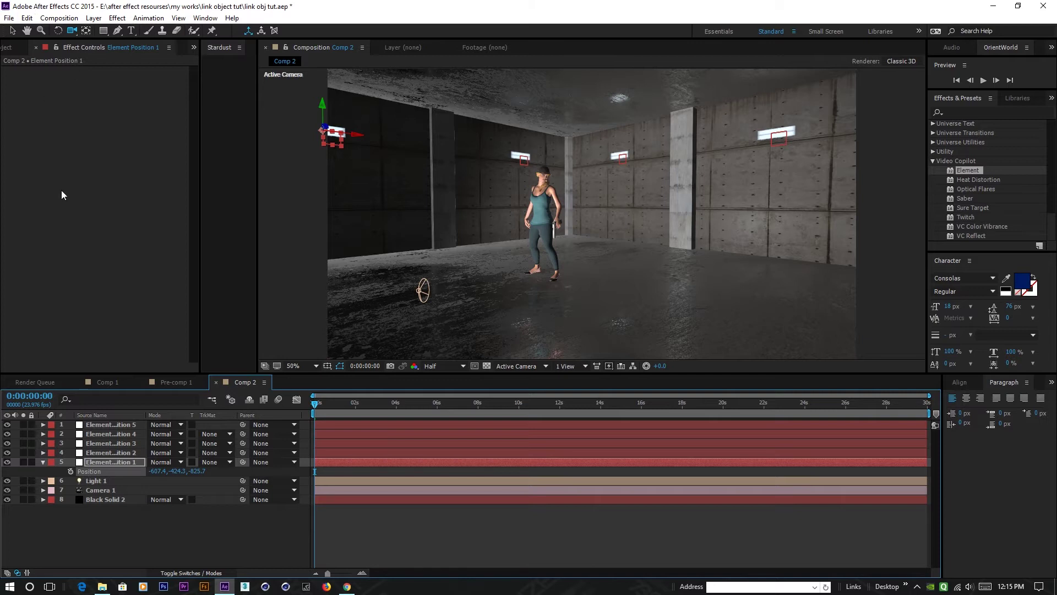
click(96, 483)
key(p)
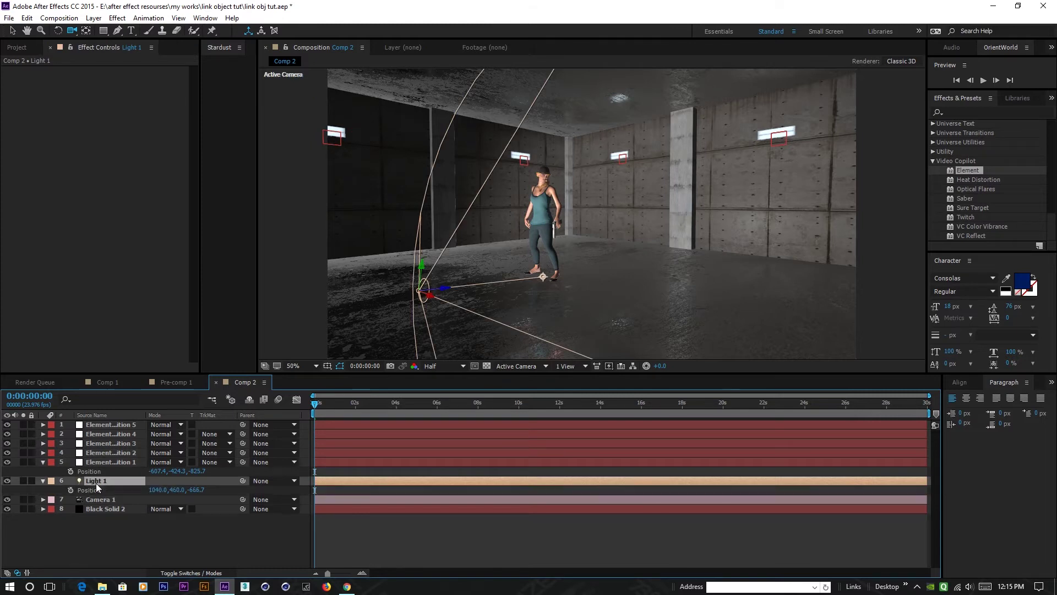
click(90, 491)
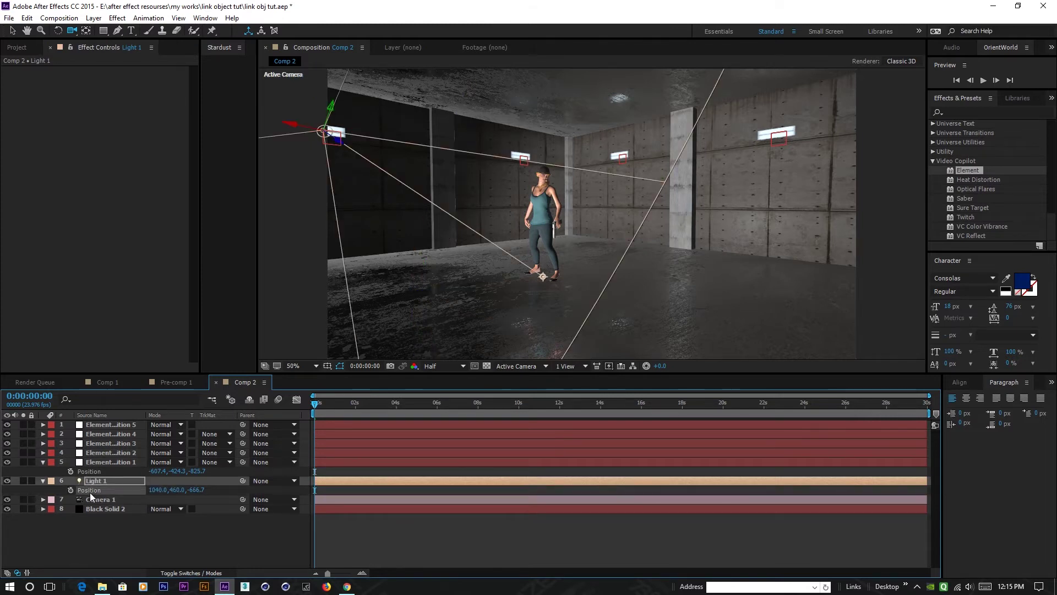
key(ctrl+v)
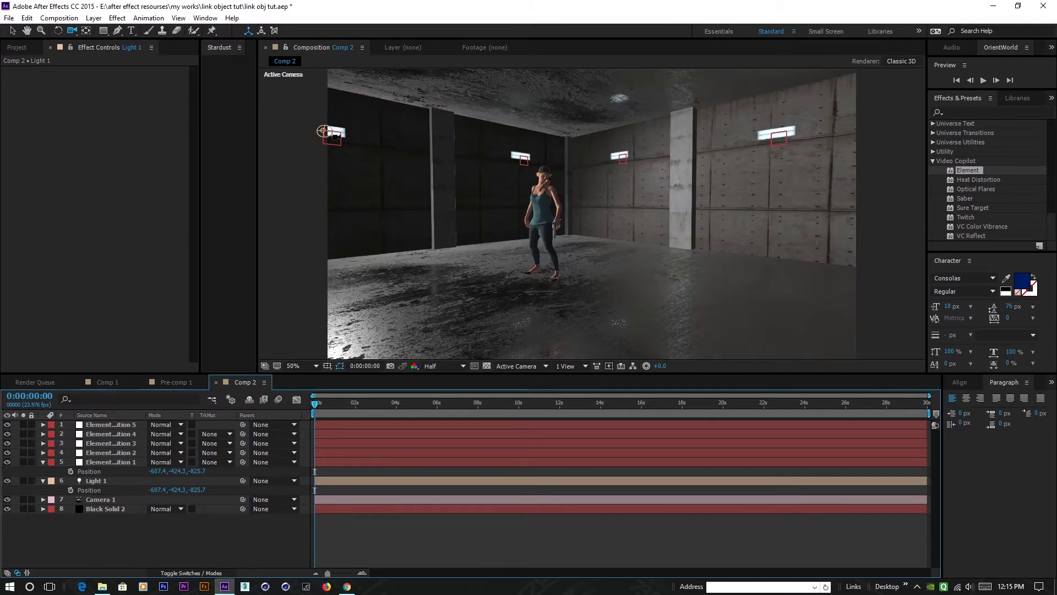
click(85, 22)
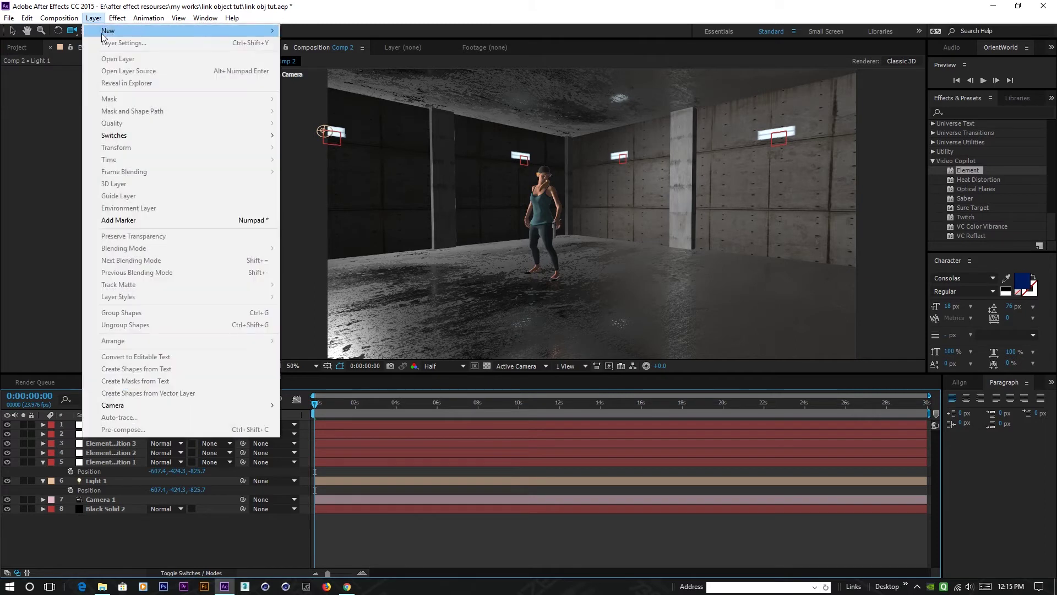
Add Light 2 with the same spot settings and delete the used Element Position 1 null.
mouse_move(105, 29)
click(297, 55)
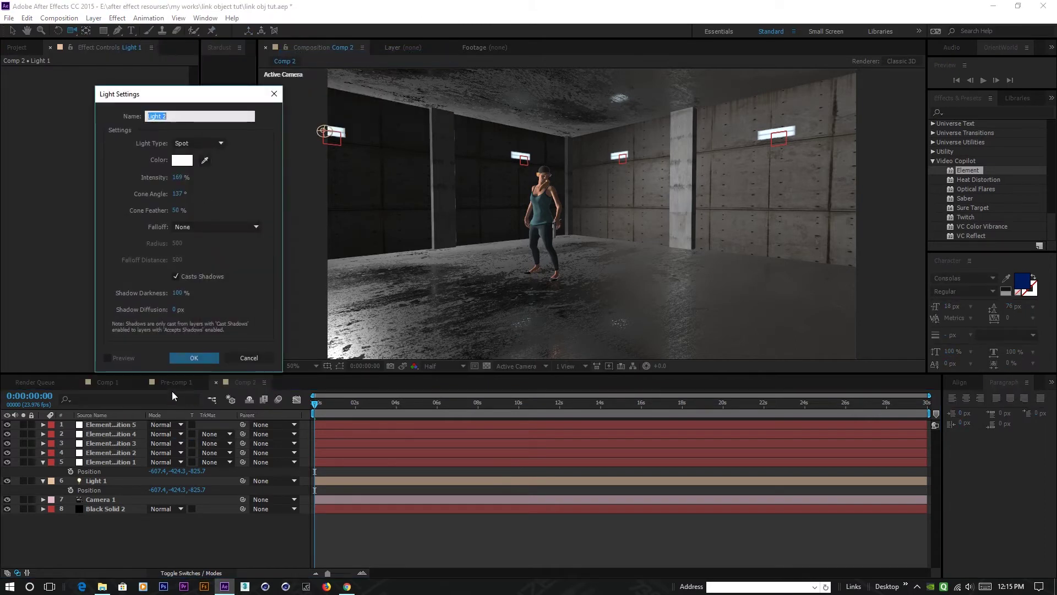
click(177, 359)
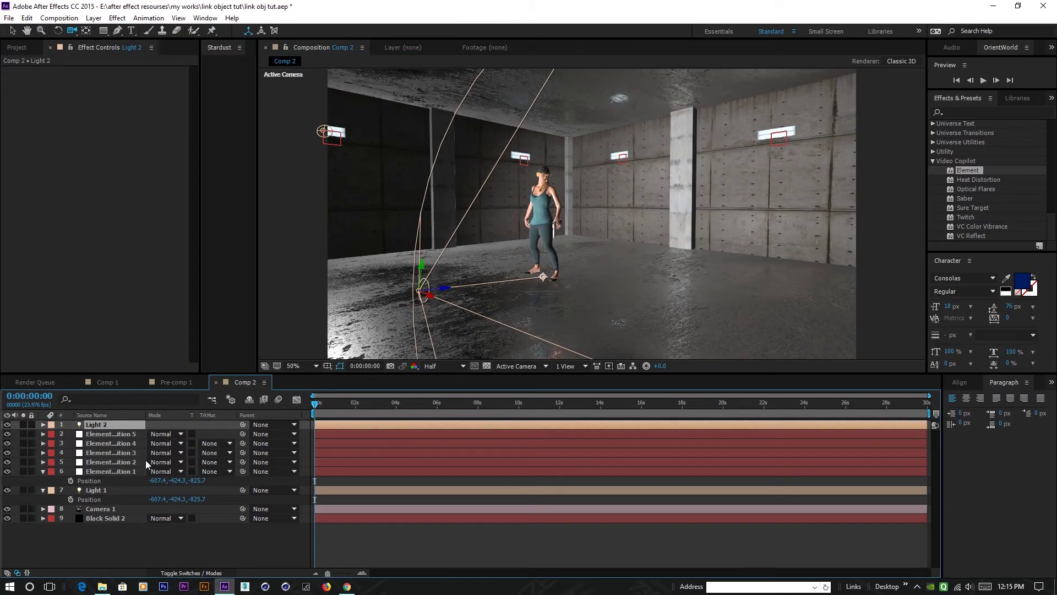
click(99, 472)
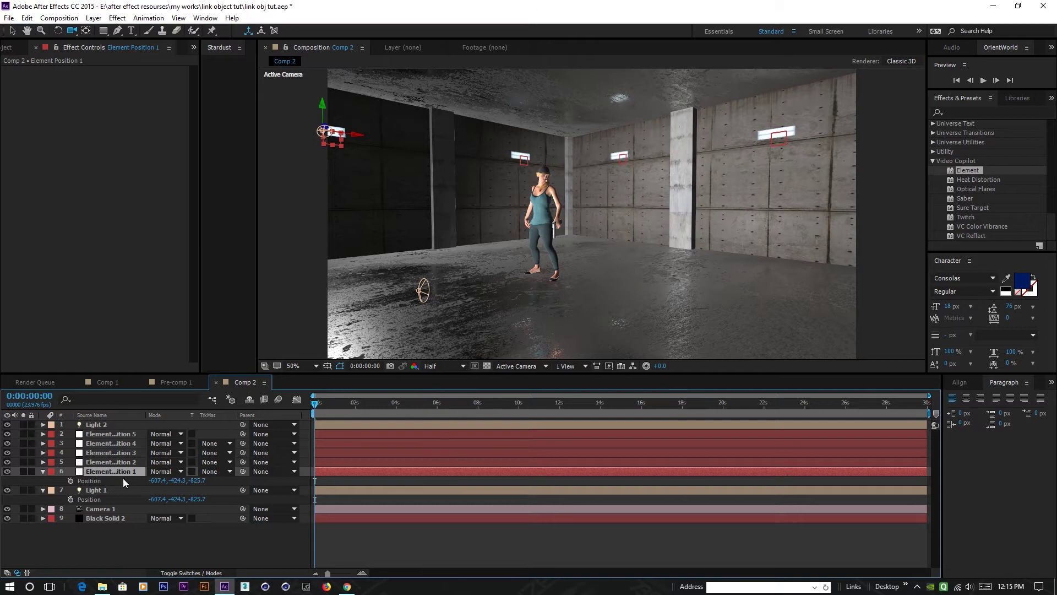
key(Delete)
Paste Element Position 2's position (-607.5, -424.3, 848.2) into Light 2, then delete that null.
drag(100, 428, 101, 463)
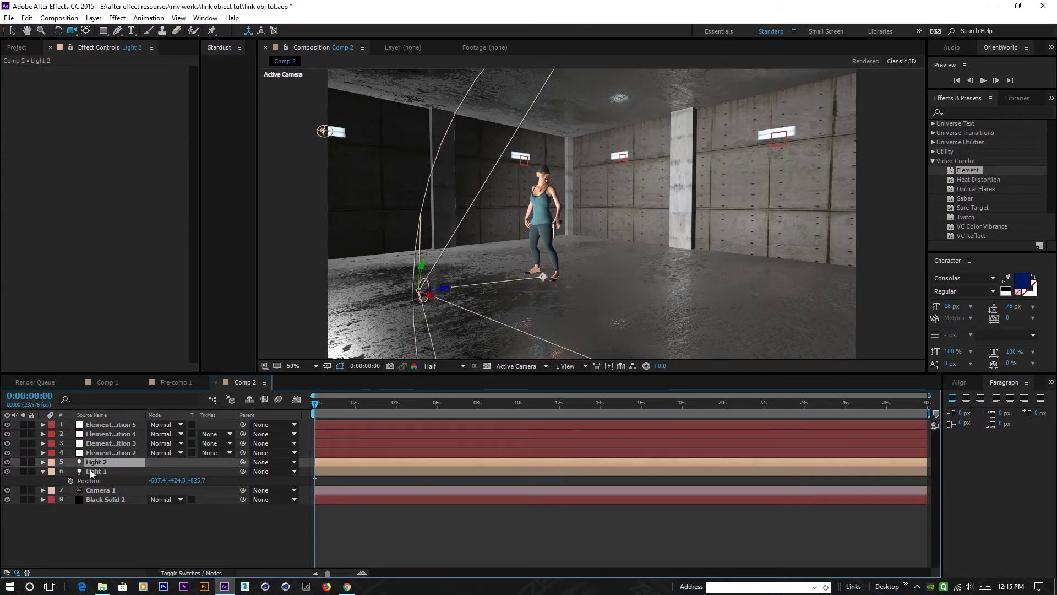
click(109, 452)
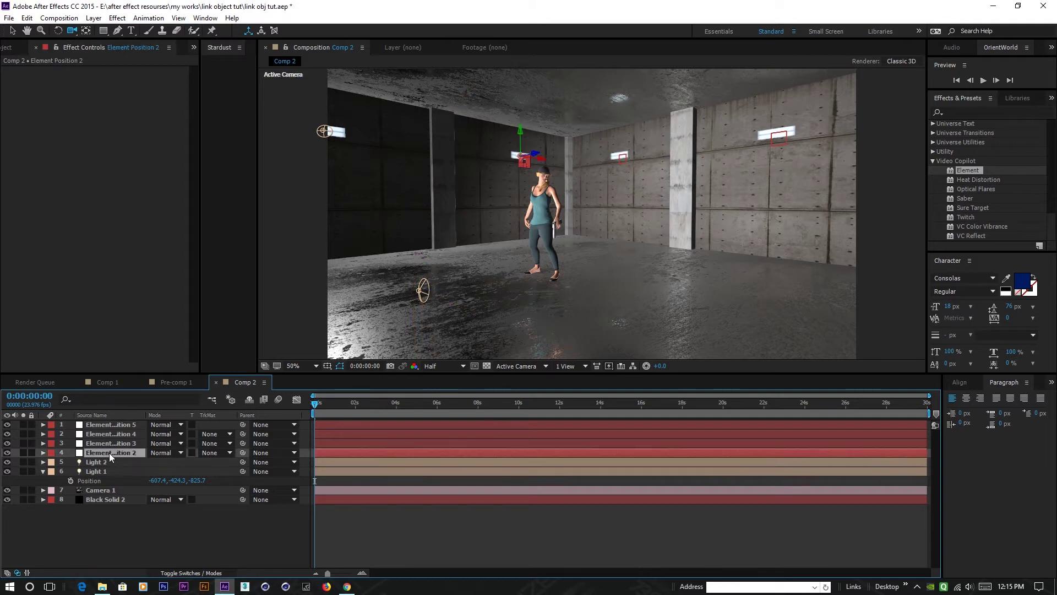
key(shift+p)
click(90, 464)
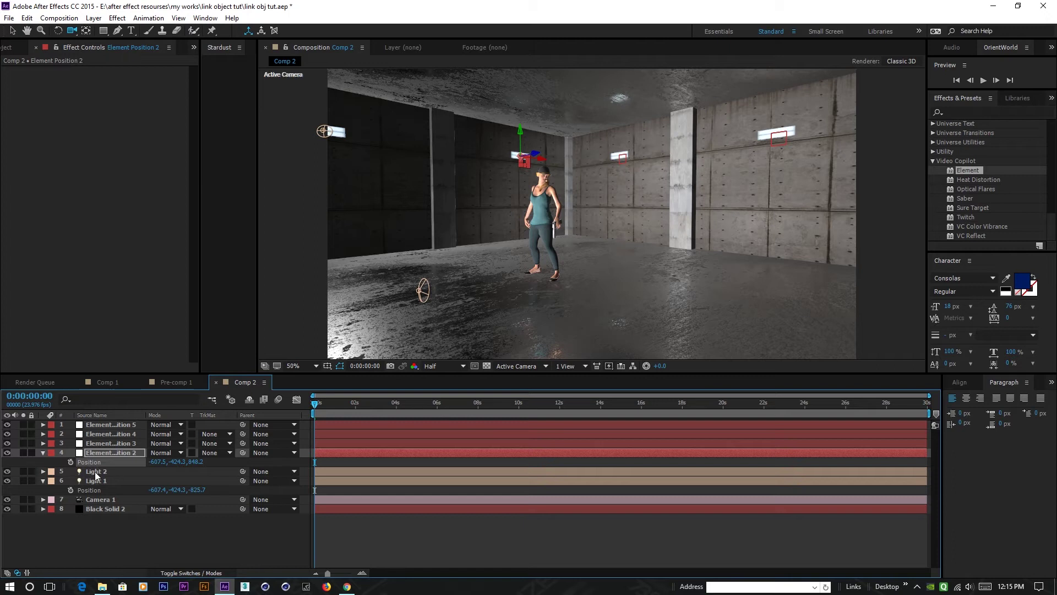
click(95, 471)
key(shift+p)
click(85, 480)
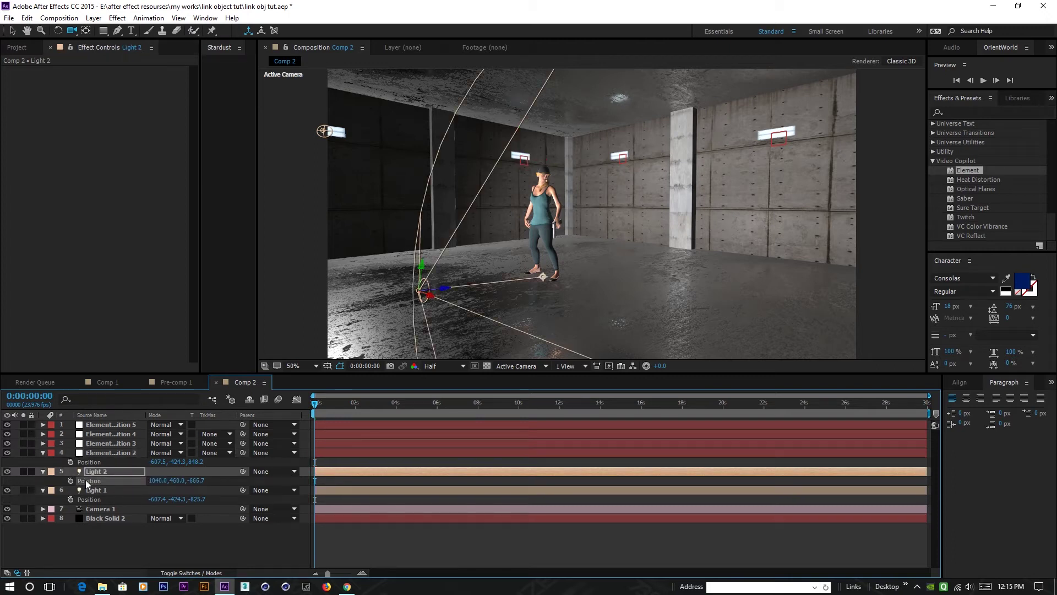
key(ctrl+v)
click(113, 531)
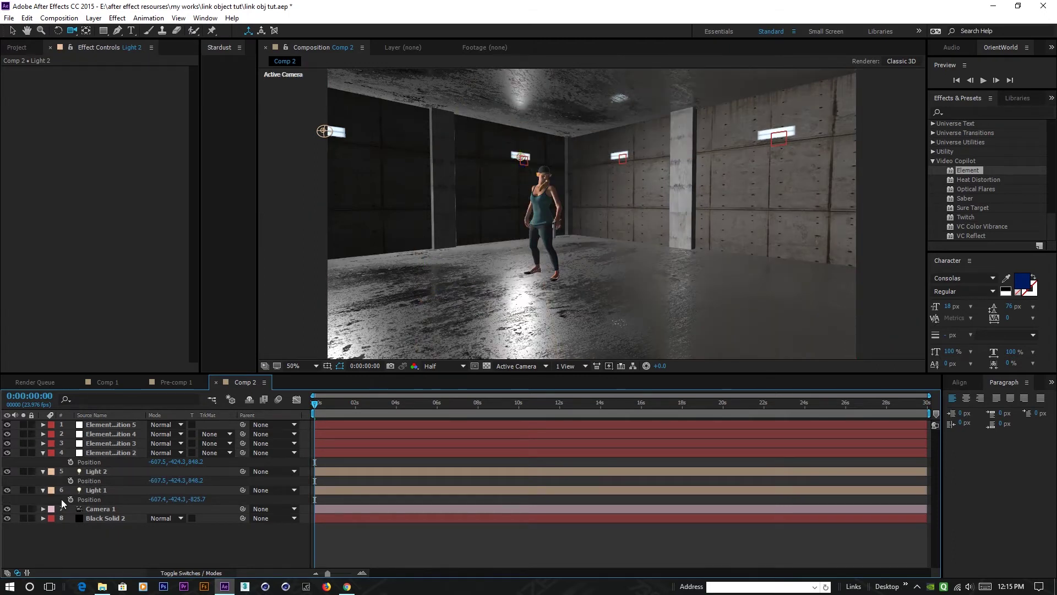
click(98, 454)
key(Delete)
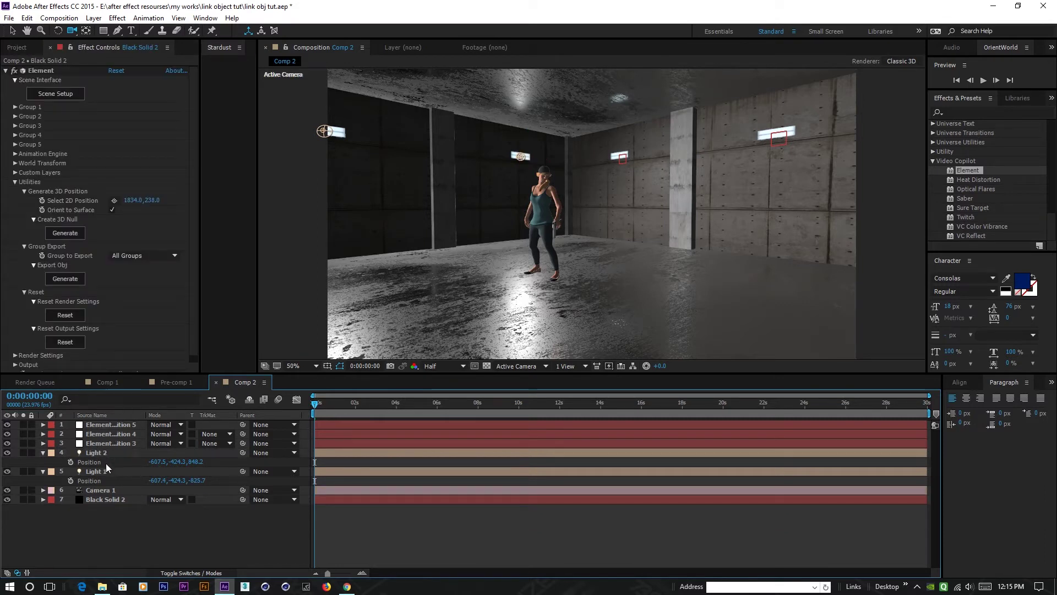
click(93, 18)
Add Light 3 and move it below the three Element position nulls.
mouse_move(111, 33)
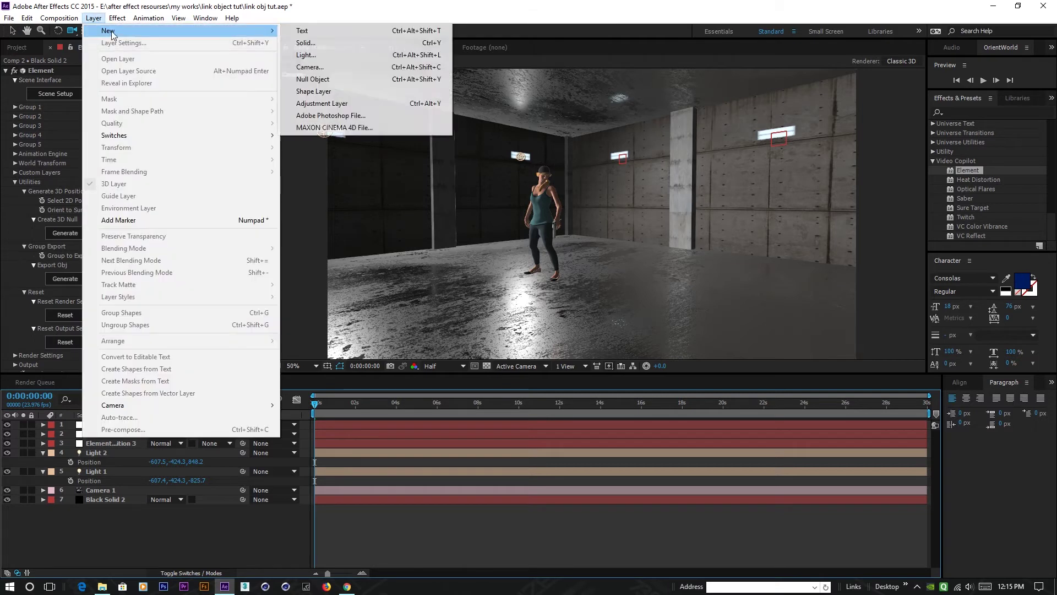
click(306, 55)
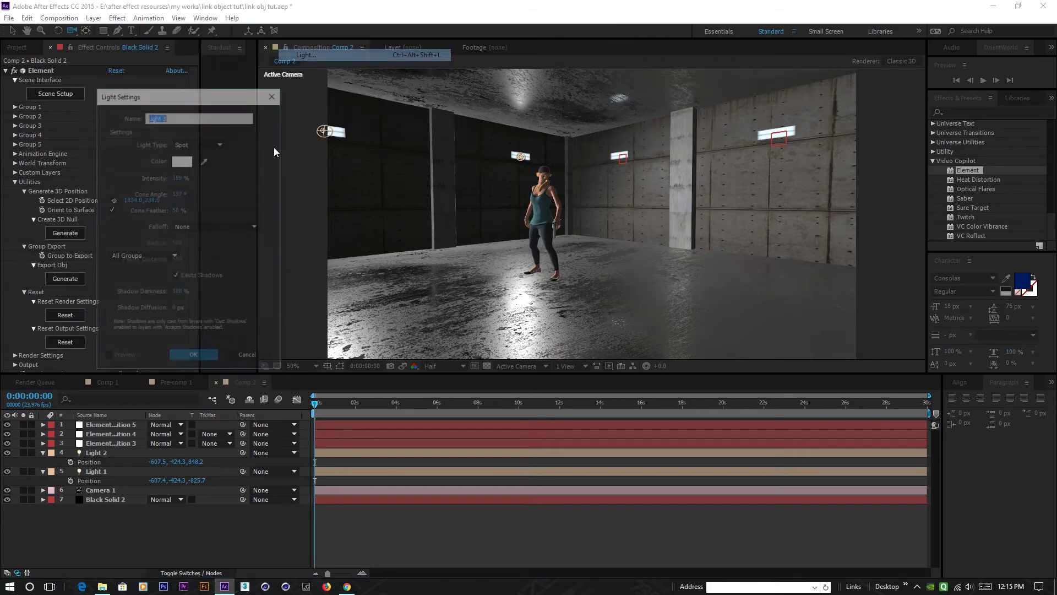
click(200, 359)
click(107, 453)
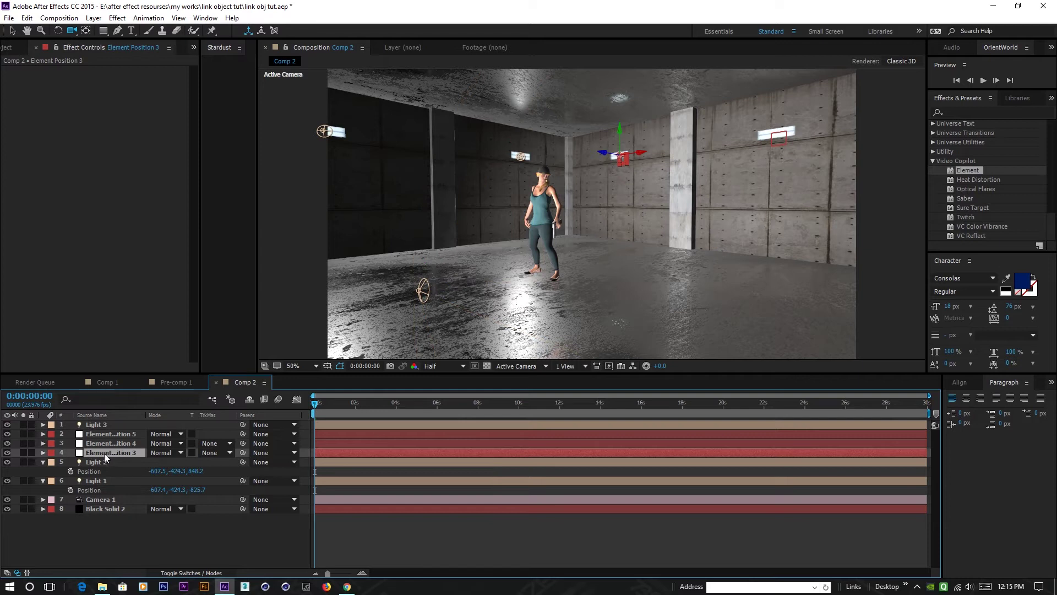
drag(98, 424, 96, 461)
Paste Element Position 3's position (234.0, -427.1, 1606.2) into Light 3 and delete that null.
click(109, 440)
key(p)
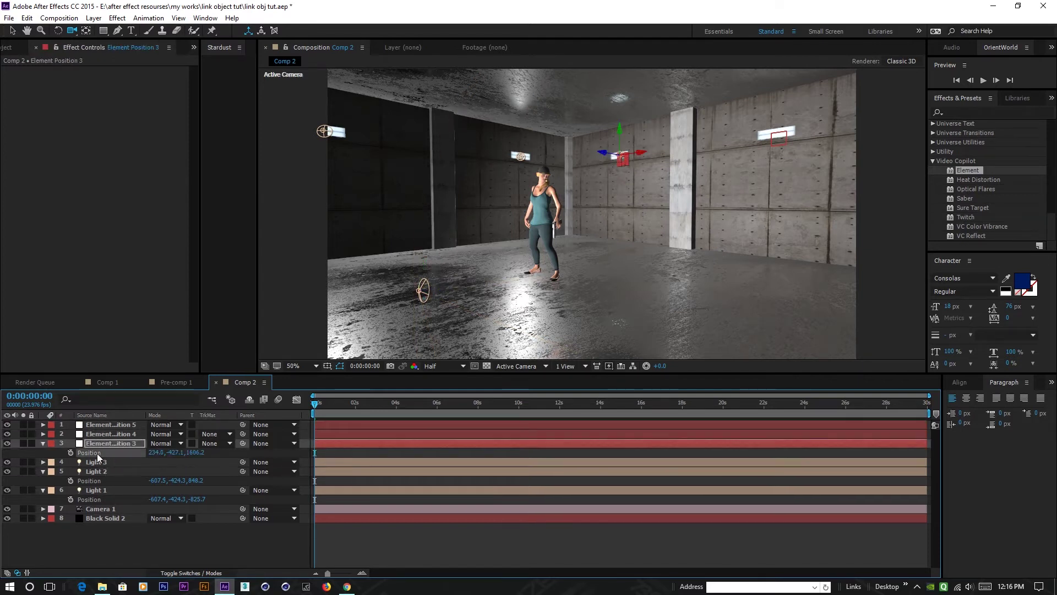
click(92, 462)
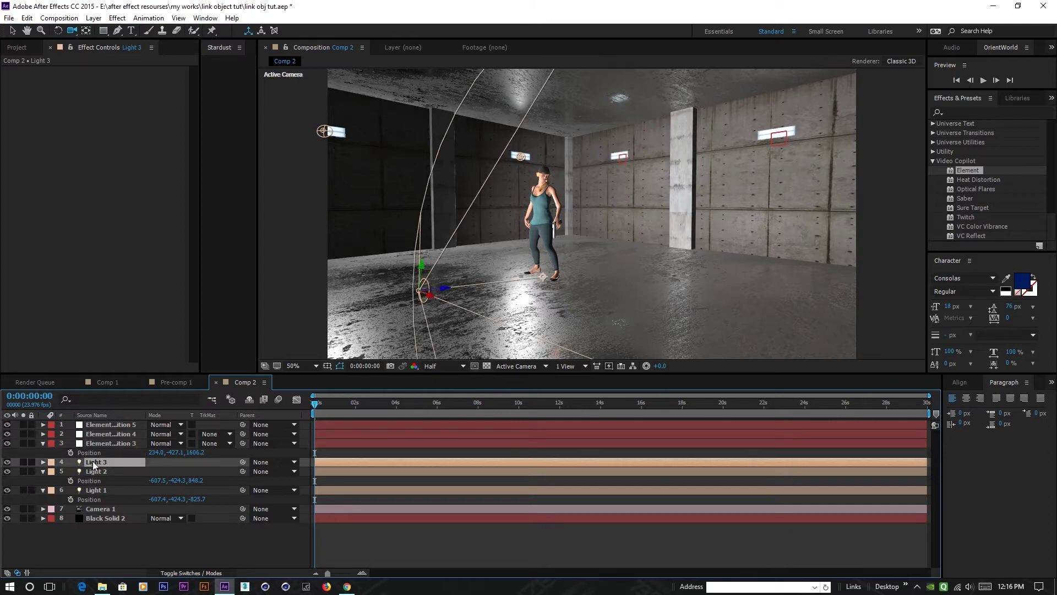
key(p)
click(86, 470)
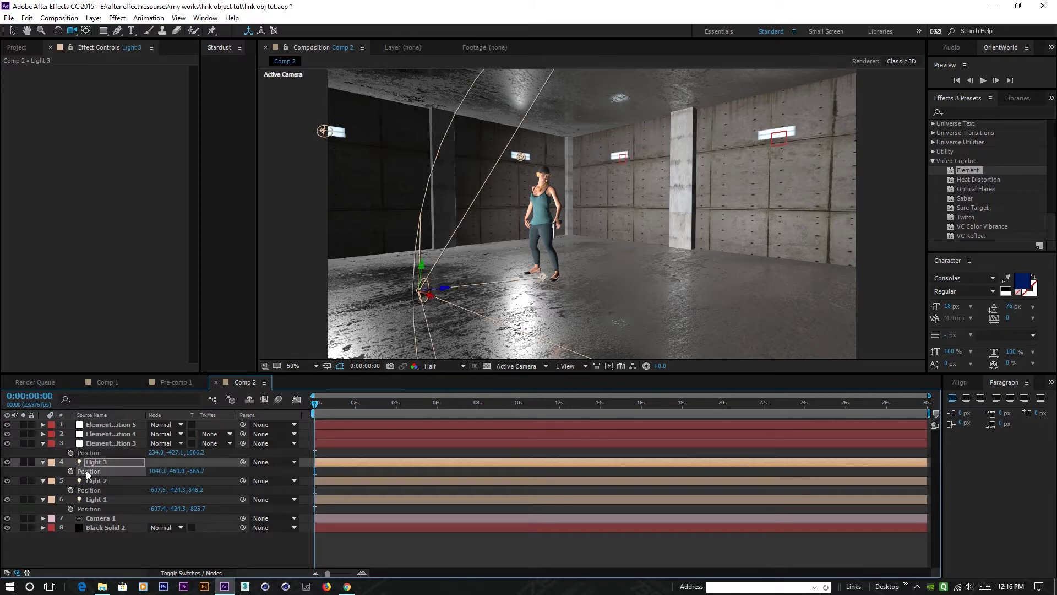
text(234.0,-427.1,1606.2)
click(98, 445)
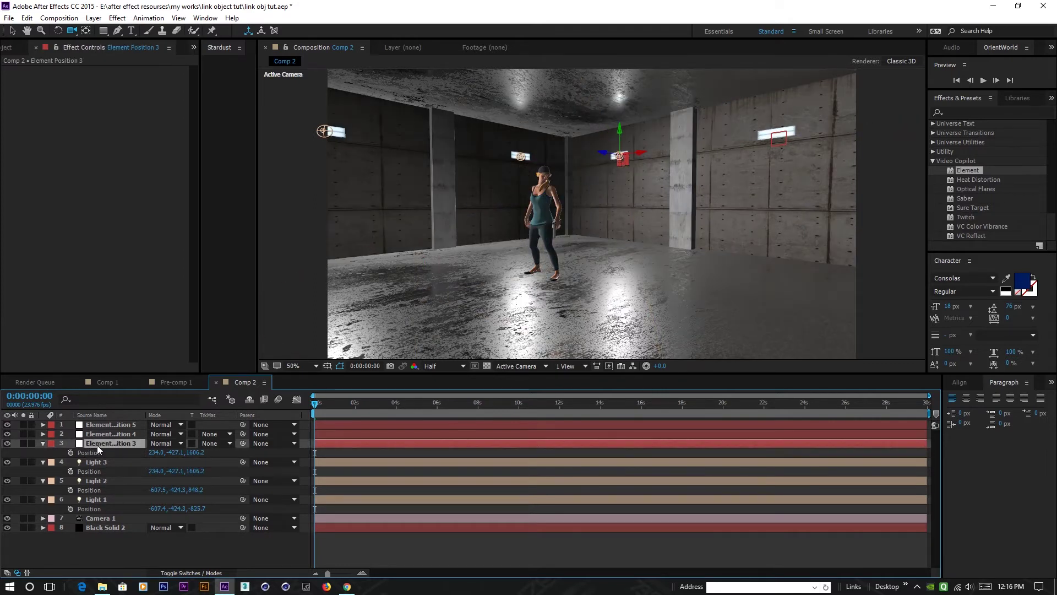
key(Delete)
click(93, 18)
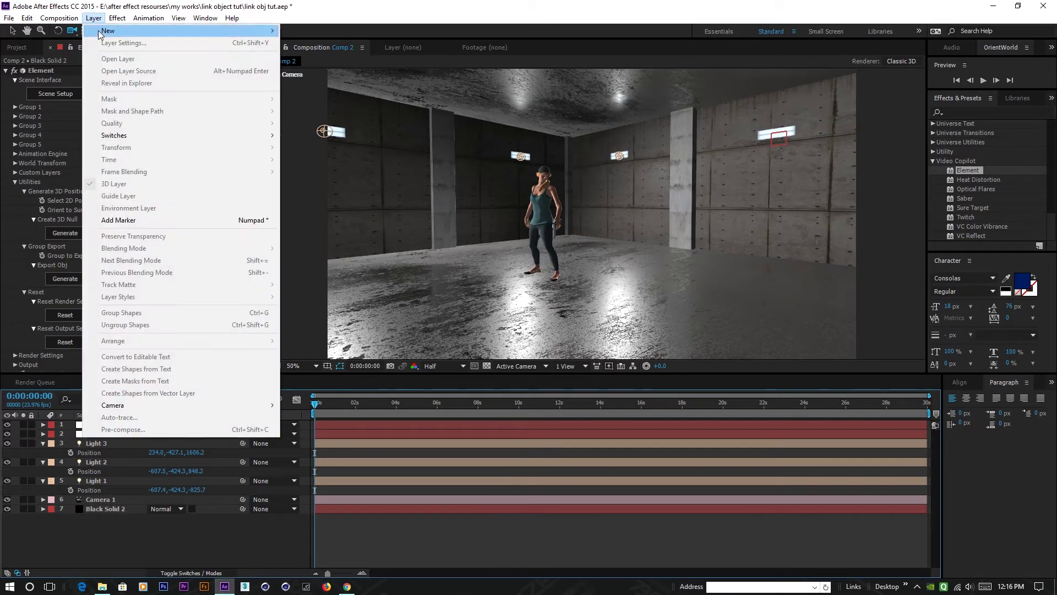
Add Light 4 and move it below the Element position layers.
mouse_move(104, 31)
click(306, 67)
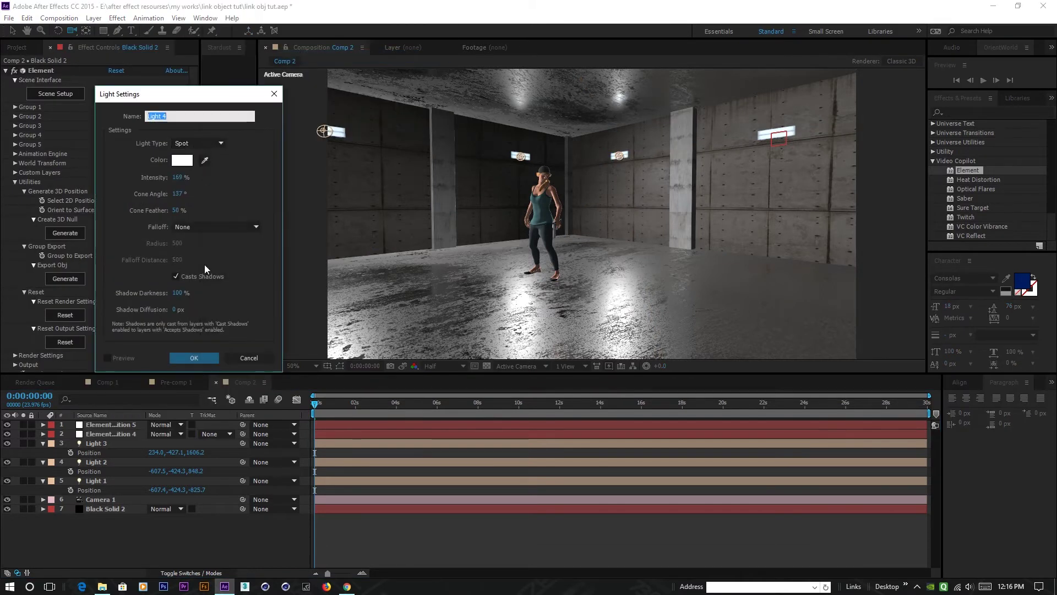
click(194, 357)
drag(100, 429, 98, 445)
Copy Element Position 4's position into Light 4, placing it at 1742.8, -427.6, 1608.3.
click(105, 432)
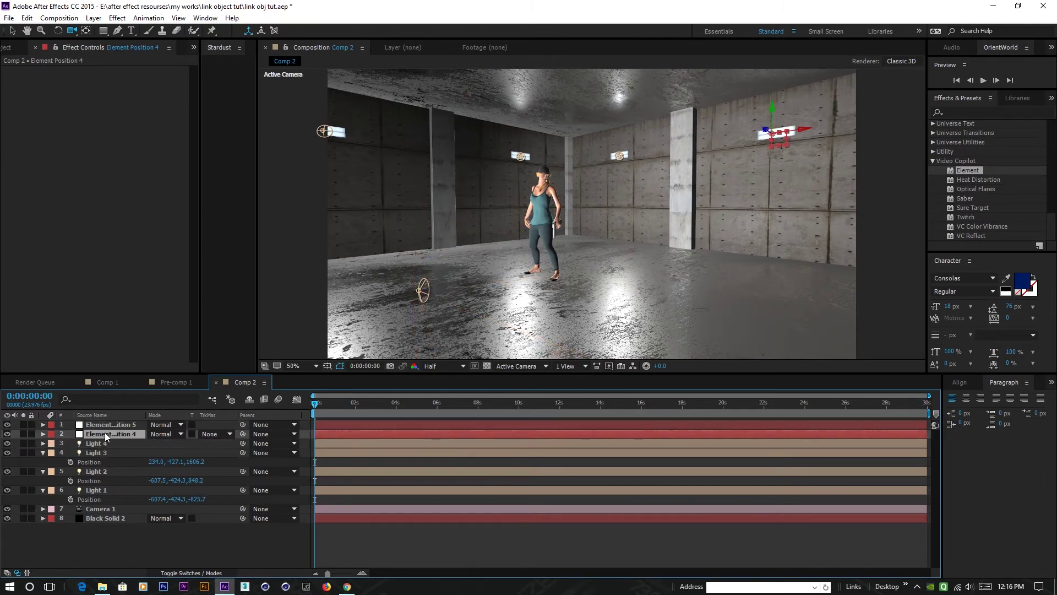
key(p)
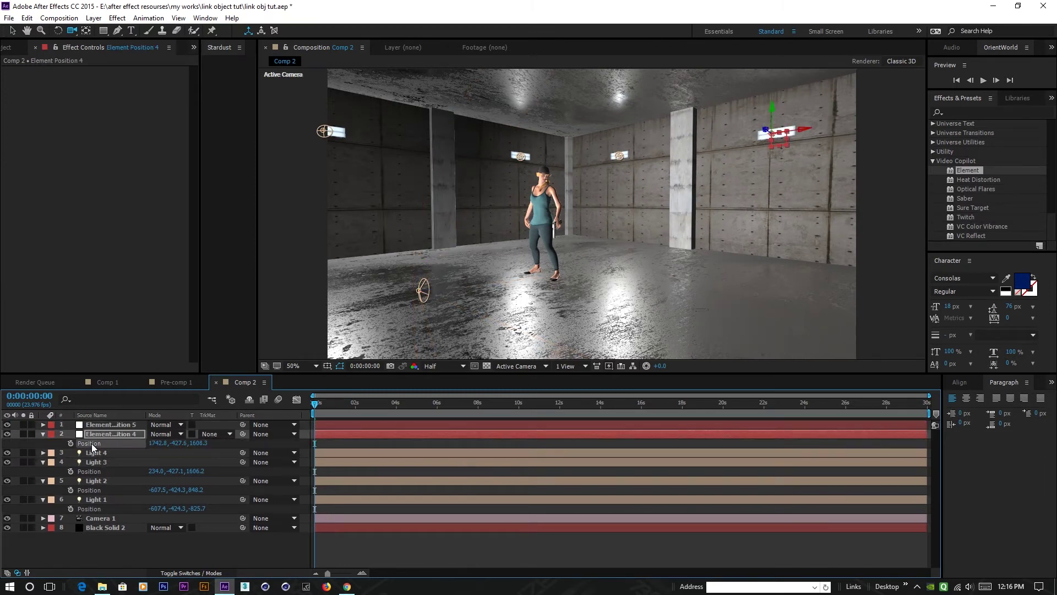
click(94, 453)
key(p)
click(88, 465)
key(ctrl+v)
Delete the remaining Element Position 4 and 5 layers.
click(119, 557)
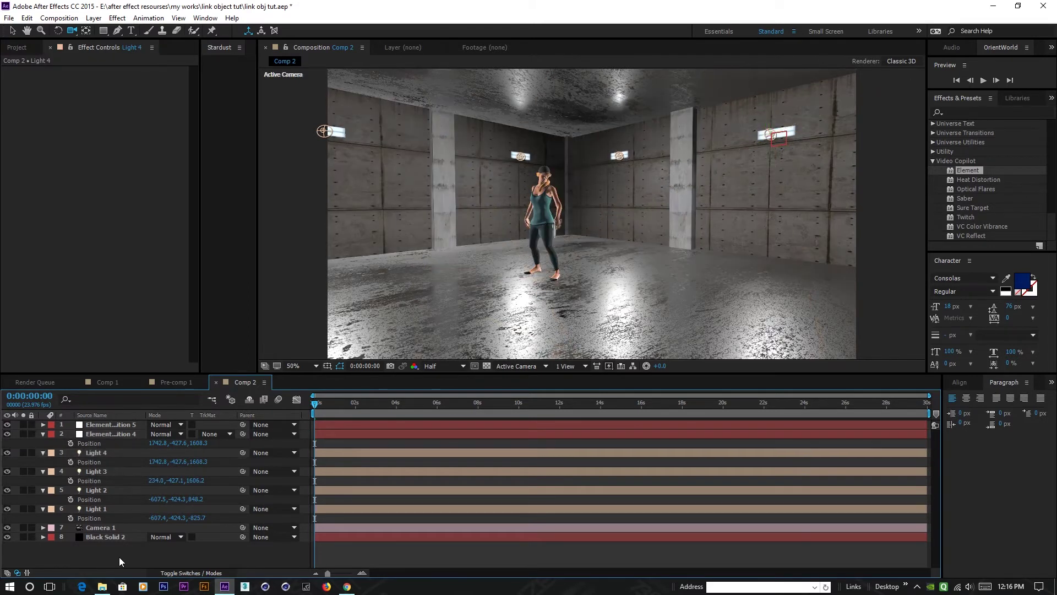
click(99, 428)
shift+click(95, 434)
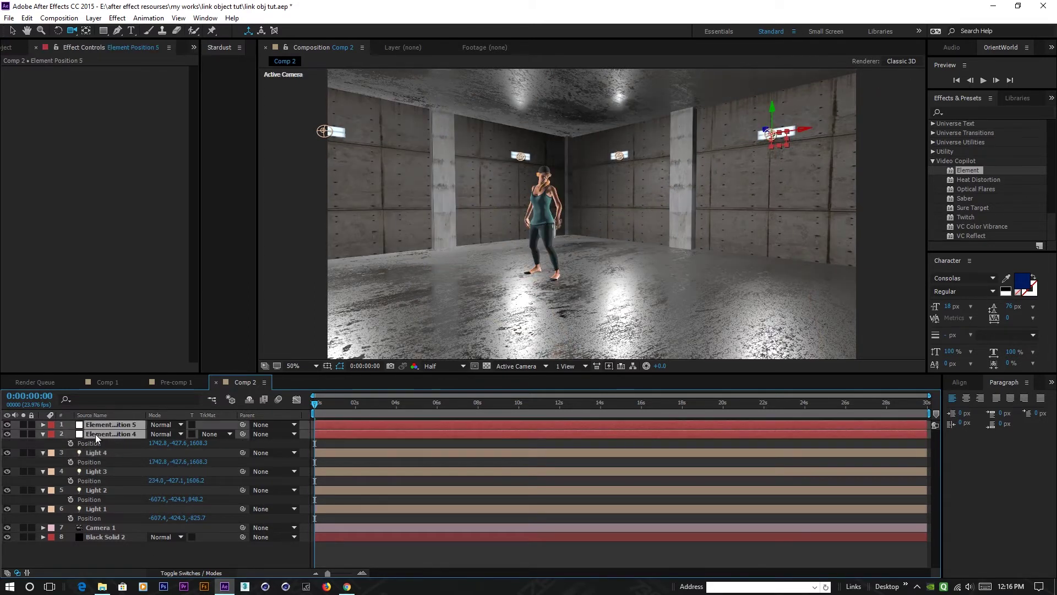
key(Delete)
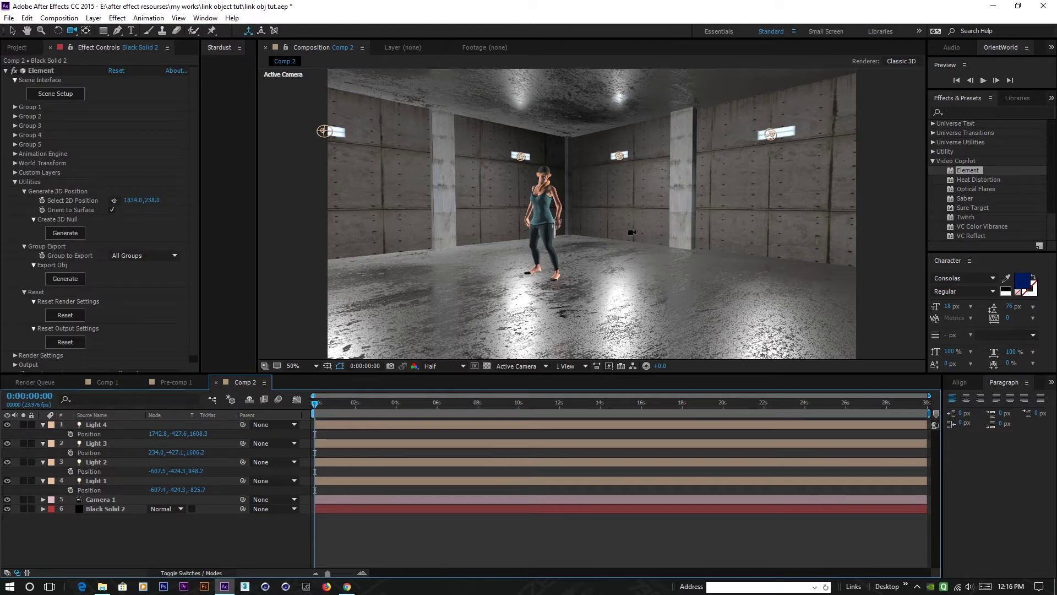
Scrub to 0:00:04:12 to check the woman's gun pose, then select the Black Solid 2 layer.
drag(352, 406, 319, 407)
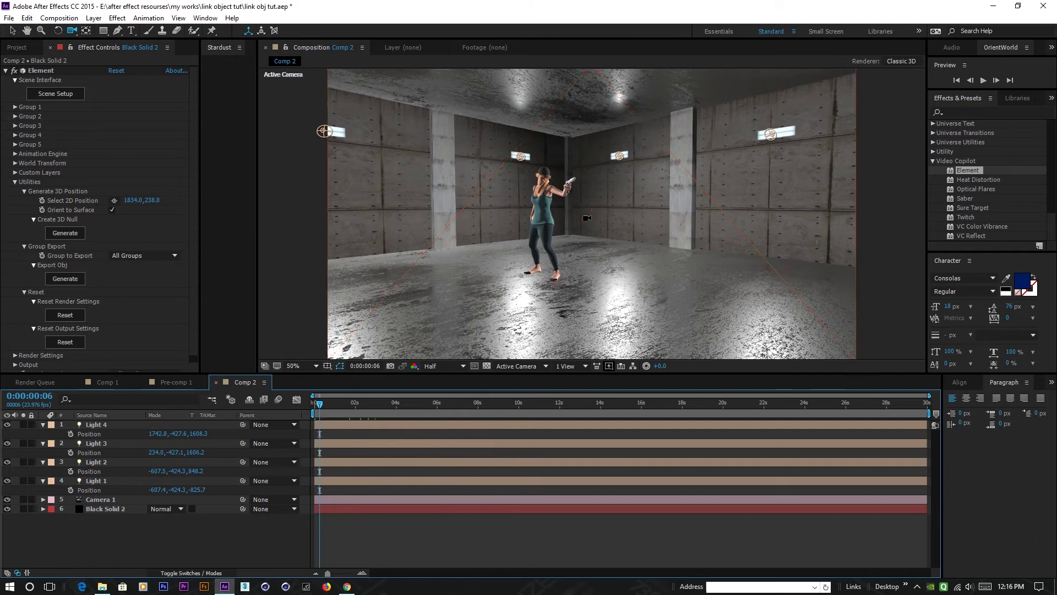
scroll(552, 251, up, 4)
scroll(418, 192, down, 2)
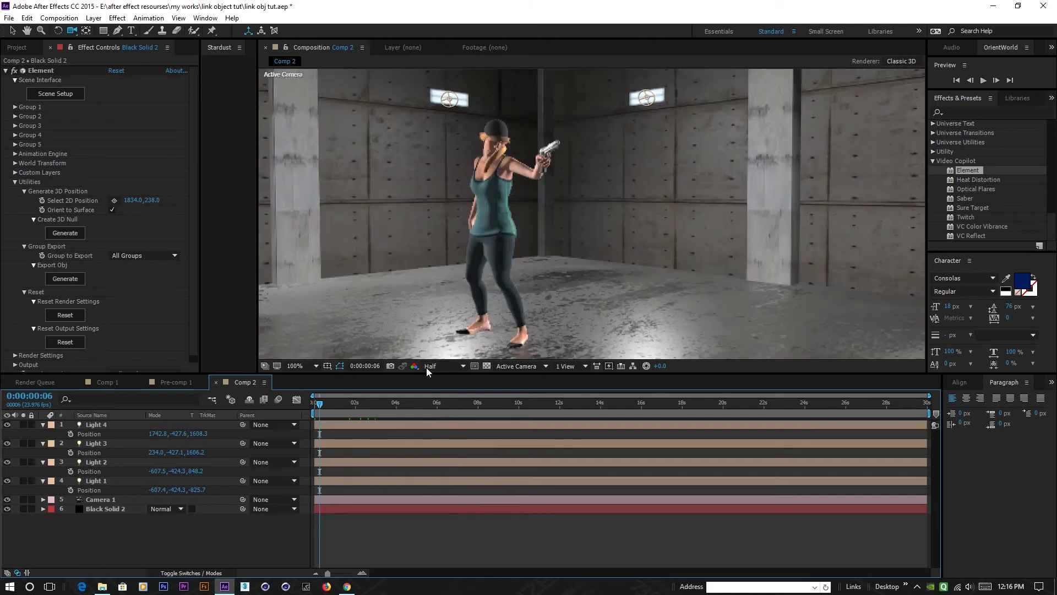
click(406, 408)
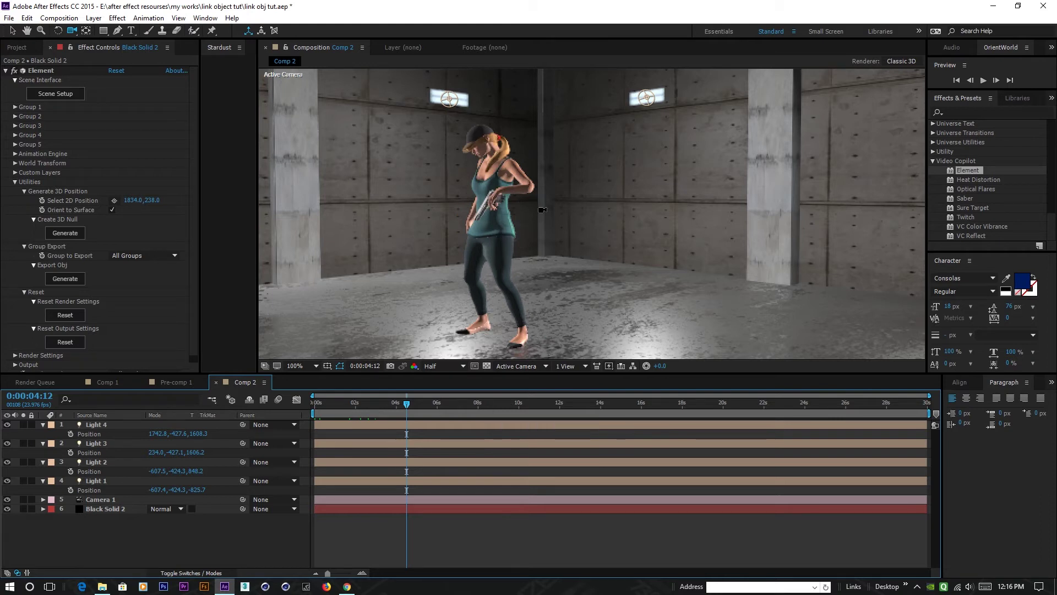
scroll(575, 218, down, 4)
scroll(581, 259, up, 2)
scroll(576, 247, down, 2)
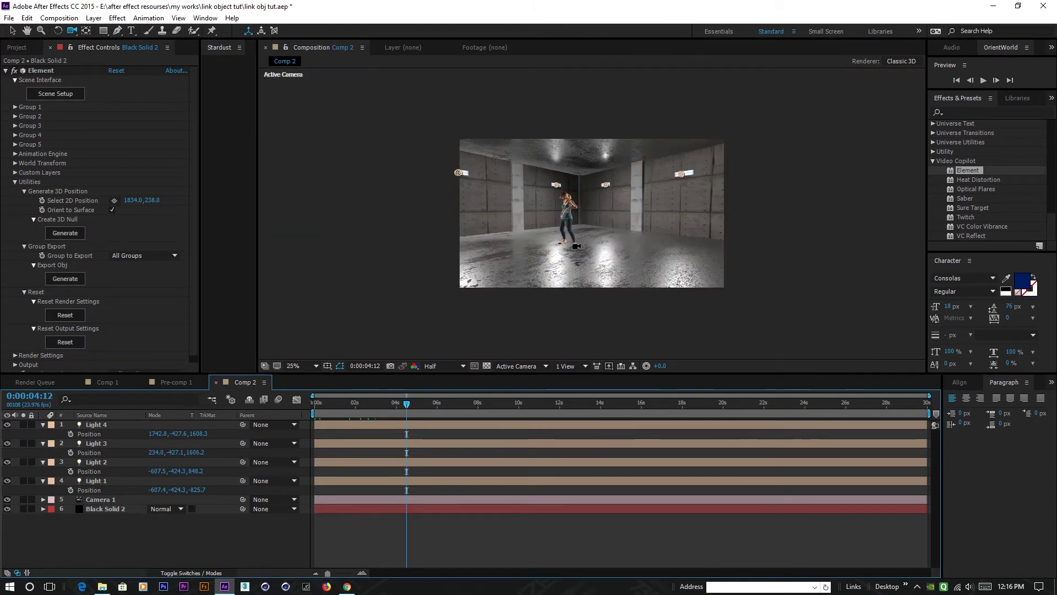
scroll(551, 196, up, 2)
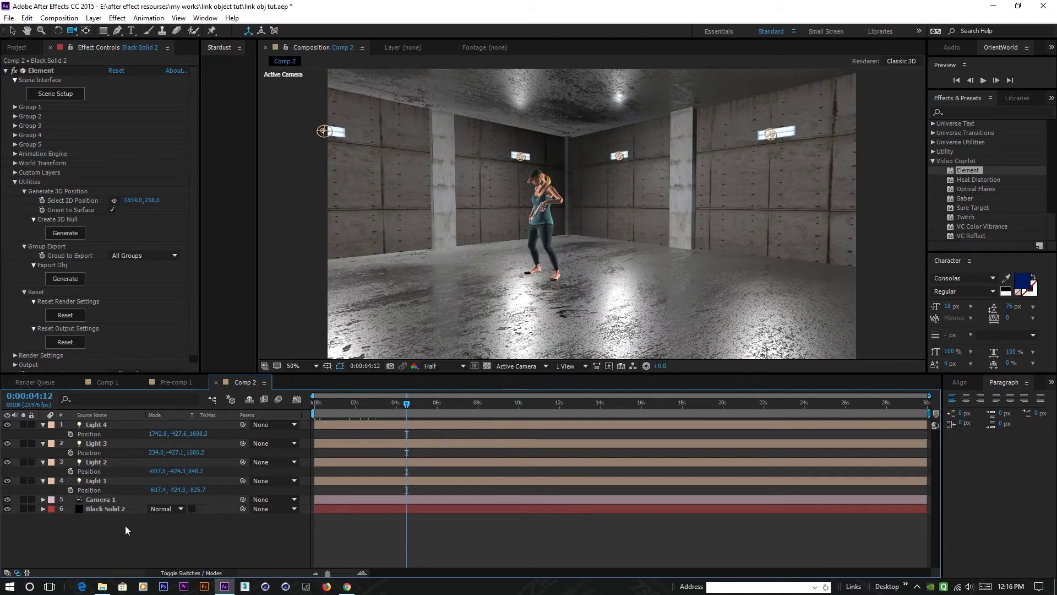
click(101, 507)
click(15, 181)
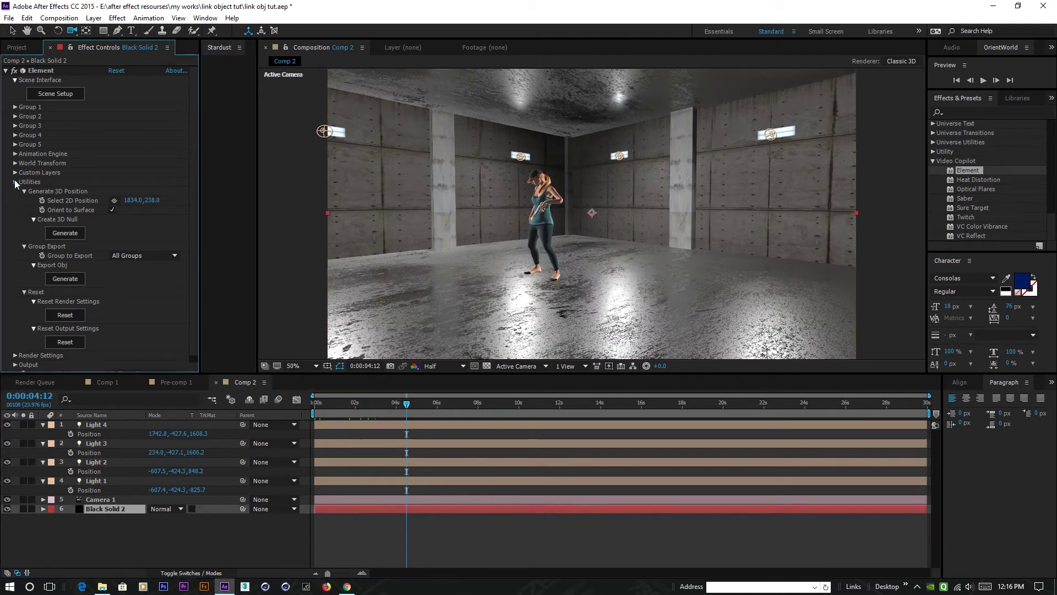
Enable Element shadows on Black Solid 2 with an 8192 shadow map size, and orbit to view them.
click(15, 200)
click(15, 191)
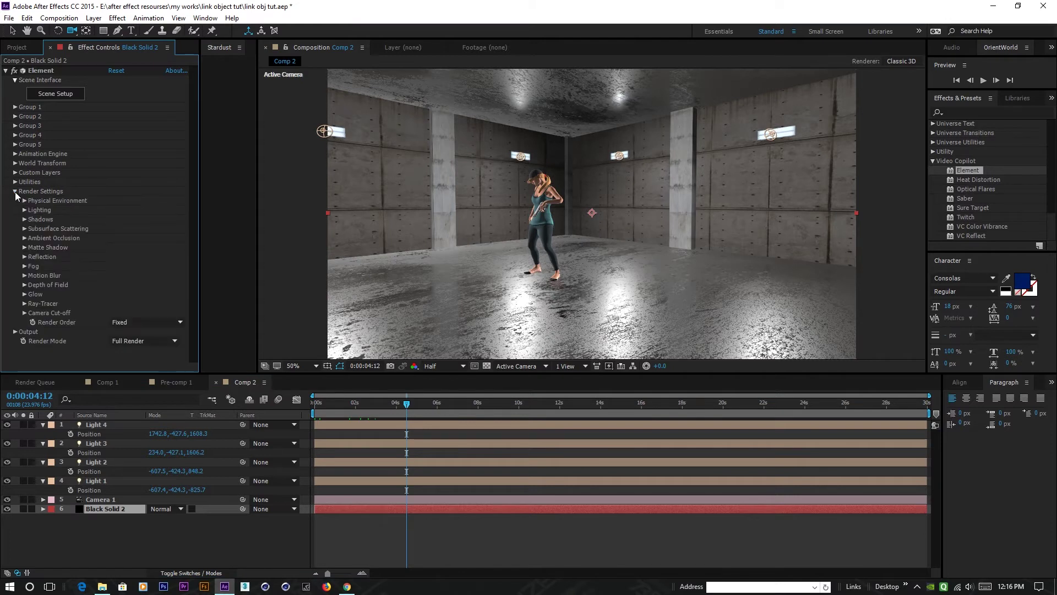
click(23, 218)
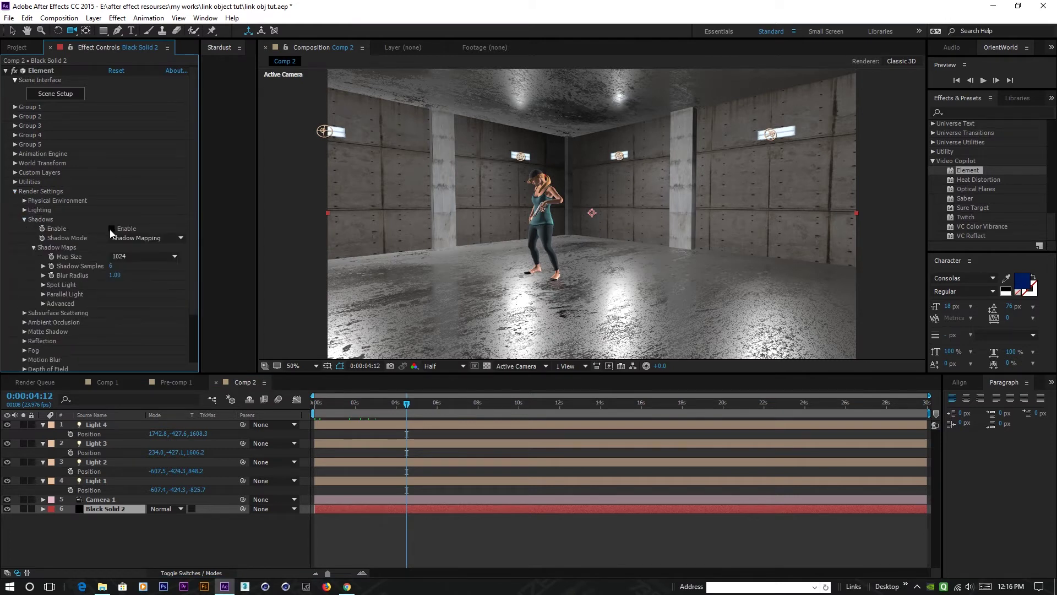
click(112, 228)
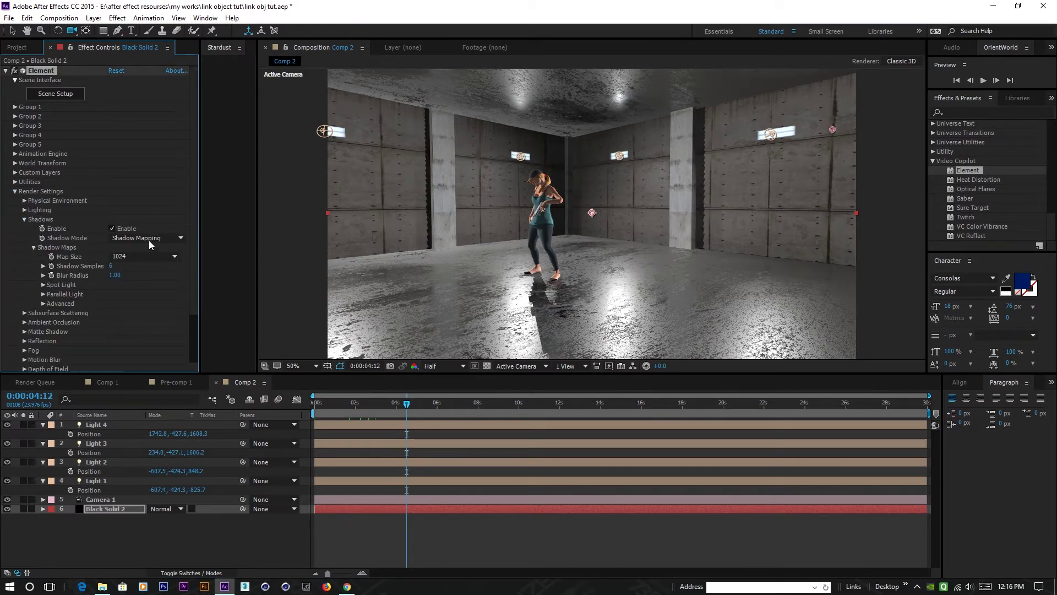
click(131, 255)
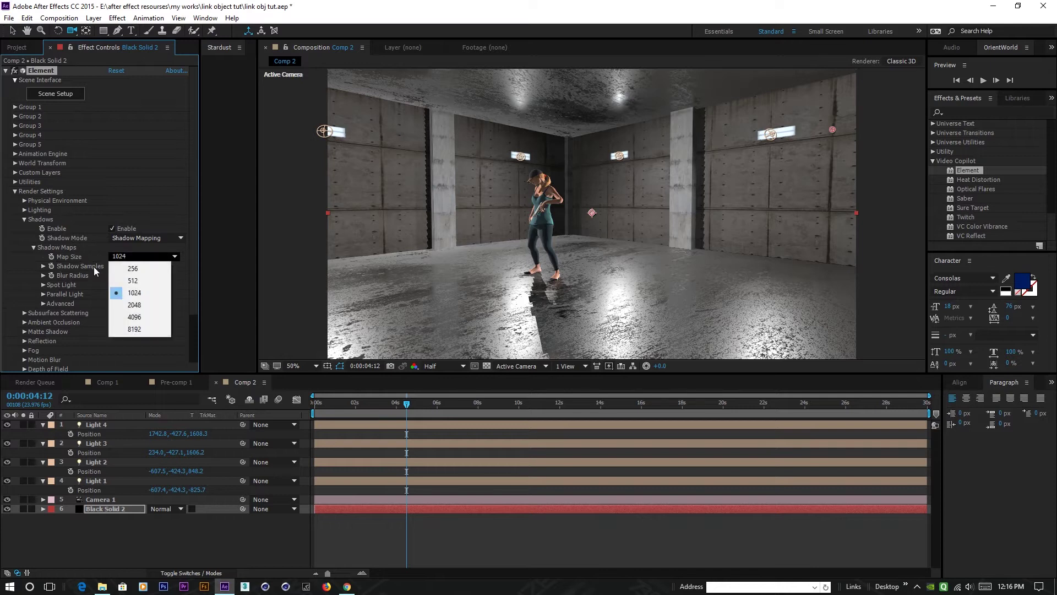
click(149, 330)
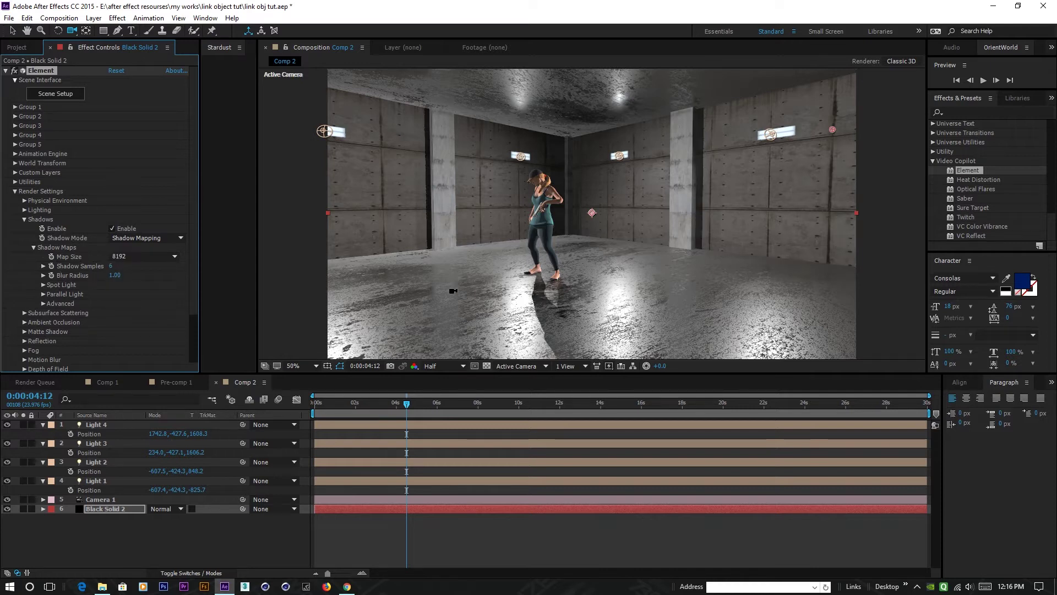
drag(465, 299, 483, 300)
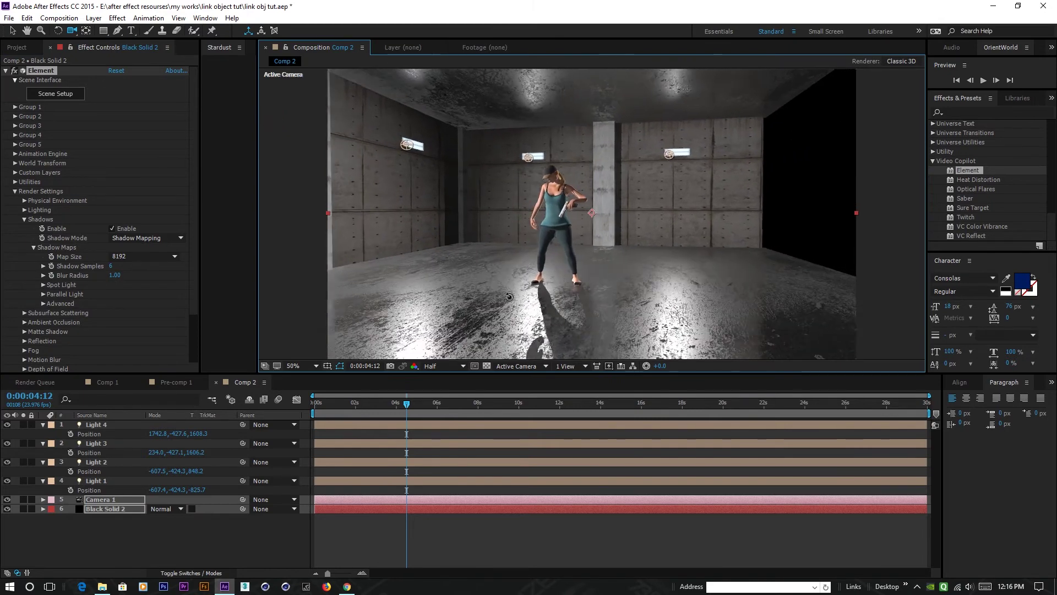
mouse_move(534, 298)
mouse_down()
mouse_move(545, 298)
mouse_move(392, 303)
mouse_move(705, 300)
mouse_move(533, 284)
mouse_up()
scroll(37, 291, down, 1)
Turn on SSAO ambient occlusion at intensity 10.9 with AO Depth/Fog Influence at 100%.
click(24, 298)
scroll(73, 257, down, 3)
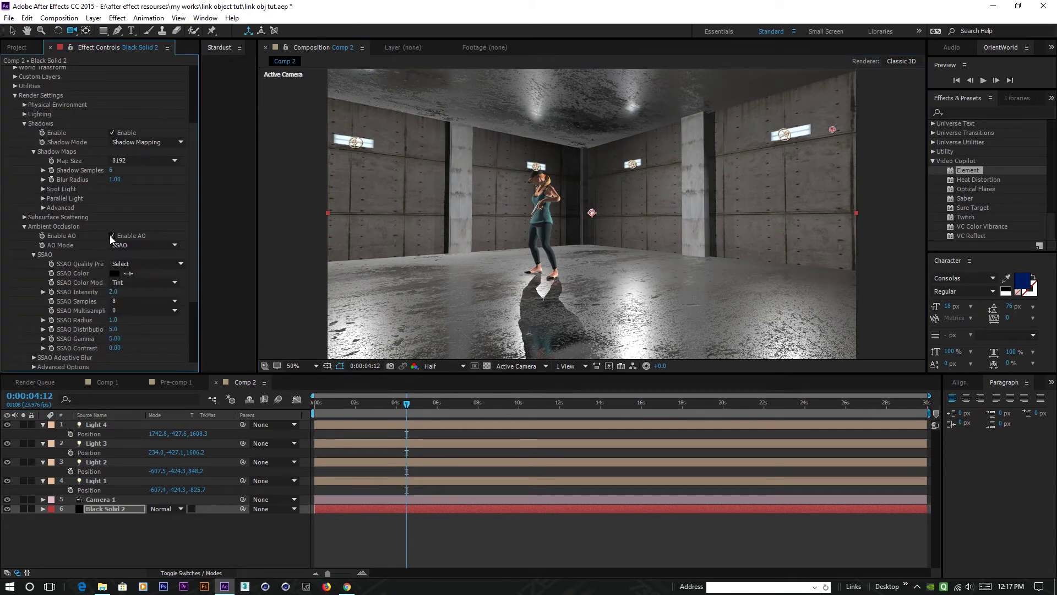
drag(113, 292, 207, 293)
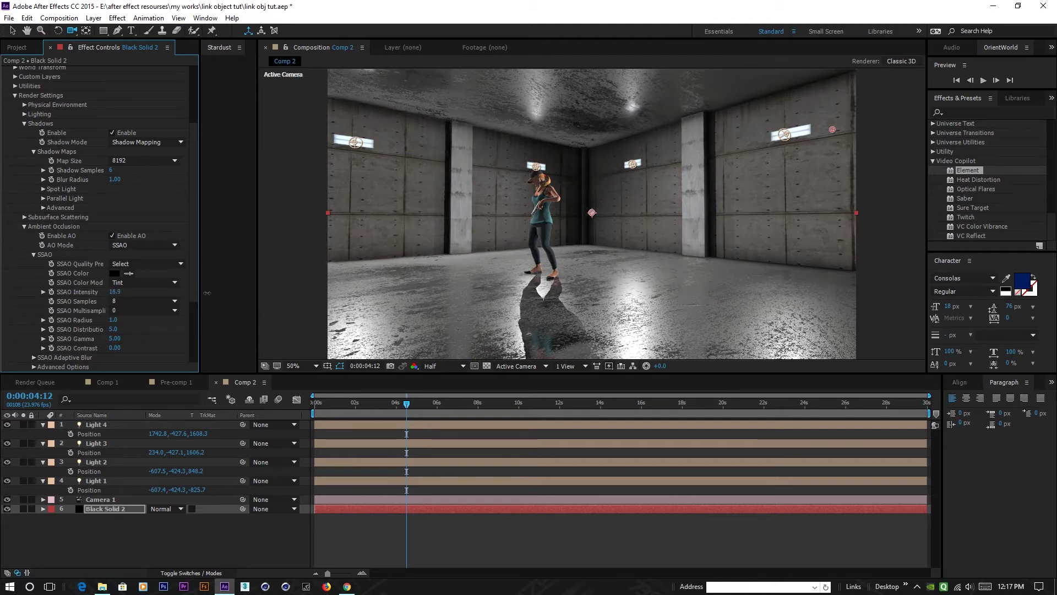
scroll(55, 295, down, 3)
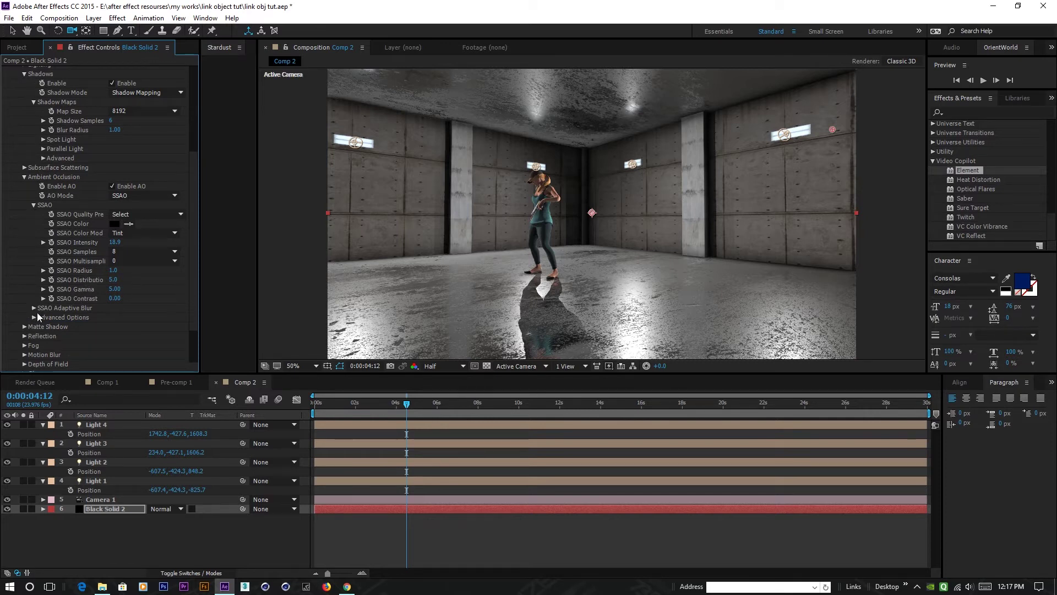
click(33, 317)
scroll(104, 325, down, 1)
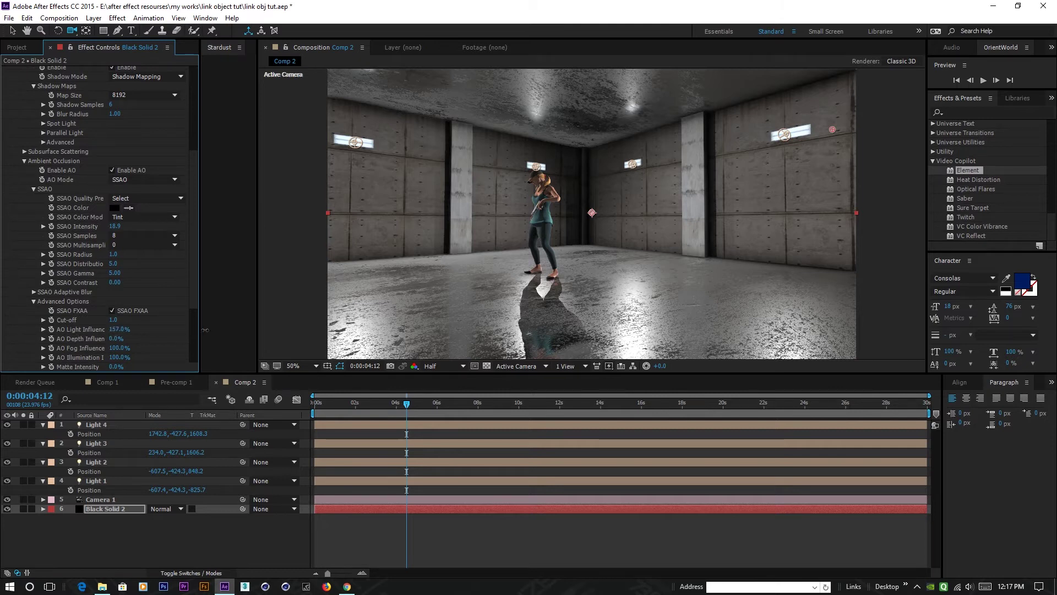
drag(115, 338, 171, 339)
drag(563, 299, 529, 302)
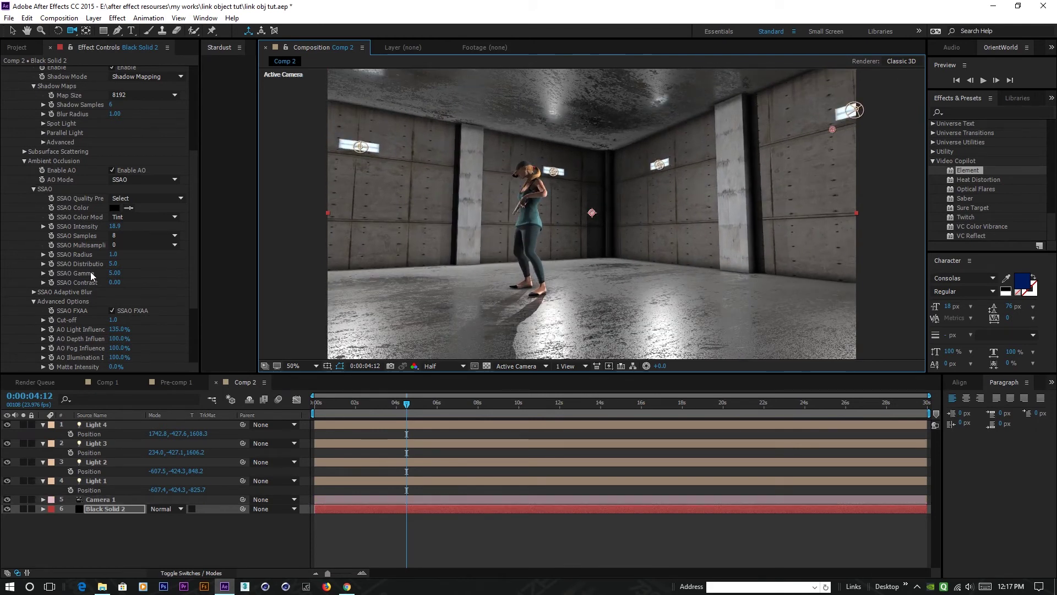
scroll(90, 272, down, 3)
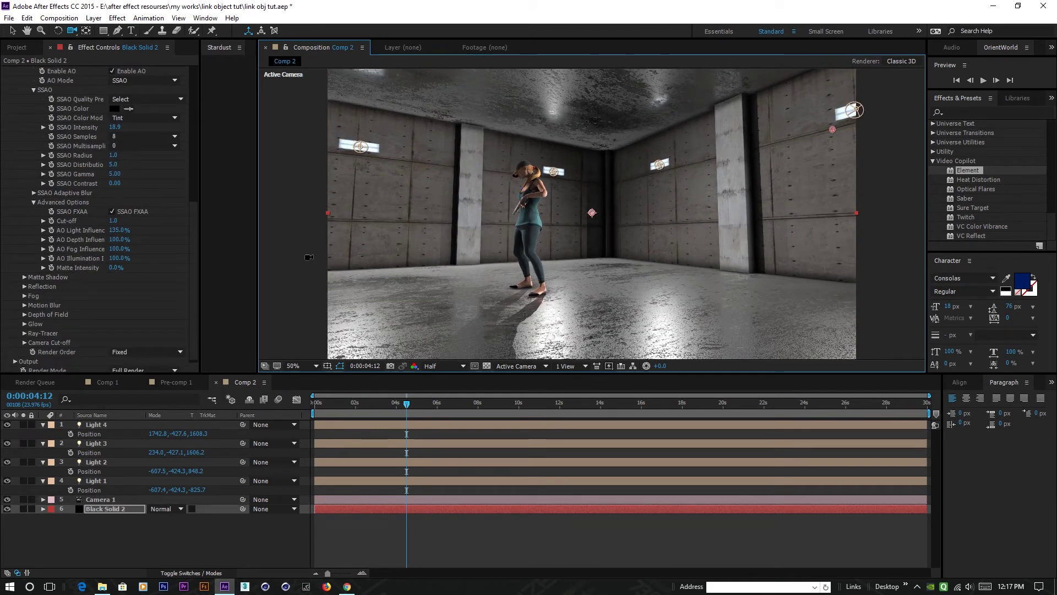
Enable Element Glow with a Glow Radius of 16.30 and orbit to see the glowing lights.
click(25, 324)
scroll(135, 279, down, 3)
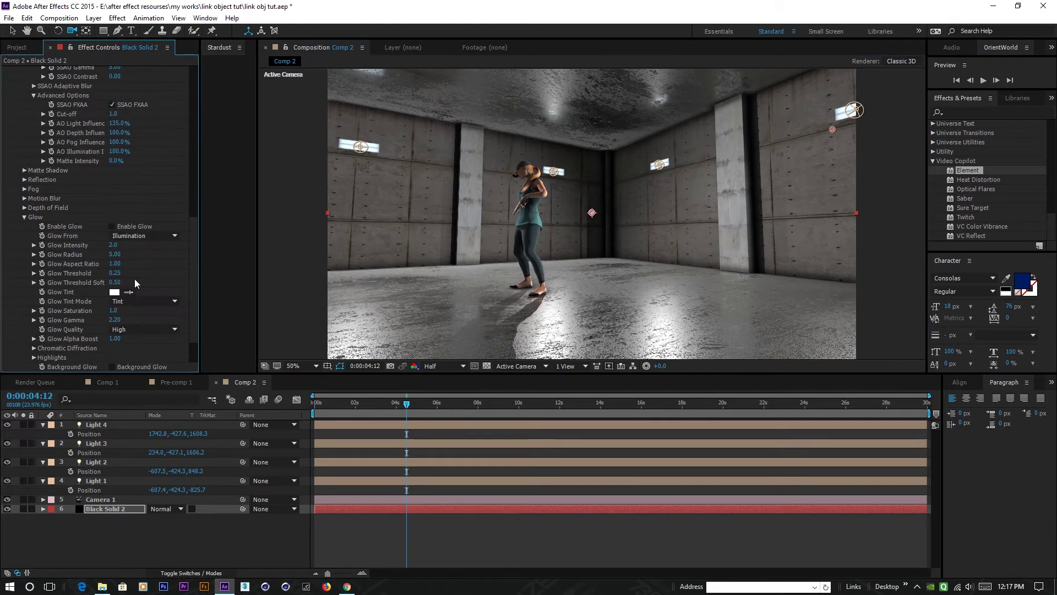
click(112, 226)
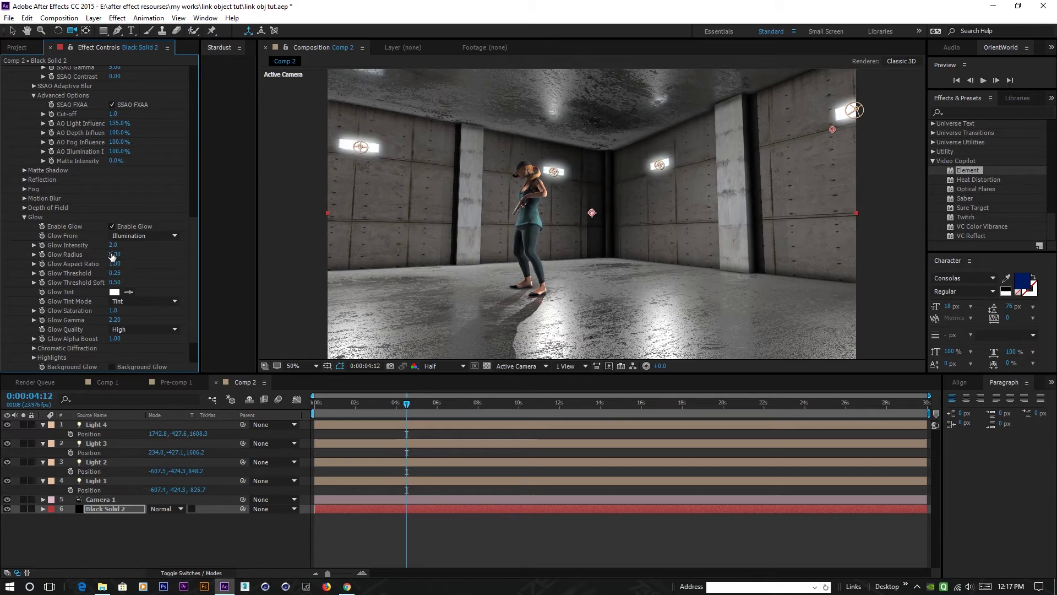
drag(126, 254, 177, 256)
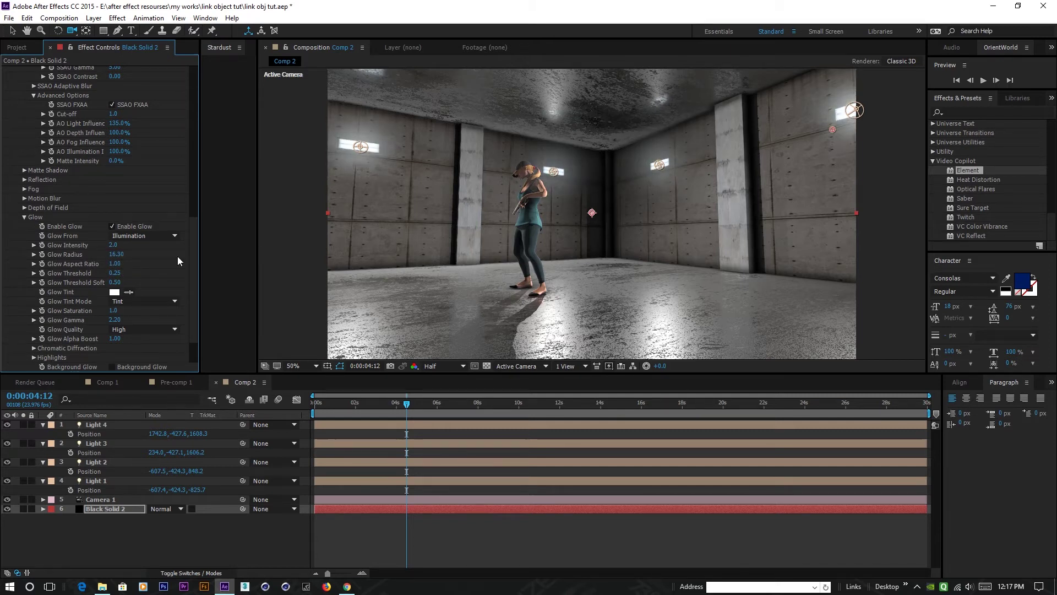
drag(534, 272, 476, 256)
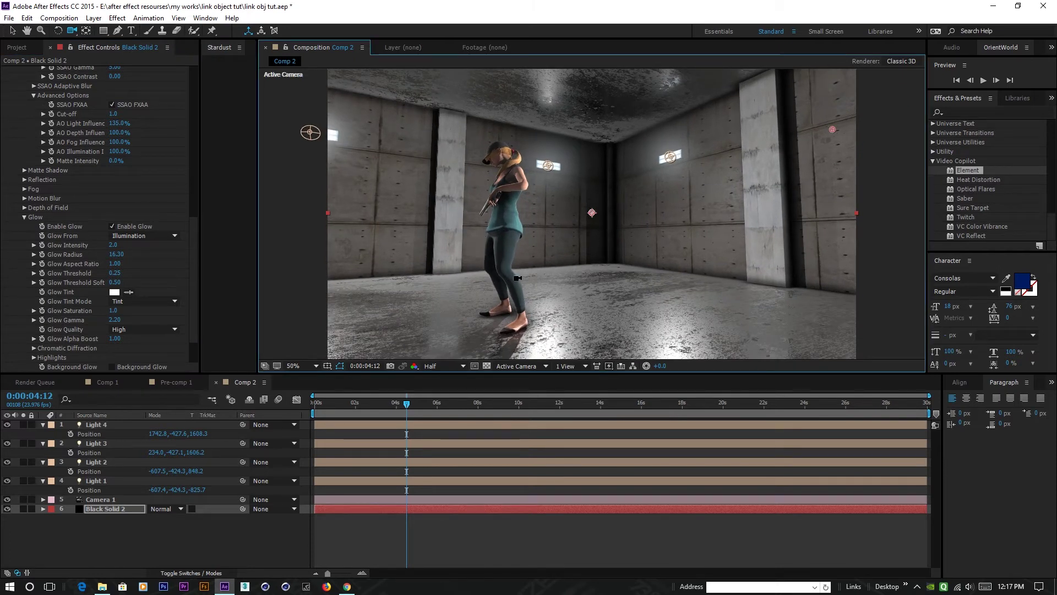
drag(416, 259, 453, 237)
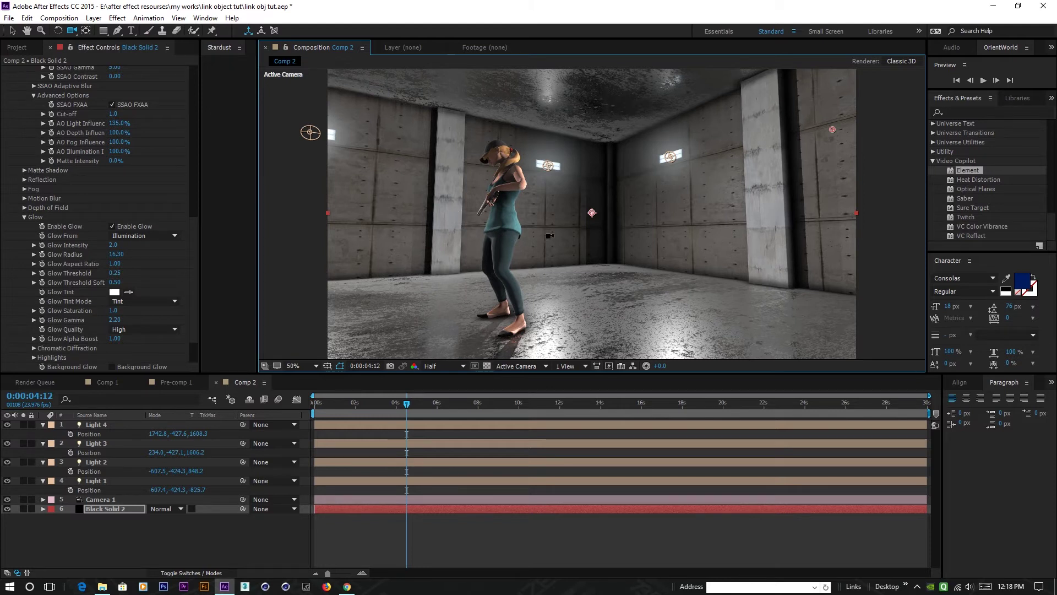
drag(544, 206, 544, 238)
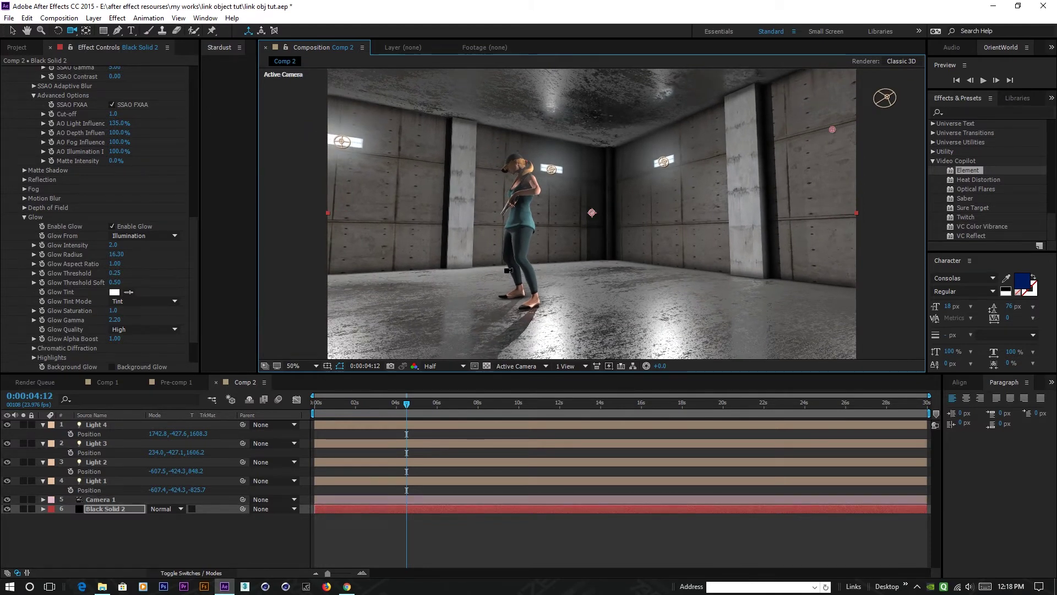
drag(513, 270, 468, 250)
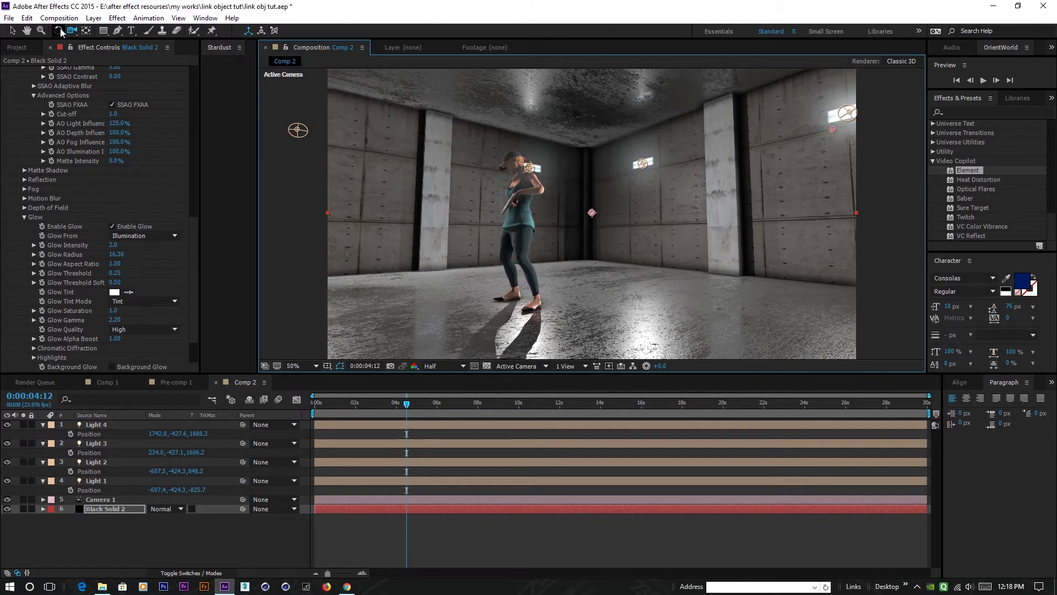
Purge all memory and orbit the camera around the concrete room.
click(26, 17)
mouse_move(62, 252)
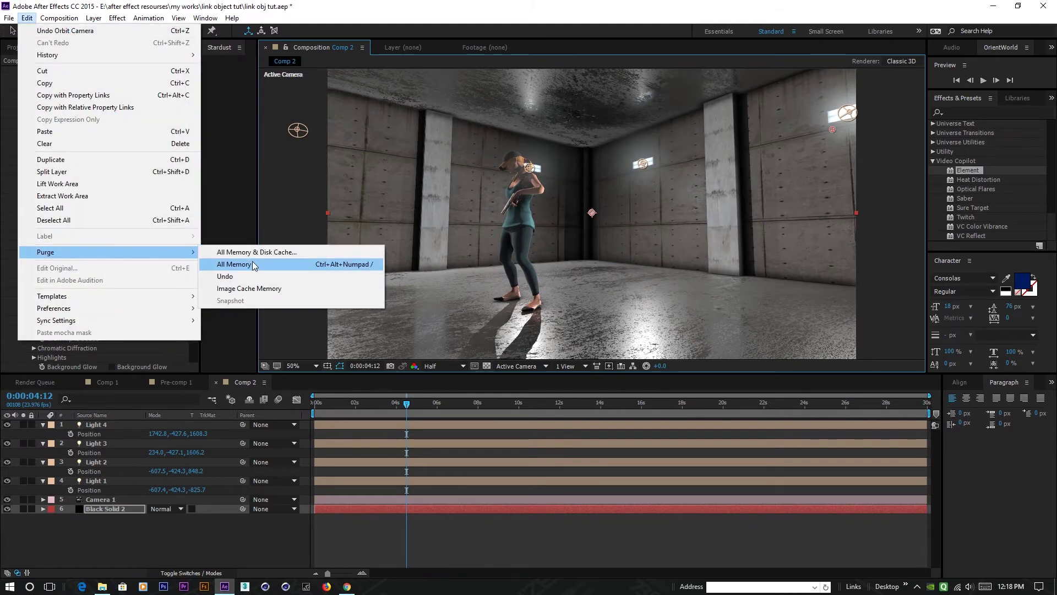
click(252, 264)
click(582, 308)
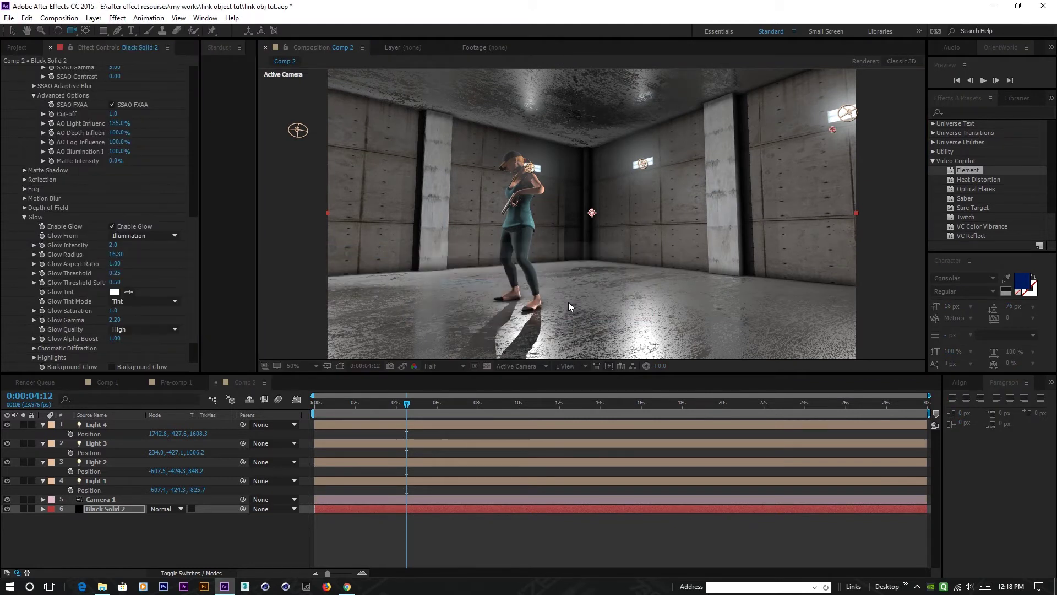
drag(565, 281, 588, 291)
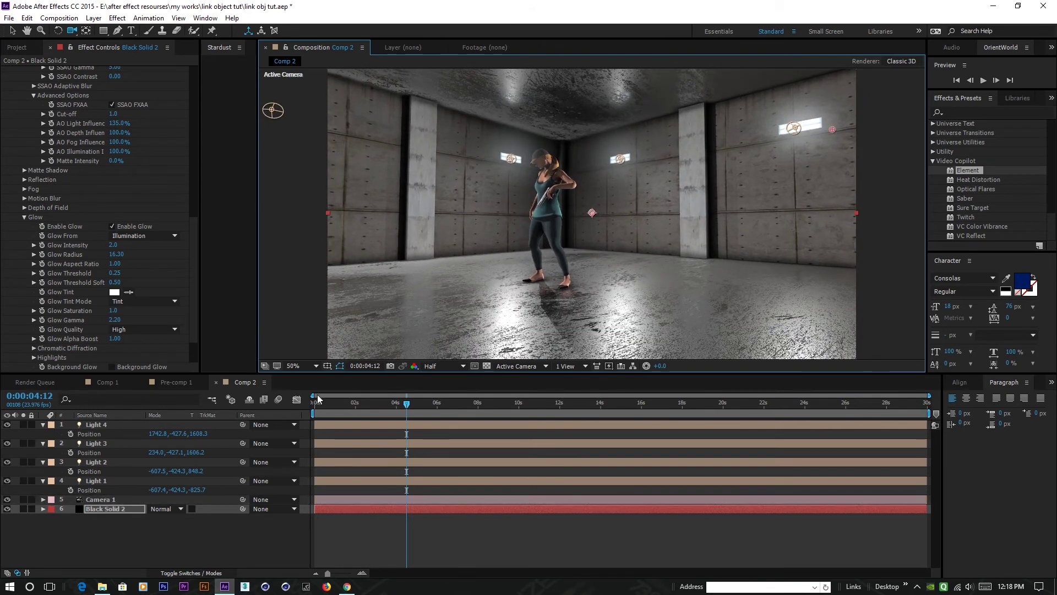
Scrub through the gun animation, view at 100%, and stop at 0:00:06:02.
drag(406, 403, 371, 408)
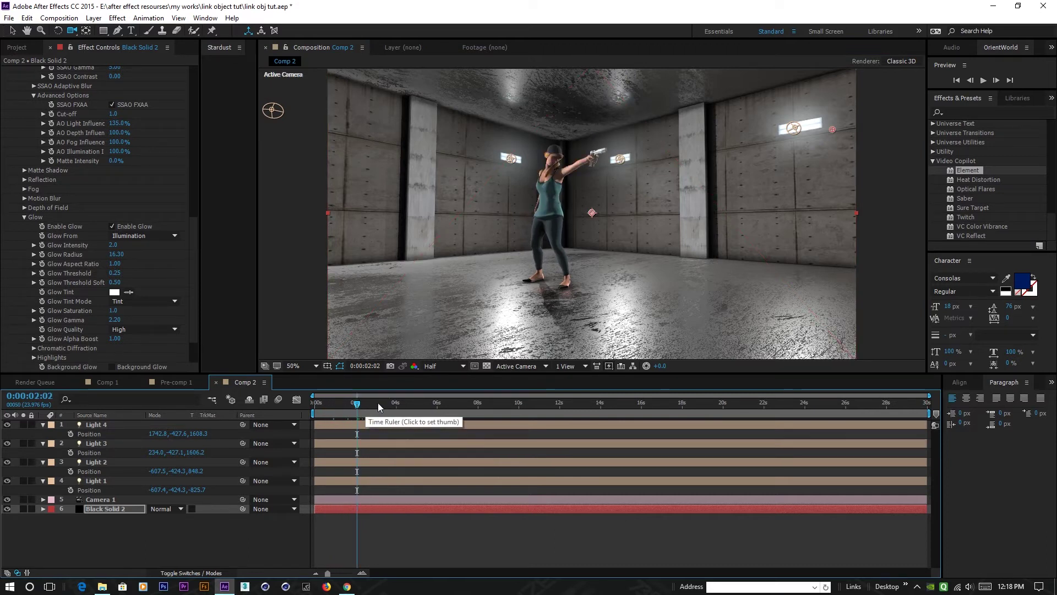
click(378, 404)
click(404, 402)
click(433, 405)
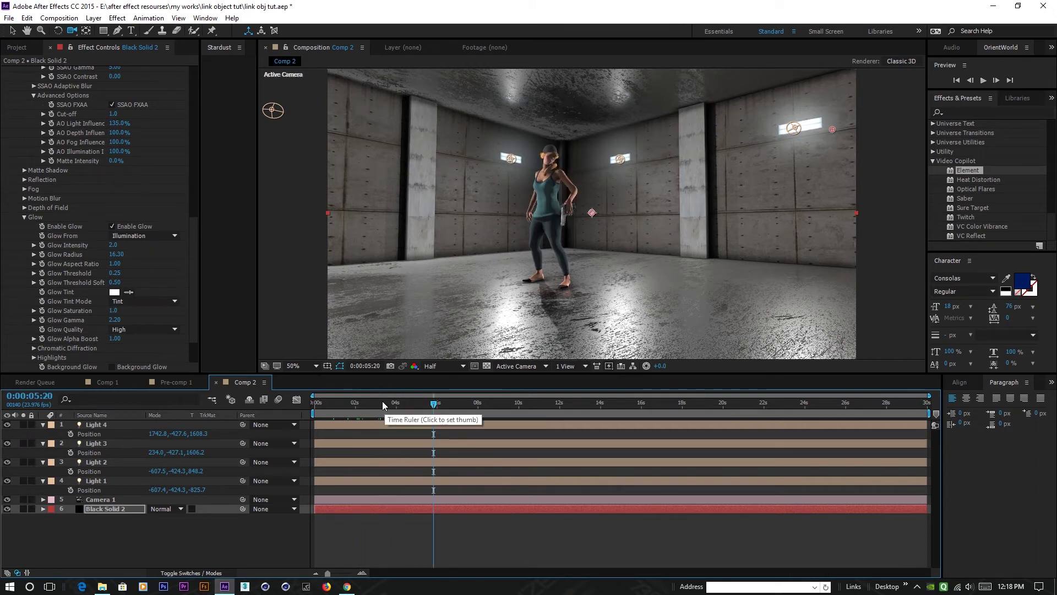
click(351, 405)
drag(352, 405, 314, 404)
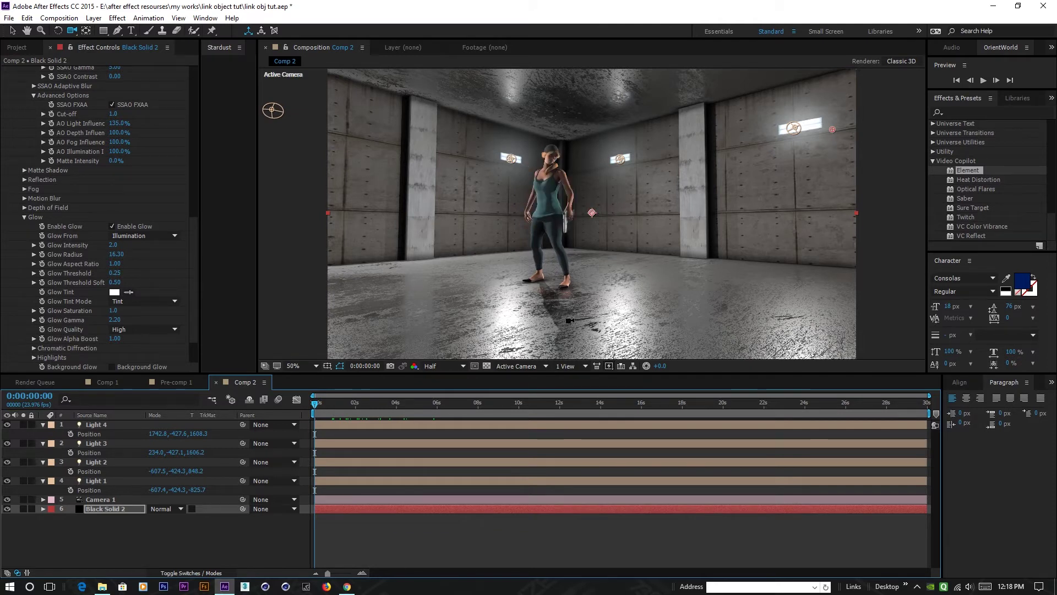
drag(385, 401, 428, 399)
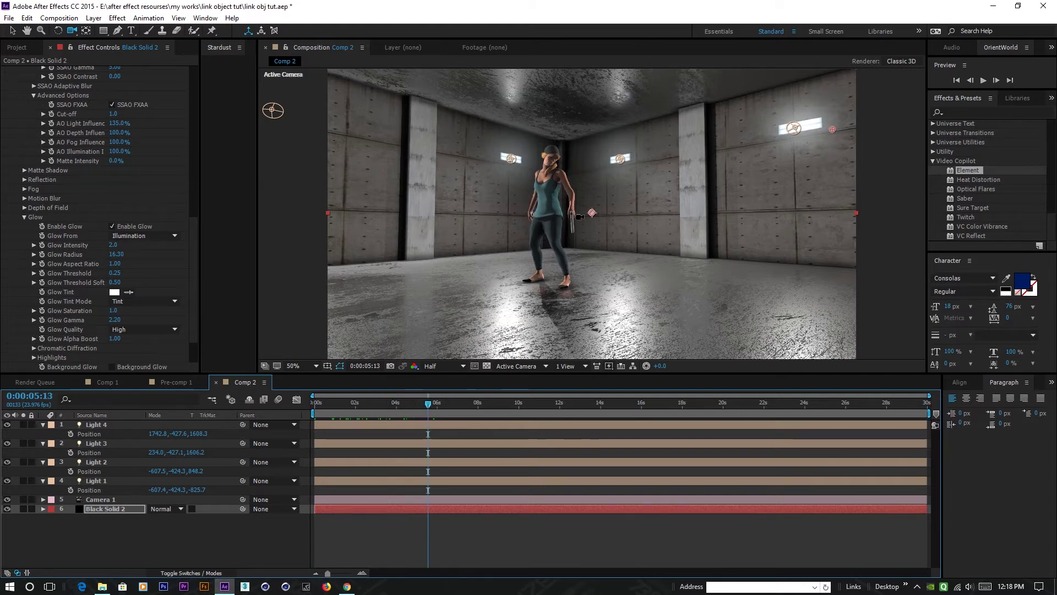
key(slash)
click(439, 403)
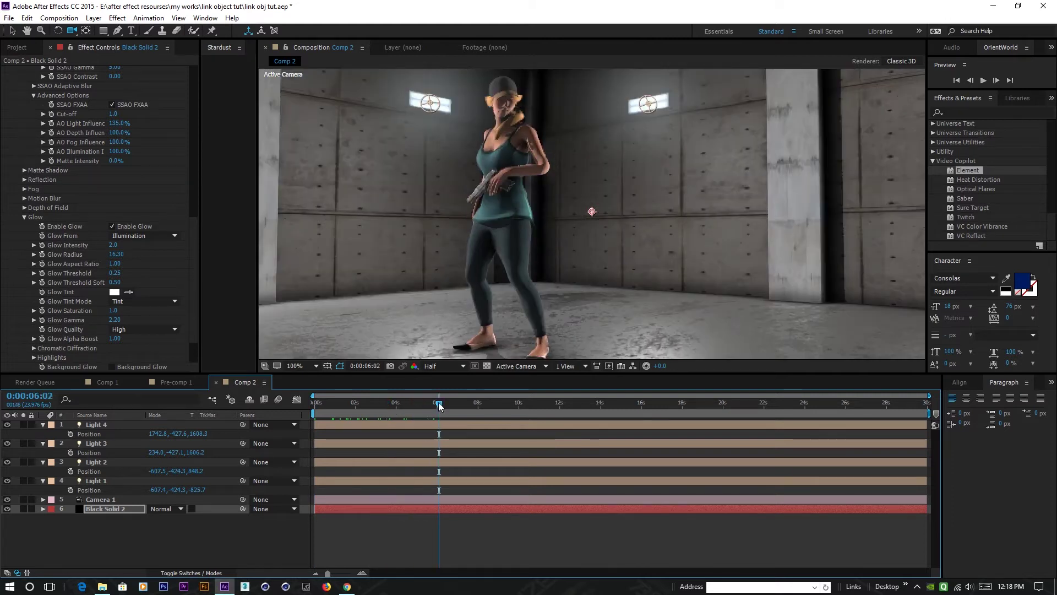
Purge all memory and disk cache, confirming deletion of the disk cache files.
scroll(45, 181, up, 10)
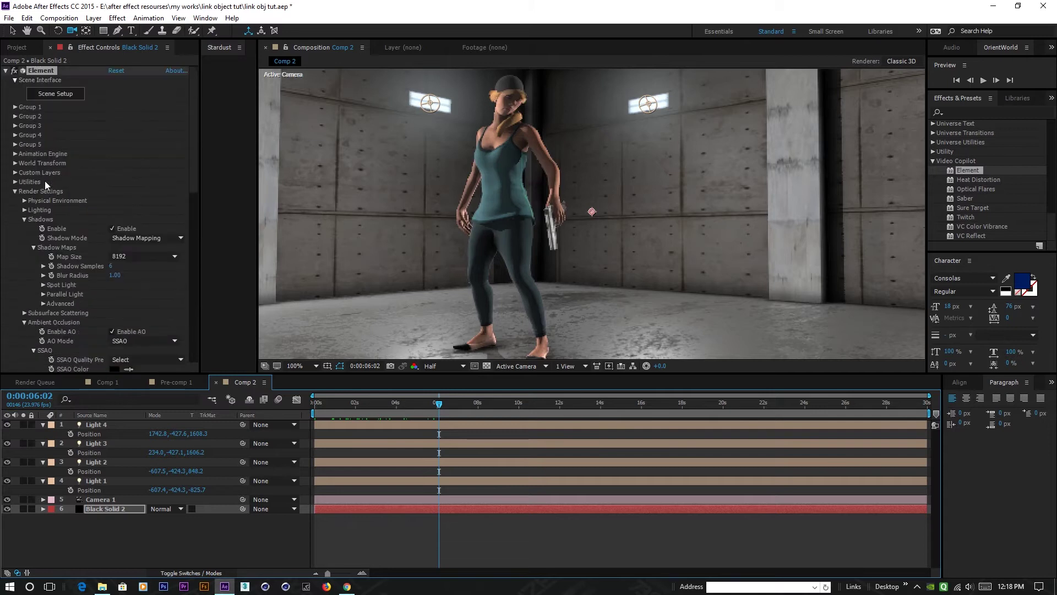
click(26, 17)
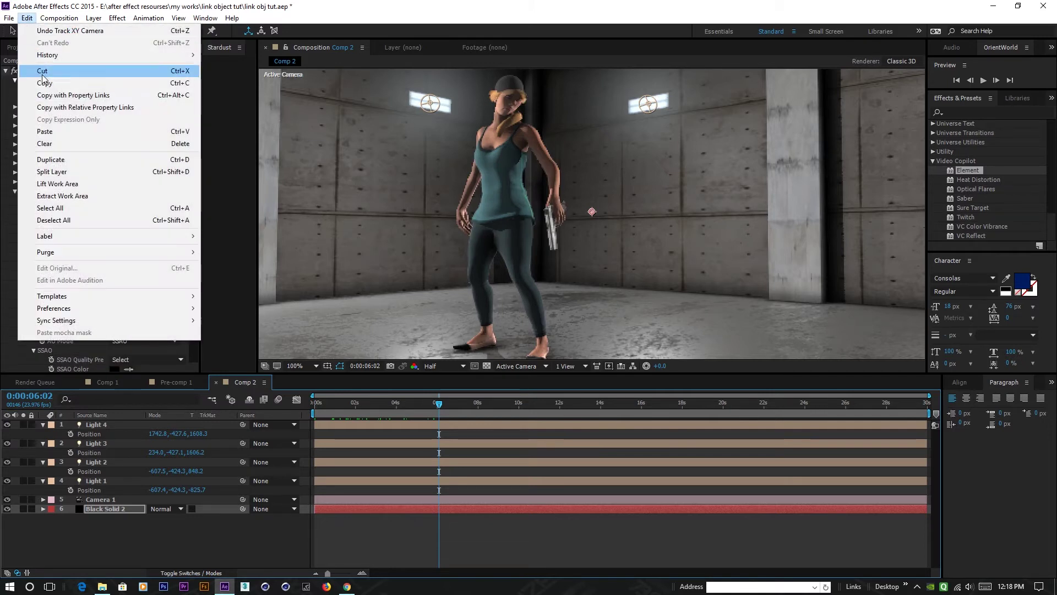
mouse_move(58, 252)
click(237, 252)
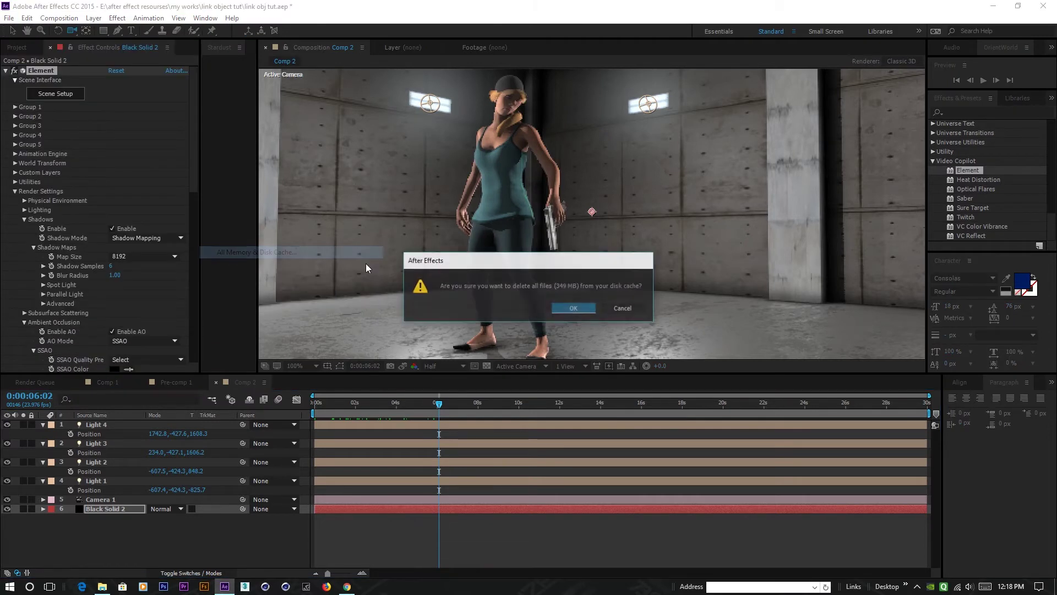
click(569, 307)
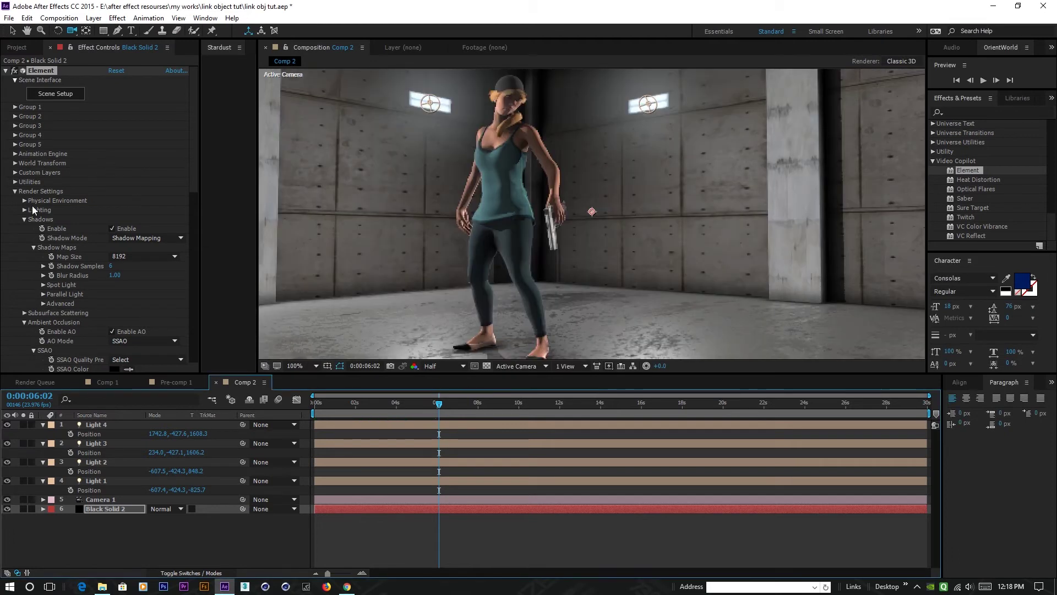
Set Element's Render Mode to Draft and scrub ahead to 0:00:07:07.
drag(190, 140, 172, 361)
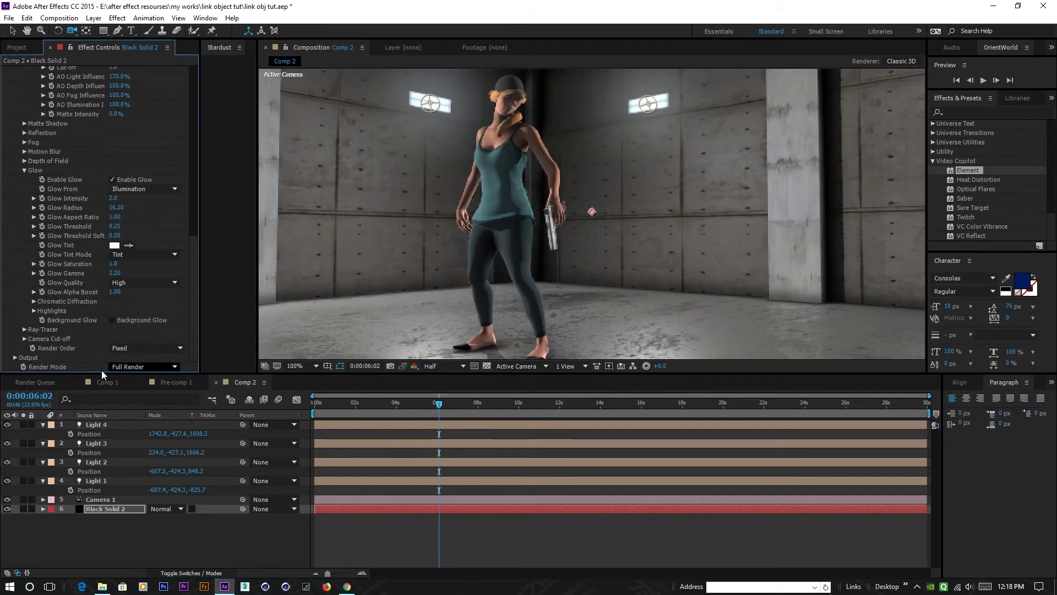
click(128, 367)
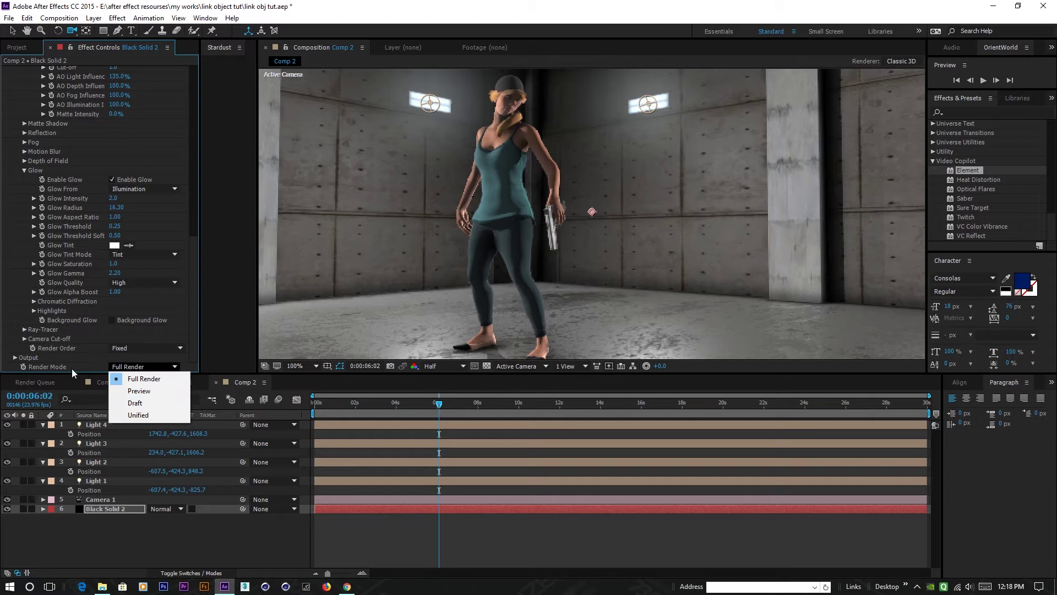
click(135, 403)
drag(439, 406, 463, 404)
scroll(69, 172, up, 15)
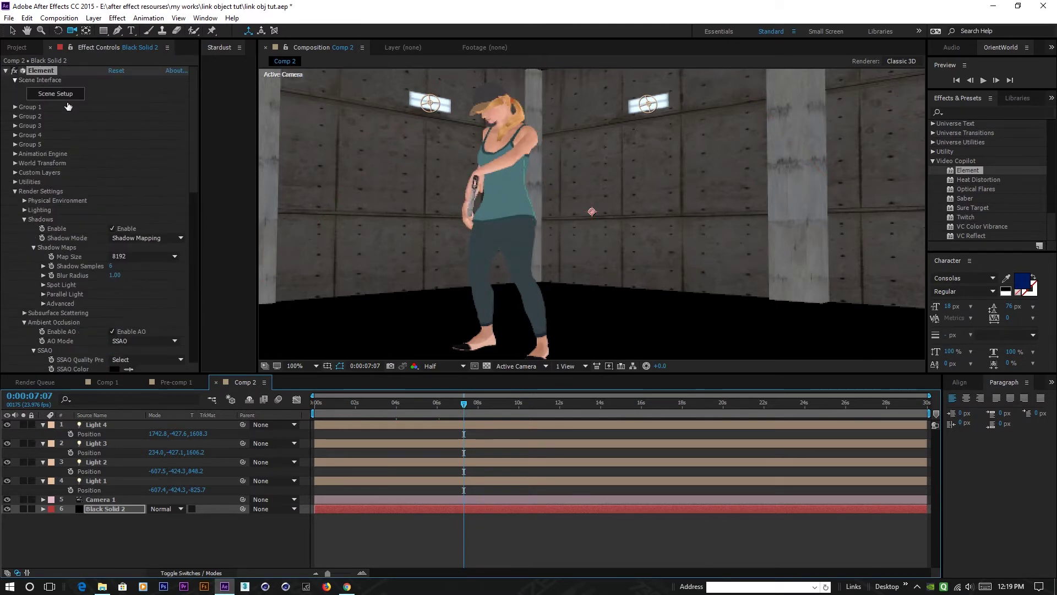
Enter Element's Scene Setup, orbit around the character, and collapse the three BoxModel rows.
click(63, 95)
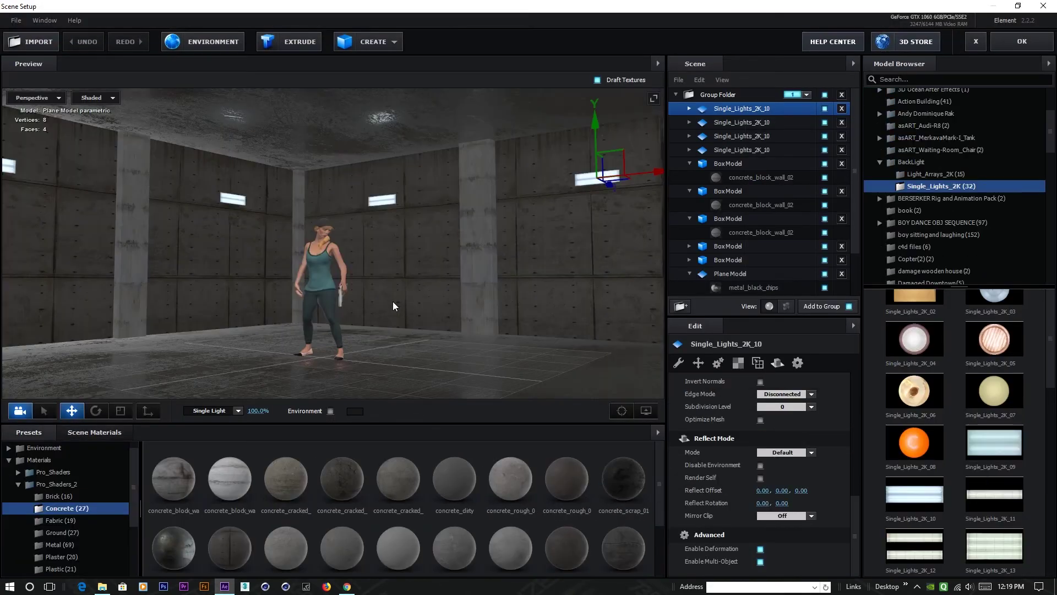
scroll(392, 302, up, 5)
mouse_move(401, 275)
mouse_down()
mouse_move(404, 253)
mouse_move(405, 263)
mouse_up()
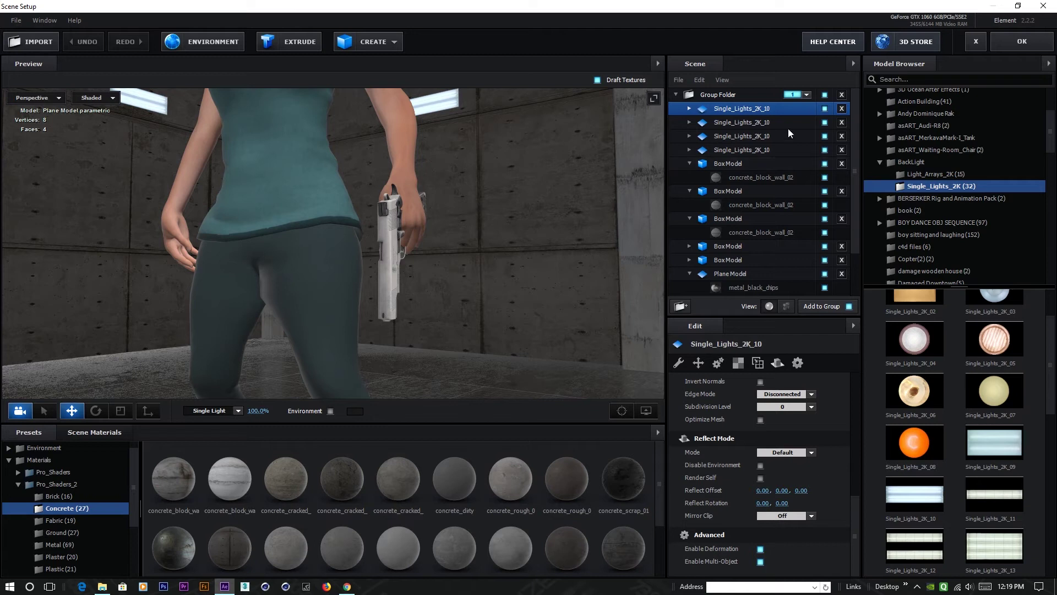
click(690, 164)
click(690, 177)
click(691, 191)
scroll(732, 263, down, 1)
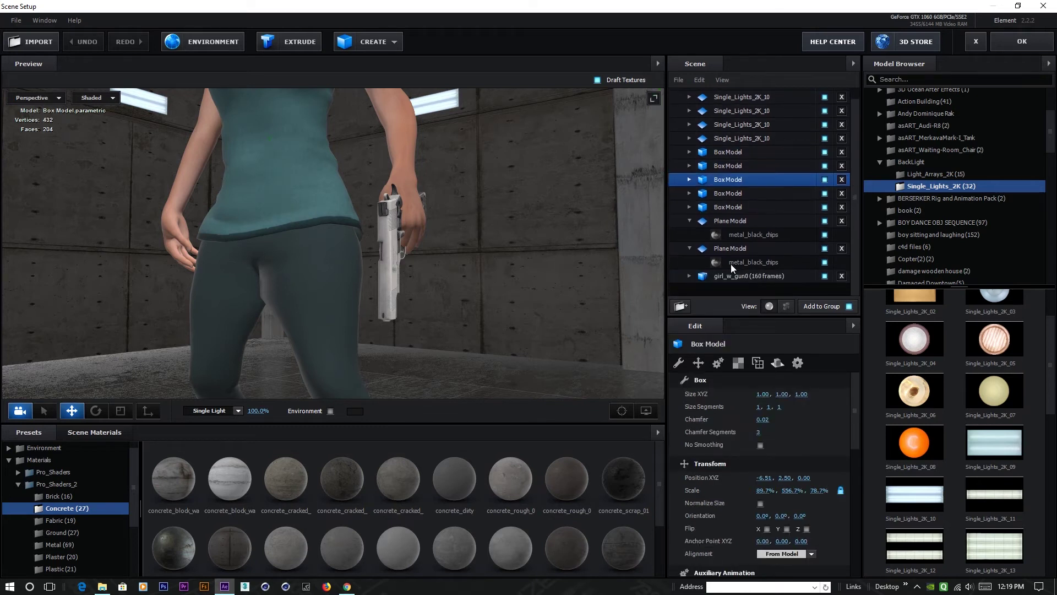
Expand girl_w_gun0 and inspect its handgun_1 and handgun_2 materials, orbiting to see the gun.
click(726, 276)
click(689, 276)
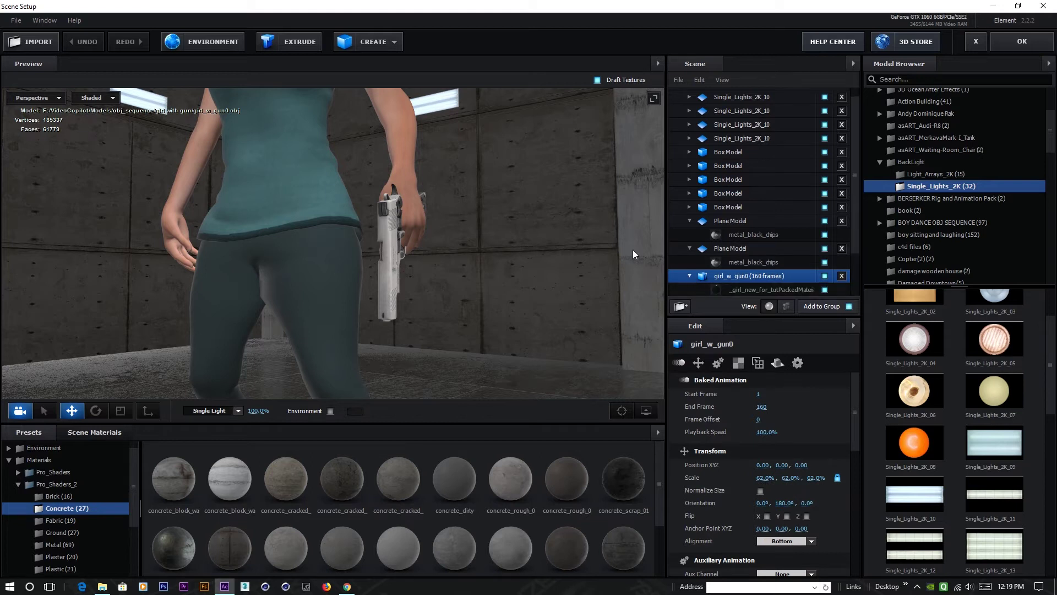
scroll(363, 253, down, 5)
scroll(766, 276, down, 4)
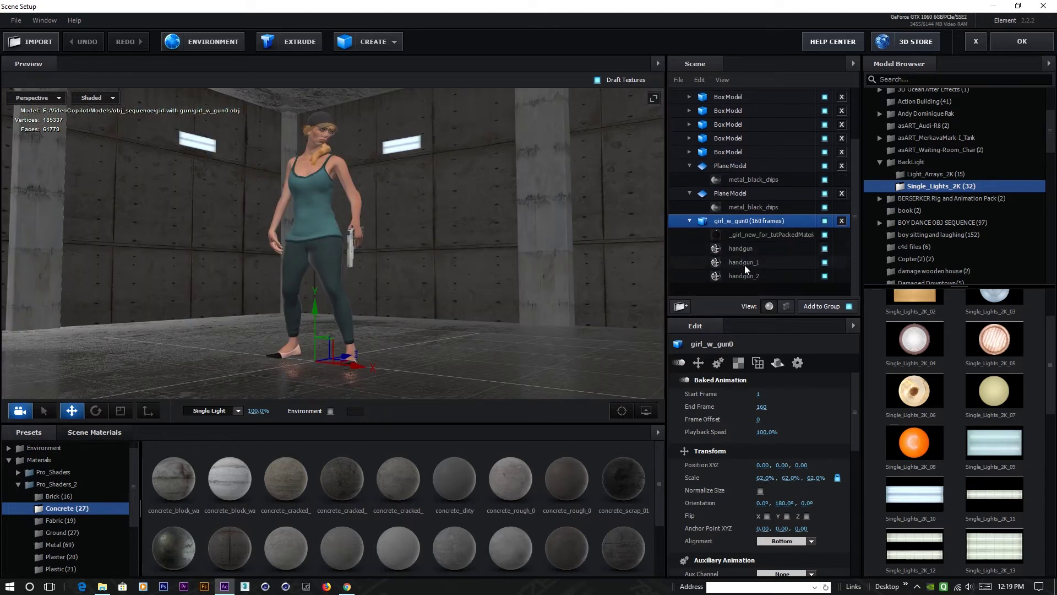
click(738, 264)
click(738, 277)
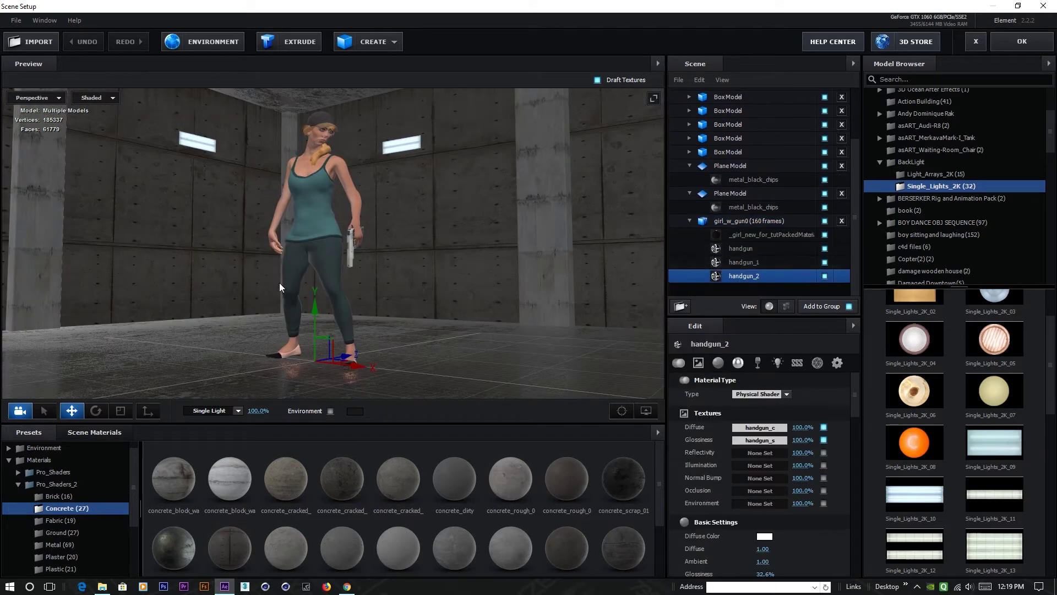
scroll(395, 293, up, 5)
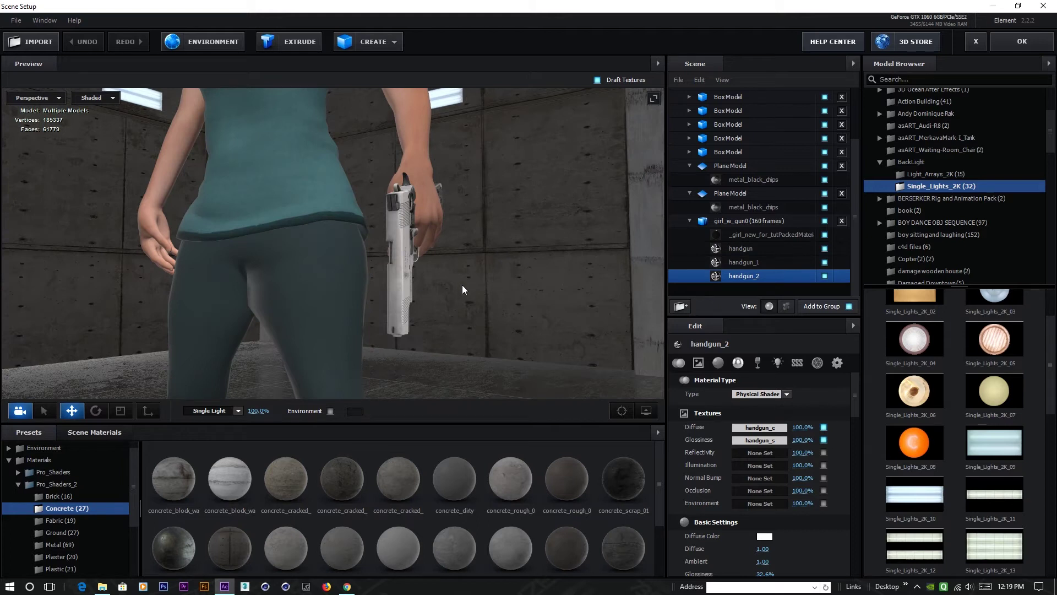
drag(462, 285, 415, 280)
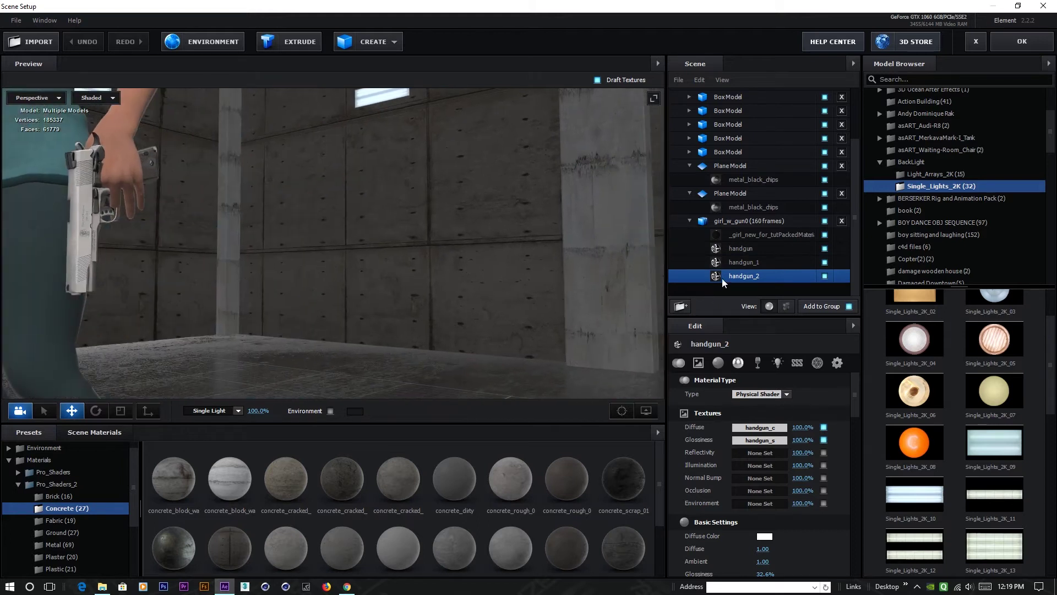
click(825, 276)
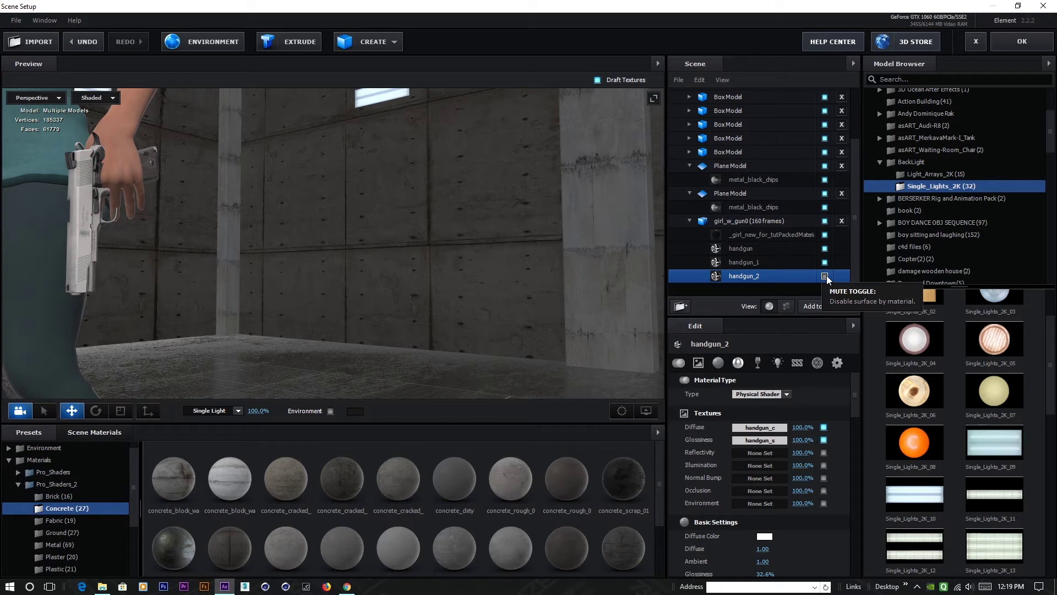
click(825, 275)
click(825, 262)
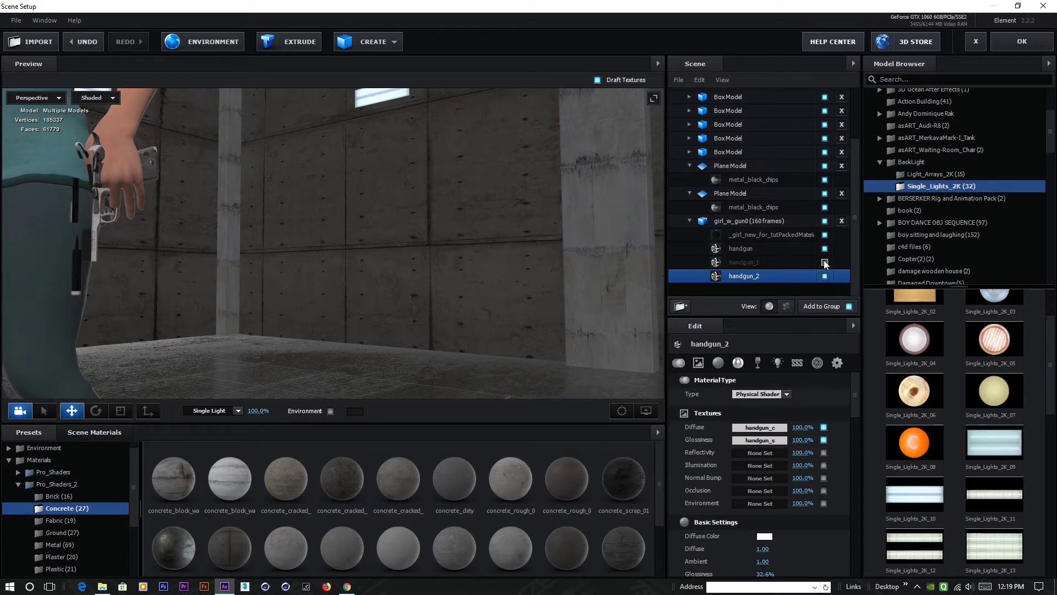
click(824, 262)
click(763, 265)
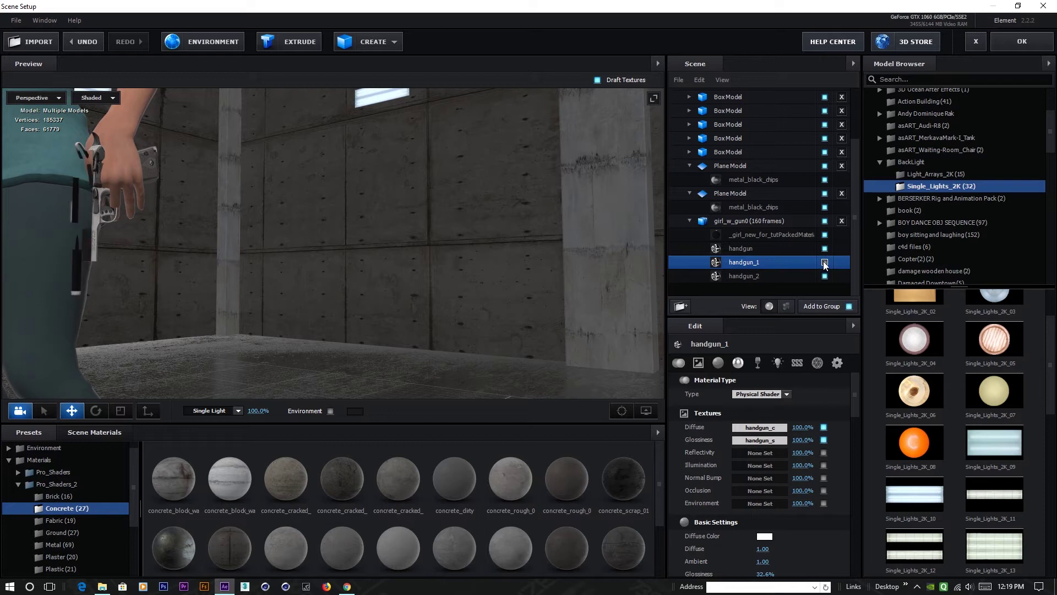
right_click(742, 263)
click(726, 263)
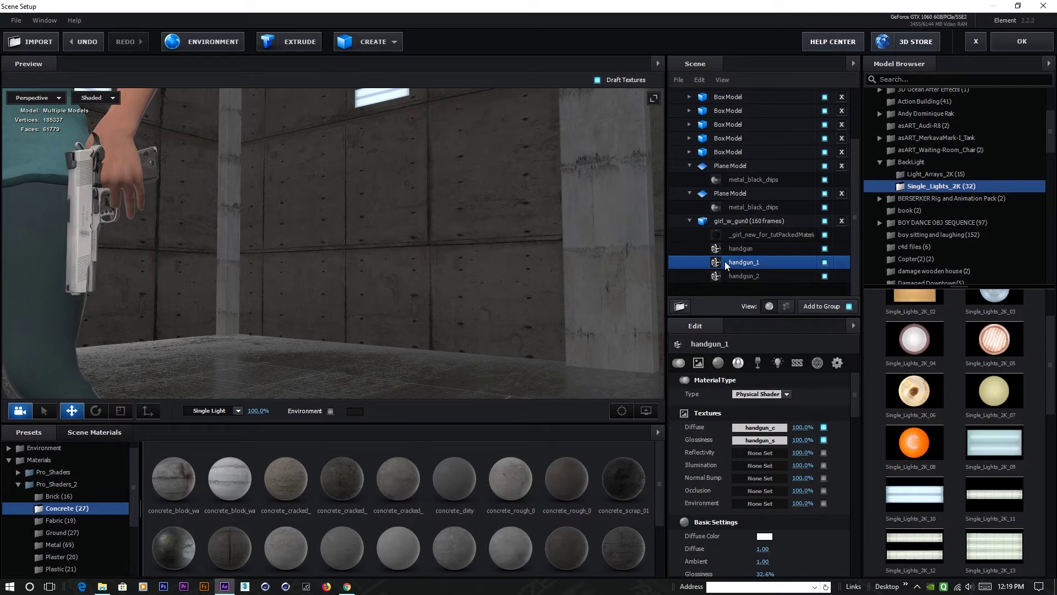
right_click(738, 261)
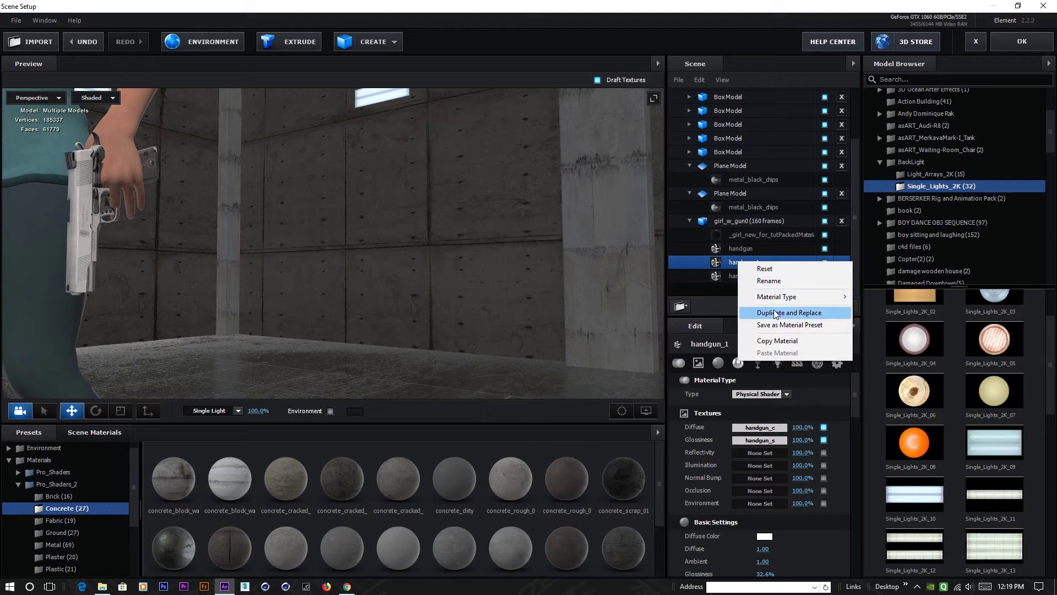
click(737, 265)
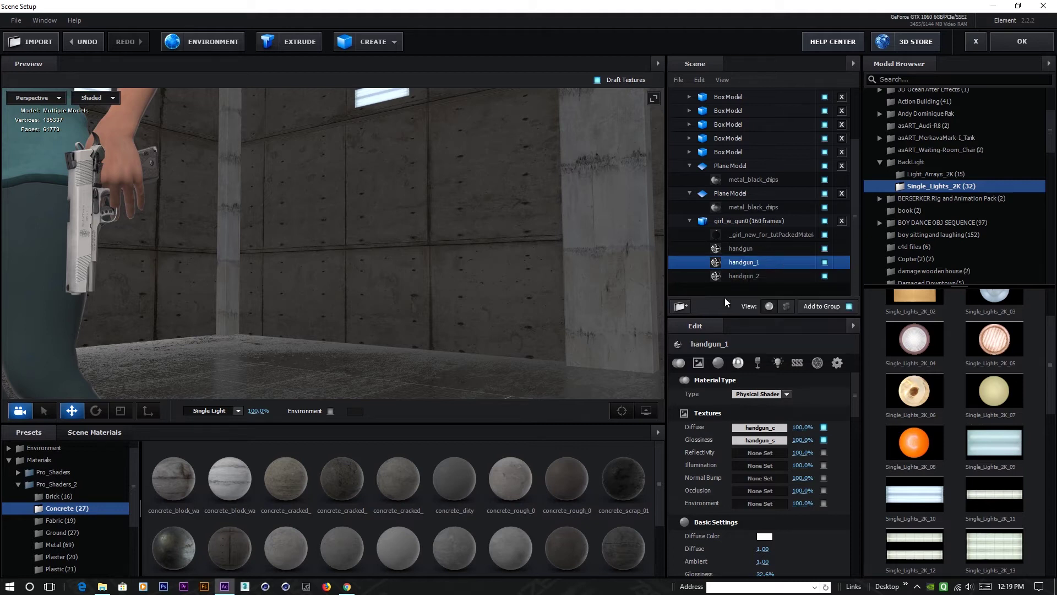
click(785, 307)
scroll(735, 253, down, 1)
scroll(735, 256, down, 3)
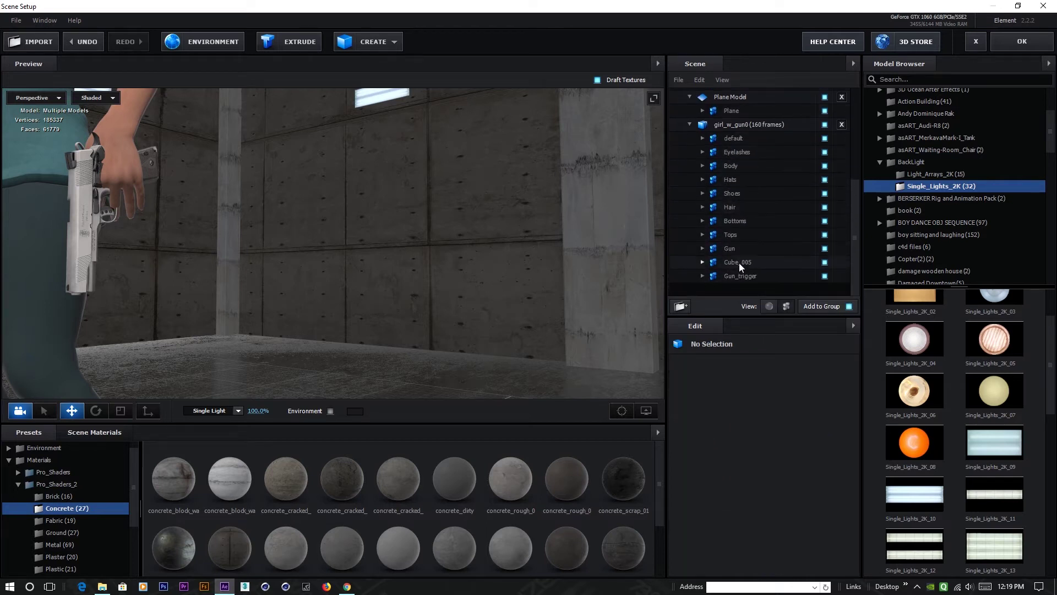
click(765, 277)
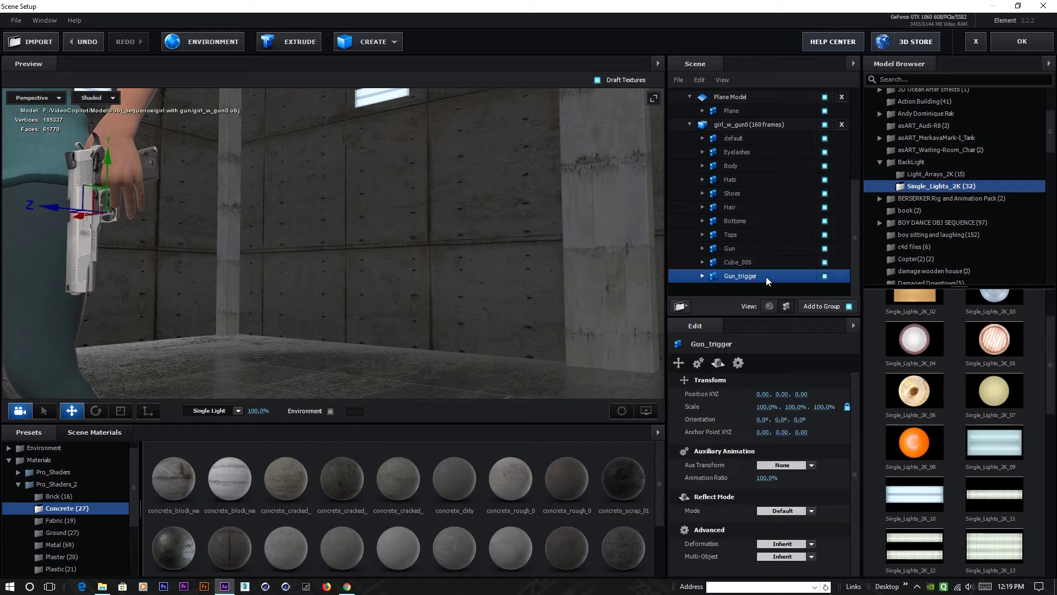
click(703, 276)
scroll(735, 262, down, 1)
click(721, 249)
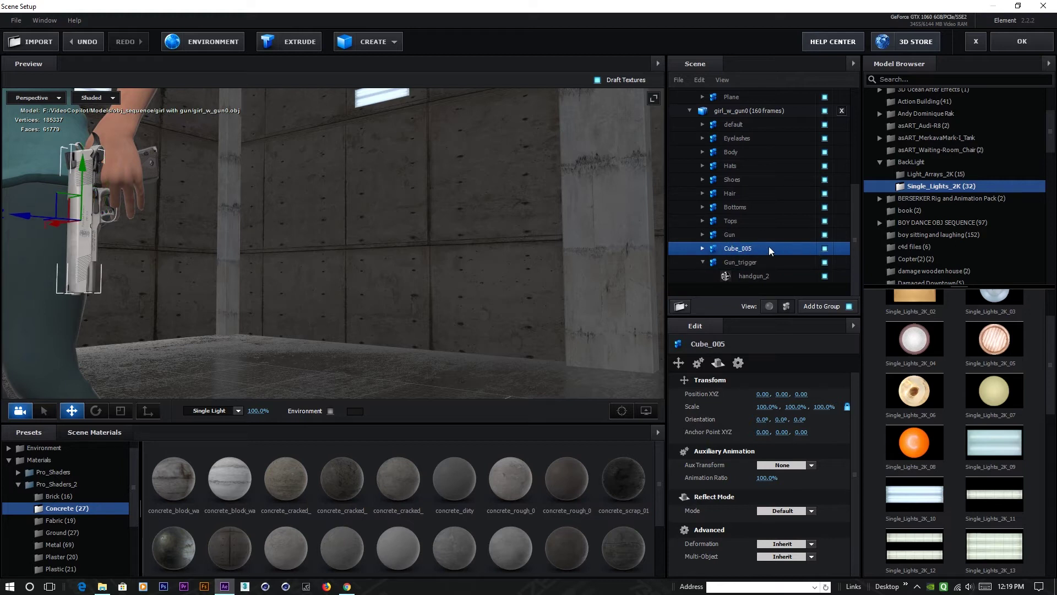
click(824, 249)
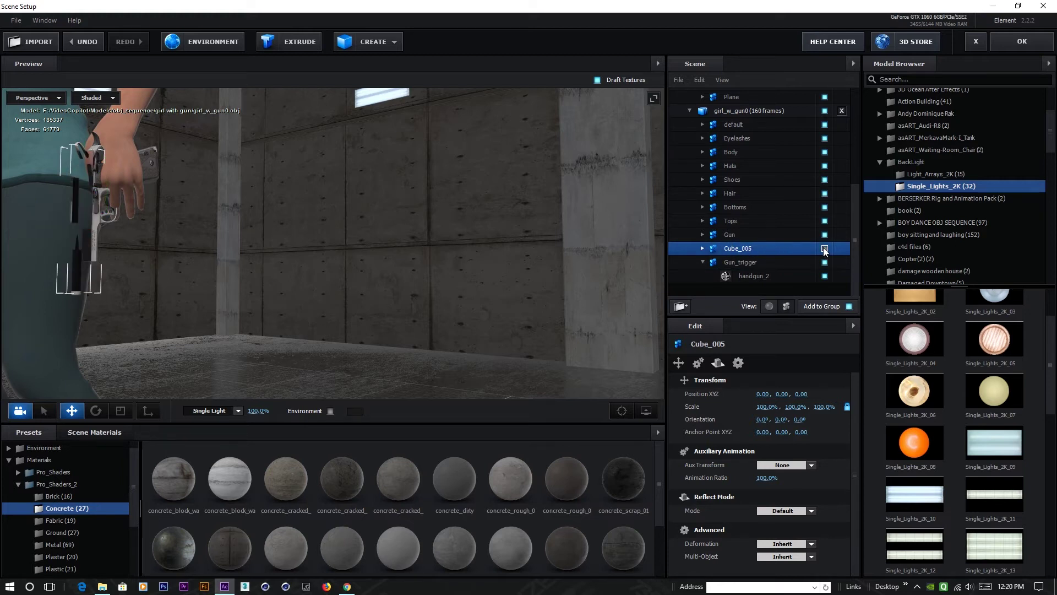
click(825, 248)
click(825, 248)
click(825, 249)
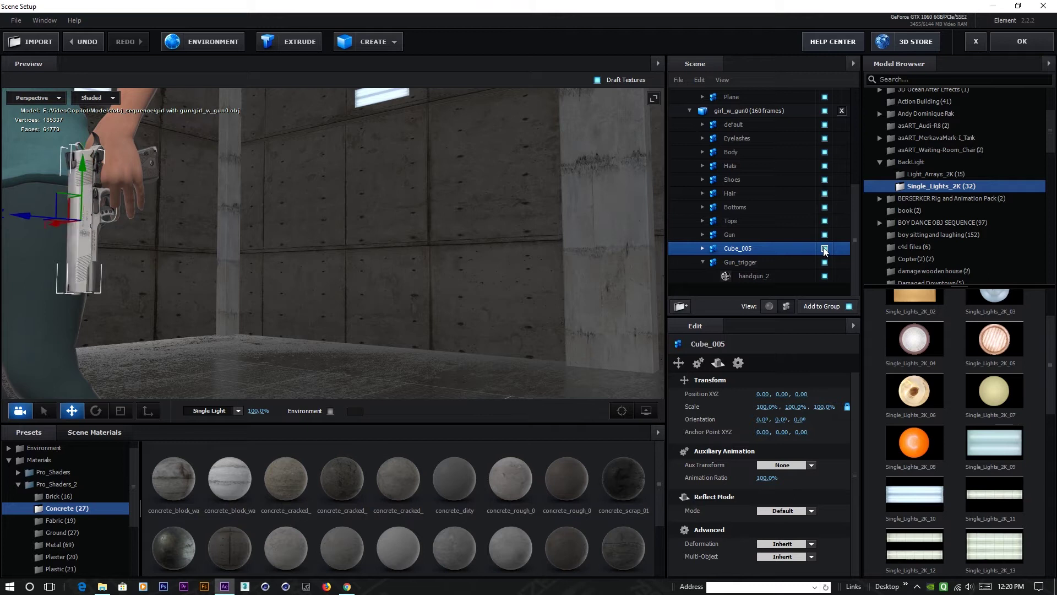
Assign Cube_005 to Auxiliary Animation Channel 1 and apply the scene with OK.
right_click(722, 248)
mouse_move(757, 266)
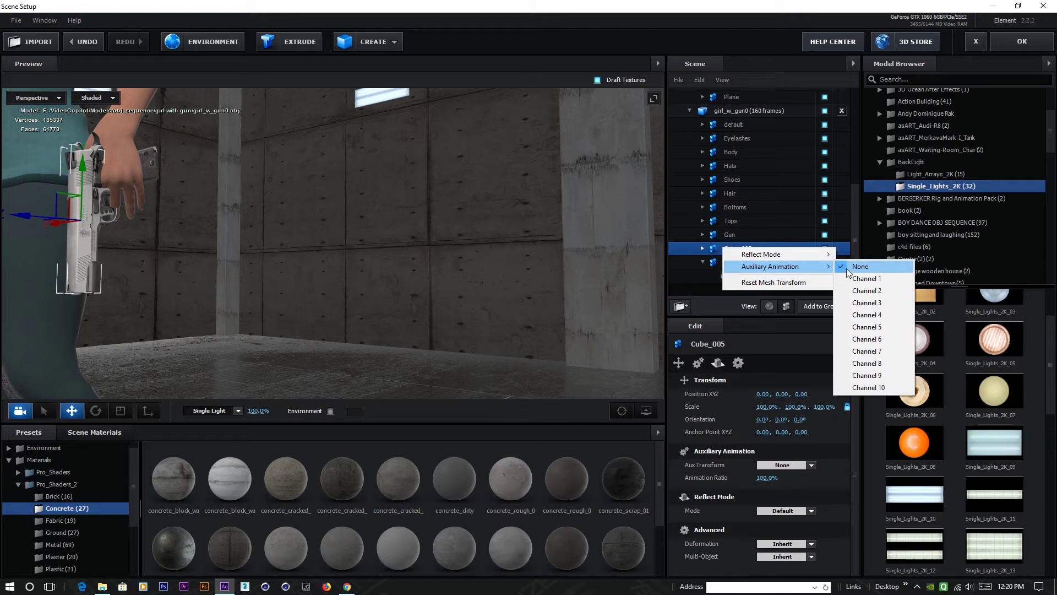
mouse_move(797, 268)
click(870, 280)
scroll(299, 256, down, 5)
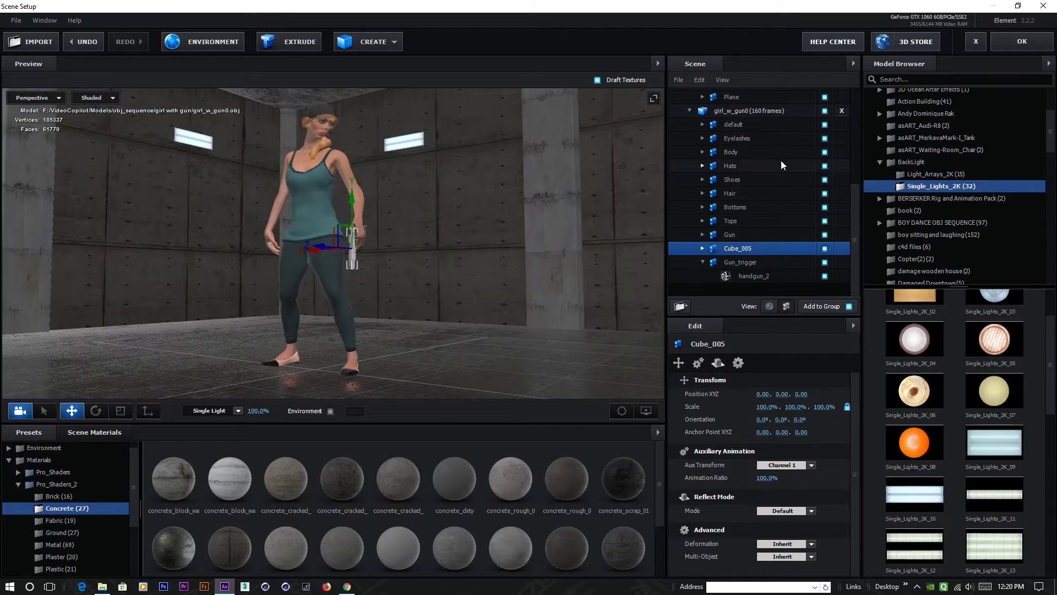
click(1023, 42)
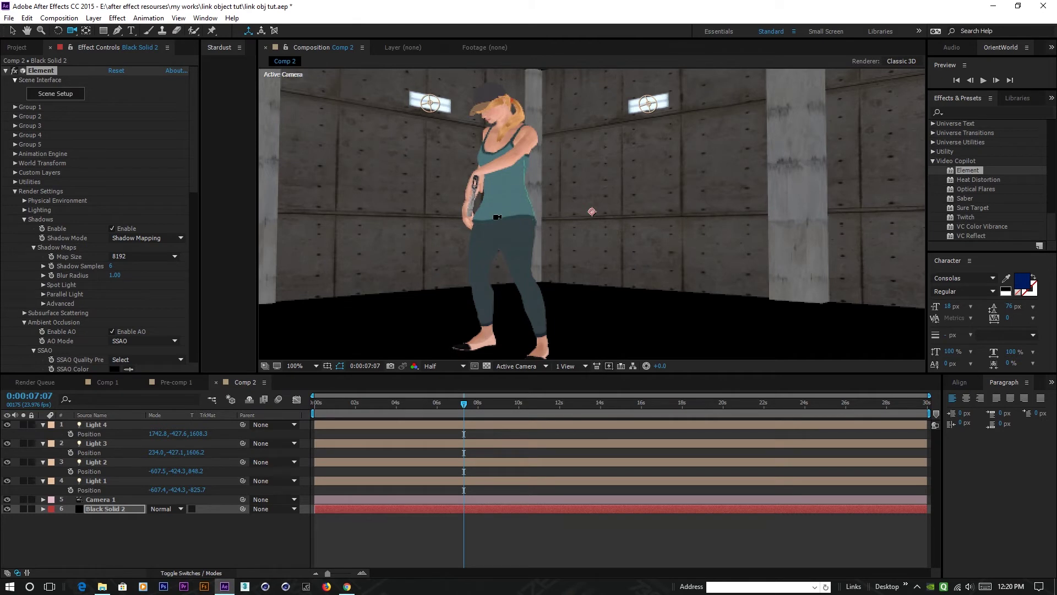
Expand Group 1 and its Aux Channels, then move time to about 0:00:16:08.
click(15, 107)
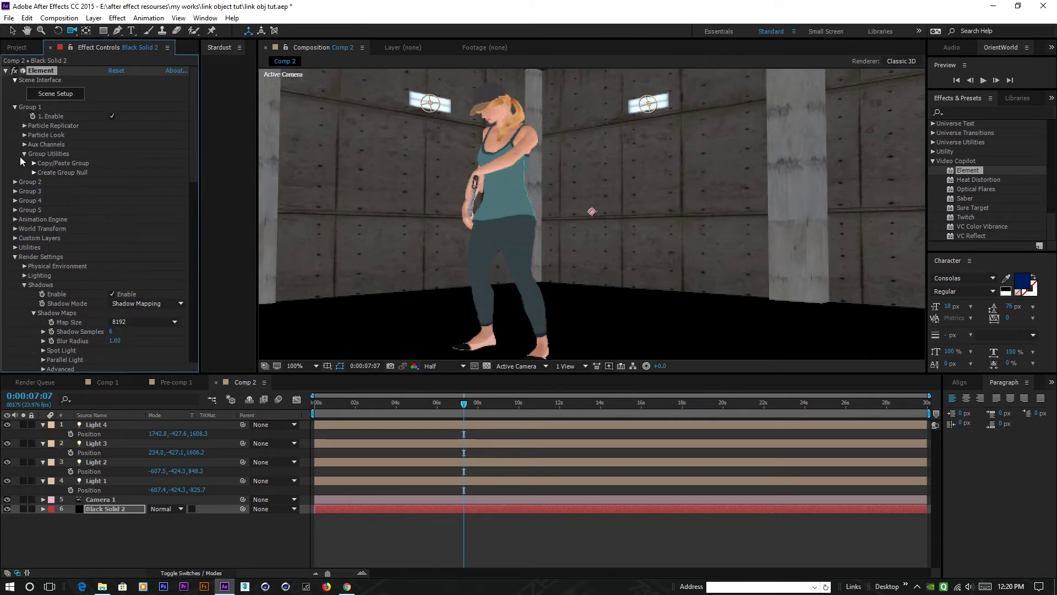
click(25, 144)
drag(488, 408, 642, 400)
Check the raised-arm pose near 16 s, then preview from 0:00:10:18 at Quarter resolution.
click(656, 400)
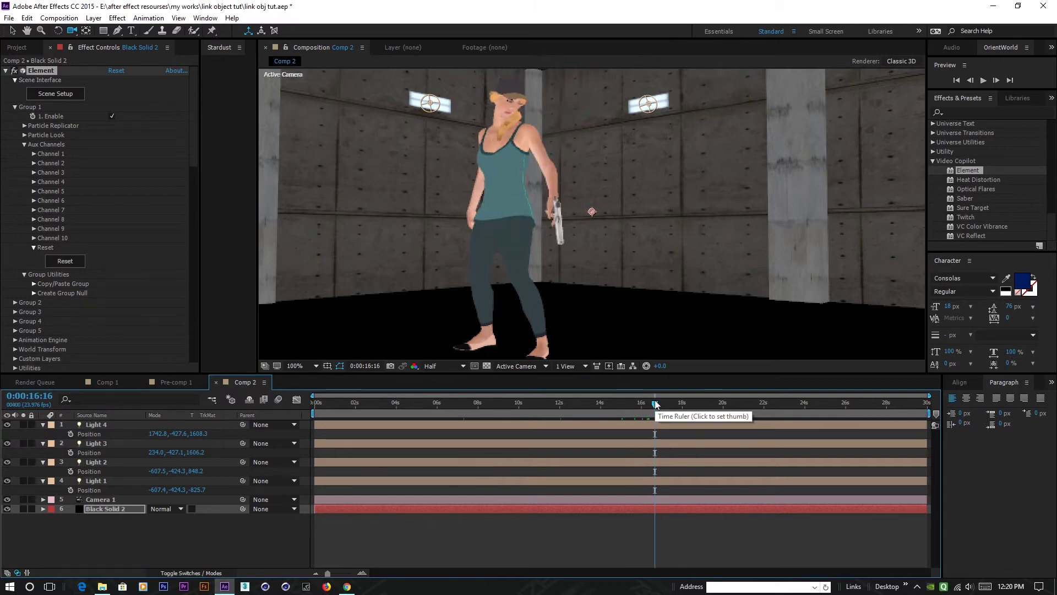
drag(656, 400, 646, 402)
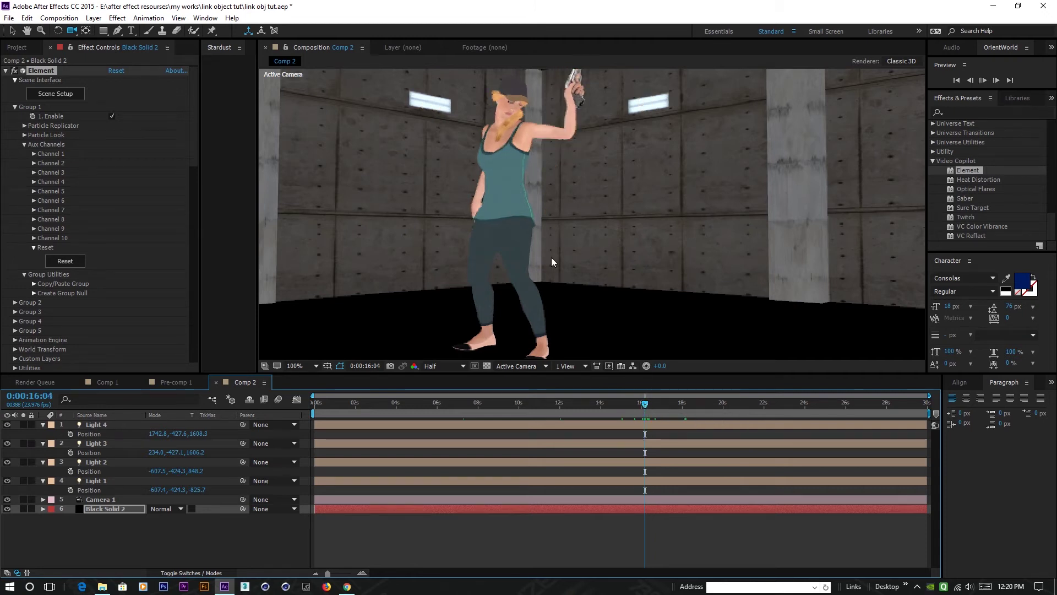
click(534, 403)
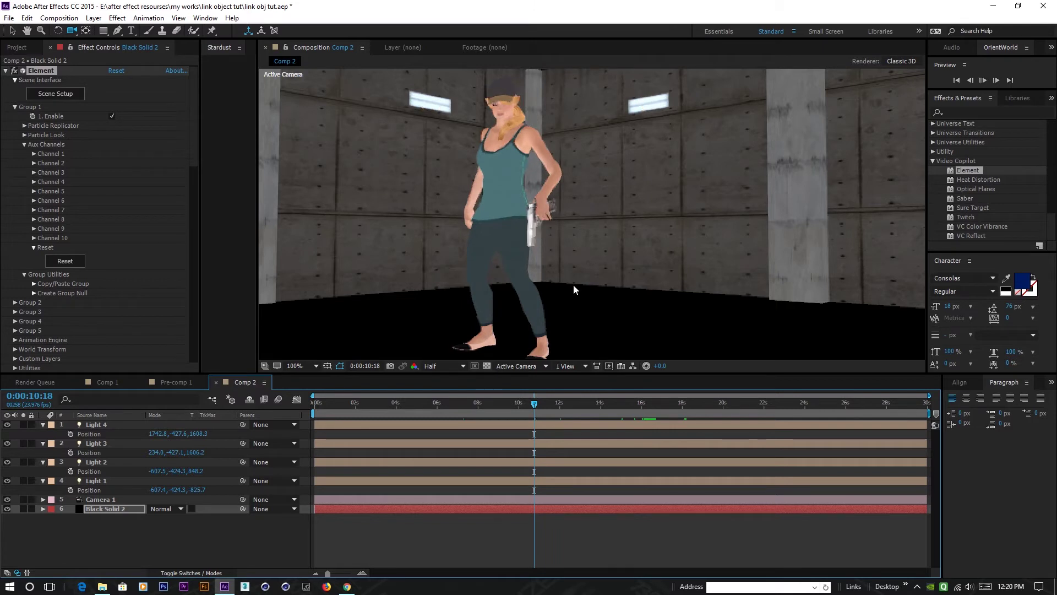
key(space)
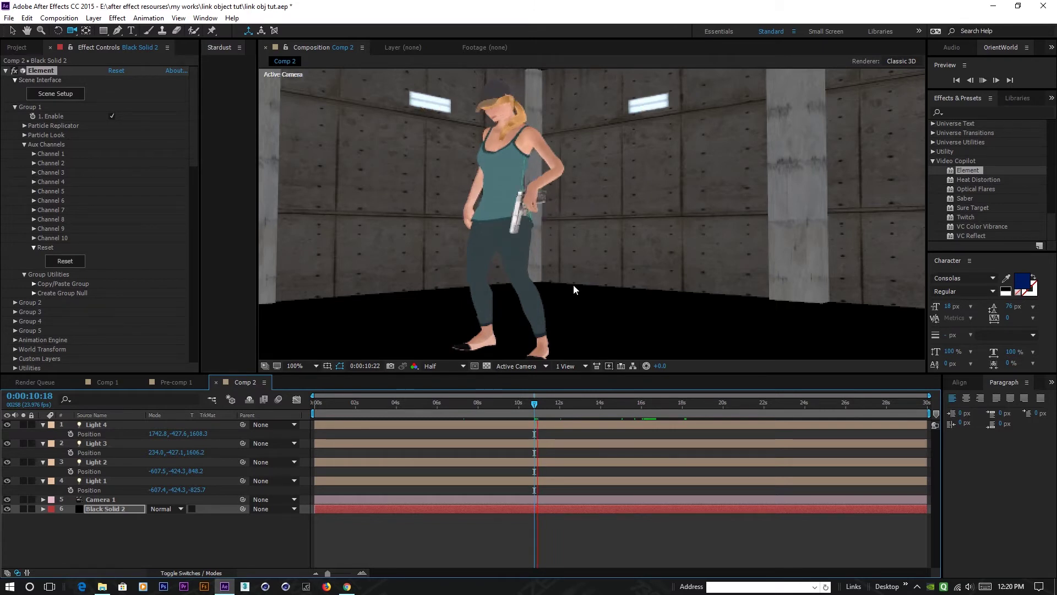
click(463, 366)
click(451, 431)
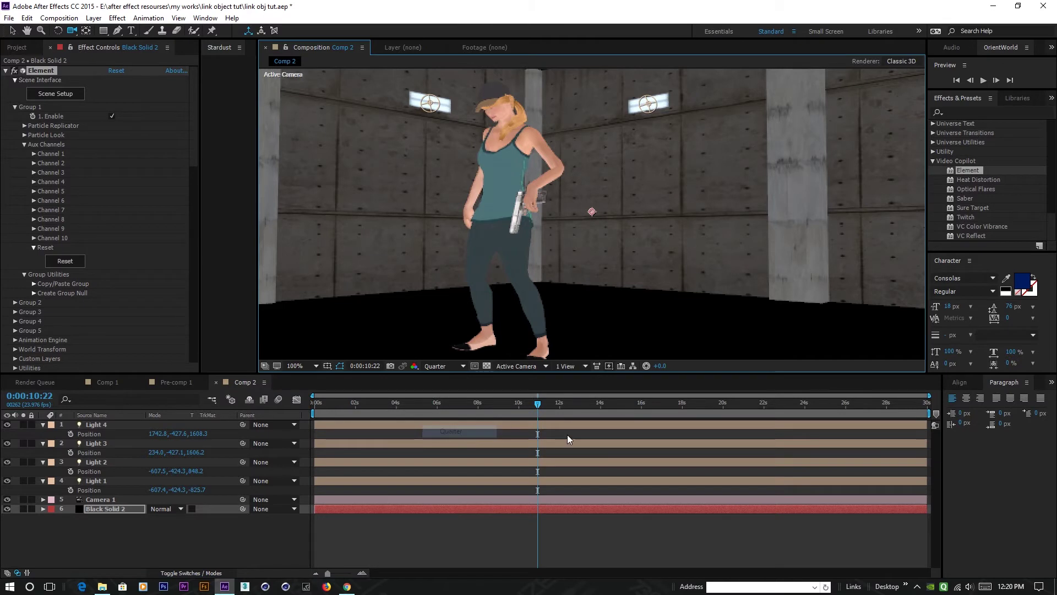
key(space)
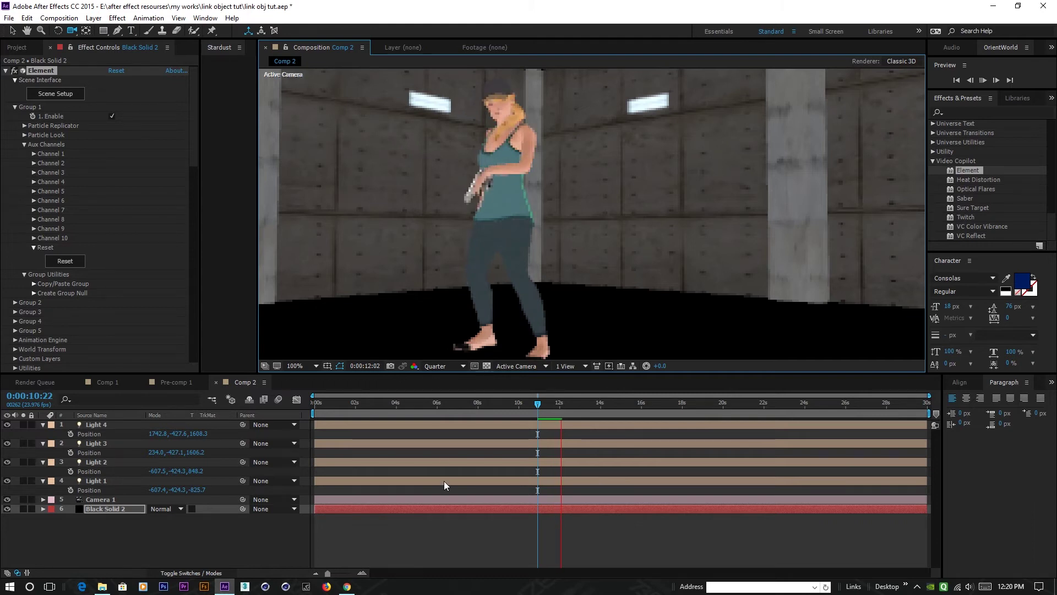
Replay the arm rising to fire from 0:00:14:19, stopping at 0:00:15:13.
click(598, 402)
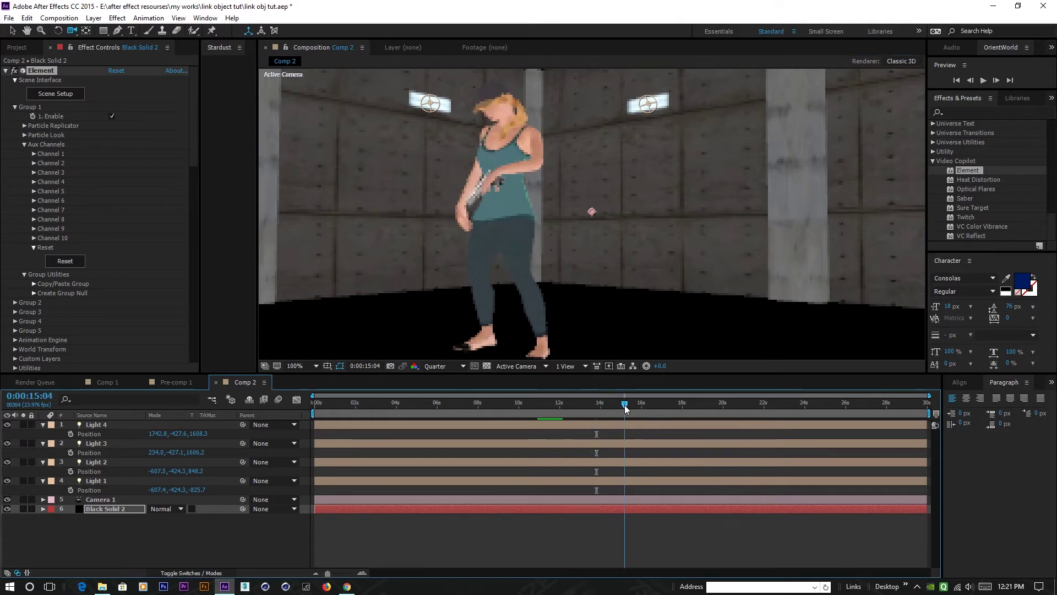
click(624, 405)
drag(621, 406, 615, 430)
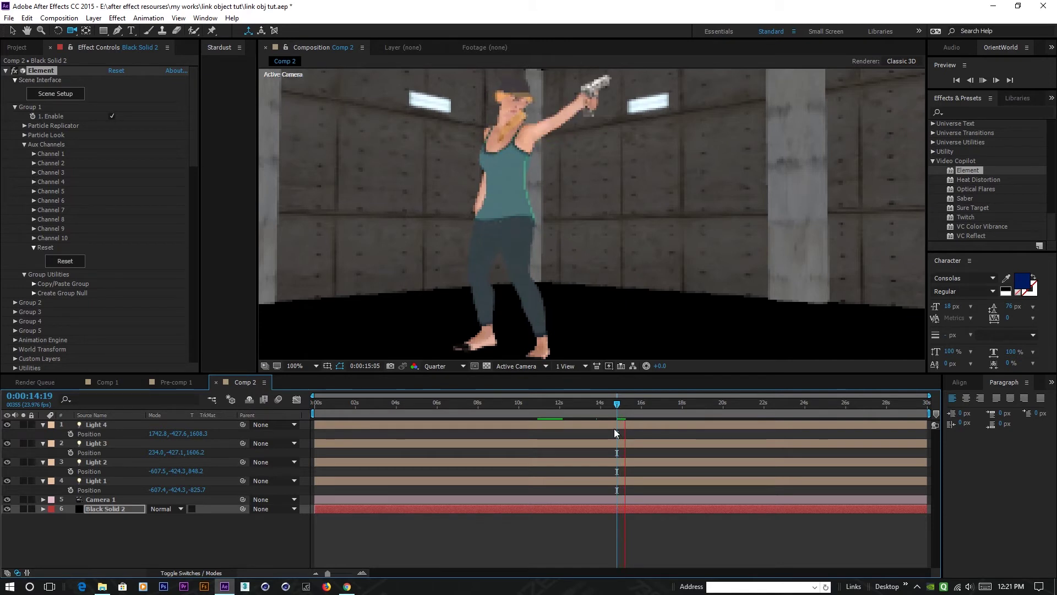
key(space)
scroll(556, 225, down, 2)
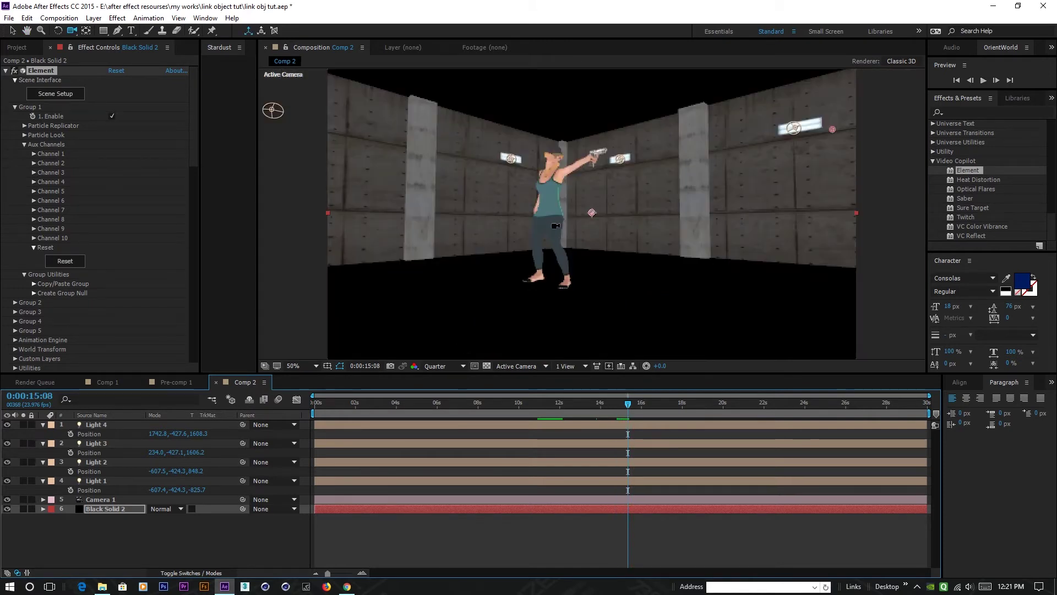
scroll(595, 183, up, 4)
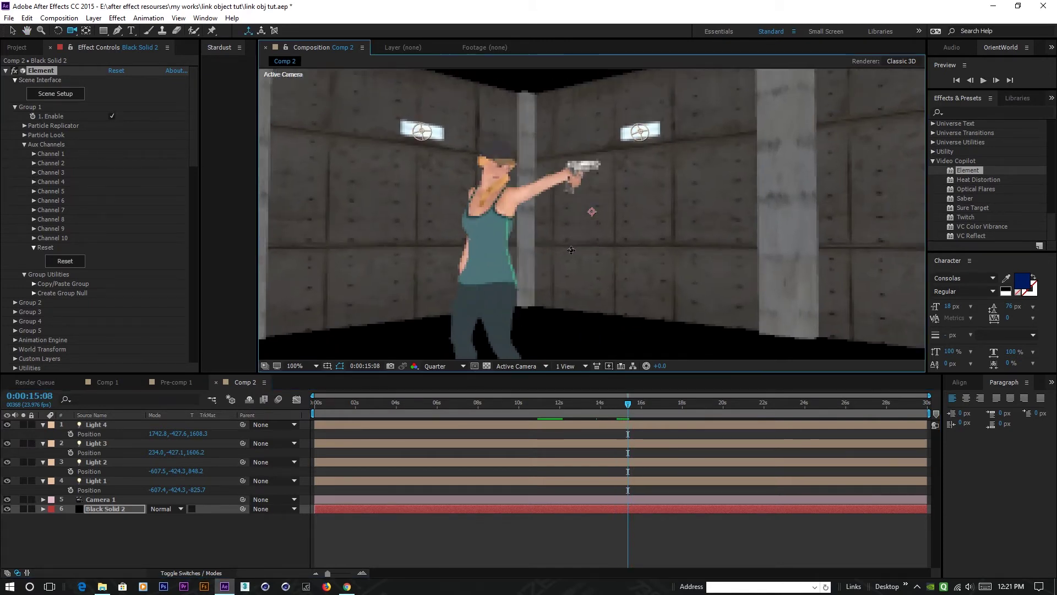
key(space)
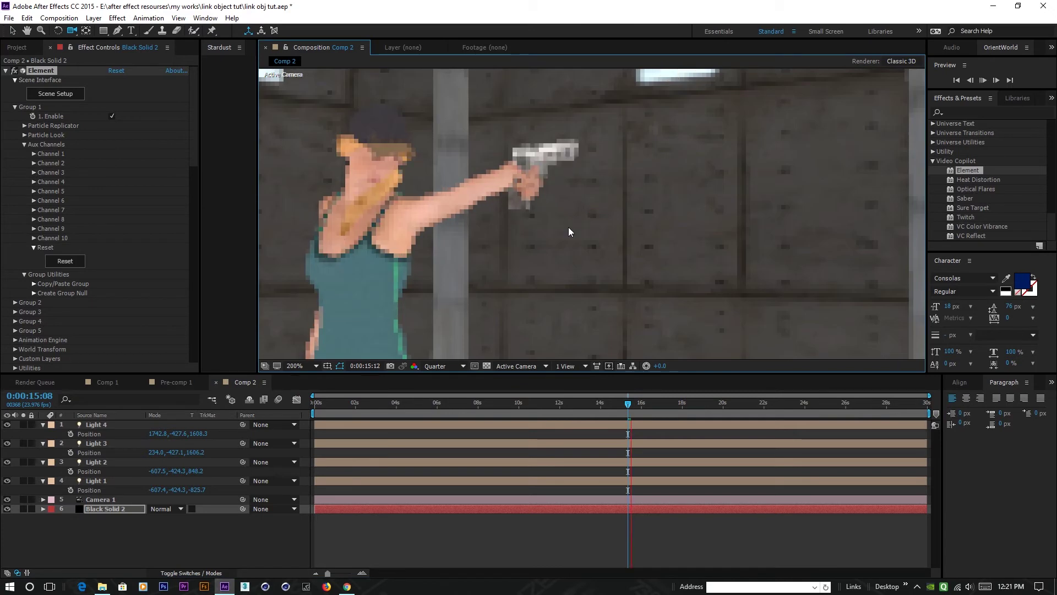
click(633, 406)
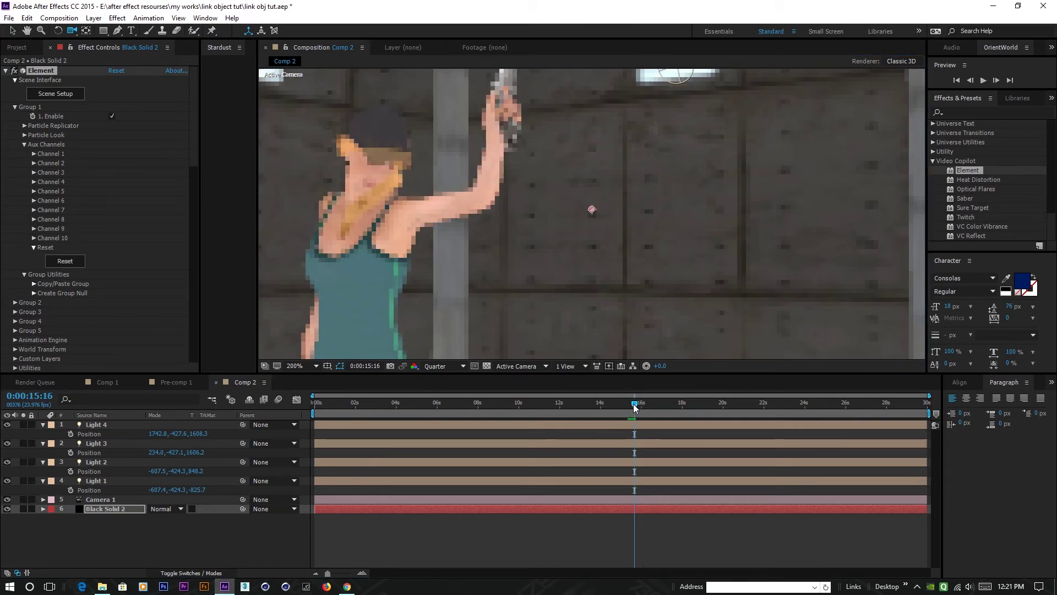
Raise viewer resolution to Half then Full, and move the camera in close on the gun.
click(441, 366)
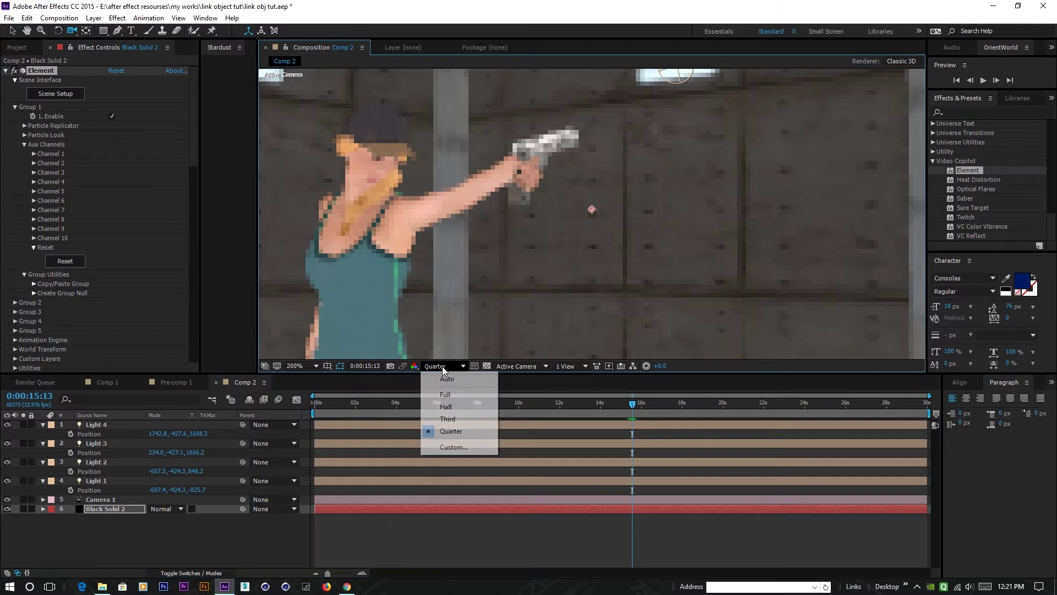
click(449, 405)
click(463, 366)
click(449, 397)
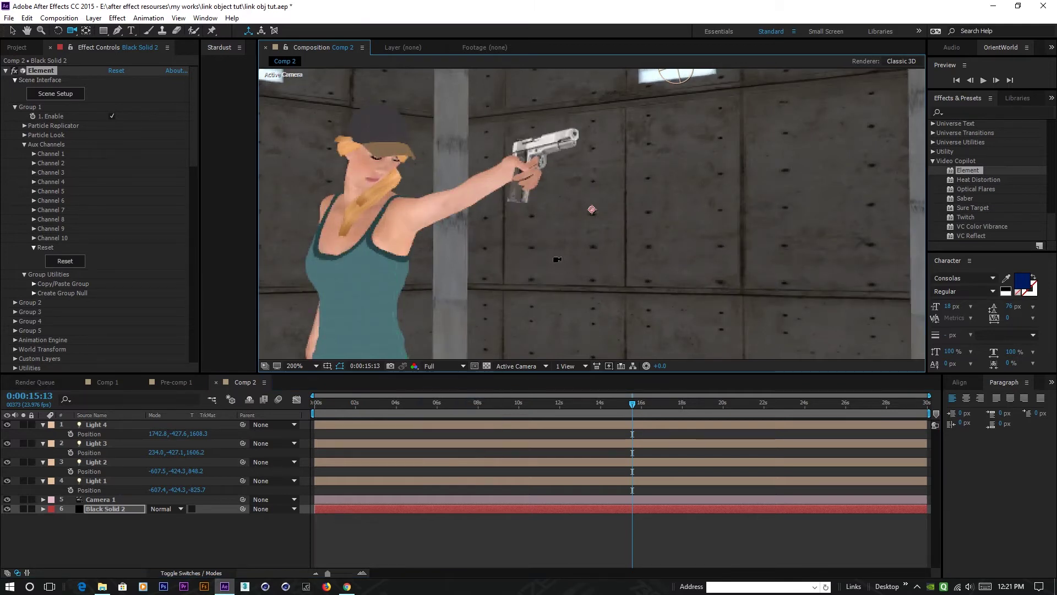
drag(499, 228, 628, 406)
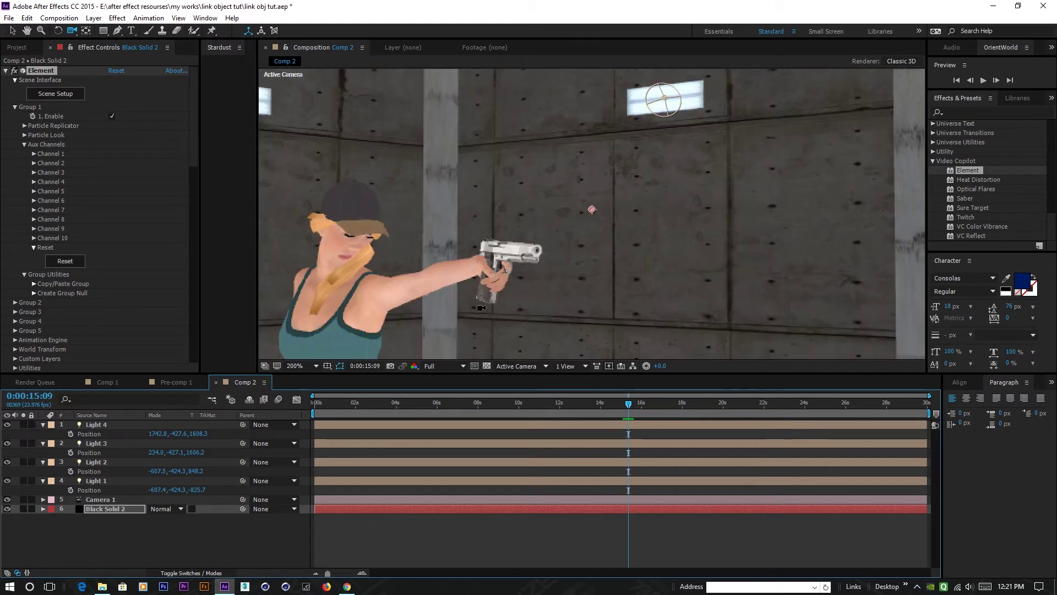
Expand Aux Channel 1 and shift its Position X offset to 0.10, undoing a stray Z change.
click(34, 153)
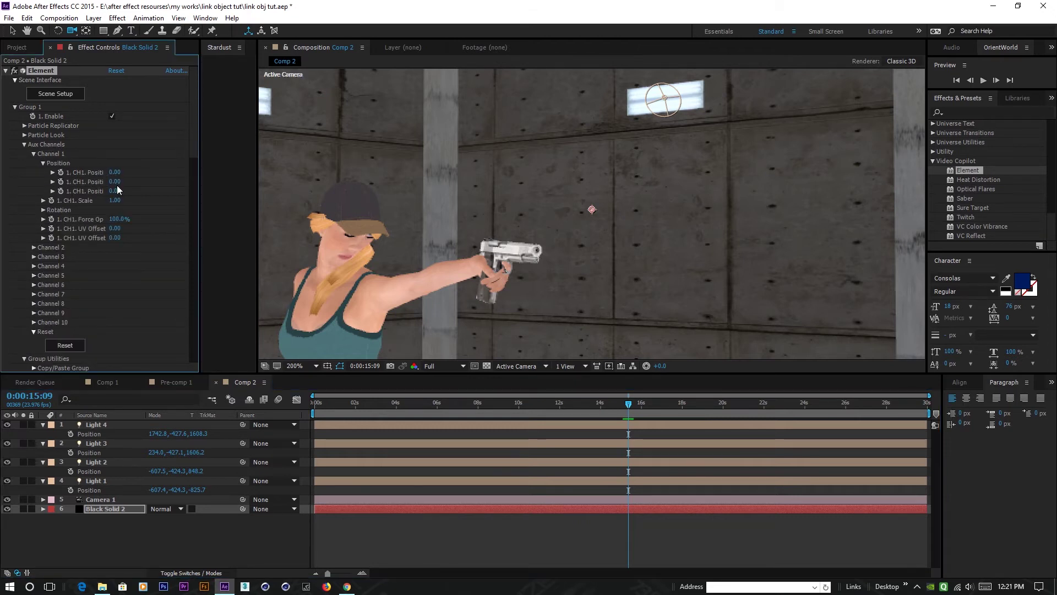
mouse_move(99, 172)
mouse_down()
mouse_move(129, 173)
mouse_move(117, 172)
mouse_up()
drag(200, 165, 264, 166)
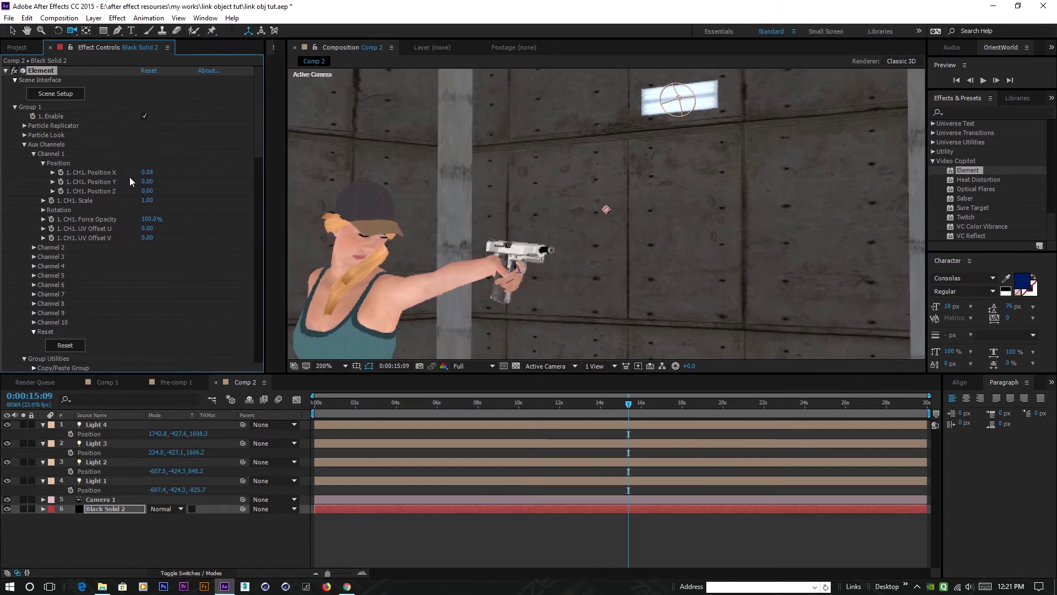
drag(132, 172, 150, 191)
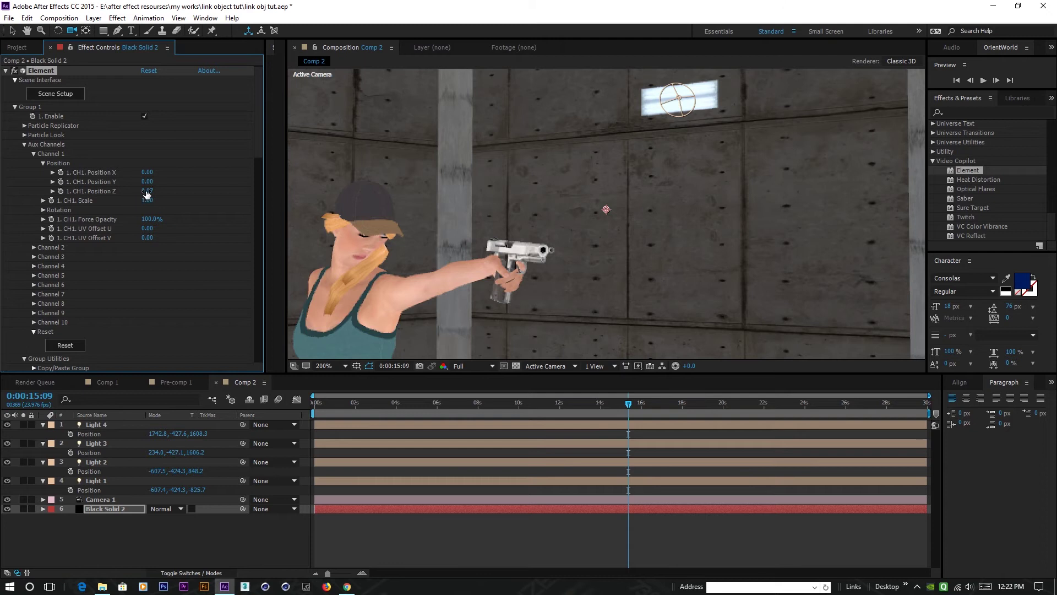
key(ctrl+z)
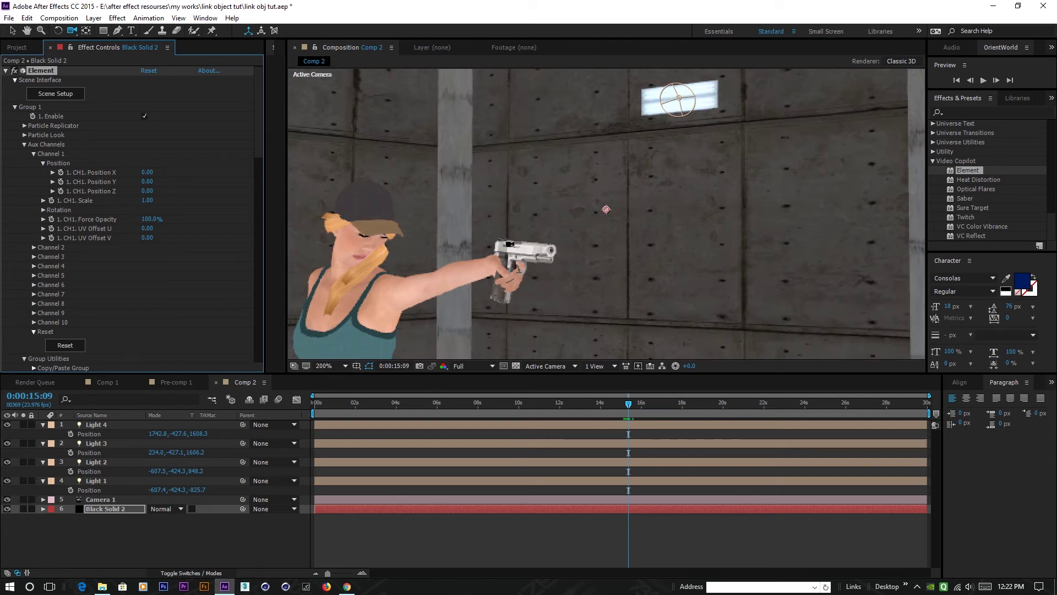
Keyframe Channel 1 Position Z and settle it near -0.02, orbiting to inspect the gun.
click(61, 191)
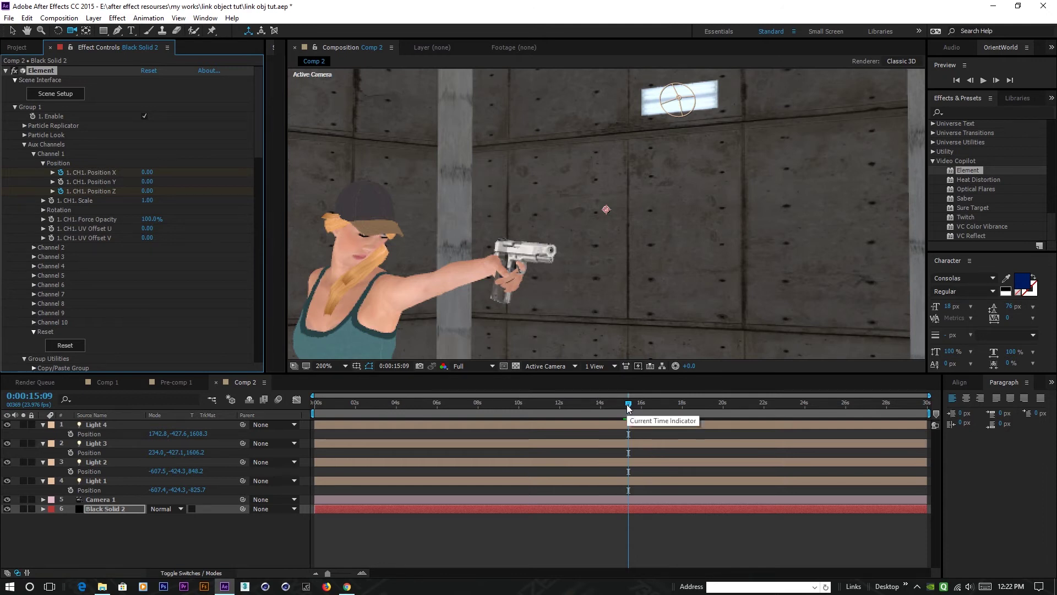
key(Page_Down)
key(Page_Down)
key(Page_Down)
key(Page_Up)
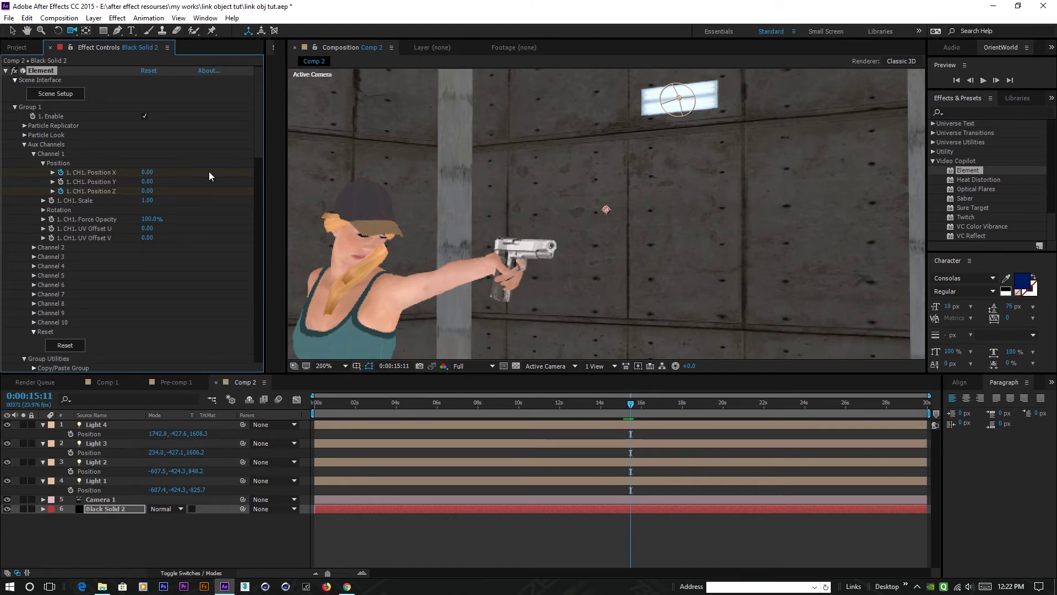
drag(144, 172, 142, 172)
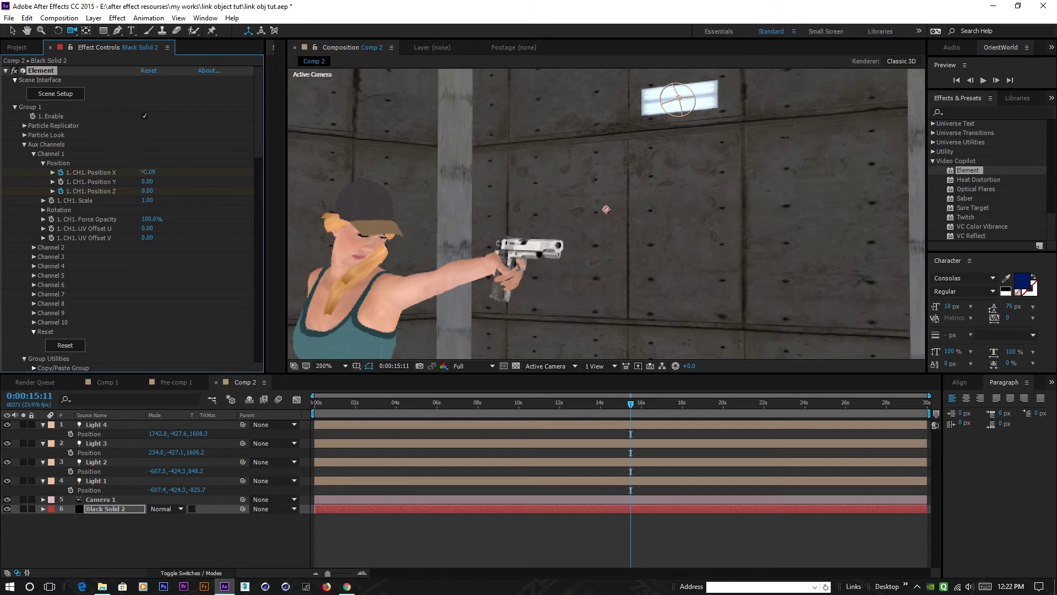
key(ctrl+z)
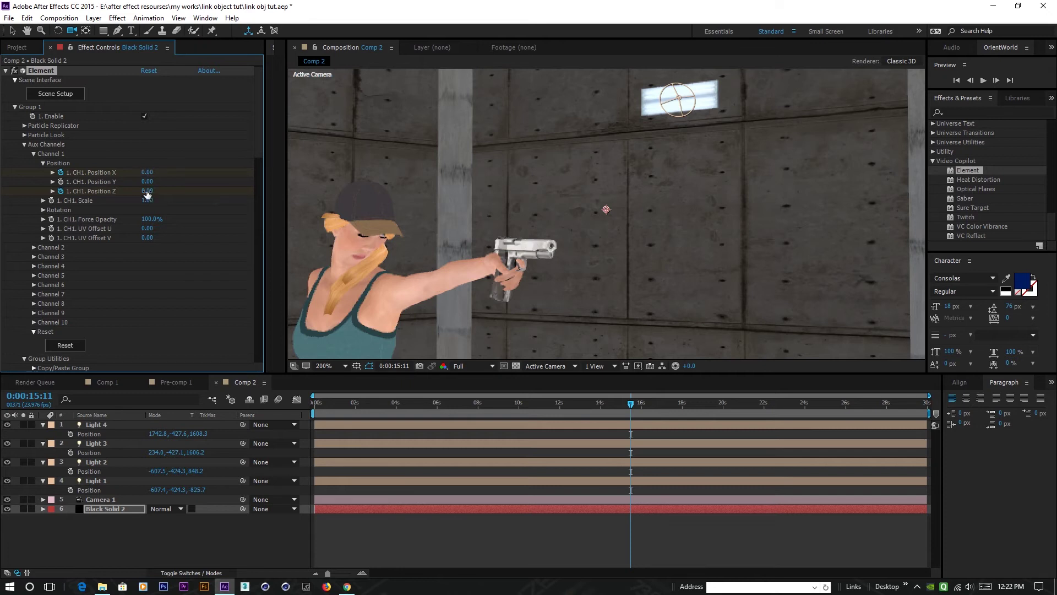
drag(150, 190, 147, 172)
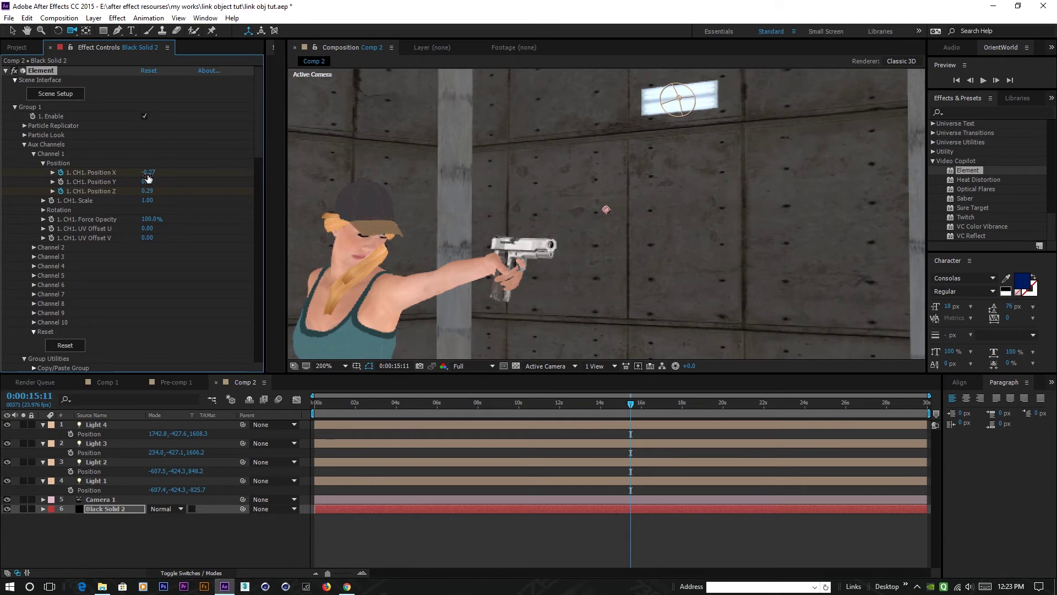
mouse_move(153, 190)
mouse_down()
mouse_move(203, 190)
mouse_move(148, 172)
mouse_move(142, 190)
mouse_up()
drag(639, 278, 612, 304)
mouse_move(151, 191)
mouse_down()
mouse_move(135, 191)
mouse_move(169, 172)
mouse_move(146, 191)
mouse_up()
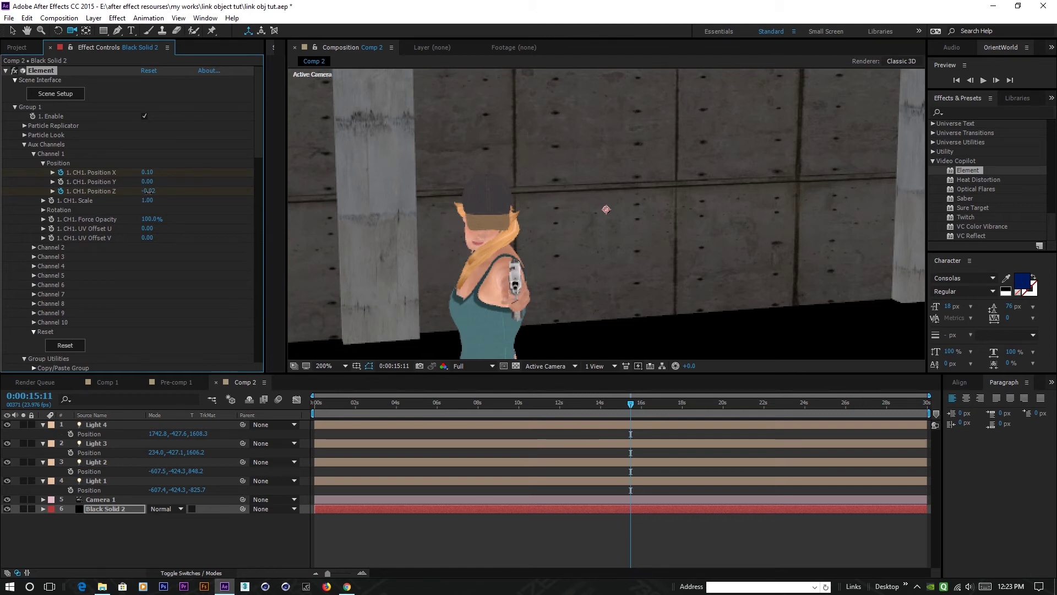
drag(405, 292, 654, 269)
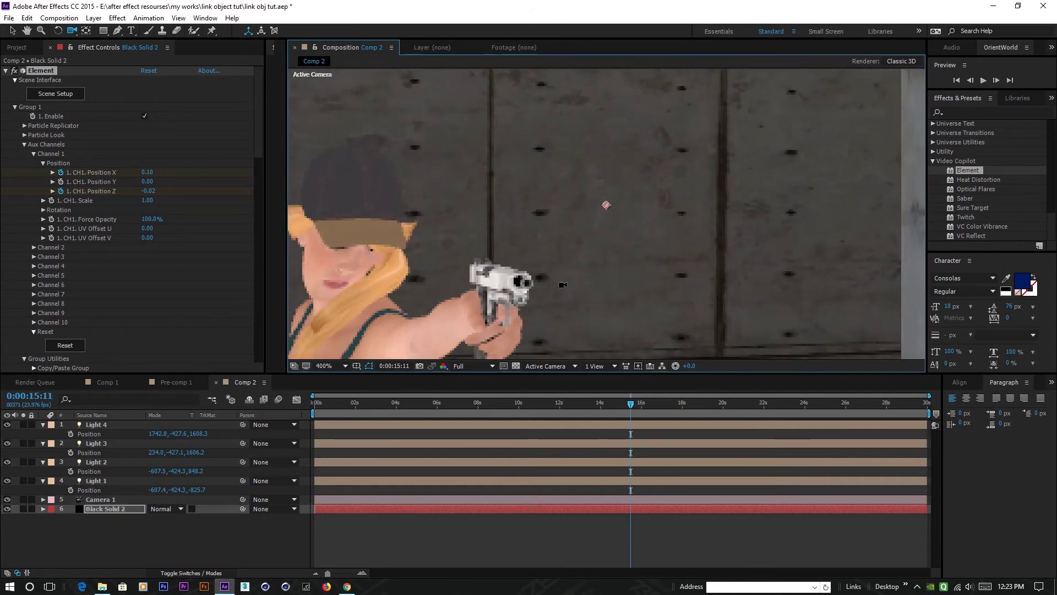
Zoom to 400%, orbit the close-up, and advance to 0:00:15:13.
scroll(553, 297, down, 4)
drag(577, 281, 577, 295)
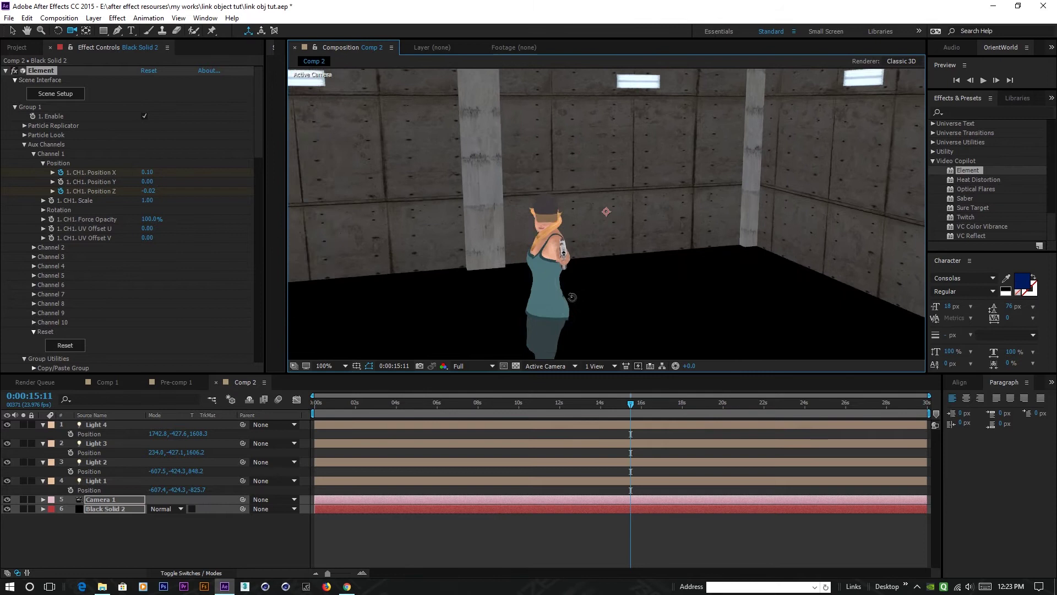
scroll(577, 295, up, 3)
scroll(586, 294, up, 2)
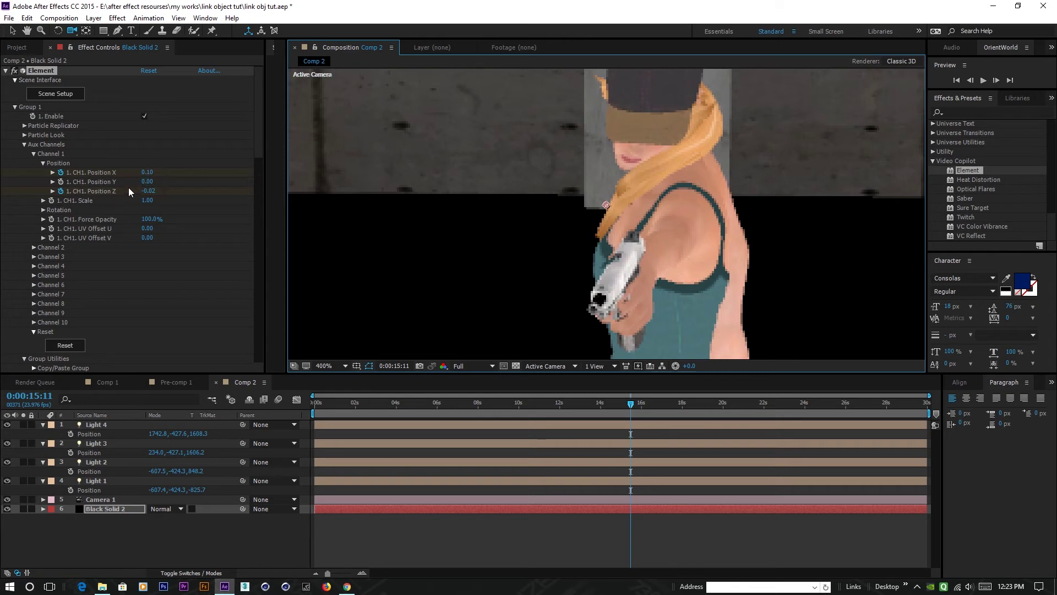
drag(537, 301, 690, 268)
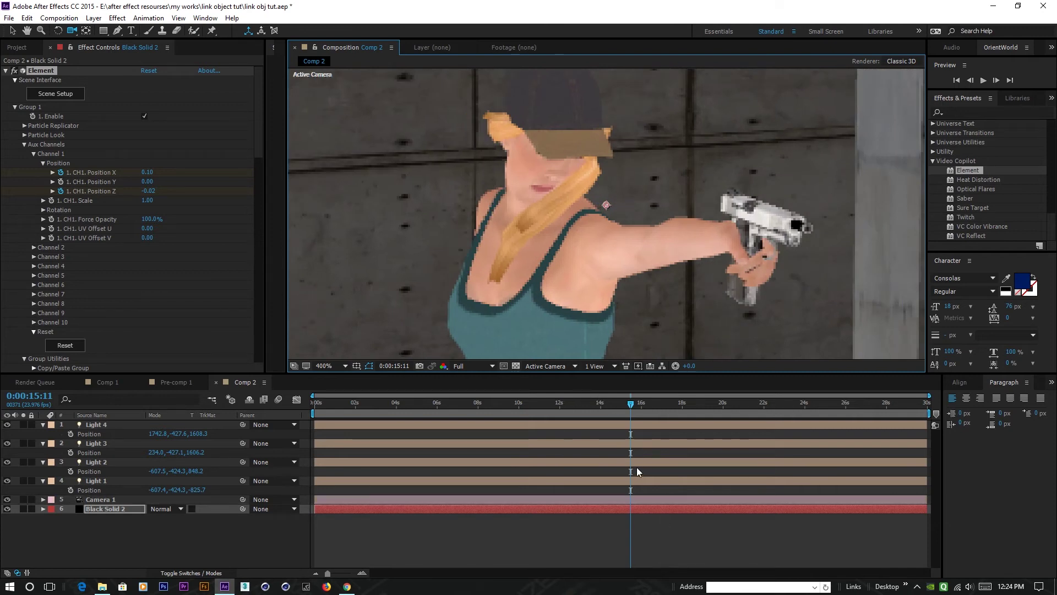
key(Page_Down)
key(Page_Down)
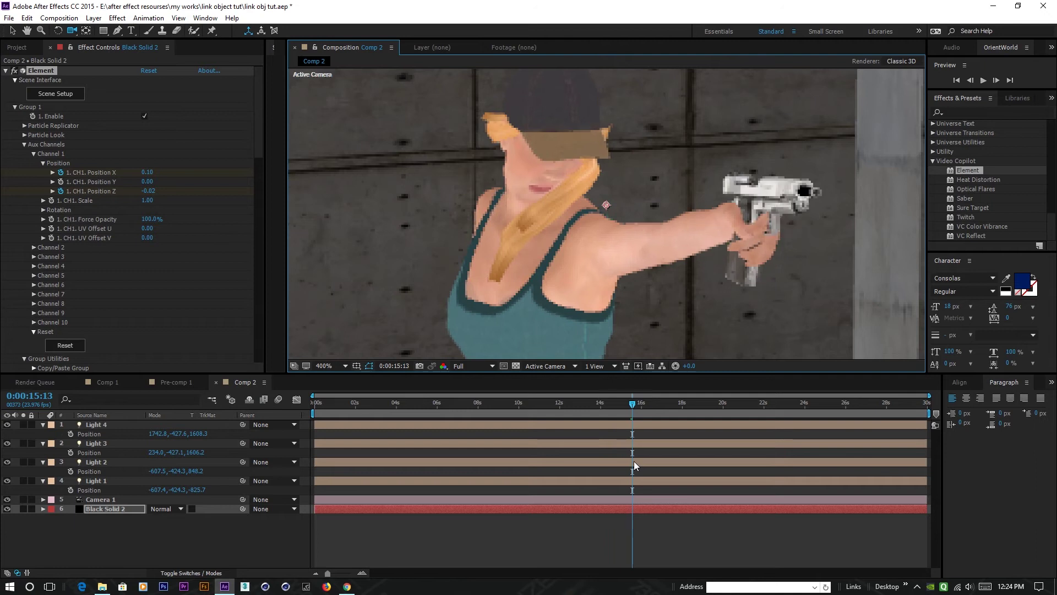
right_click(88, 172)
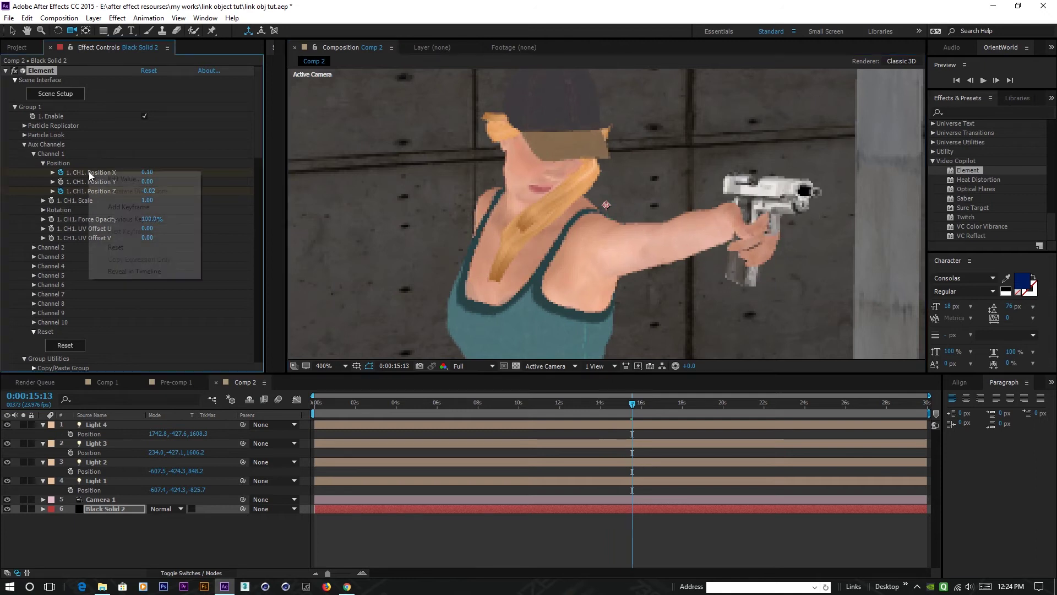
Reset Channel 1 Position X and Z to 0.00 and scrub around 0:00:15:02.
click(113, 246)
right_click(86, 191)
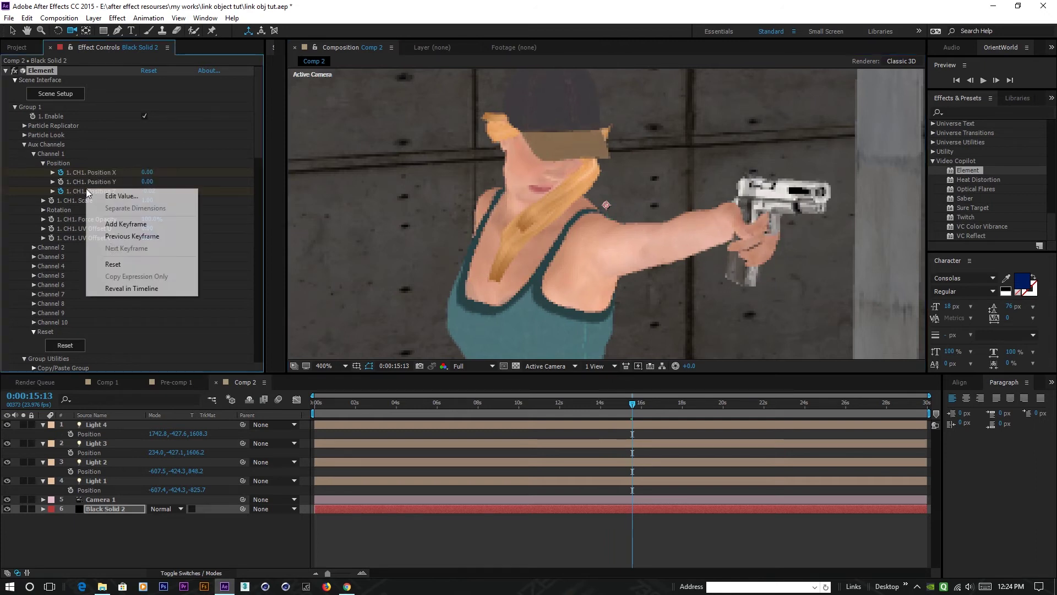
click(113, 264)
click(624, 406)
mouse_move(624, 406)
mouse_down()
mouse_move(635, 406)
mouse_move(614, 405)
mouse_up()
Limit the work area to about 14–17 seconds and preview it, stopping at 0:00:15:13.
drag(310, 412, 598, 413)
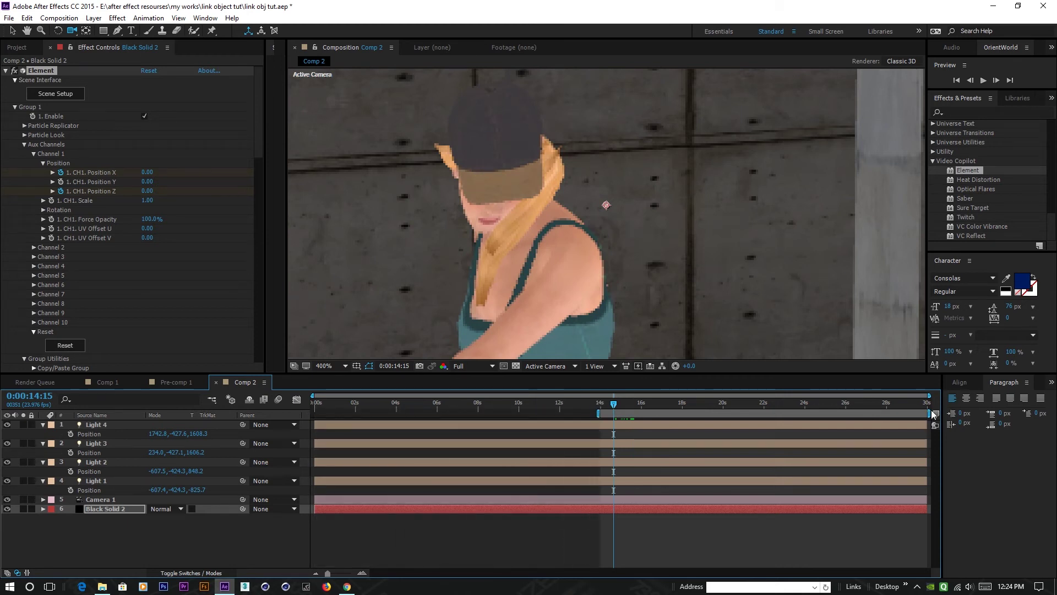
drag(930, 413, 661, 413)
key(space)
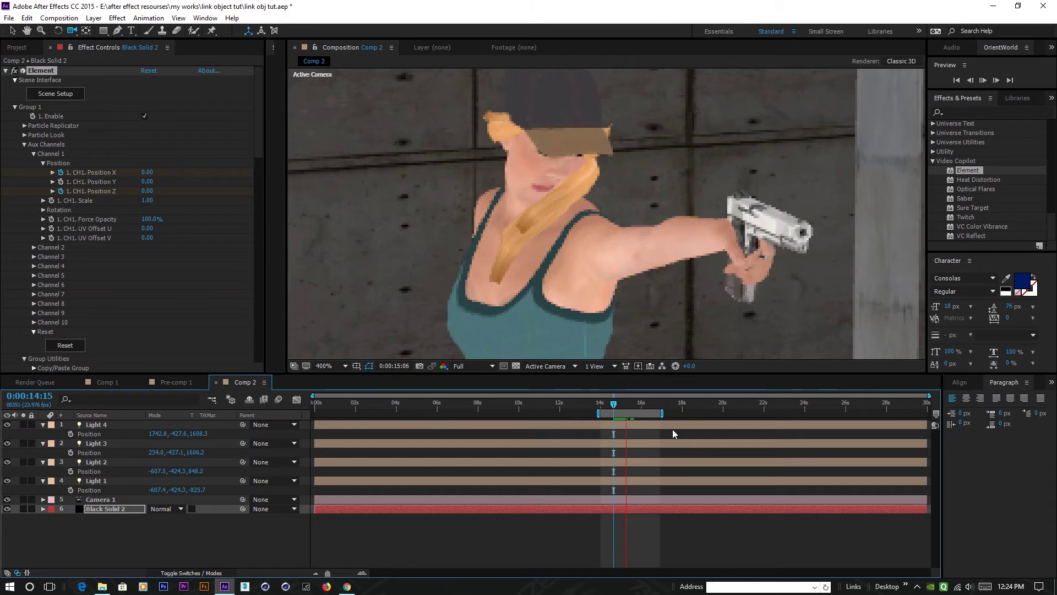
click(632, 407)
drag(633, 407, 630, 412)
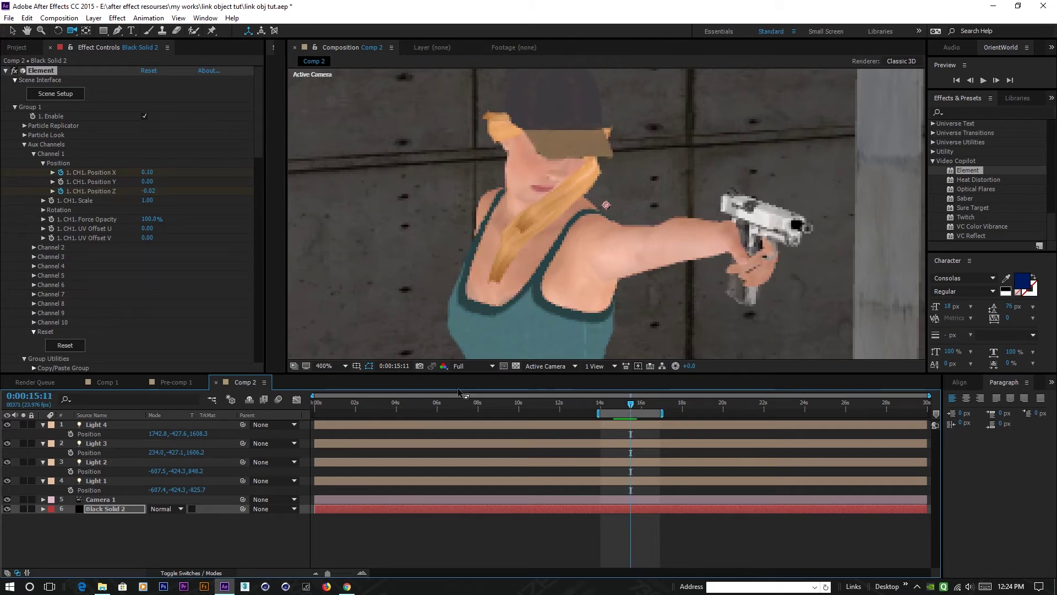
Scrub to about 0:00:15:07, zoom in to 400% on the woman, and launch Element's Scene Setup.
key(comma)
key(comma)
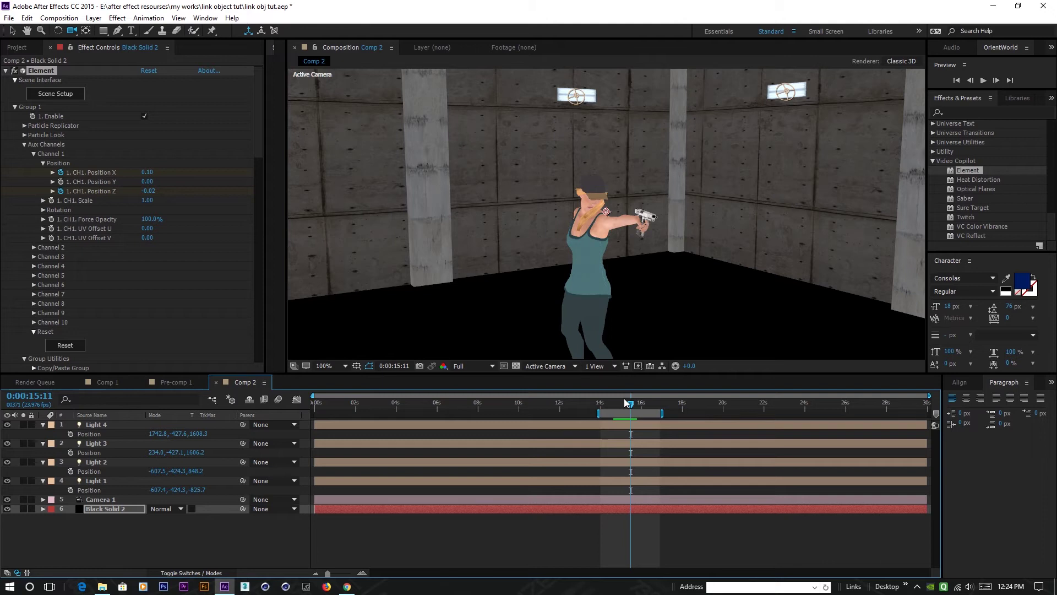
mouse_move(632, 407)
mouse_down()
mouse_move(619, 410)
mouse_move(632, 412)
mouse_up()
scroll(605, 211, up, 1)
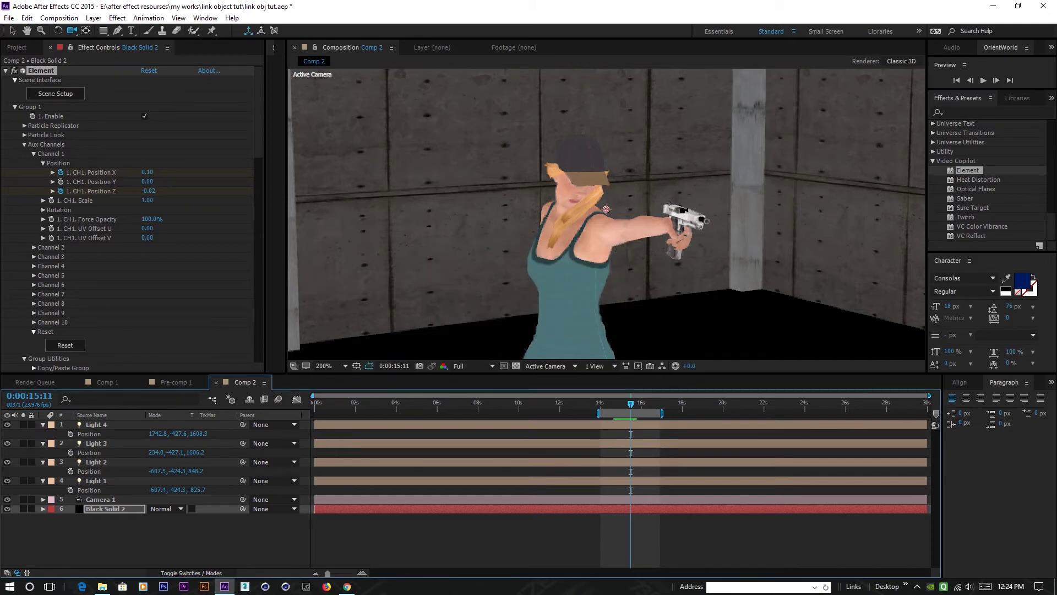
key(period)
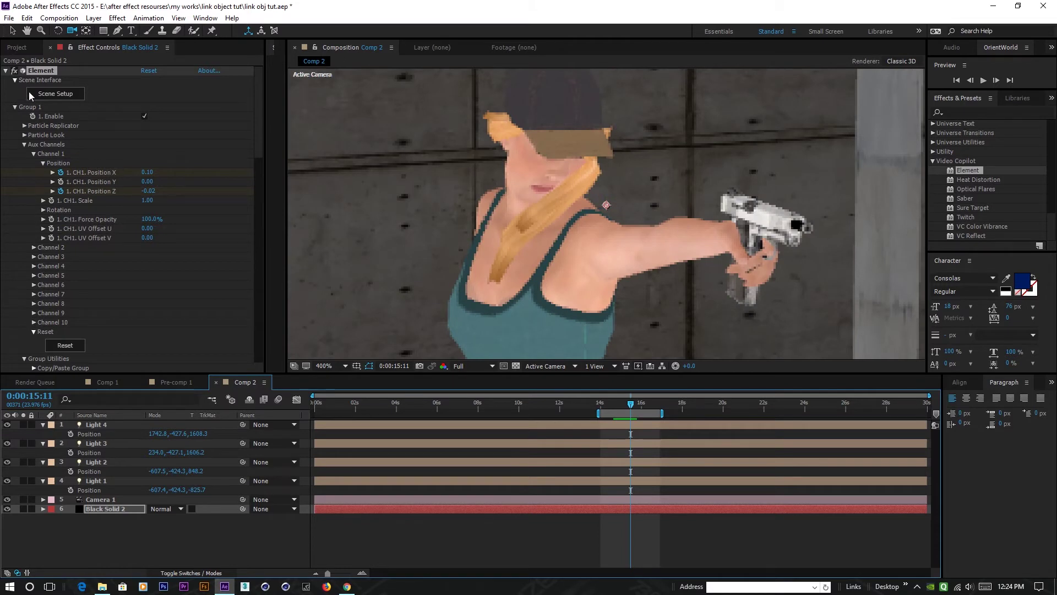
click(54, 94)
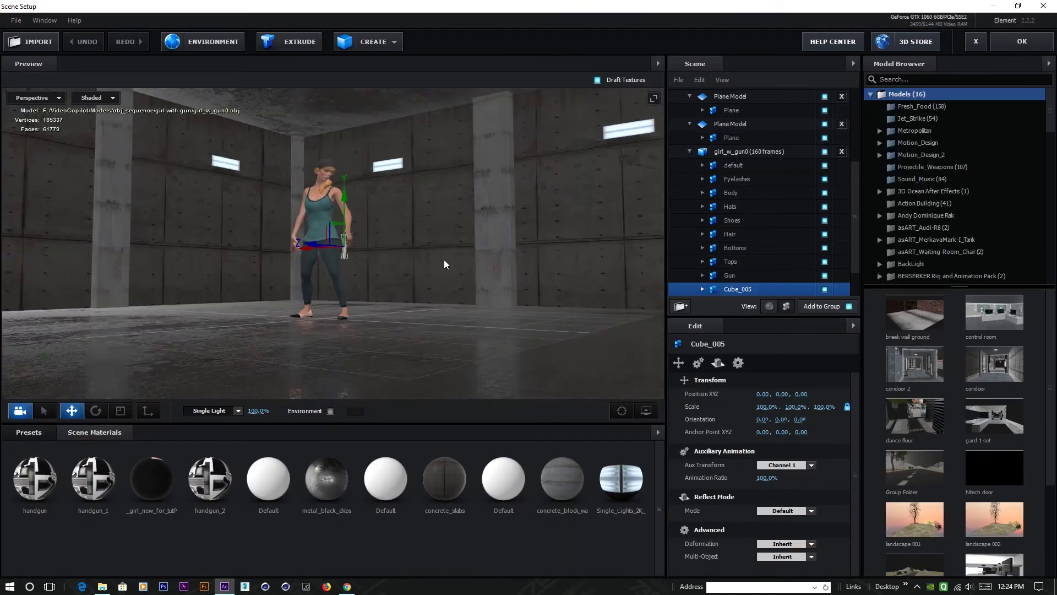
Add the 45mm_shell model from the Projectile_Weapons collection to the Element 3D scene.
drag(425, 266, 427, 283)
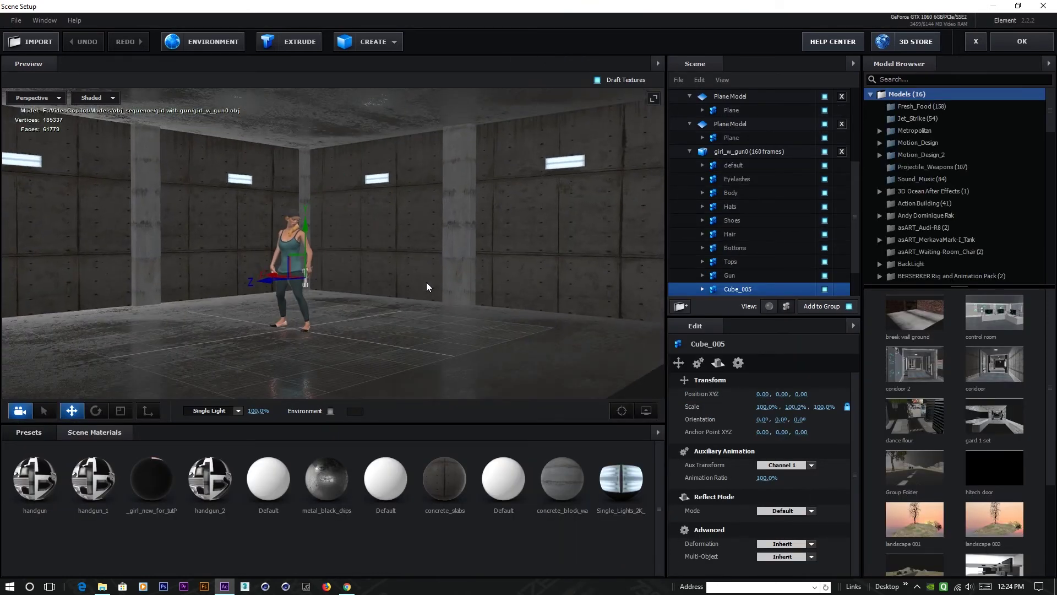
click(360, 345)
click(622, 410)
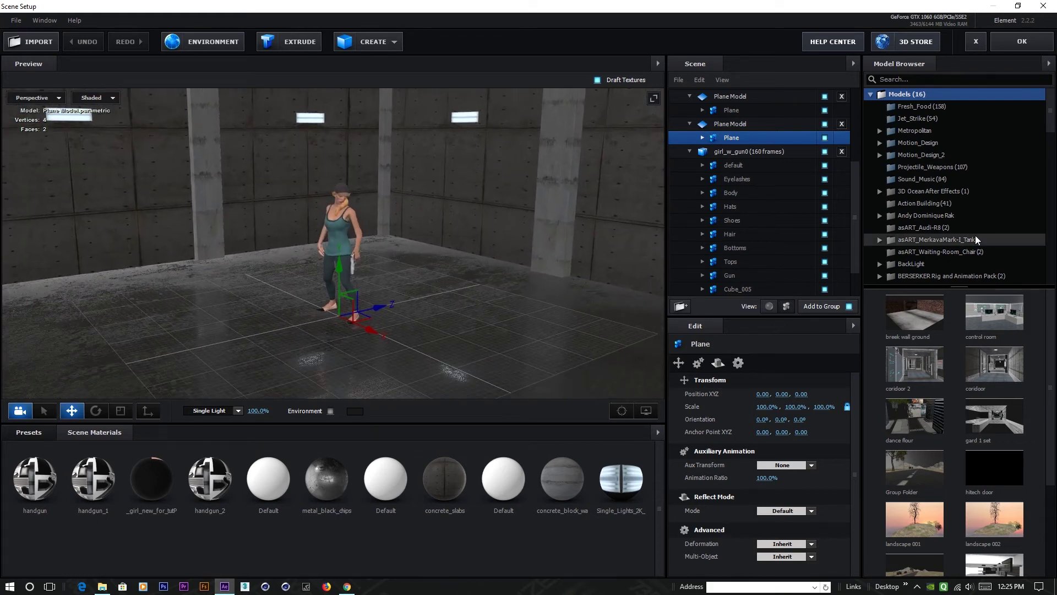
click(921, 166)
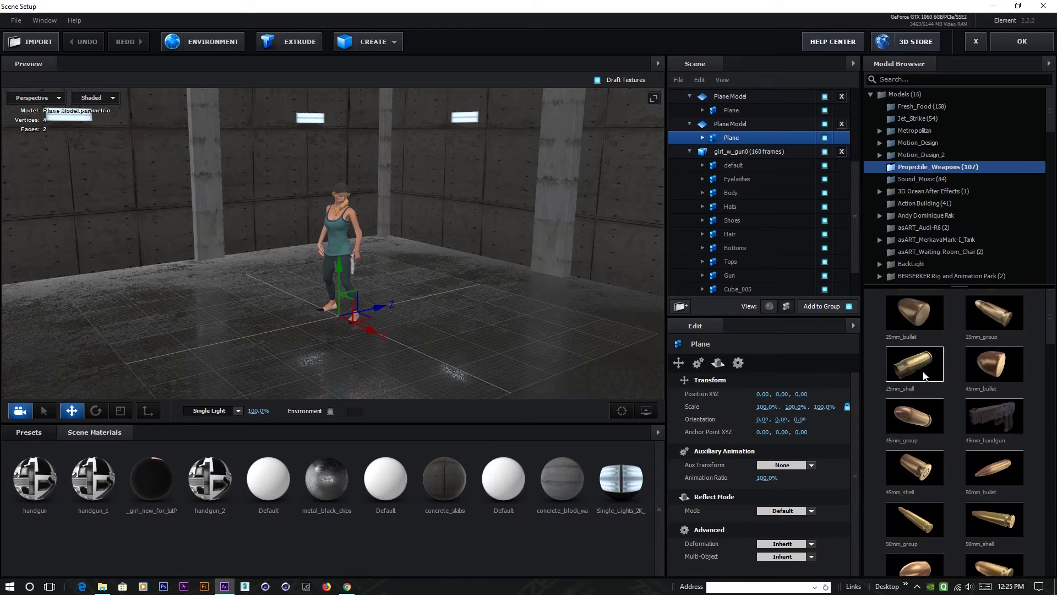
scroll(914, 462, down, 1)
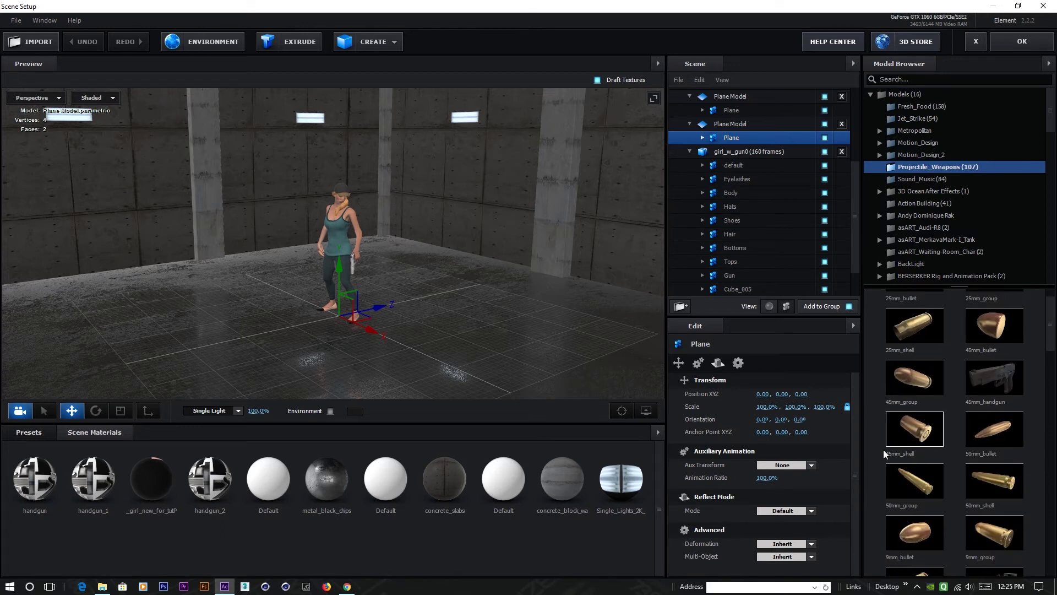
click(928, 435)
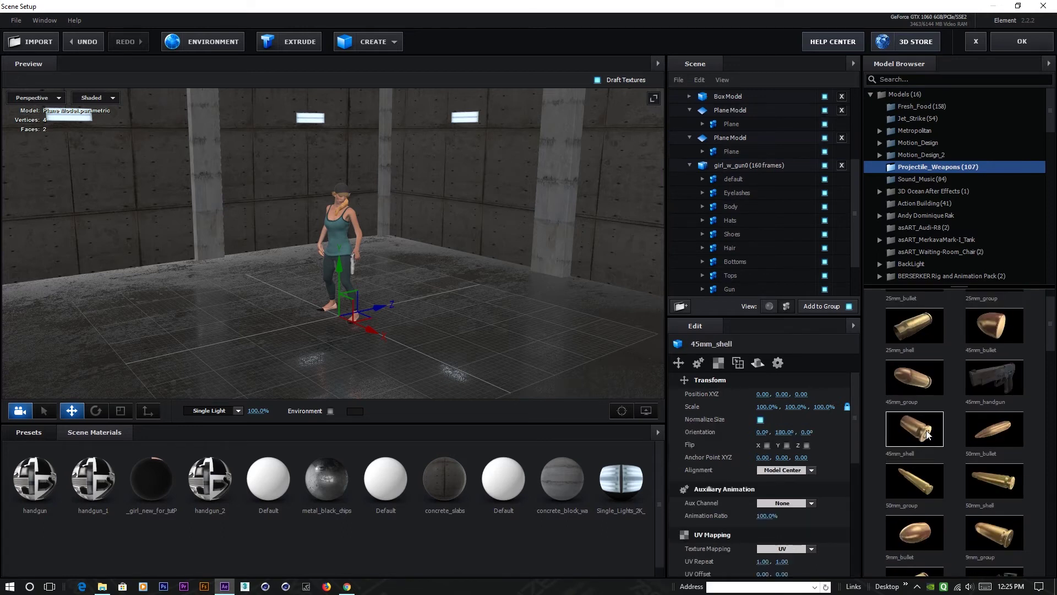
drag(315, 364, 363, 302)
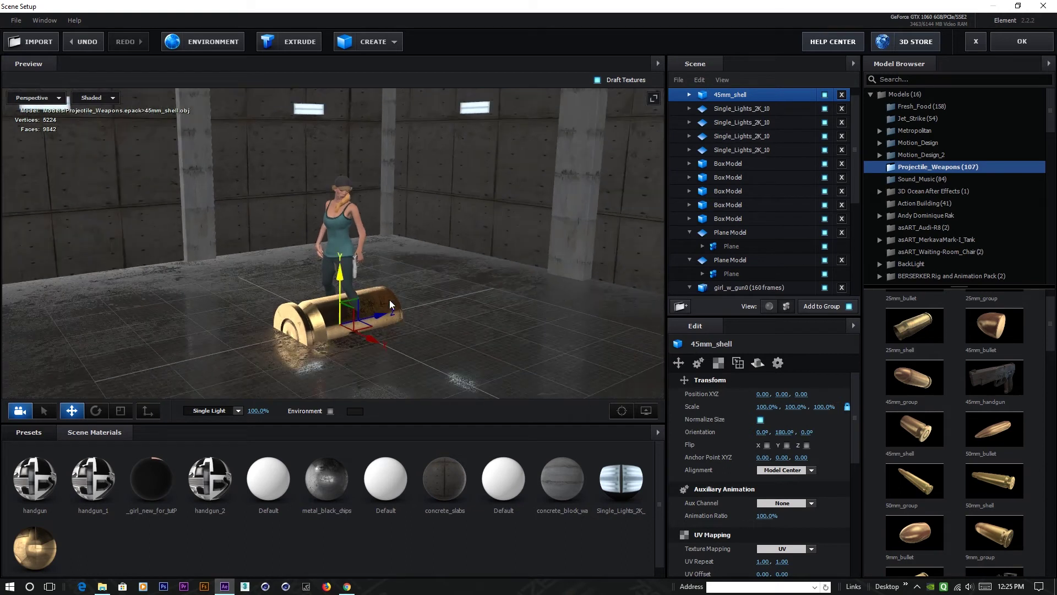
scroll(725, 124, up, 1)
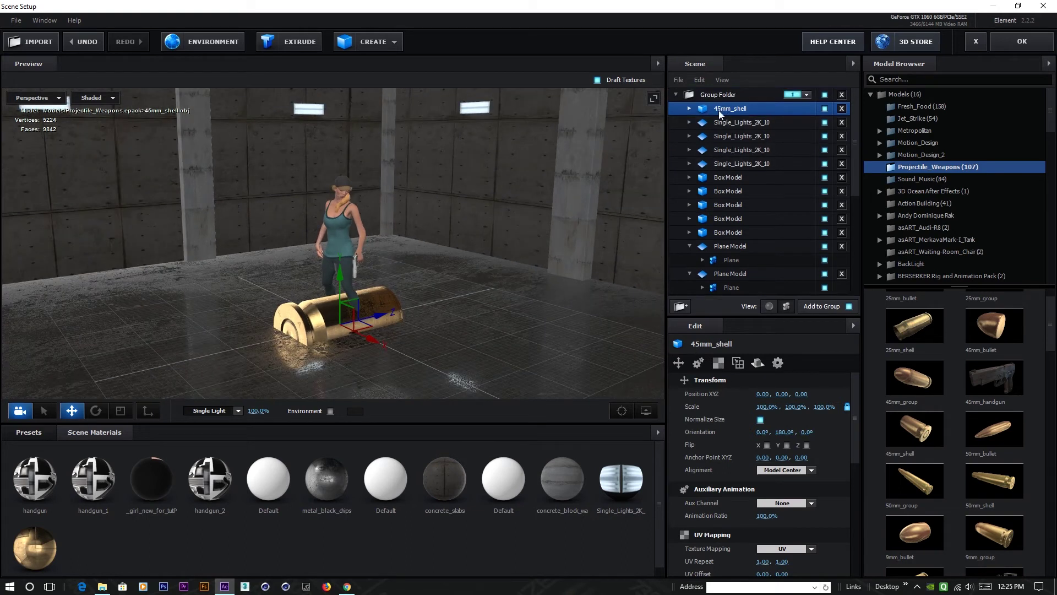
Move 45mm_shell out of the Group Folder, assign it to group 2, and apply the scene.
drag(721, 108, 722, 89)
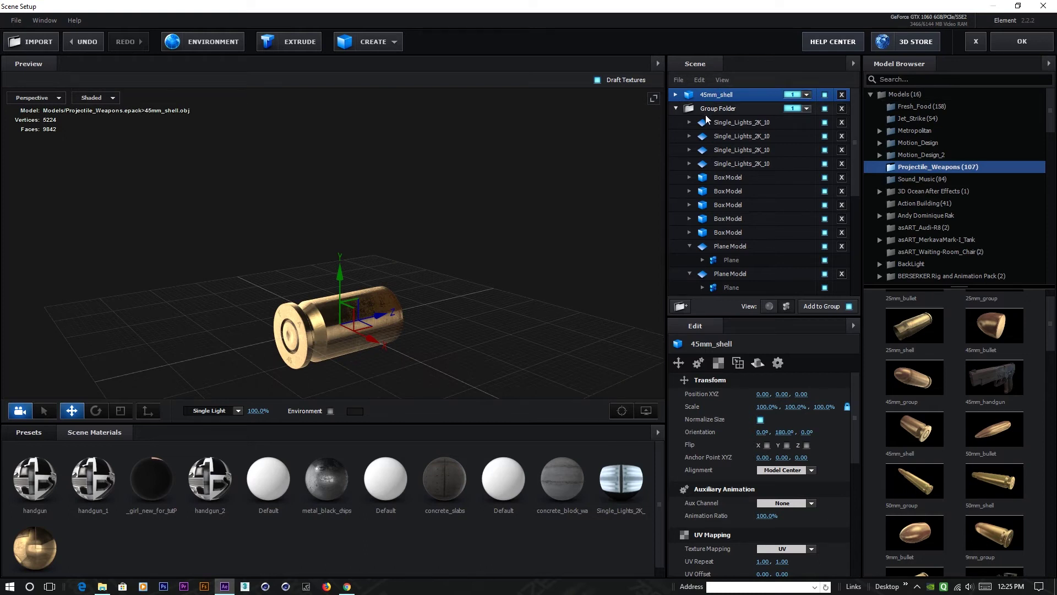
click(676, 108)
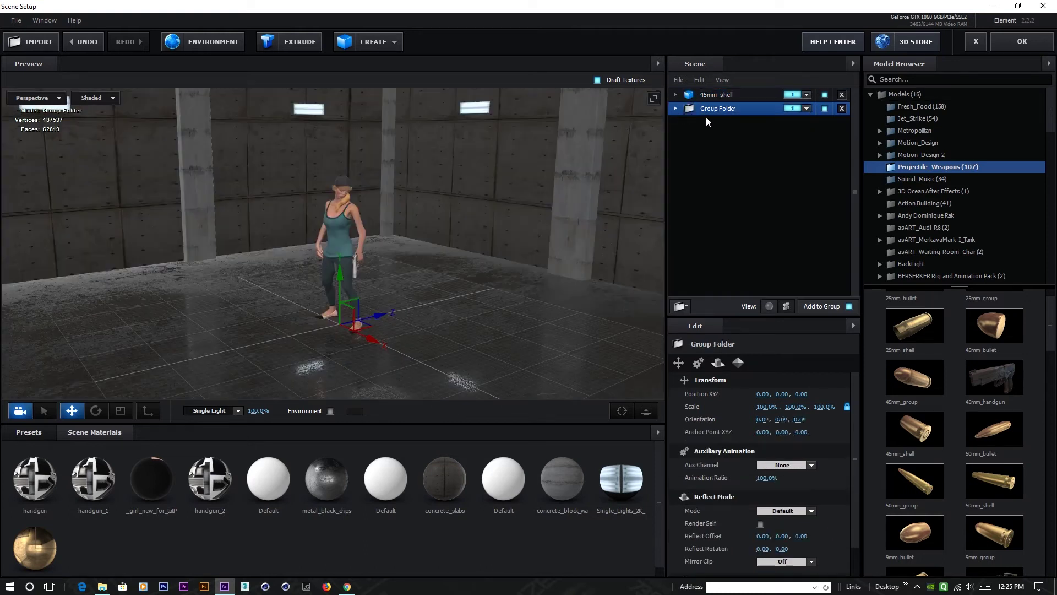
click(722, 96)
click(808, 95)
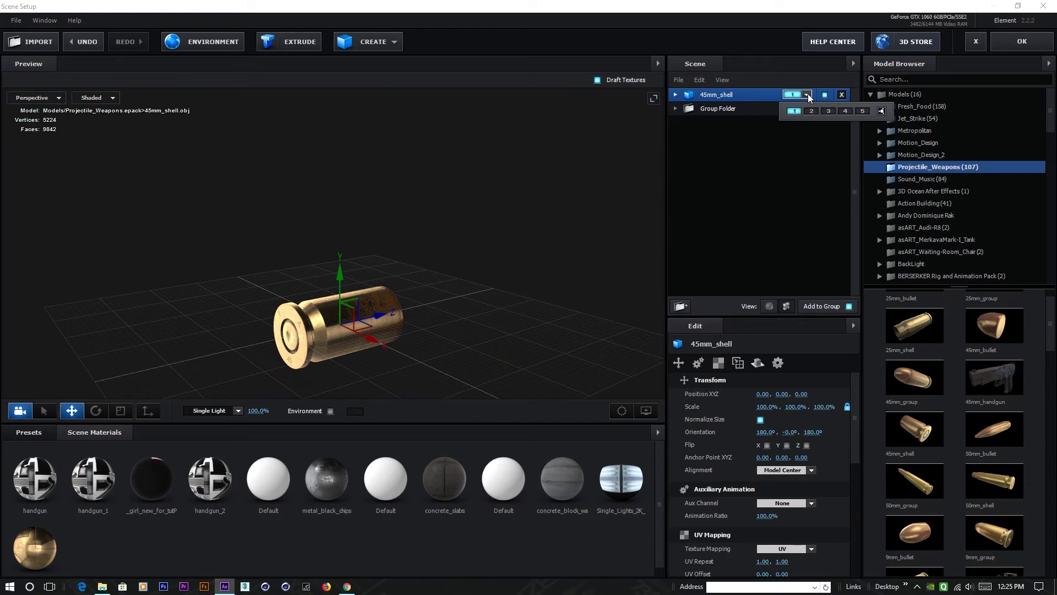
click(810, 111)
click(1019, 45)
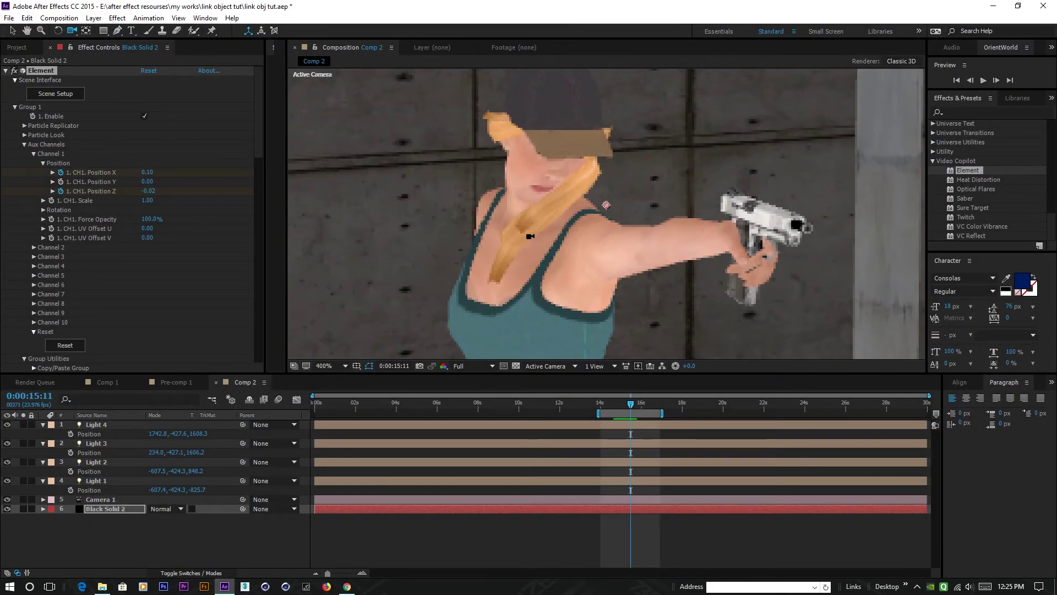
Create a Group 2 Null from Element's Group 2 settings.
key(comma)
key(comma)
key(comma)
key(comma)
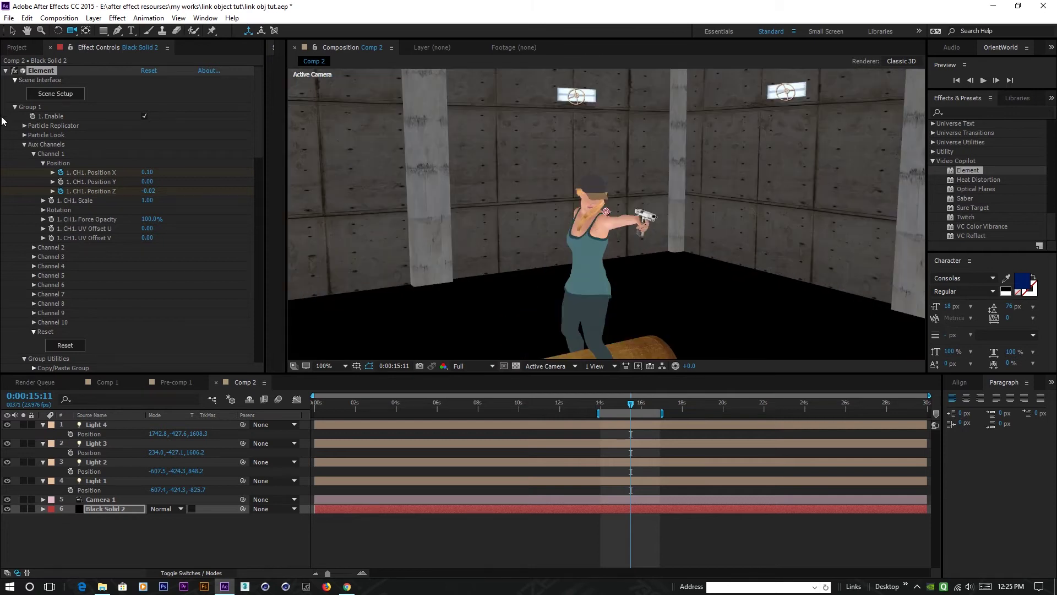
click(14, 108)
click(15, 117)
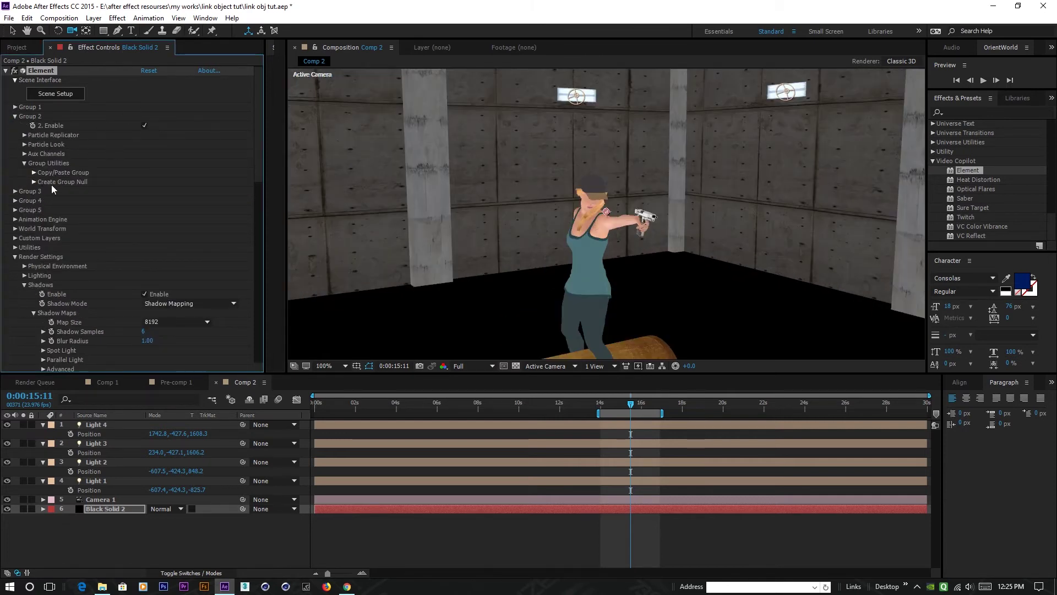
click(33, 183)
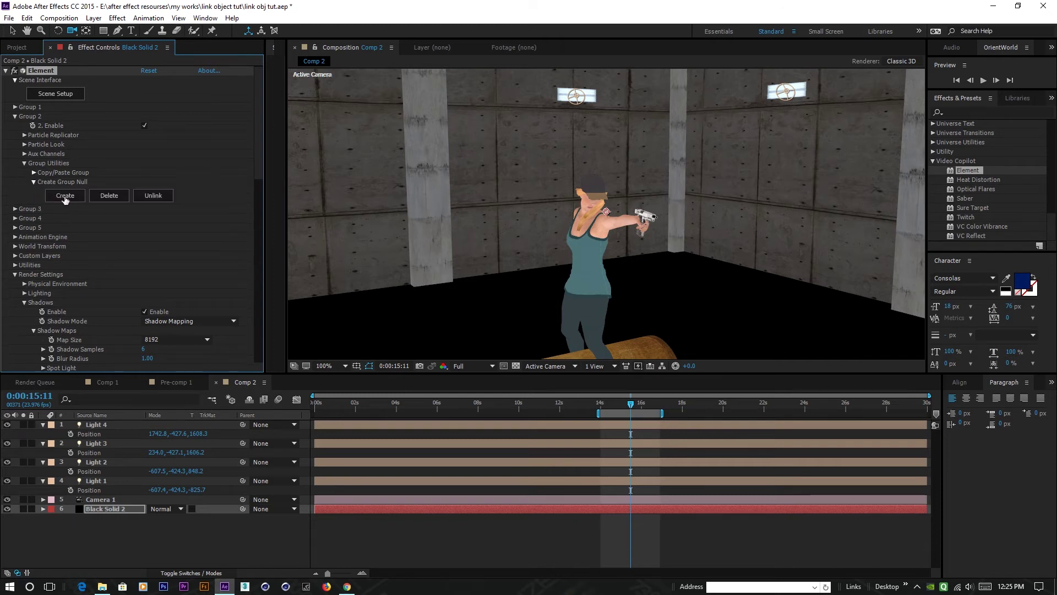
click(65, 196)
scroll(496, 276, down, 2)
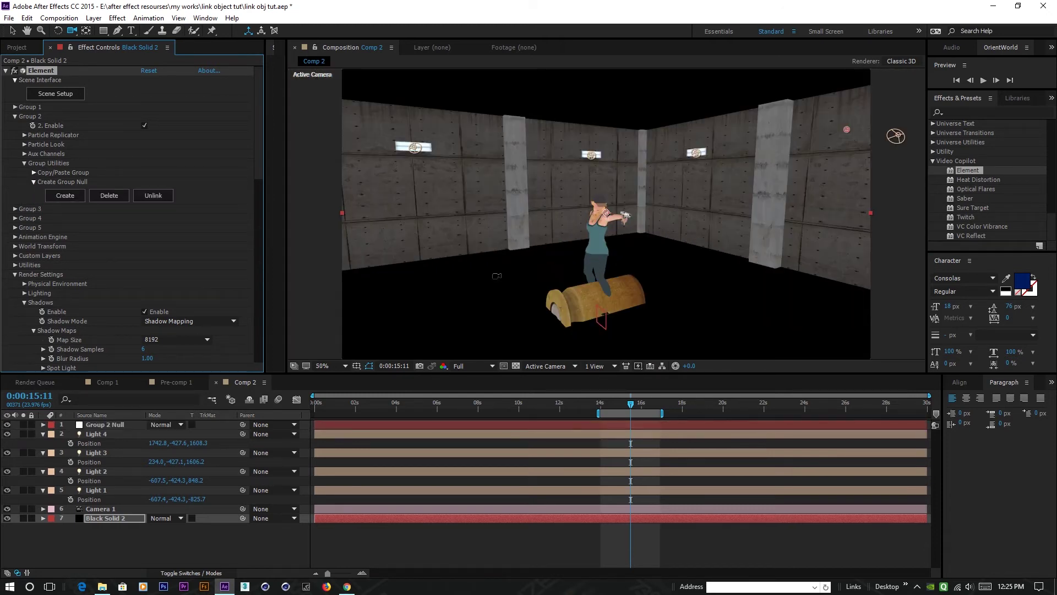
click(13, 31)
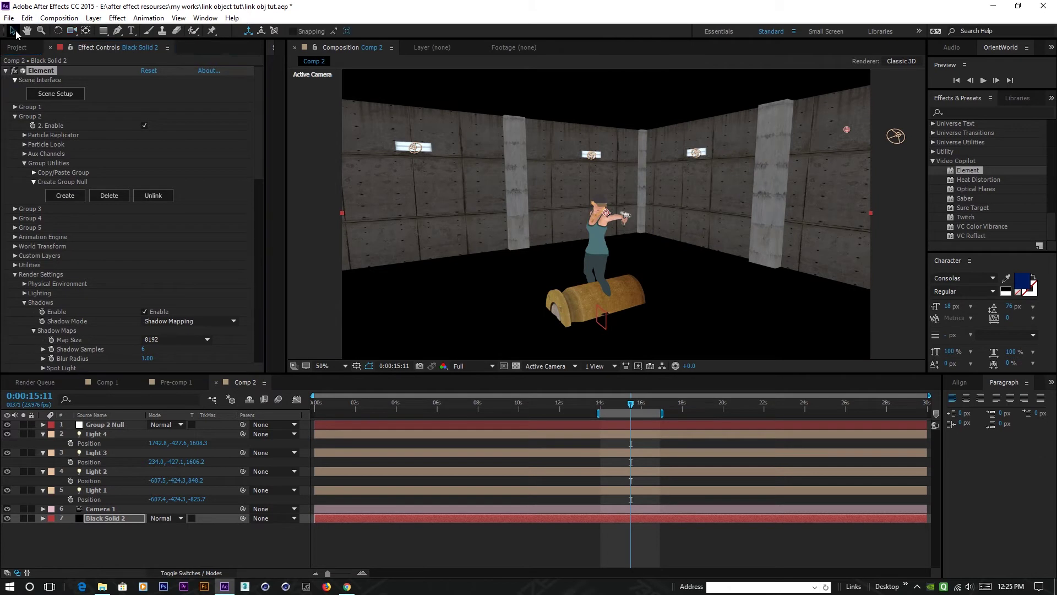
Raise the Group 2 Null so the shell sits up near the woman's gun.
click(105, 425)
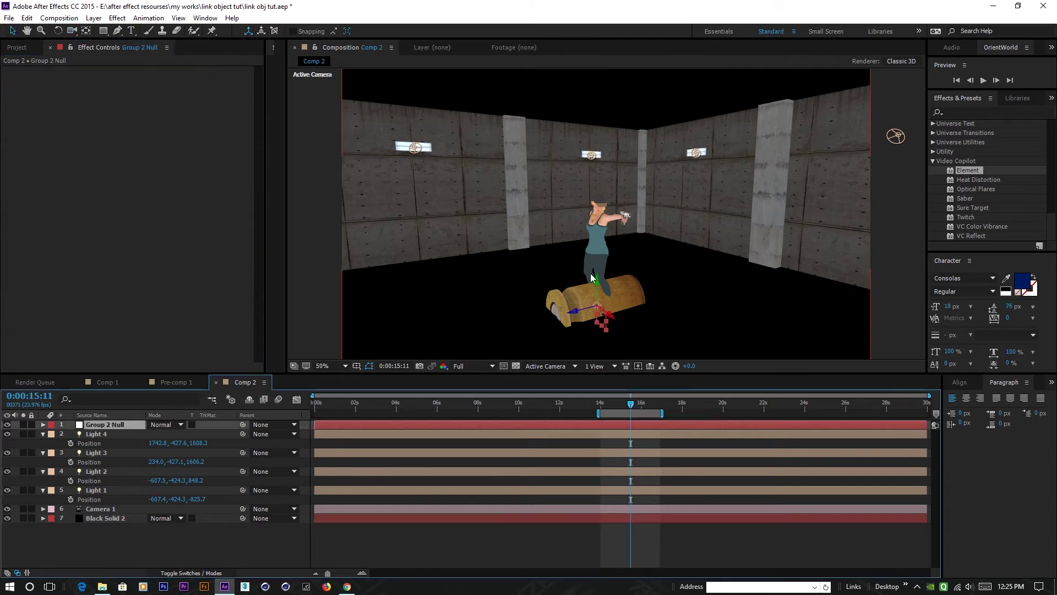
click(603, 254)
drag(600, 212, 607, 163)
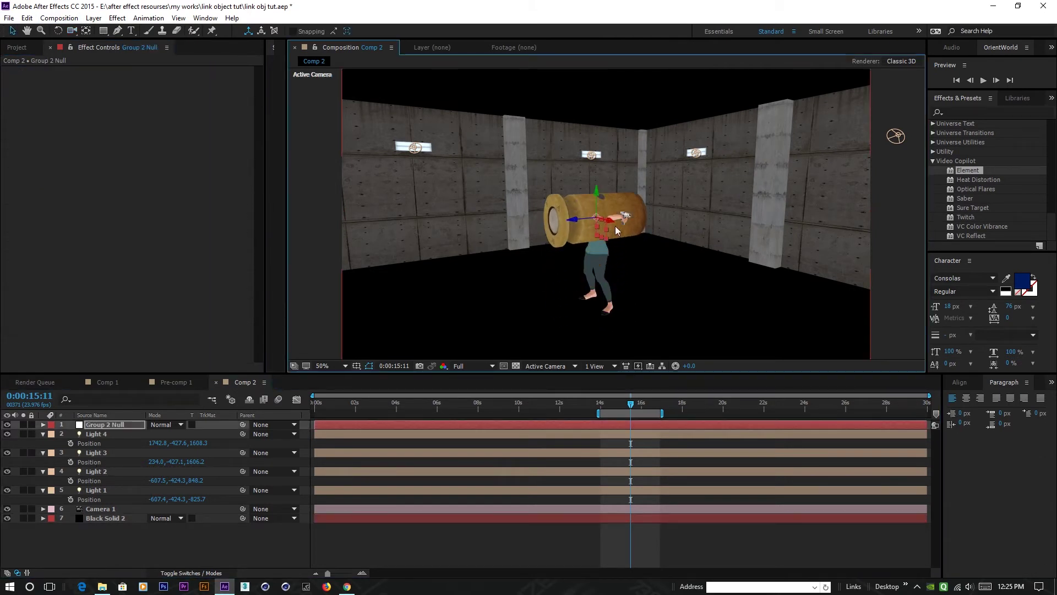
scroll(621, 284, up, 3)
scroll(610, 306, down, 2)
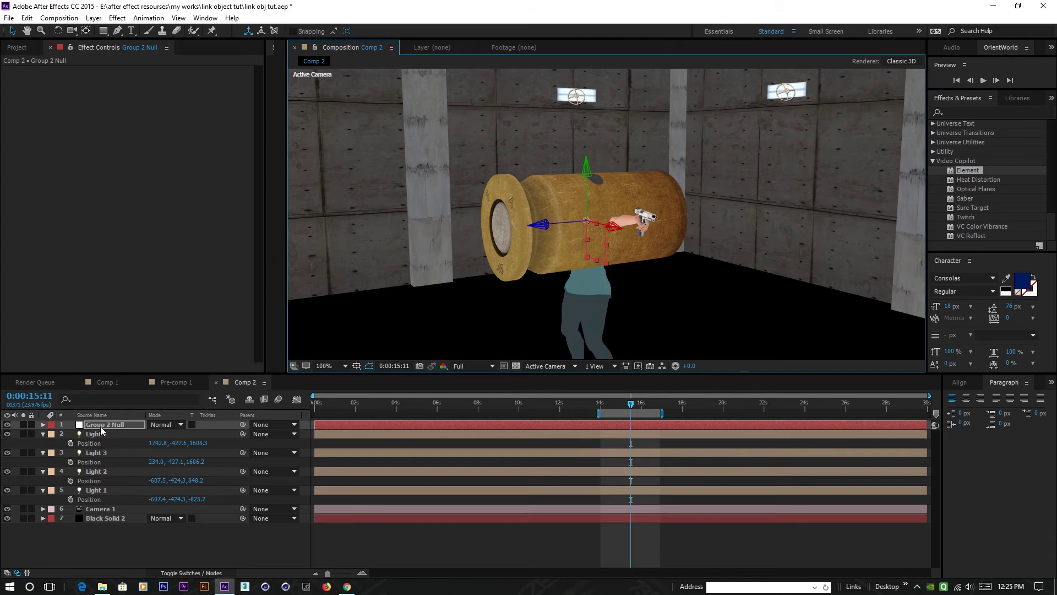
Scale the Group 2 Null down to 10%.
key(s)
drag(166, 433, 117, 434)
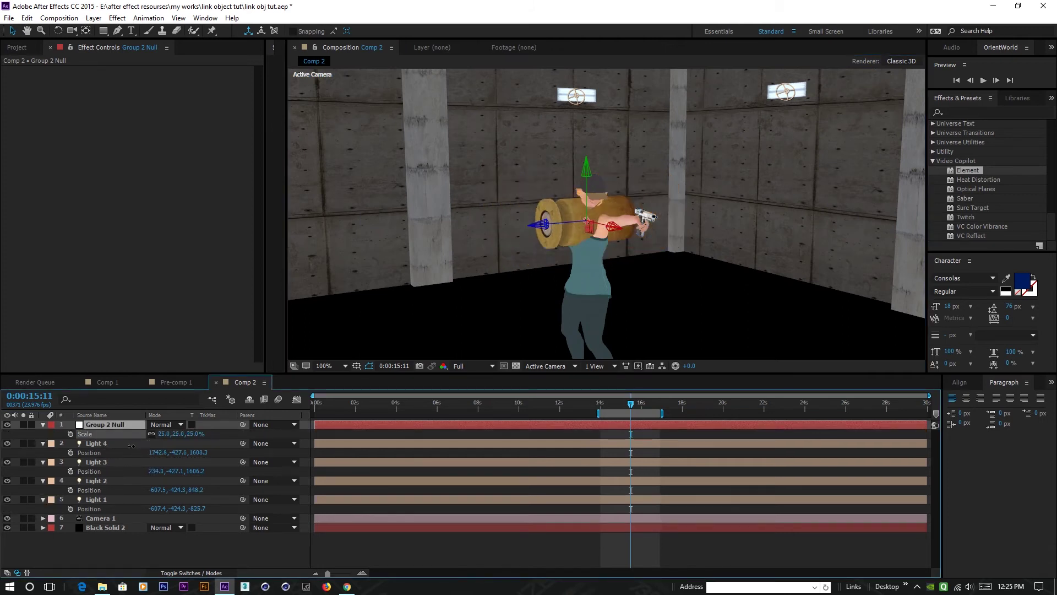
scroll(586, 283, up, 4)
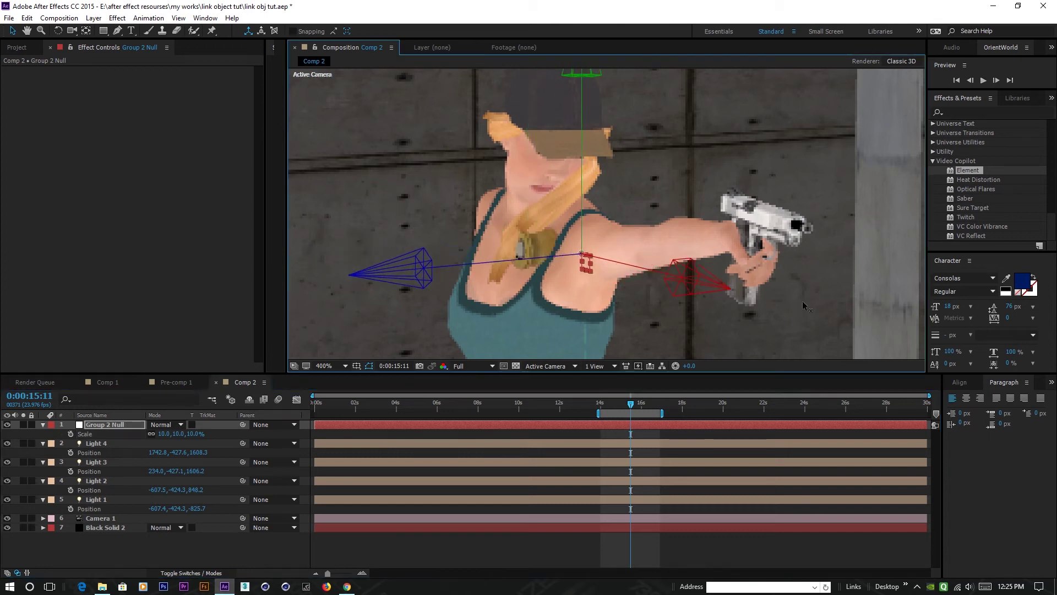
scroll(742, 310, down, 3)
scroll(742, 311, right, 2)
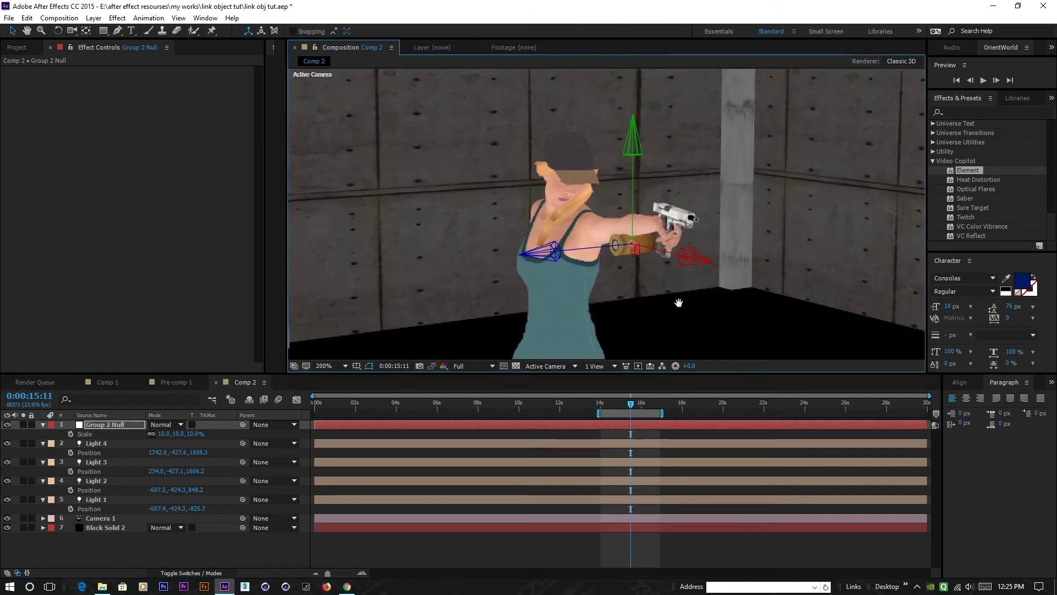
click(606, 368)
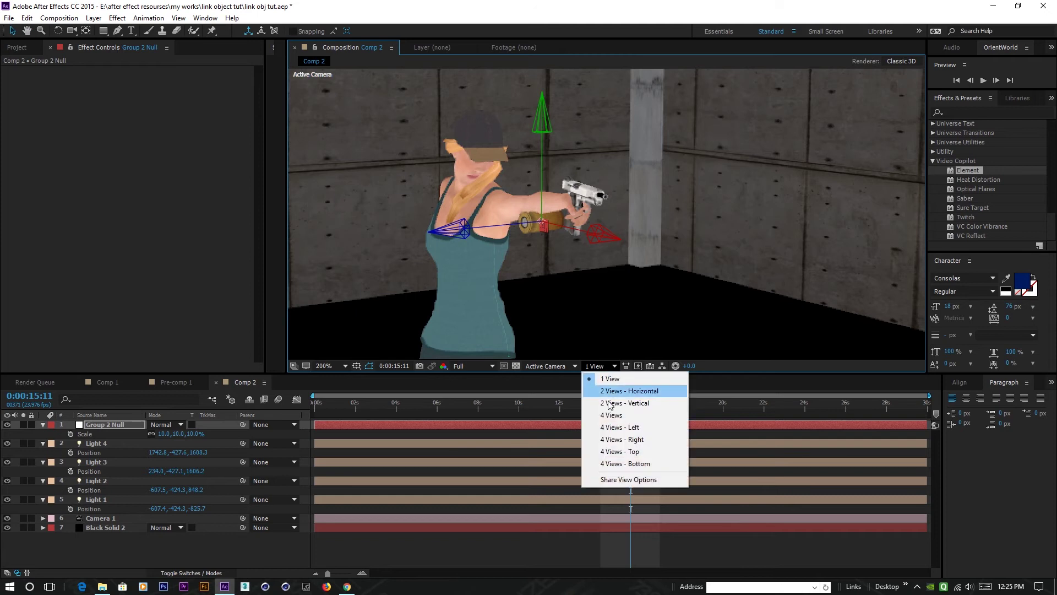
Switch the viewer to 4 Views and frame the figure in the Front view.
click(621, 413)
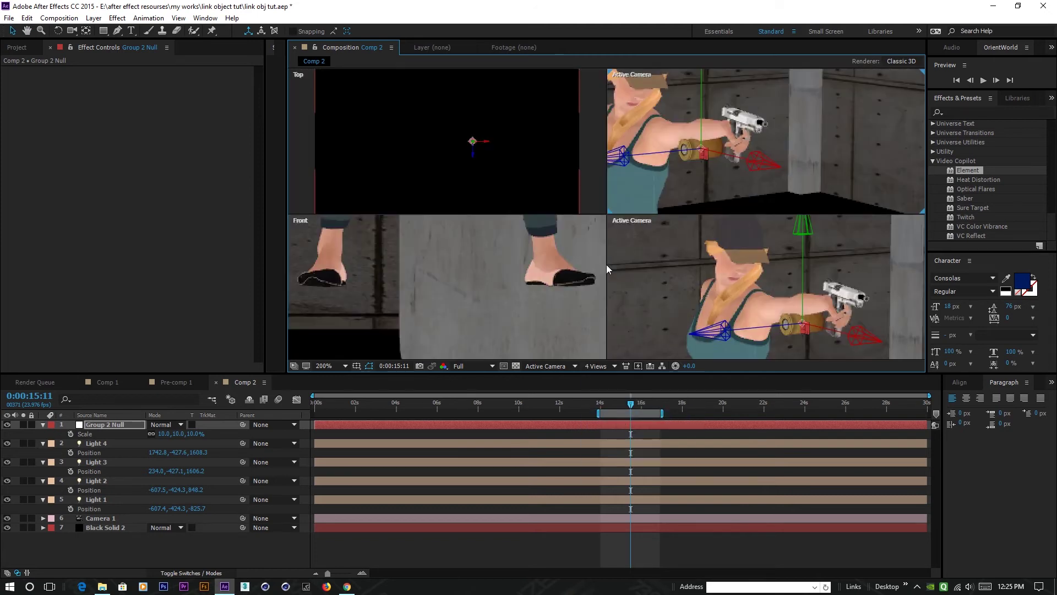
click(460, 295)
scroll(468, 273, down, 4)
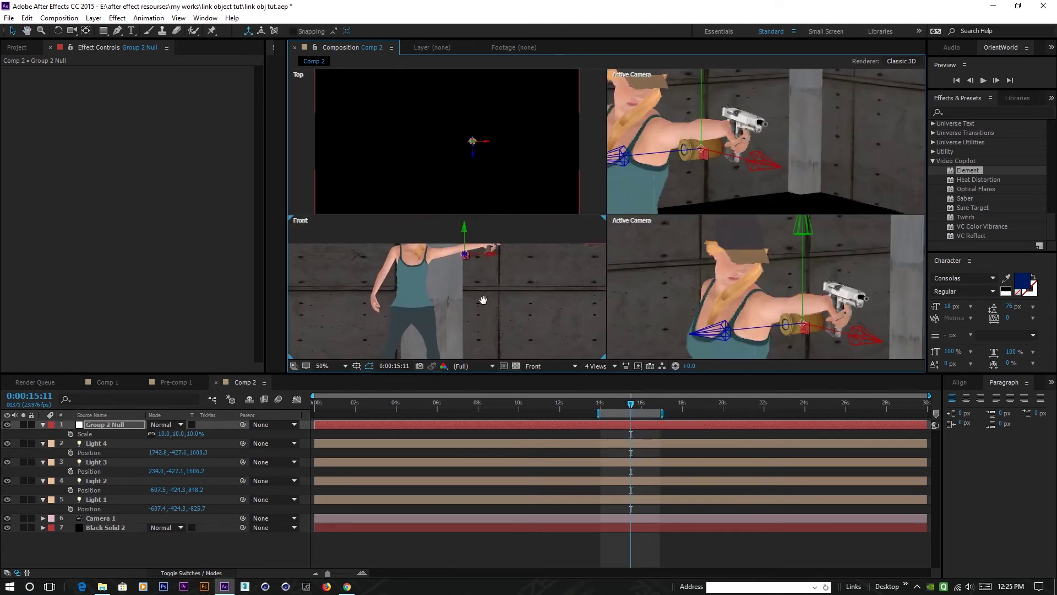
click(453, 161)
scroll(428, 167, down, 6)
scroll(429, 167, up, 4)
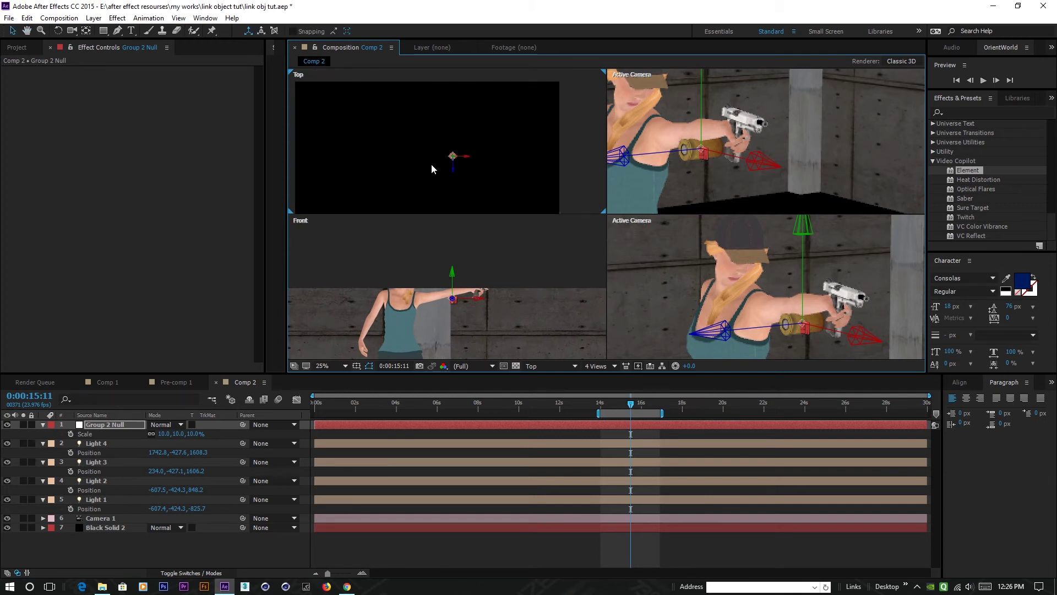
drag(815, 138, 637, 189)
drag(485, 322, 508, 281)
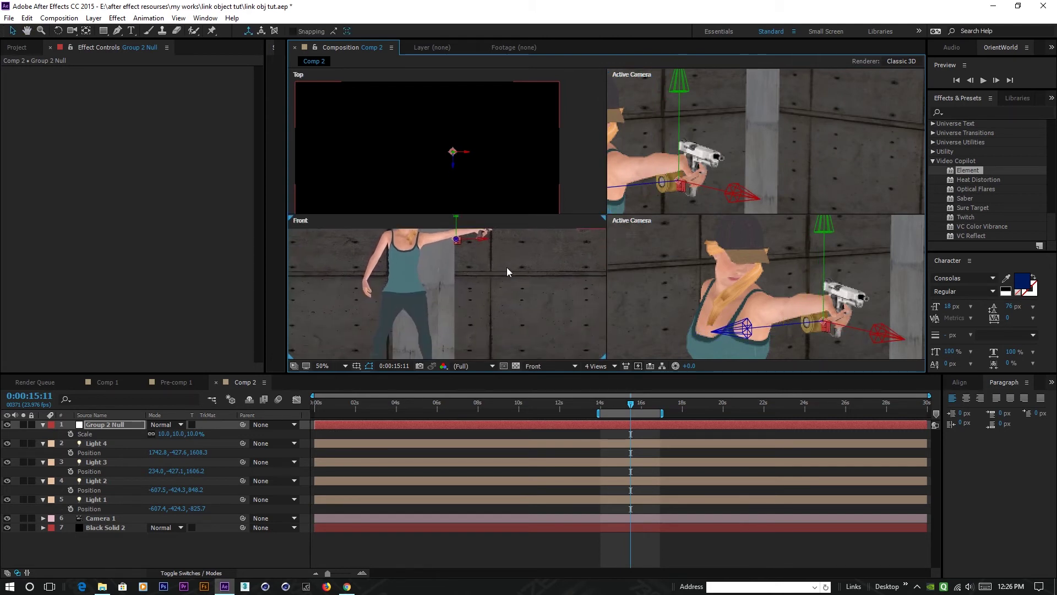
Drag the Group 2 Null right and up onto the gun's slide in the Front view.
drag(481, 240, 517, 242)
key(c)
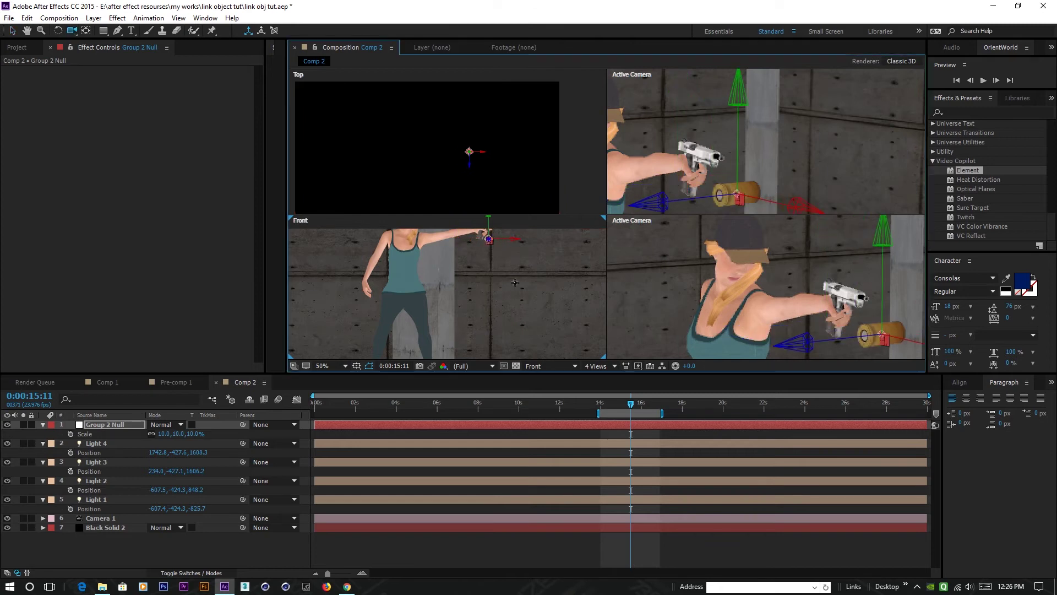
scroll(440, 328, up, 2)
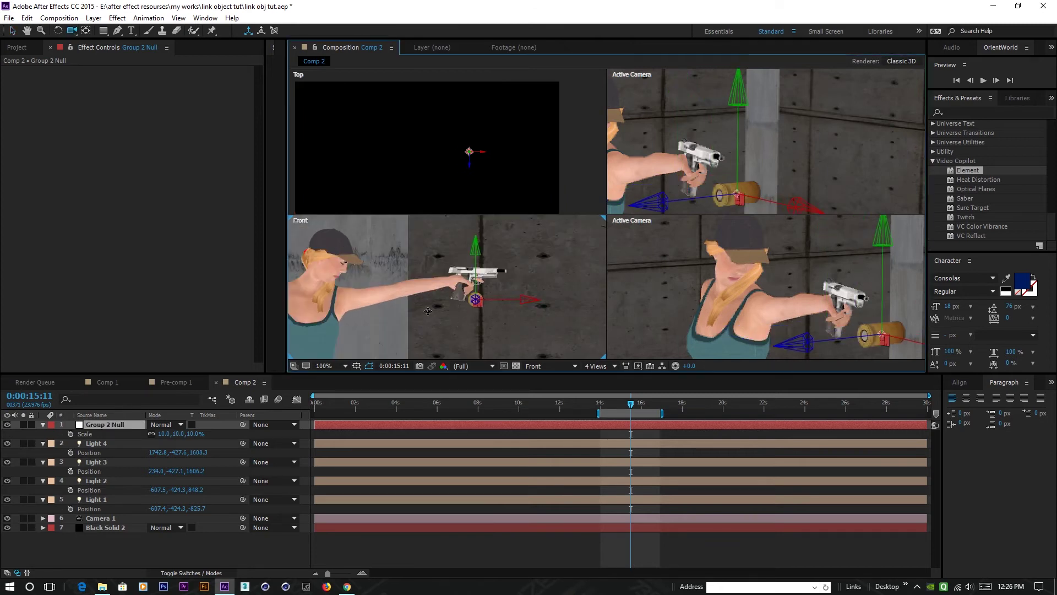
drag(477, 301, 430, 314)
click(11, 32)
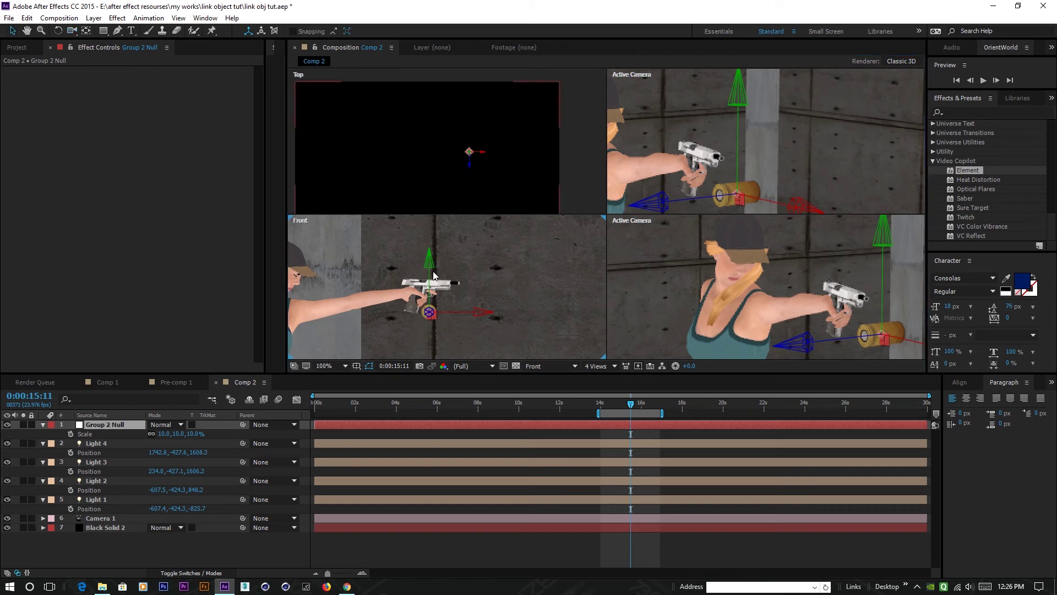
drag(430, 259, 434, 238)
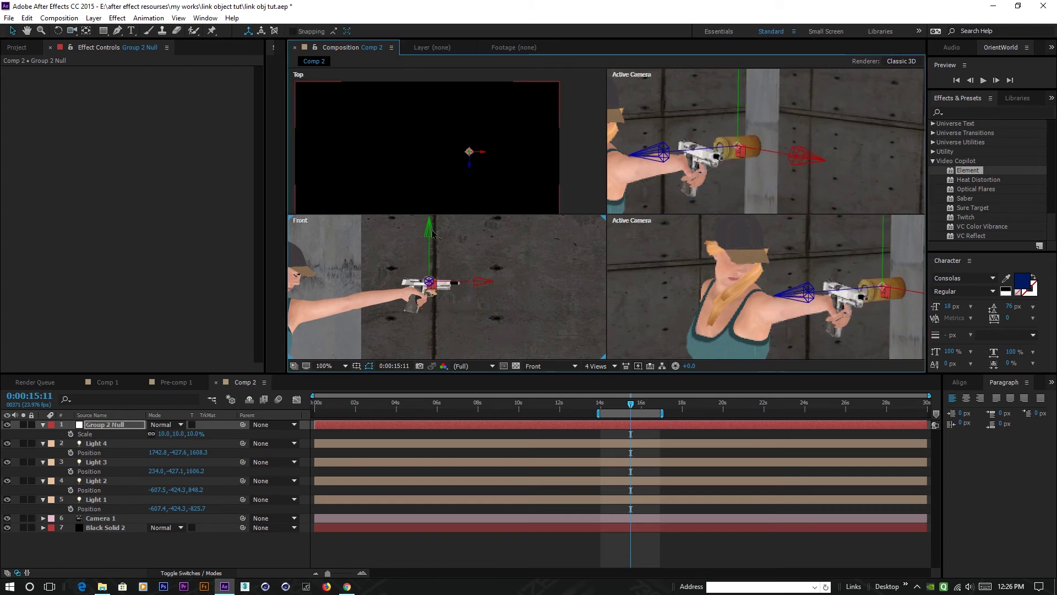
scroll(433, 326, up, 3)
scroll(411, 304, down, 2)
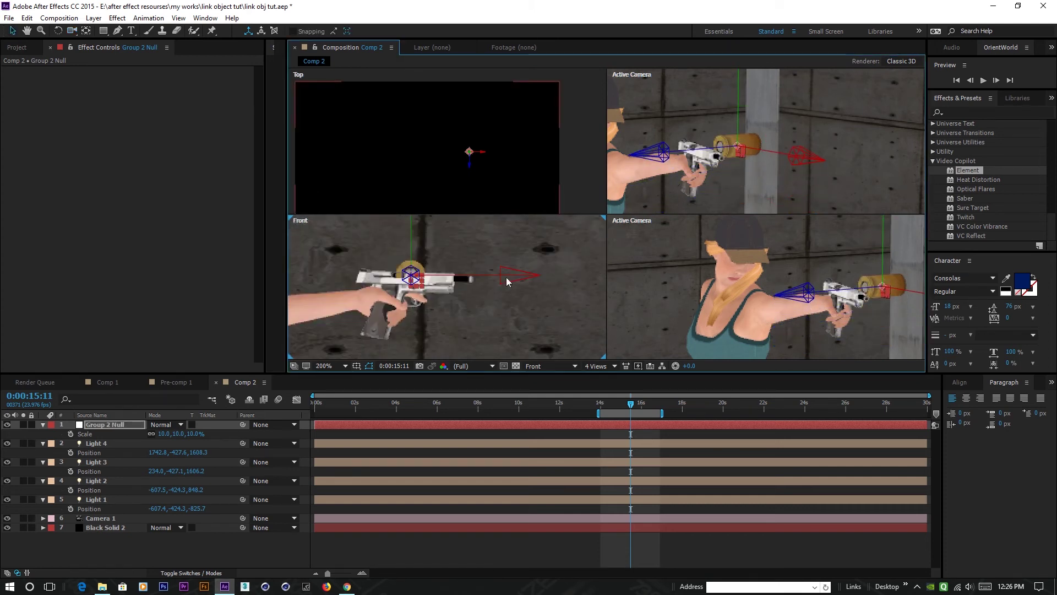
click(103, 427)
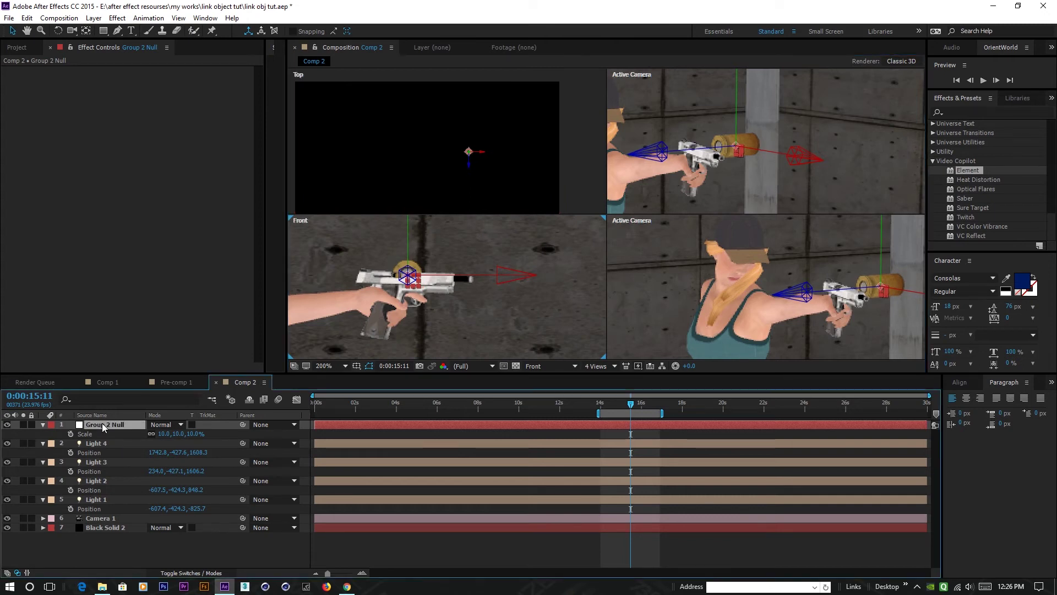
key(shift+r)
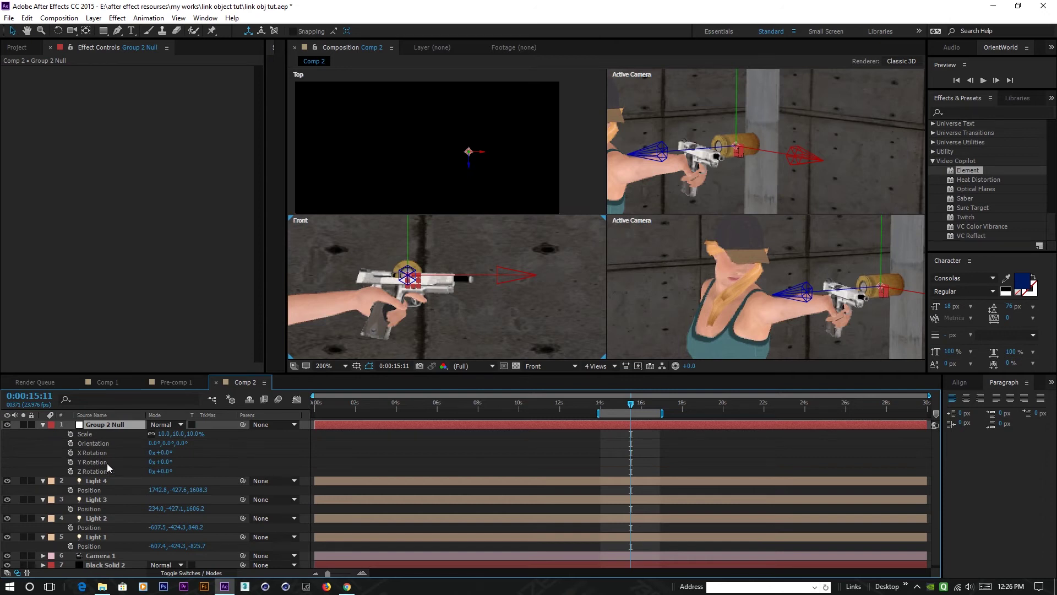
Set the Group 2 Null's Y Rotation to 90°.
drag(167, 462, 234, 463)
key(c)
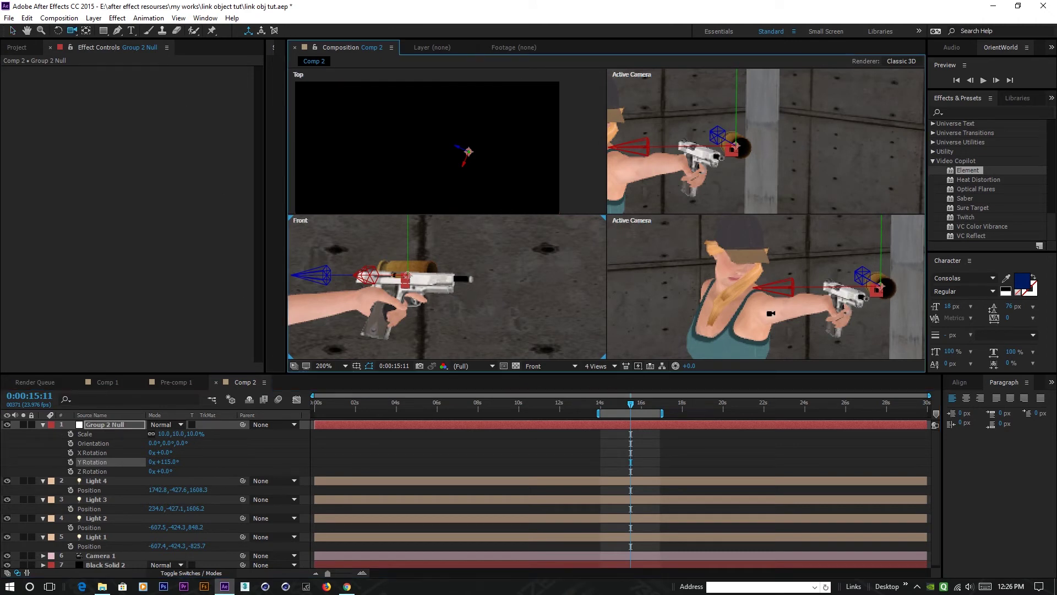
drag(835, 318, 715, 322)
mouse_move(168, 462)
mouse_down()
mouse_move(182, 461)
mouse_move(140, 467)
mouse_move(163, 464)
mouse_up()
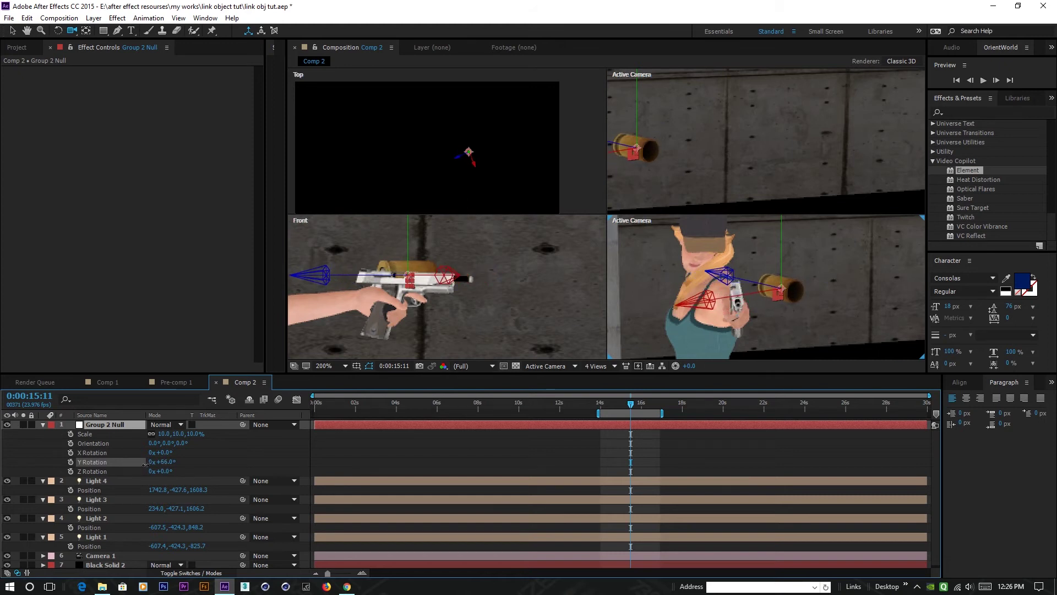
text(90)
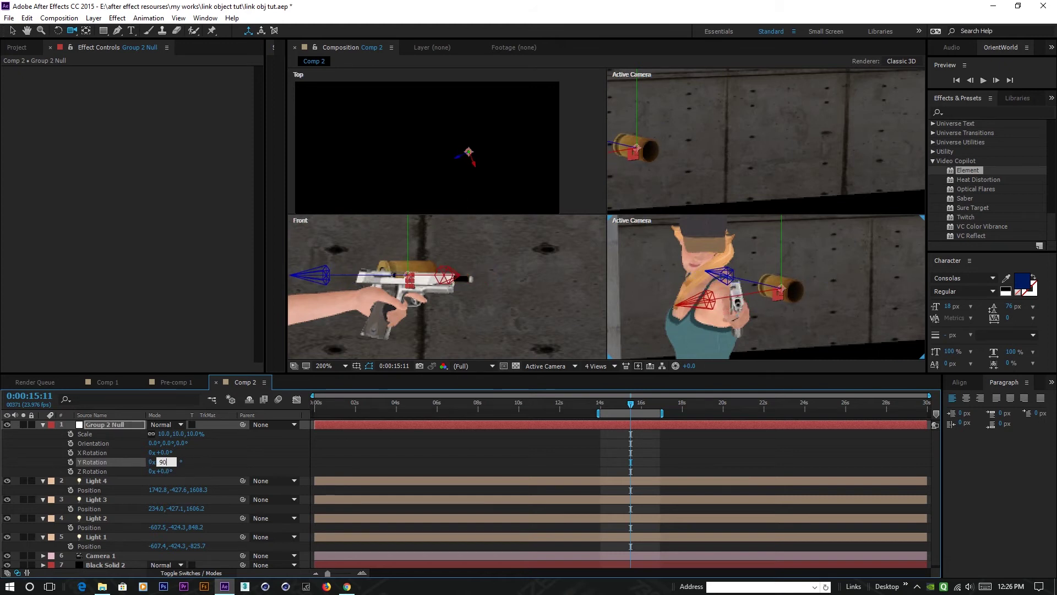
key(Return)
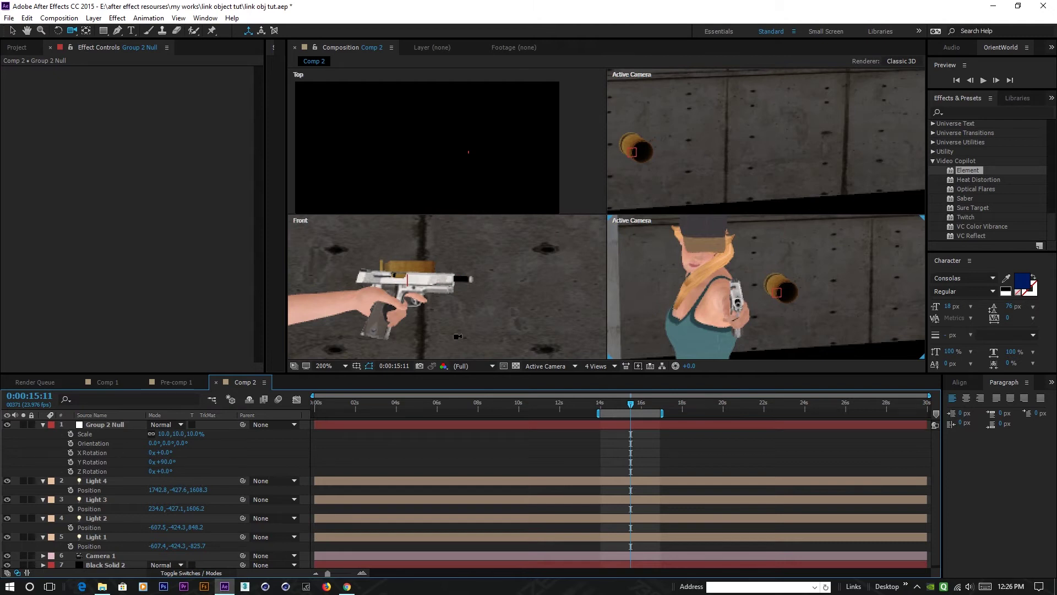
Set the Group 2 Null's Scale to 1.5%.
click(94, 432)
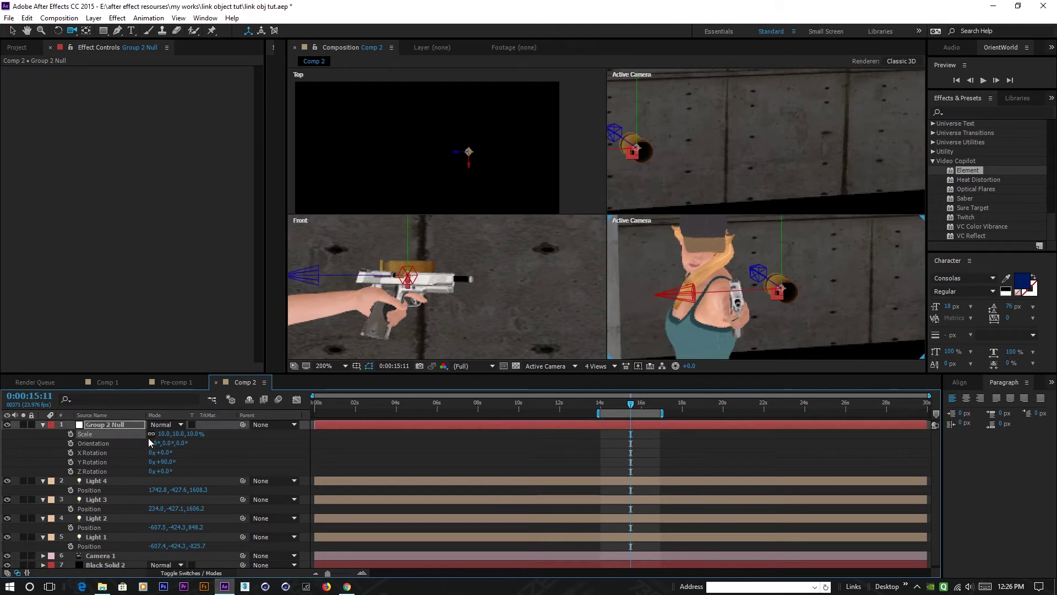
click(164, 435)
text(1)
click(279, 452)
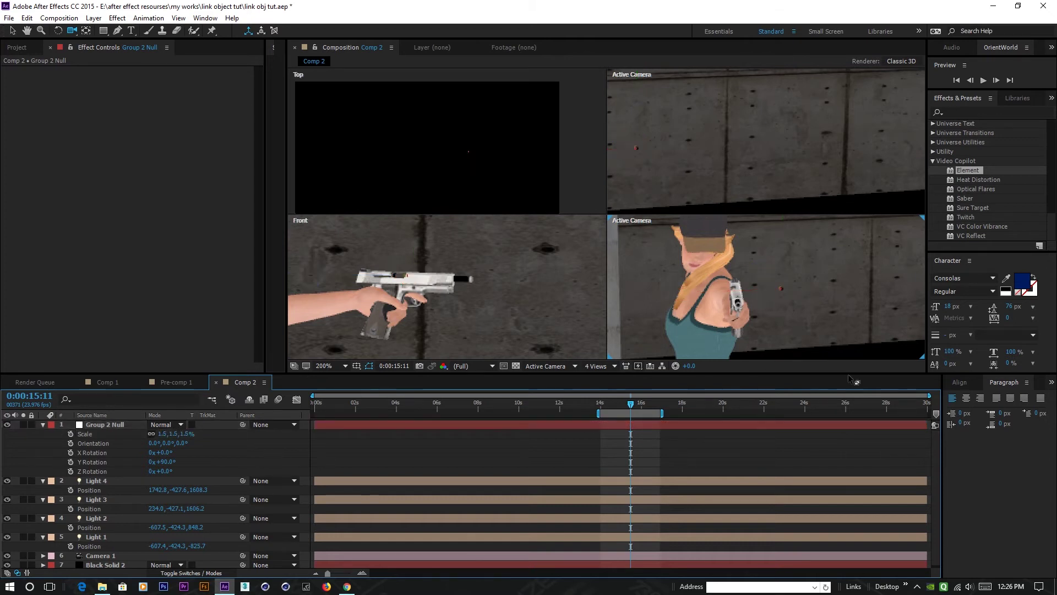
Nudge the null left along X and along Z to sit at the gun's slide.
click(98, 425)
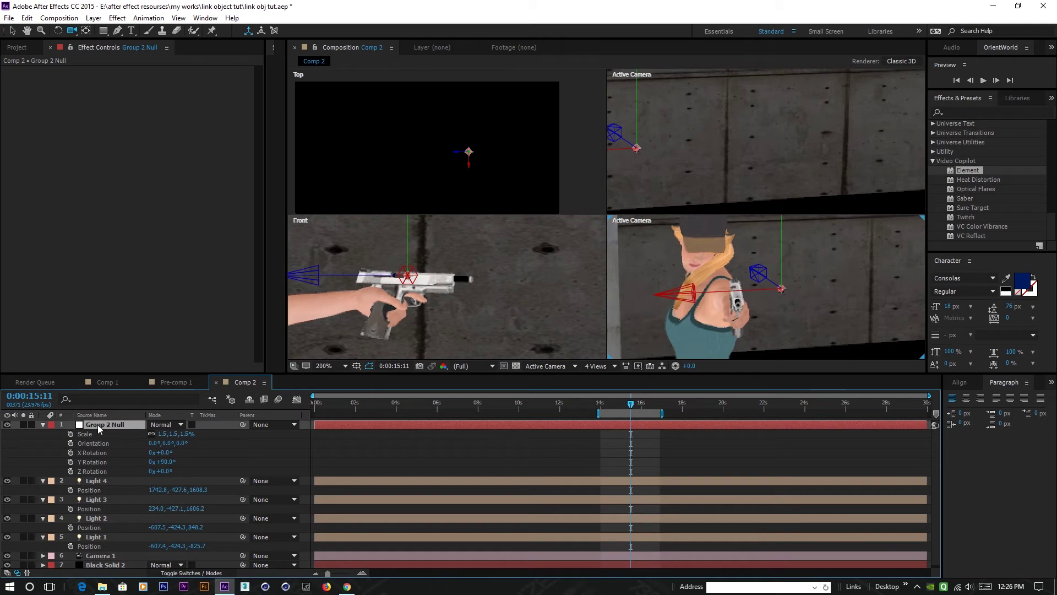
click(8, 31)
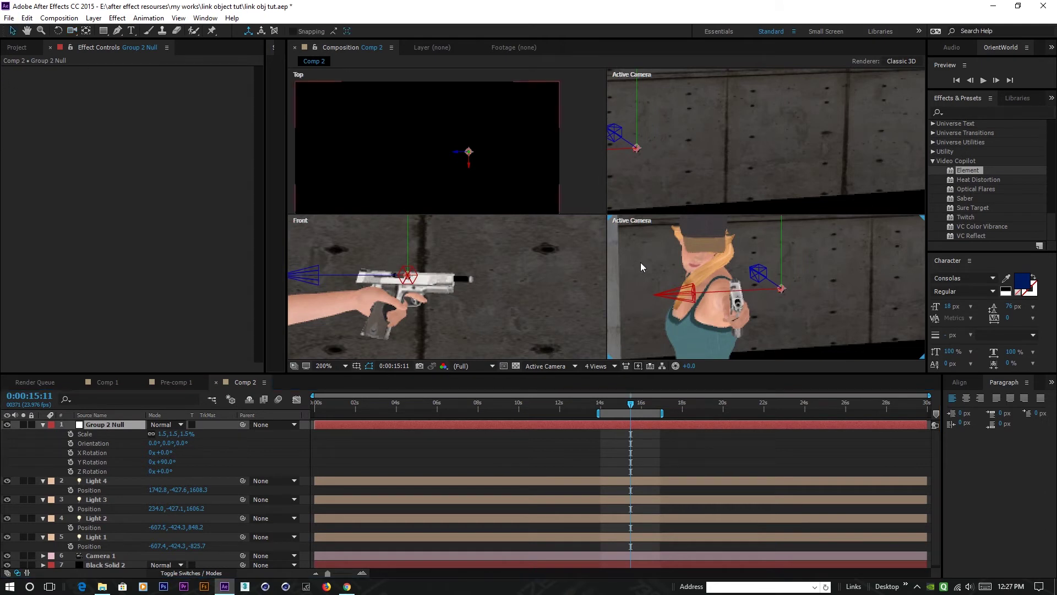
click(698, 300)
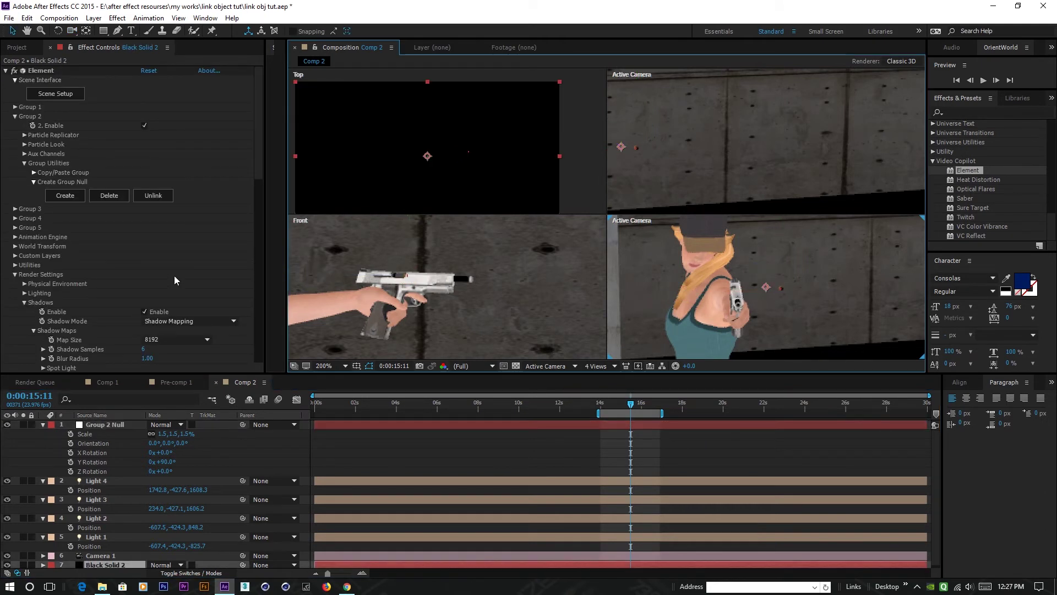
click(94, 428)
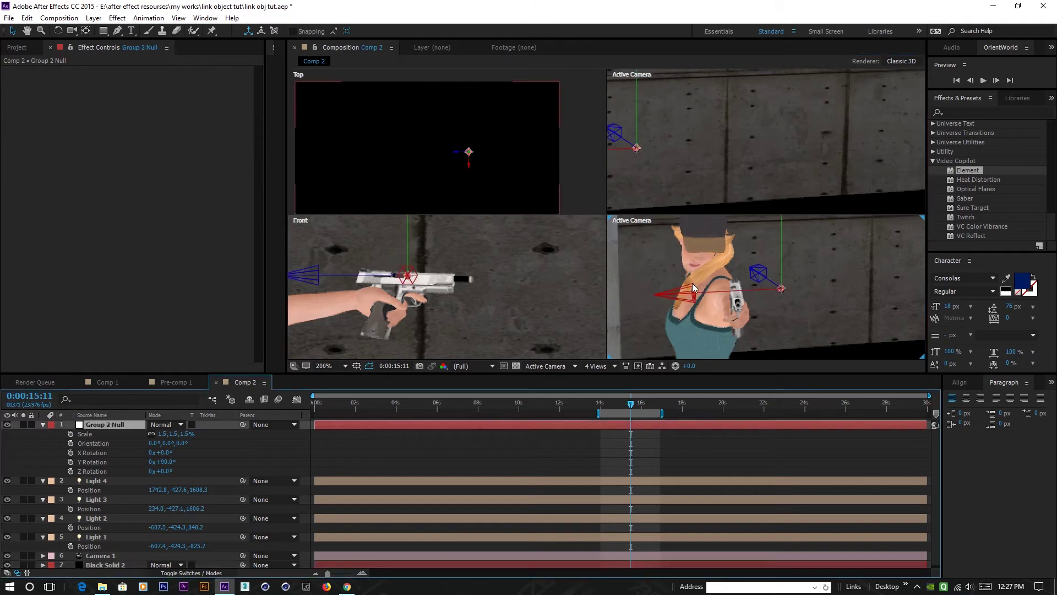
drag(695, 297, 624, 298)
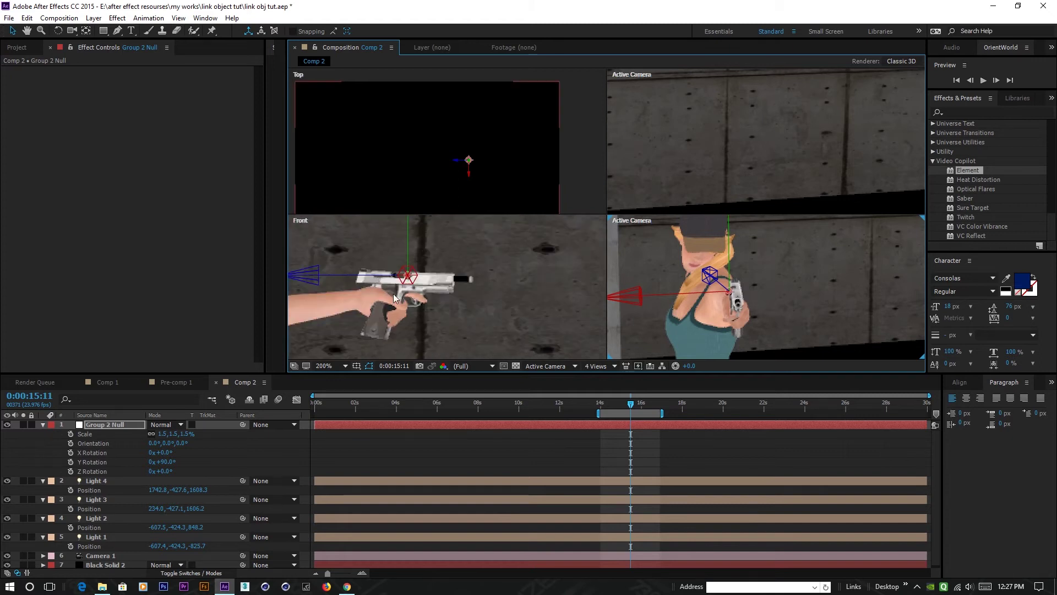
drag(323, 282, 310, 279)
Pan the Front view, then drag Group 2 Null right along X onto the pistol.
scroll(442, 296, up, 1)
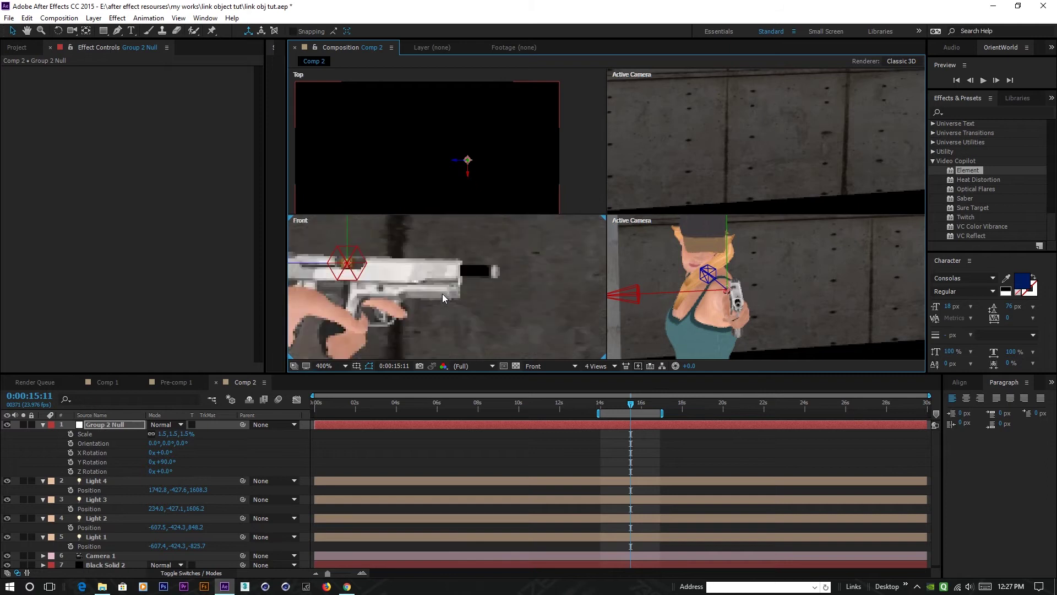
scroll(404, 307, down, 1)
key(h)
drag(364, 306, 413, 300)
key(v)
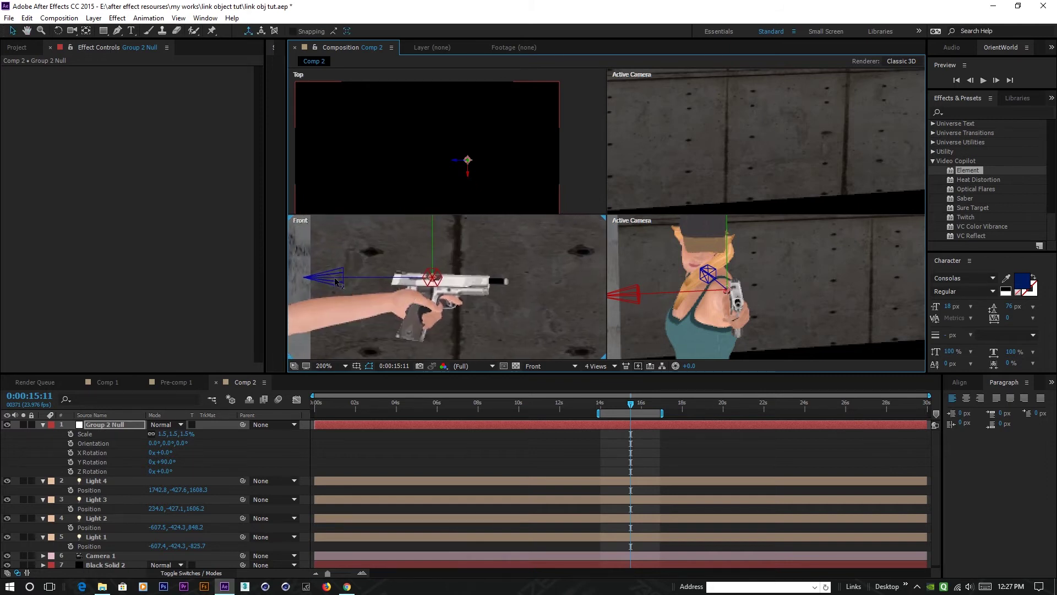
scroll(414, 297, up, 1)
scroll(414, 300, down, 1)
scroll(789, 326, up, 1)
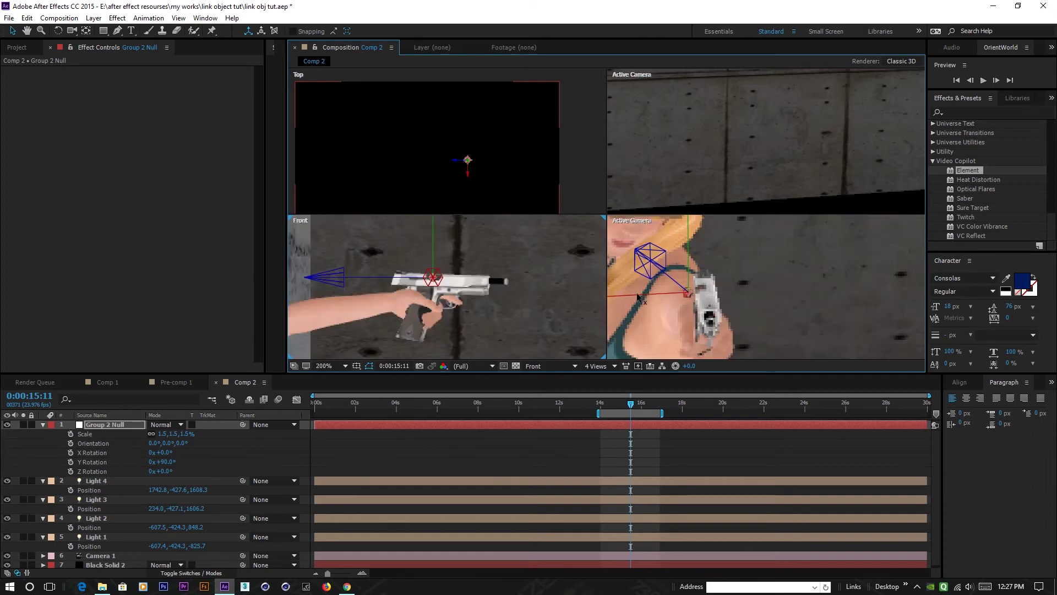
drag(639, 298, 656, 297)
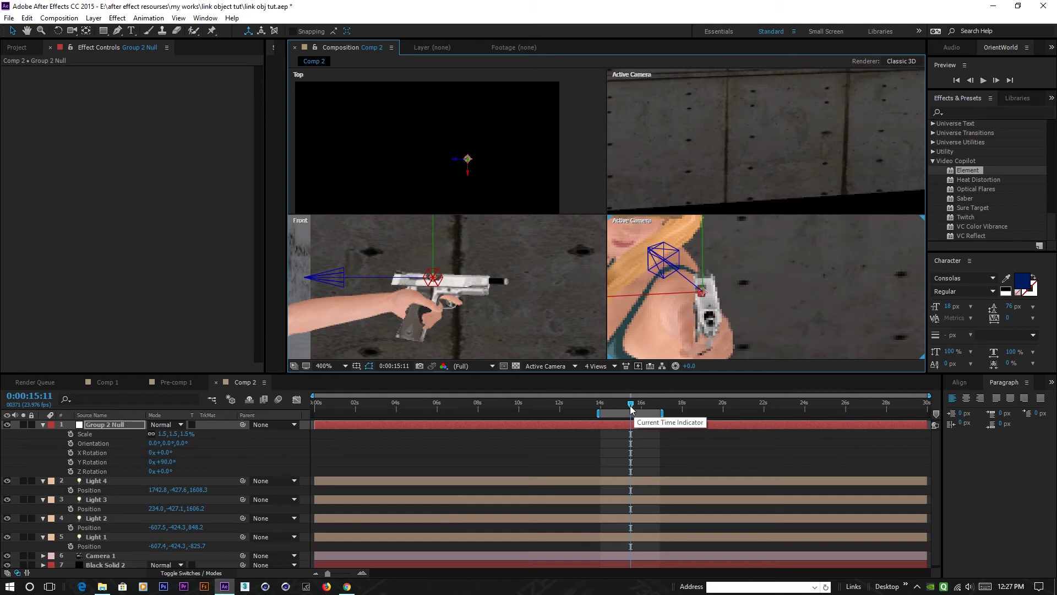
Scrub to 0:00:15:13 and step single frames to check the gun pose.
drag(628, 407, 632, 406)
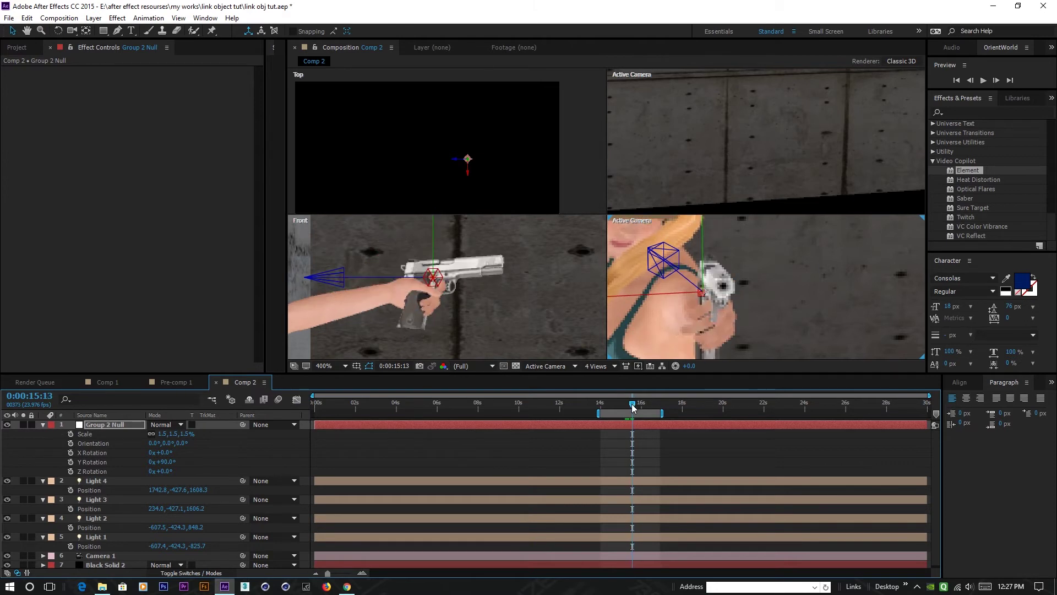
drag(633, 407, 632, 407)
key(Page_Down)
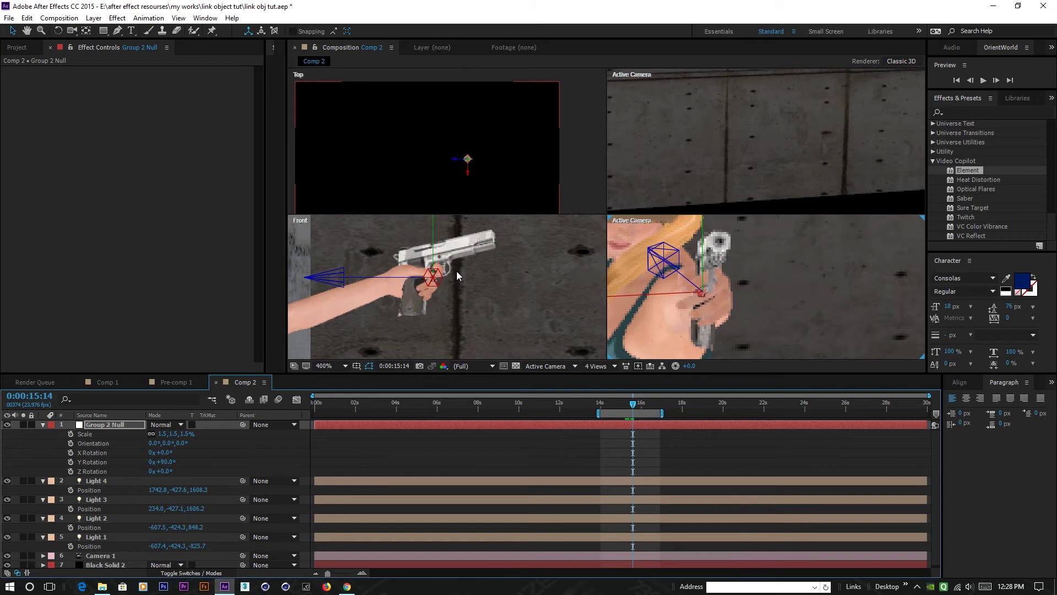
key(Page_Up)
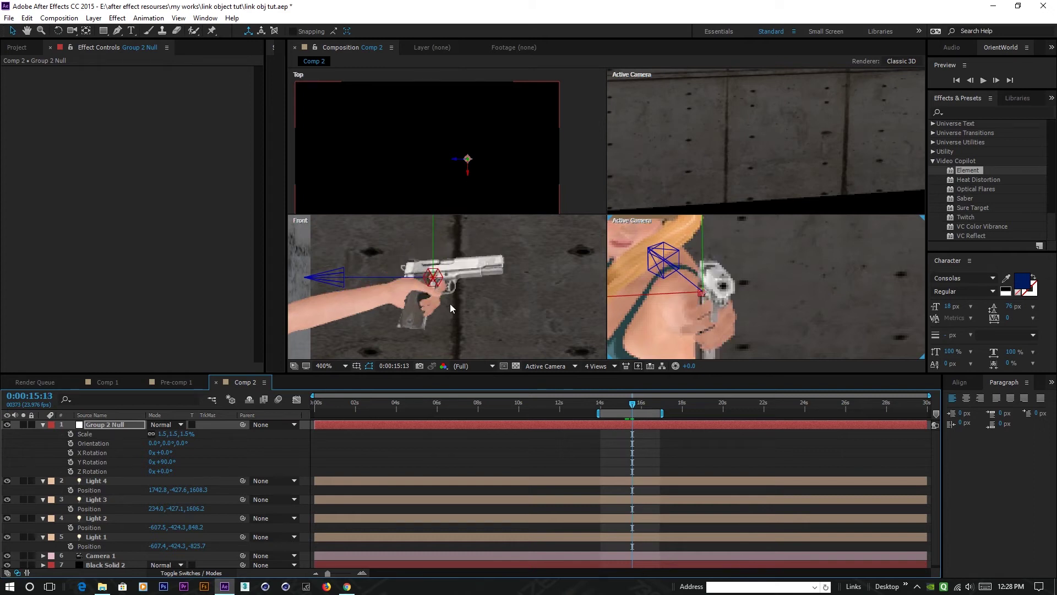
scroll(450, 302, up, 3)
Move the null along Z and up along Y to align it with the pistol's slide.
drag(384, 269, 414, 270)
scroll(547, 290, down, 2)
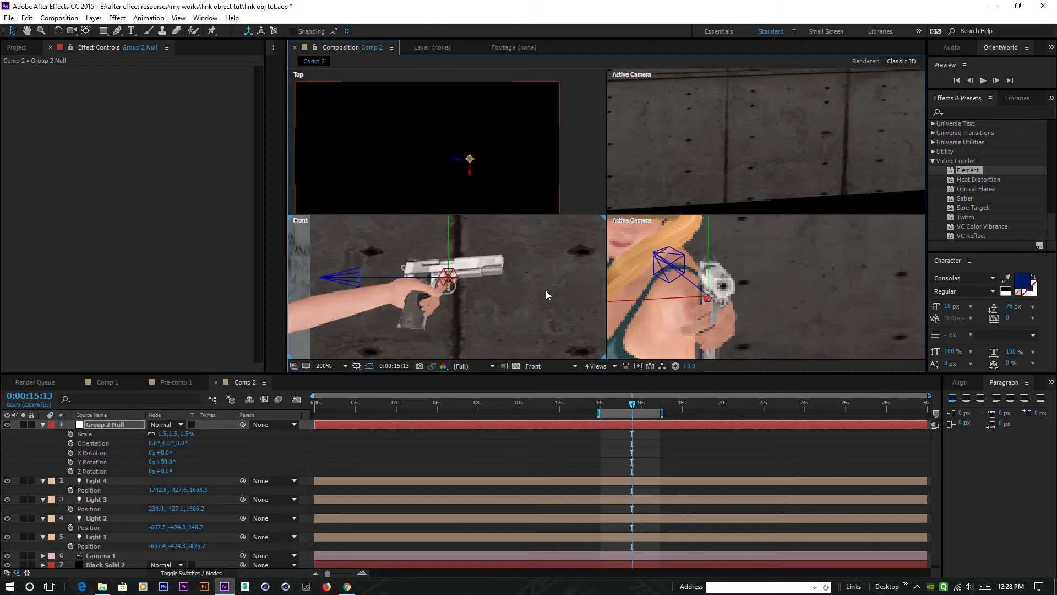
scroll(466, 279, up, 2)
drag(453, 236, 450, 207)
click(449, 206)
drag(401, 241, 398, 241)
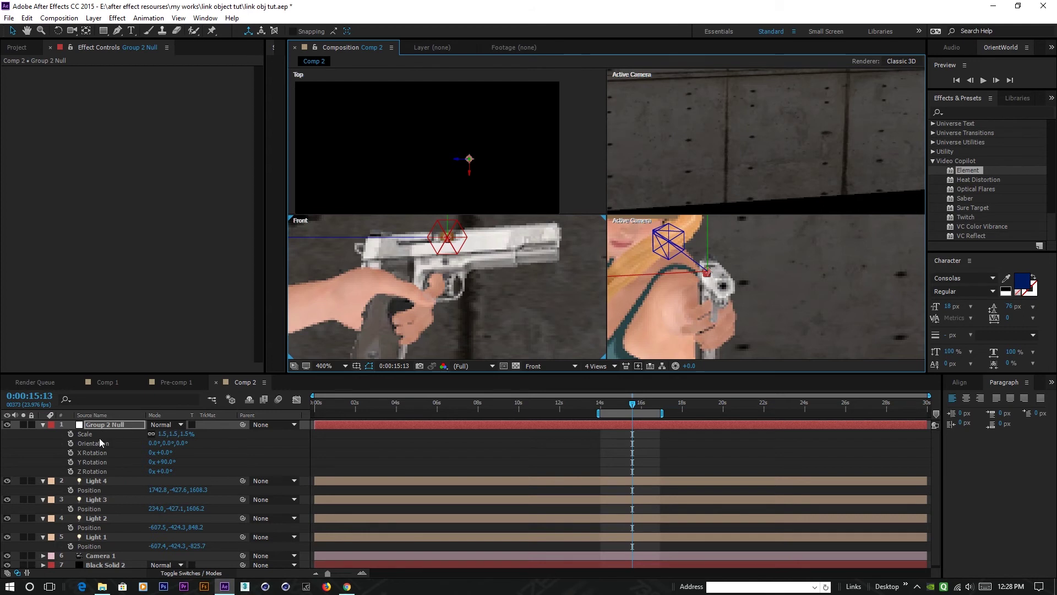
click(71, 434)
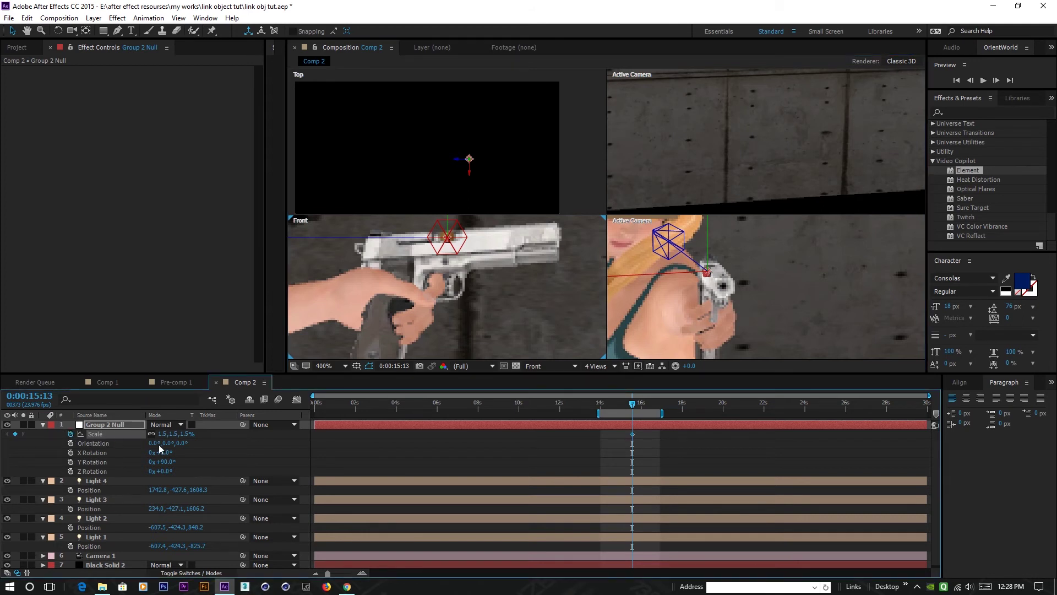
Set the Group 2 Null's Scale to 0%.
mouse_move(163, 436)
mouse_down()
mouse_move(137, 437)
mouse_move(179, 439)
mouse_up()
click(165, 434)
text(0)
key(Return)
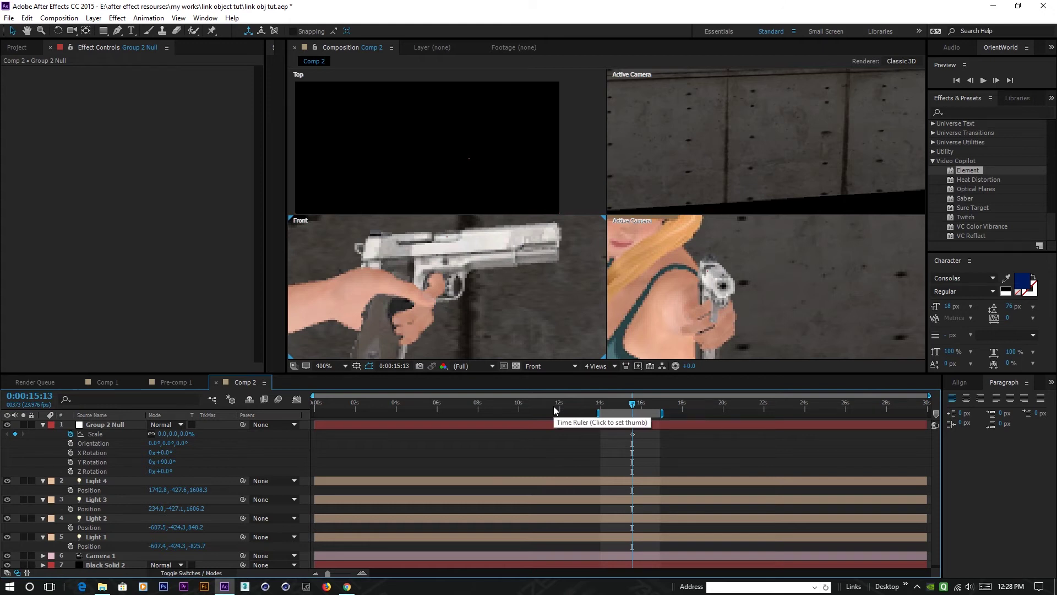
Step frames back to around 0:00:15:10 and select the Scale keyframe.
key(Page_Down)
scroll(473, 303, down, 2)
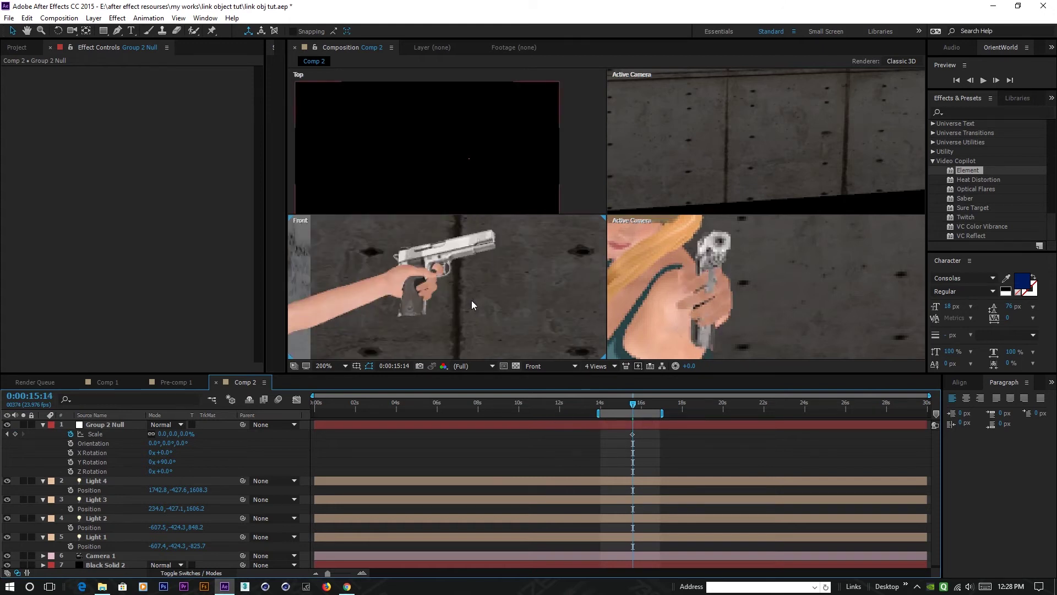
key(Page_Down)
key(Page_Down)
scroll(474, 297, down, 2)
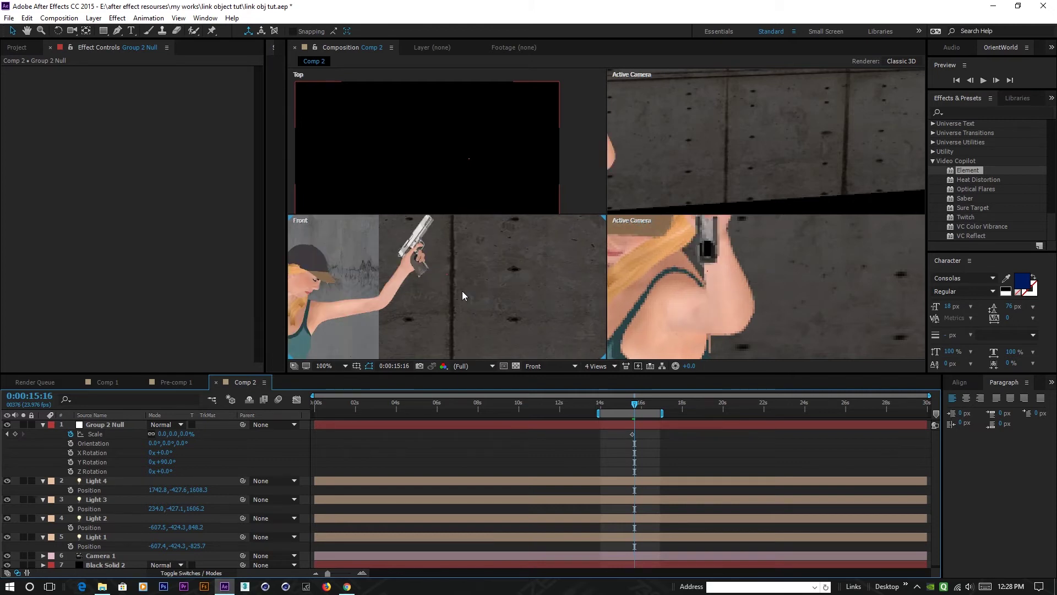
key(Page_Up)
key(Page_Up)
key(Page_Up)
key(Page_Up)
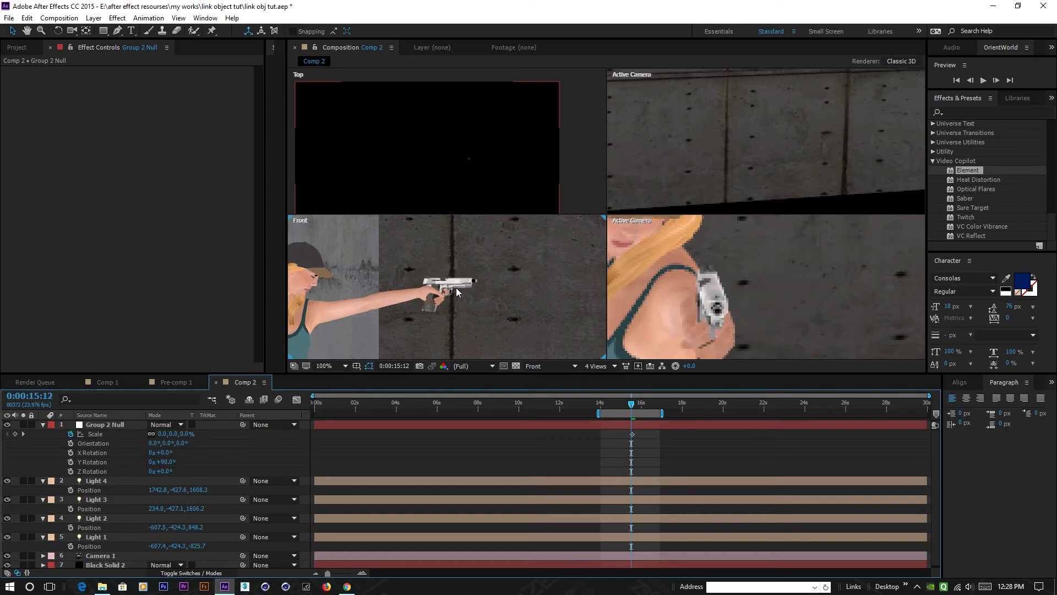
key(Page_Up)
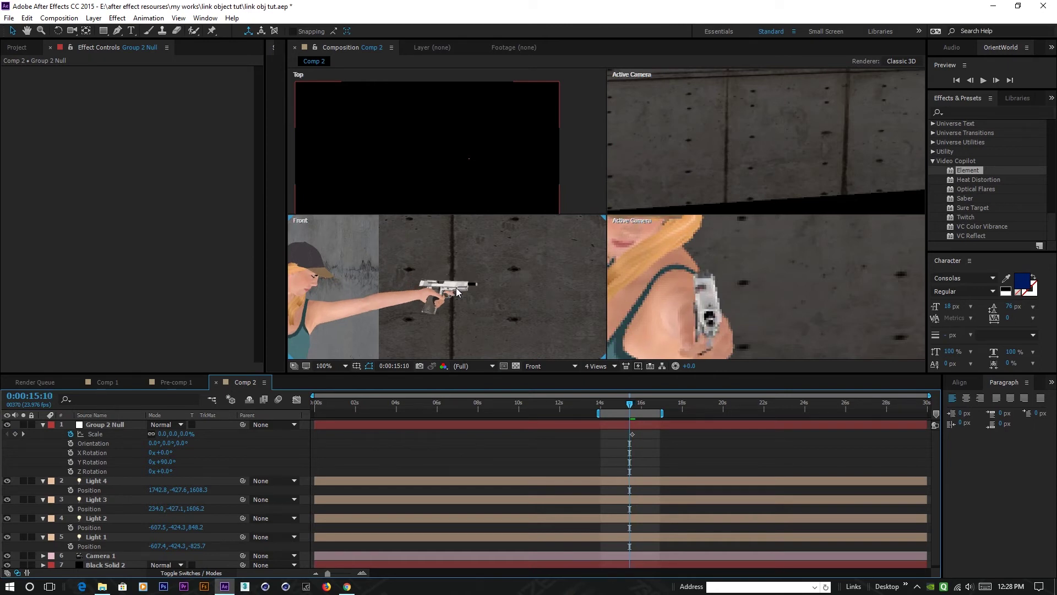
key(Page_Up)
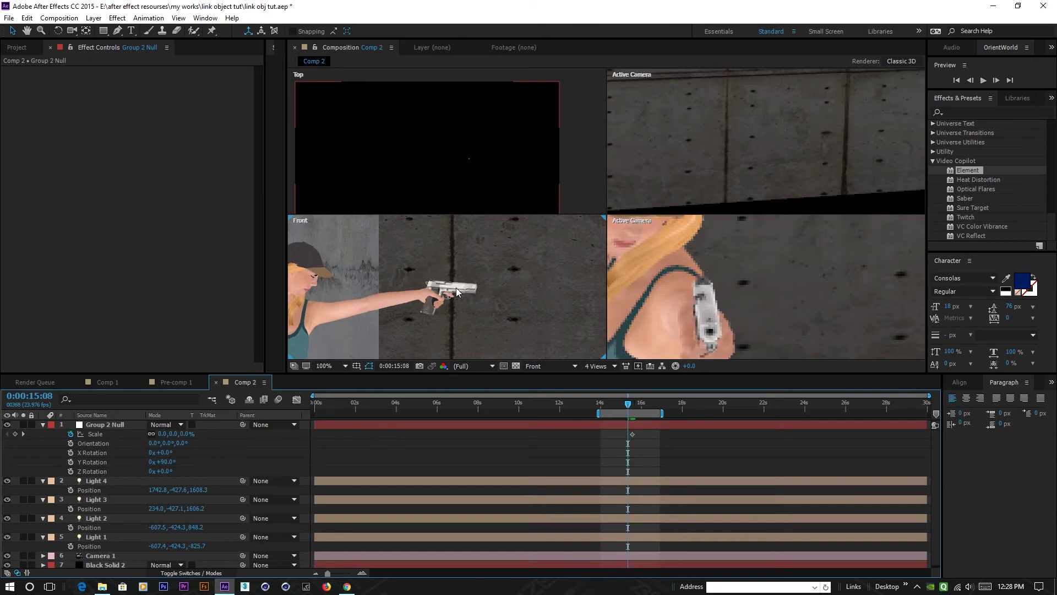
key(Page_Down)
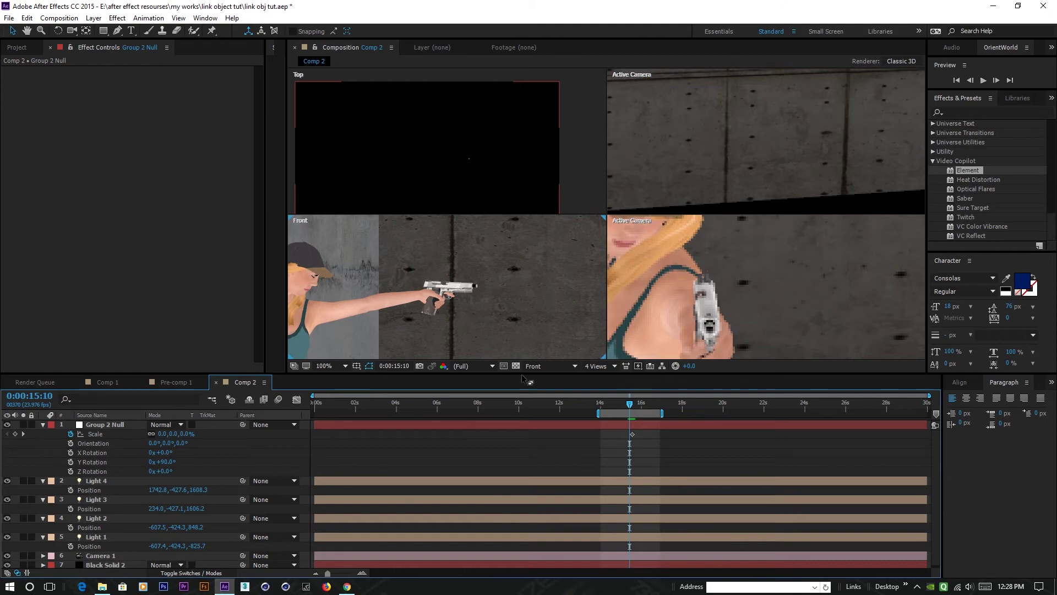
click(630, 435)
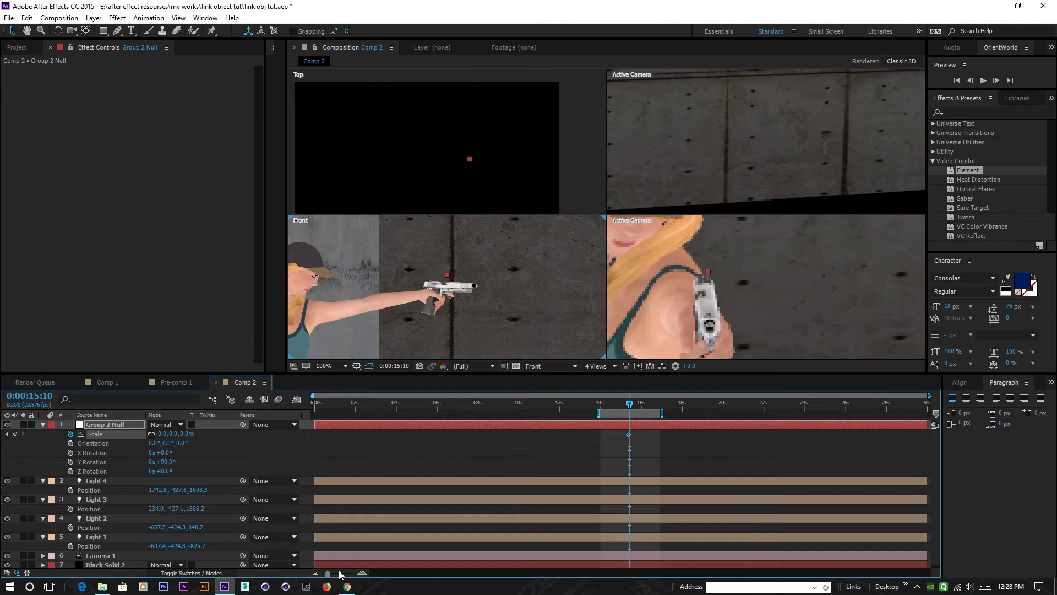
drag(328, 573, 352, 575)
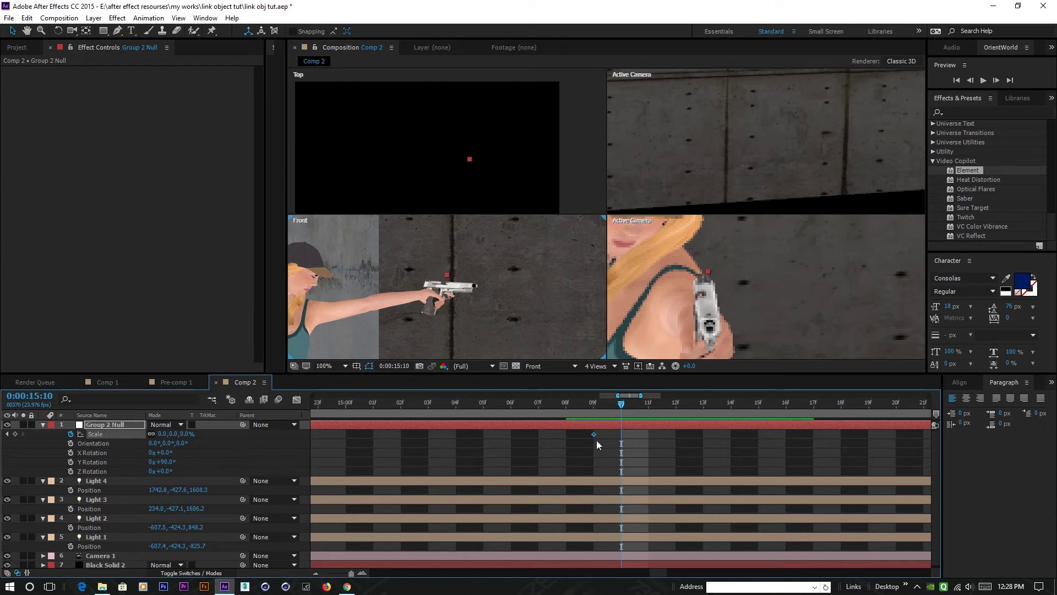
Add a 1.5% Scale keyframe at 0:00:15:10.
scroll(464, 304, up, 2)
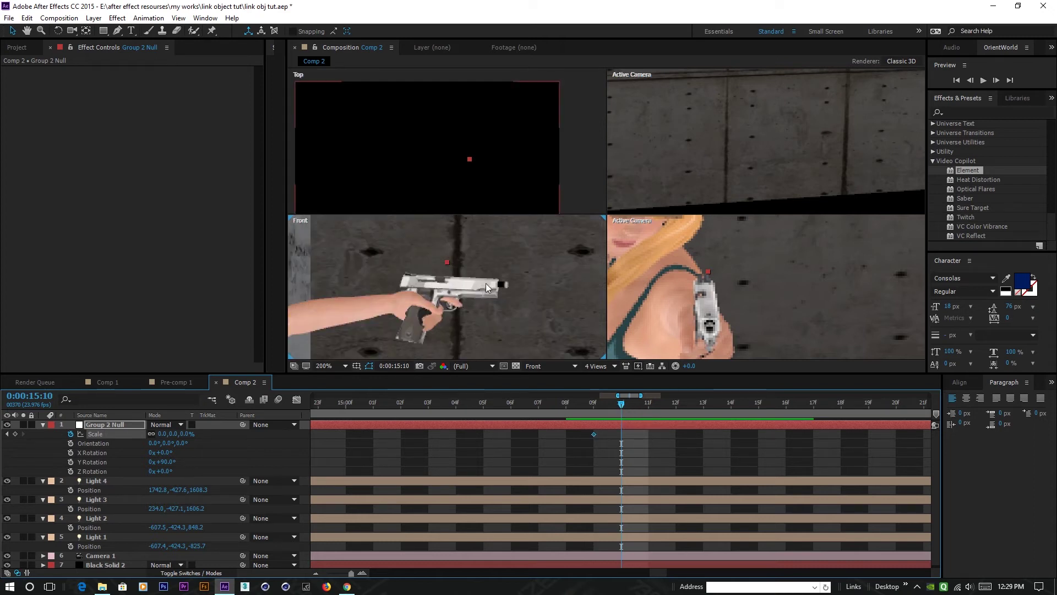
click(249, 400)
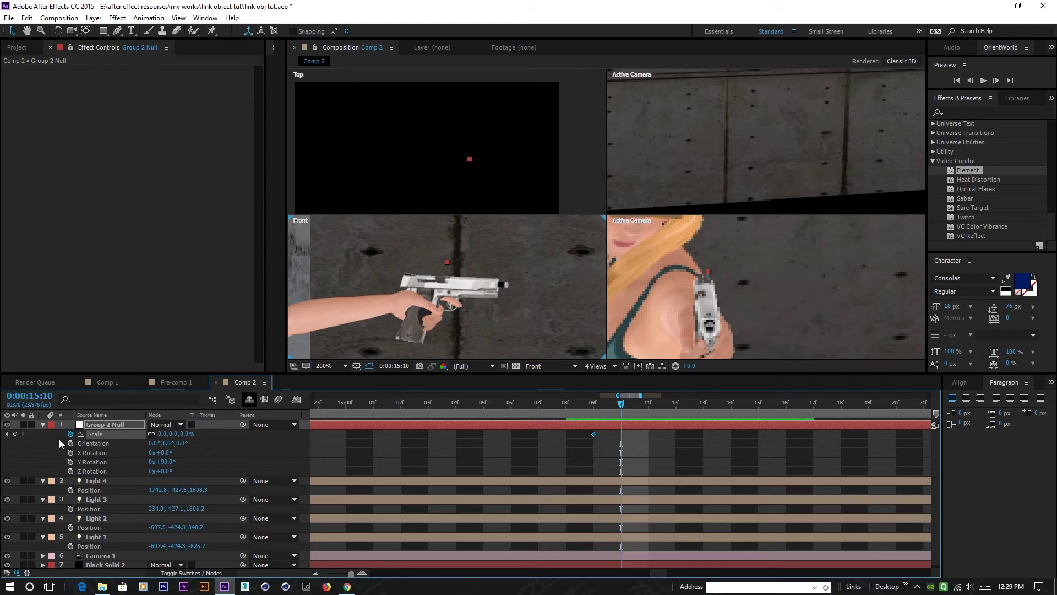
click(15, 434)
click(161, 434)
text(1.5)
key(Return)
click(249, 400)
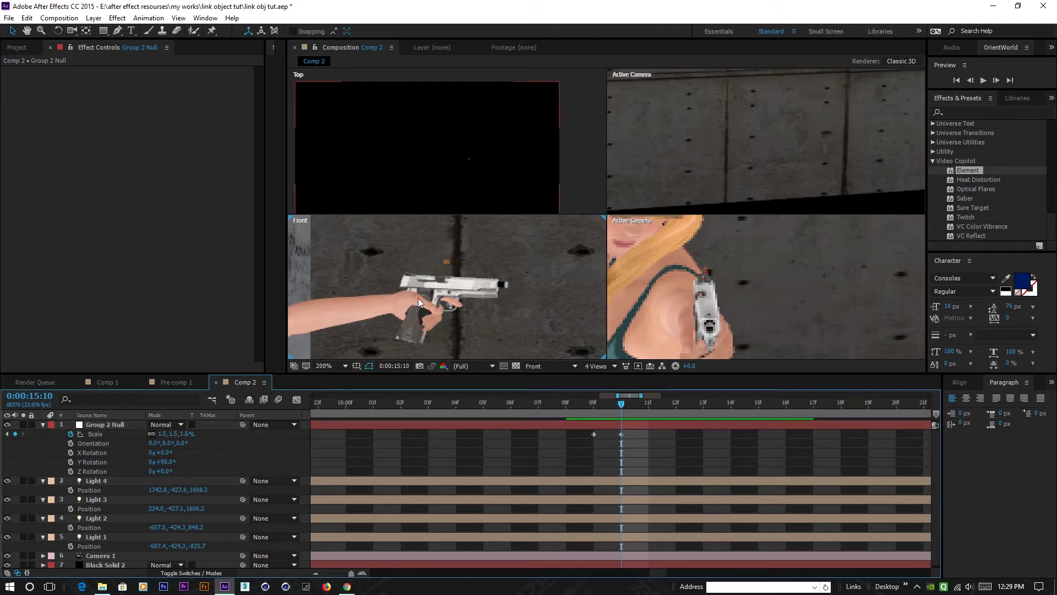
Move the null down along Y and left along Z onto the gun's slide.
click(115, 426)
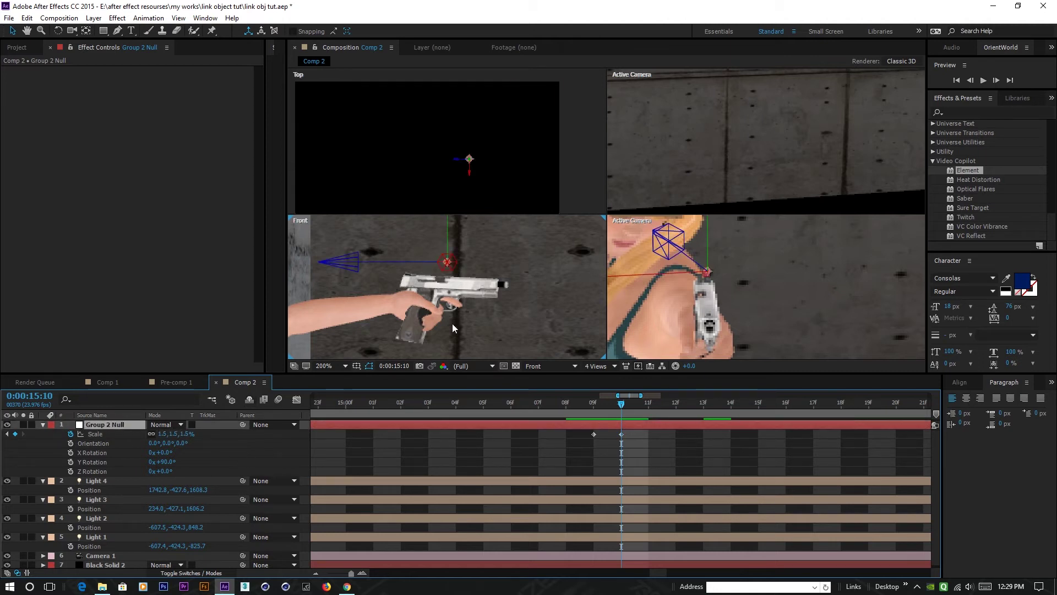
drag(469, 304, 470, 336)
key(v)
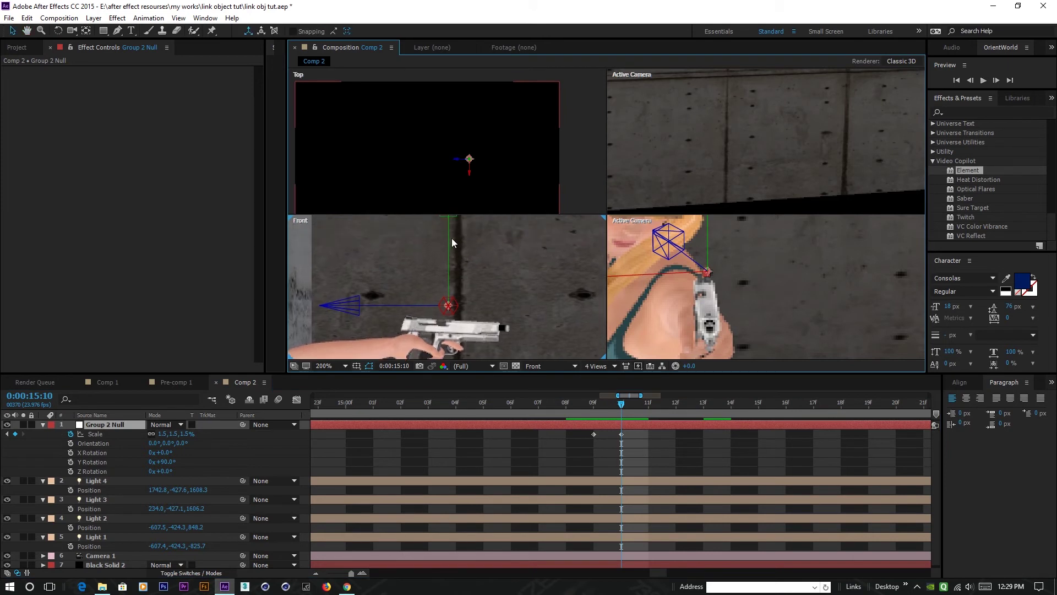
drag(447, 240, 448, 258)
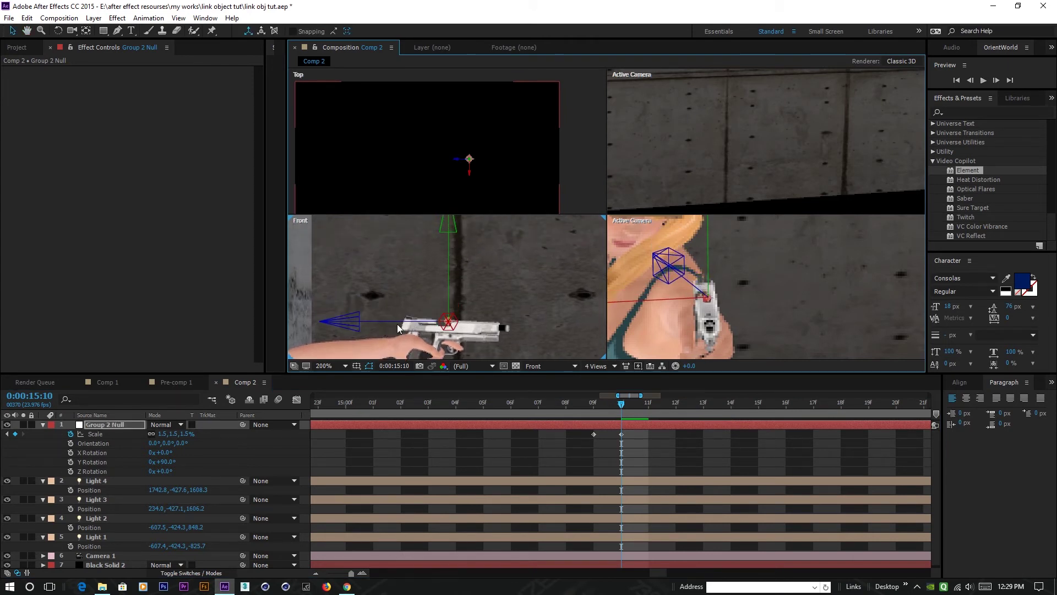
scroll(435, 333, up, 2)
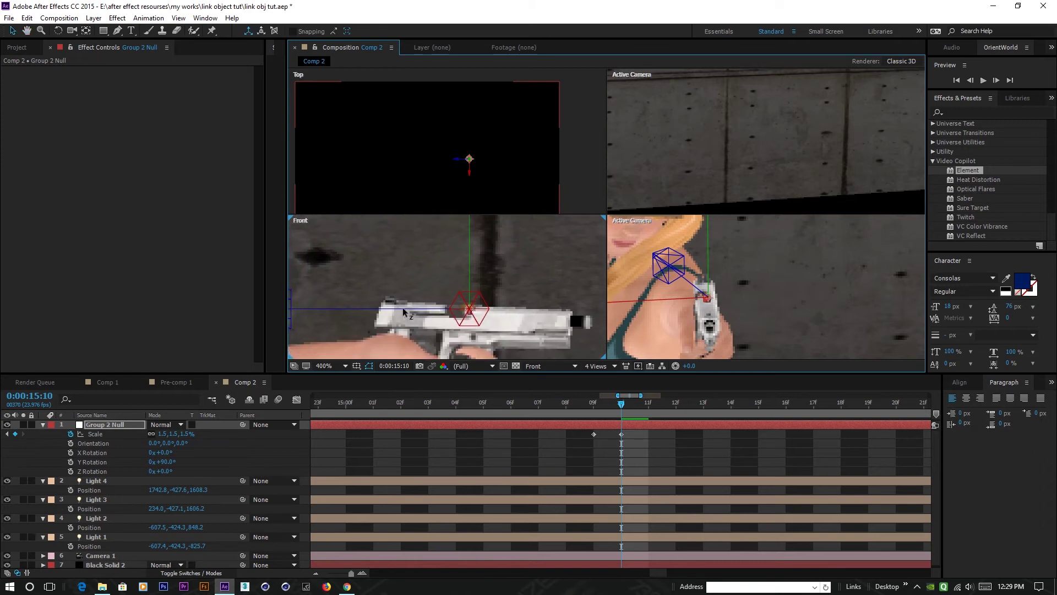
drag(403, 311, 387, 311)
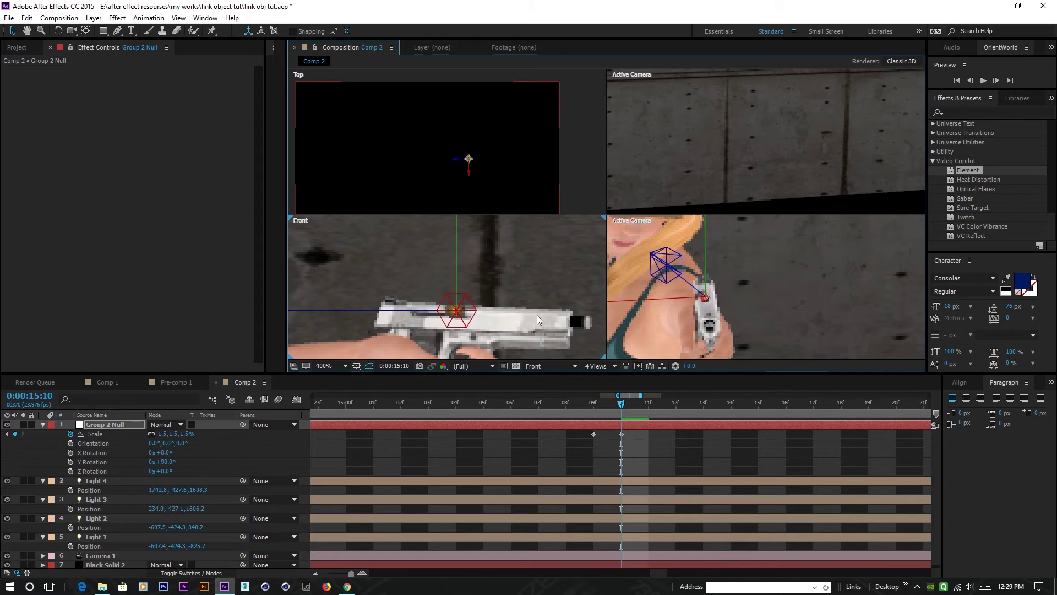
Step between the 0% and 1.5% keyframes to check the pop-in, then zoom the timeline out.
key(comma)
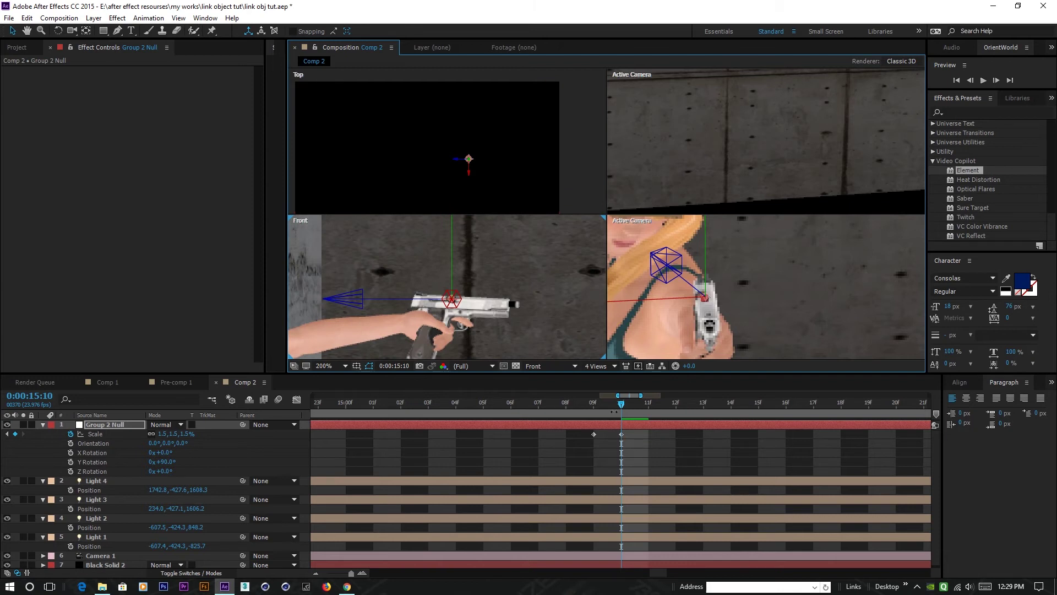
key(Page_Up)
drag(605, 410, 620, 411)
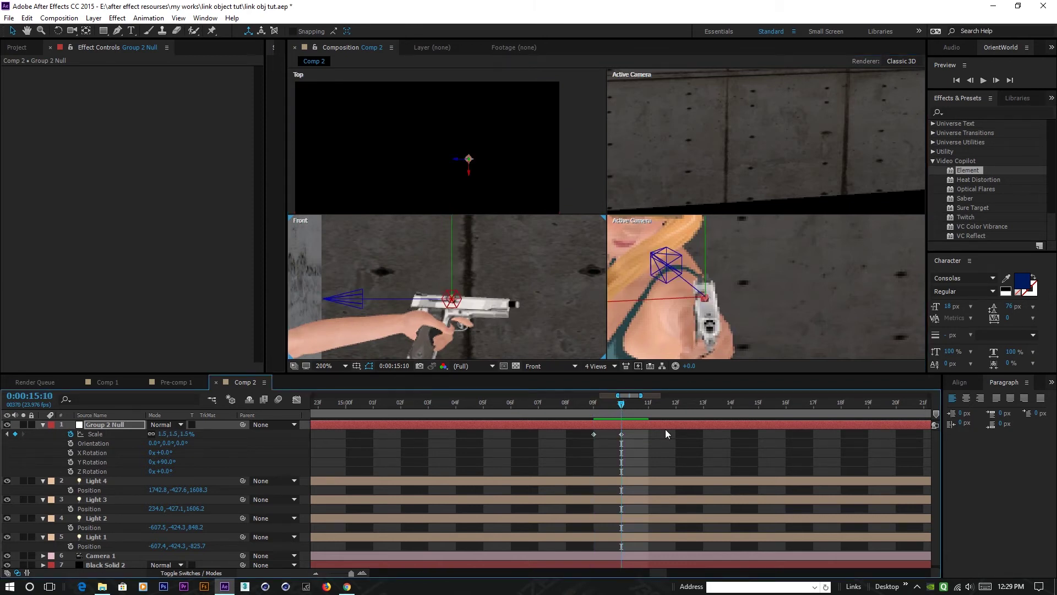
drag(350, 572, 323, 575)
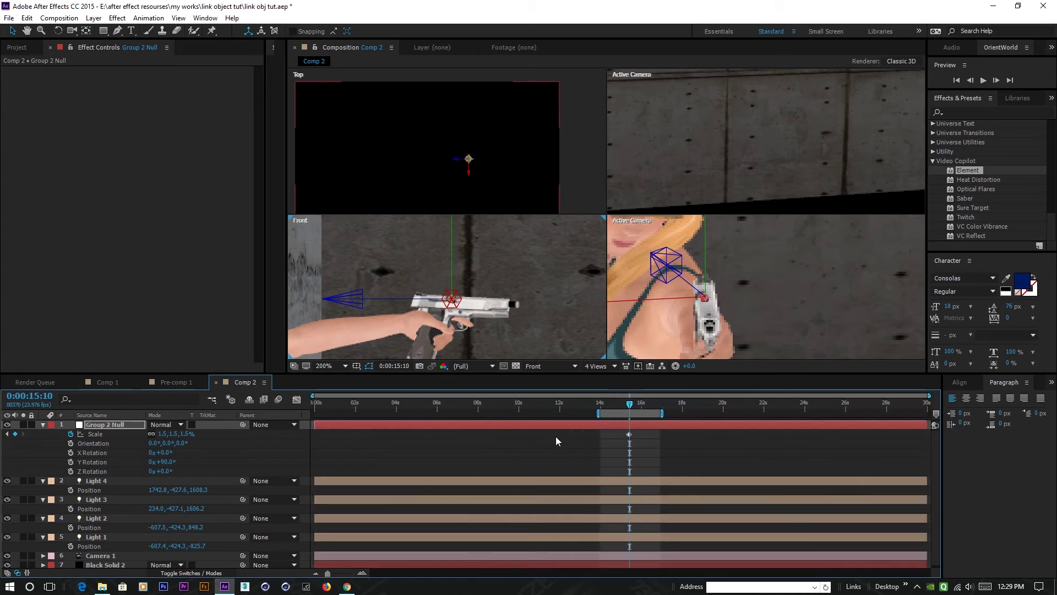
Switch to a single Active Camera view and orbit to face the back wall and pistol.
click(613, 366)
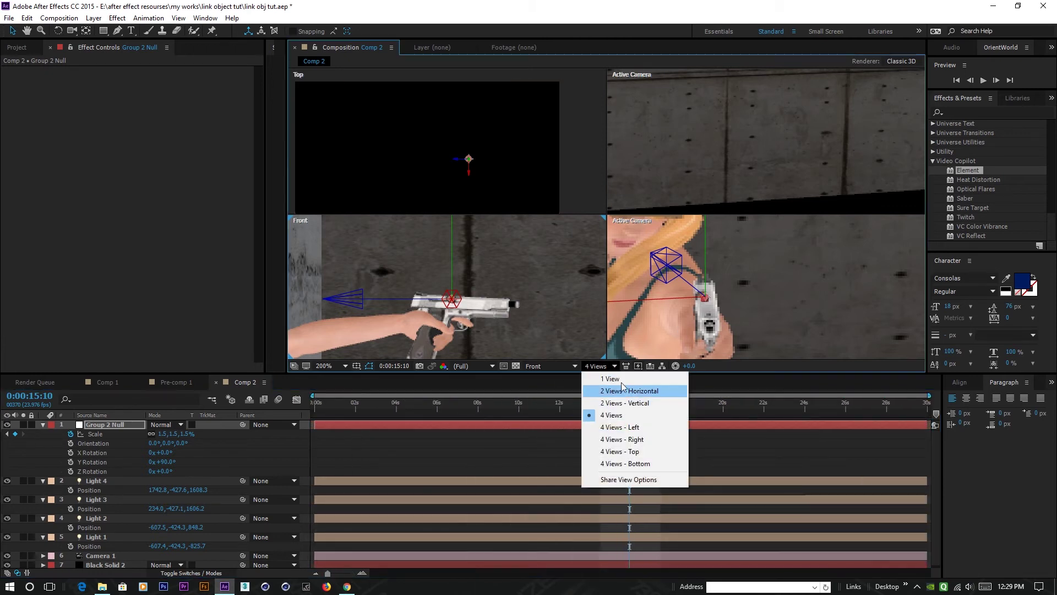
click(614, 371)
scroll(551, 259, down, 2)
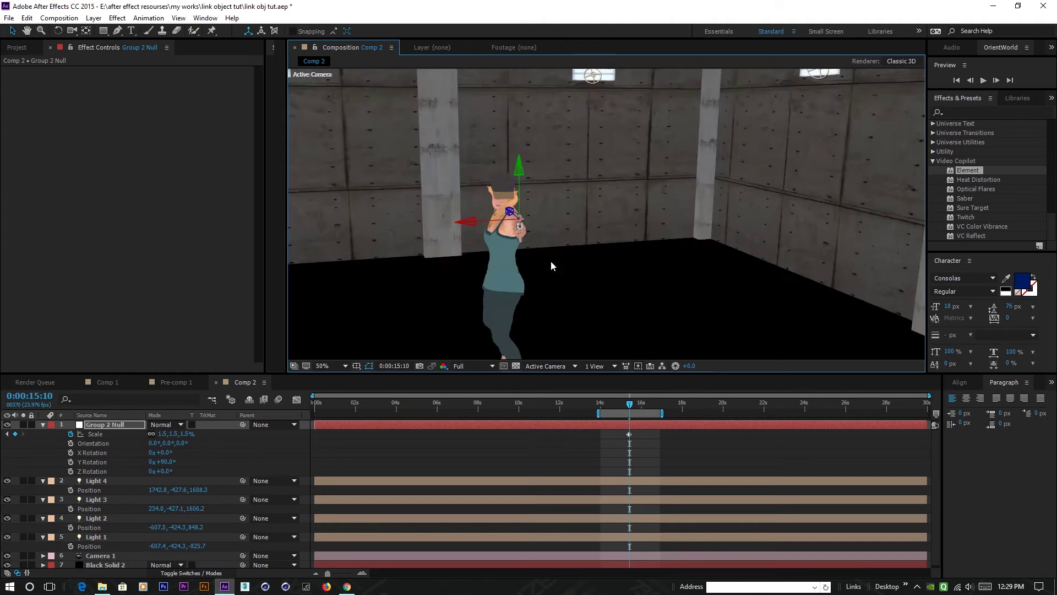
scroll(575, 302, up, 1)
key(c)
drag(541, 318, 559, 301)
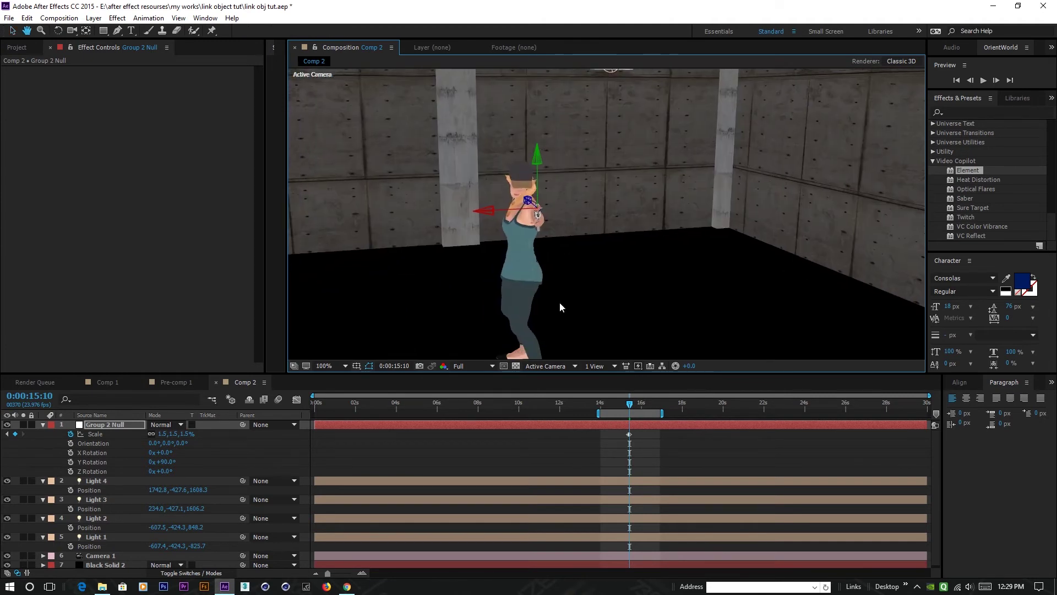
drag(480, 264, 586, 241)
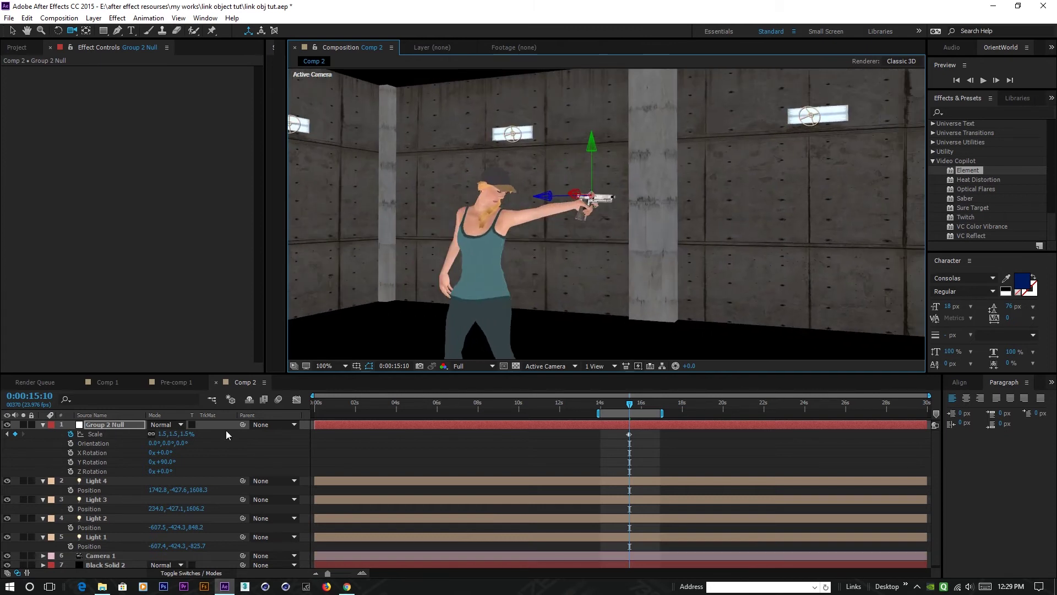
Reveal the null's Position, widen the work area to the full comp, and scrub to 0:00:16:06.
click(105, 425)
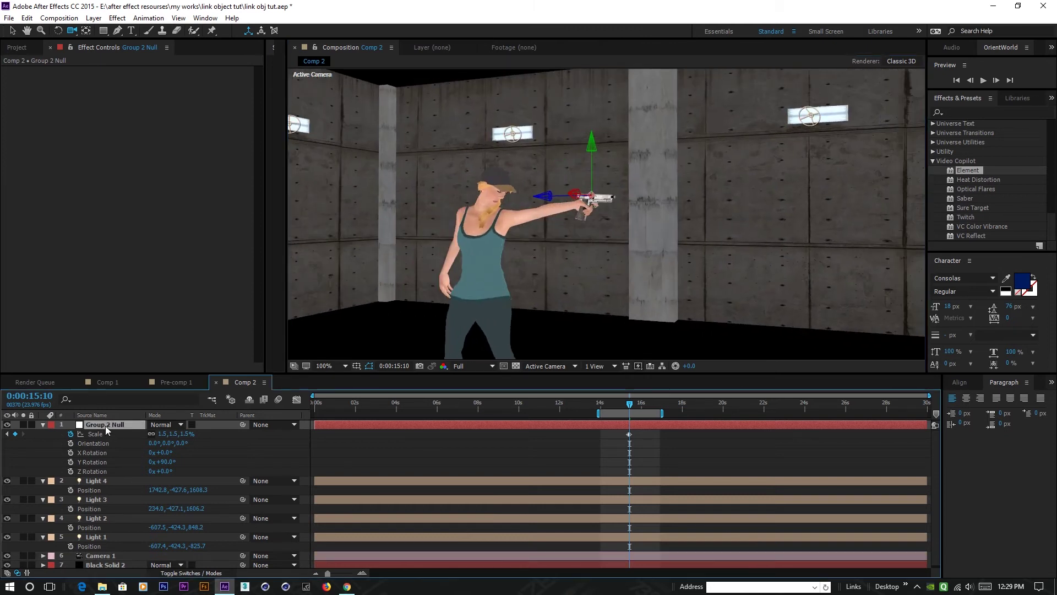
key(shift+p)
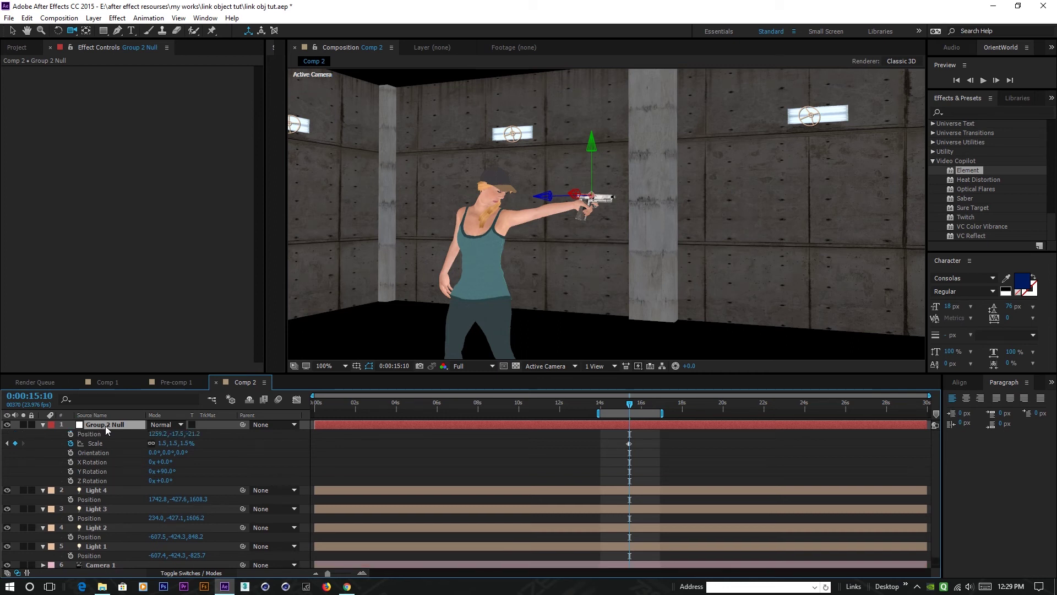
drag(663, 413, 936, 414)
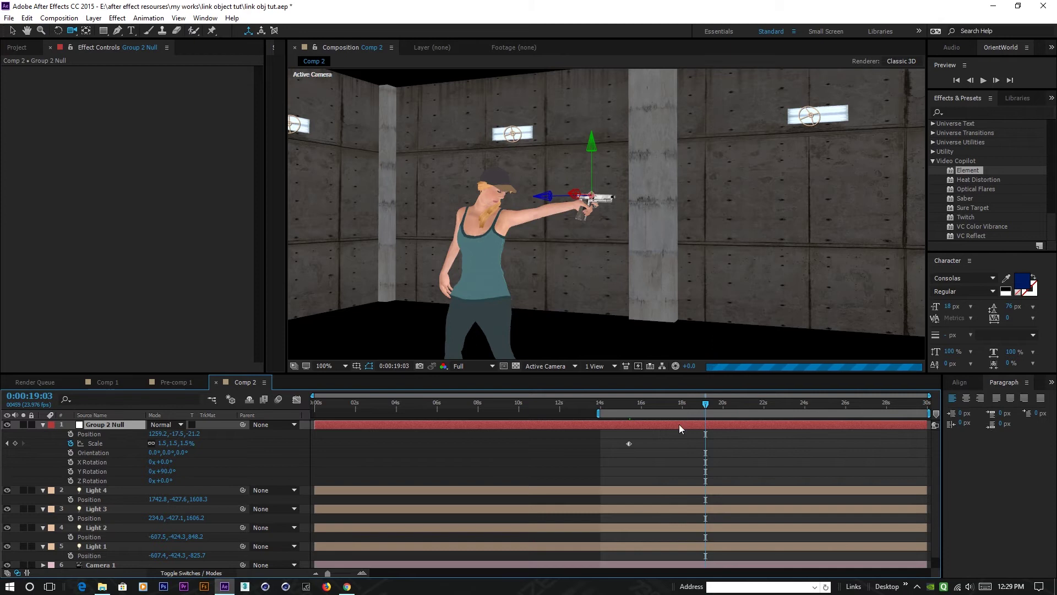
drag(598, 413, 313, 413)
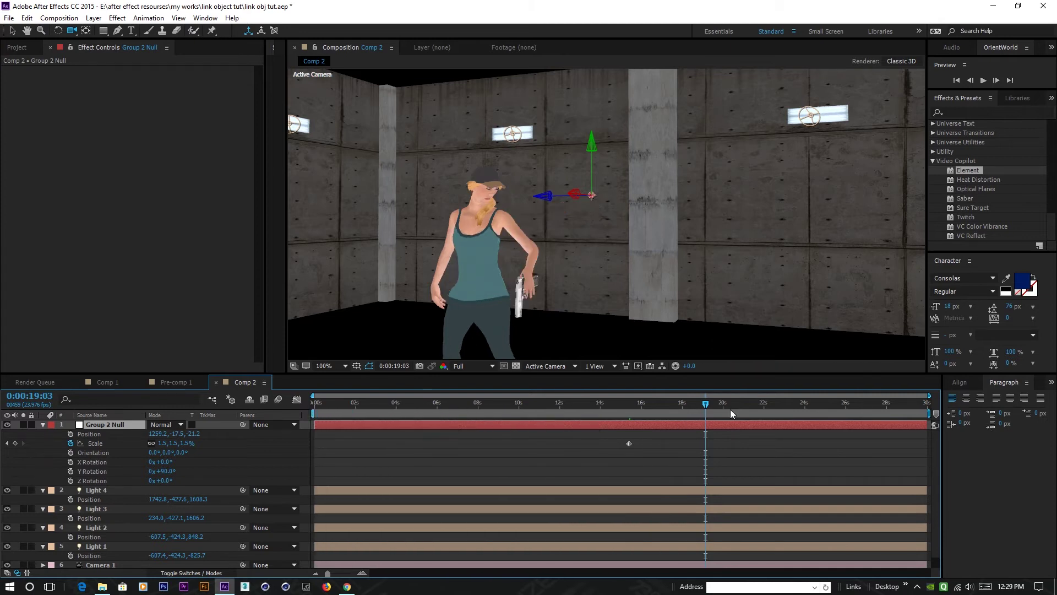
drag(705, 404, 631, 401)
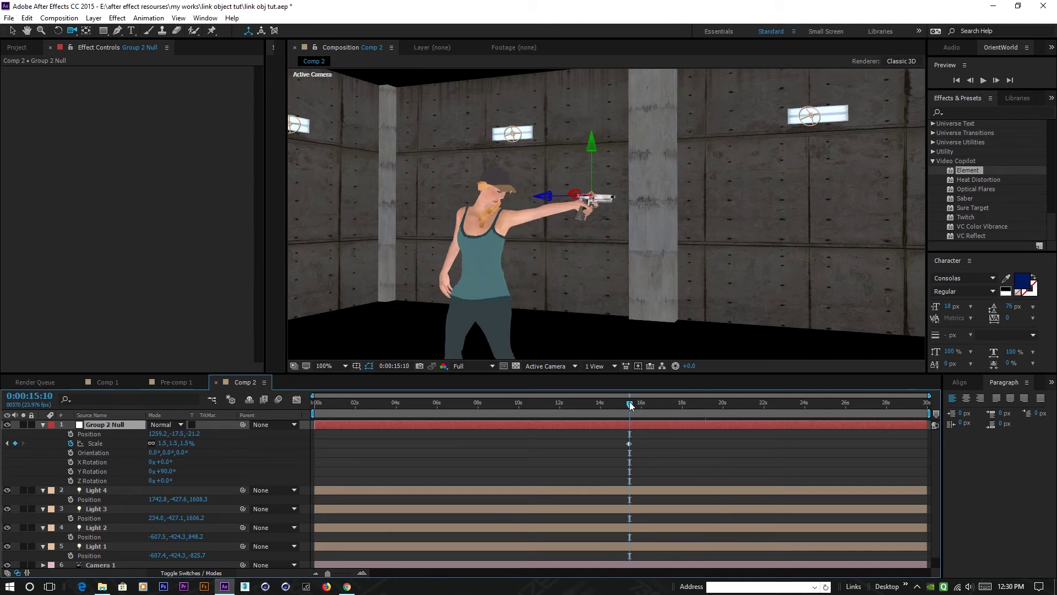
mouse_move(631, 405)
mouse_down()
mouse_move(667, 402)
mouse_move(643, 408)
mouse_up()
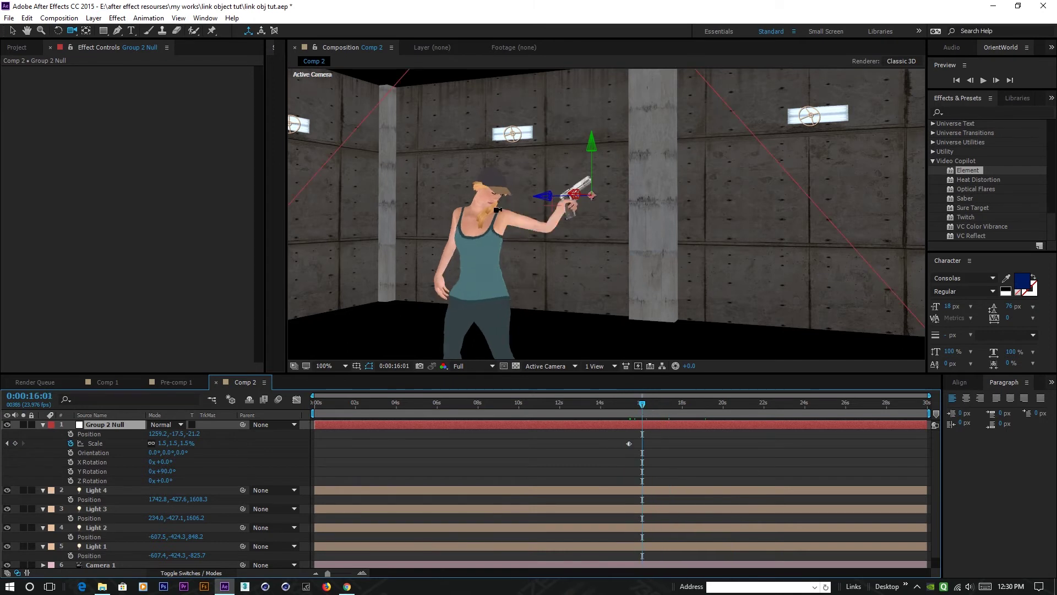
Try moving Group 2 Null back along Z and down to Y 434.5 in the viewer.
key(comma)
key(comma)
key(comma)
key(comma)
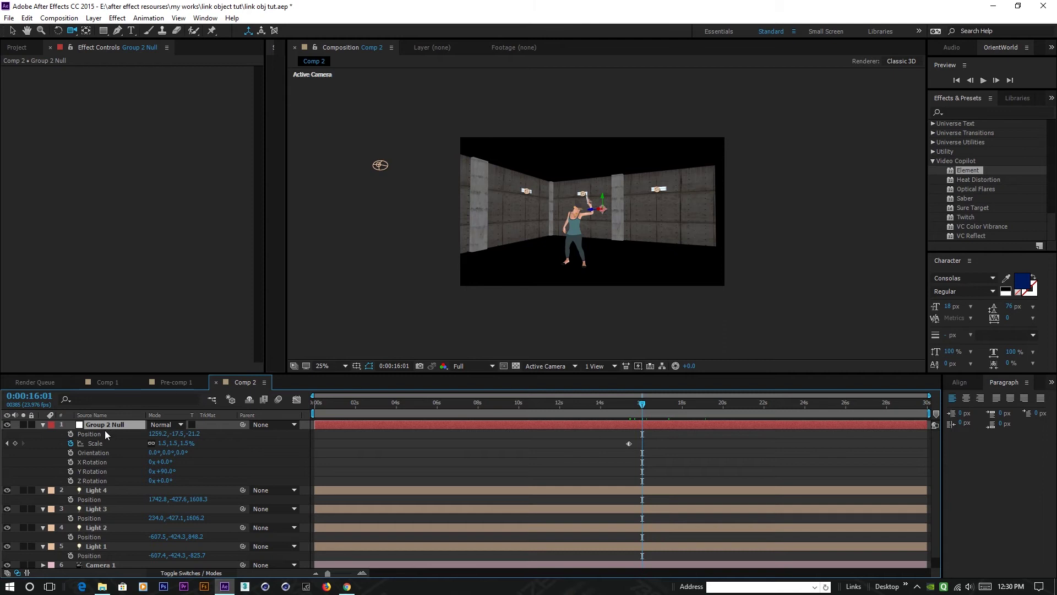
click(95, 435)
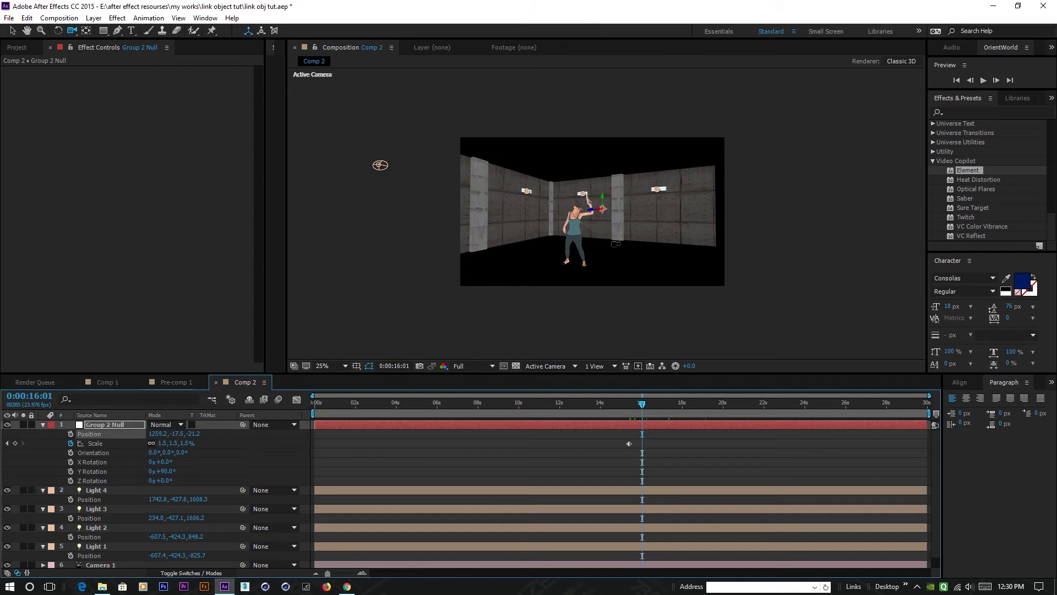
click(12, 31)
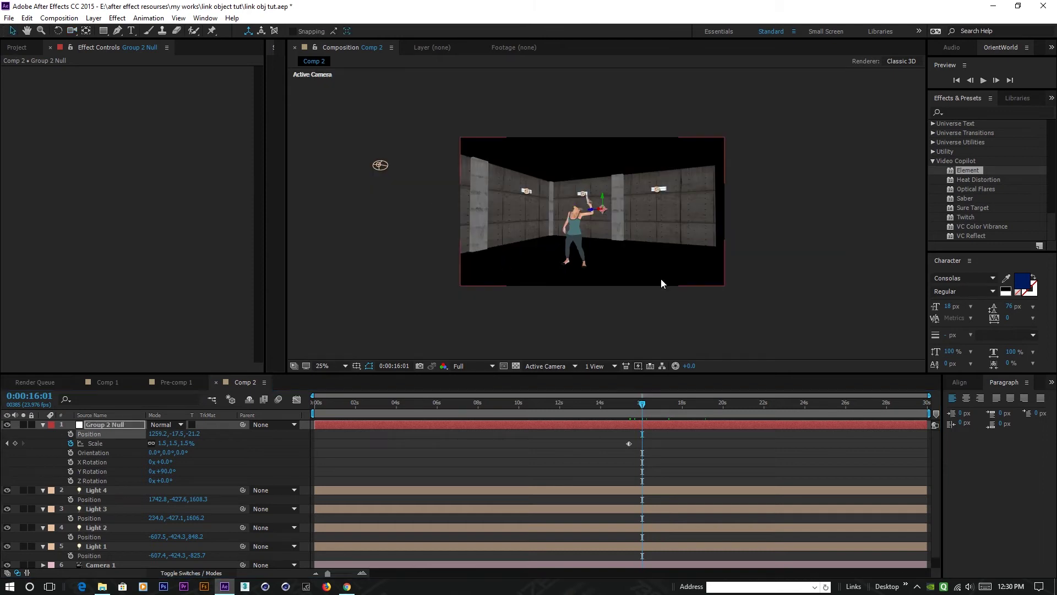
key(period)
key(period)
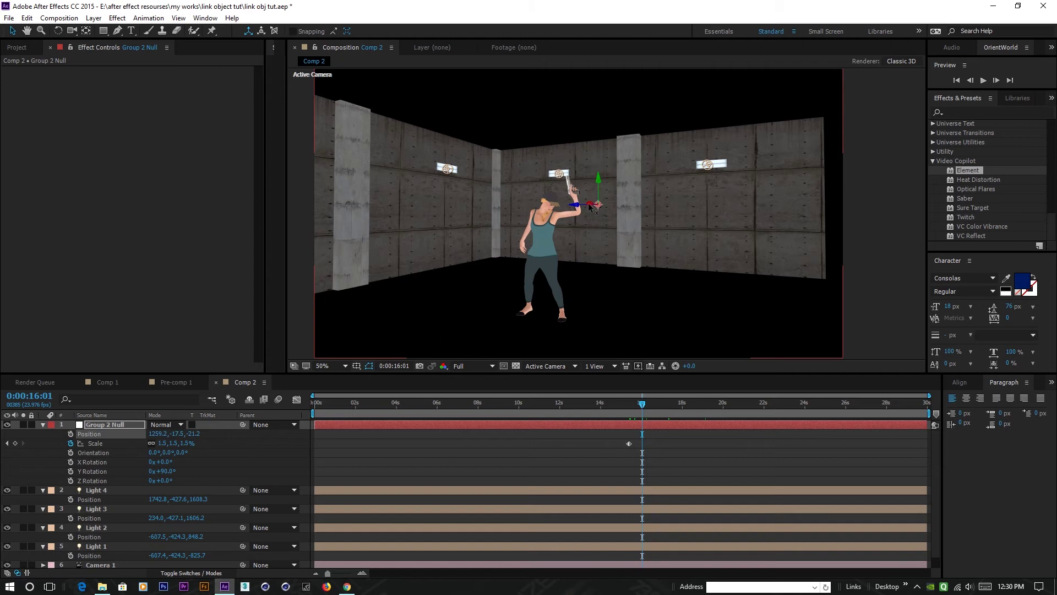
drag(590, 206, 465, 194)
drag(367, 223, 361, 225)
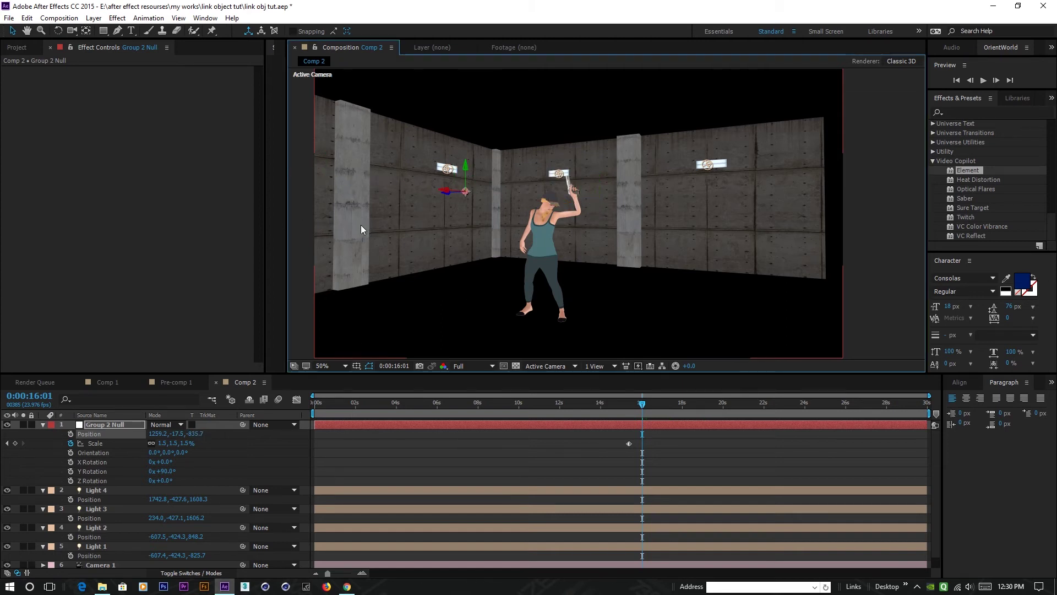
click(72, 31)
drag(516, 244, 594, 282)
scroll(593, 282, down, 5)
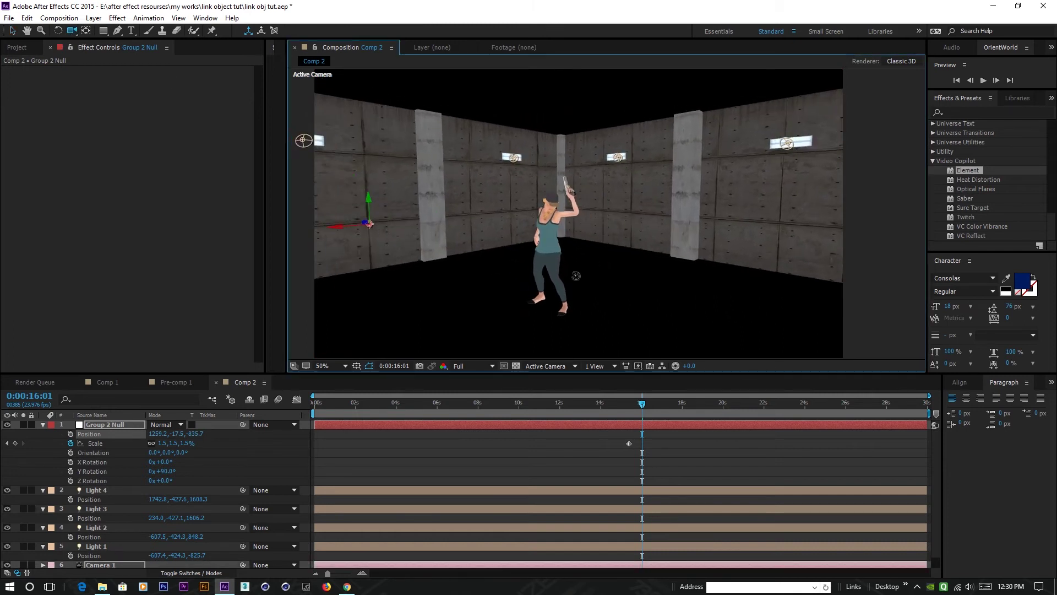
key(comma)
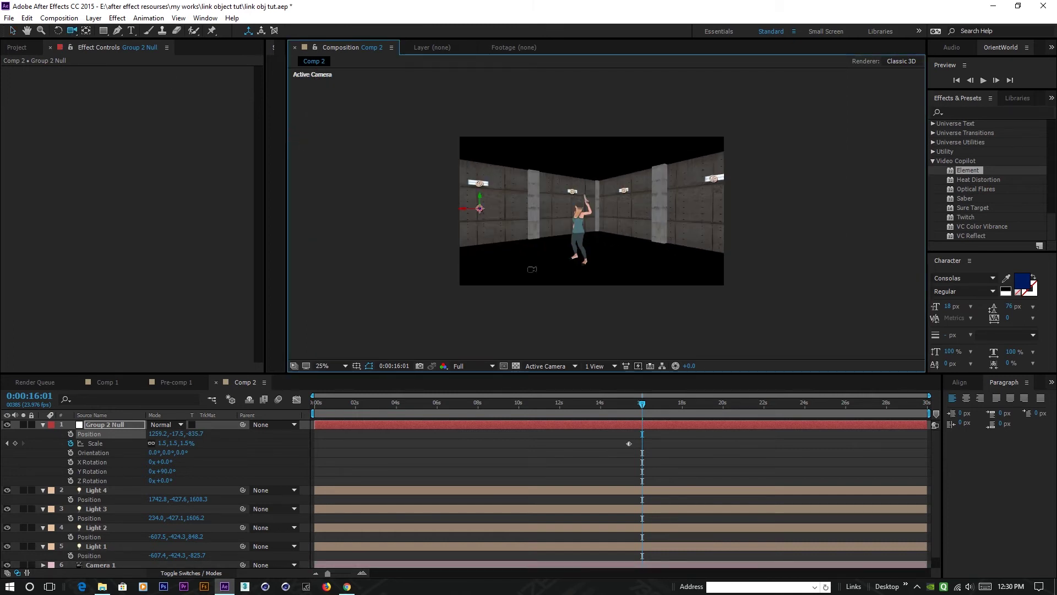
click(12, 30)
drag(479, 205, 500, 271)
click(635, 405)
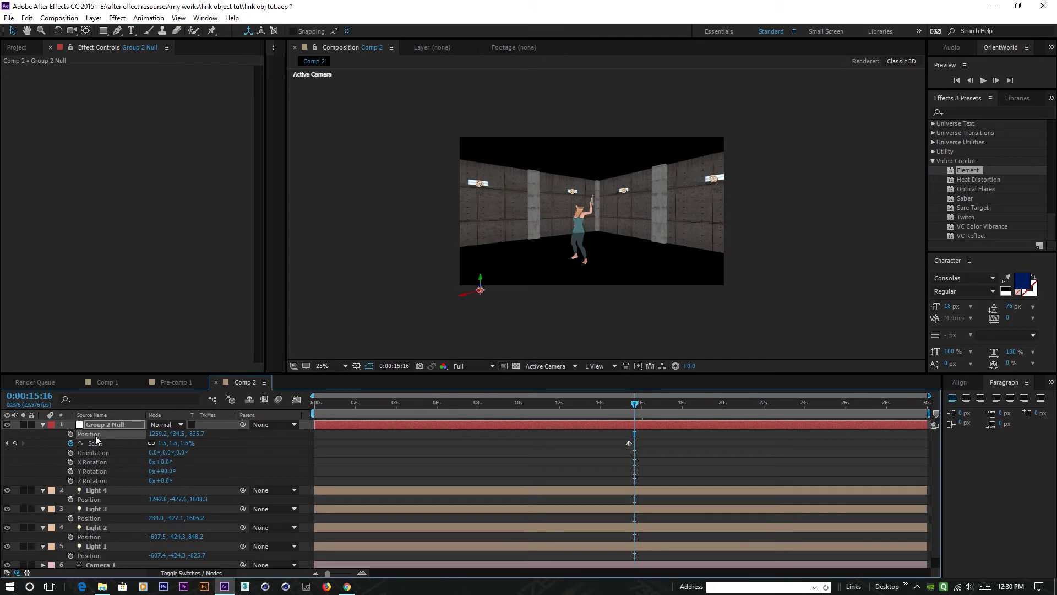
Undo the trial null moves and return to the 15:09 Scale keyframe.
key(ctrl+z)
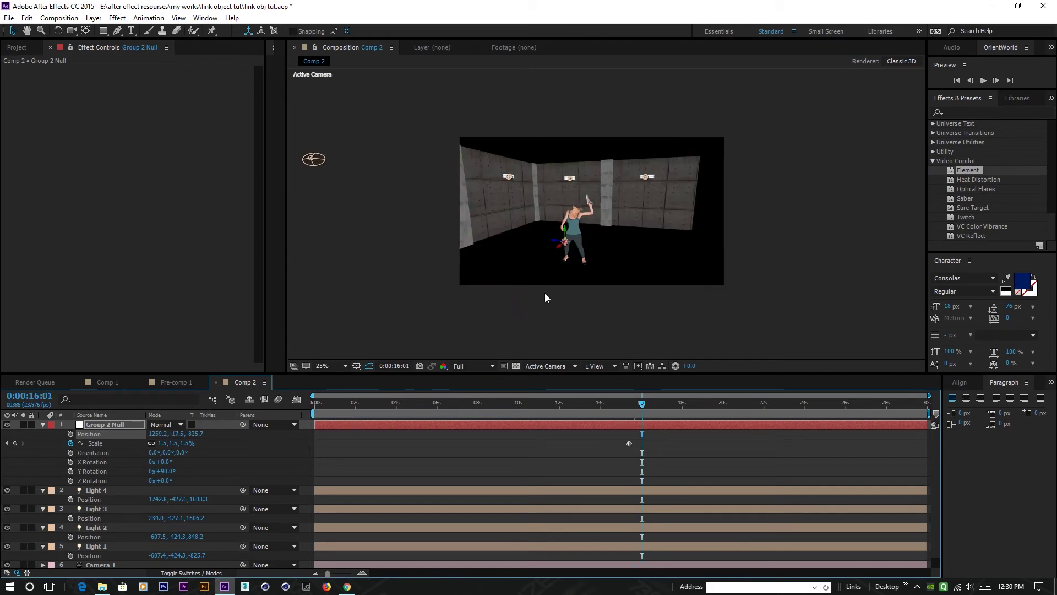
key(ctrl+z)
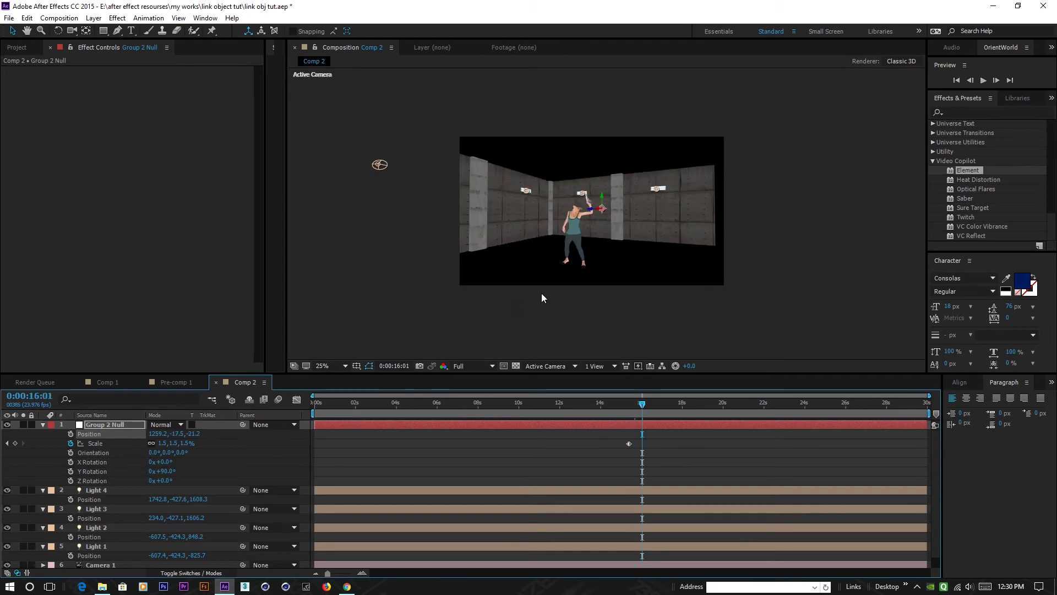
key(ctrl+z)
drag(706, 403, 629, 416)
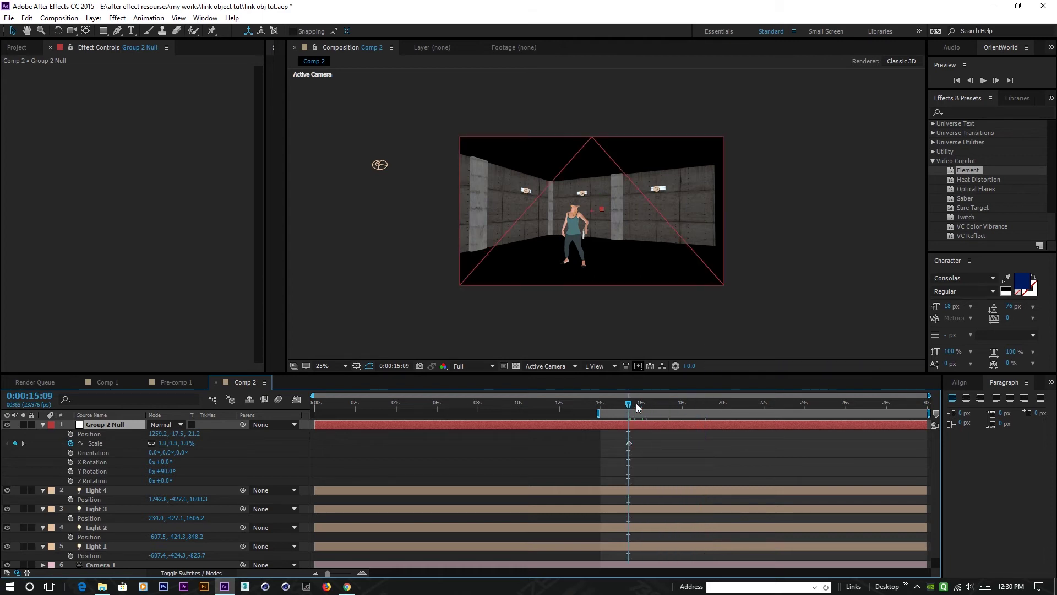
key(slash)
Key Group 2 Null's Position at 0:00:15:10, where its Scale reads 1.5%.
key(period)
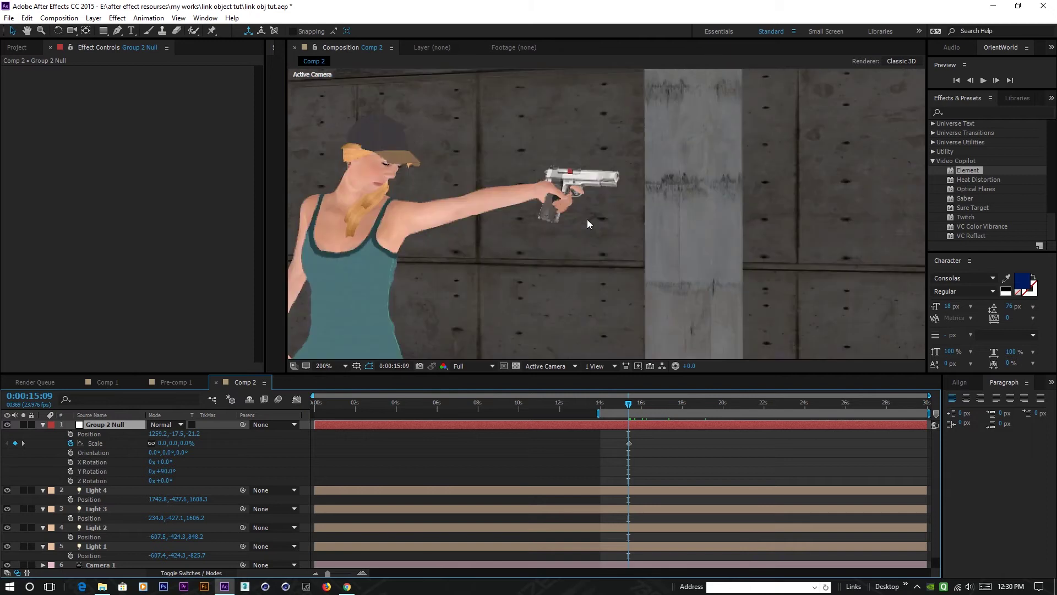
click(23, 443)
click(90, 434)
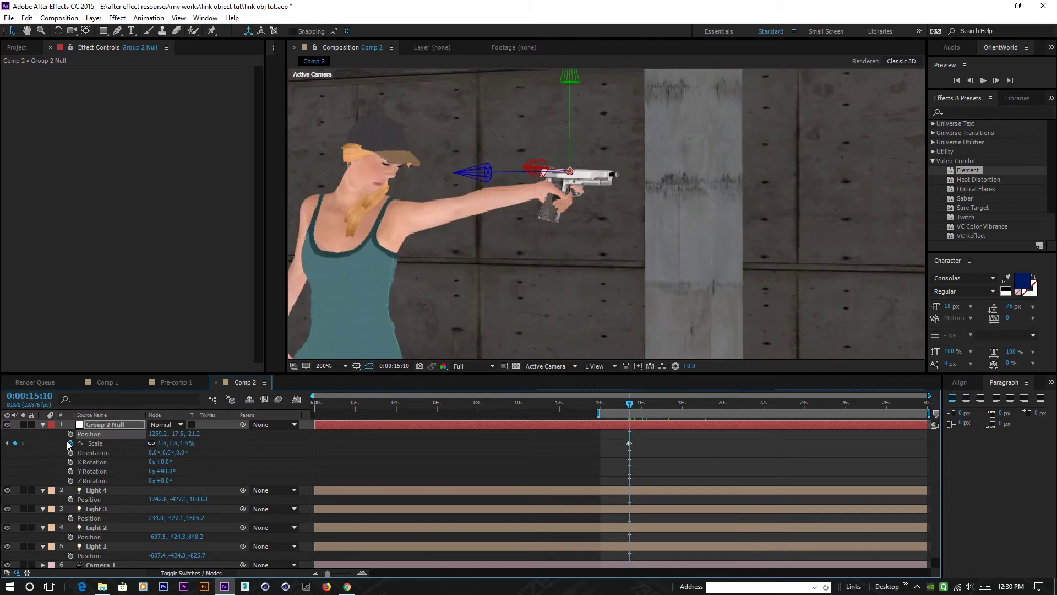
click(71, 434)
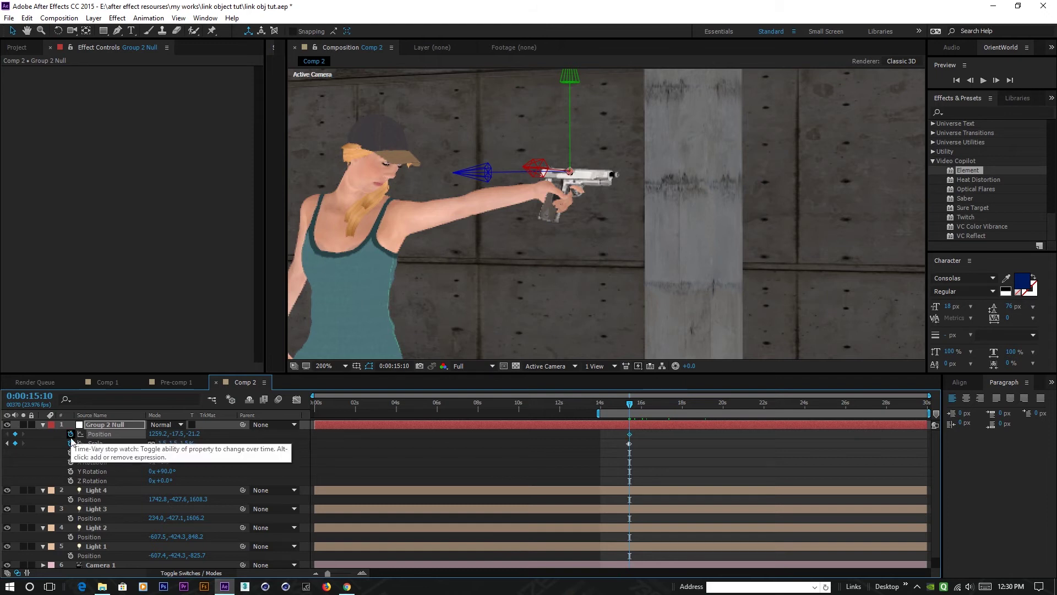
key(comma)
key(comma)
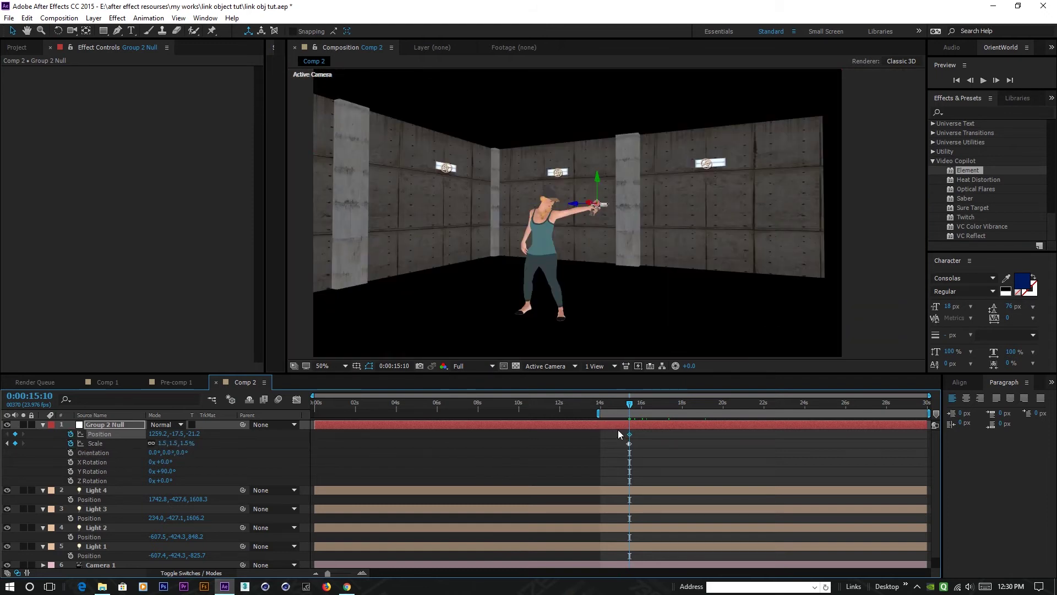
drag(629, 408, 638, 406)
key(comma)
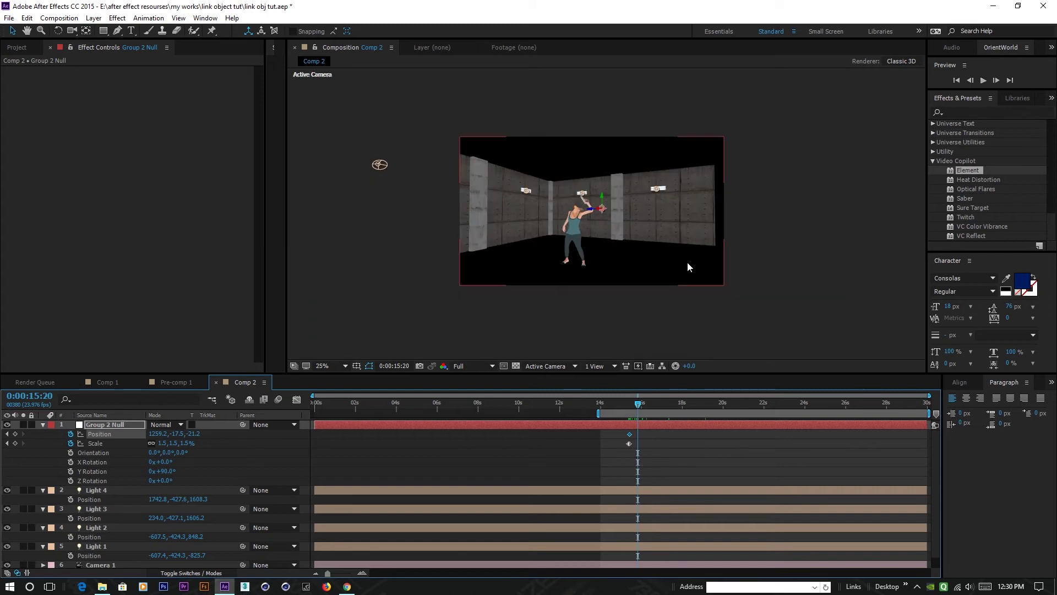
Move Group 2 Null to 1137.9, 92.8, -571.3 at 0:00:15:15 for a second Position keyframe.
drag(593, 211, 489, 227)
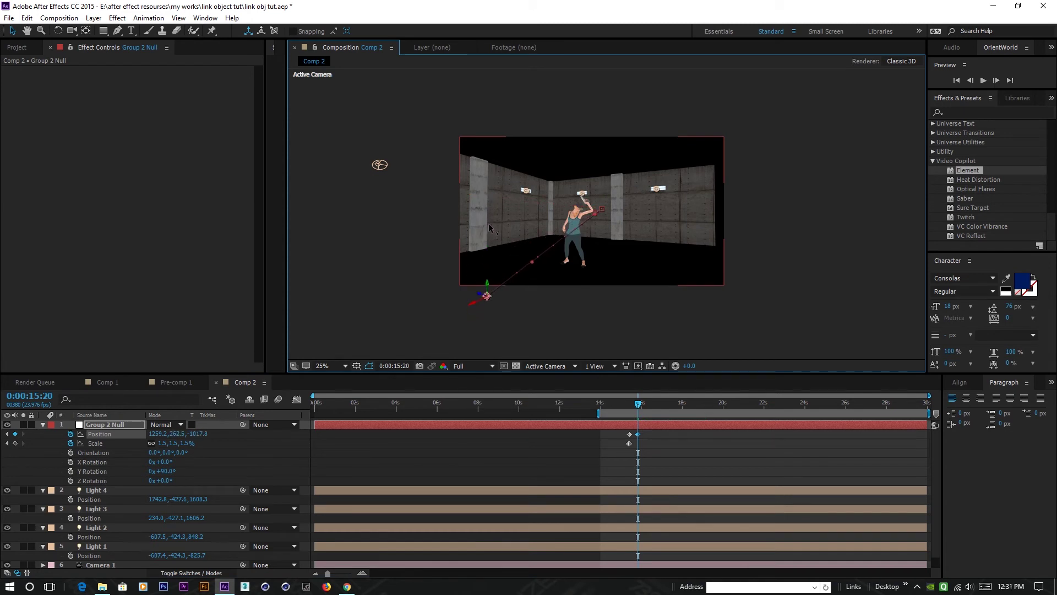
drag(639, 404, 633, 404)
scroll(569, 244, up, 2)
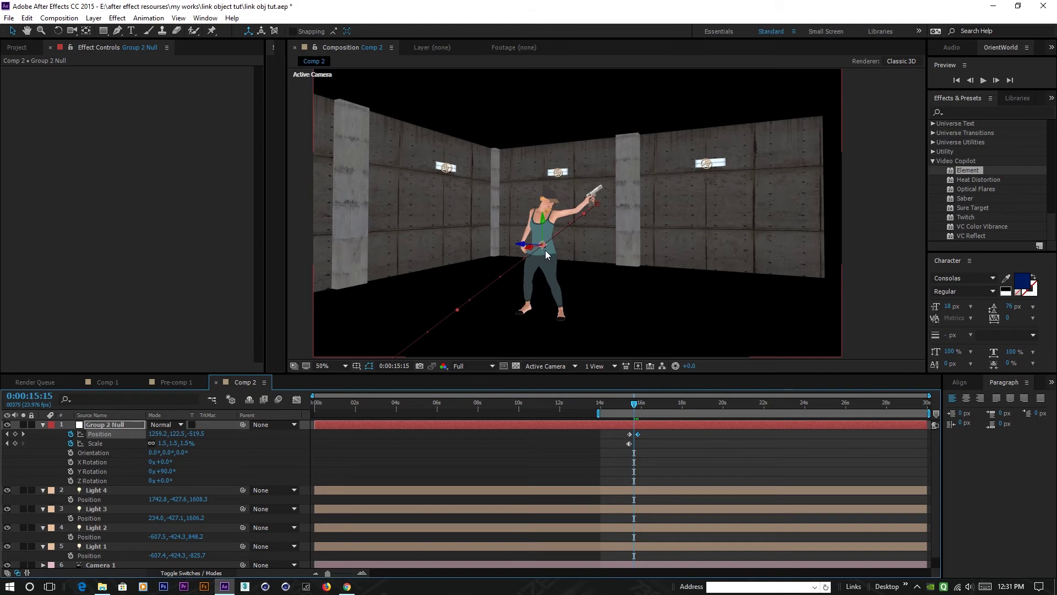
drag(545, 246, 500, 236)
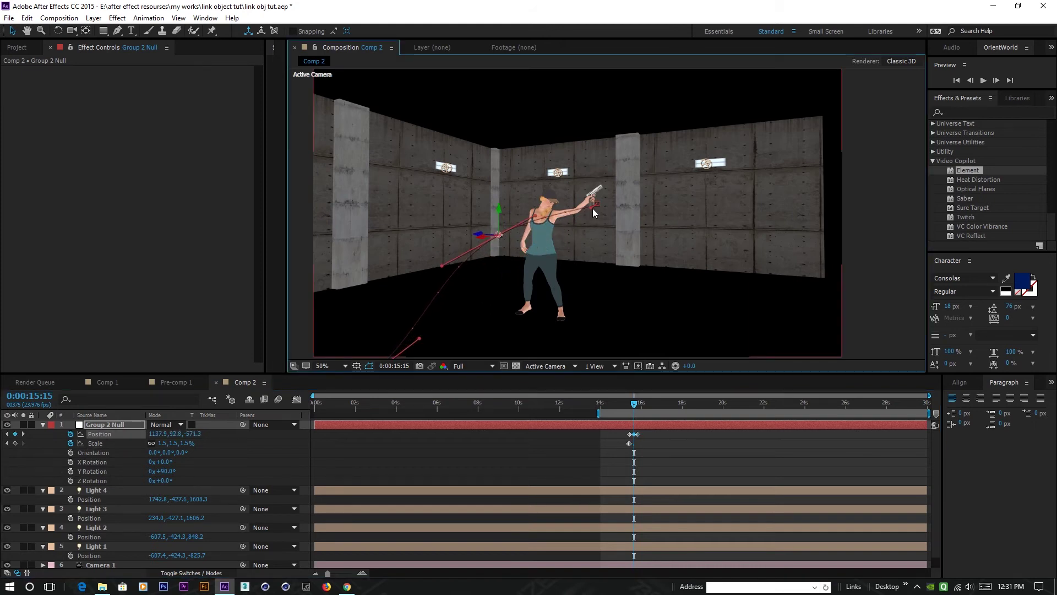
Pan the view and preview the shell's motion between 15:08 and 15:13.
drag(431, 325, 436, 267)
scroll(534, 236, up, 2)
scroll(533, 236, down, 2)
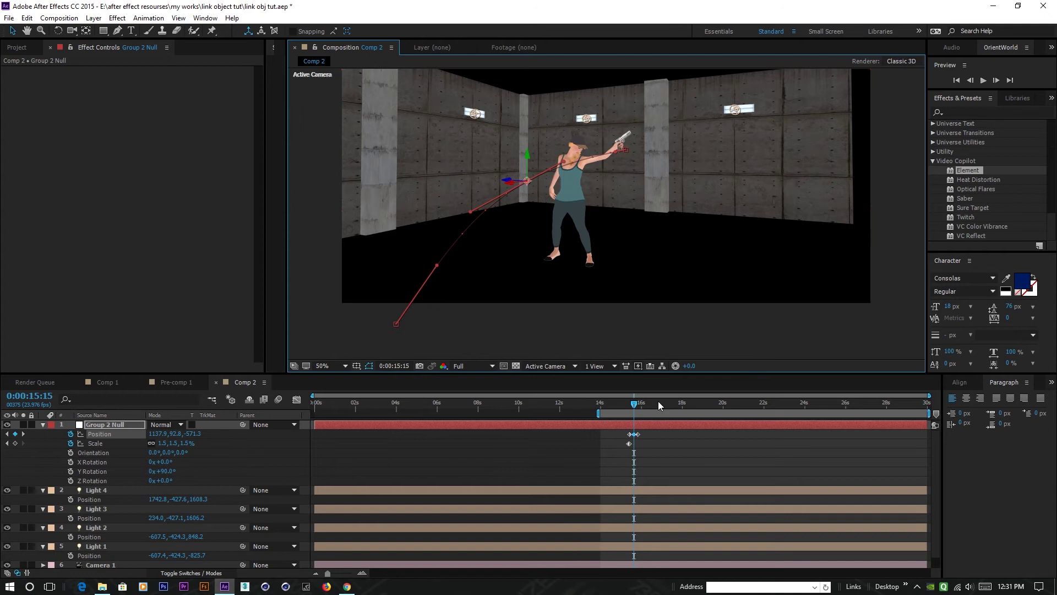
drag(633, 407, 634, 406)
scroll(574, 236, up, 2)
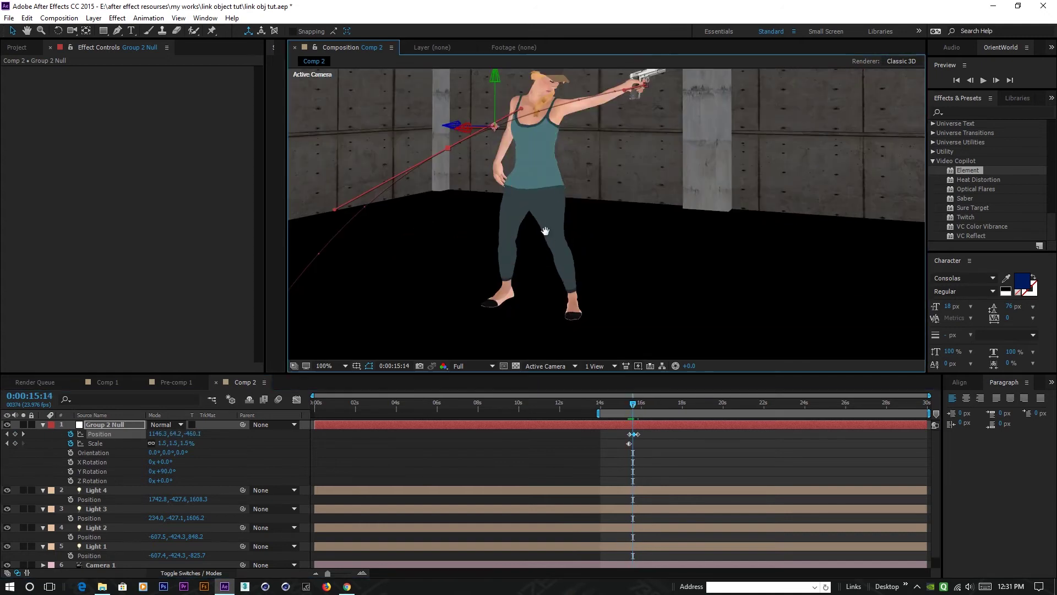
scroll(549, 257, down, 2)
click(312, 250)
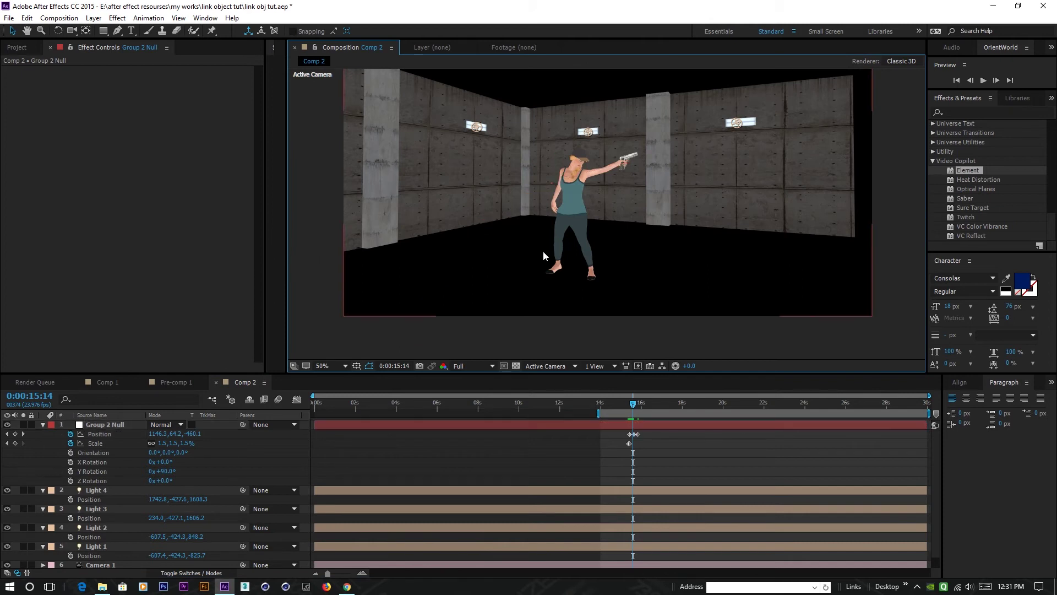
drag(633, 411, 627, 406)
scroll(596, 253, up, 2)
scroll(595, 253, down, 2)
key(space)
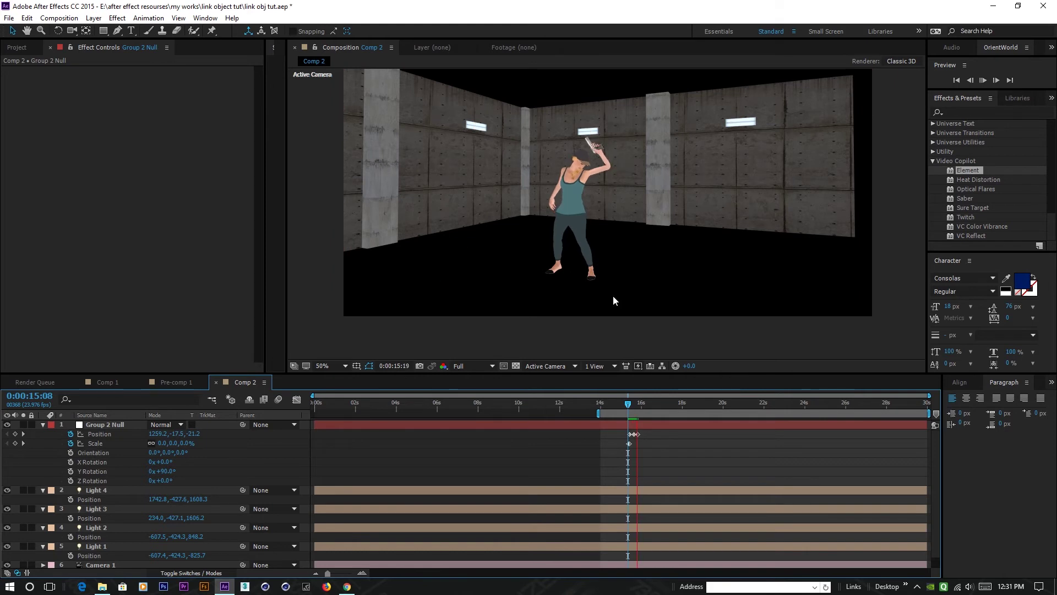
click(632, 408)
drag(632, 408, 633, 409)
Start X and Y Rotation keyframes on Group 2 Null at 15:10.
scroll(562, 207, up, 2)
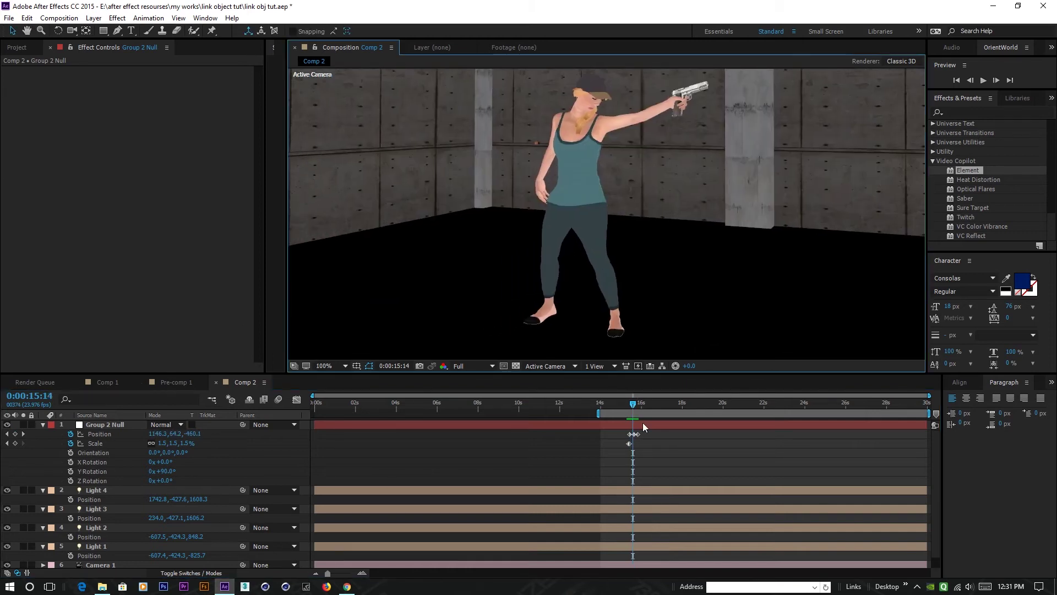
click(628, 408)
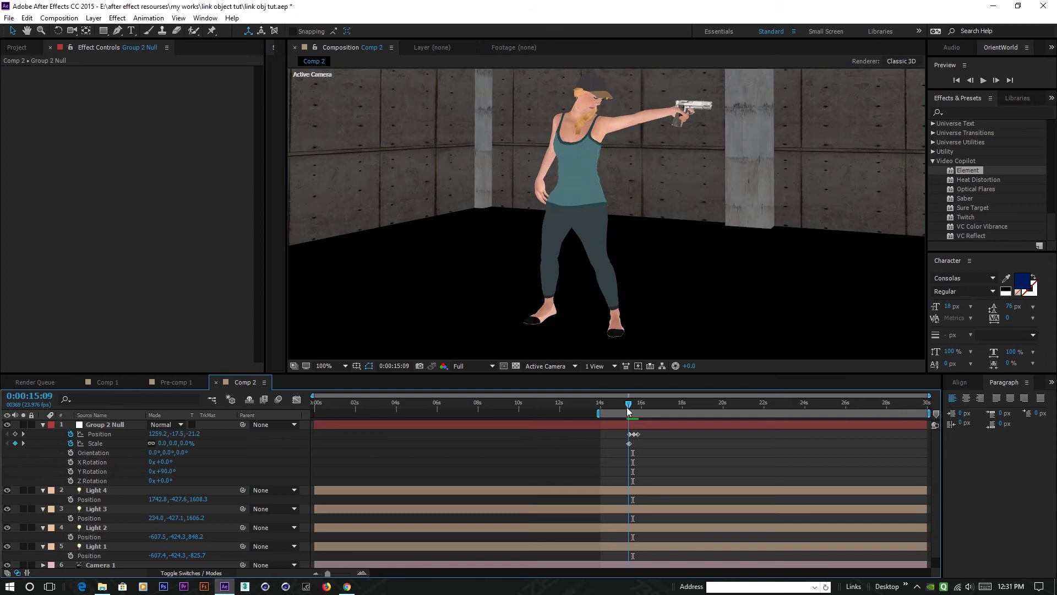
click(629, 405)
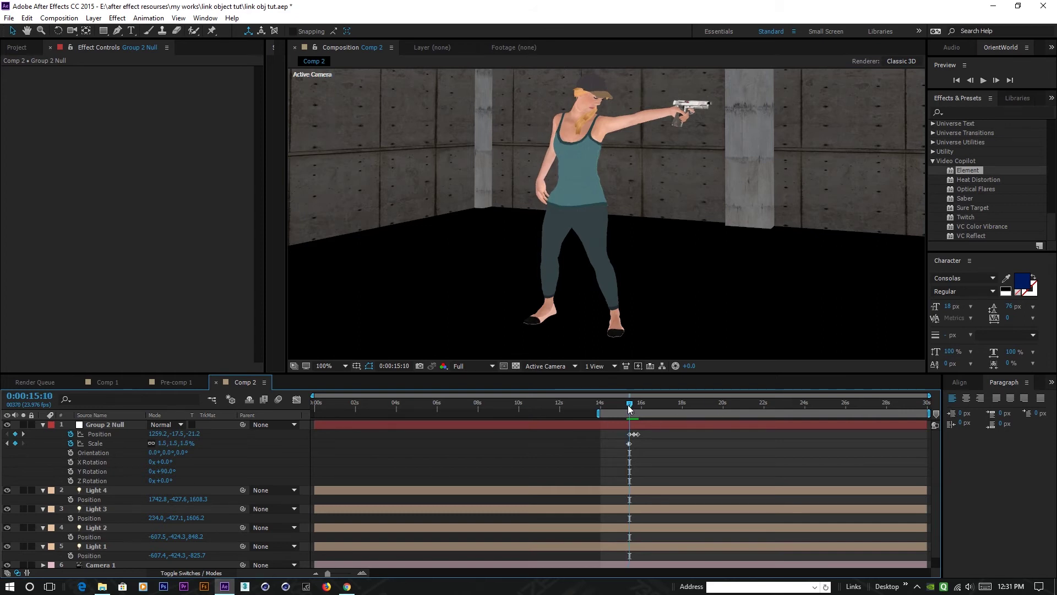
click(70, 461)
click(70, 471)
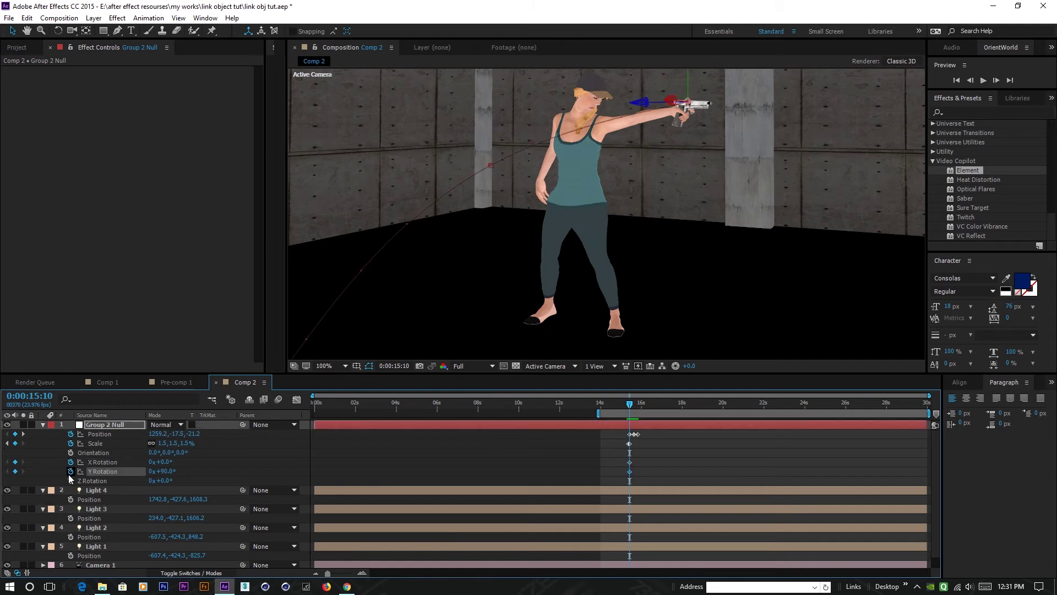
Key Z Rotation at 15:10, then rotate the null to X 118° and Y 177° at 15:20.
click(70, 480)
drag(634, 411, 637, 406)
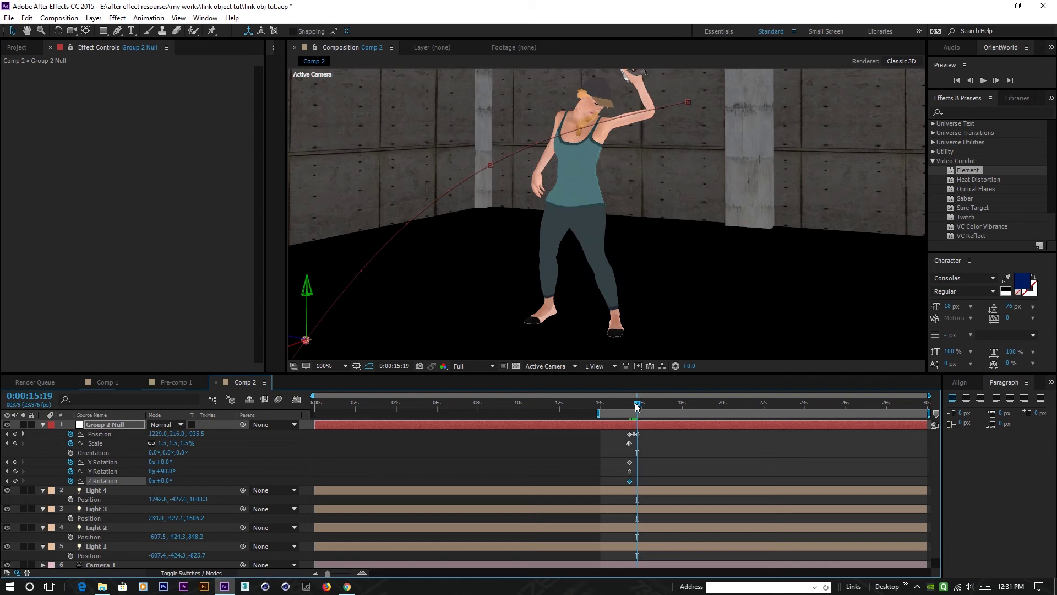
key(Page_Down)
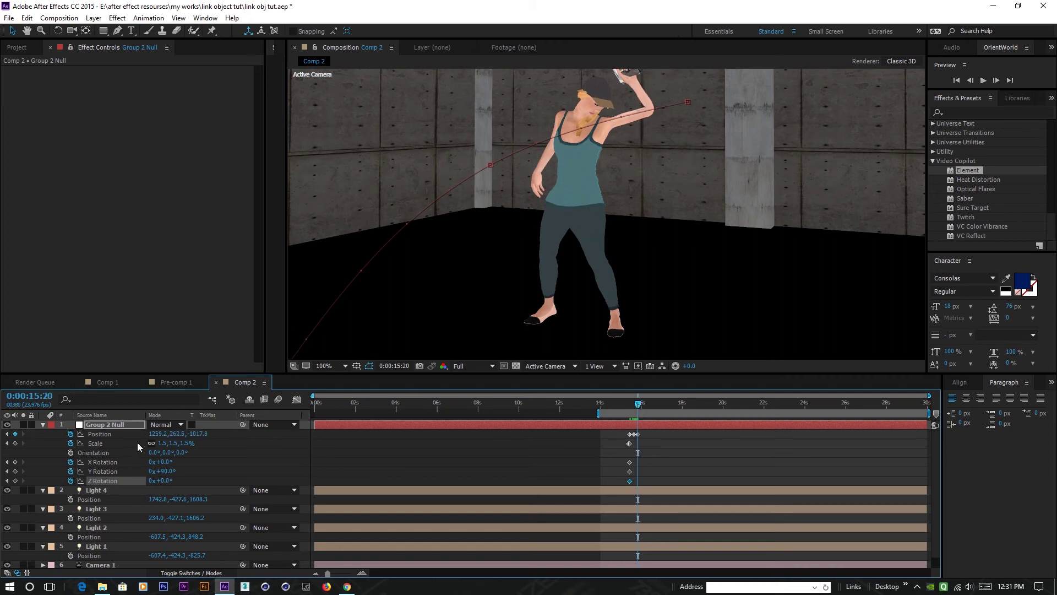
drag(160, 461, 239, 478)
Preview the shell's spin between 15:02 and 15:17 with the null deselected.
drag(638, 404, 623, 406)
key(comma)
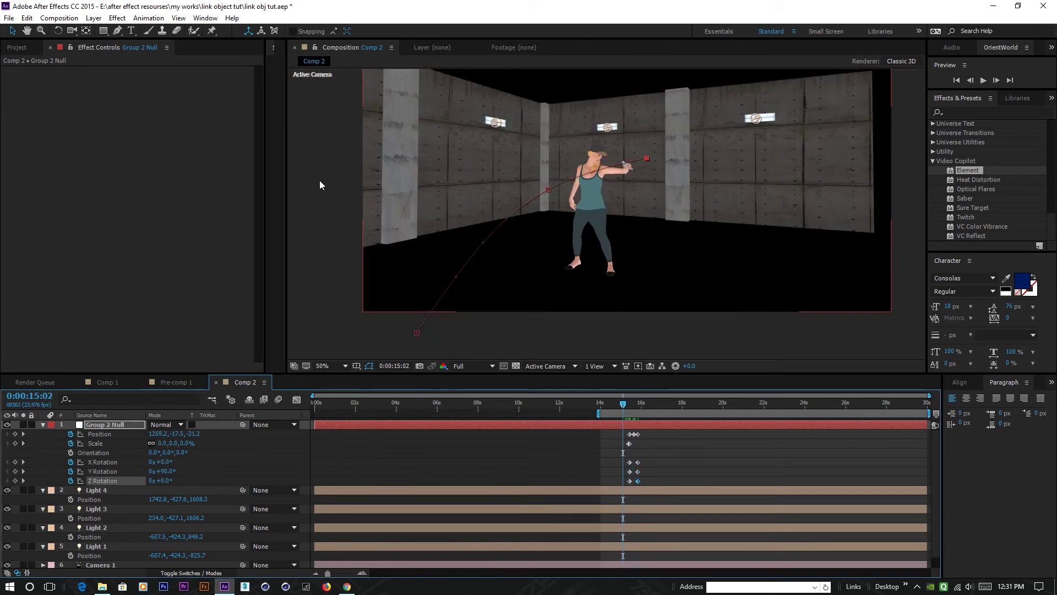
click(326, 171)
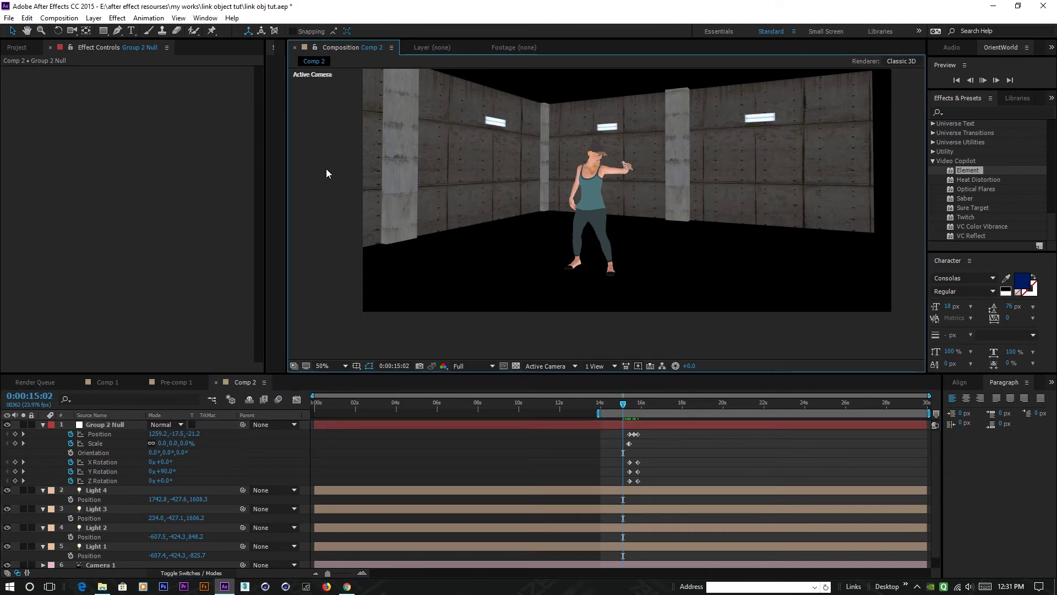
key(space)
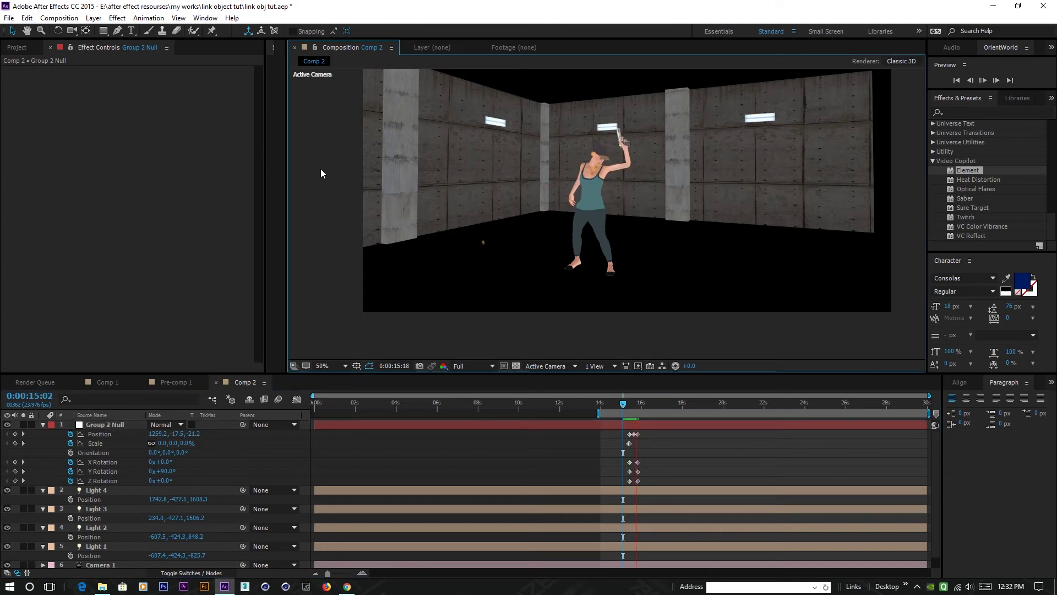
mouse_move(626, 409)
mouse_down()
mouse_move(638, 413)
mouse_move(625, 415)
mouse_up()
key(space)
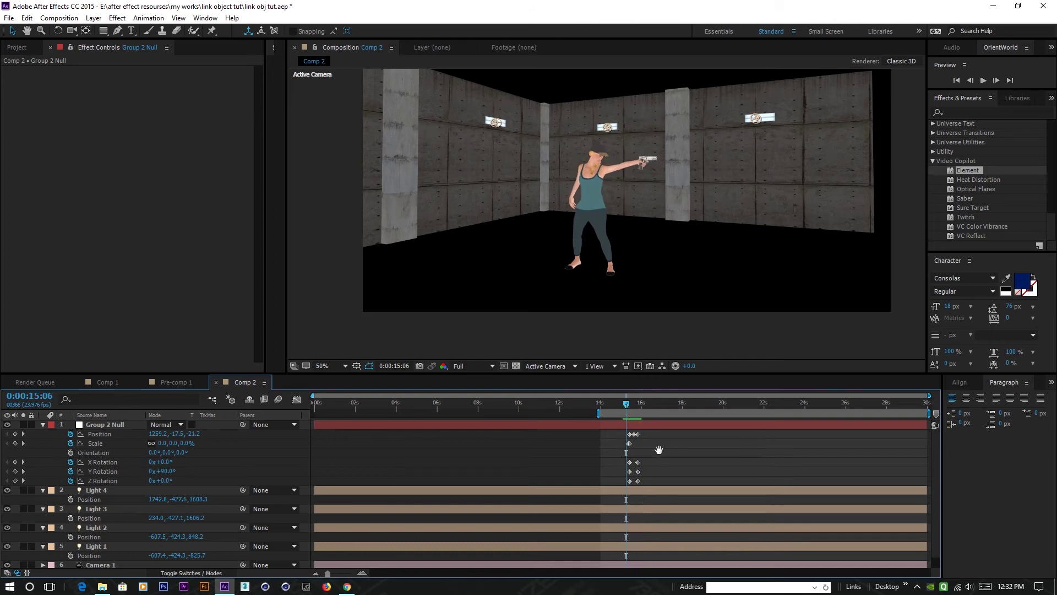
click(627, 411)
drag(629, 410, 642, 414)
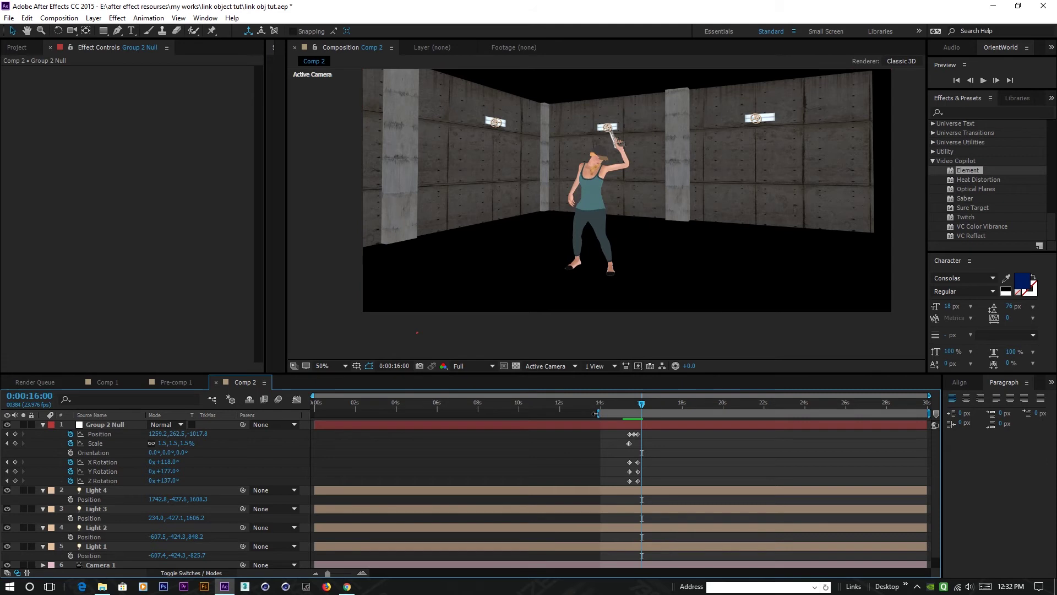
Extend the work area so it starts at 0s.
double_click(634, 413)
drag(642, 406, 620, 406)
scroll(107, 513, down, 1)
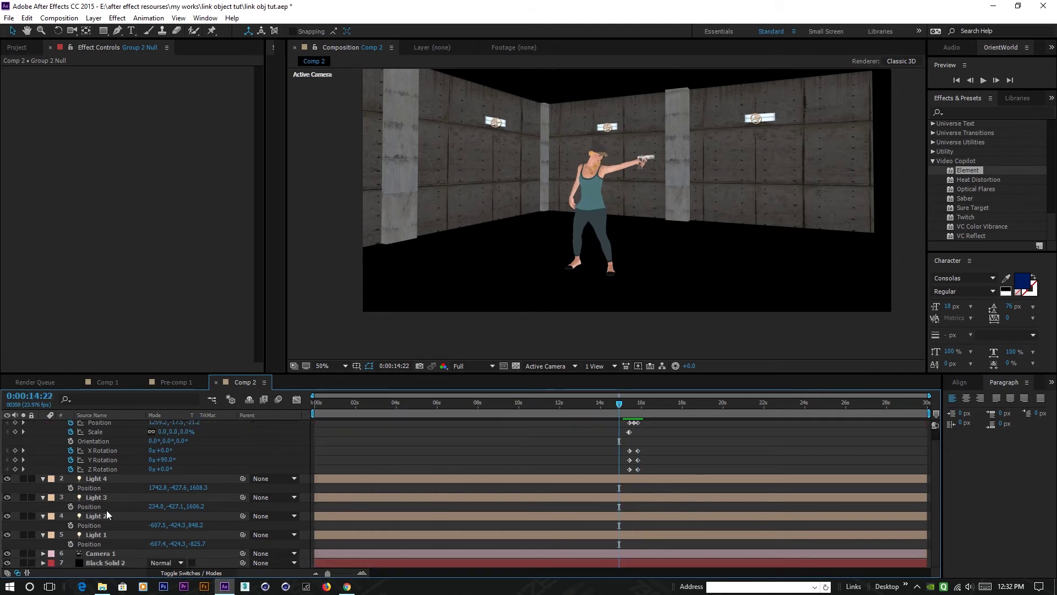
Set Black Solid 2's Element render mode to Full Render with Half preview resolution.
click(103, 561)
scroll(114, 221, down, 6)
scroll(117, 250, down, 5)
click(167, 367)
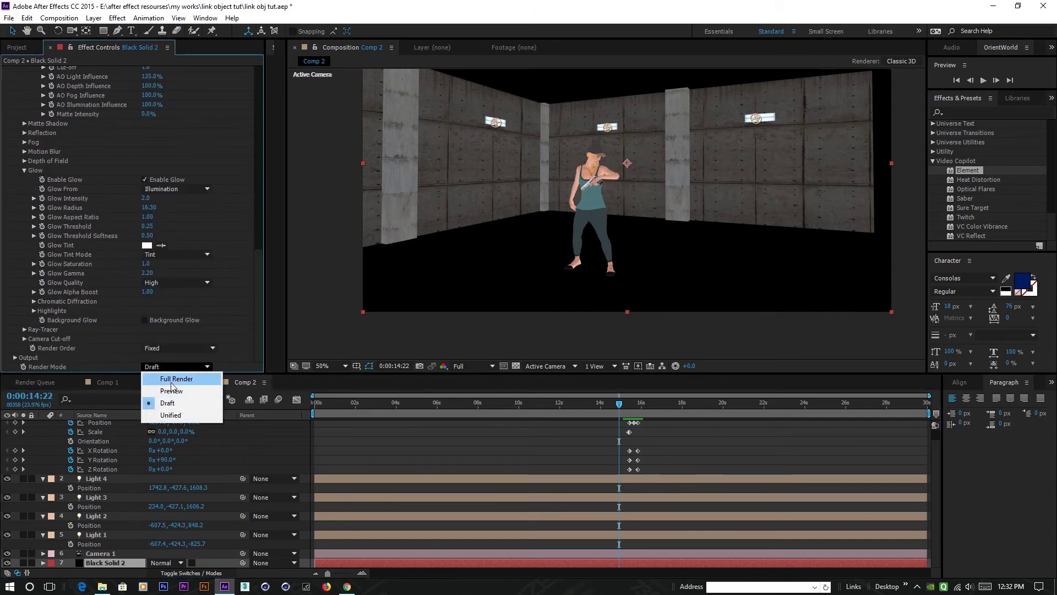
click(174, 380)
click(473, 366)
click(481, 407)
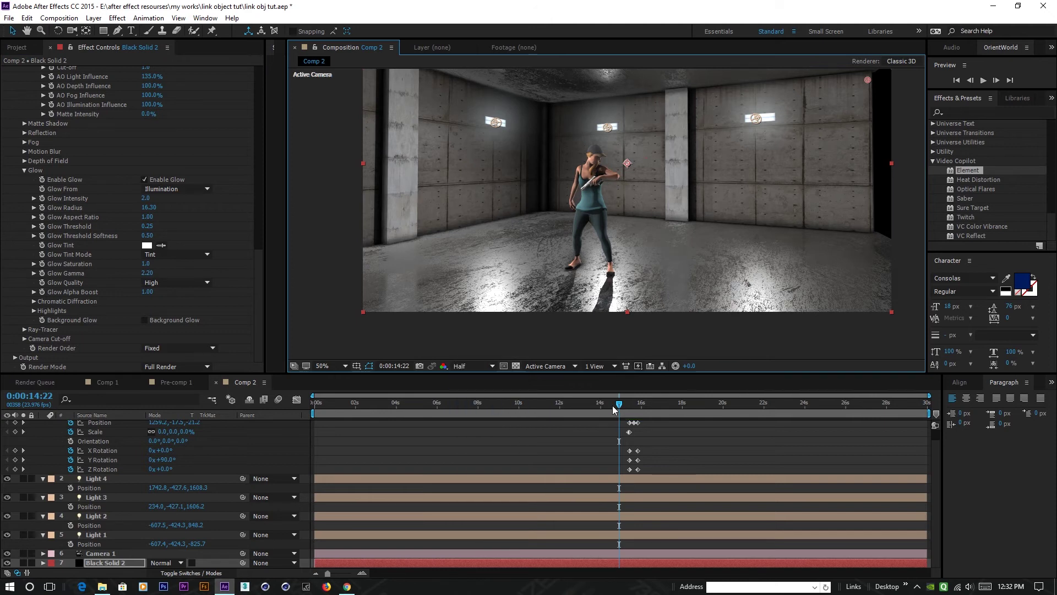
Trim the work area to 13:17–18s and preview it.
drag(306, 414, 561, 414)
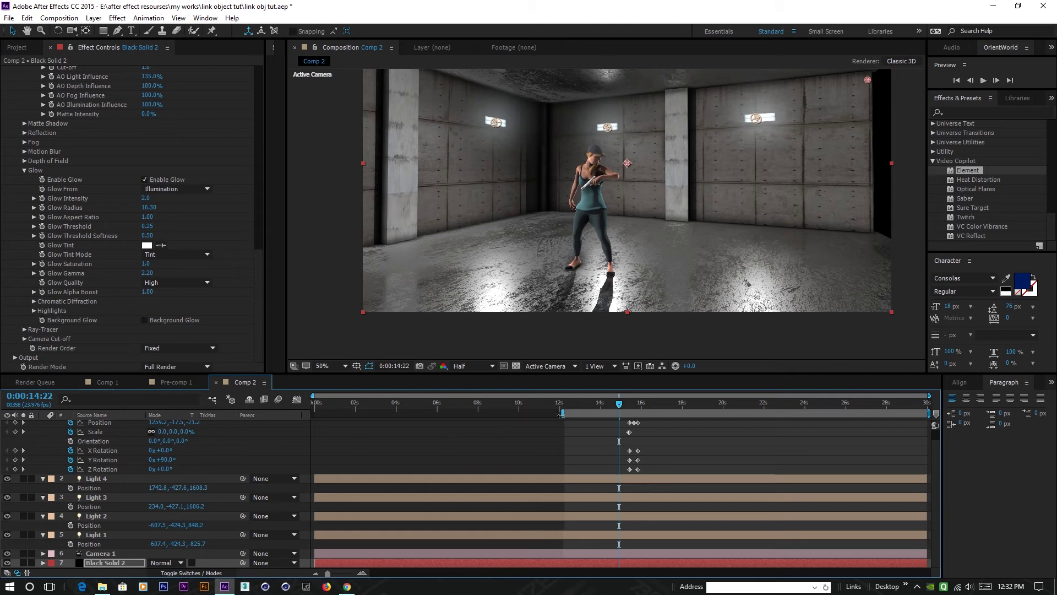
click(600, 404)
drag(600, 404, 587, 405)
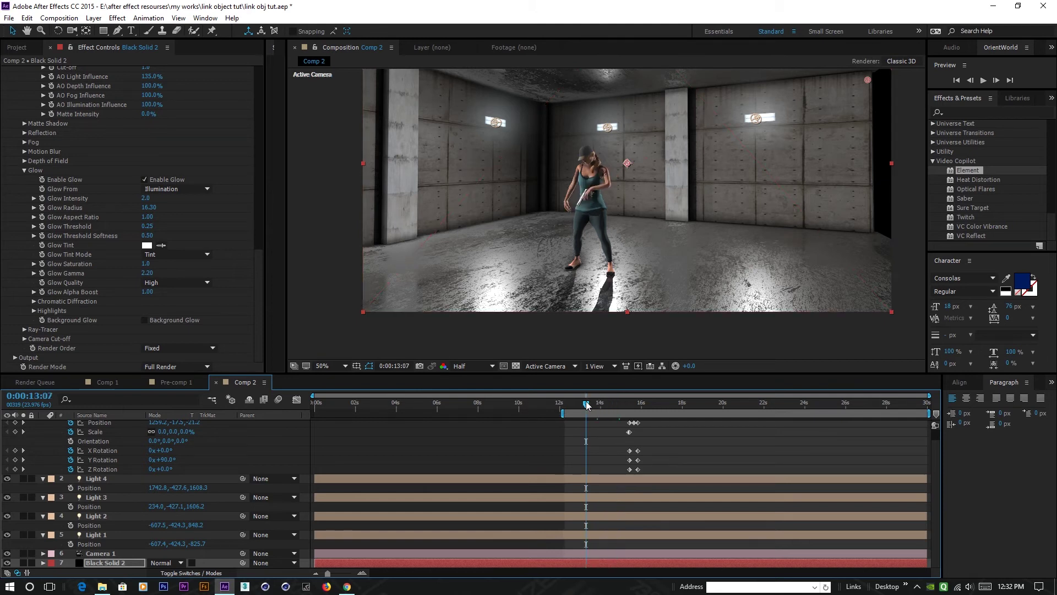
click(594, 405)
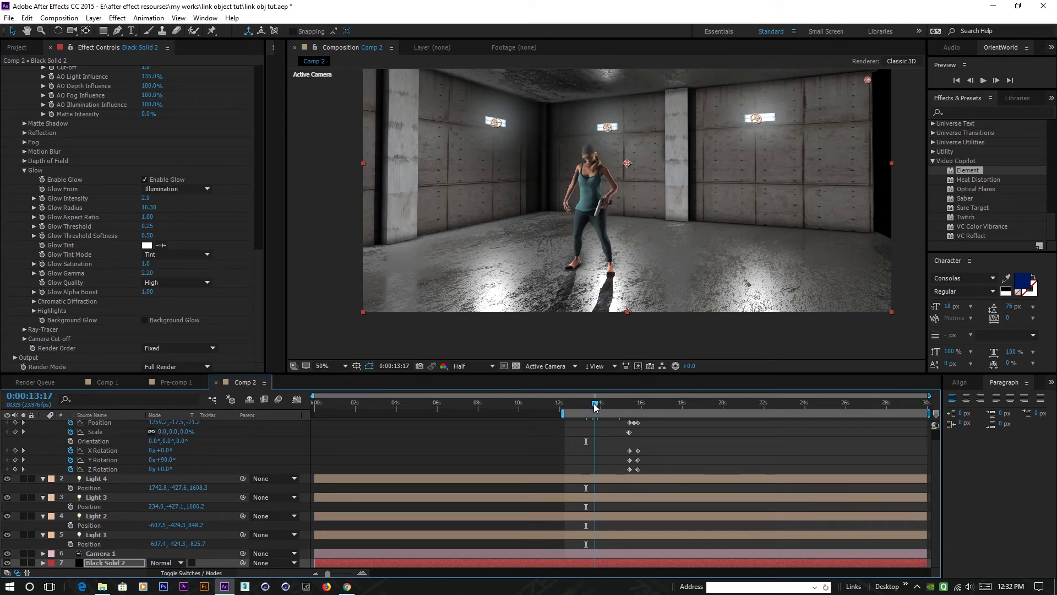
drag(563, 414, 682, 406)
drag(931, 413, 684, 413)
key(space)
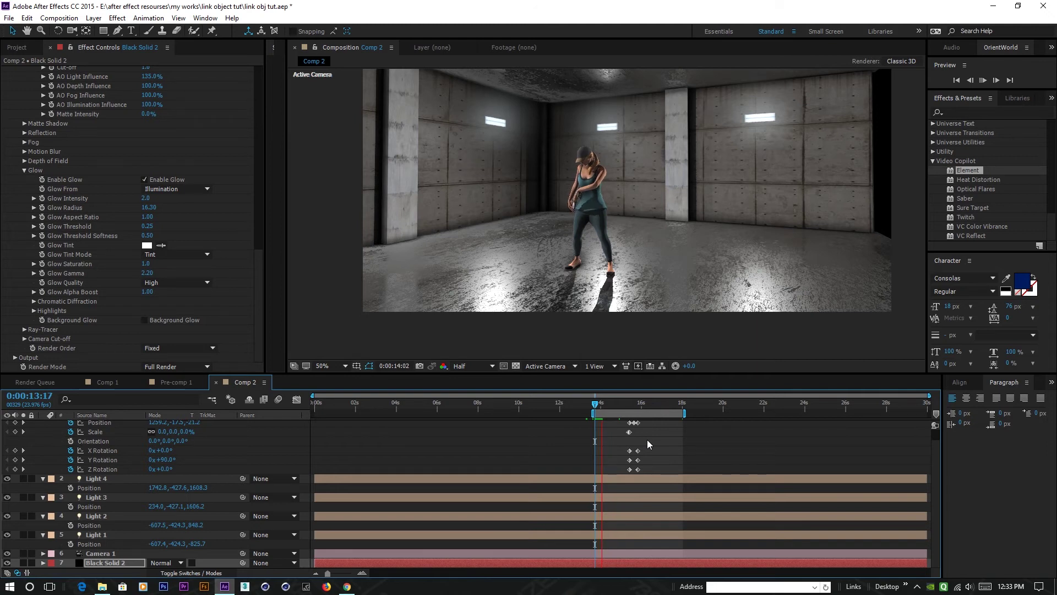
key(space)
Turn off Element's shadows, ambient occlusion and glow, and preview again from 13:19.
scroll(128, 260, up, 15)
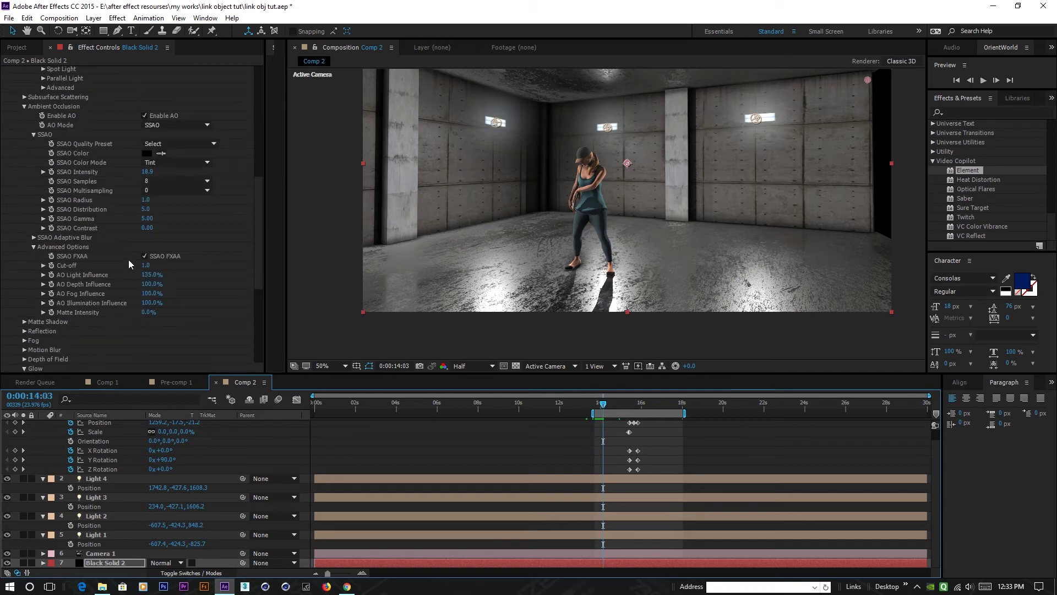
scroll(104, 273, up, 3)
scroll(90, 255, down, 2)
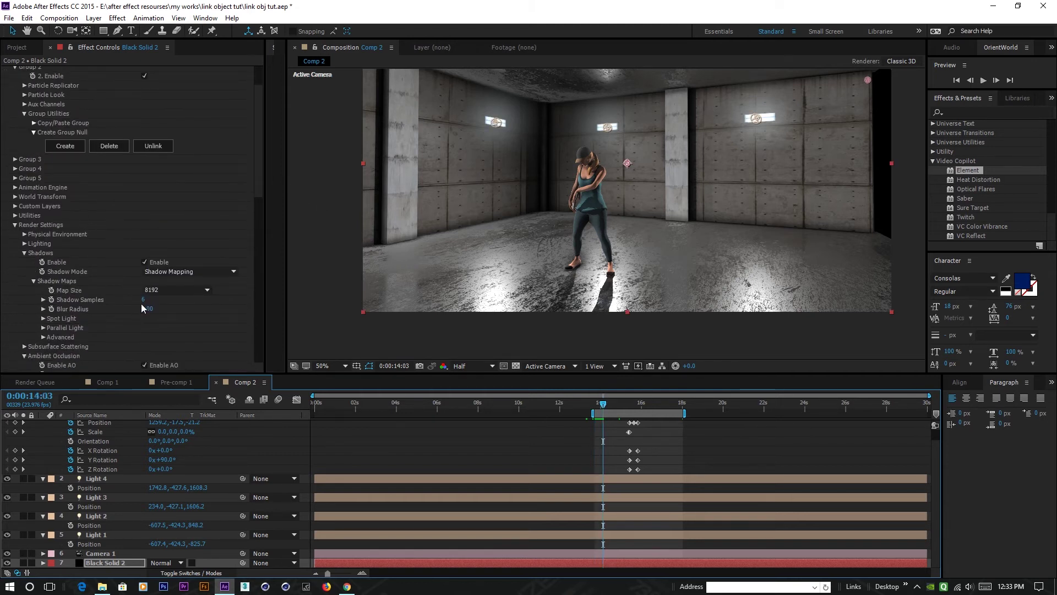
click(144, 262)
scroll(85, 259, down, 3)
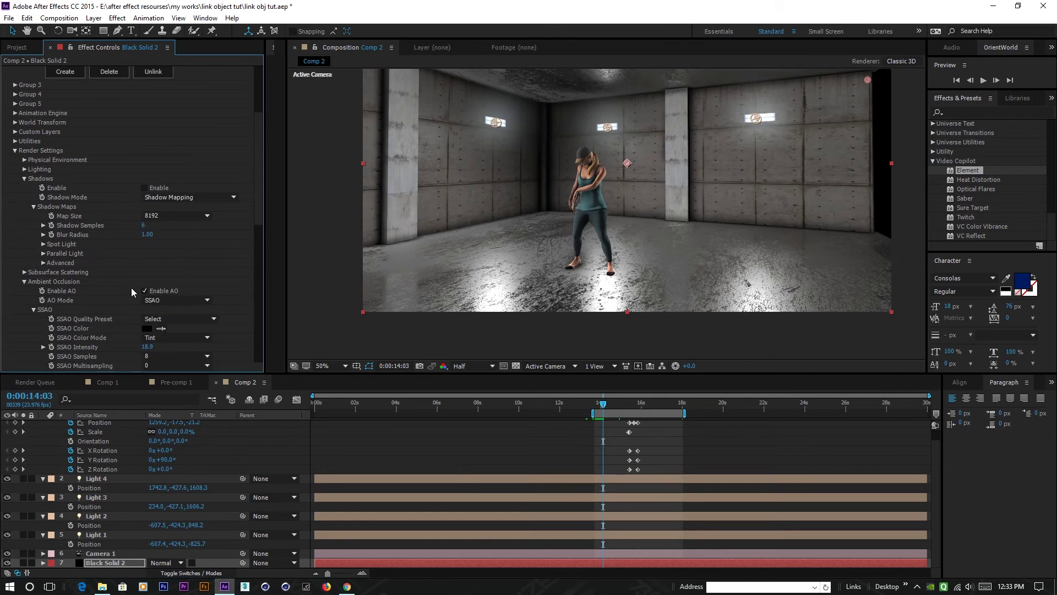
click(145, 291)
scroll(96, 303, down, 12)
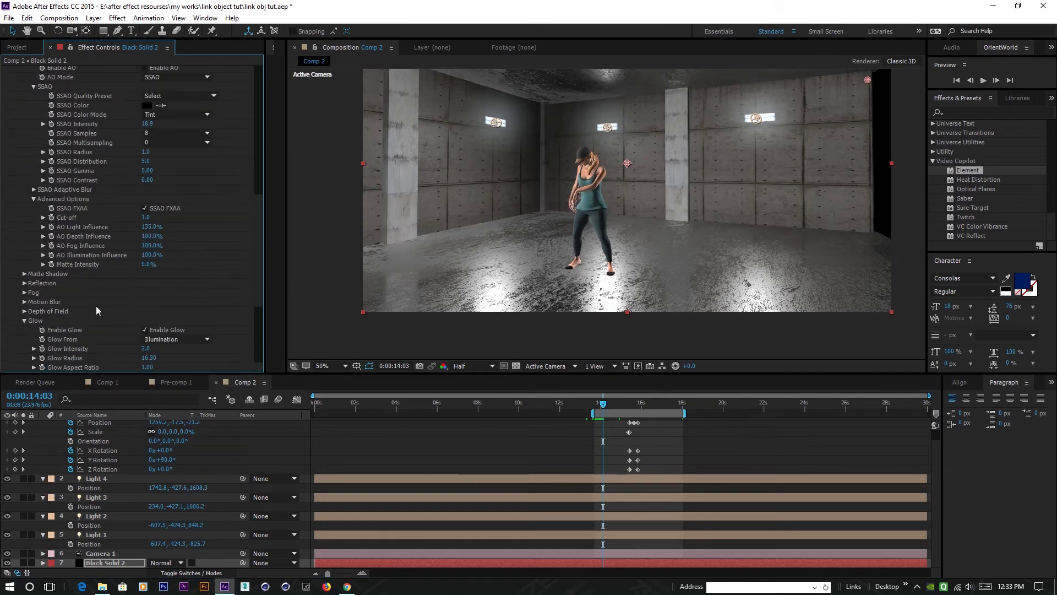
click(143, 256)
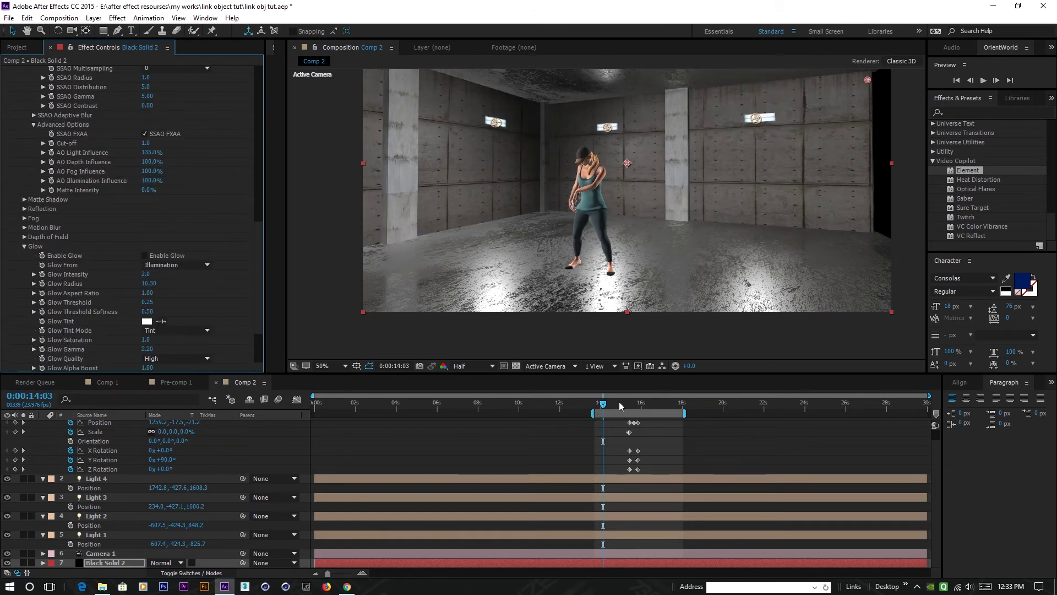
click(600, 405)
drag(601, 406, 597, 407)
key(space)
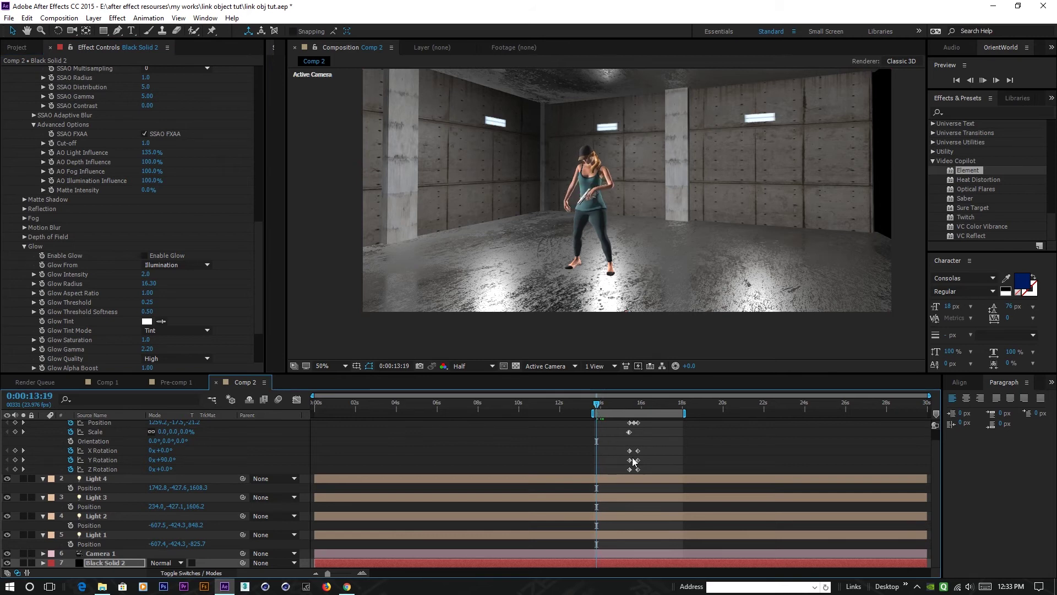
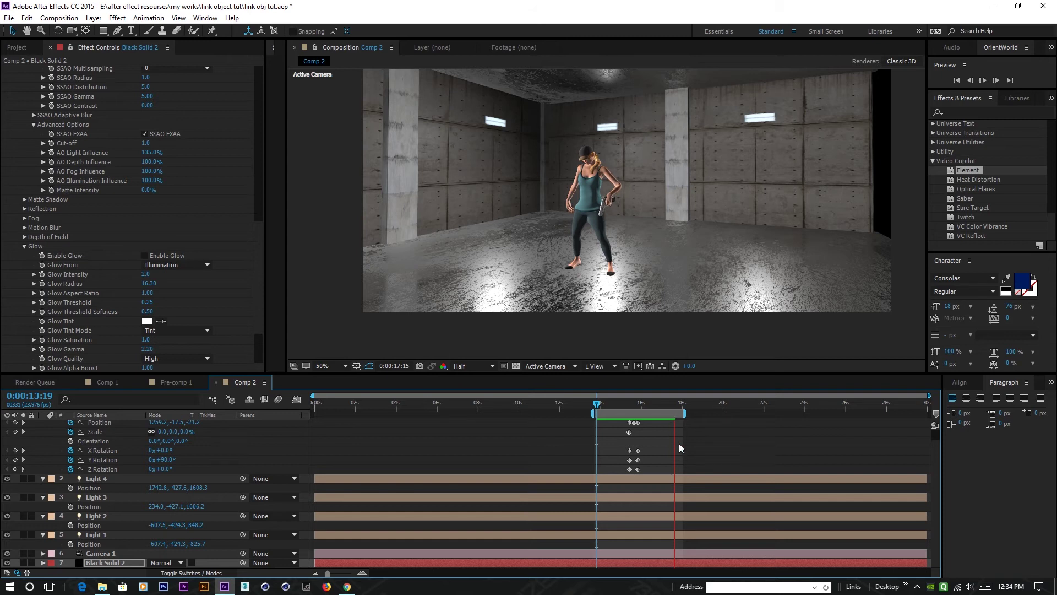
Pull the work area's end back to about 16 s and preview that section.
key(space)
drag(685, 414, 596, 413)
key(space)
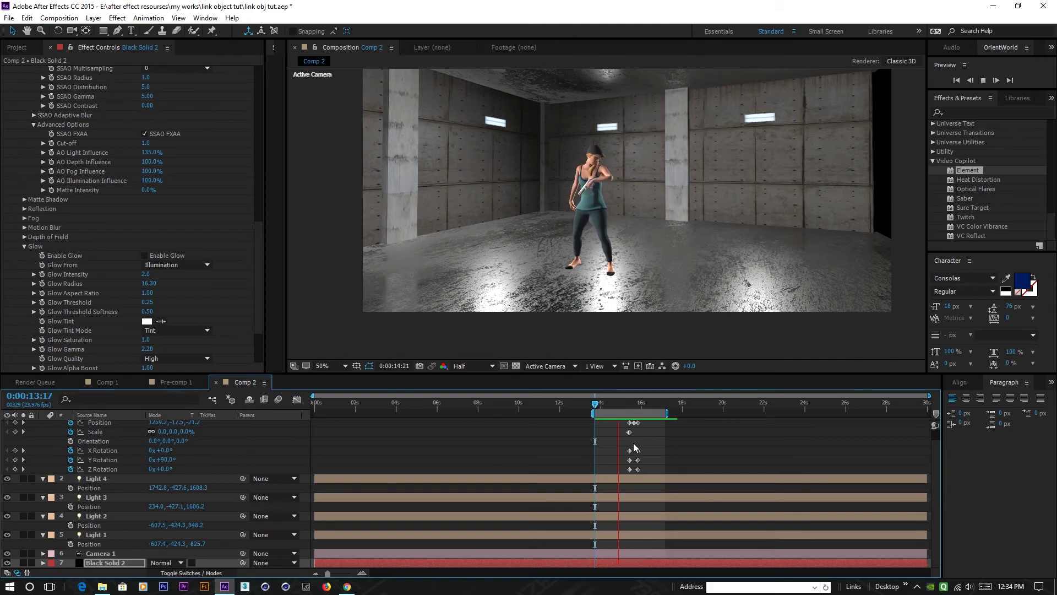
Try Trim Comp to Work Area, undo it, and zoom the timeline out to 30 seconds.
right_click(614, 413)
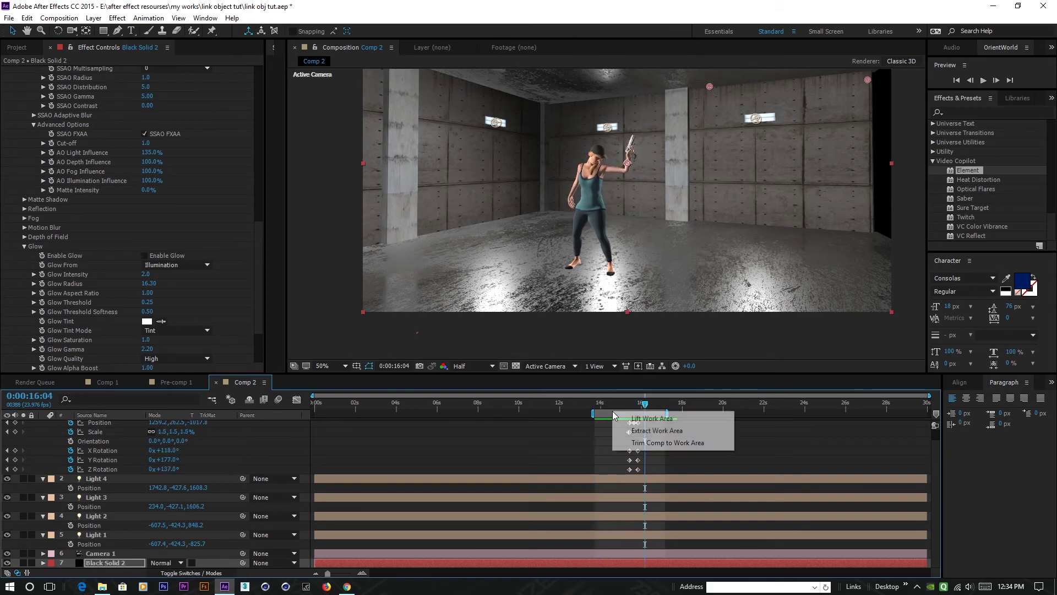
click(637, 444)
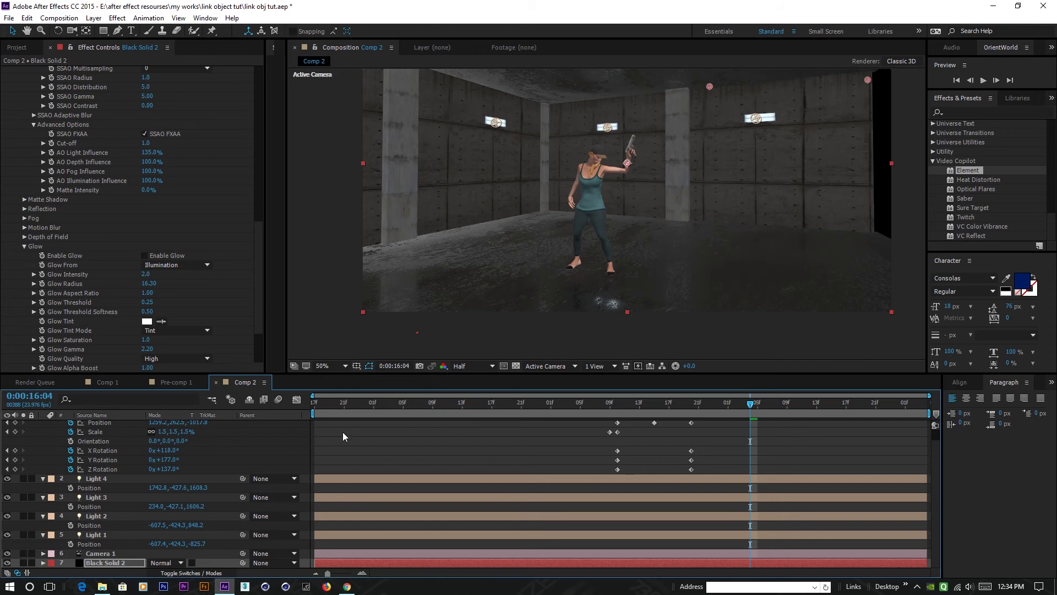
key(ctrl+z)
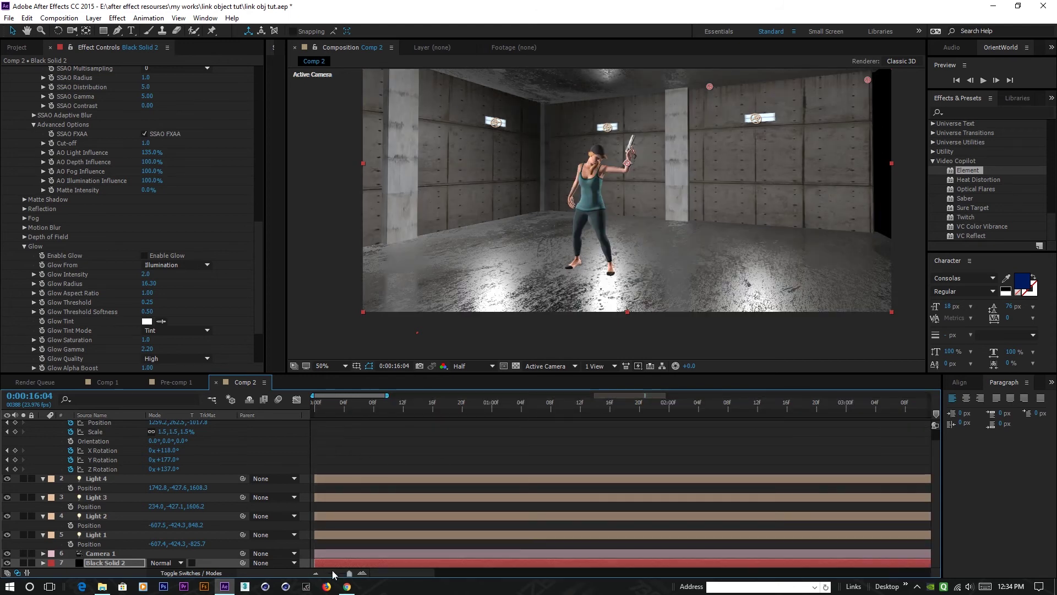
drag(348, 573, 314, 576)
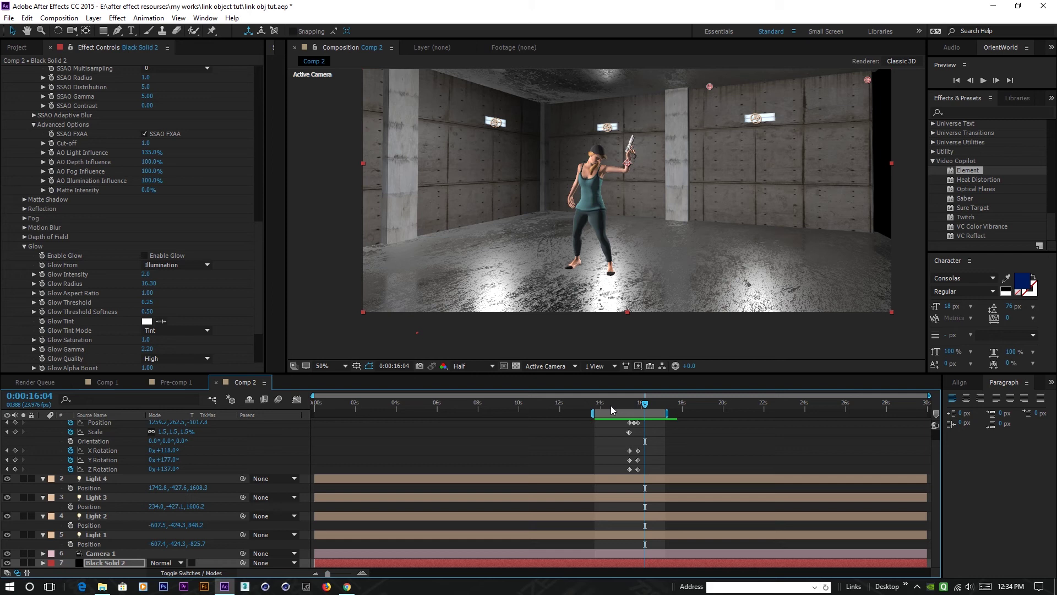
mouse_move(618, 408)
mouse_down()
mouse_move(606, 407)
mouse_move(636, 408)
mouse_move(606, 419)
mouse_up()
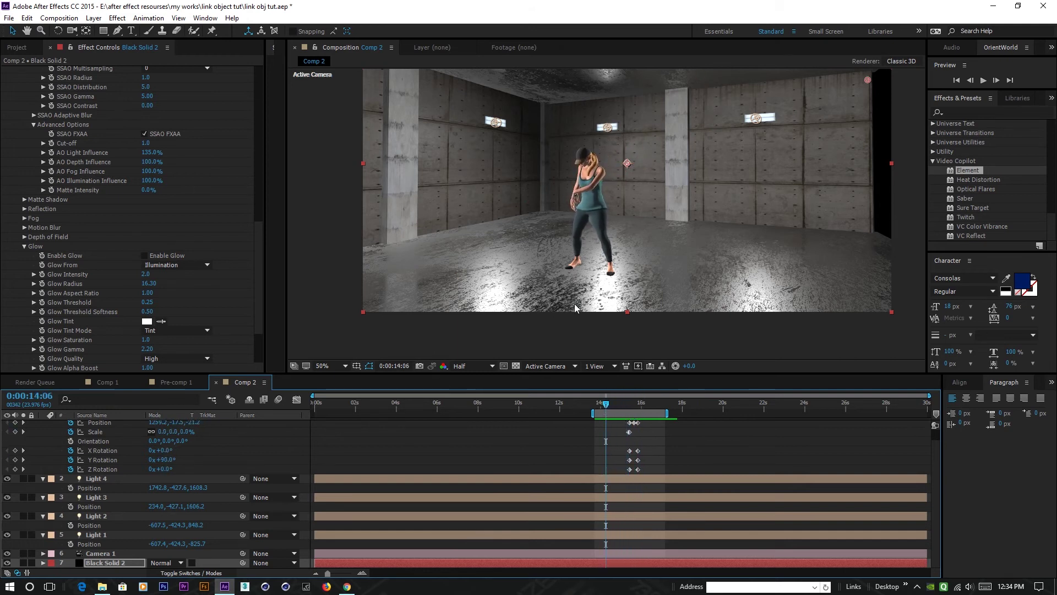
scroll(44, 506, up, 1)
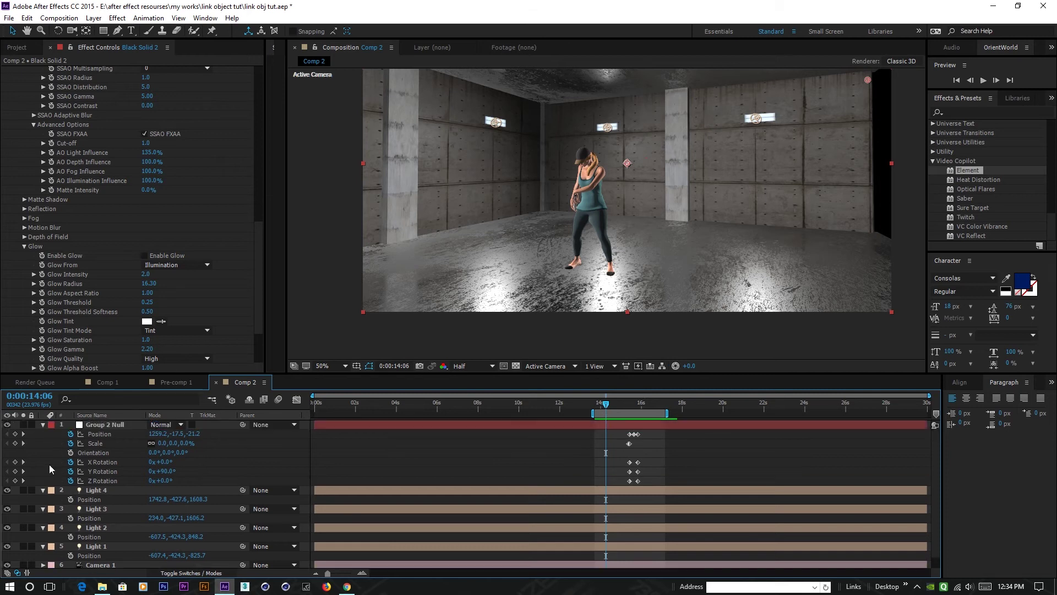
Collapse the expanded properties of Group 2 Null and Lights 1–4.
click(42, 425)
click(43, 472)
click(43, 454)
click(39, 468)
click(43, 472)
click(43, 434)
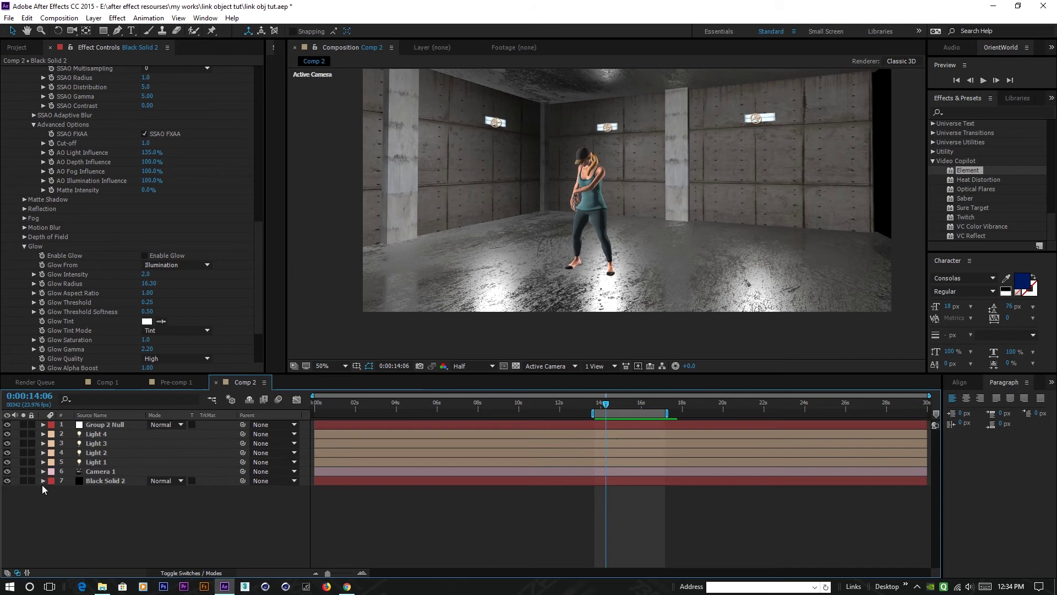
Preview the Muzzle_Flash_04.mov footage from the Project panel, checking its bright flash frame.
click(17, 47)
click(22, 178)
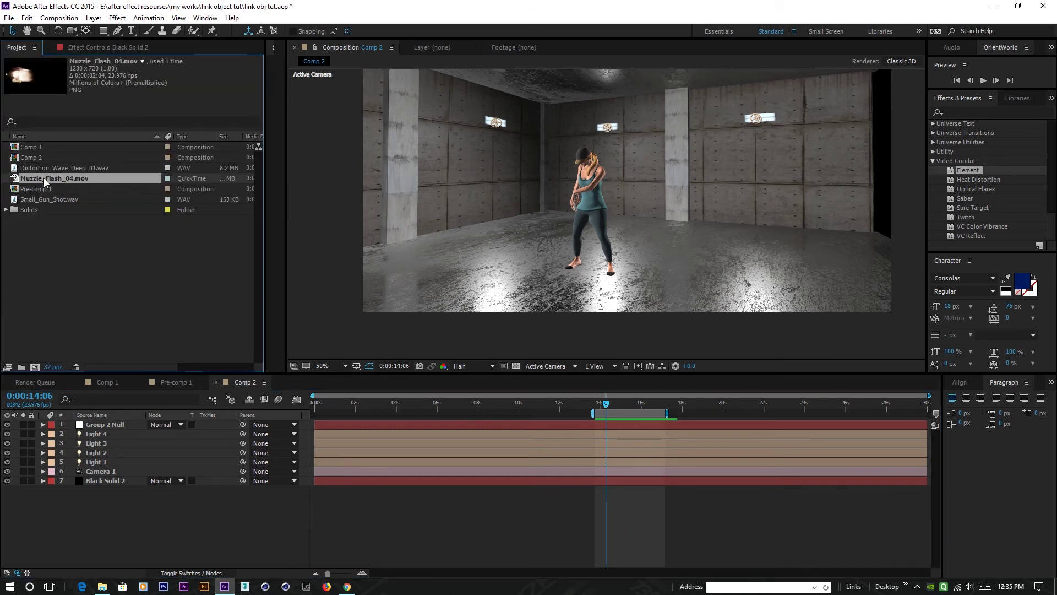
double_click(45, 177)
drag(343, 341, 329, 344)
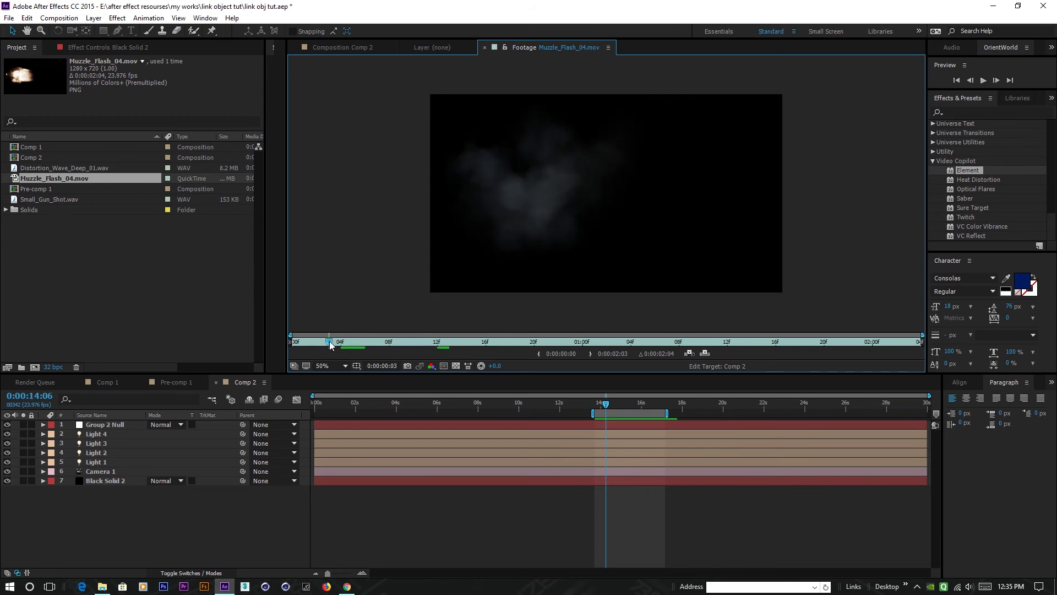
mouse_move(305, 346)
mouse_down()
mouse_move(321, 342)
mouse_move(289, 346)
mouse_up()
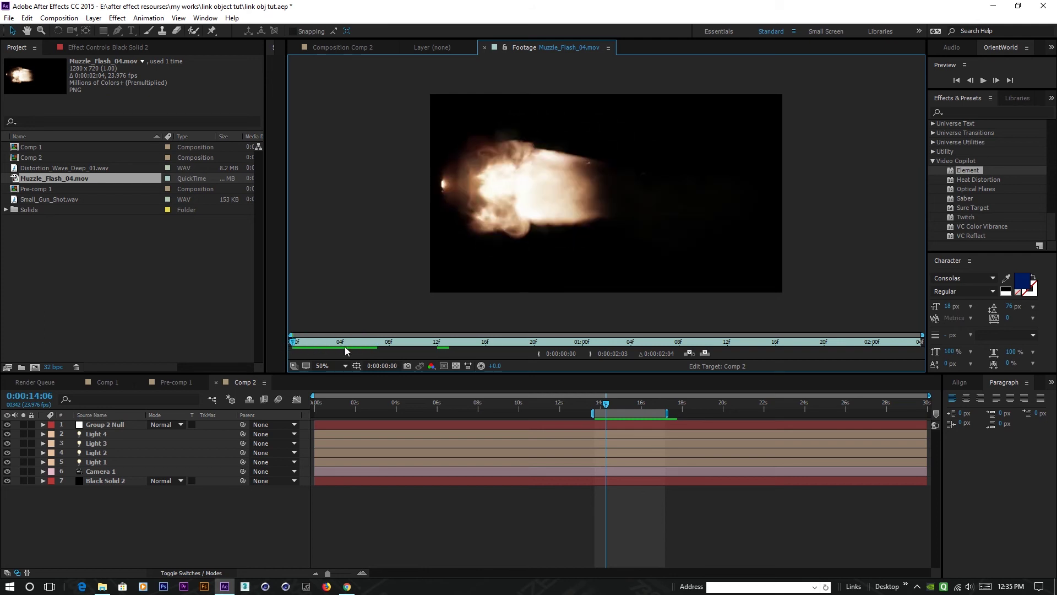
Add Muzzle_Flash_04.mov to Comp 2 and slide it to start at the firing frame.
click(367, 48)
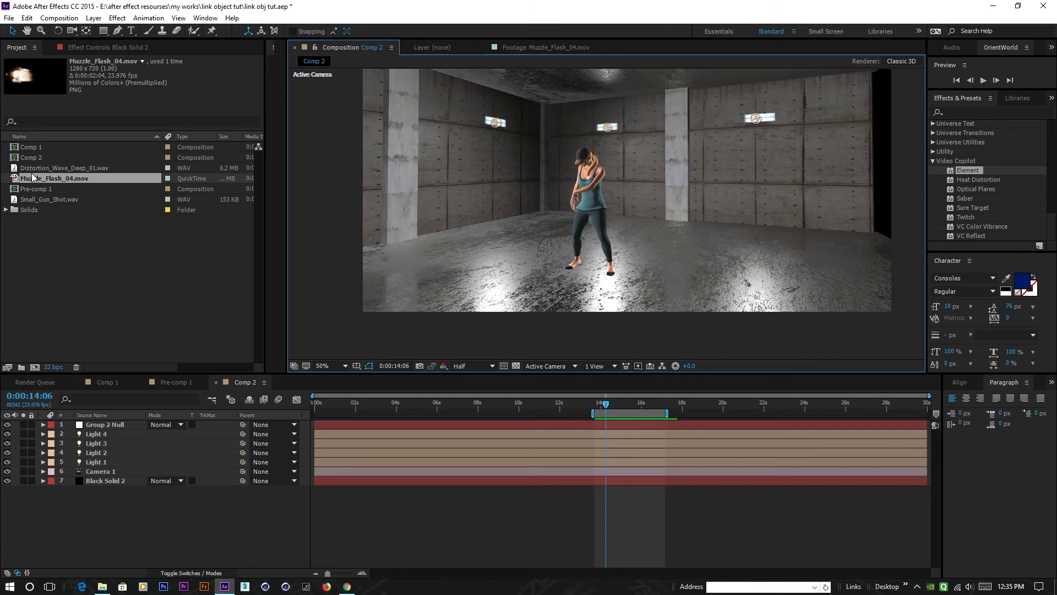
drag(32, 181, 122, 437)
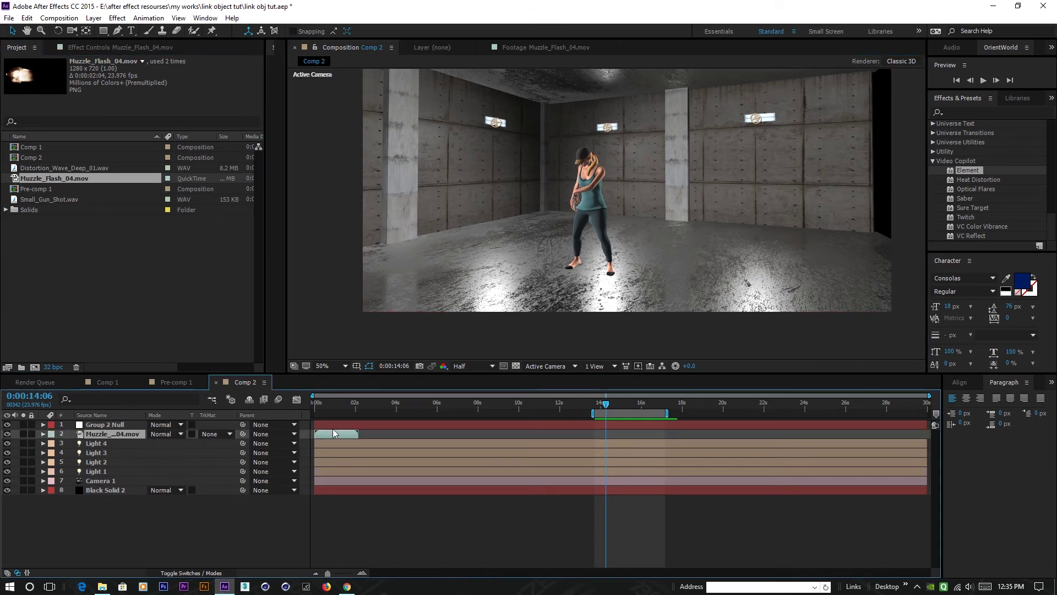
key(bracketleft)
key(bracketleft)
drag(605, 404, 652, 435)
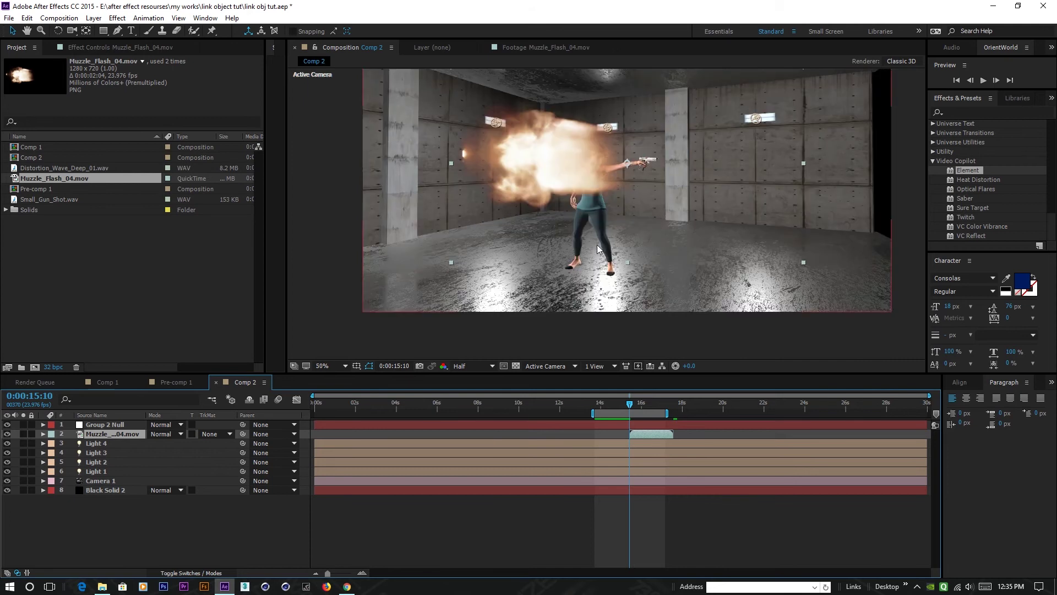
Use the Pan Behind tool to move the muzzle flash's anchor point to its left edge.
click(85, 32)
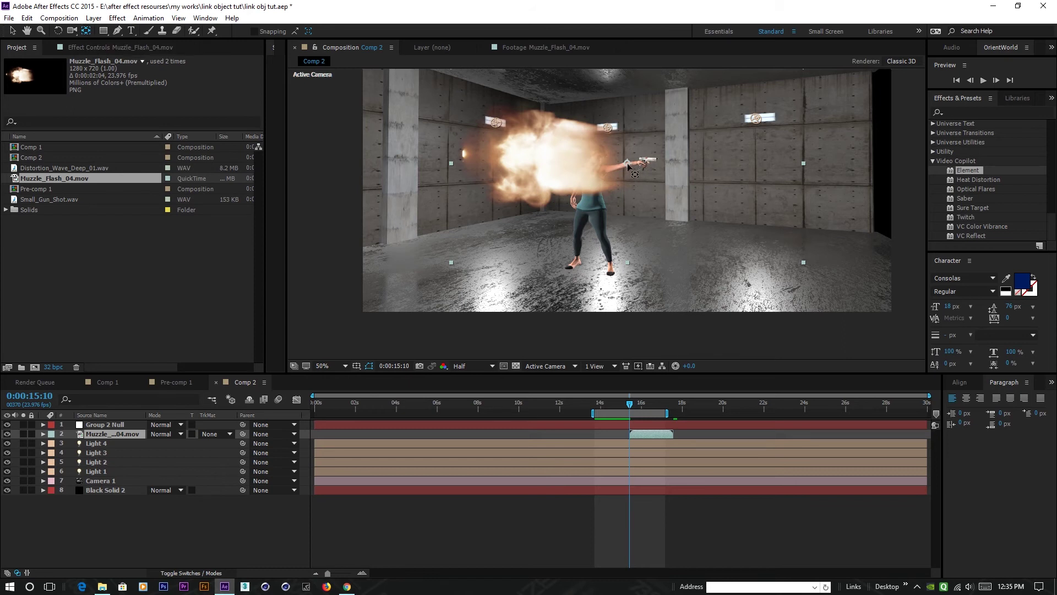
mouse_move(628, 164)
mouse_down()
mouse_move(515, 168)
mouse_move(460, 155)
mouse_up()
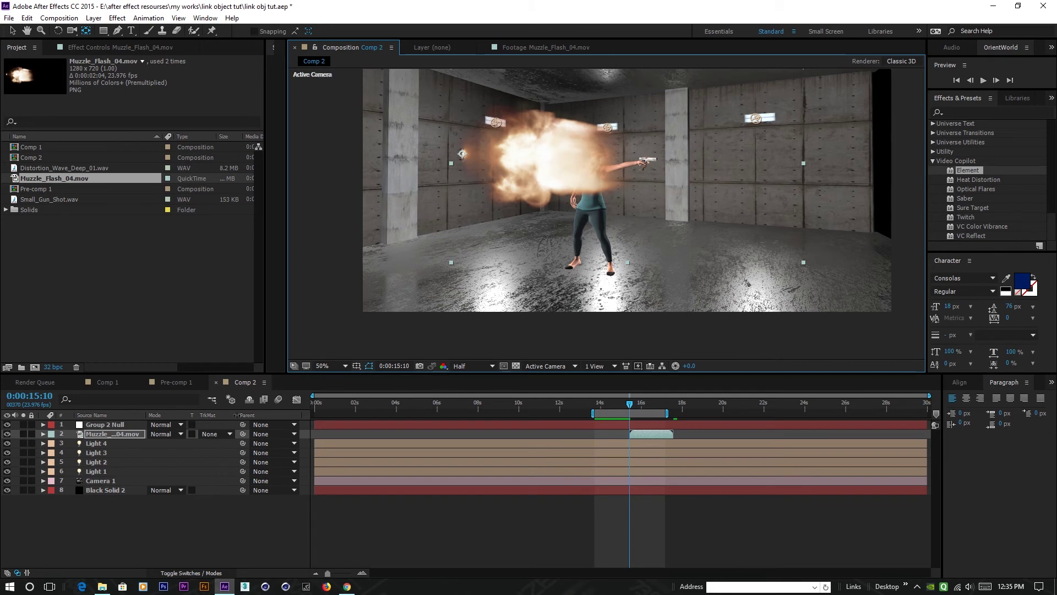
Enable the 3D layer switch on the Muzzle_Flash_04.mov layer.
click(135, 542)
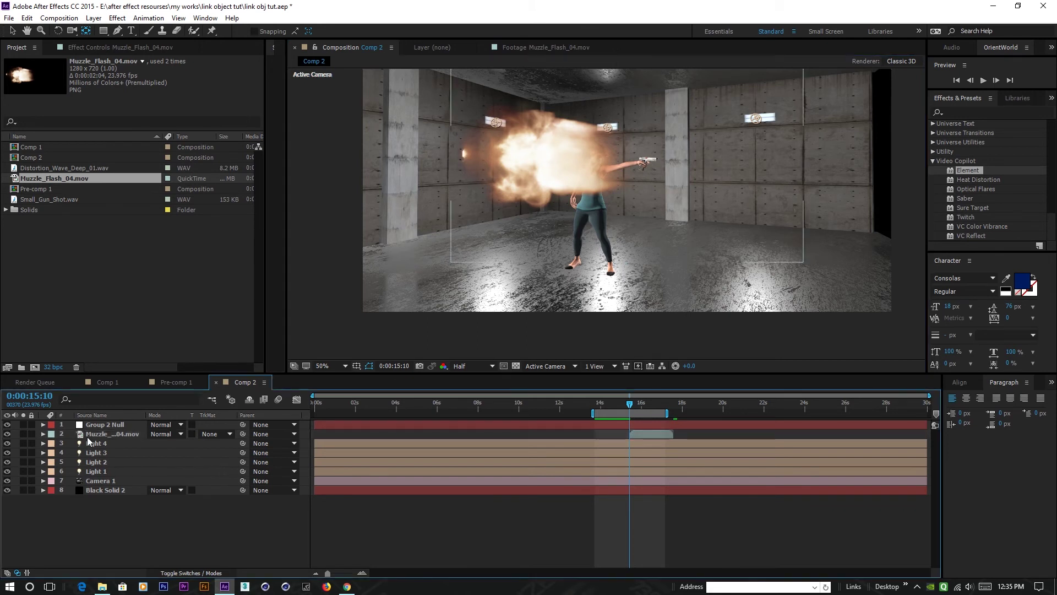
click(95, 434)
click(187, 573)
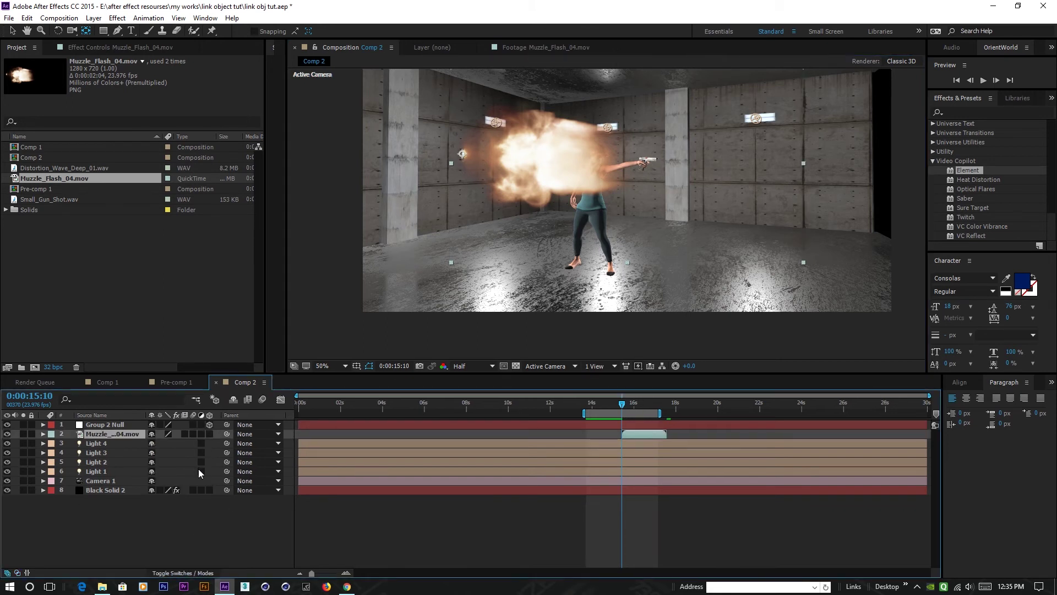
click(209, 434)
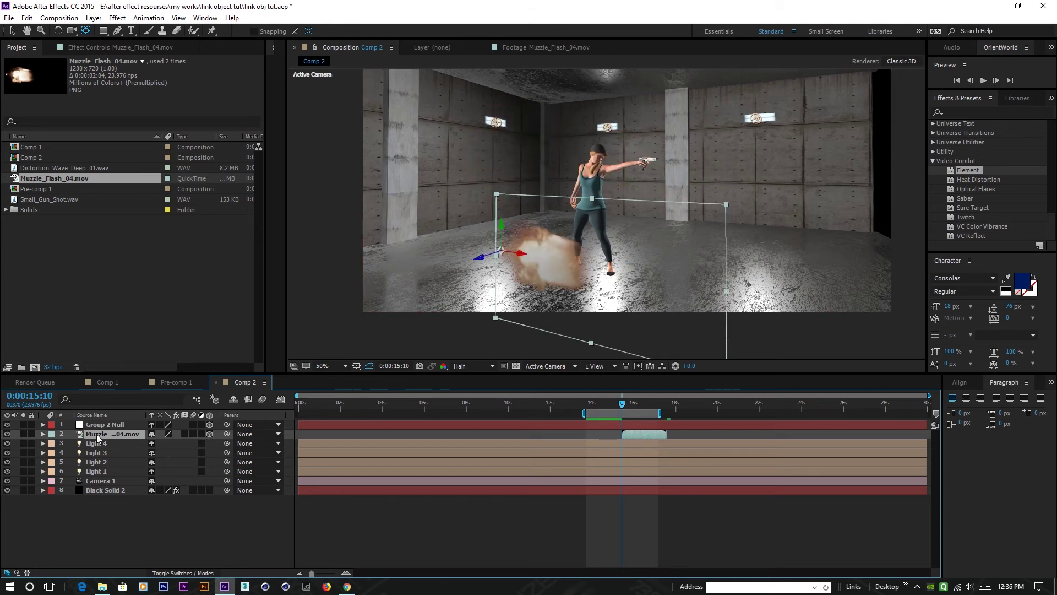
Set the muzzle flash's Accepts Lights option to Off and zoom the comp view out.
key(a)
key(a)
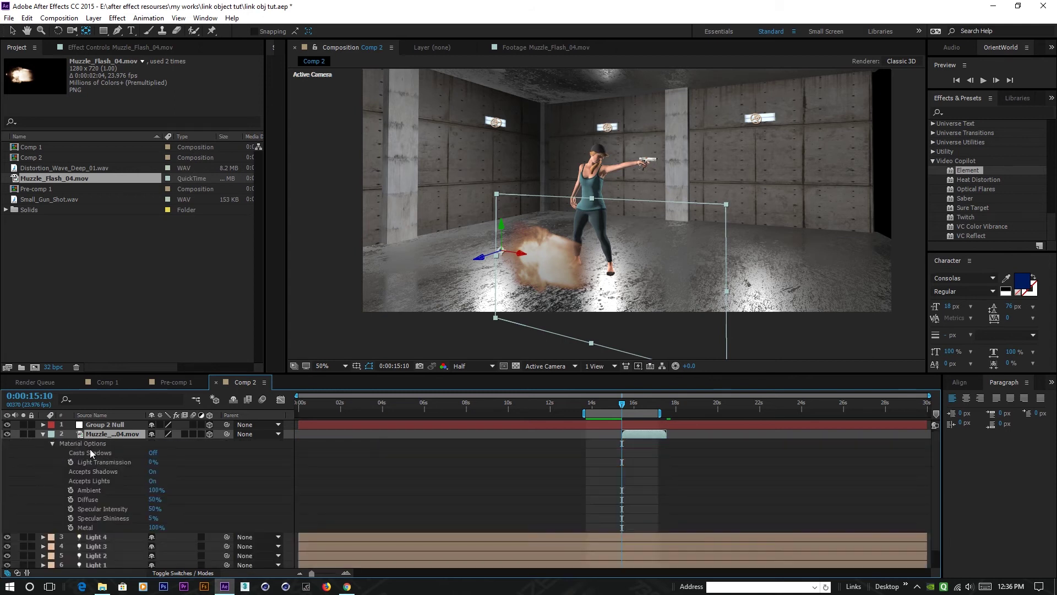
click(152, 481)
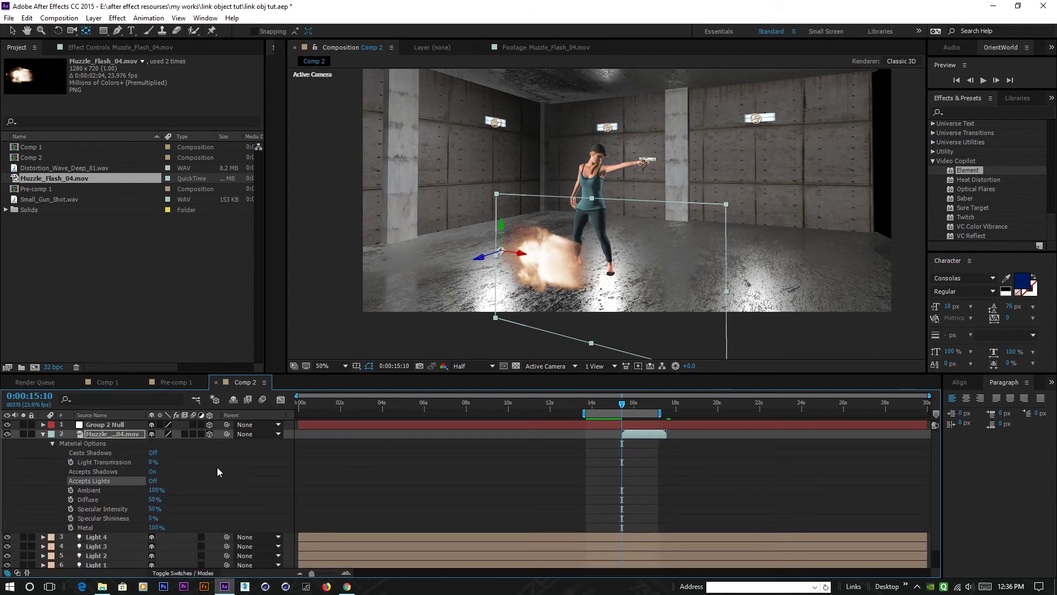
click(43, 434)
click(12, 31)
key(comma)
scroll(551, 267, up, 2)
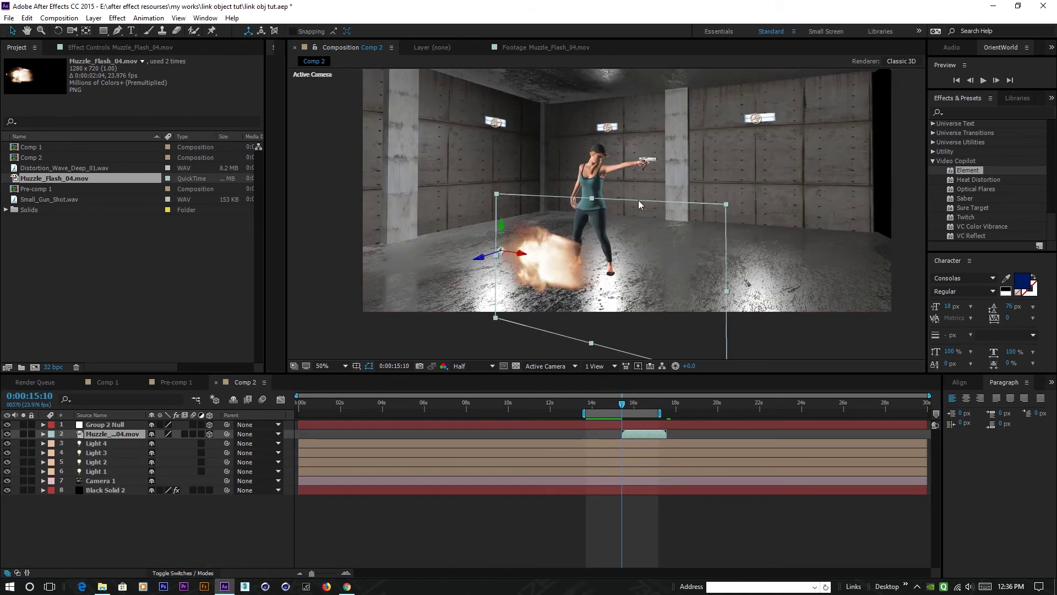
scroll(639, 200, up, 4)
key(v)
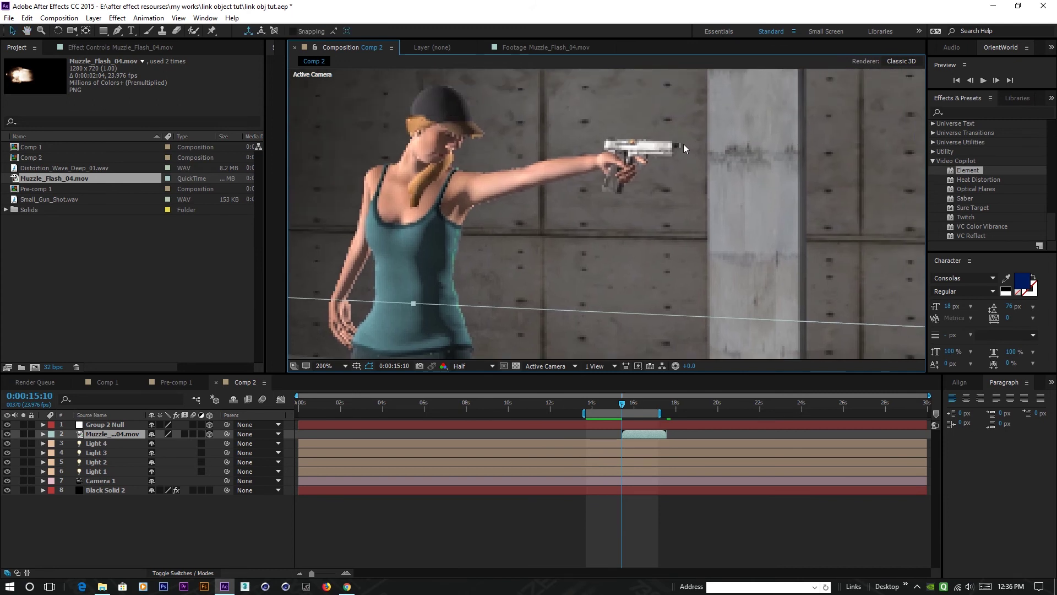
Create a 3D null, Element Position 1, at the gun tip using Element's utilities.
click(98, 489)
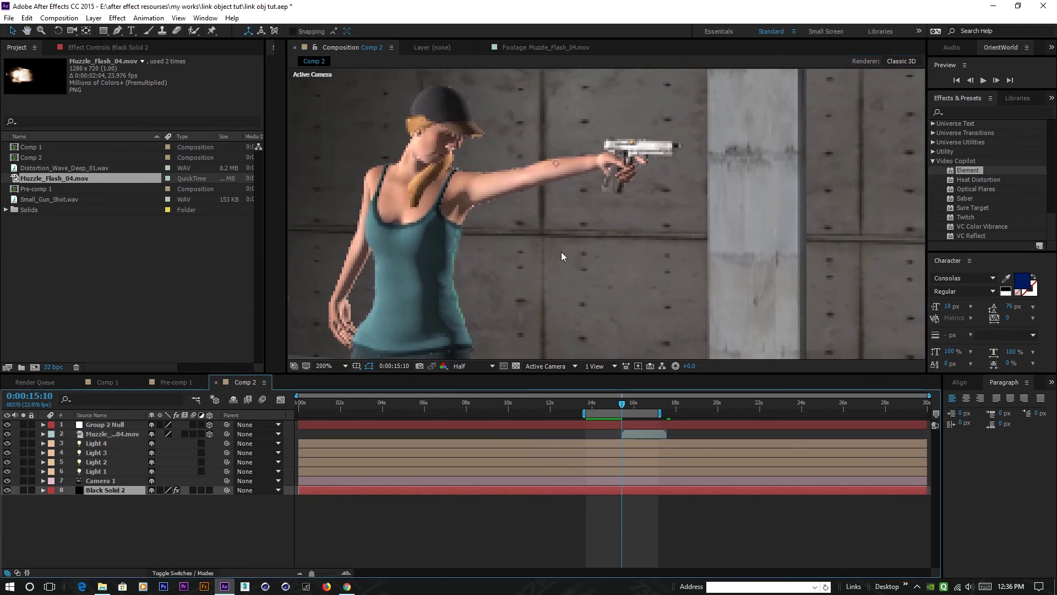
click(95, 46)
scroll(79, 227, down, 3)
scroll(79, 228, up, 2)
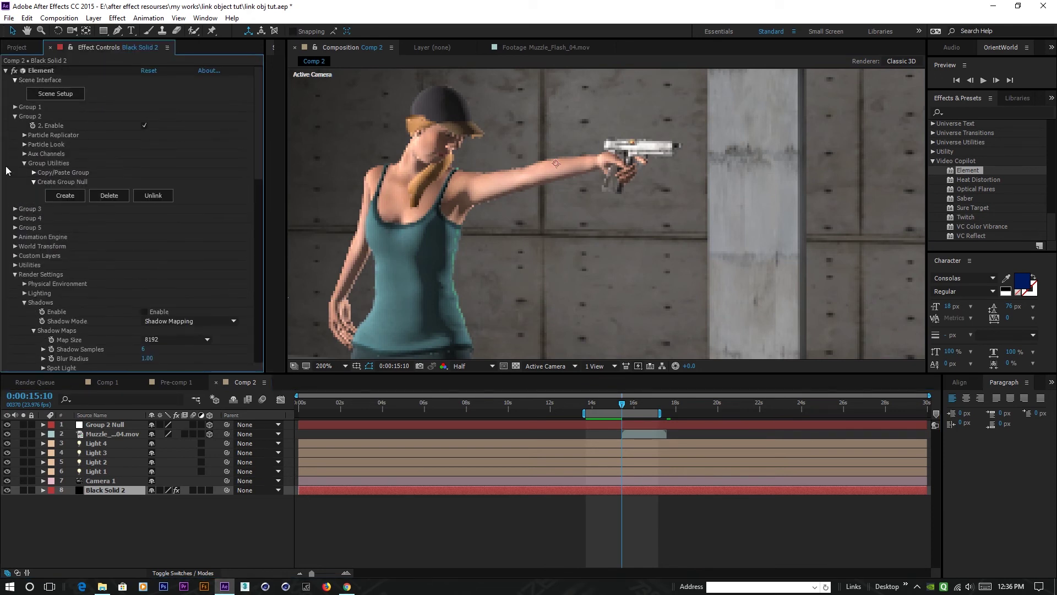
click(15, 265)
scroll(33, 259, down, 2)
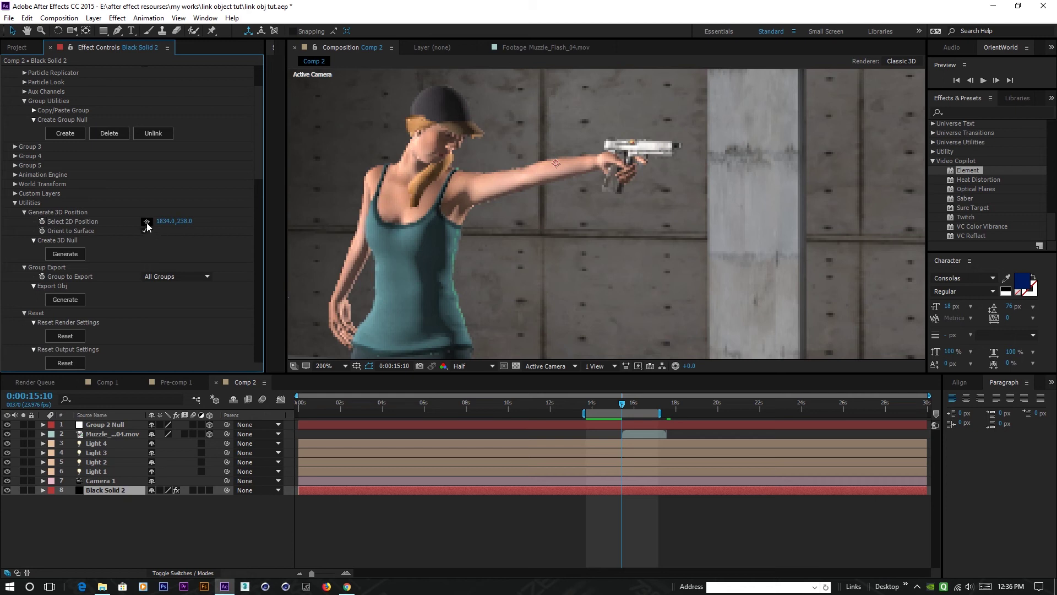
click(678, 145)
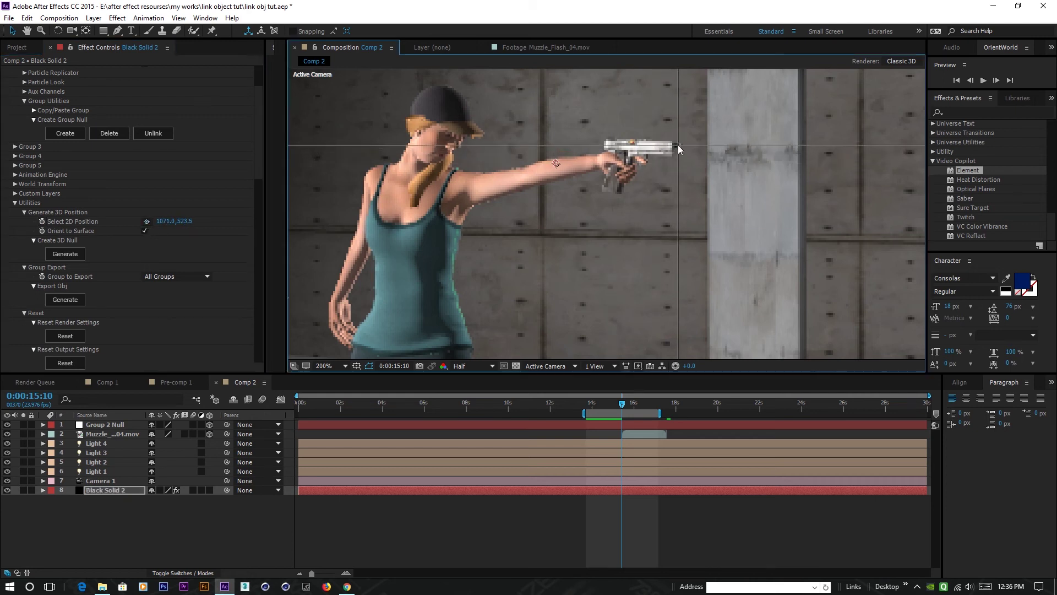
click(66, 255)
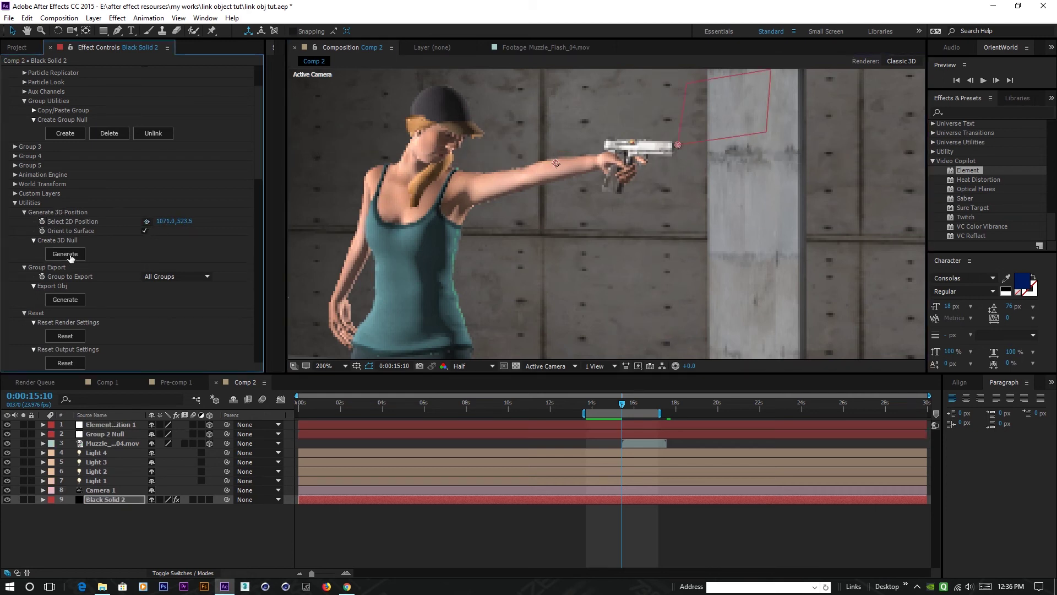
Paste Element Position 1's position (1316.0, -13.3, -35.4) onto the muzzle flash layer.
click(92, 425)
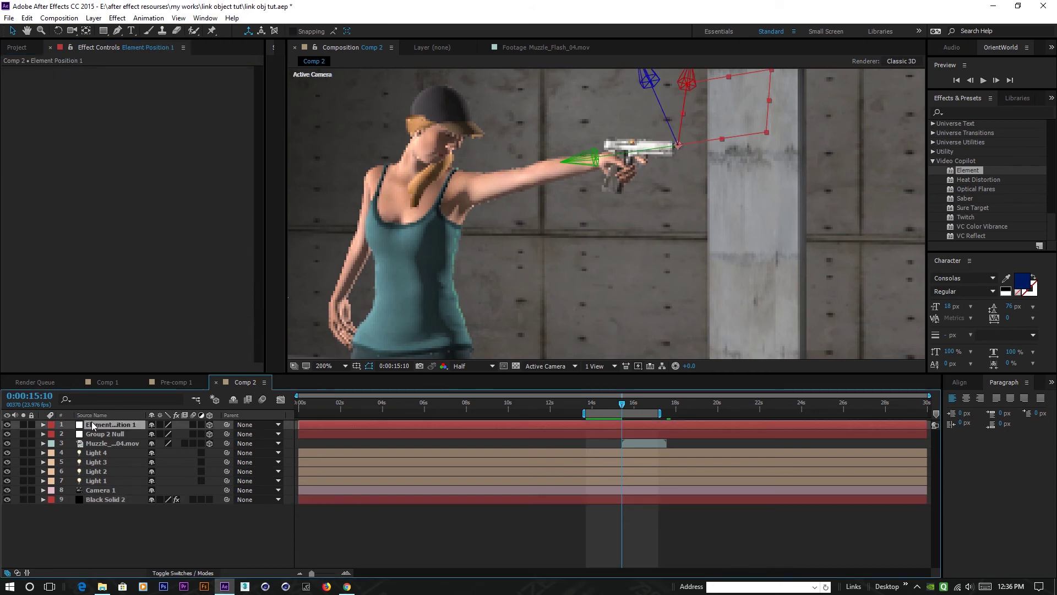
key(p)
click(89, 434)
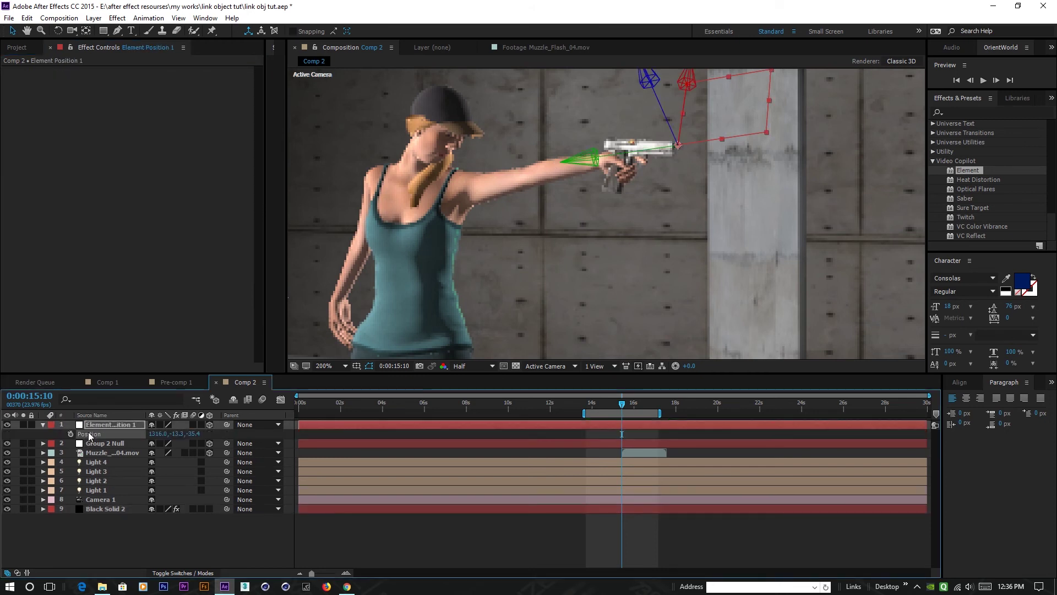
click(103, 452)
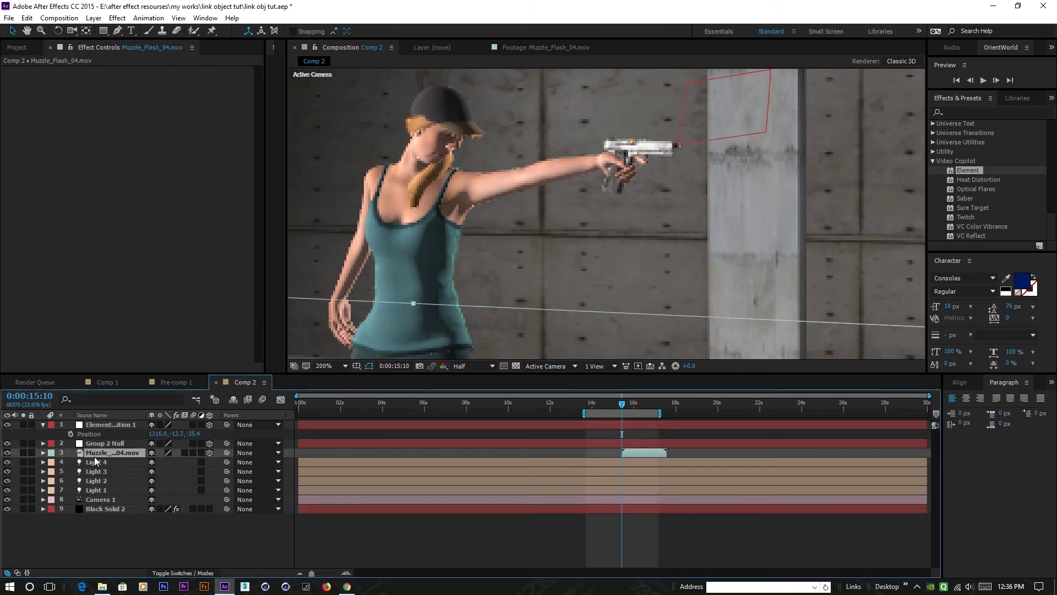
key(p)
click(88, 464)
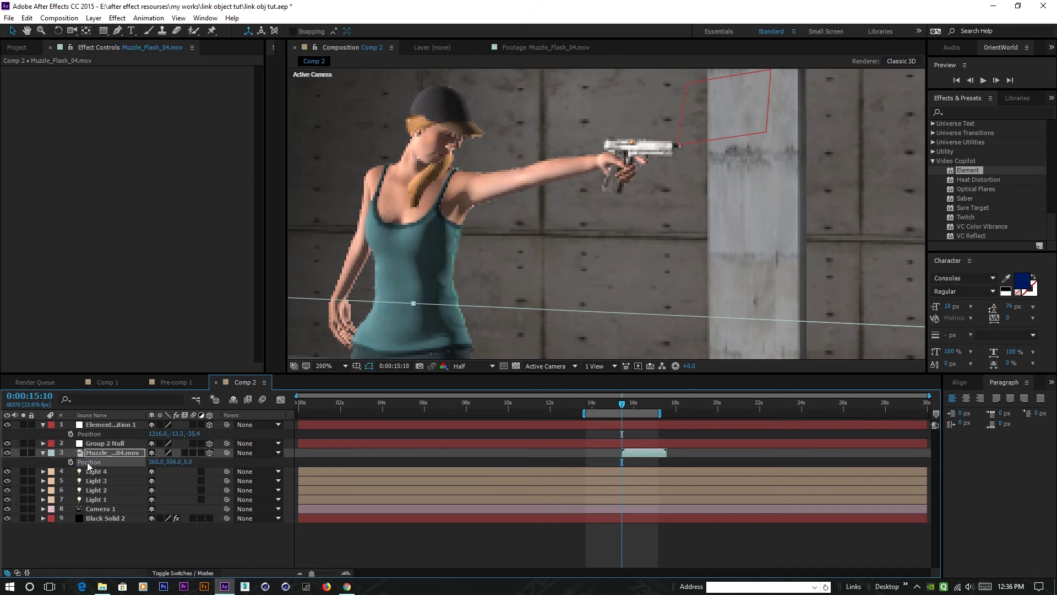
key(ctrl+v)
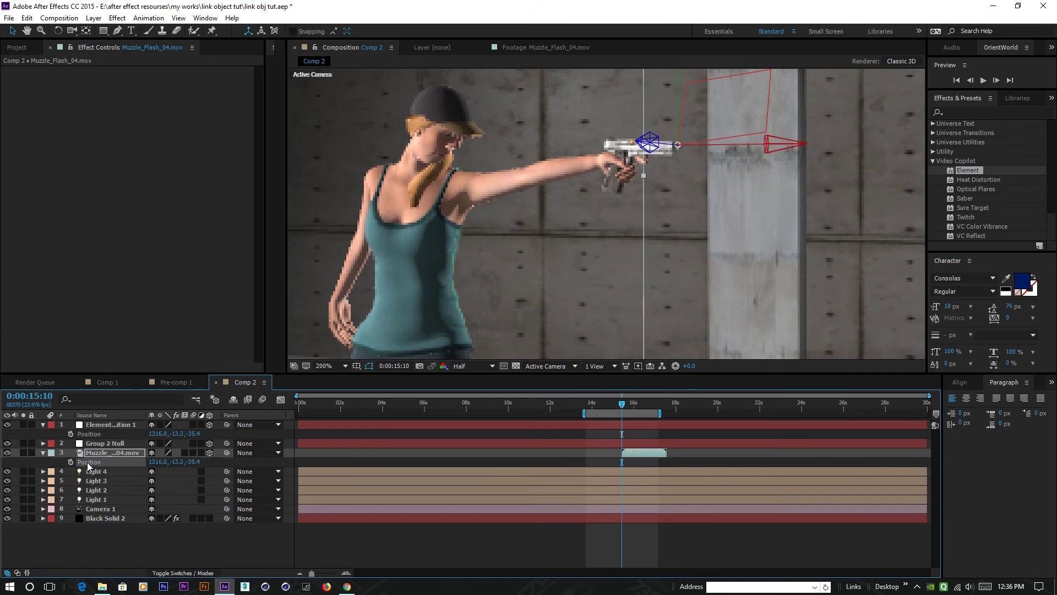
scroll(507, 263, down, 4)
scroll(676, 256, up, 4)
Scale the Muzzle_Flash_04.mov layer down to 16%.
scroll(578, 227, down, 4)
scroll(726, 228, up, 2)
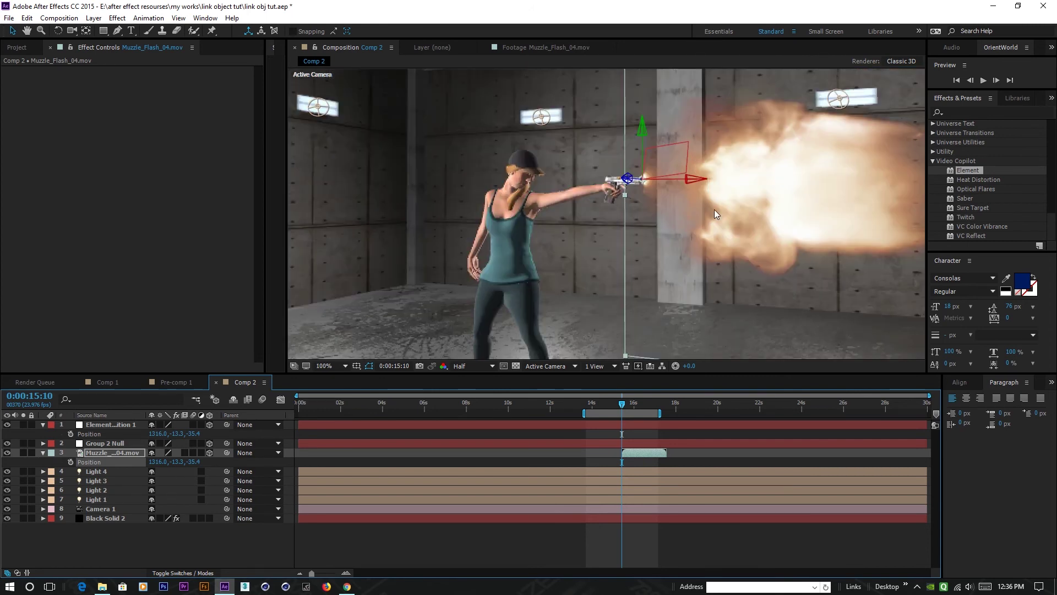
click(98, 452)
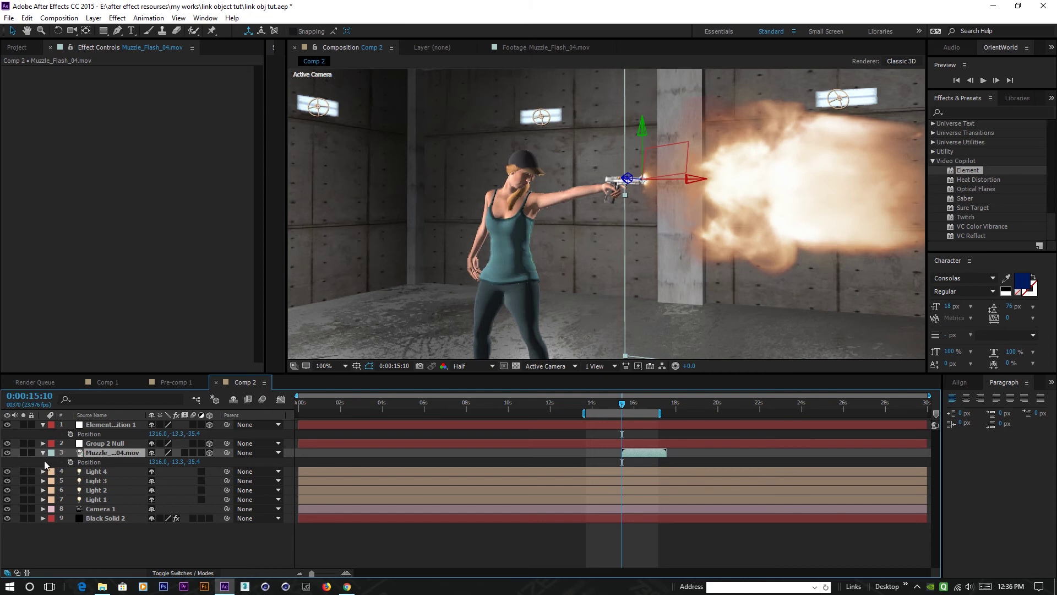
key(s)
drag(168, 463, 136, 477)
Zoom the view to 200% and preview the gun firing from 15:03.
click(175, 549)
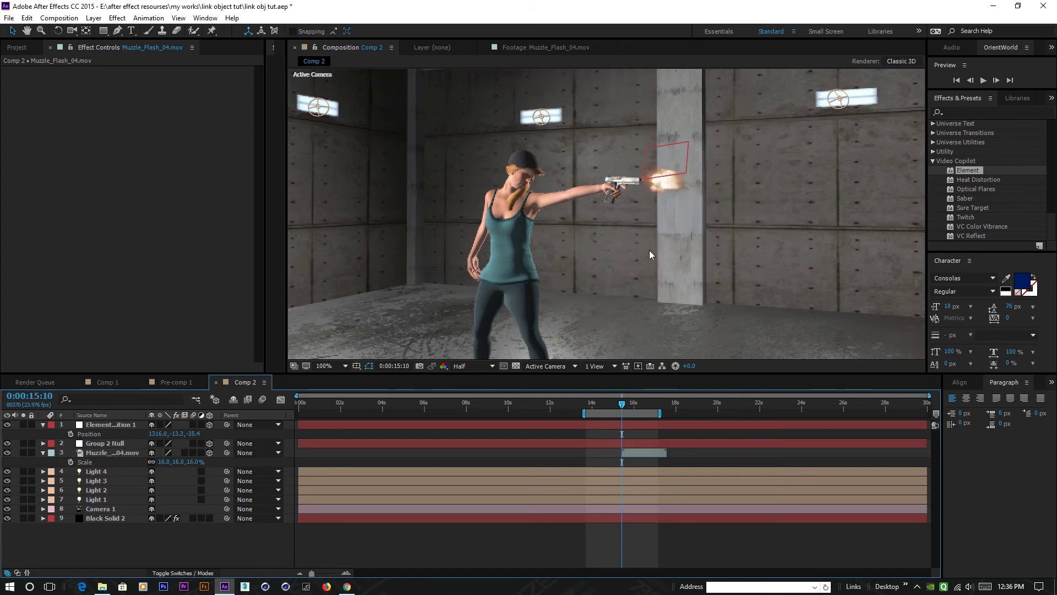
key(period)
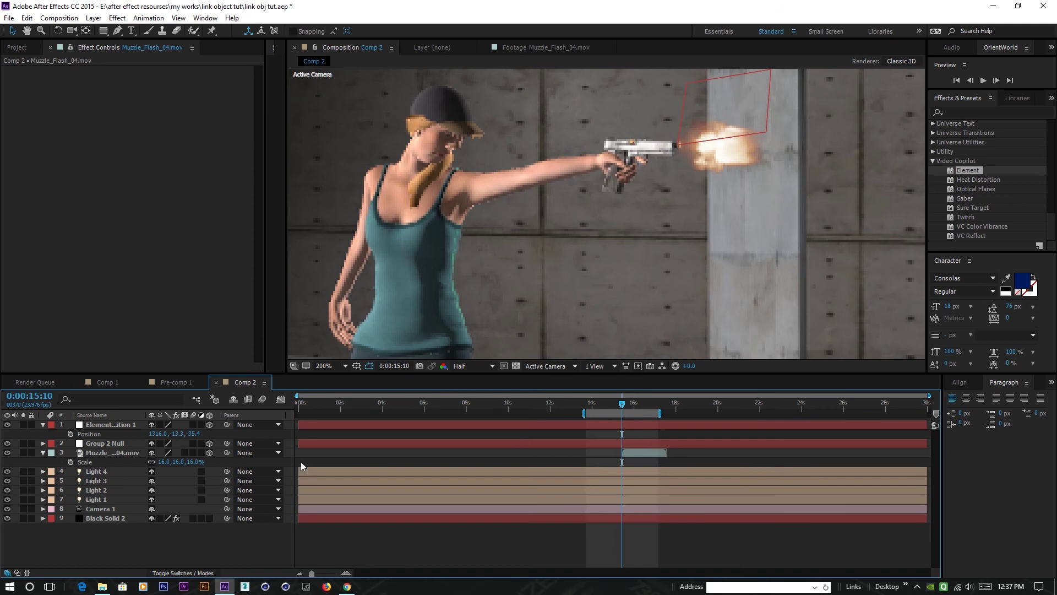
drag(621, 403, 615, 404)
key(space)
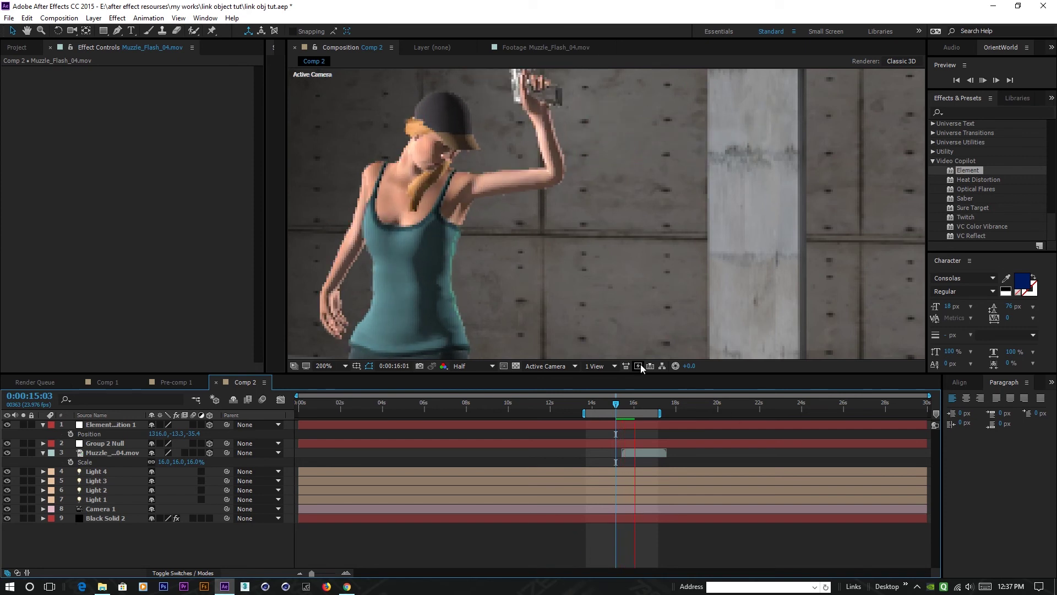
scroll(670, 222, down, 2)
drag(634, 406, 622, 417)
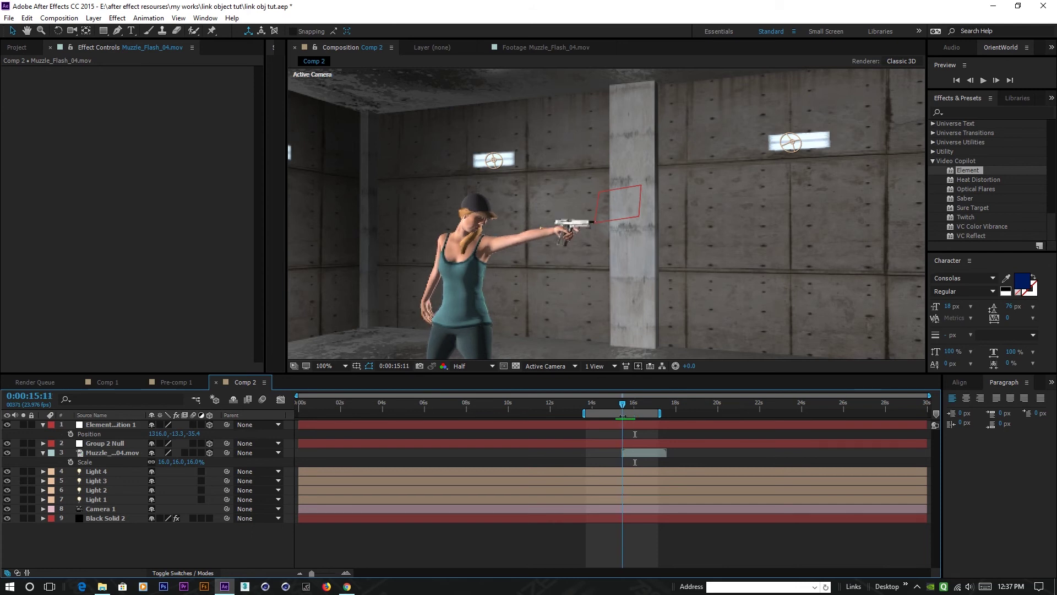
scroll(604, 286, down, 2)
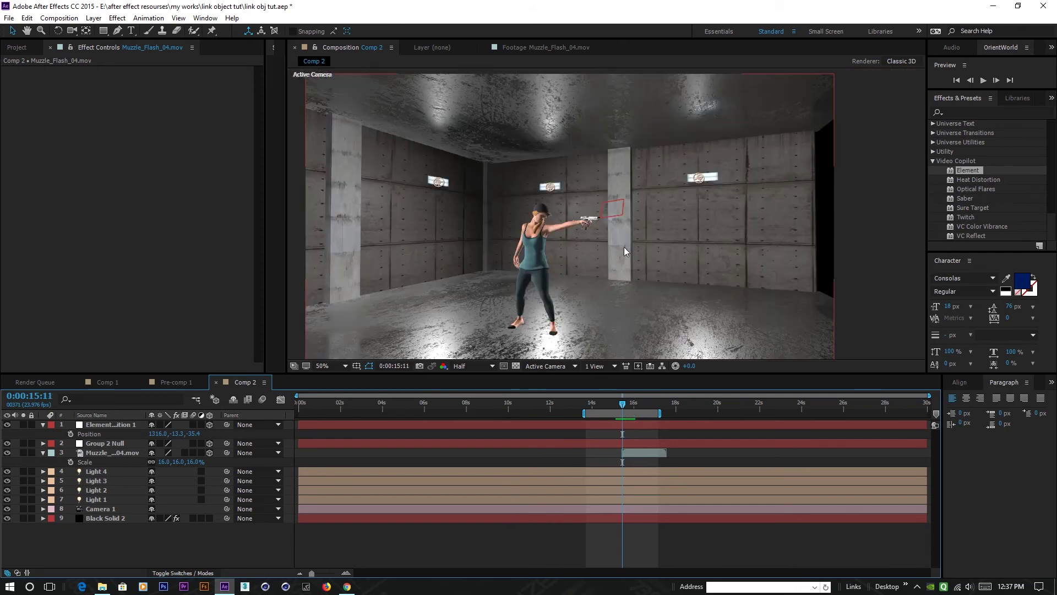
scroll(624, 247, up, 2)
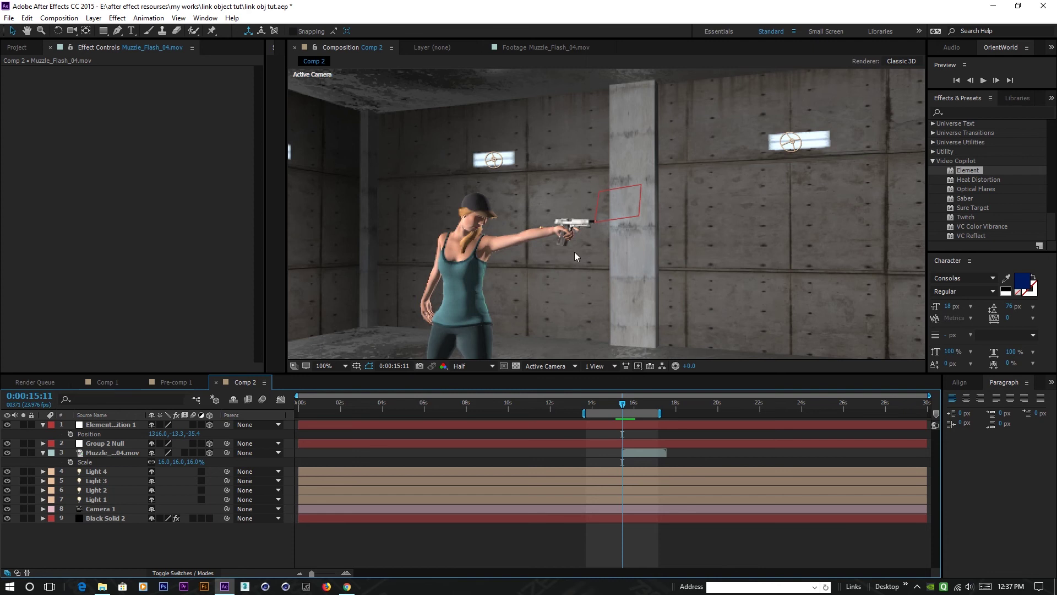
click(596, 217)
scroll(604, 219, up, 1)
drag(621, 404, 619, 404)
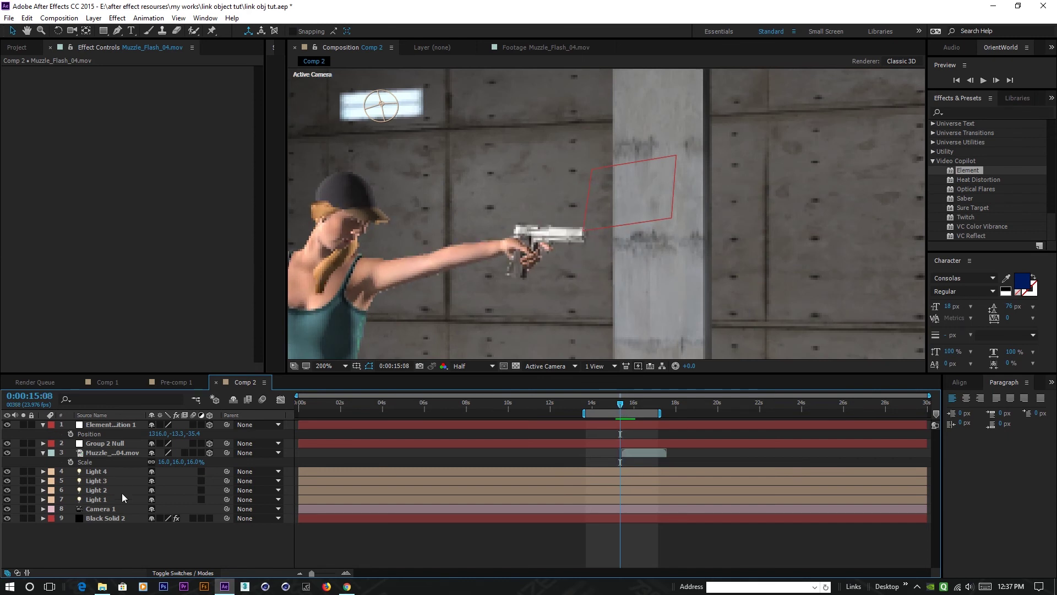
click(94, 17)
mouse_move(143, 31)
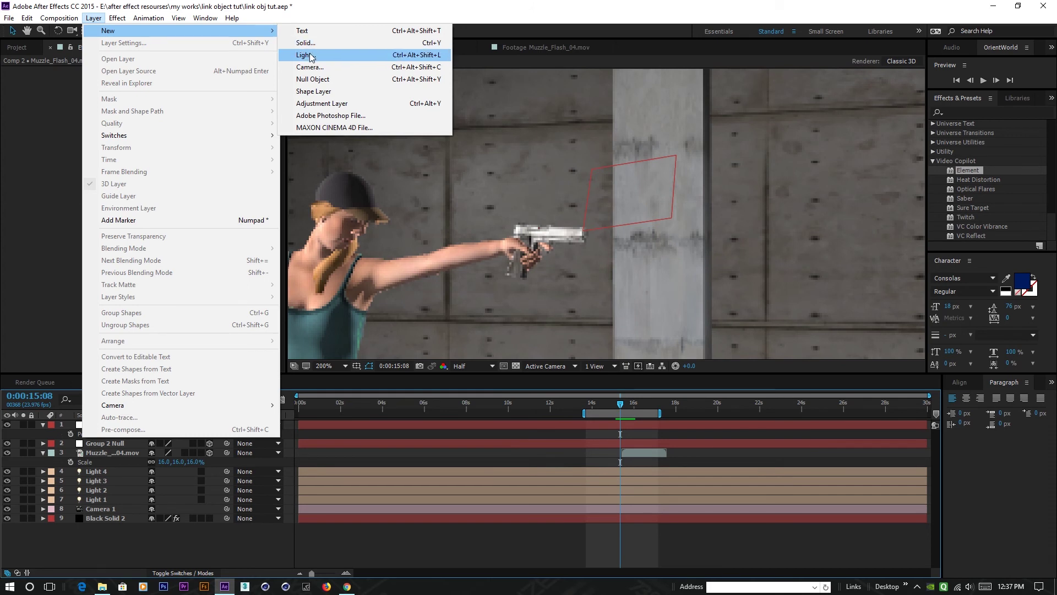
Try a point light in the new light dialog, cancel, and go to the 15:10 firing frame.
click(311, 56)
click(198, 143)
click(204, 180)
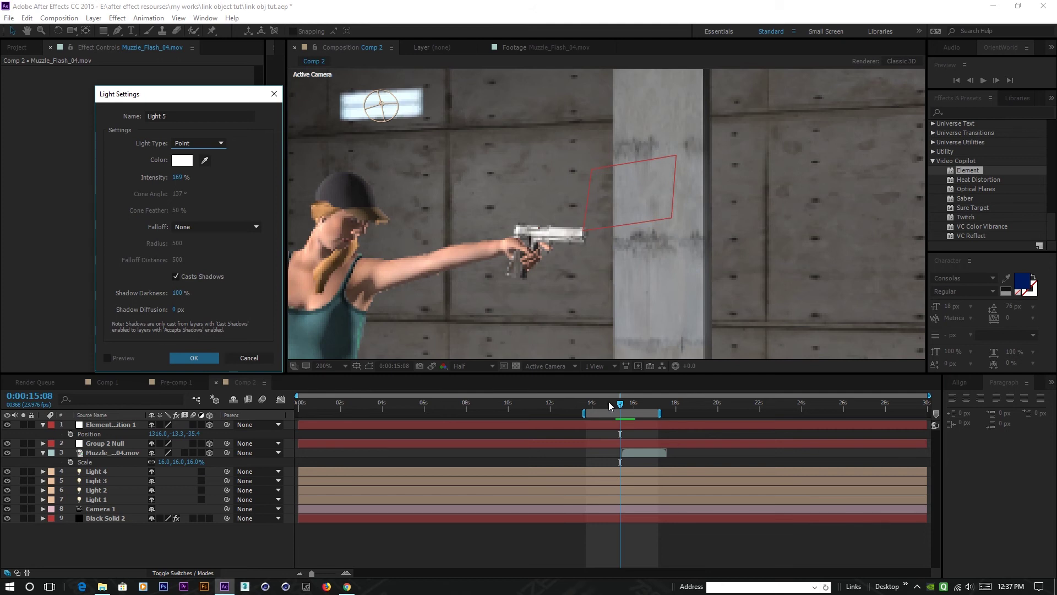
click(242, 358)
drag(623, 404, 623, 404)
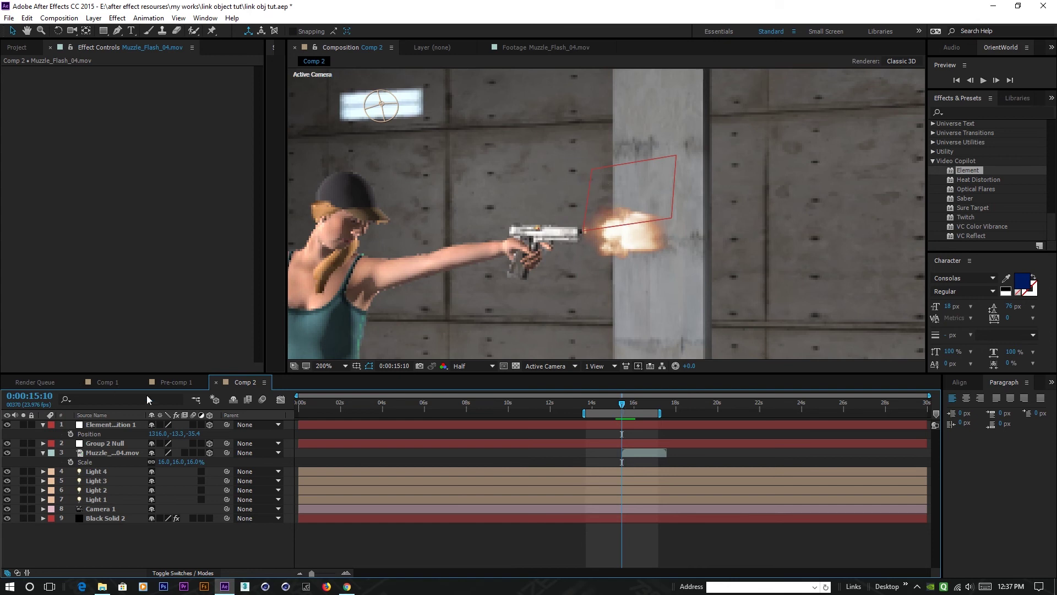
Create Light 5 with its colour sampled as peach from the muzzle flash.
click(93, 473)
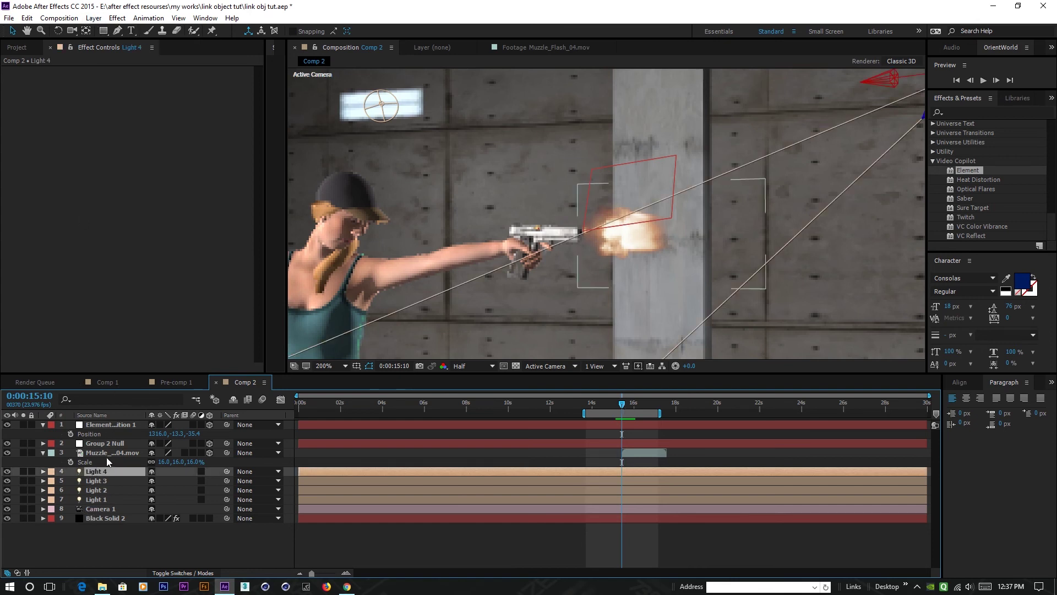
click(93, 18)
mouse_move(107, 32)
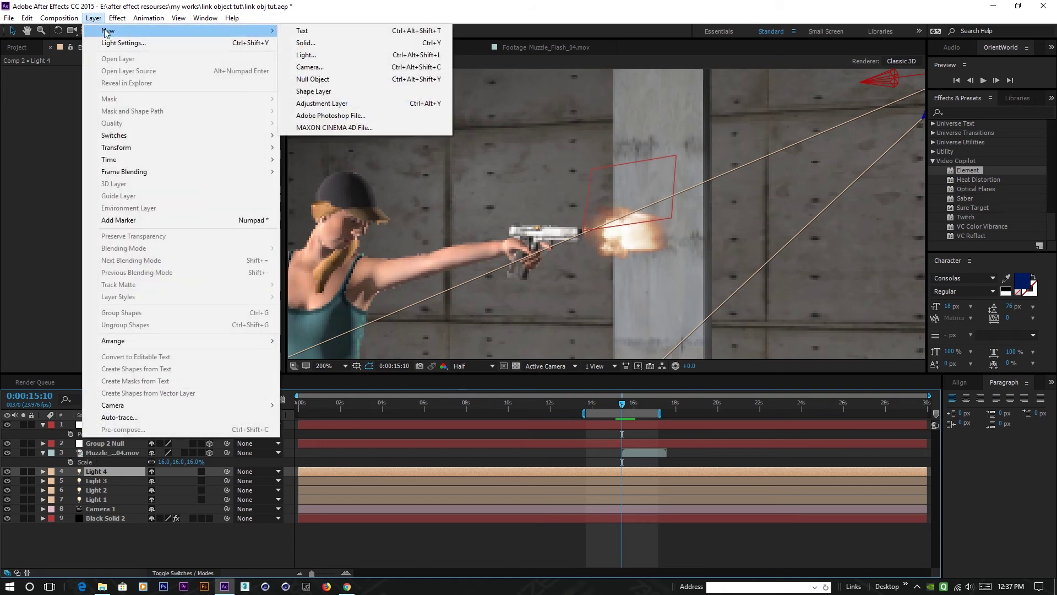
click(349, 57)
click(205, 160)
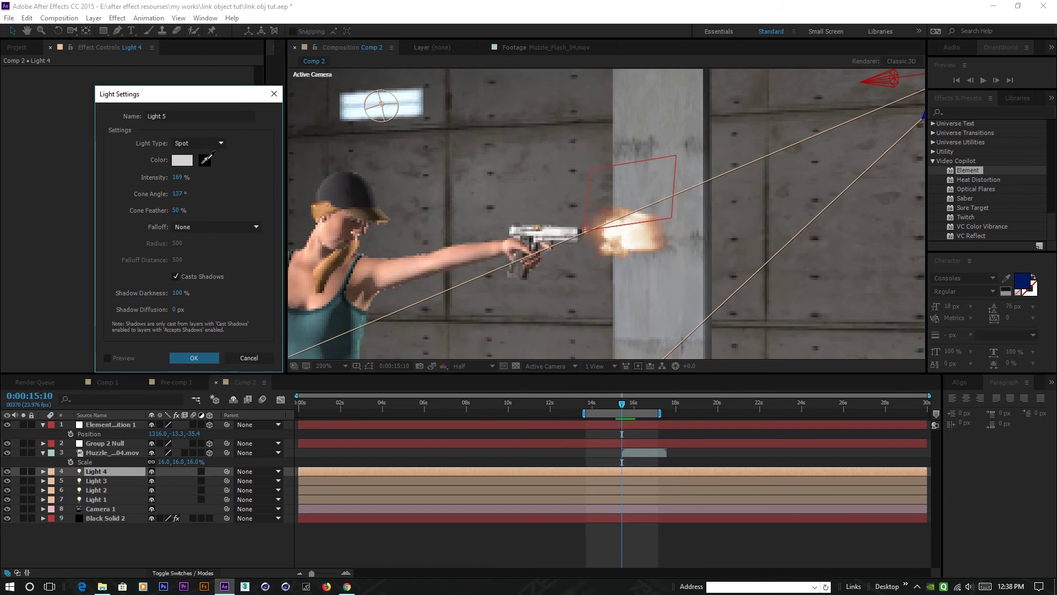
click(640, 229)
click(195, 359)
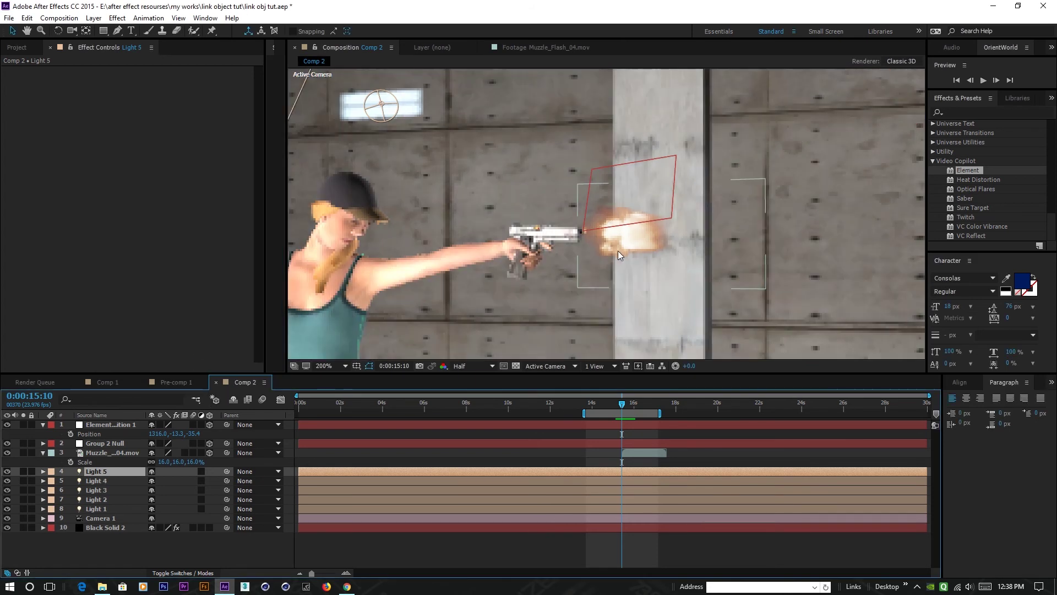
Change Light 5's light type to Point in Light Settings.
scroll(483, 270, down, 2)
scroll(484, 270, up, 1)
scroll(483, 270, down, 1)
scroll(485, 269, down, 1)
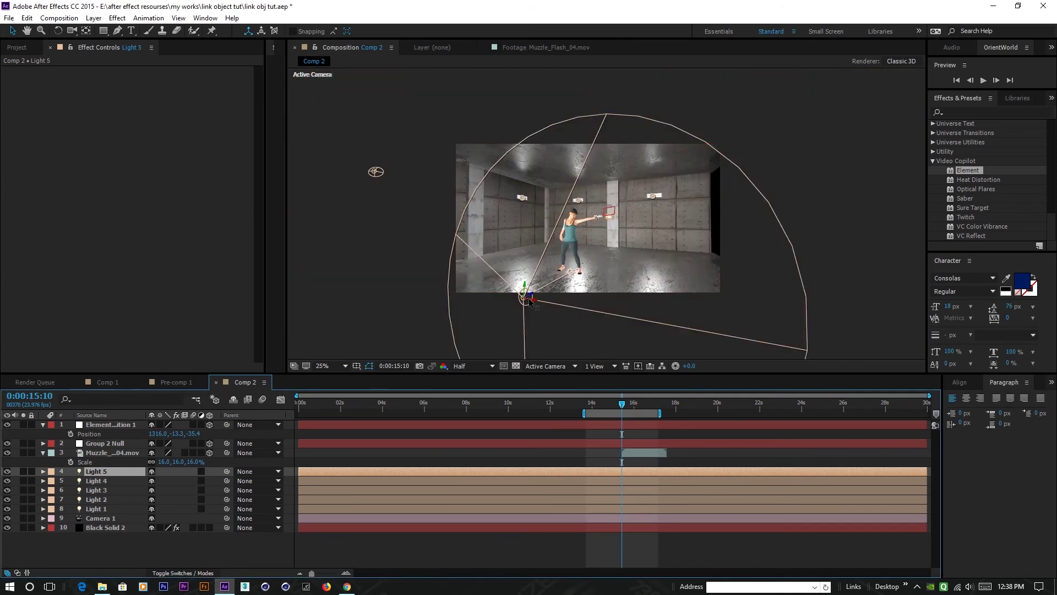
scroll(530, 300, up, 1)
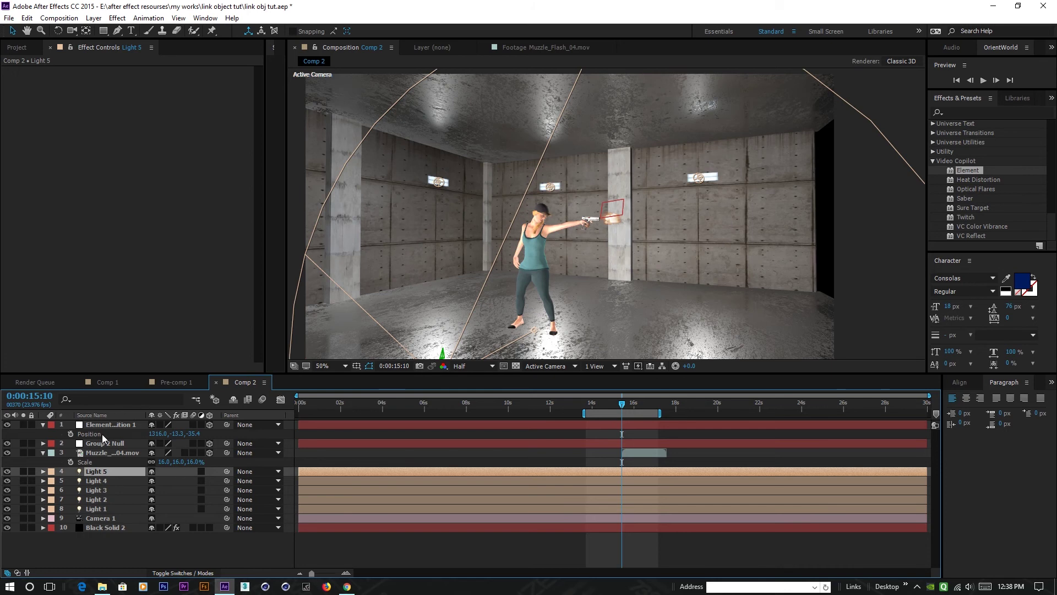
click(93, 17)
click(115, 44)
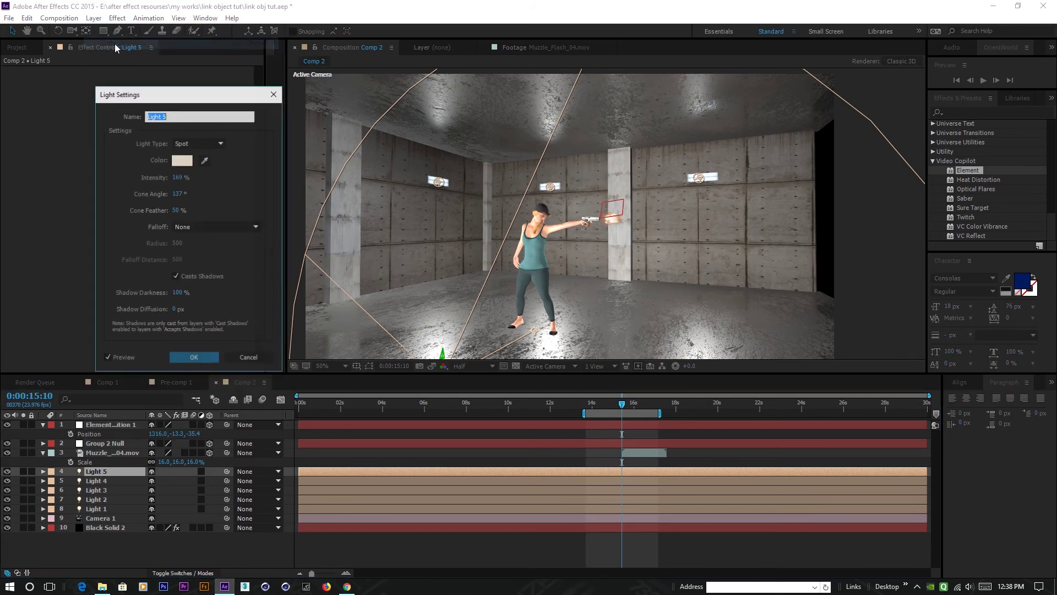
click(216, 144)
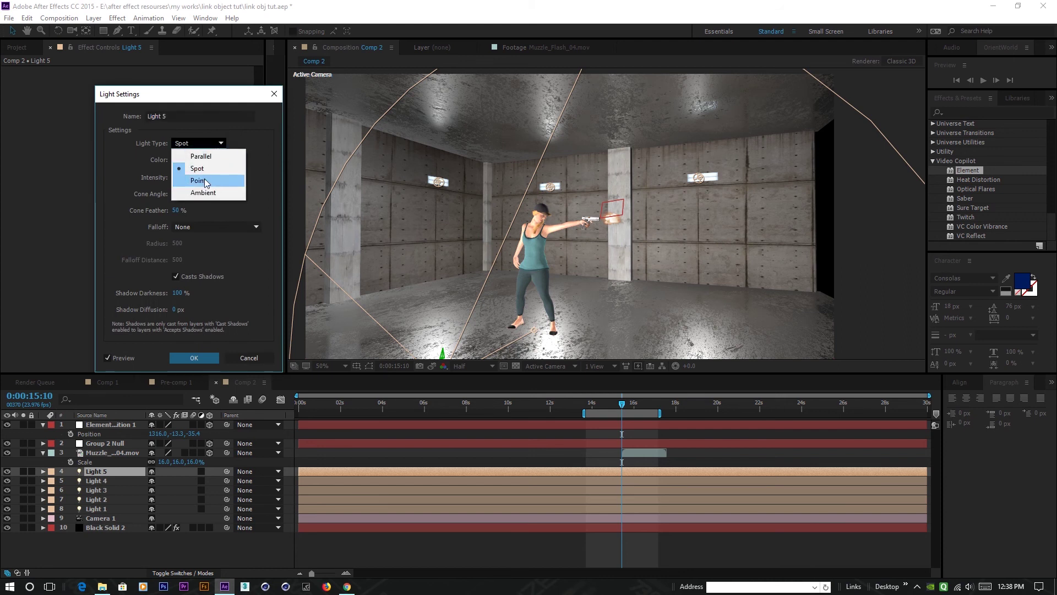
click(204, 180)
click(196, 357)
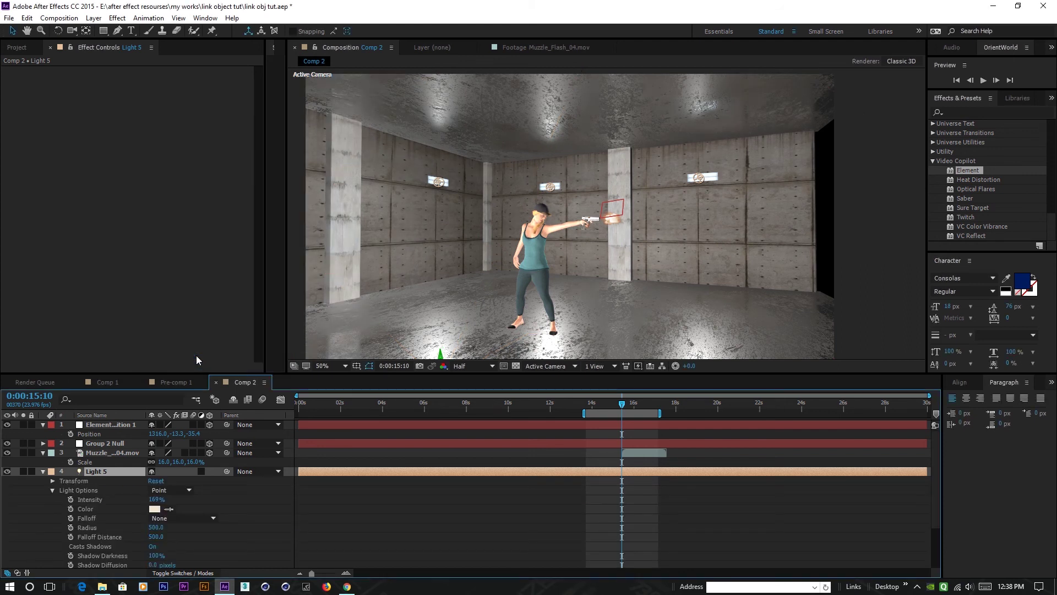
click(100, 453)
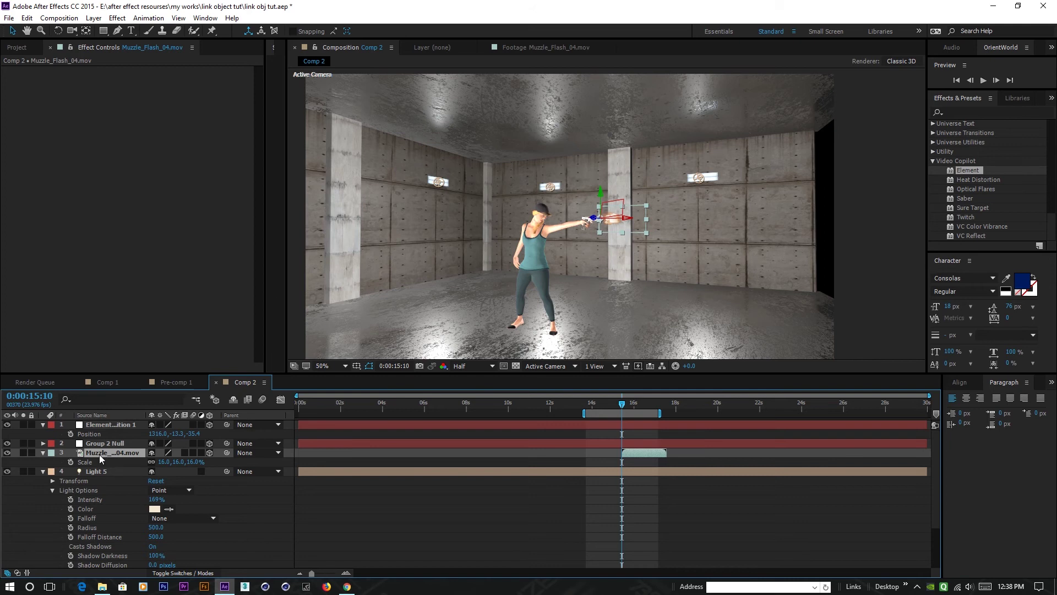
Copy the muzzle flash's Position onto Light 5, placing it at 1316.0, -13.3, -35.4.
key(p)
click(93, 464)
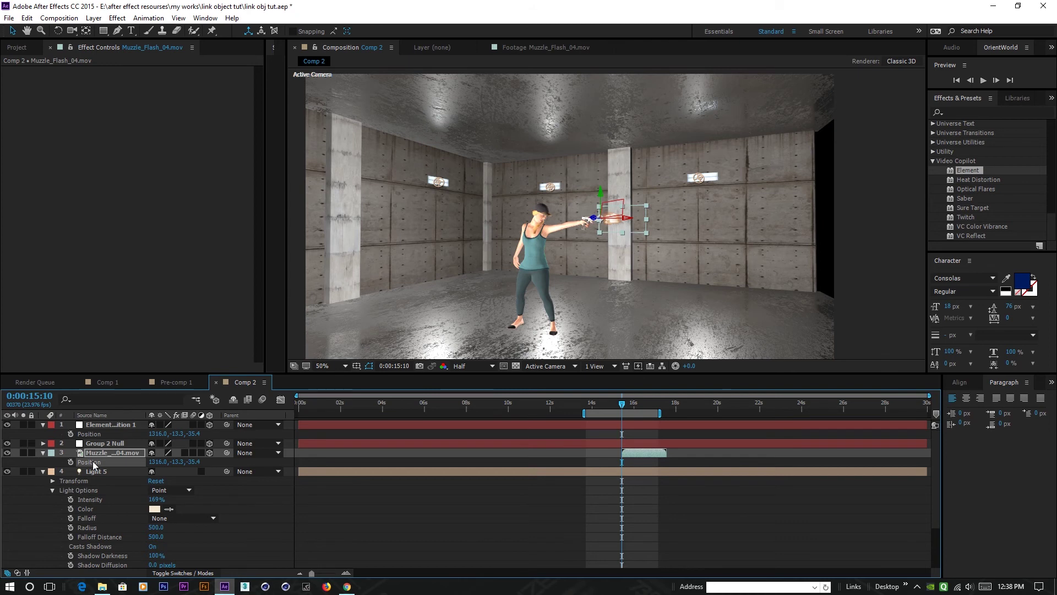
click(95, 472)
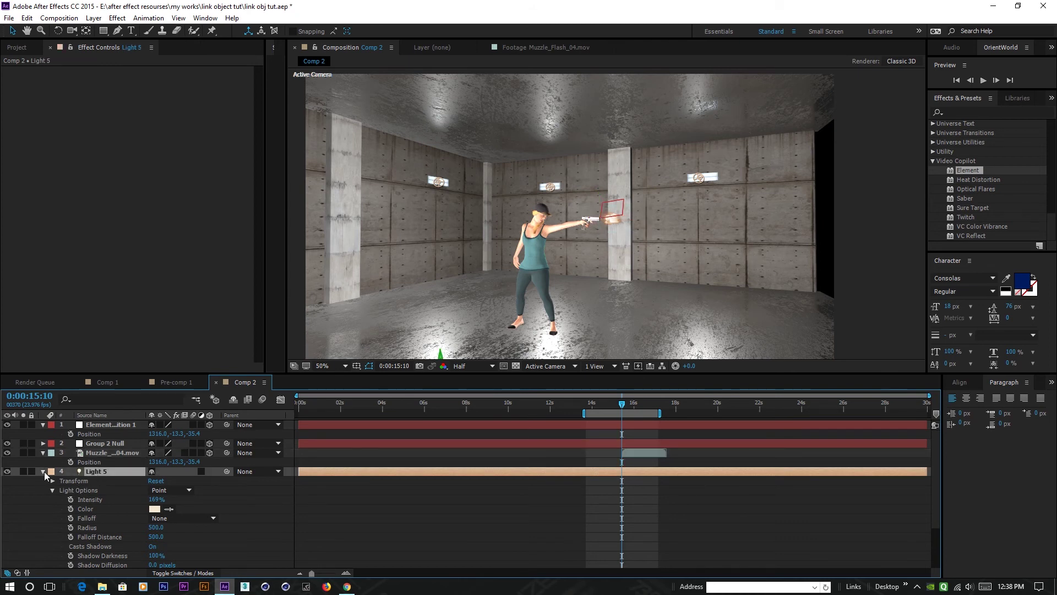
click(44, 472)
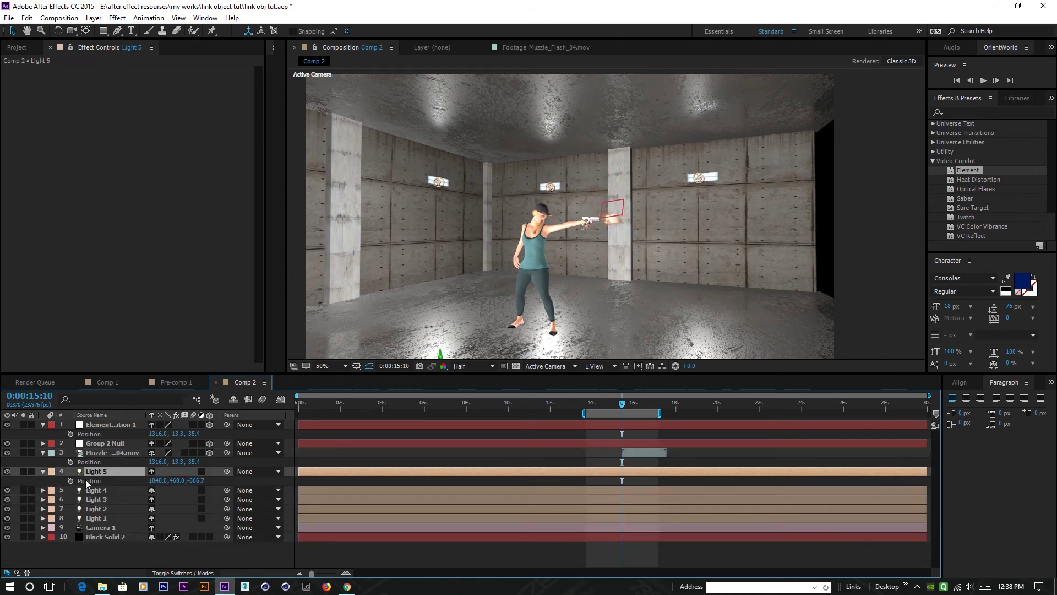
key(p)
key(ctrl+v)
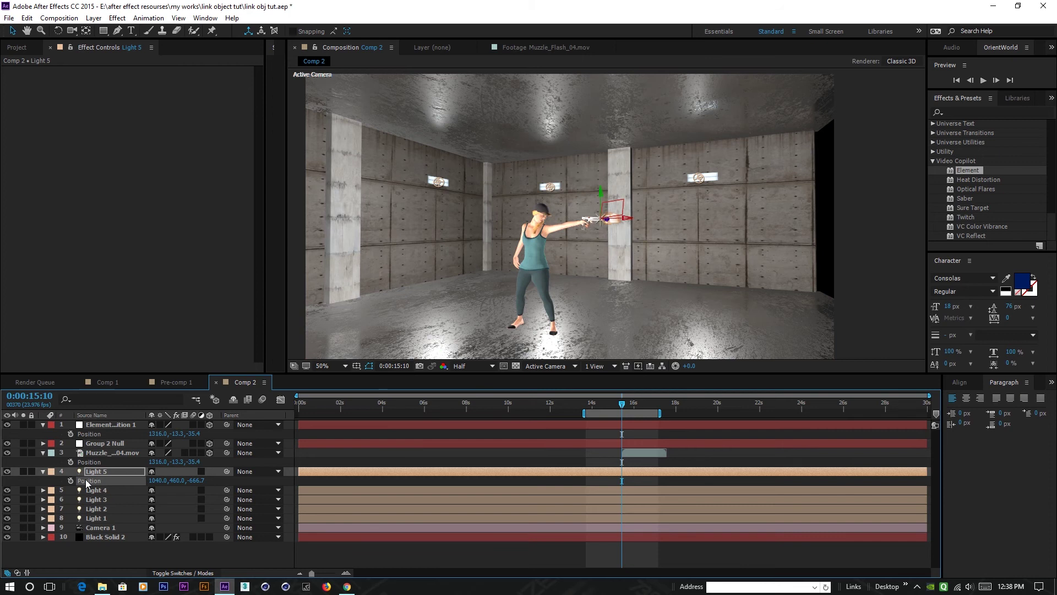
scroll(606, 226, up, 2)
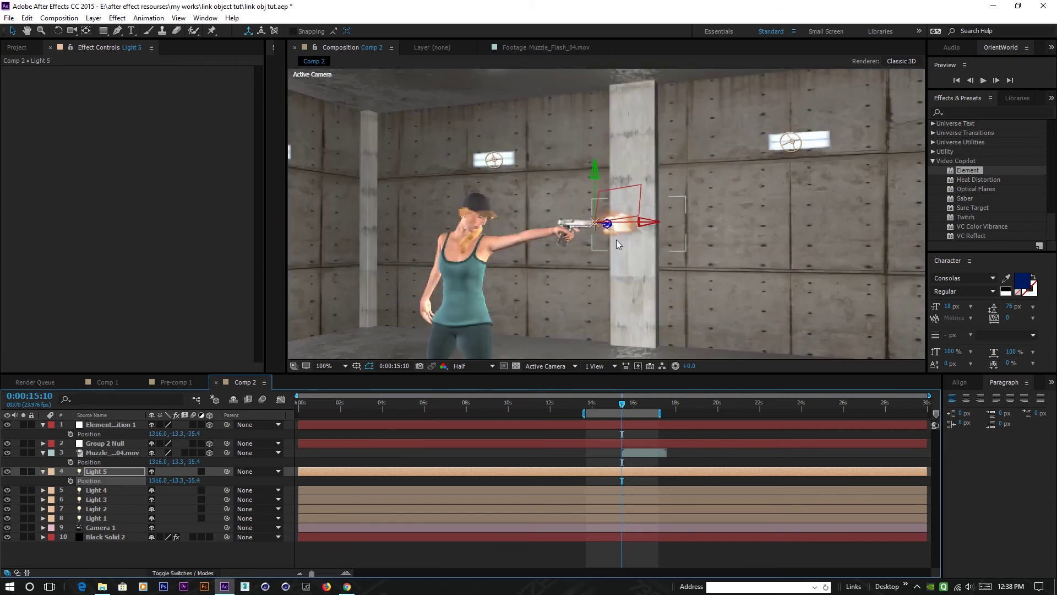
scroll(583, 227, up, 3)
scroll(618, 255, down, 3)
Trim Light 5 to start at the 15:10 flash frame and end before 15:11.
click(122, 472)
drag(301, 473, 616, 477)
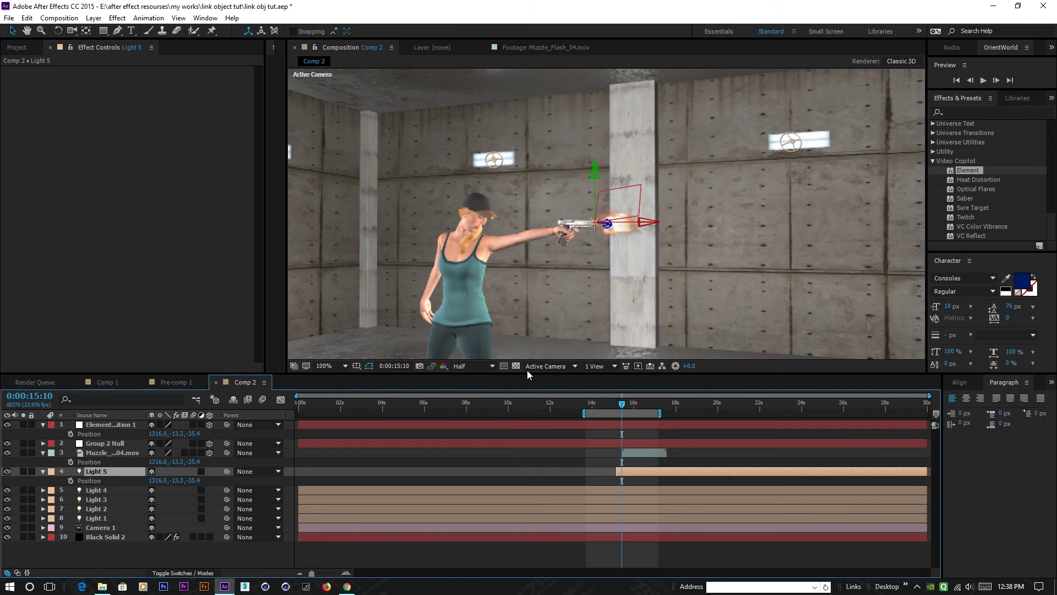
key(Page_Up)
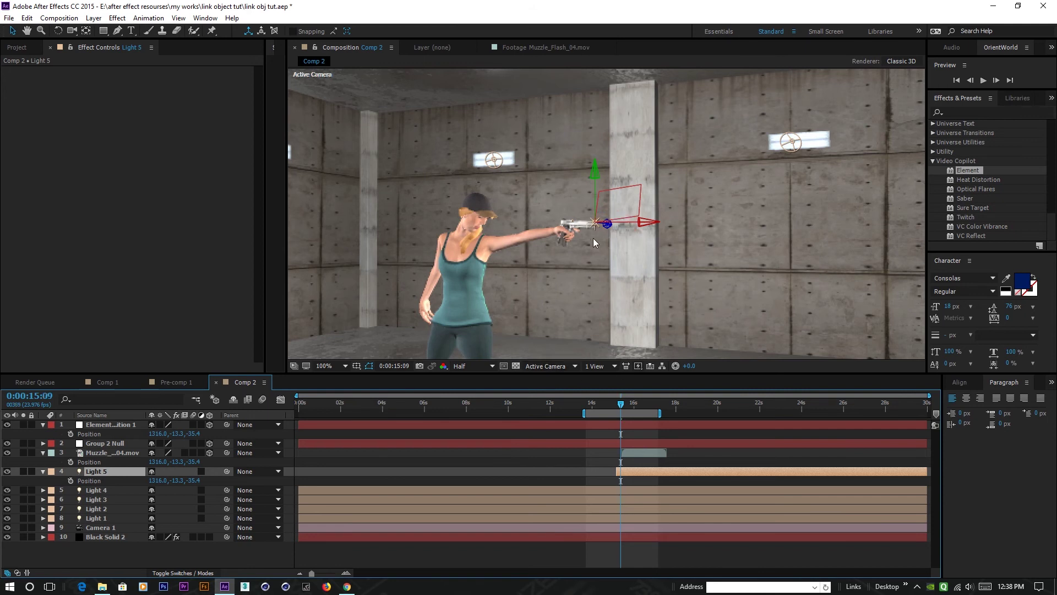
key(Page_Down)
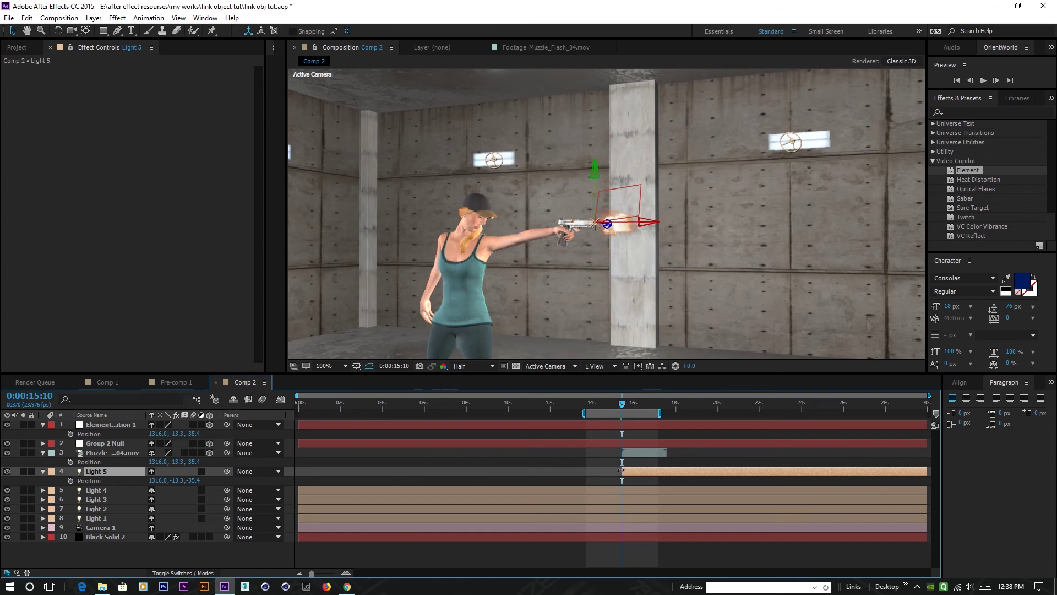
key(Page_Down)
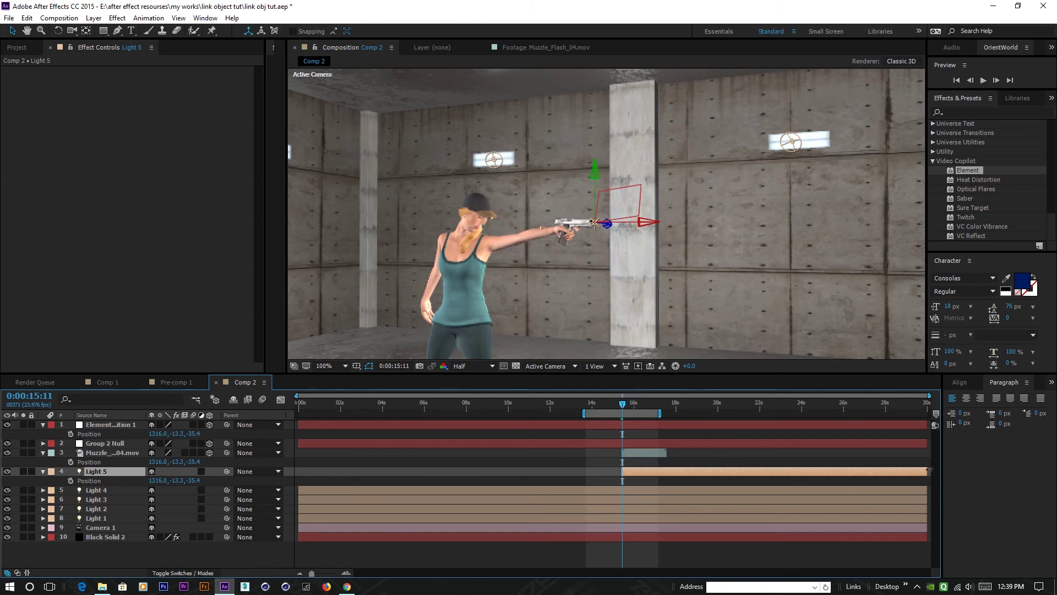
drag(925, 472, 672, 480)
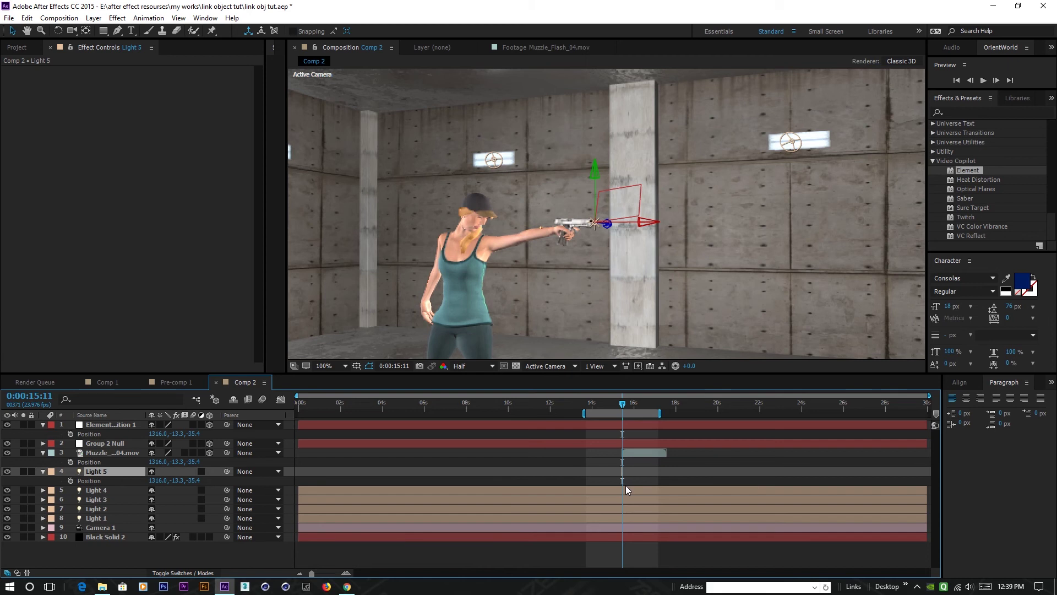
mouse_move(624, 406)
mouse_down()
mouse_move(633, 406)
mouse_move(619, 412)
mouse_up()
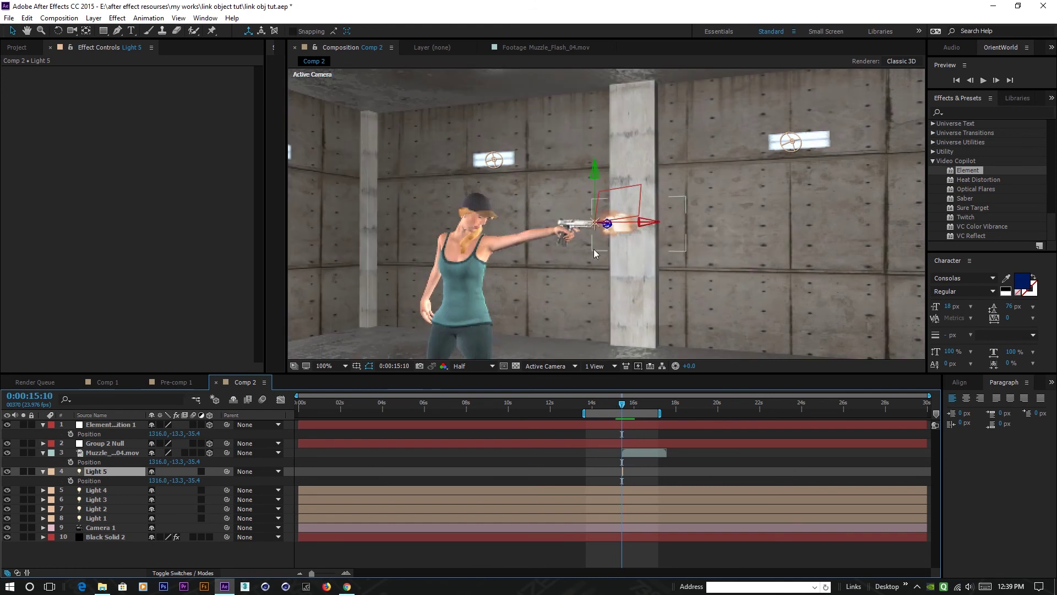
drag(626, 411, 618, 406)
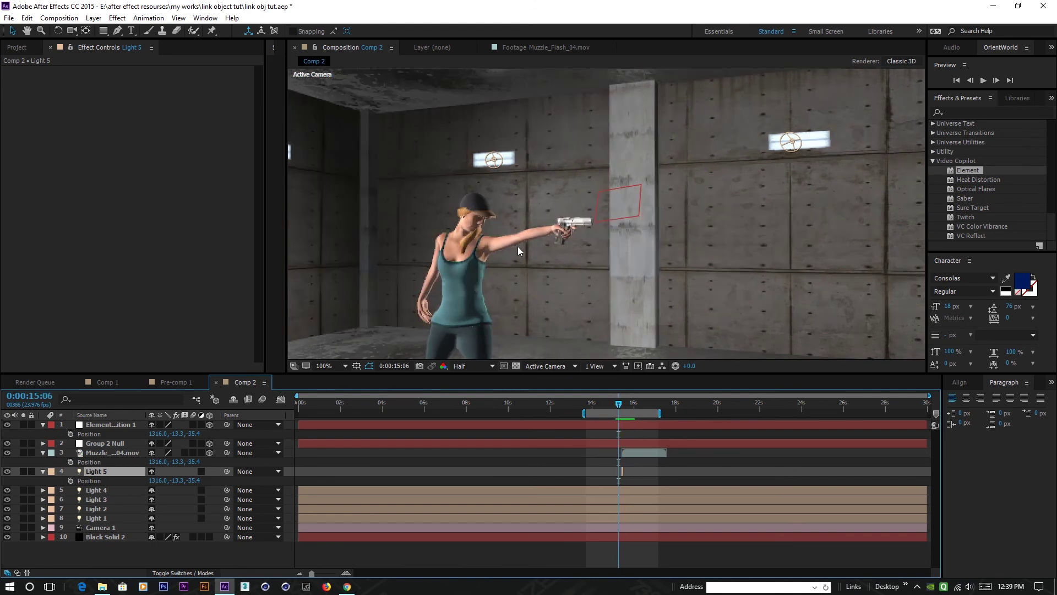
scroll(515, 257, down, 2)
scroll(591, 246, up, 2)
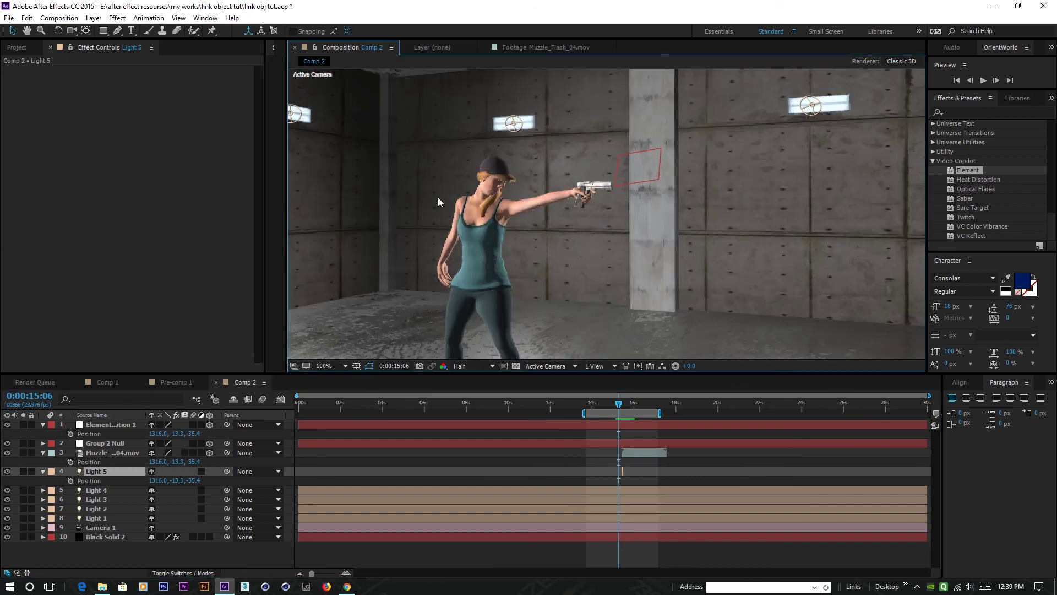
drag(556, 288, 598, 273)
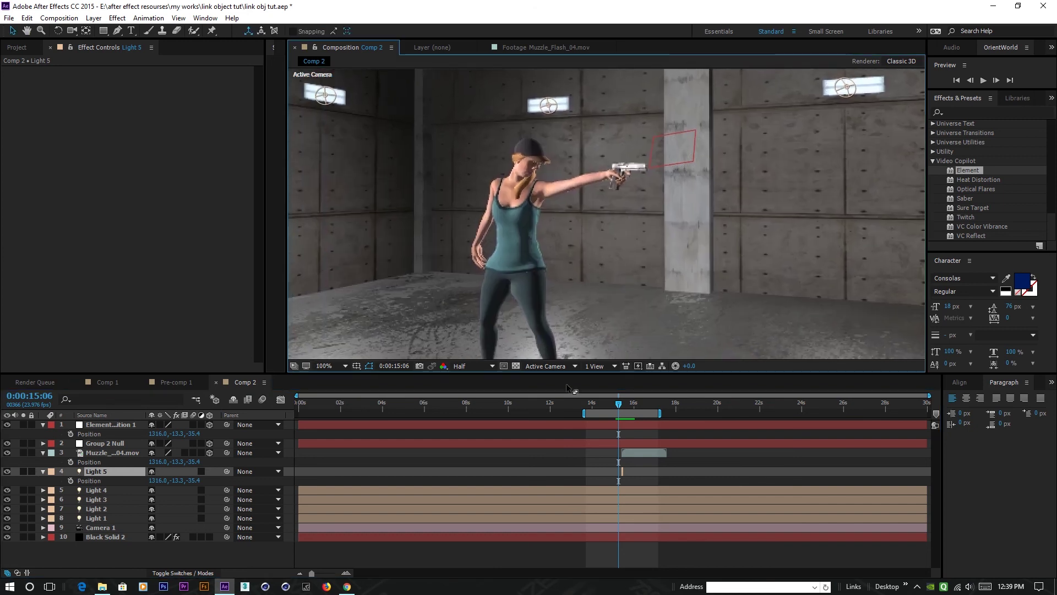
drag(618, 406, 616, 402)
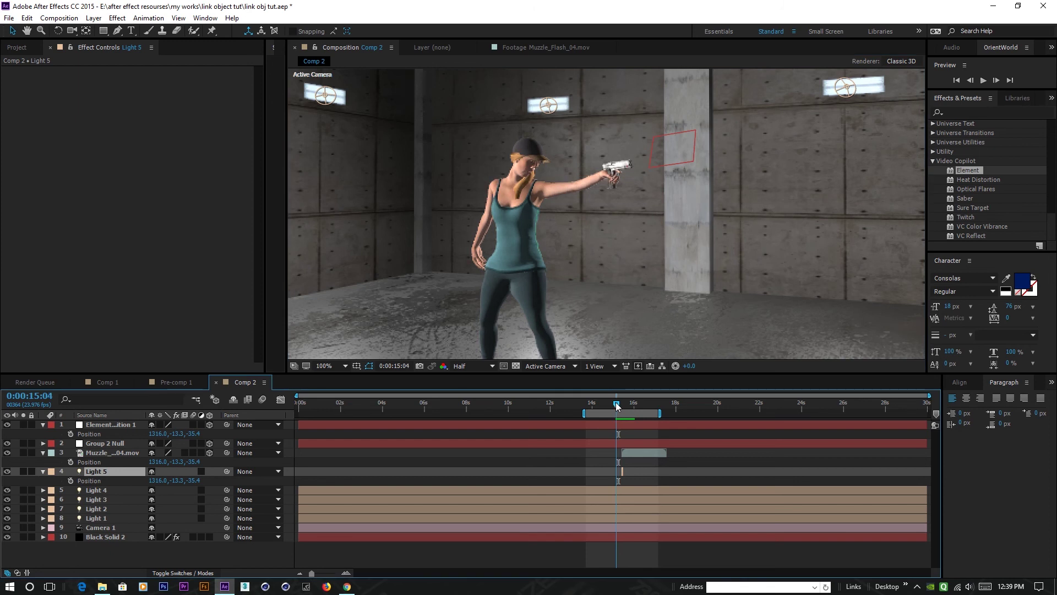
key(space)
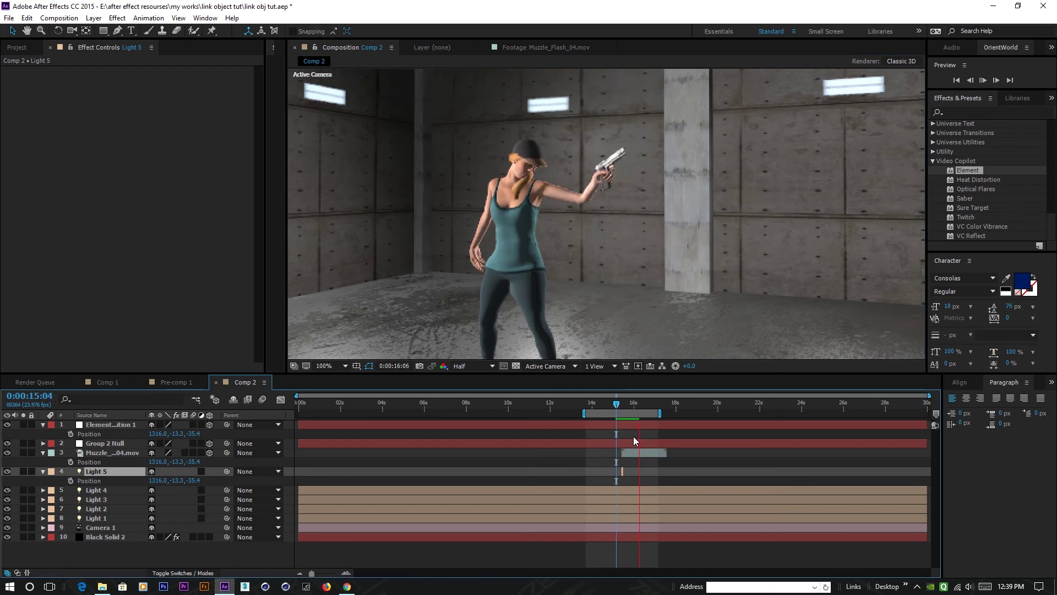
click(620, 407)
drag(620, 409, 617, 408)
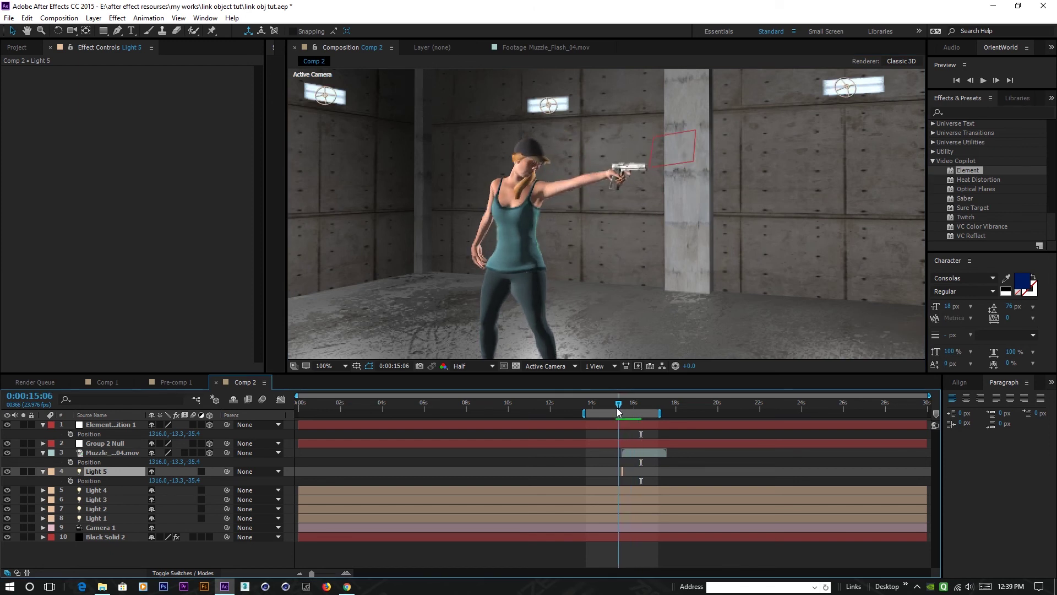
key(space)
click(628, 407)
drag(629, 406, 624, 409)
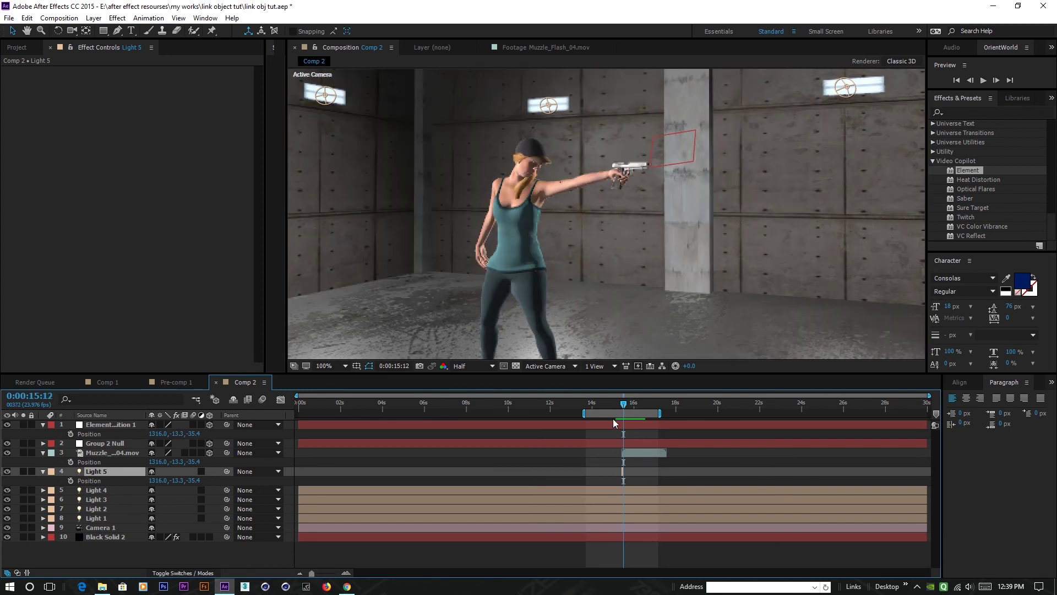
scroll(476, 243, down, 3)
scroll(498, 261, up, 3)
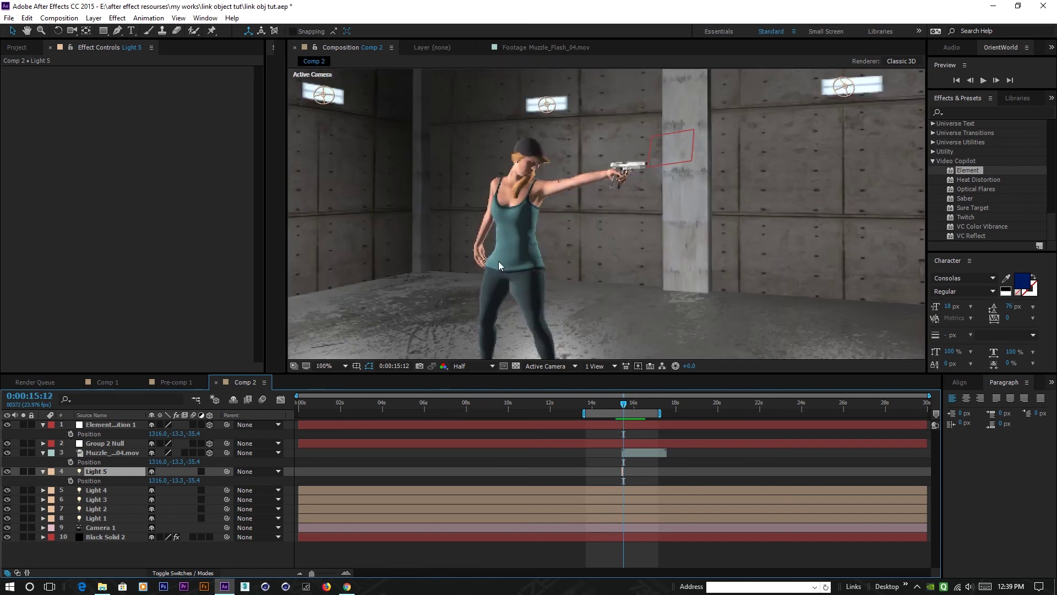
scroll(501, 262, down, 2)
drag(615, 405, 587, 405)
scroll(551, 256, down, 2)
scroll(550, 257, up, 3)
scroll(507, 283, down, 1)
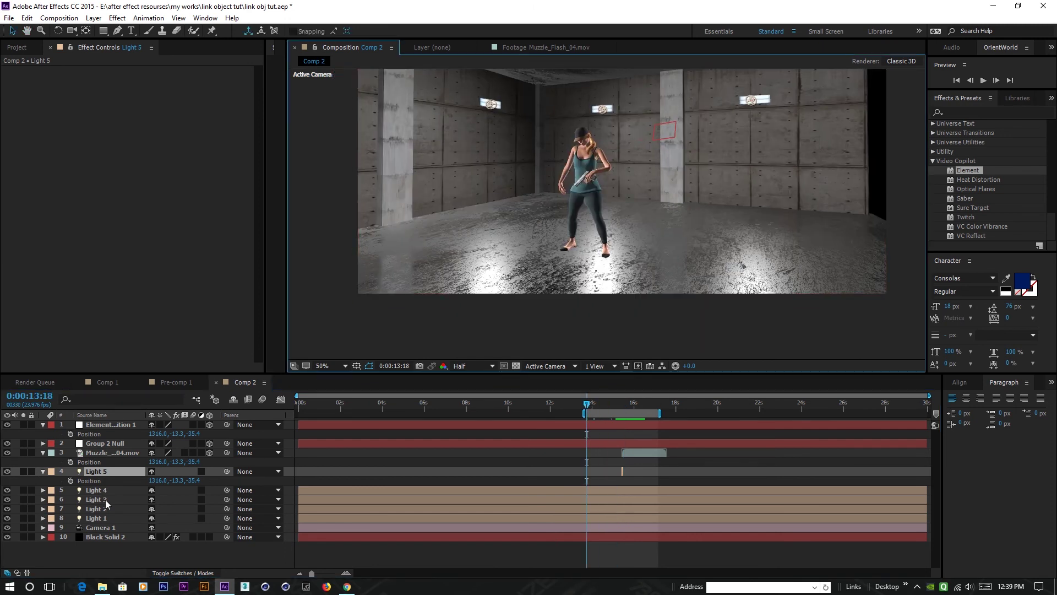
click(100, 528)
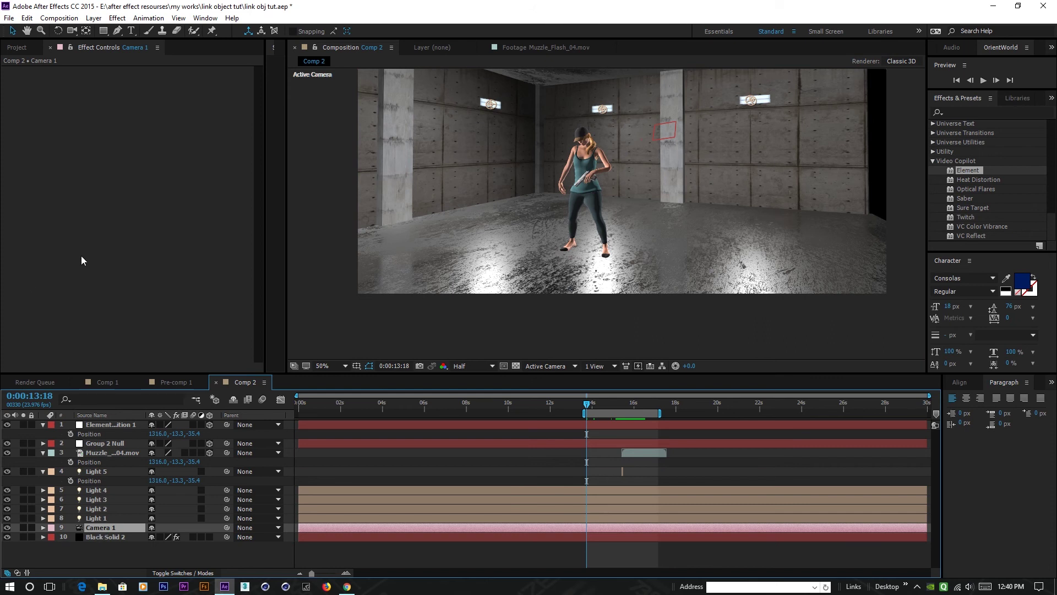
Keyframe Camera 1's Point of Interest and Position at 13:18, orbiting to a wide room view.
key(a)
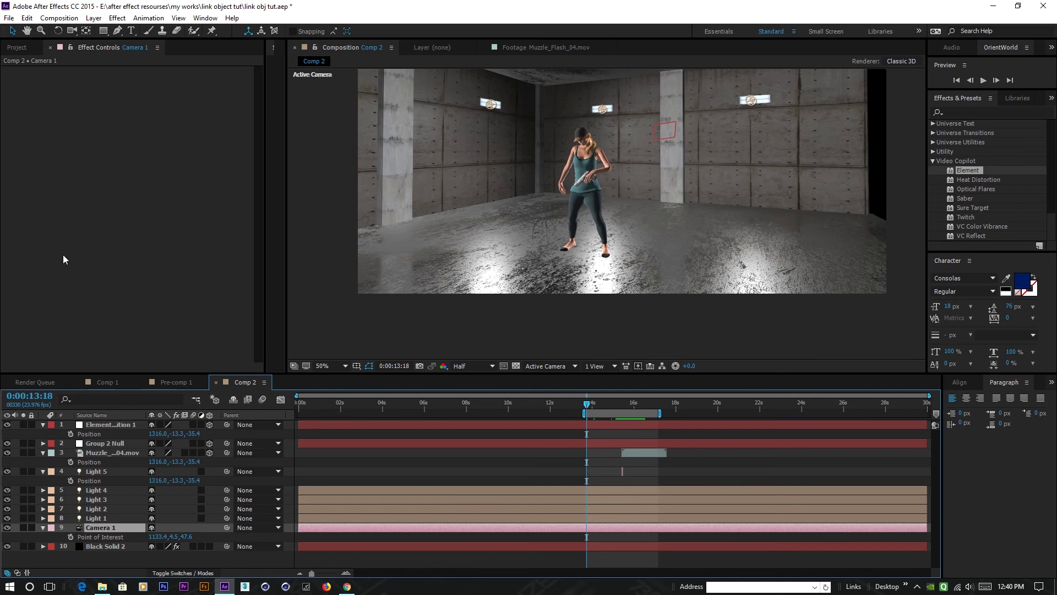
key(shift+p)
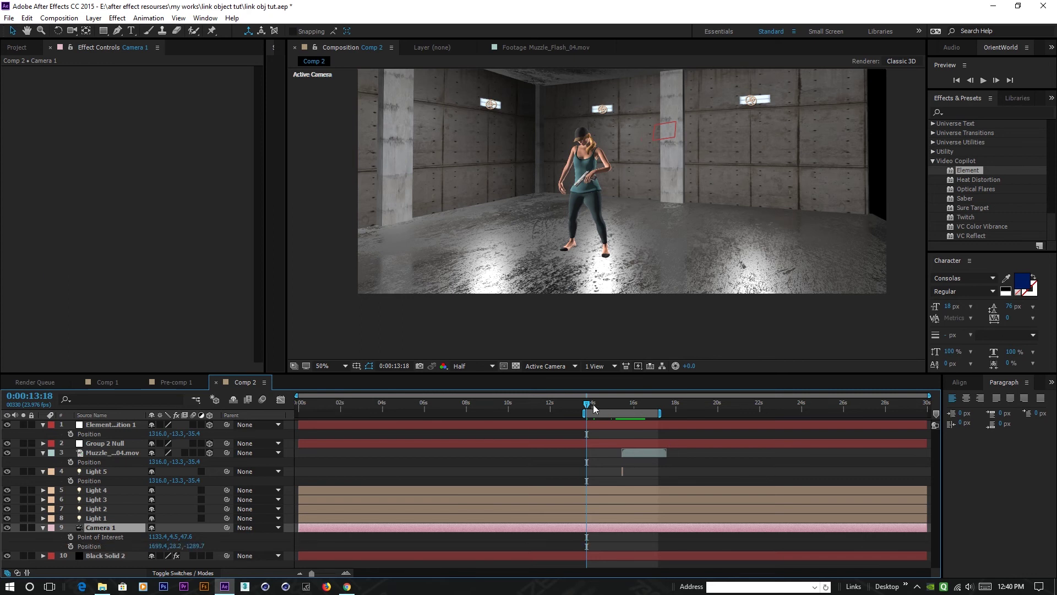
click(70, 537)
click(70, 546)
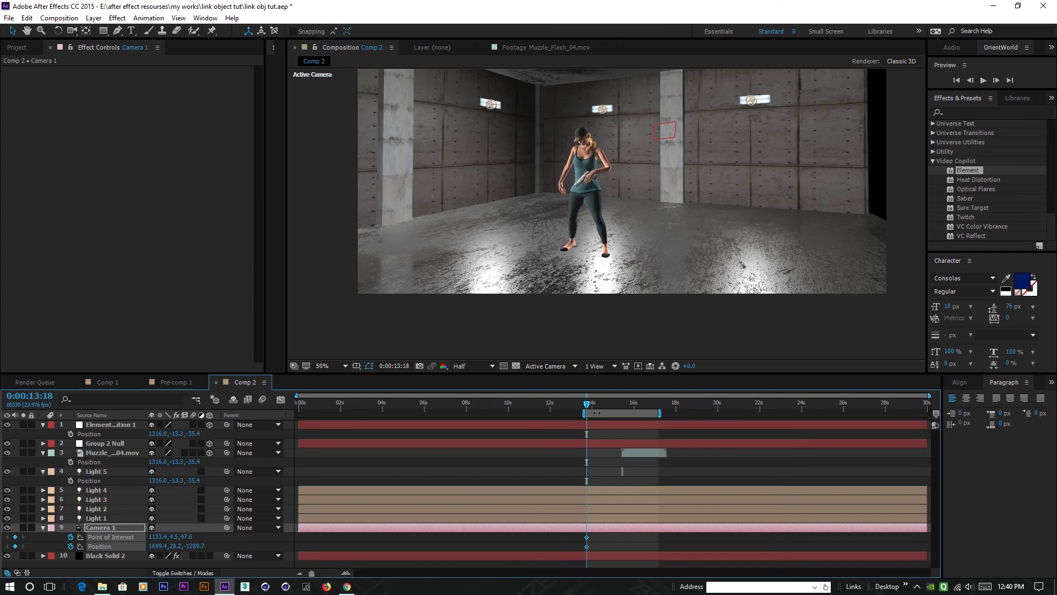
click(72, 30)
mouse_move(585, 234)
mouse_down()
mouse_move(564, 224)
mouse_move(568, 235)
mouse_up()
drag(572, 217, 522, 253)
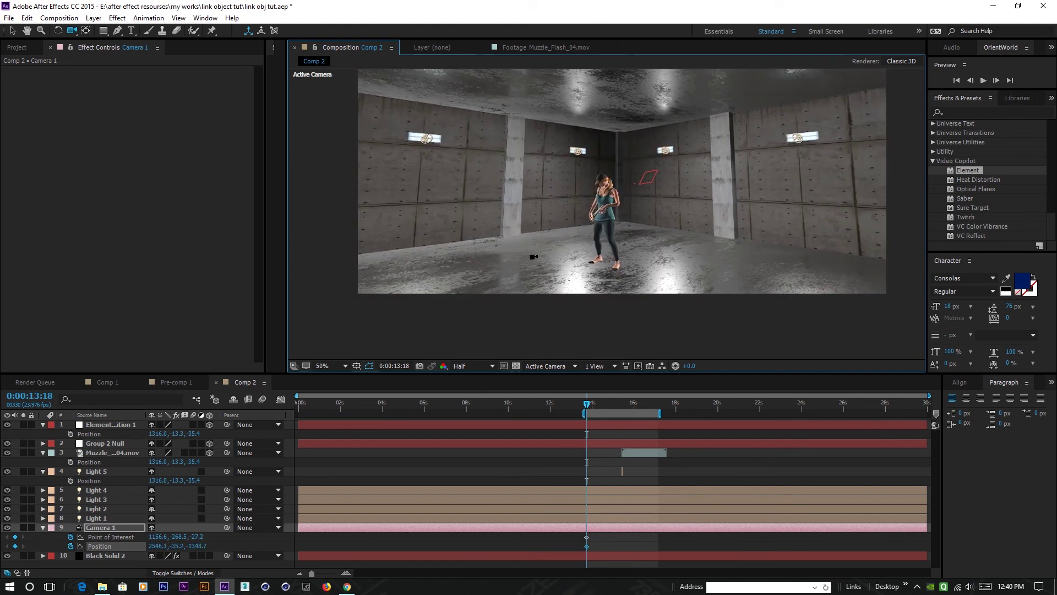
drag(602, 263, 601, 237)
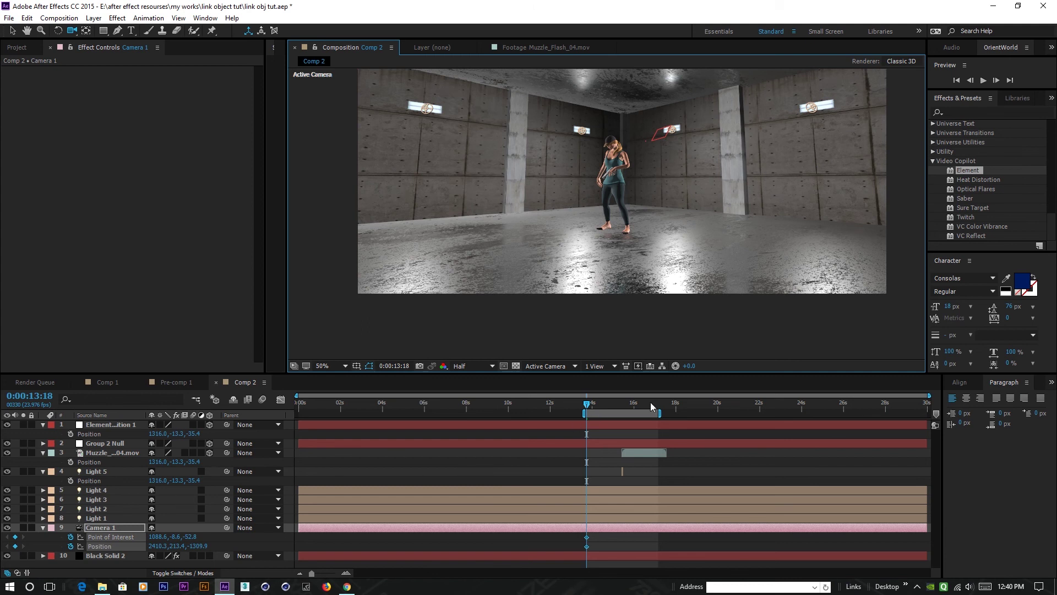
At 17:03, reframe Camera 1 into a close shot of the woman and preview the move.
drag(587, 405, 656, 407)
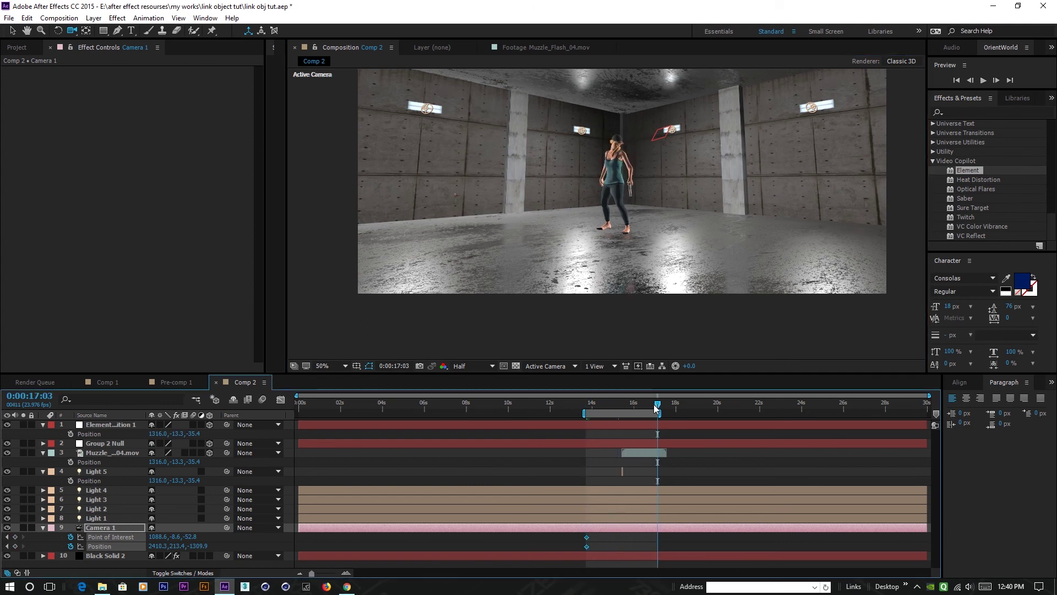
mouse_move(664, 235)
mouse_down()
mouse_move(697, 221)
mouse_move(669, 249)
mouse_move(650, 243)
mouse_up()
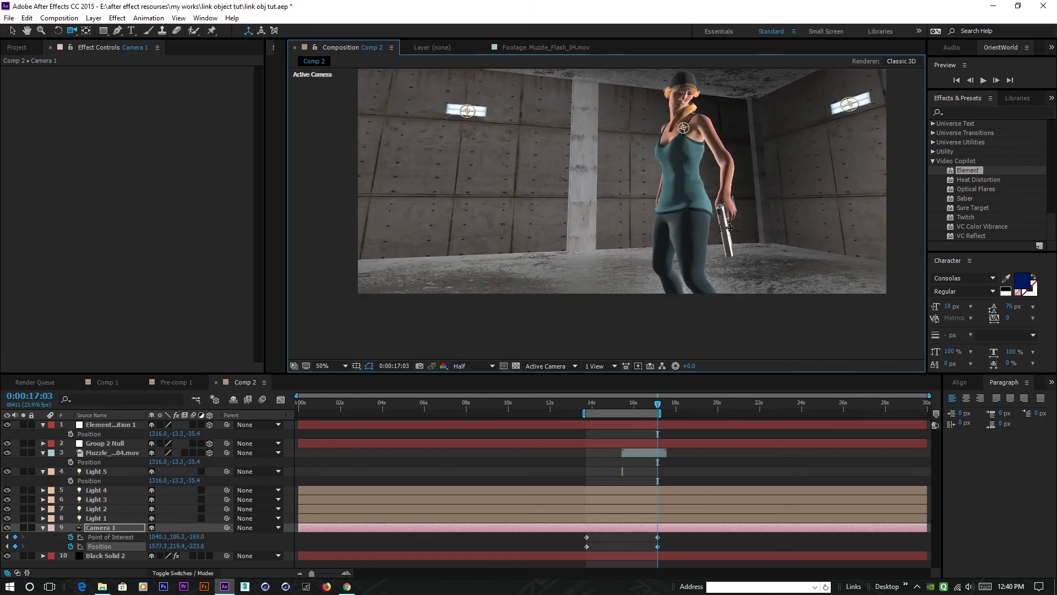
drag(729, 227, 655, 257)
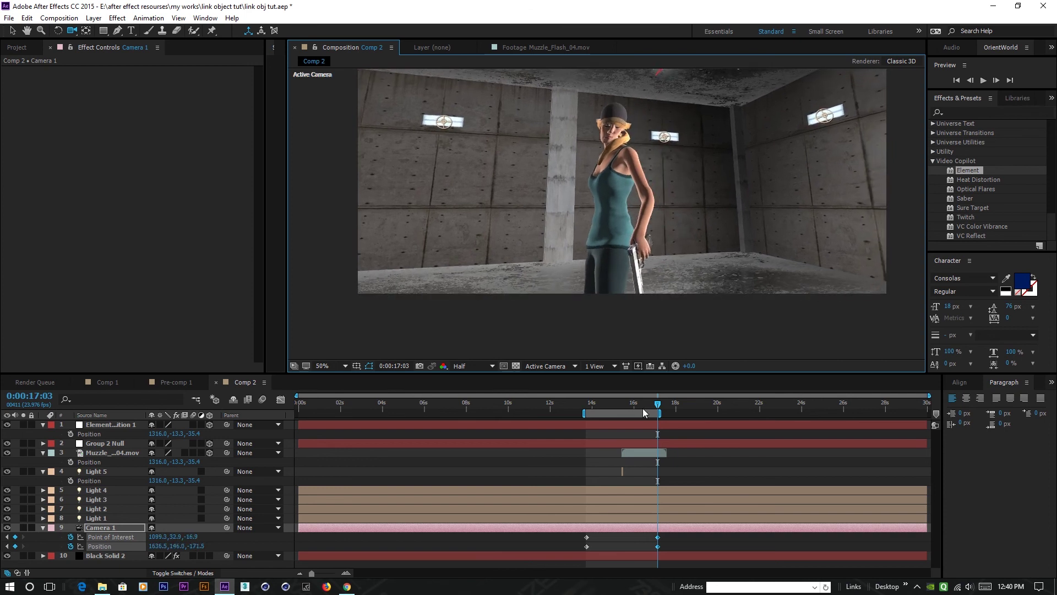
drag(640, 404, 588, 414)
key(space)
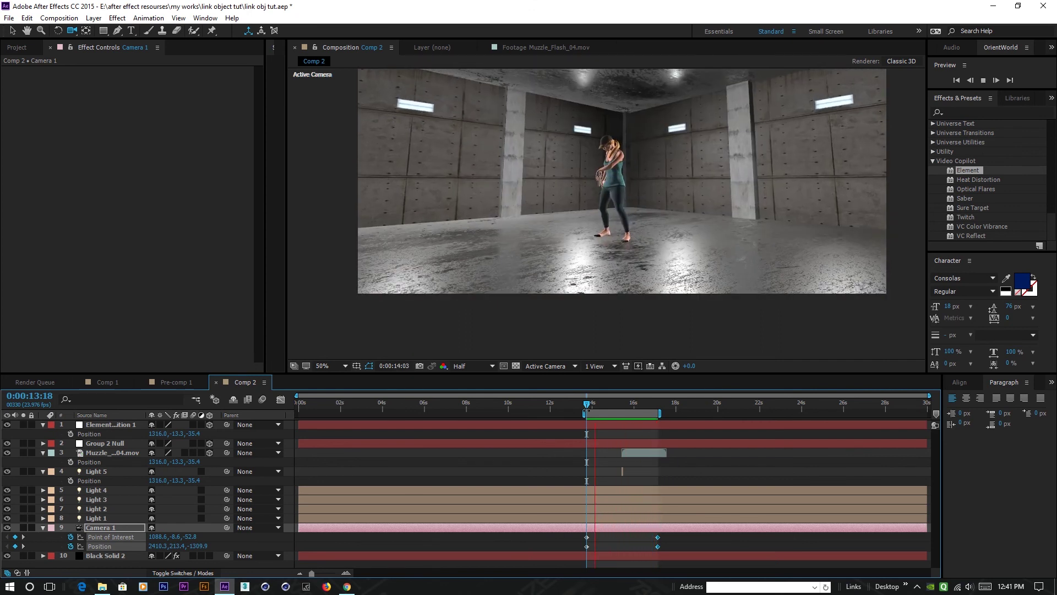
key(space)
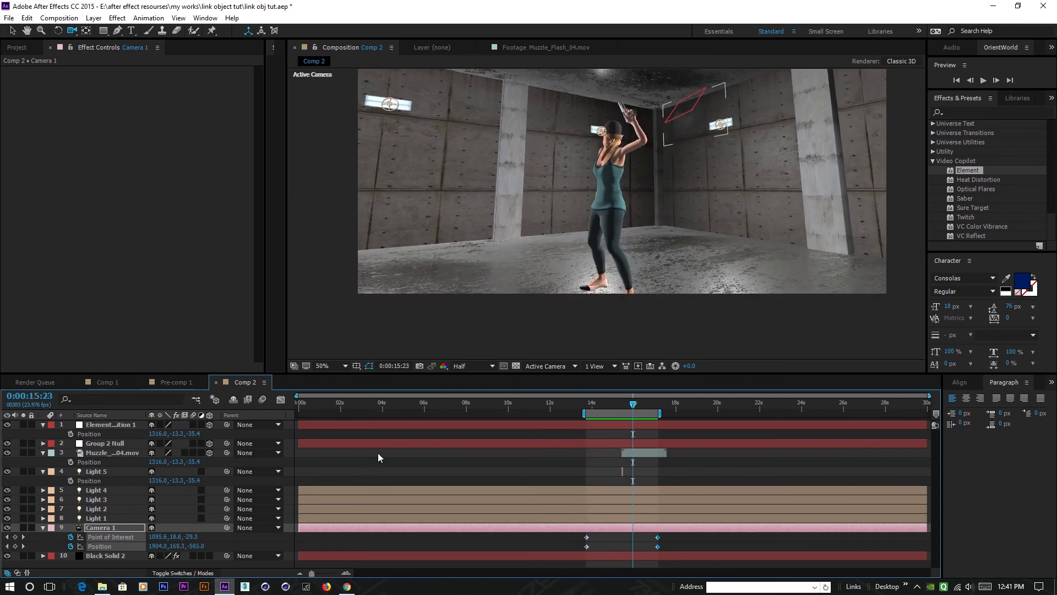
Add a wiggle(2,60) expression to Camera 1's Point of Interest and return to 13 seconds.
key(Return)
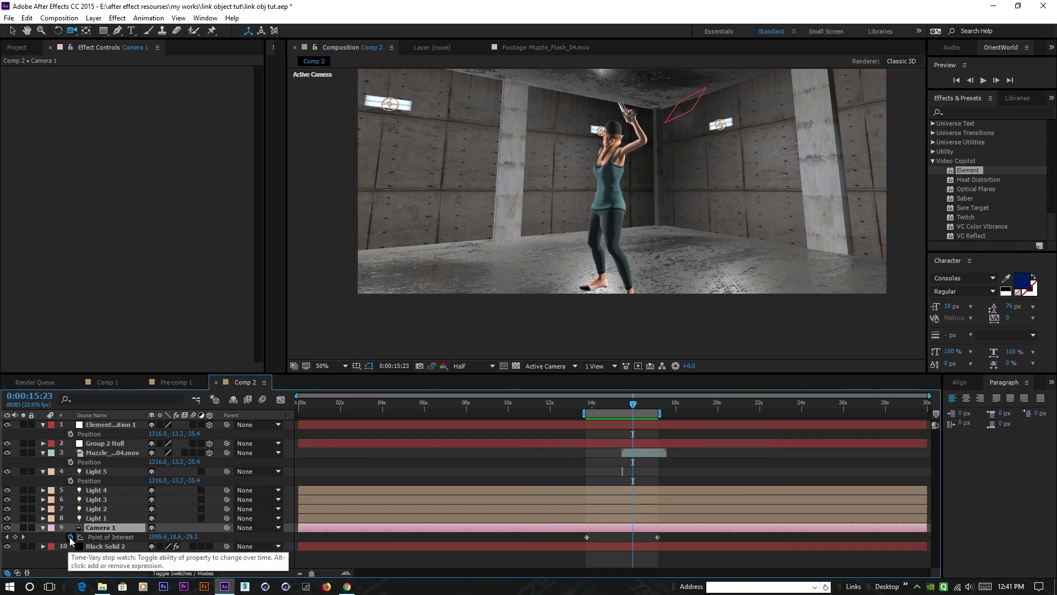
alt+click(69, 537)
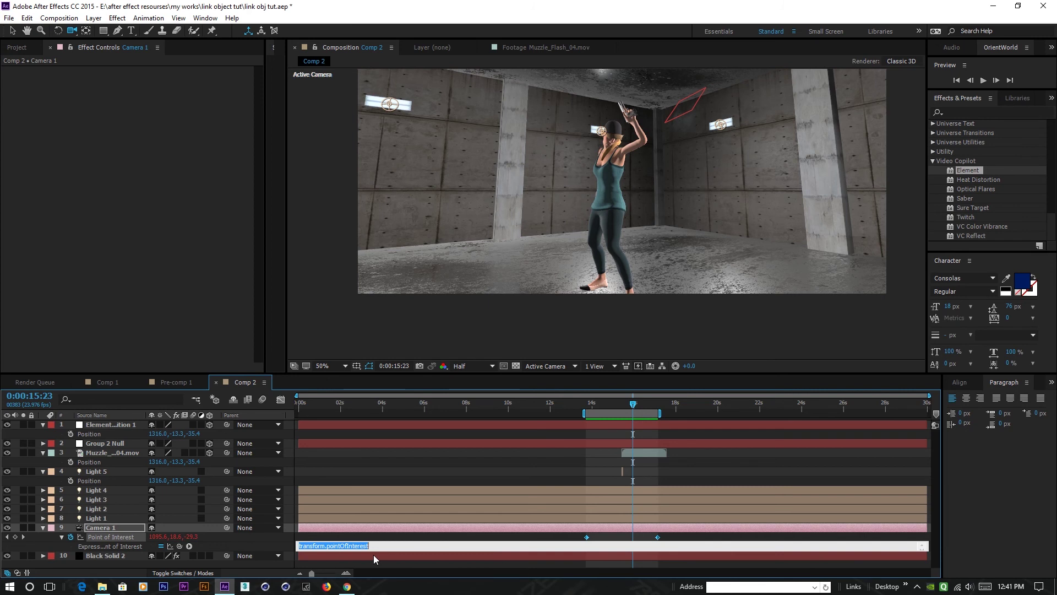
text(wiggle()
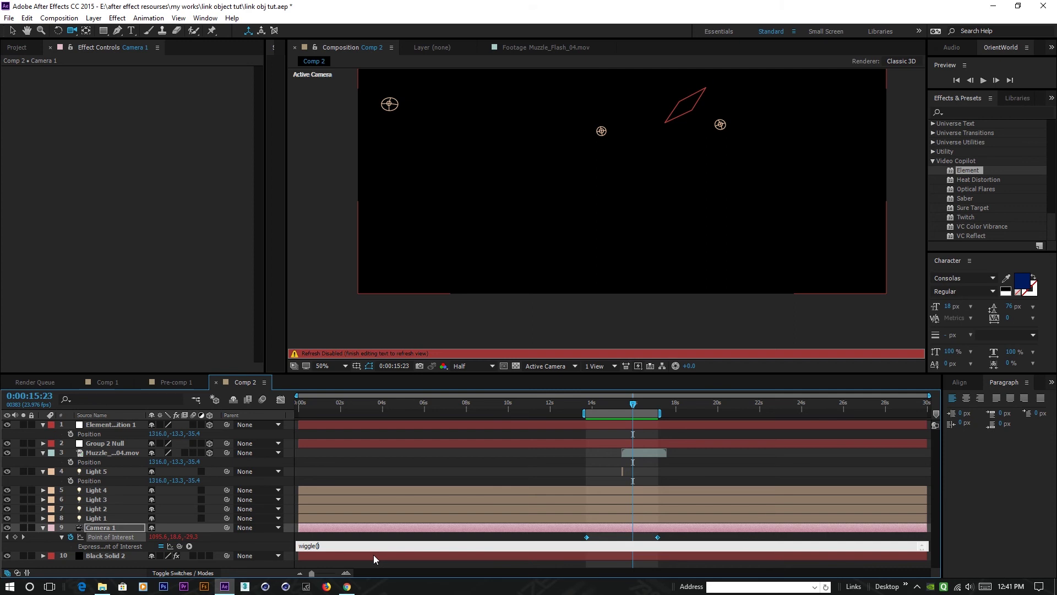
text(2,60)
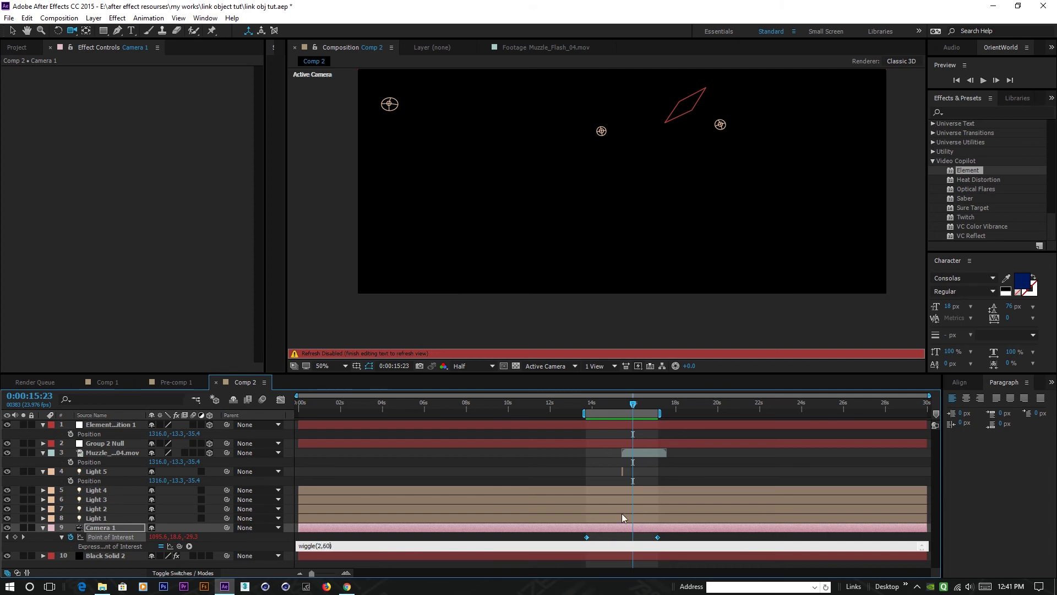
drag(604, 402, 587, 408)
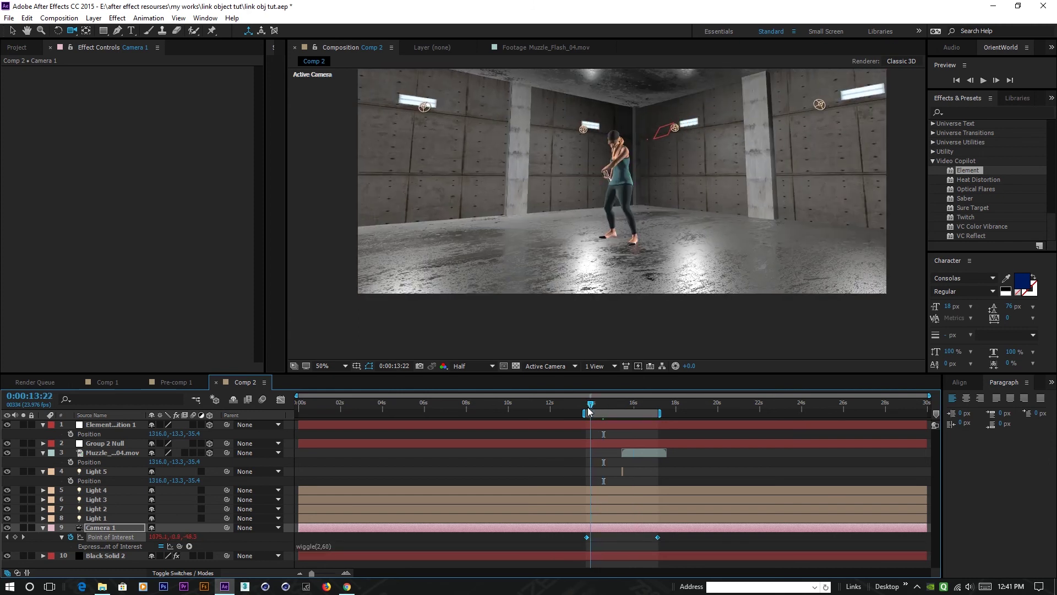
Preview the shaky camera, then scrub back through the frames to check the shake.
key(space)
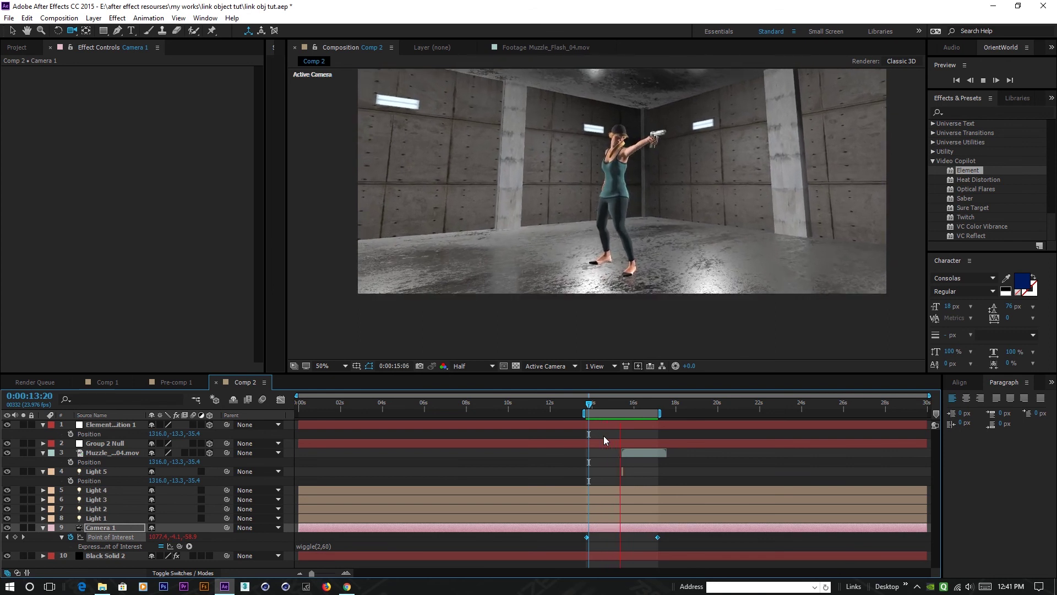
key(space)
mouse_move(618, 406)
mouse_down()
mouse_move(594, 404)
mouse_move(653, 406)
mouse_move(605, 405)
mouse_up()
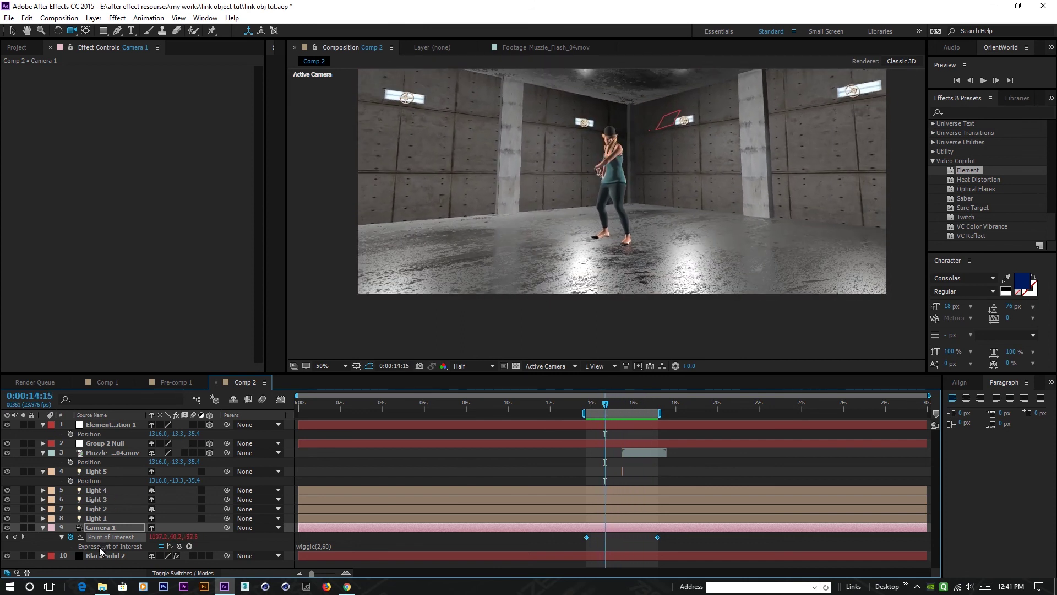
click(101, 555)
Enable Shadows and ambient occlusion in Element's render settings and raise Glow Intensity.
scroll(62, 250, down, 6)
scroll(66, 259, up, 3)
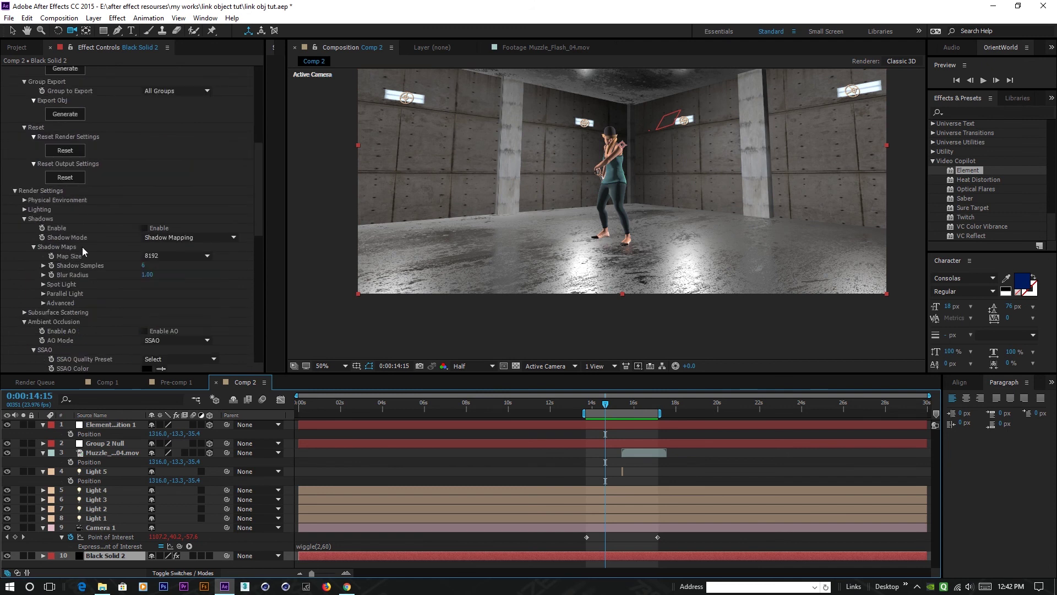
click(144, 228)
scroll(71, 235, down, 3)
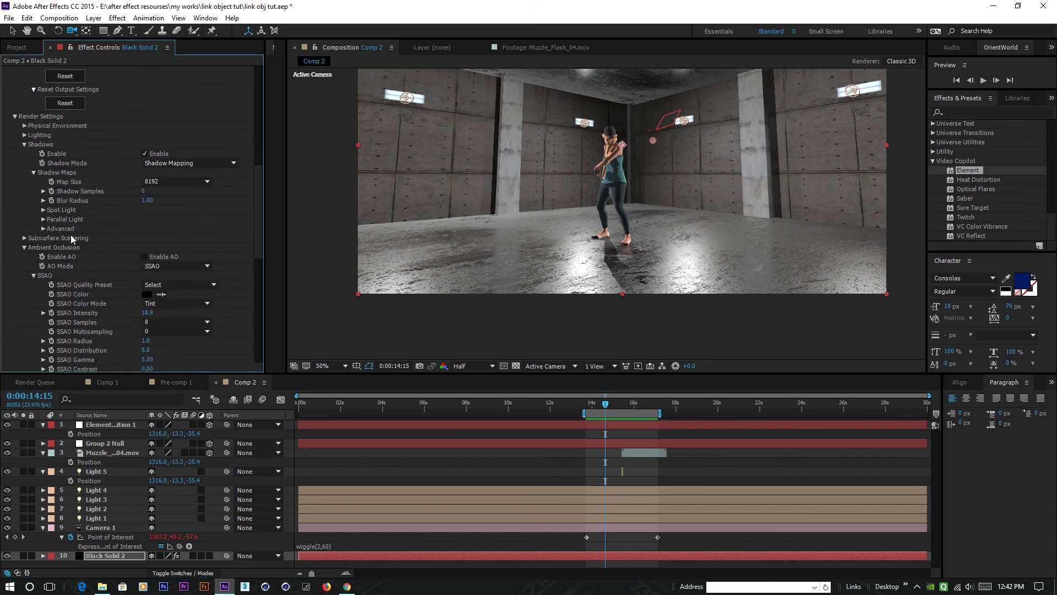
click(145, 255)
scroll(93, 252, down, 8)
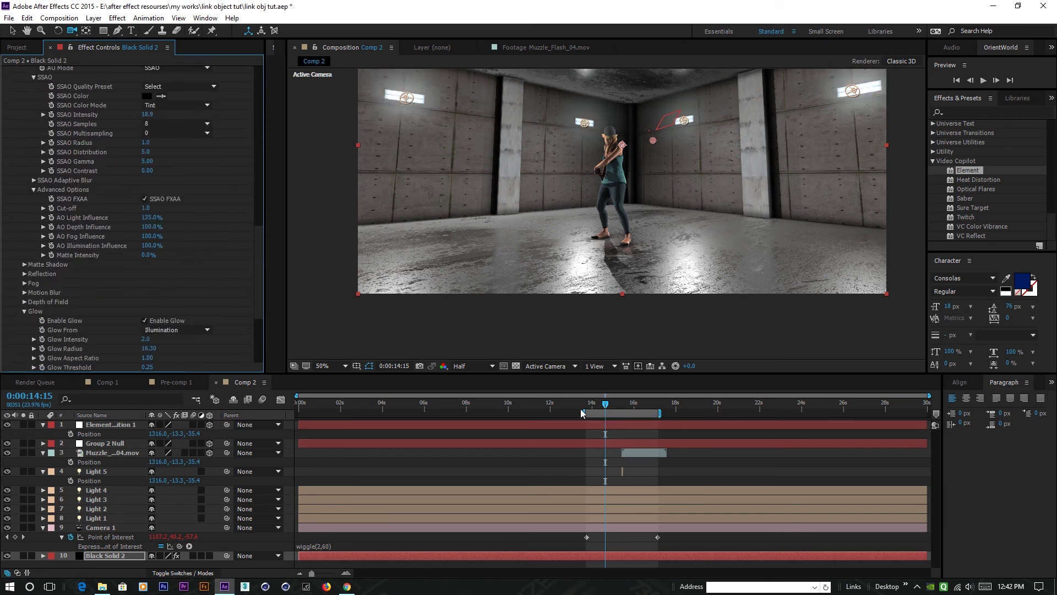
scroll(122, 326, down, 1)
mouse_move(146, 314)
mouse_down()
mouse_move(181, 318)
mouse_move(162, 321)
mouse_up()
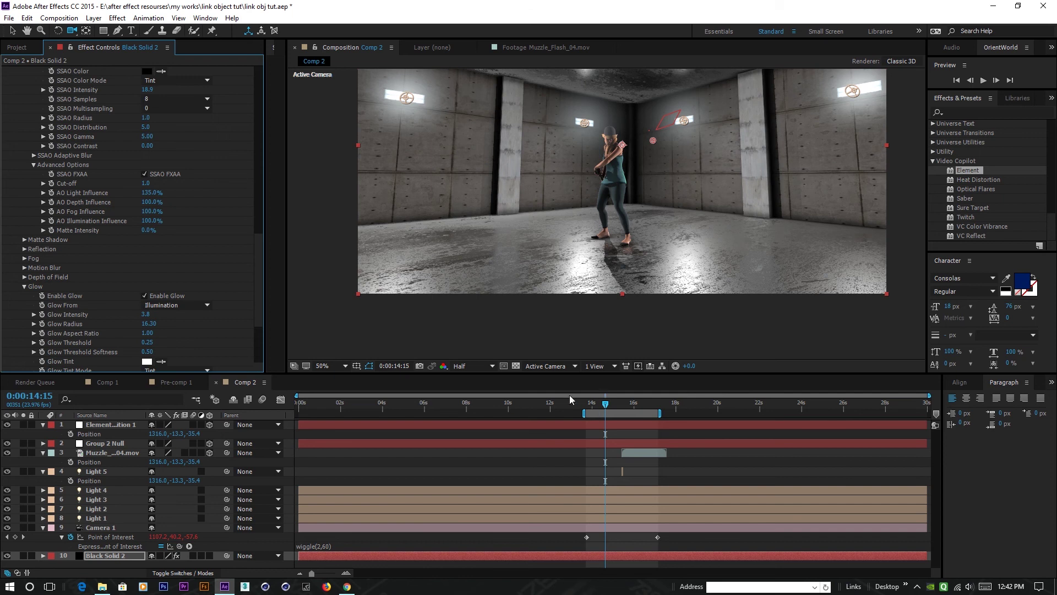
Preview the lit scene from 15:11, then collapse the Element, muzzle flash, Light 5 and Camera 1 layers.
mouse_move(599, 408)
mouse_down()
mouse_move(589, 408)
mouse_move(626, 408)
mouse_move(586, 413)
mouse_up()
key(space)
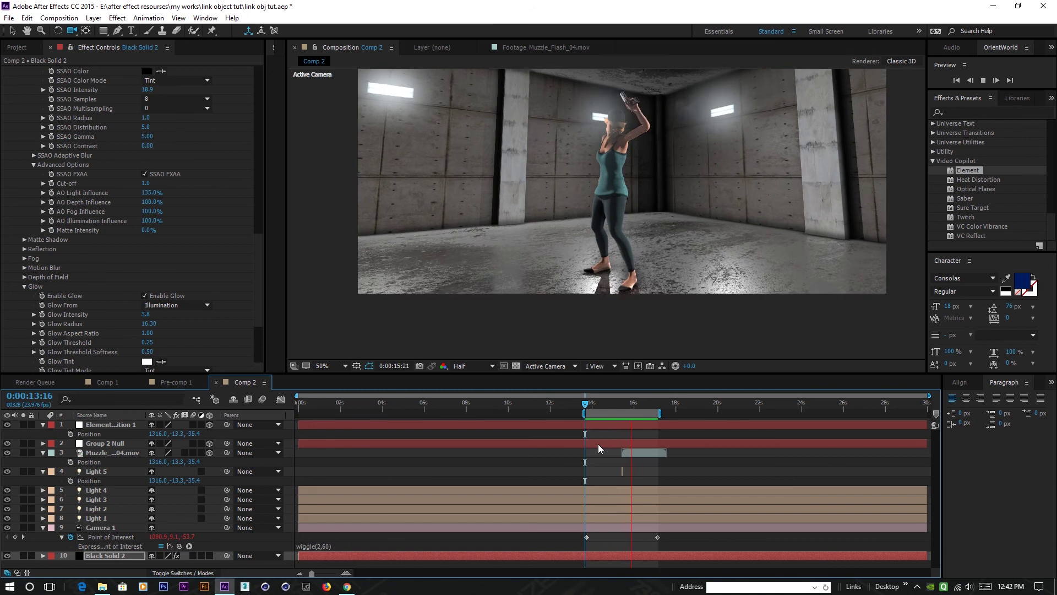
key(space)
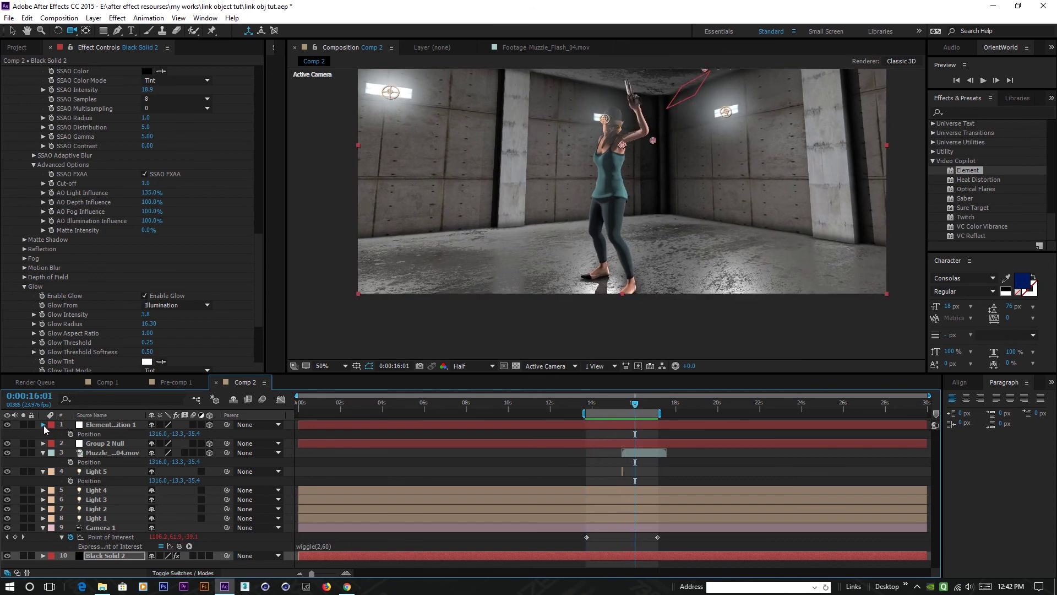
click(43, 426)
click(42, 444)
click(42, 453)
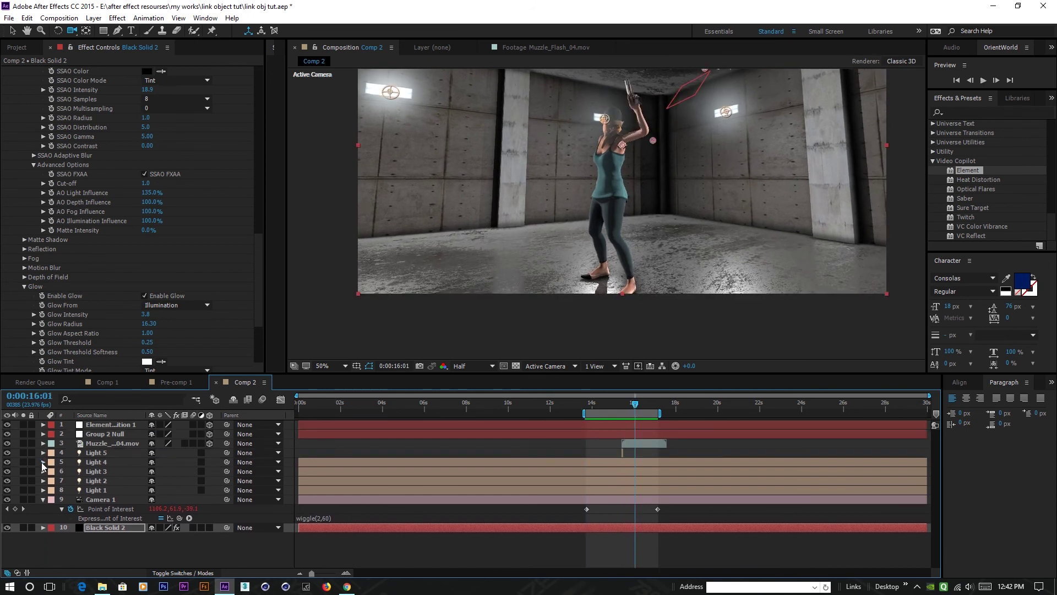
click(43, 499)
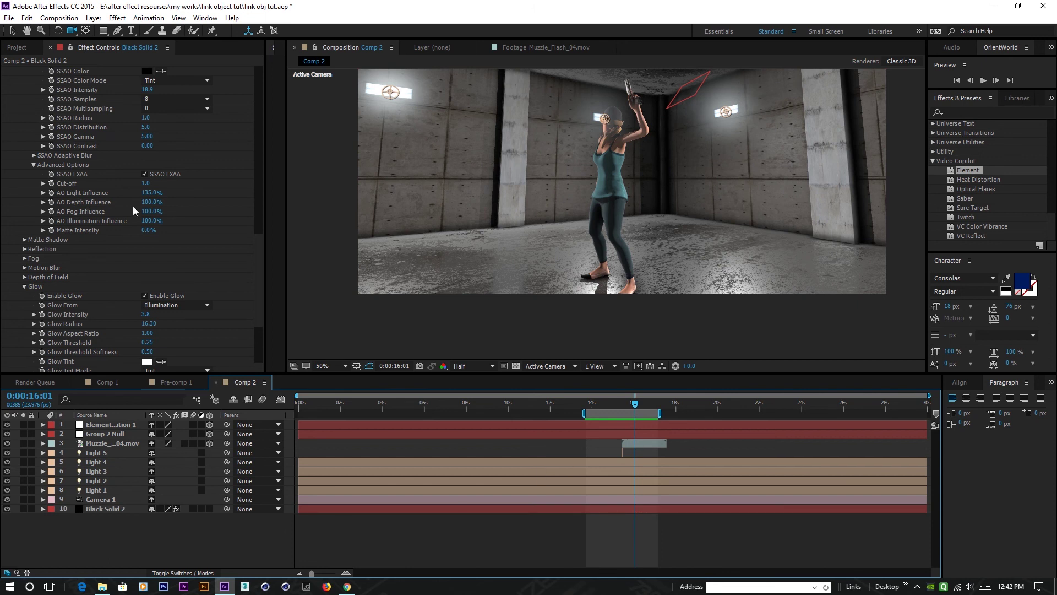
click(17, 48)
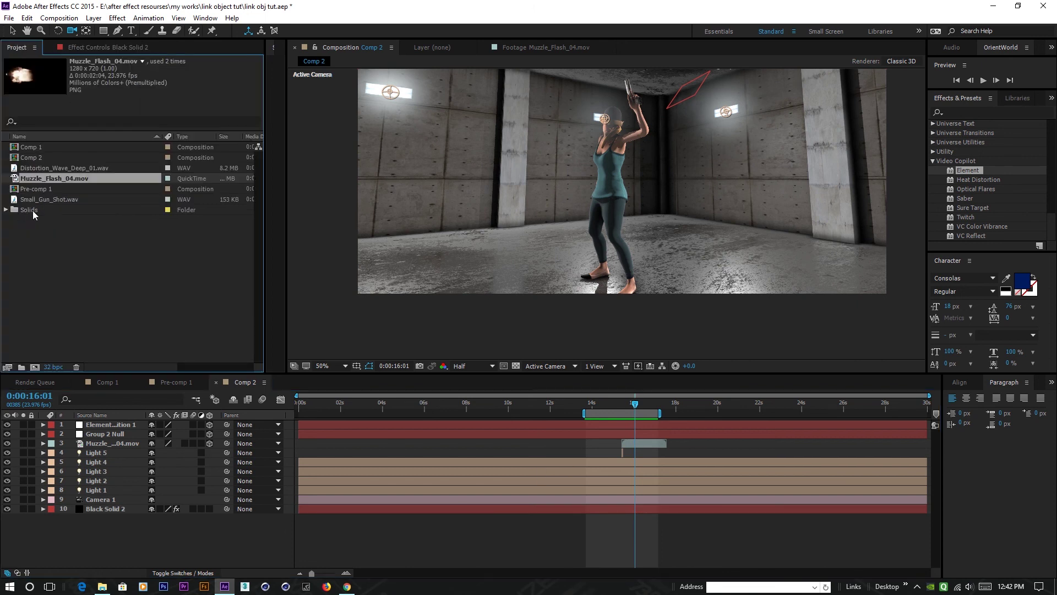
Add Small_Gun_Shot.wav to Comp 2 at the 16-second mark and show its waveform.
click(42, 200)
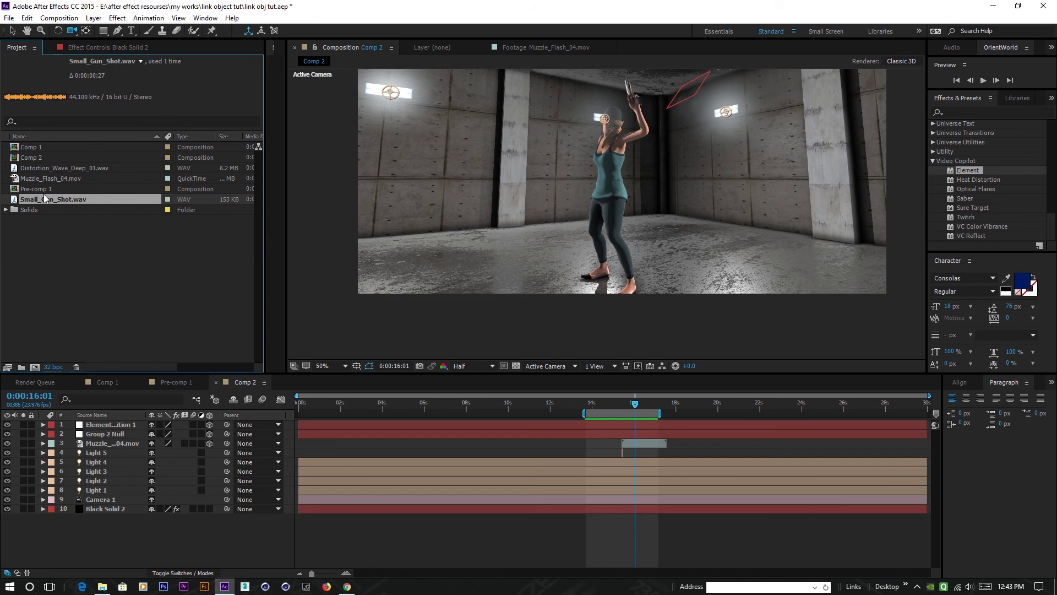
drag(44, 199, 237, 532)
drag(313, 517, 644, 519)
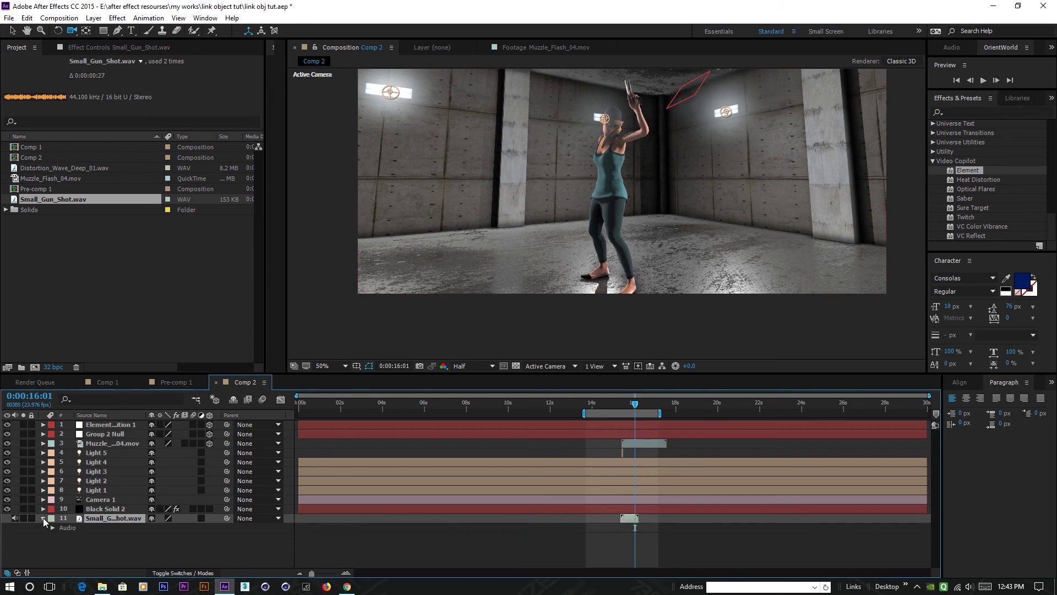
click(52, 528)
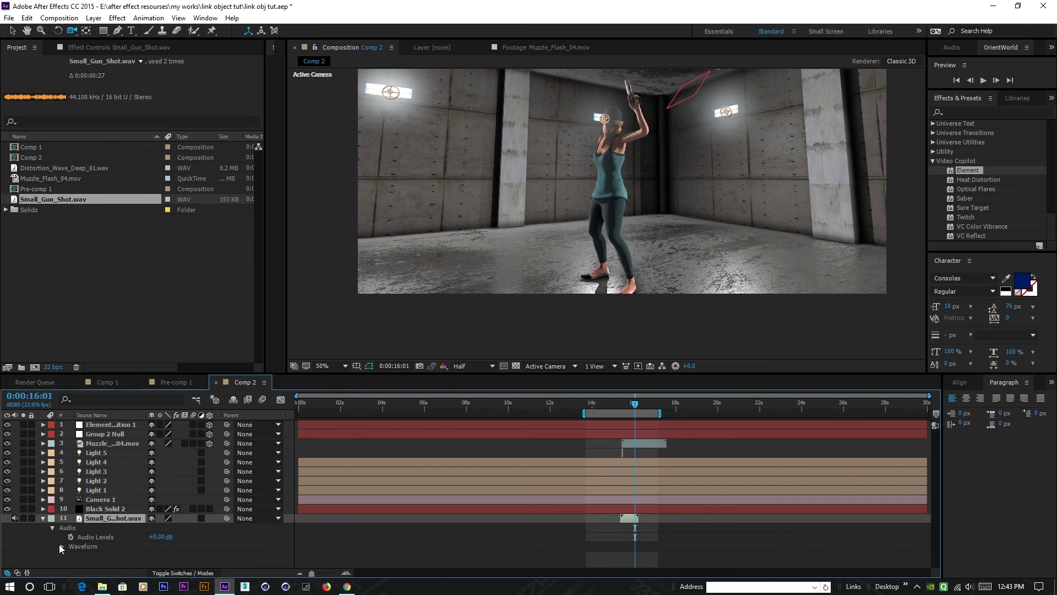
click(60, 545)
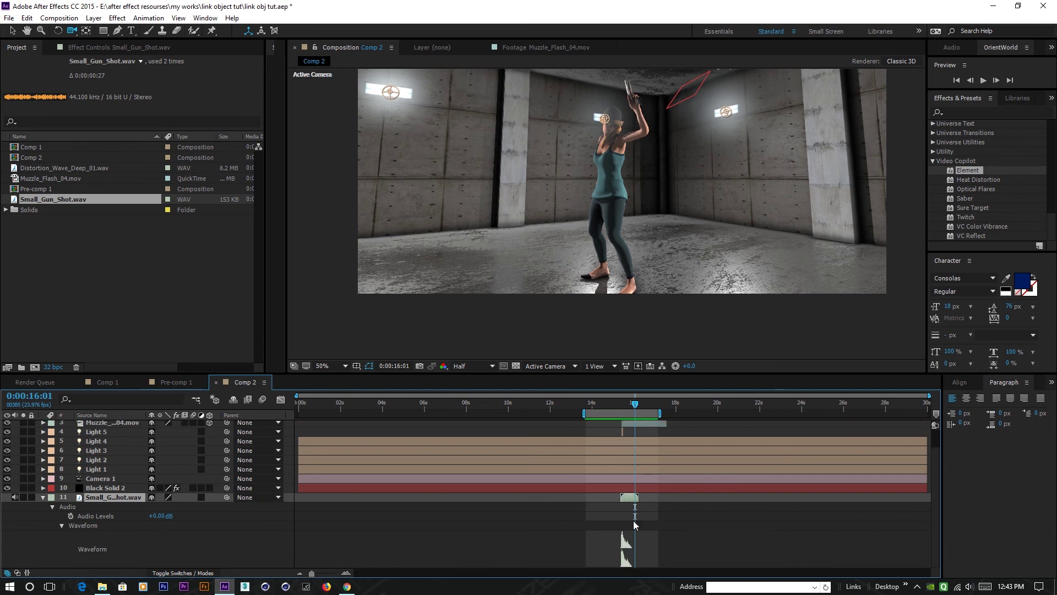
Play the shot with its gunshot sound from 15:11, then return to just before the shot.
drag(634, 407, 622, 410)
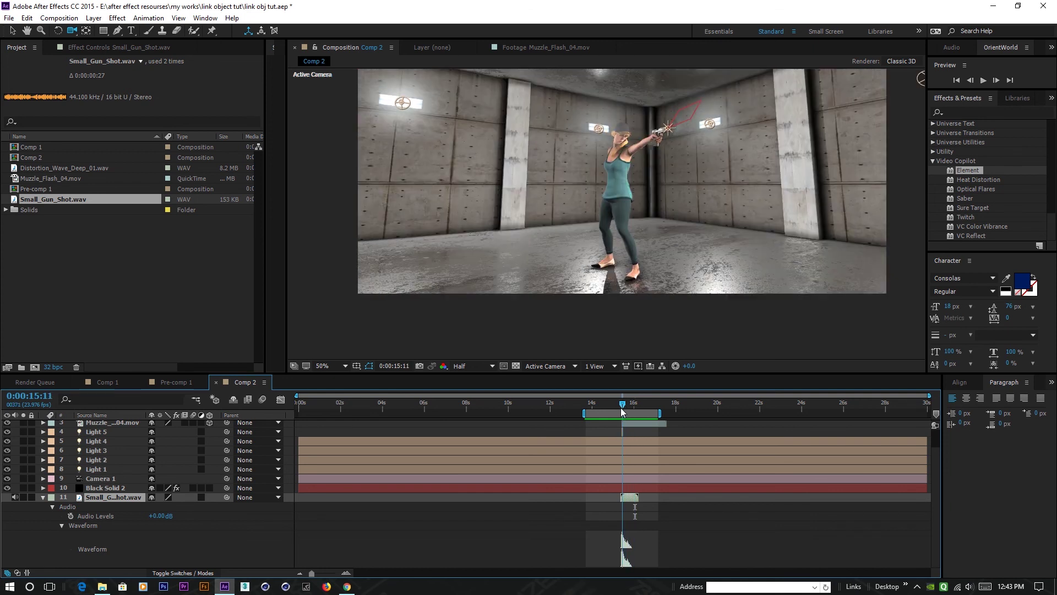
key(space)
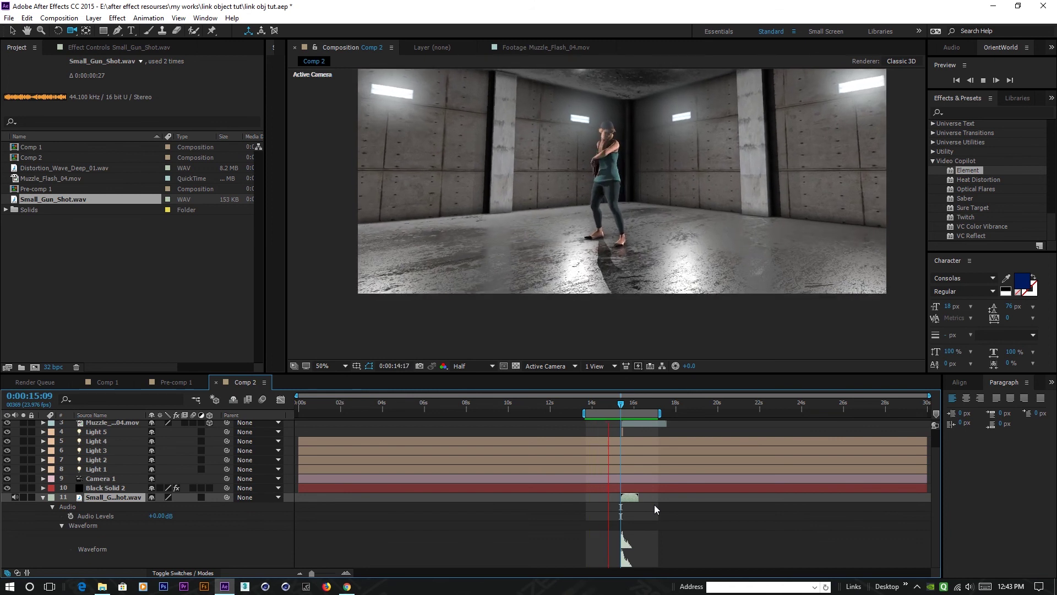
key(space)
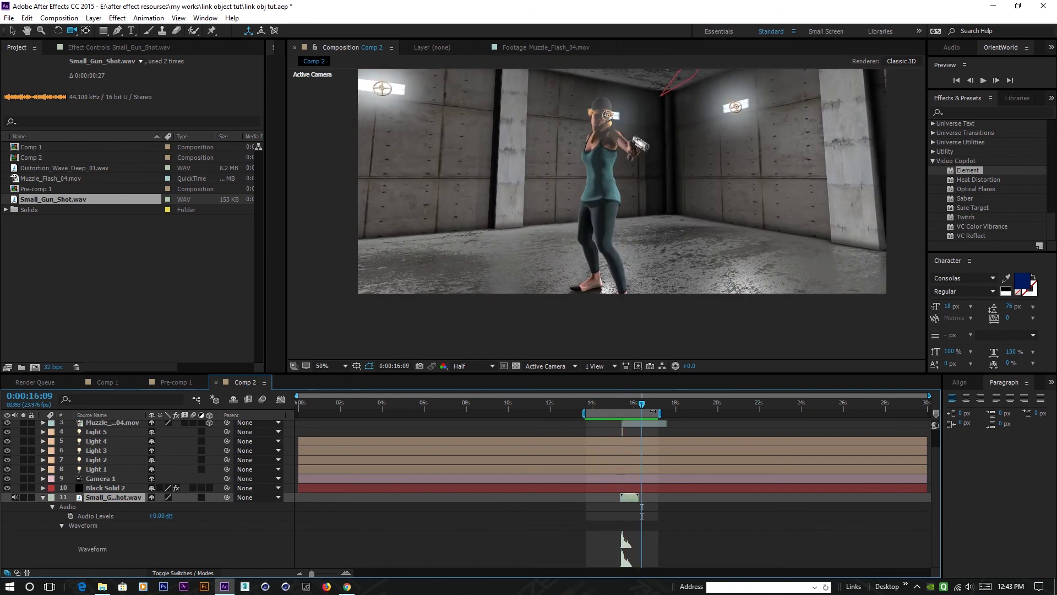
drag(640, 402, 617, 406)
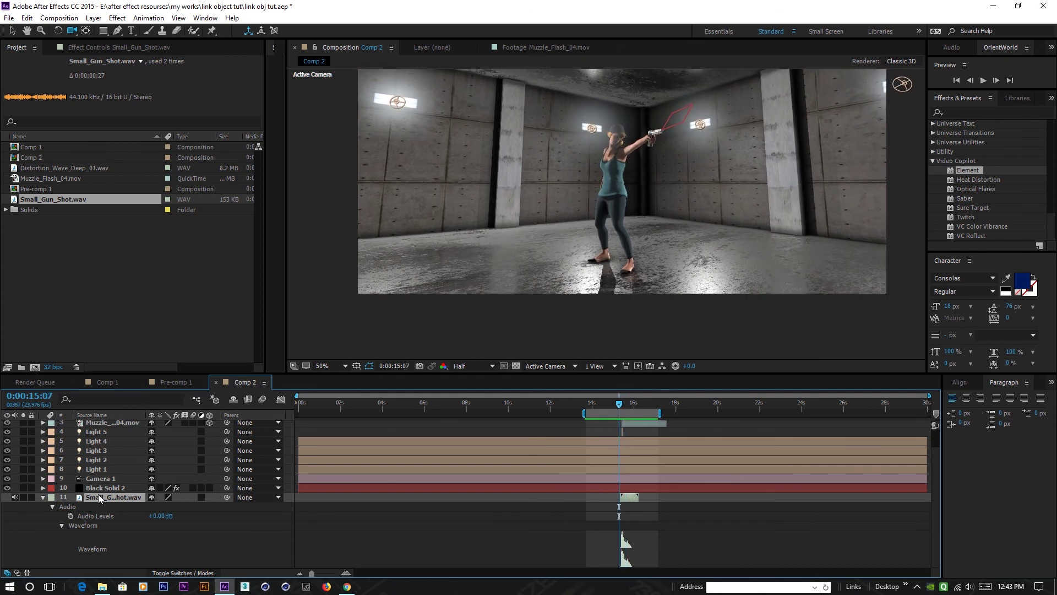
scroll(78, 497, up, 2)
click(99, 500)
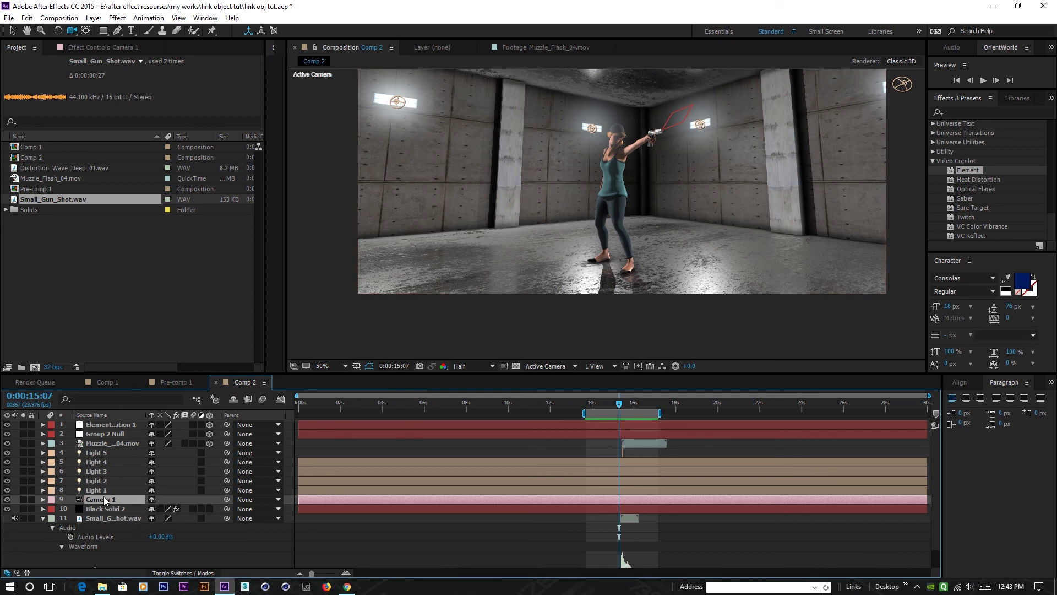
Turn on depth of field for Camera 1 and raise the aperture for stronger background blur.
key(a)
key(a)
scroll(74, 527, down, 2)
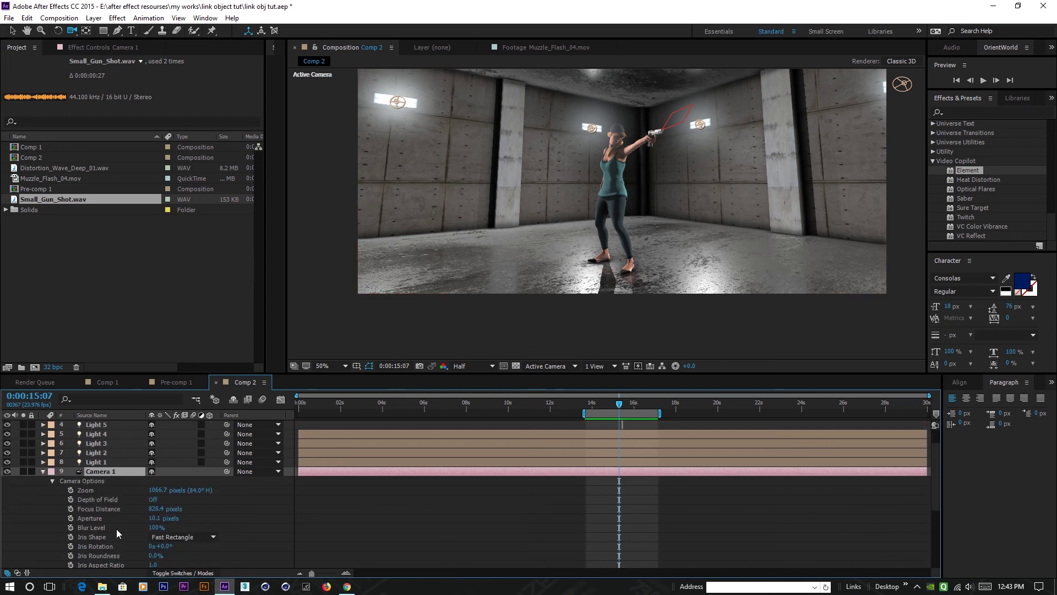
click(153, 499)
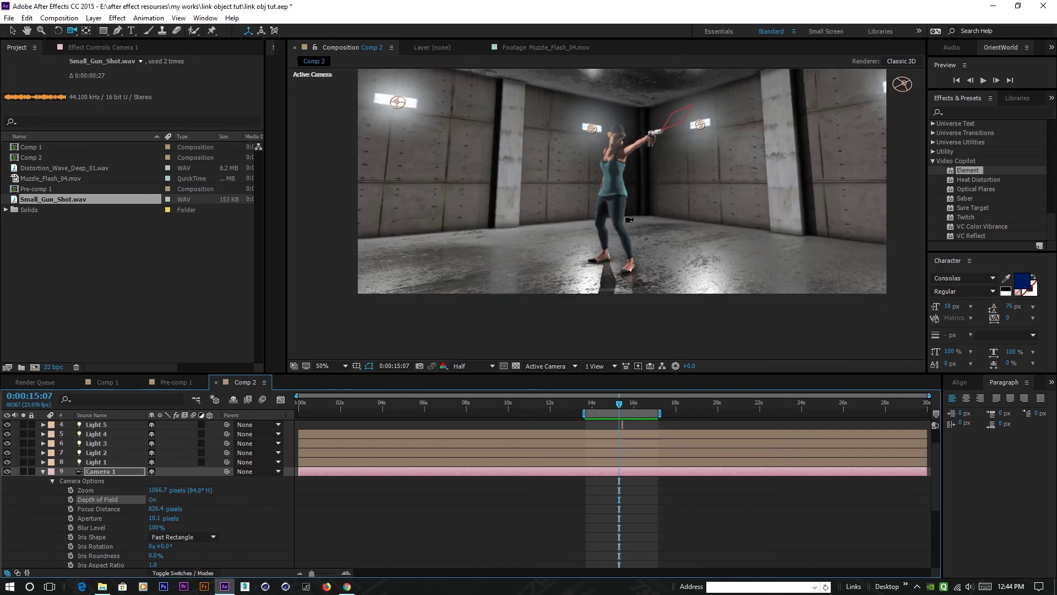
drag(155, 518, 312, 522)
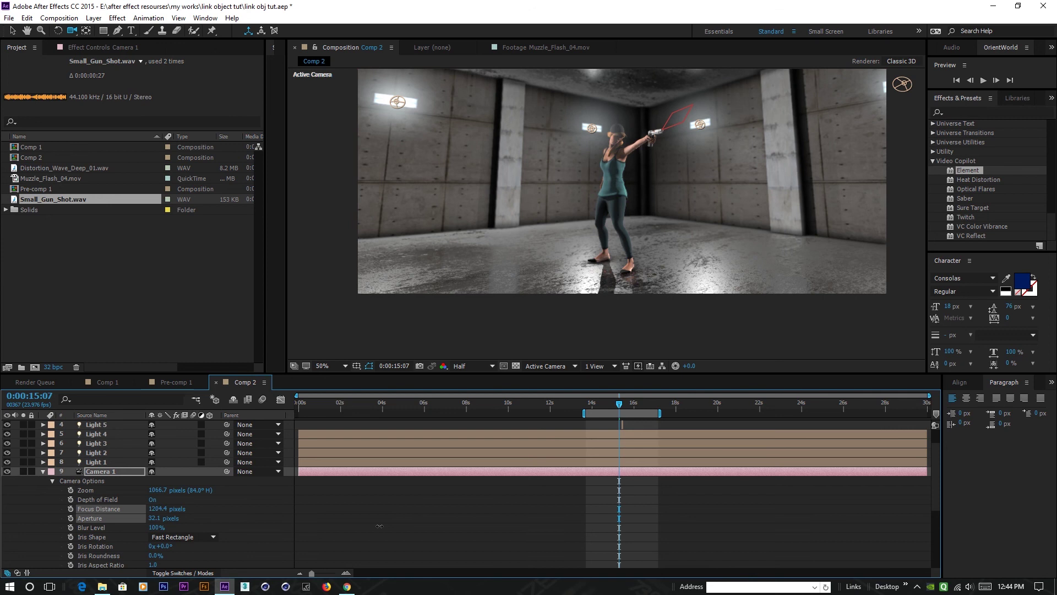
click(627, 402)
click(643, 402)
click(656, 405)
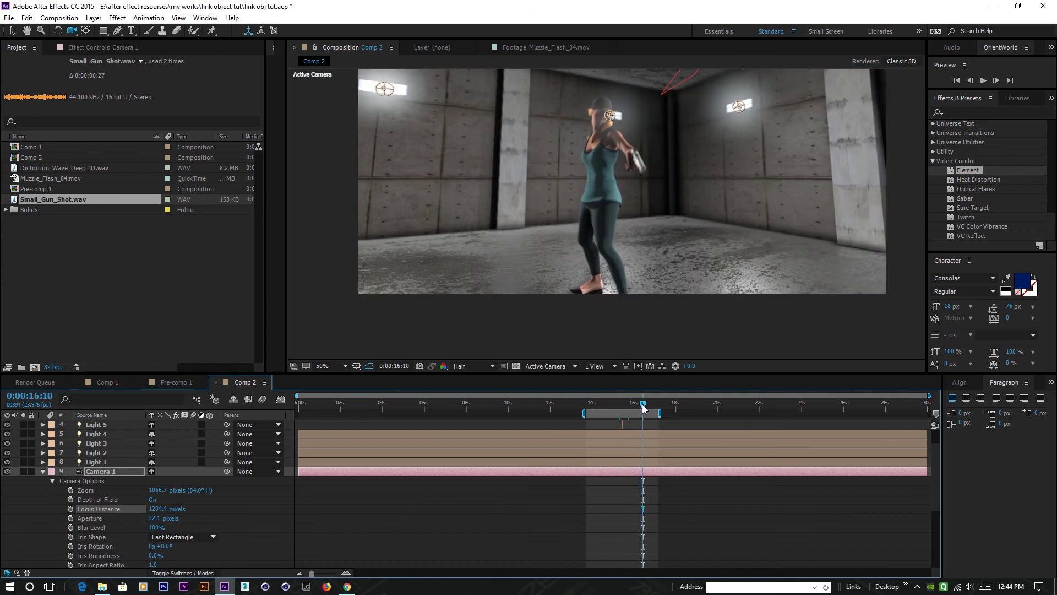
click(657, 404)
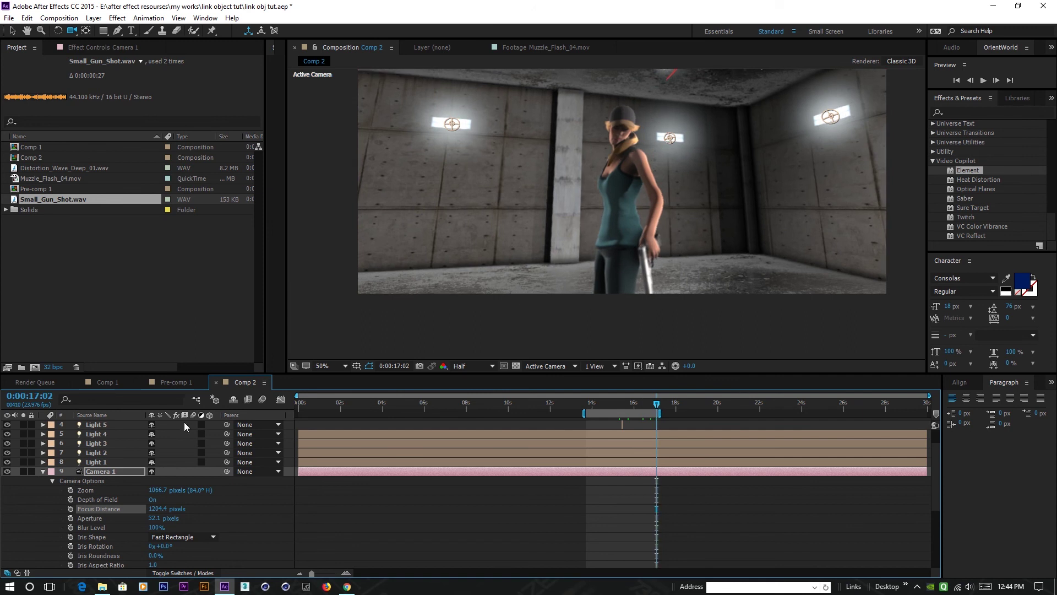
Keyframe Camera 1's Focus Distance at 17:02 with a value of 718.4 pixels.
click(71, 509)
mouse_move(157, 509)
mouse_down()
mouse_move(32, 534)
mouse_move(157, 508)
mouse_up()
drag(32, 530, 51, 537)
drag(157, 514, 202, 512)
Add a Focus Distance keyframe at 13:17 sharpening the distant character, then move to about 15:04.
drag(632, 406, 582, 409)
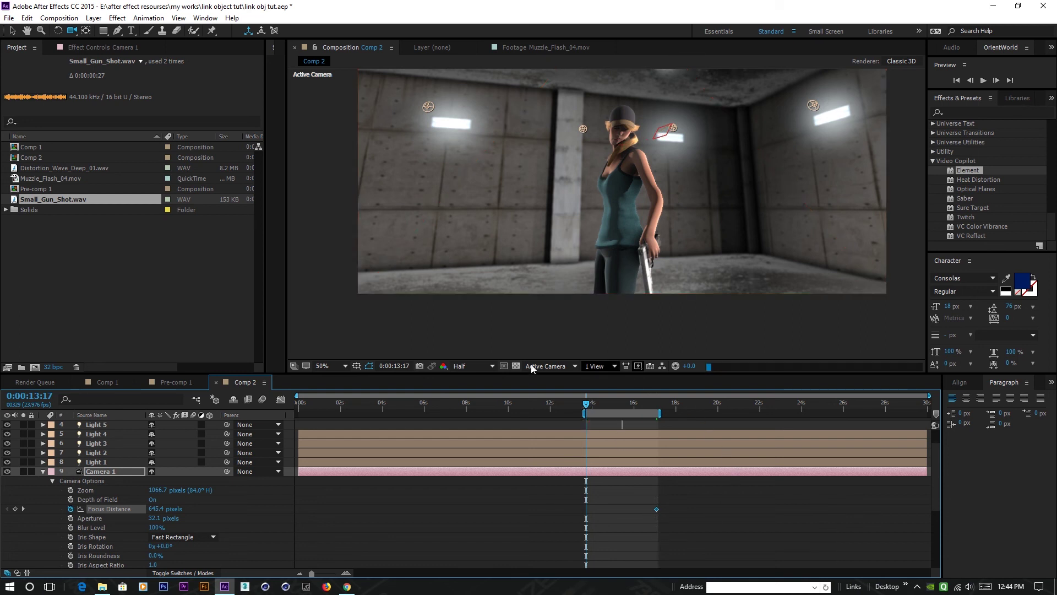
drag(159, 508, 515, 512)
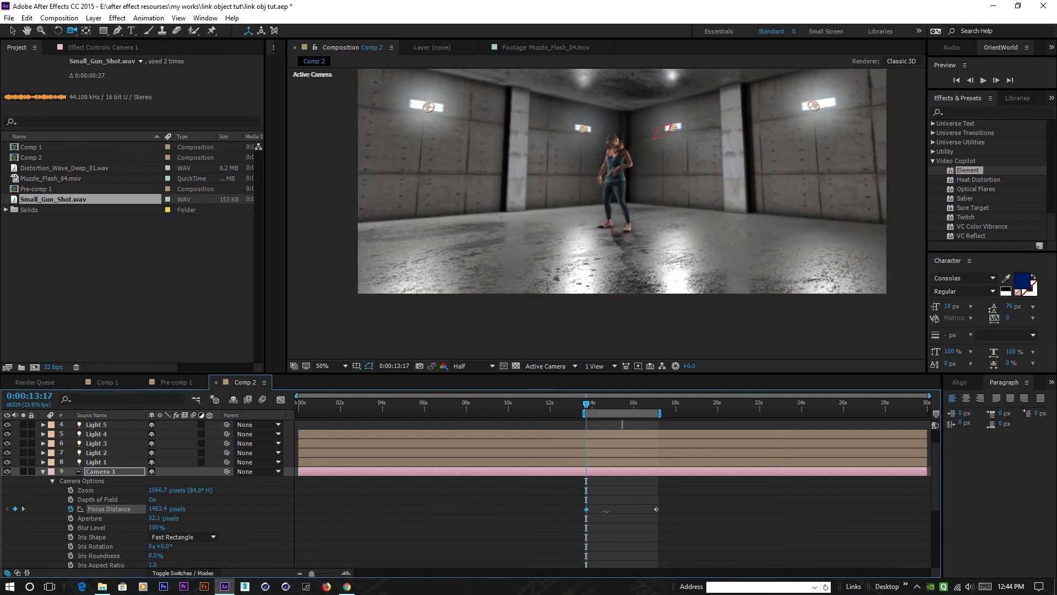
drag(707, 513, 707, 513)
drag(588, 406, 627, 405)
click(615, 405)
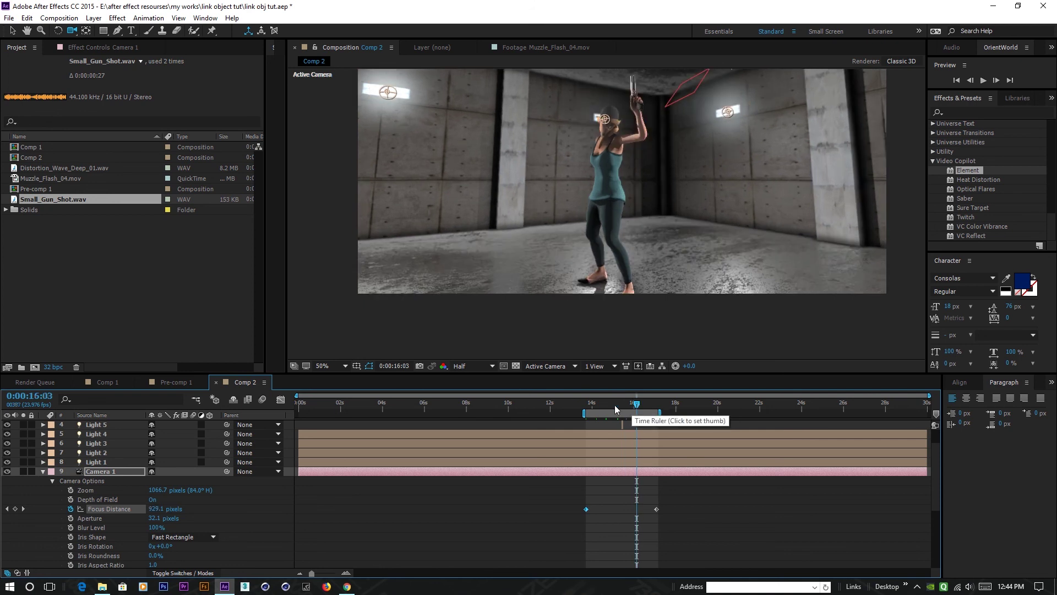
drag(613, 405, 622, 406)
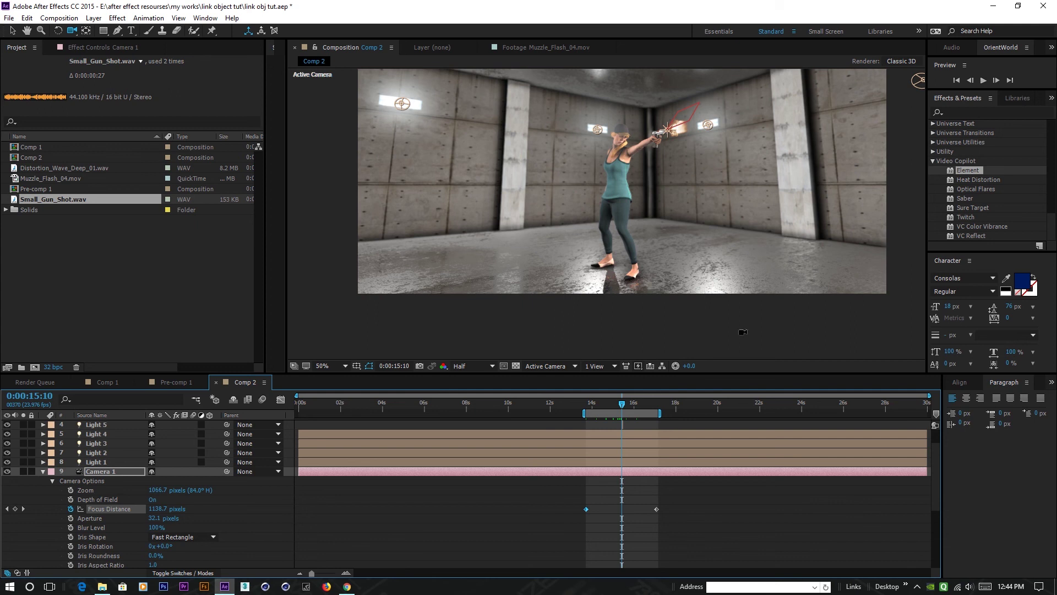
Deselect Camera 1, pan the composition view, and collapse Camera 1's properties.
click(12, 31)
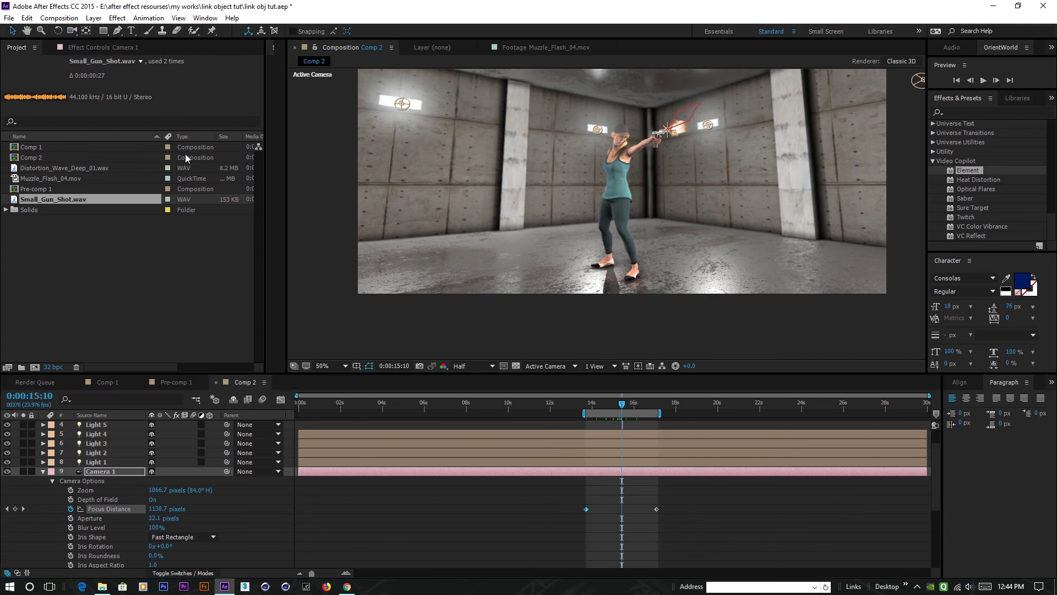
click(482, 318)
key(space)
drag(725, 196, 712, 240)
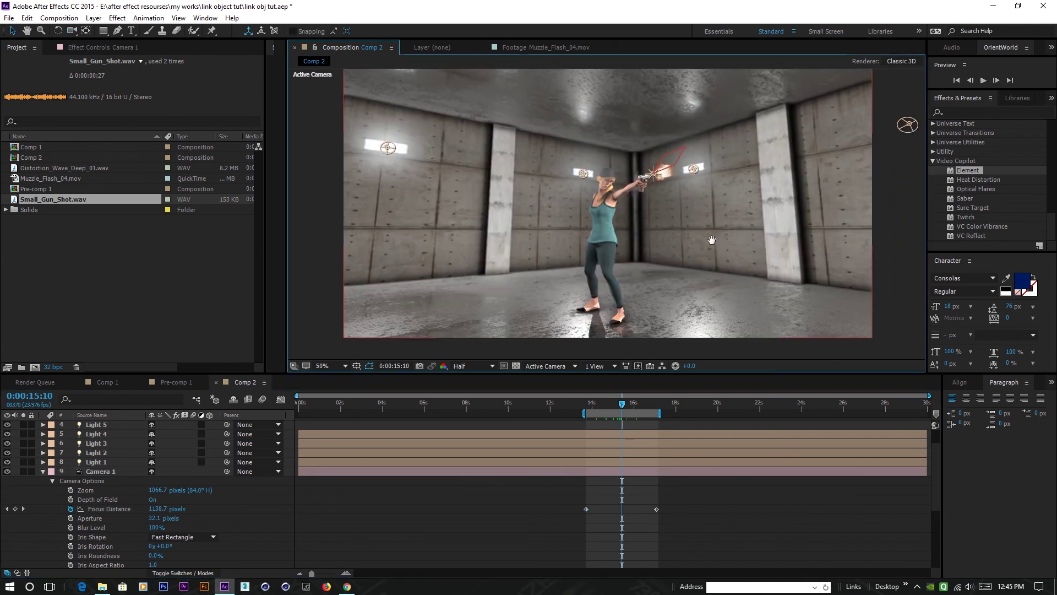
scroll(681, 234, down, 2)
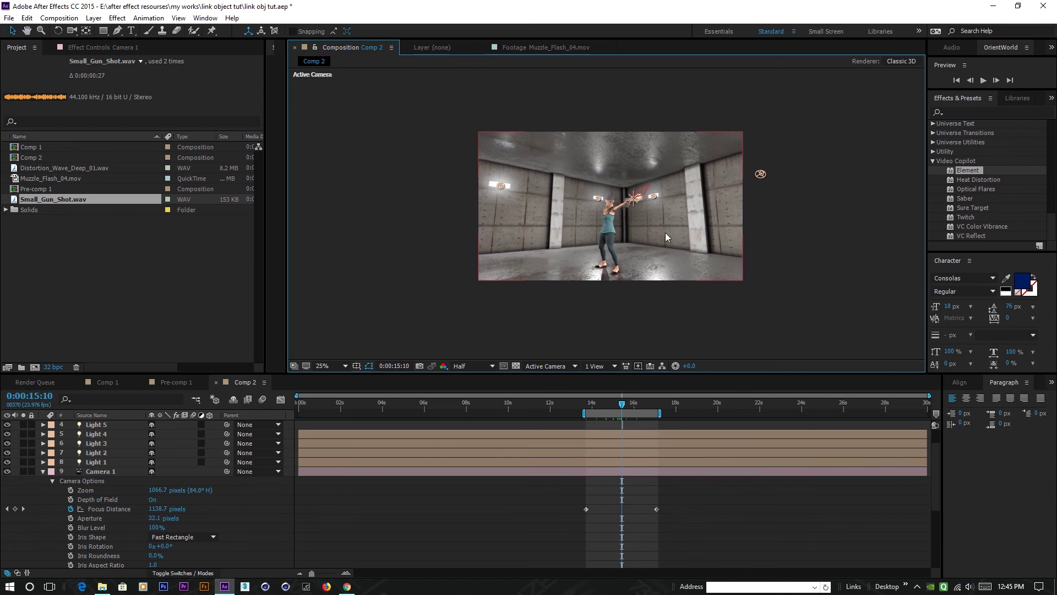
scroll(665, 233, up, 2)
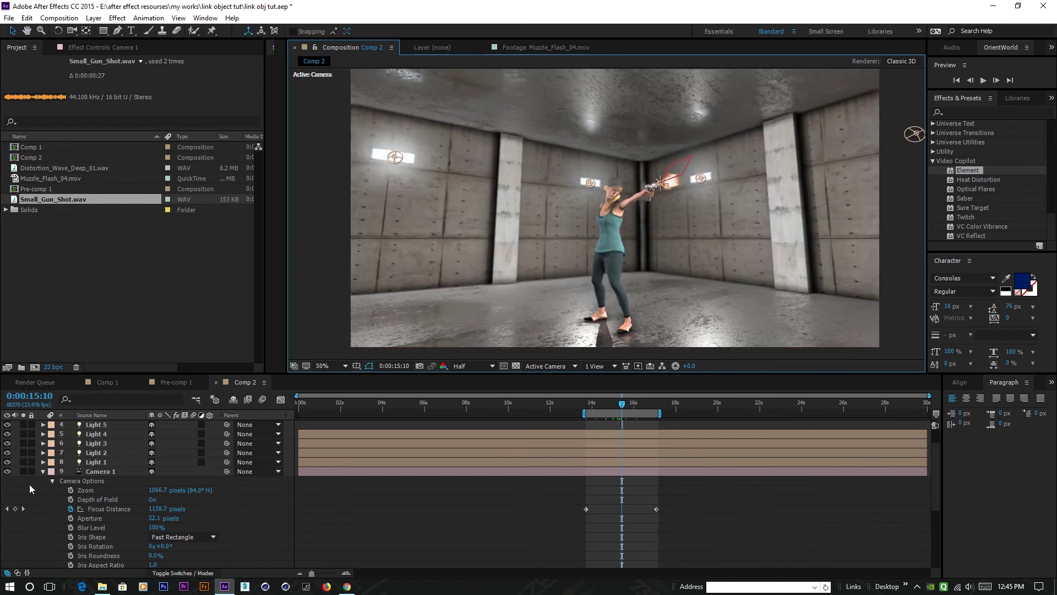
click(44, 472)
click(44, 497)
Collapse the gunshot layer, select all Comp 2 layers and pre-compose them as Pre-comp 2.
click(44, 498)
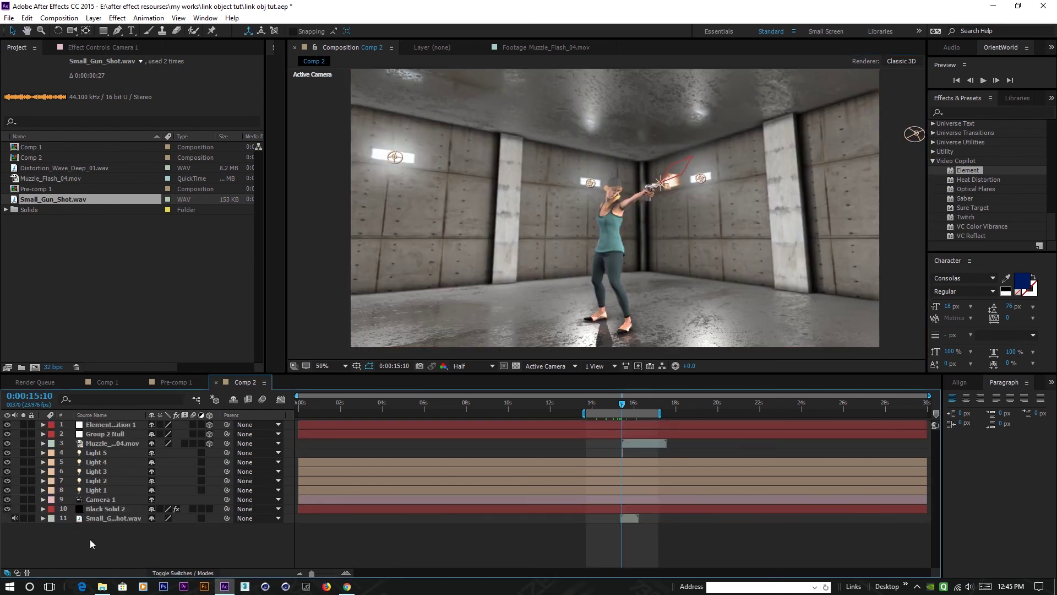
key(ctrl+a)
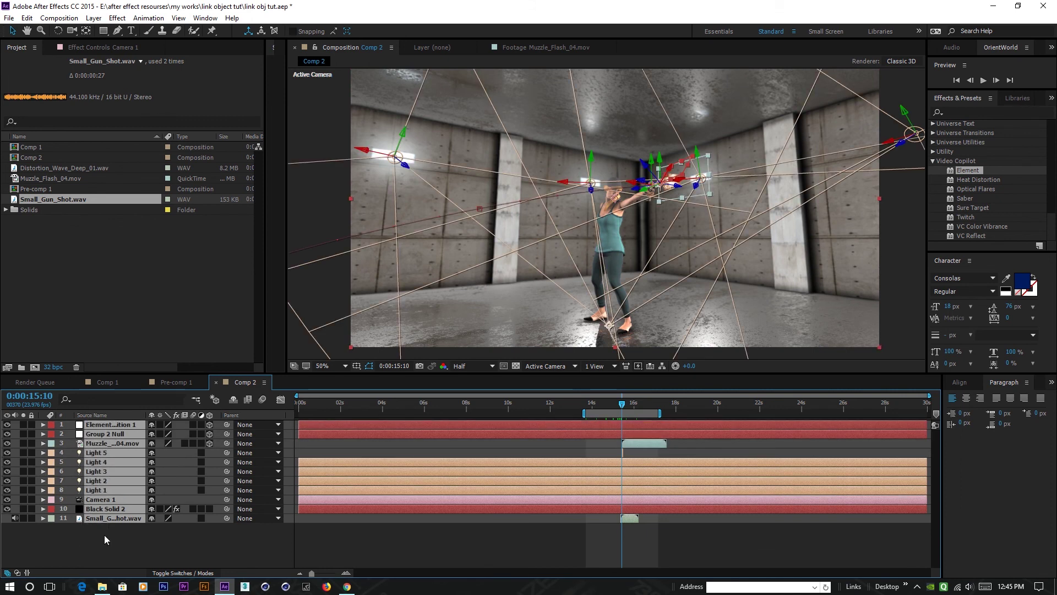
key(ctrl+shift+c)
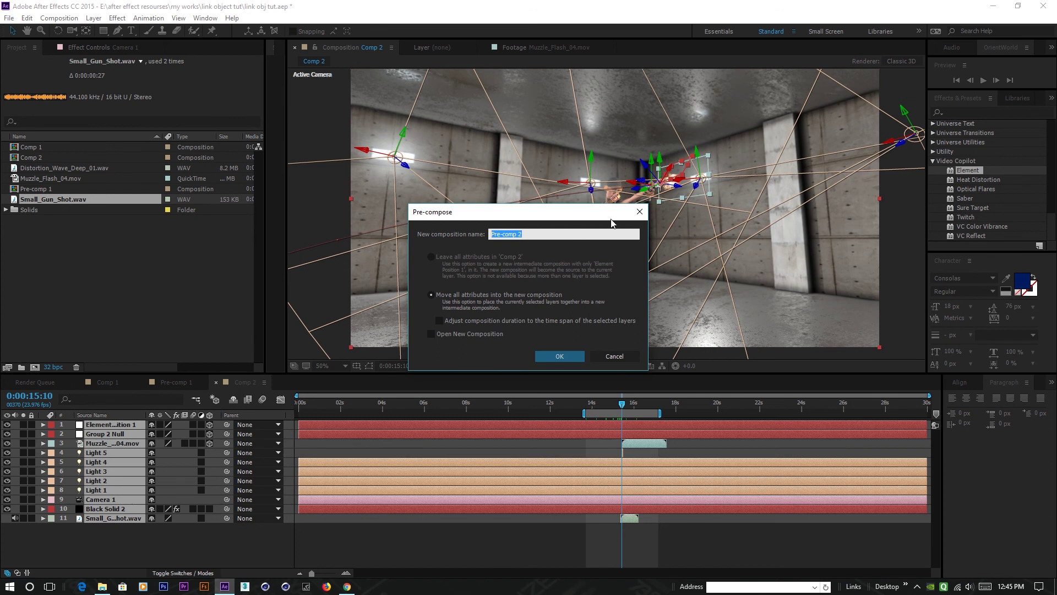
click(560, 356)
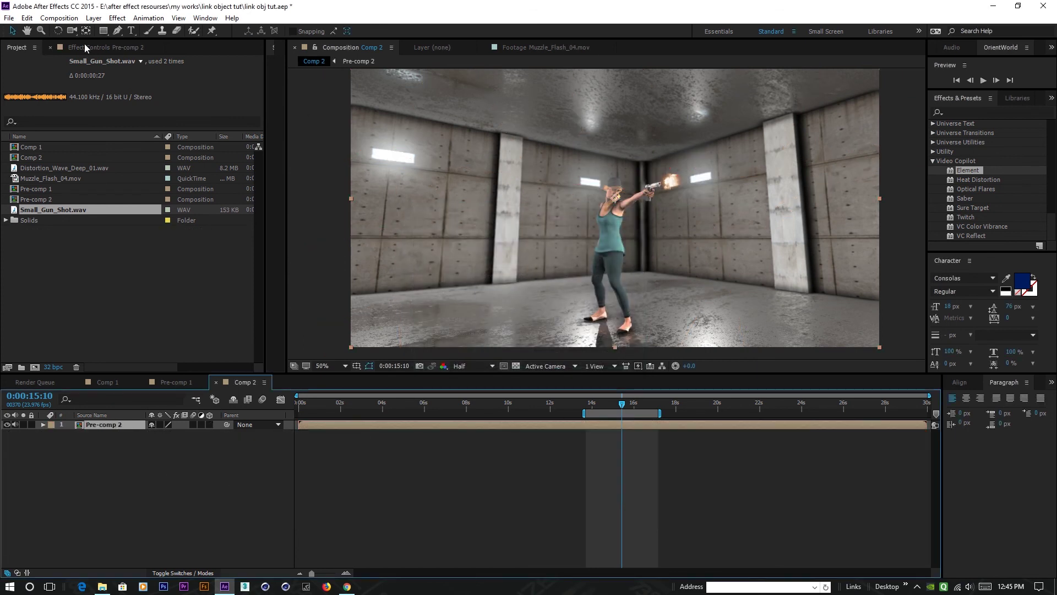
click(93, 18)
Add a new adjustment layer carrying Tint and Curves effects.
mouse_move(137, 31)
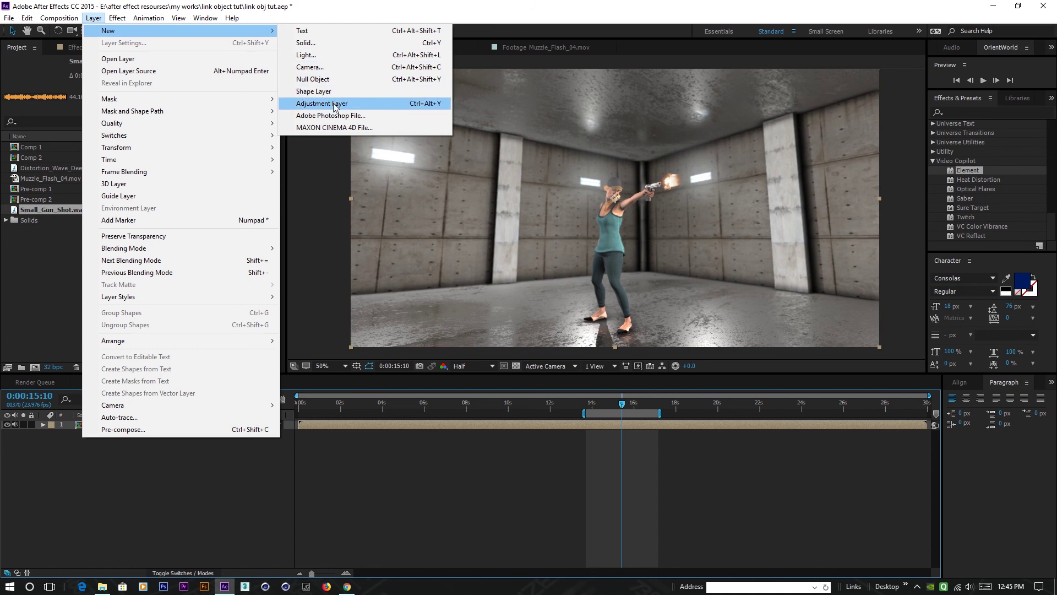
click(334, 104)
click(117, 18)
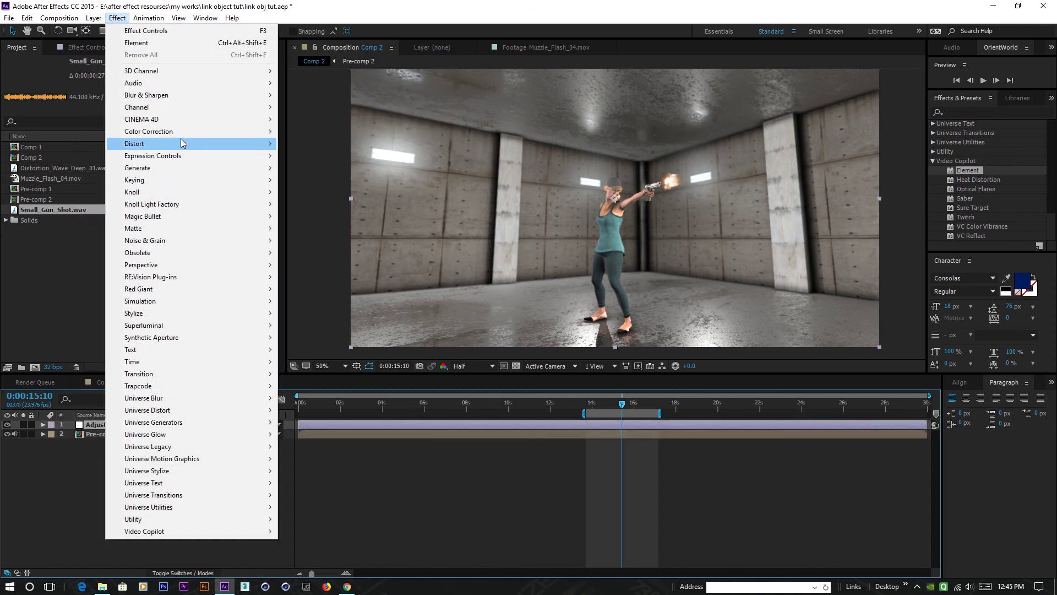
mouse_move(181, 132)
click(310, 506)
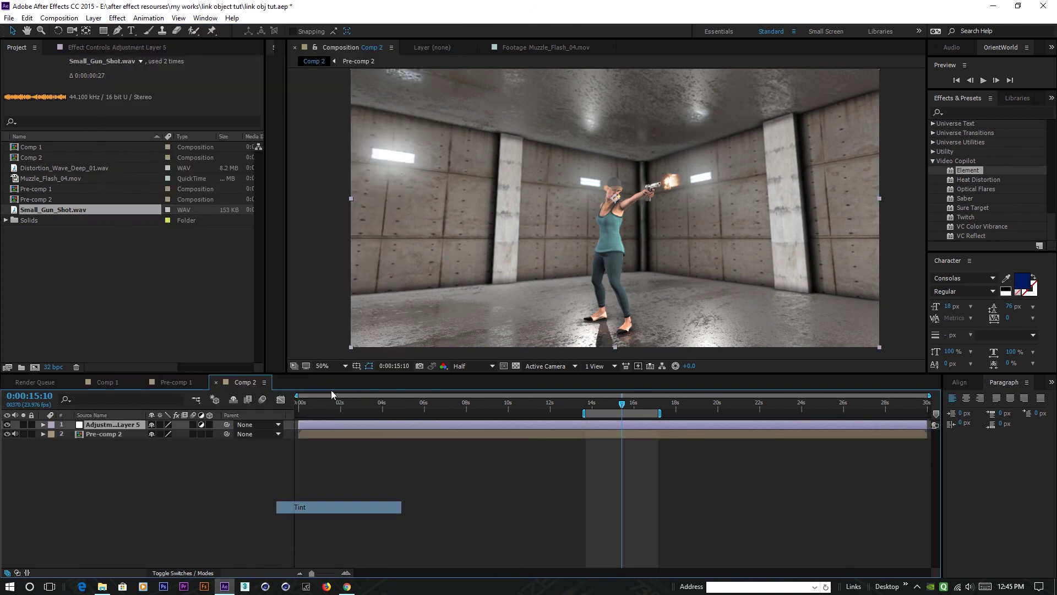
click(117, 17)
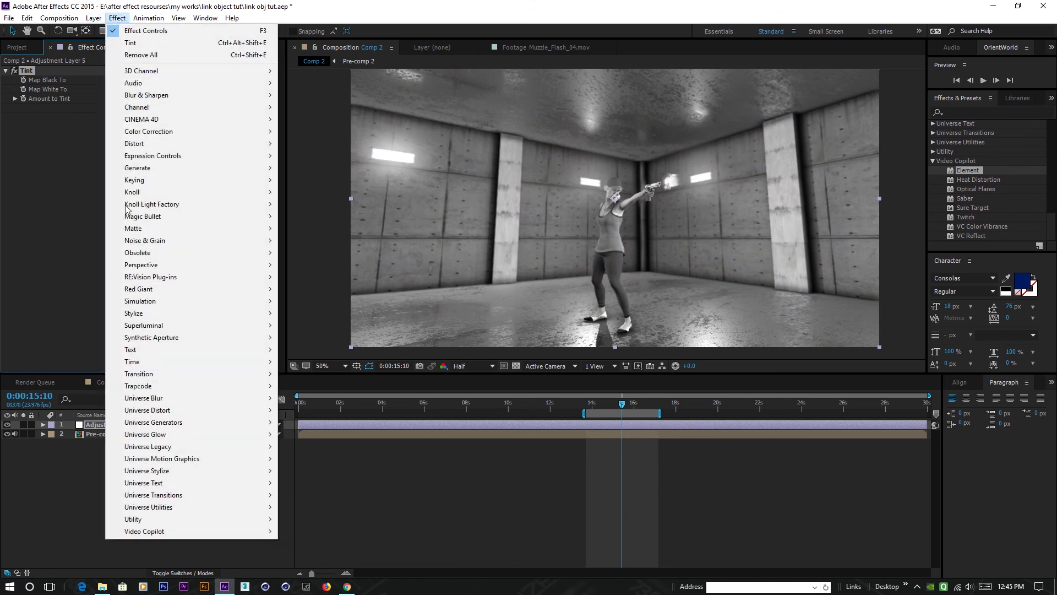
mouse_move(182, 132)
click(325, 351)
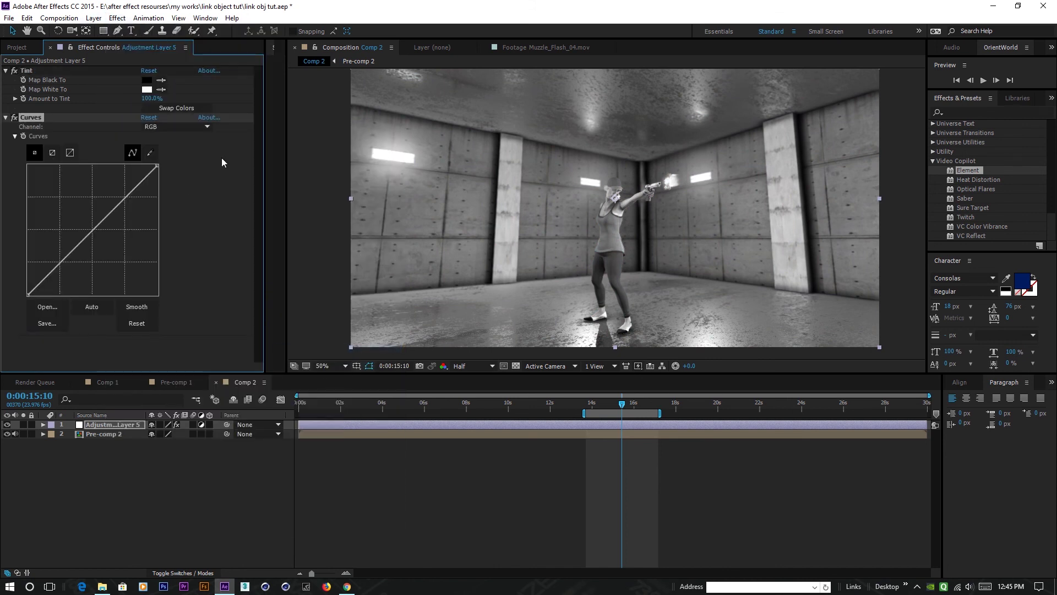
At 14:23, lower the Tint effect's Amount to Tint to 25%.
click(613, 407)
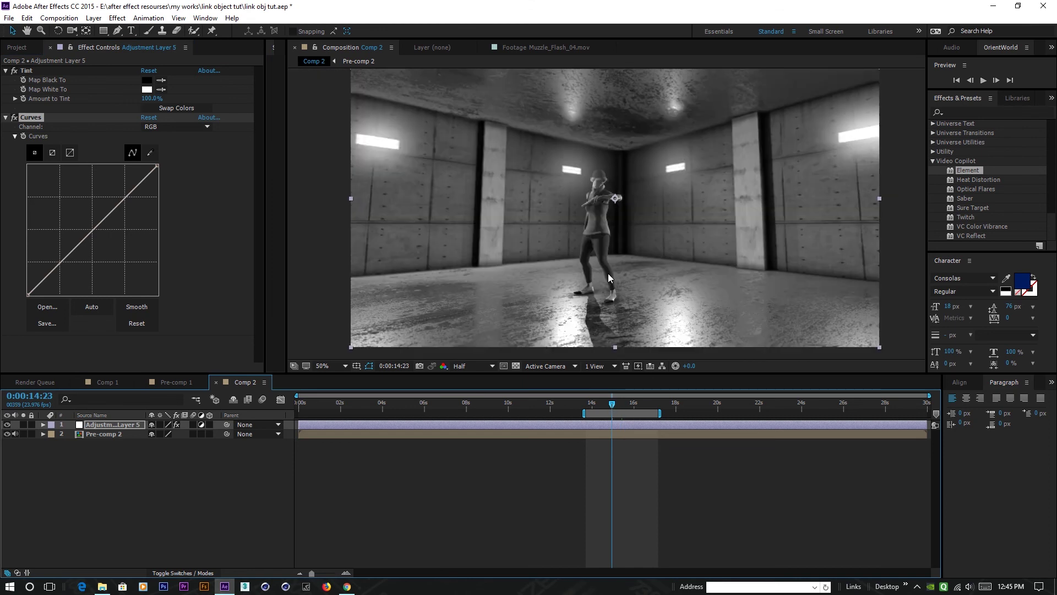
click(141, 107)
drag(142, 107, 126, 111)
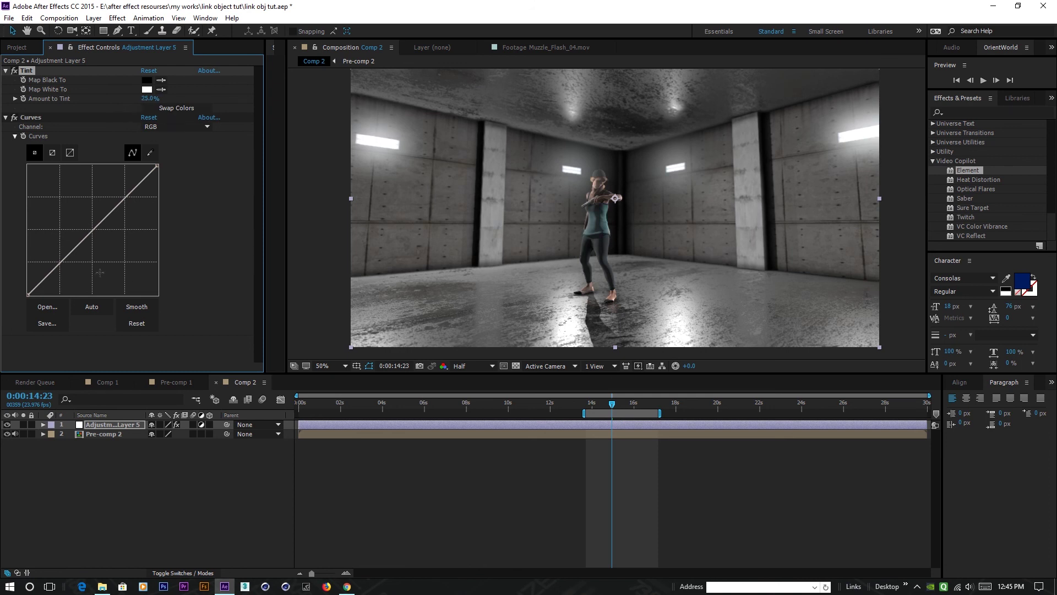
Pull the red curve down, push the blue curve up and slightly adjust the green curve.
click(164, 126)
click(159, 150)
drag(90, 232, 93, 240)
click(175, 128)
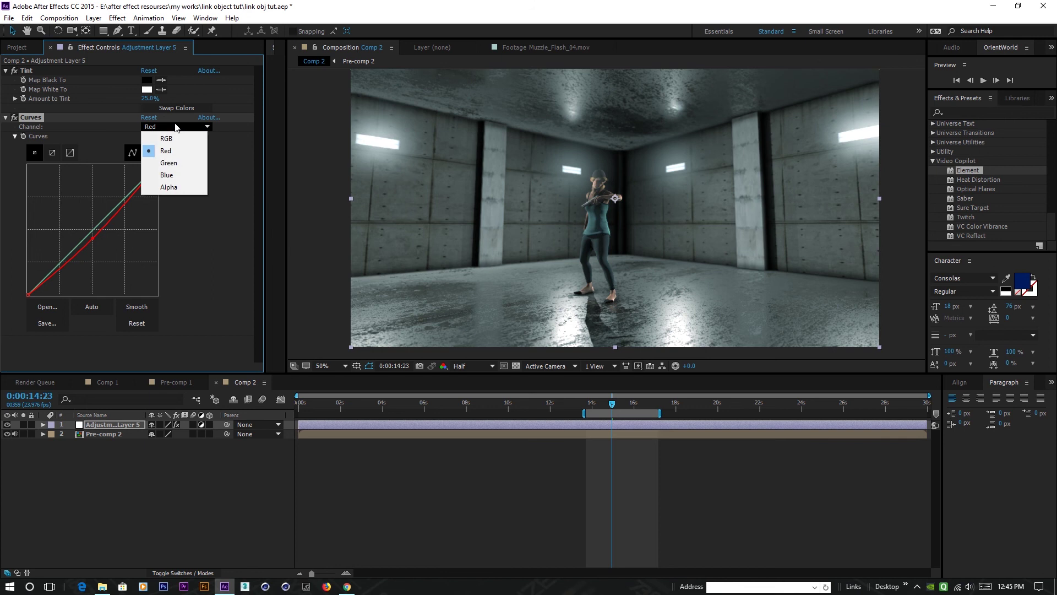
click(164, 169)
drag(93, 228, 90, 227)
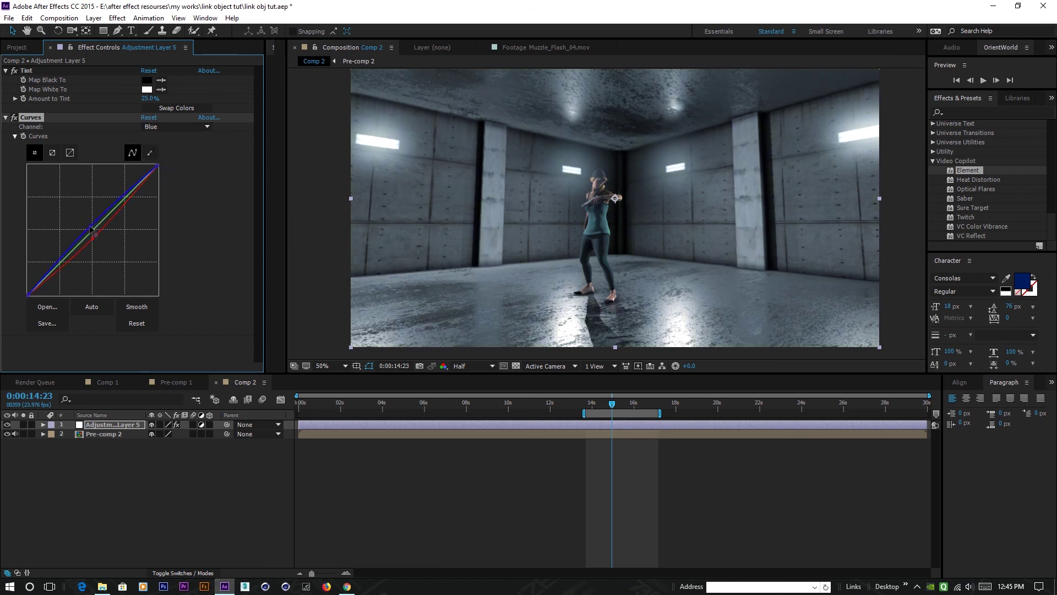
click(177, 128)
click(166, 160)
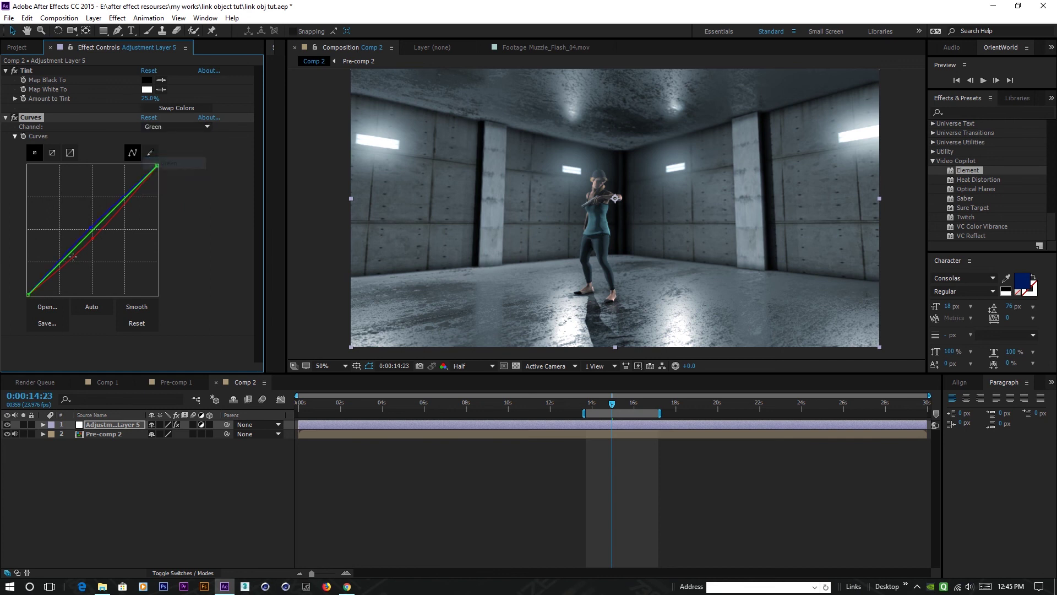
drag(68, 258, 69, 257)
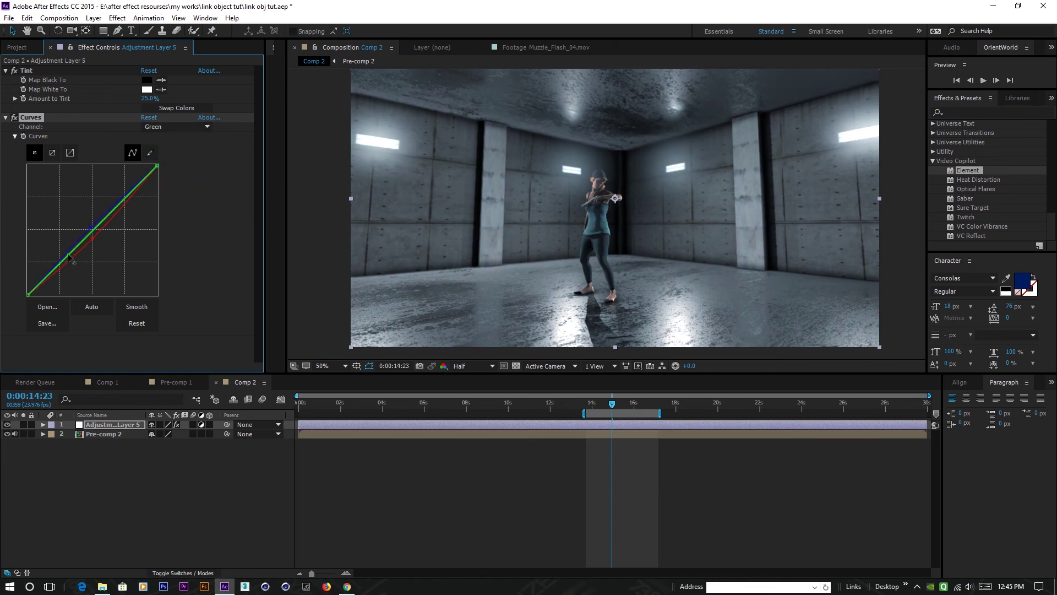
Shape an S-curve on the RGB channel, darkening shadows and brightening highlights.
click(177, 127)
click(169, 151)
click(183, 126)
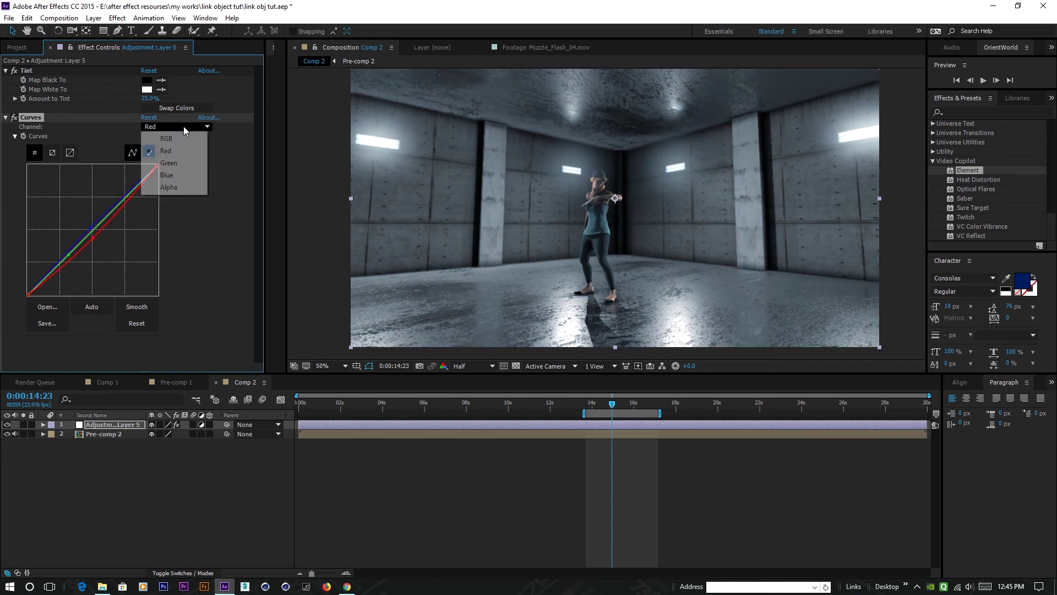
click(167, 139)
drag(66, 260, 67, 266)
drag(113, 219, 112, 202)
Move to 15:04 and preview the blue-graded shot.
mouse_move(599, 407)
mouse_down()
mouse_move(648, 406)
mouse_move(590, 412)
mouse_up()
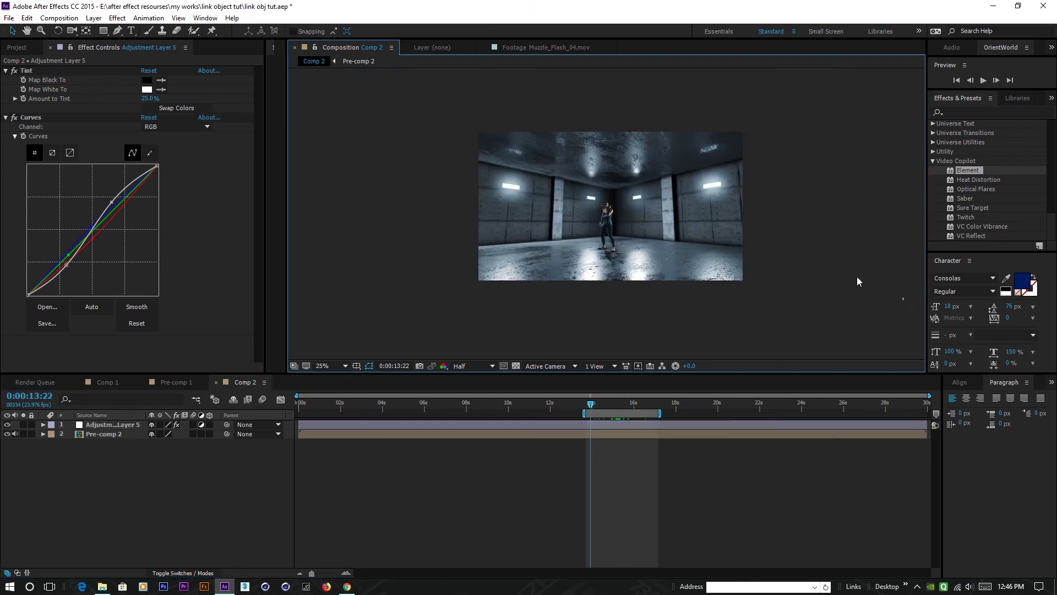
scroll(613, 223, up, 2)
scroll(613, 223, down, 2)
scroll(614, 222, up, 2)
scroll(613, 238, down, 2)
scroll(571, 248, down, 3)
scroll(571, 248, up, 3)
mouse_move(604, 406)
mouse_down()
mouse_move(618, 407)
mouse_move(606, 407)
mouse_up()
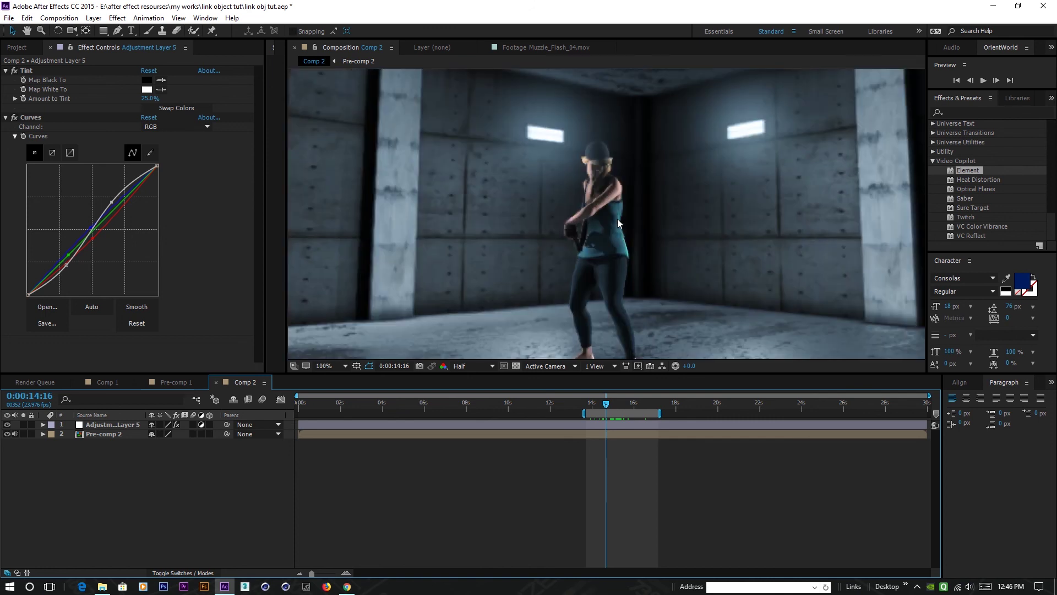
key(space)
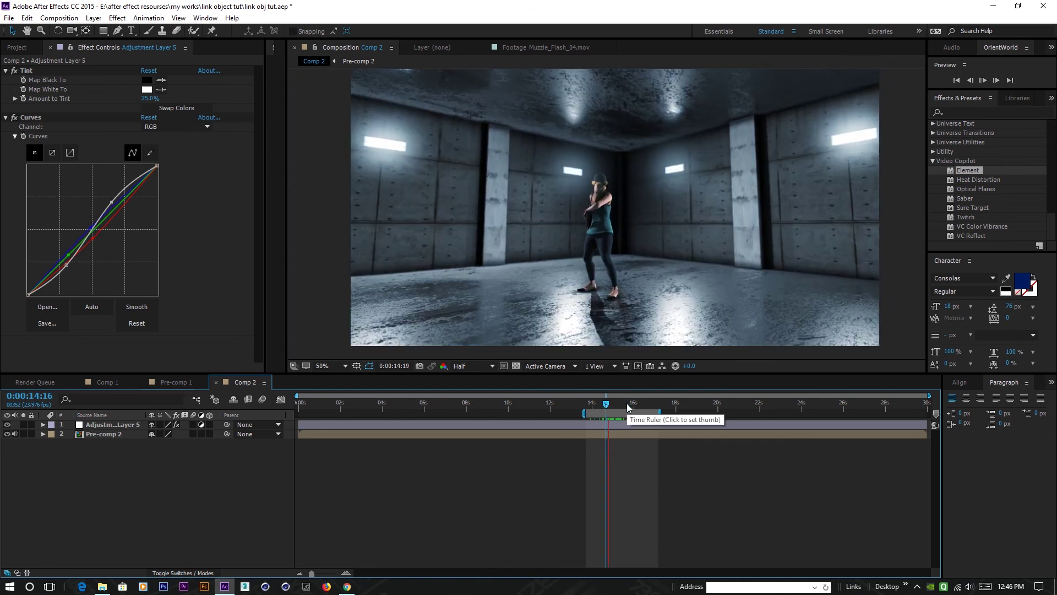